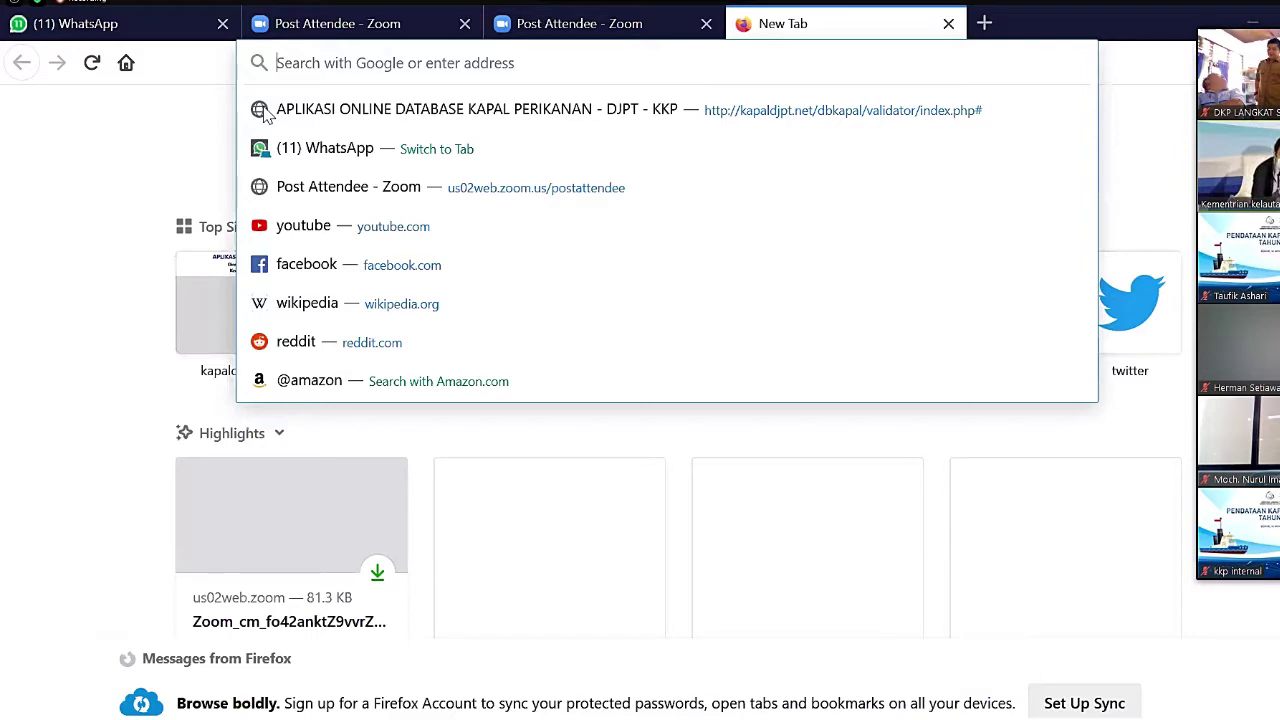
- Load kapaldjpt.net in Firefox from the address-bar suggestion
type("kapal")
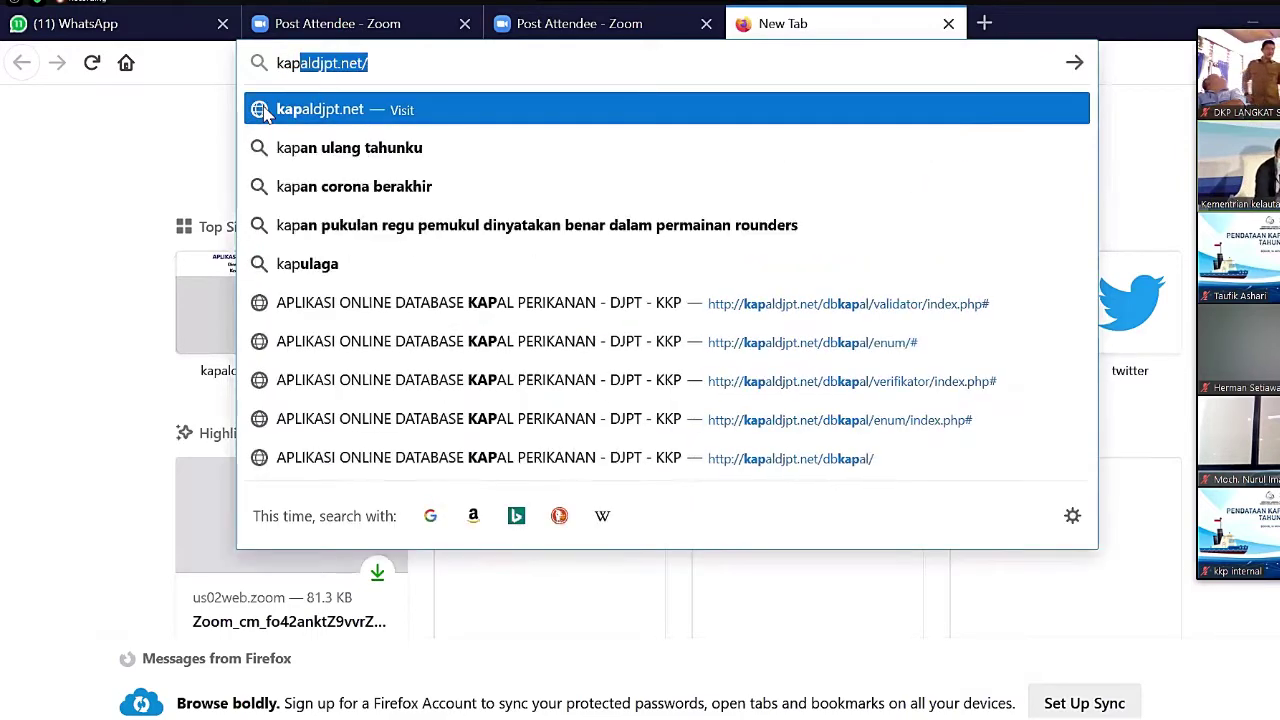
type("djpt")
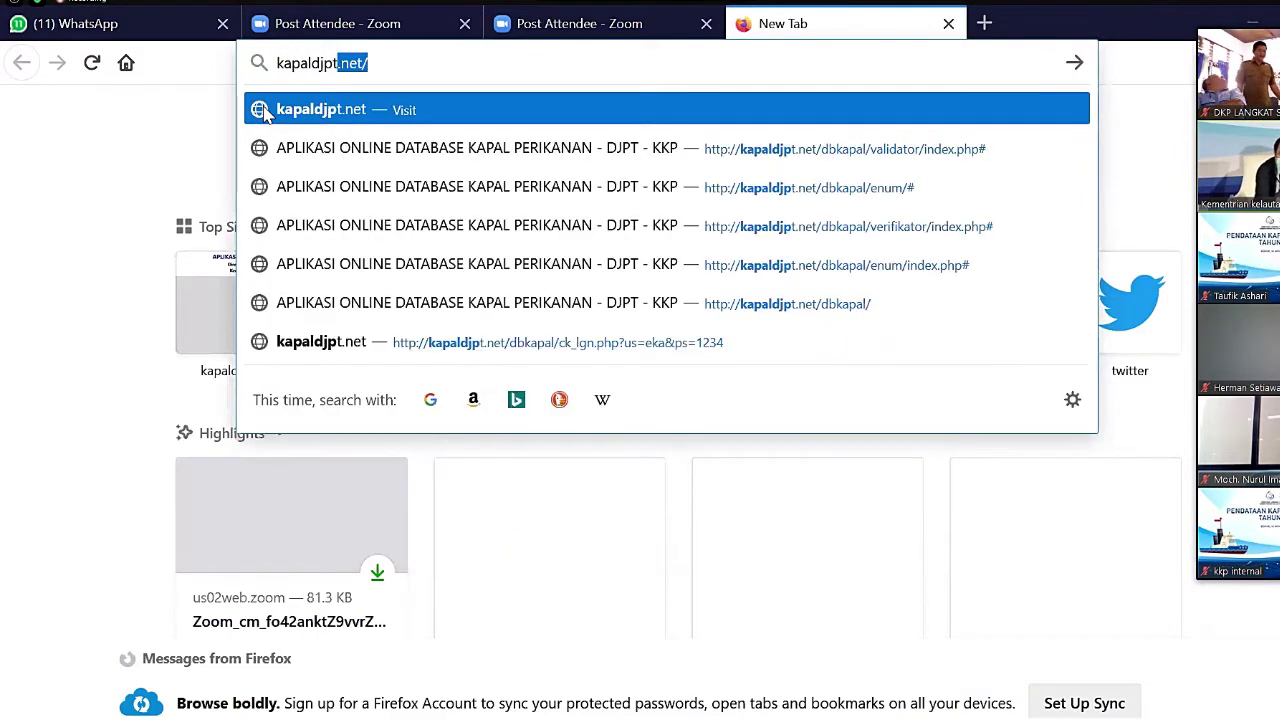
type(".net")
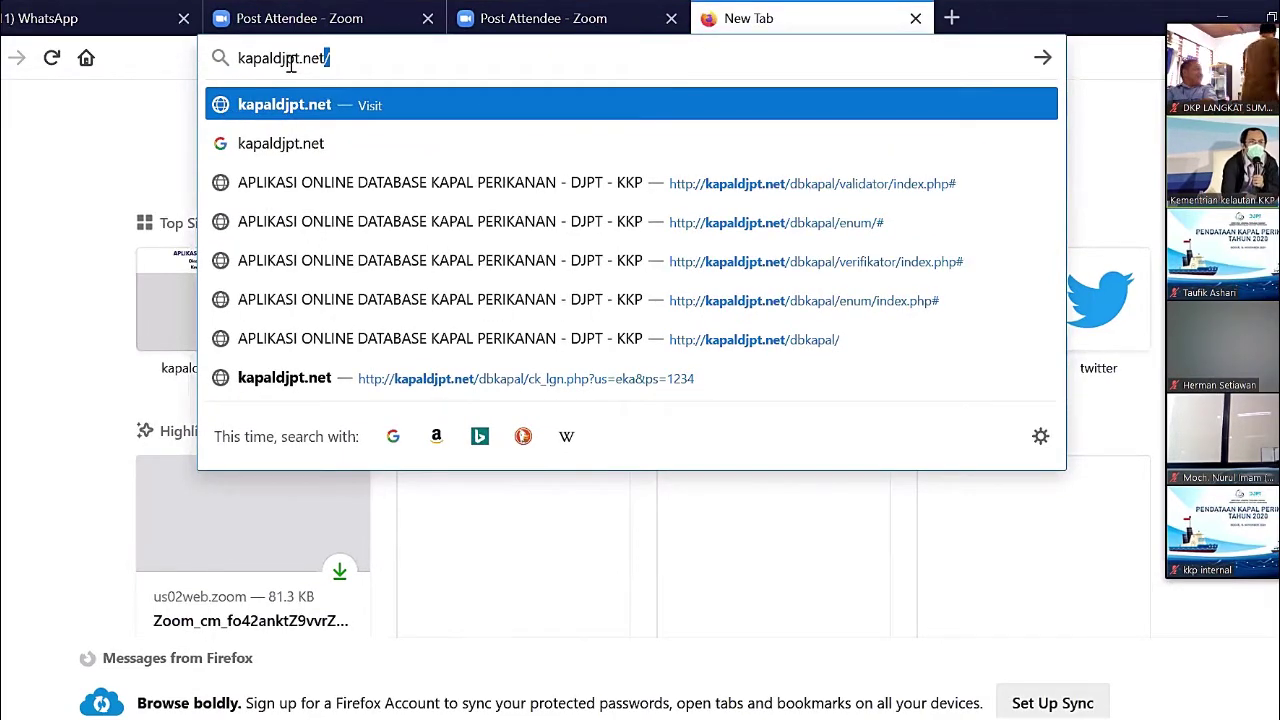
left_click(224, 106)
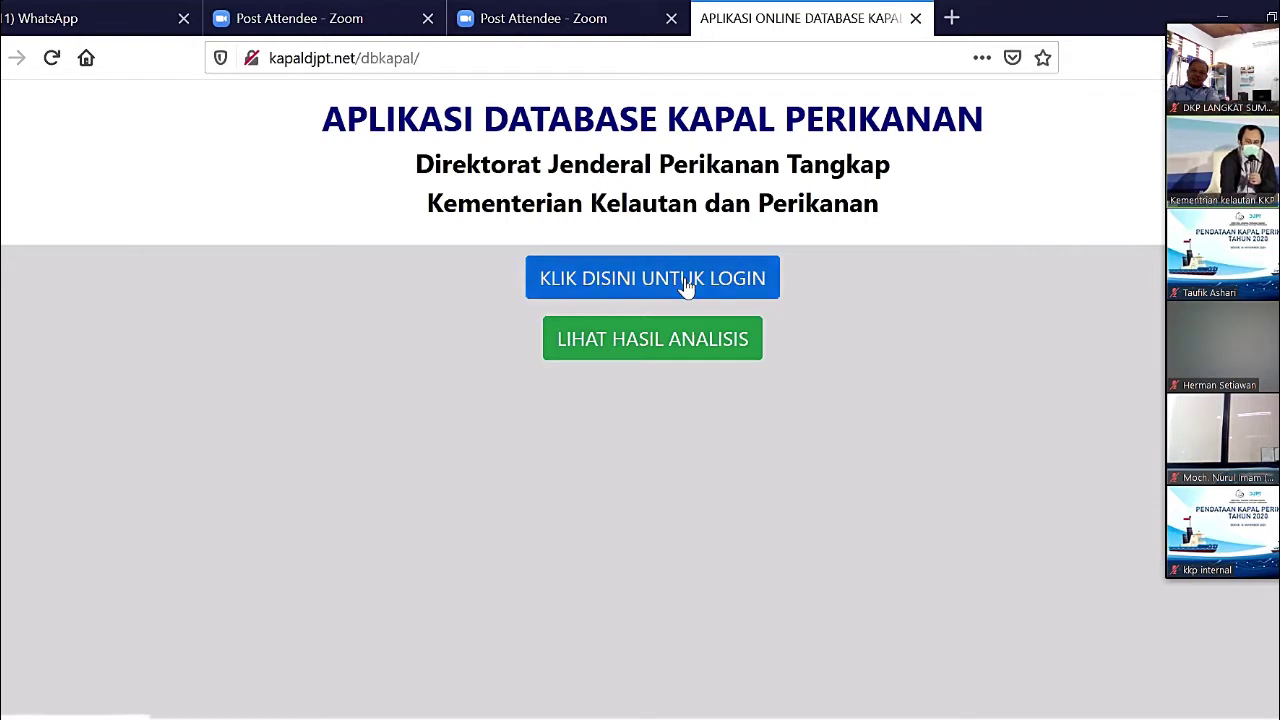
- Open the login form and reveal the Enumerator and Verifikator Provinsi tutorial links
left_click(655, 265)
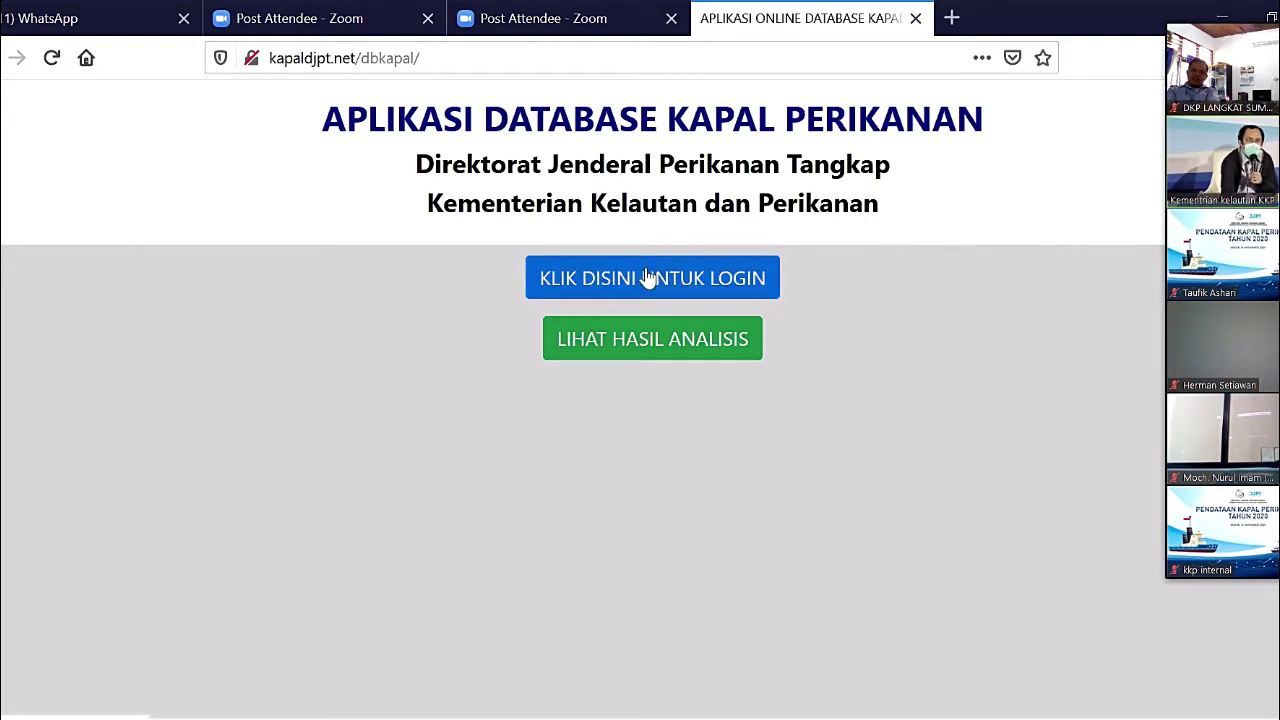
left_click(648, 277)
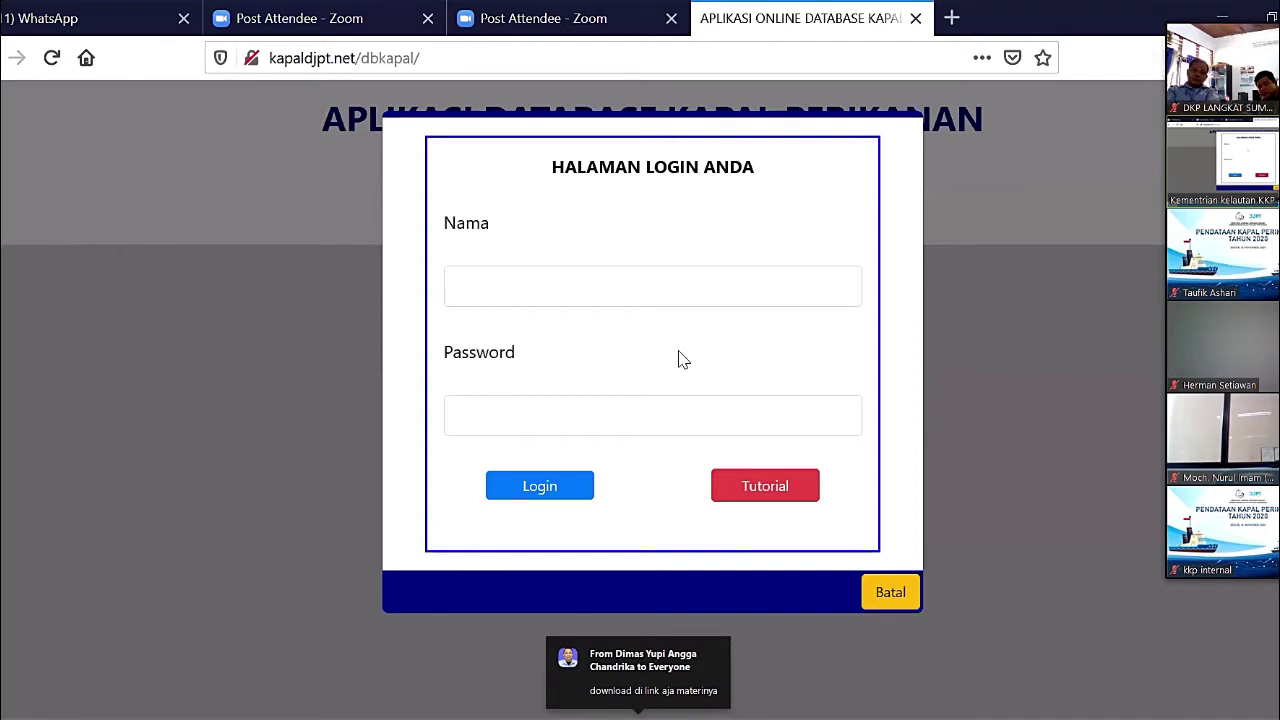
left_click(766, 487)
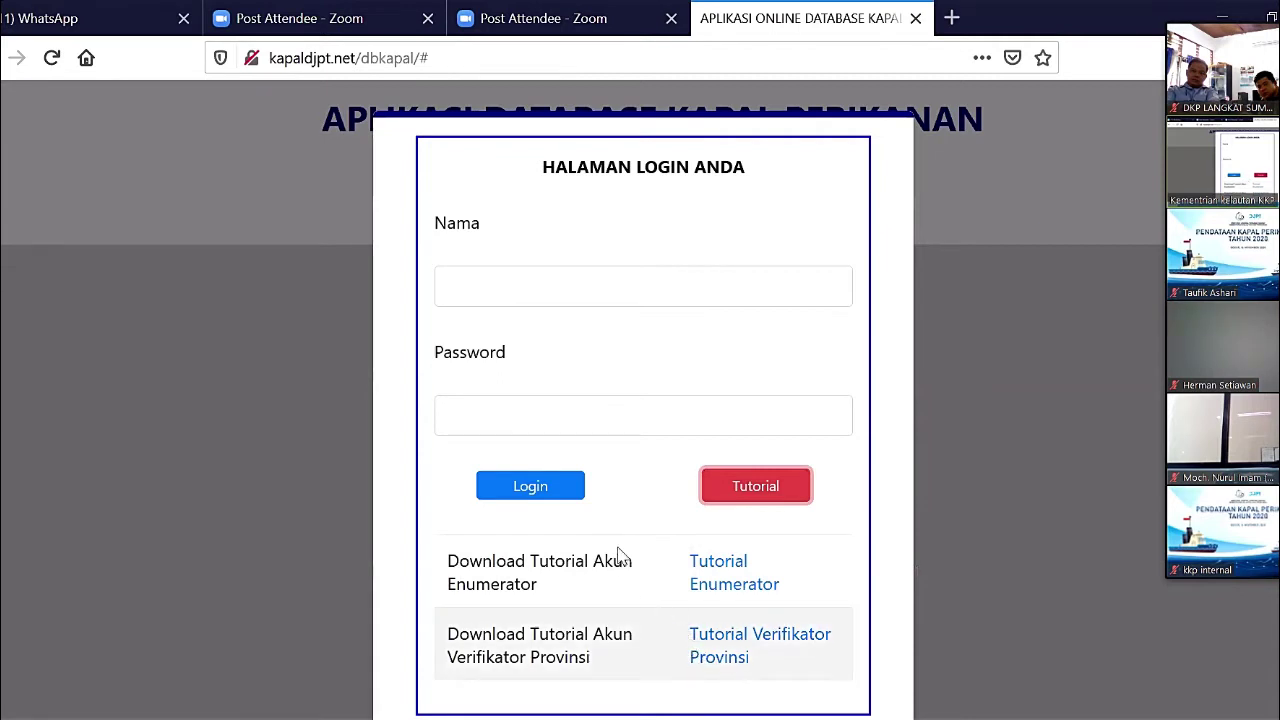
- Log in with the enumerator username and password, declining Firefox's offer to save it
left_click(578, 287)
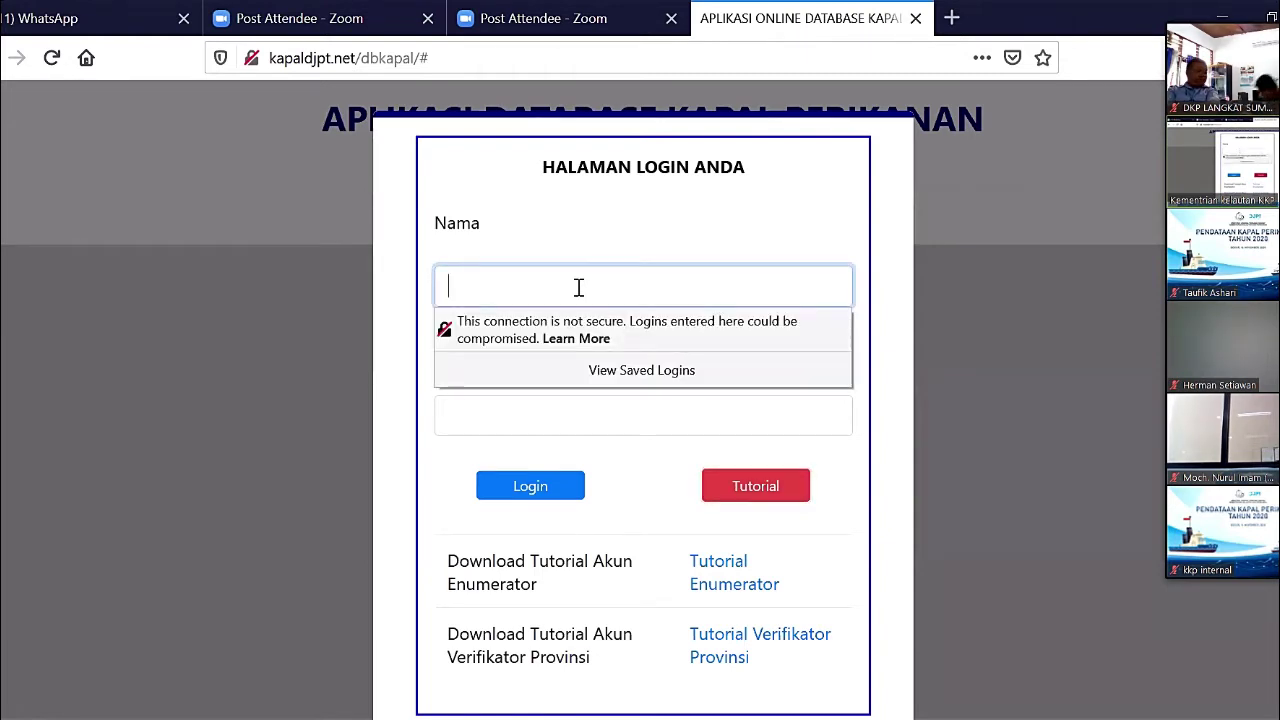
type("eka")
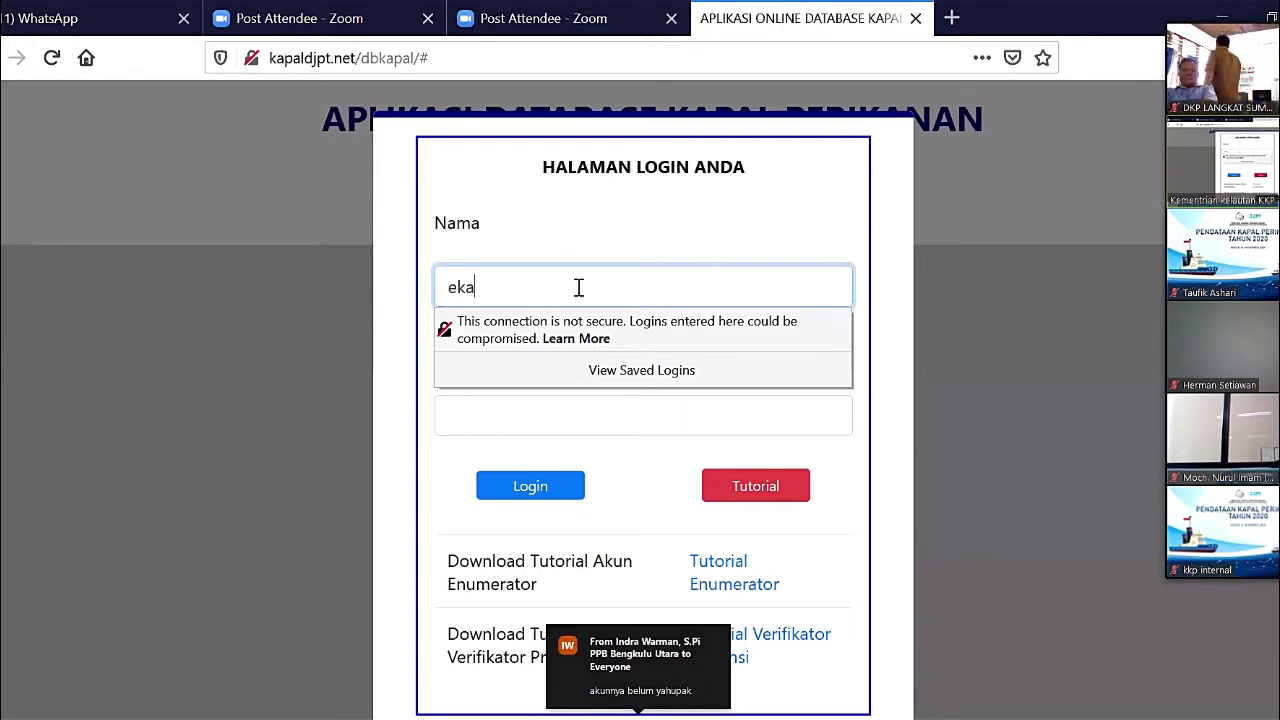
key("Tab")
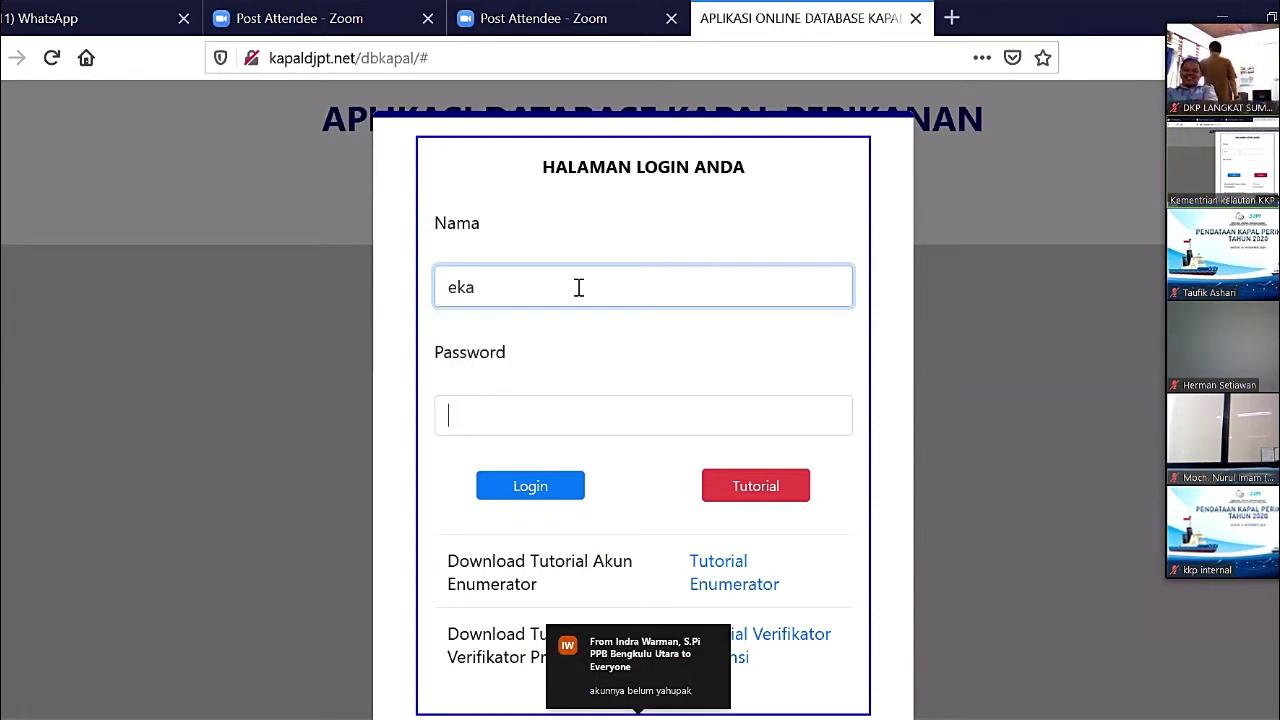
type("****")
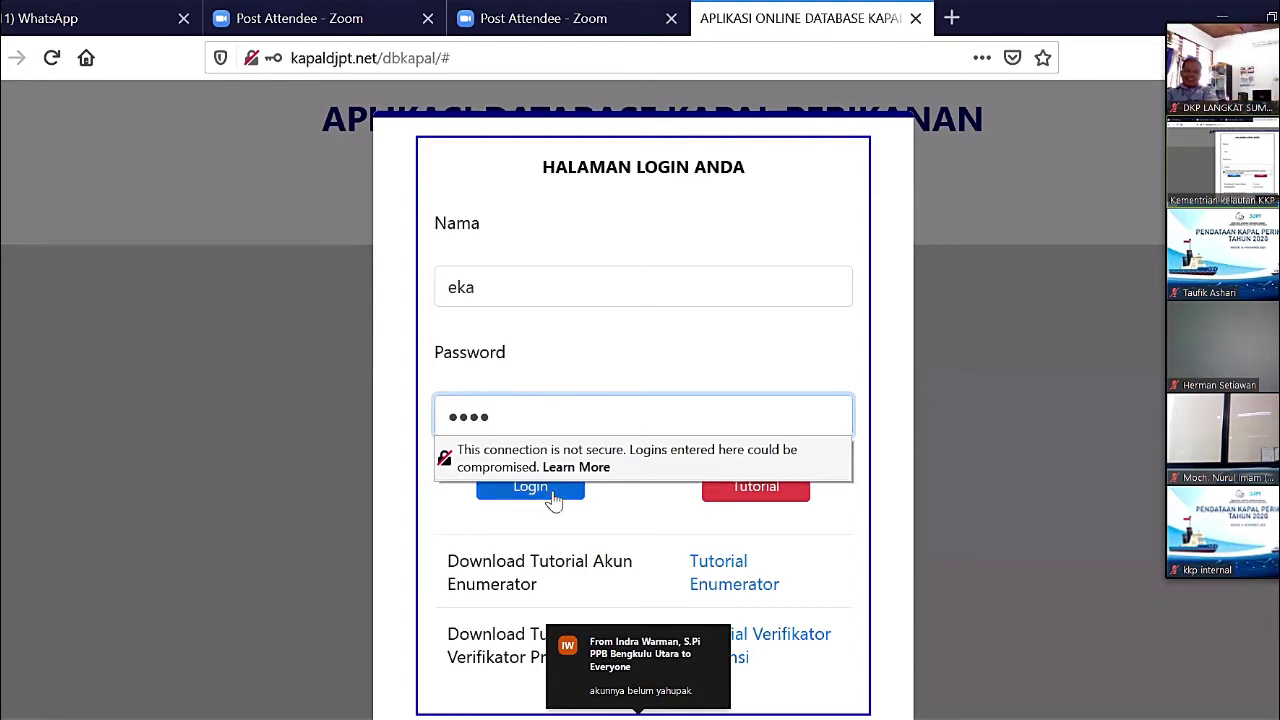
left_click(554, 500)
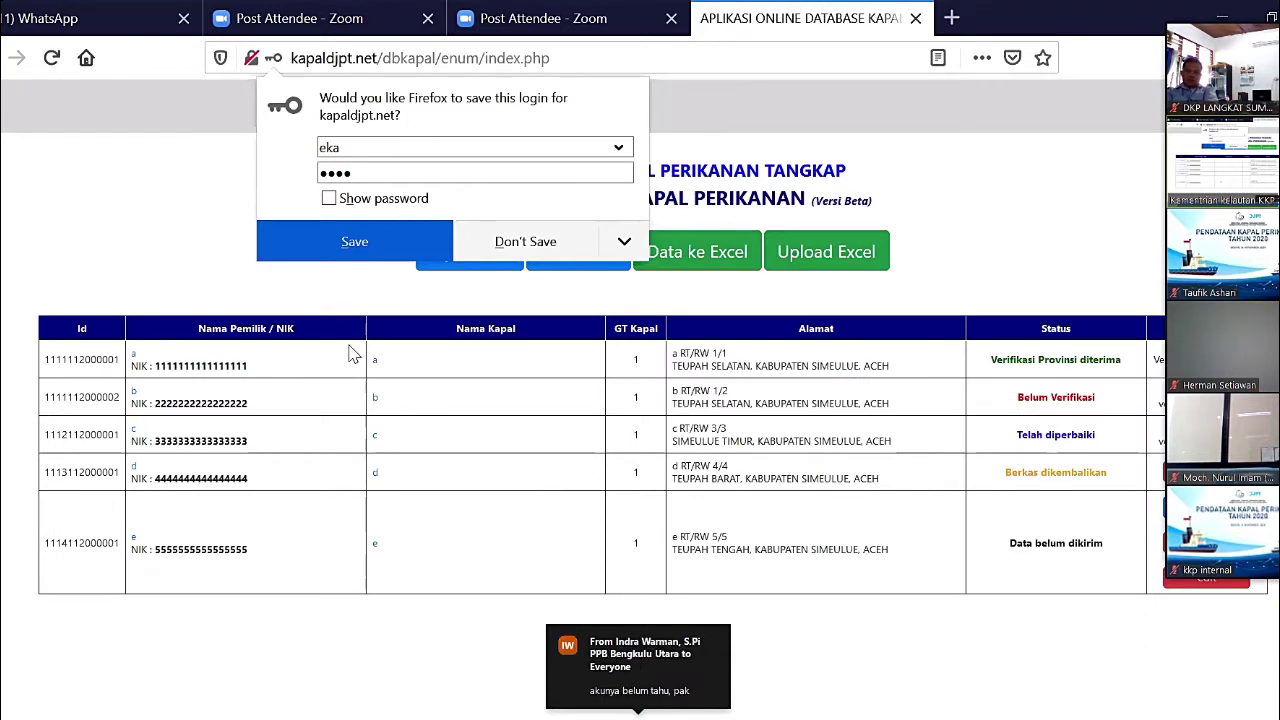
left_click(530, 233)
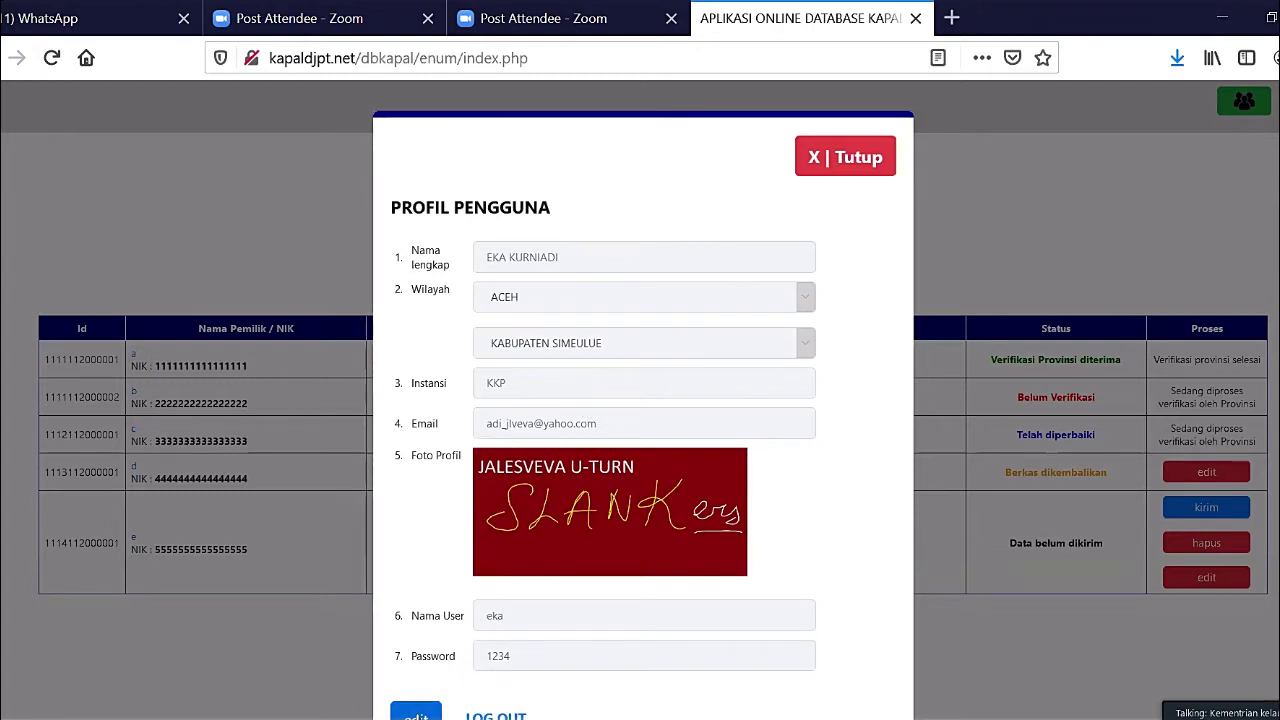
- Dismiss the Profil Pengguna dialog with 'X | Tutup'
left_click(416, 716)
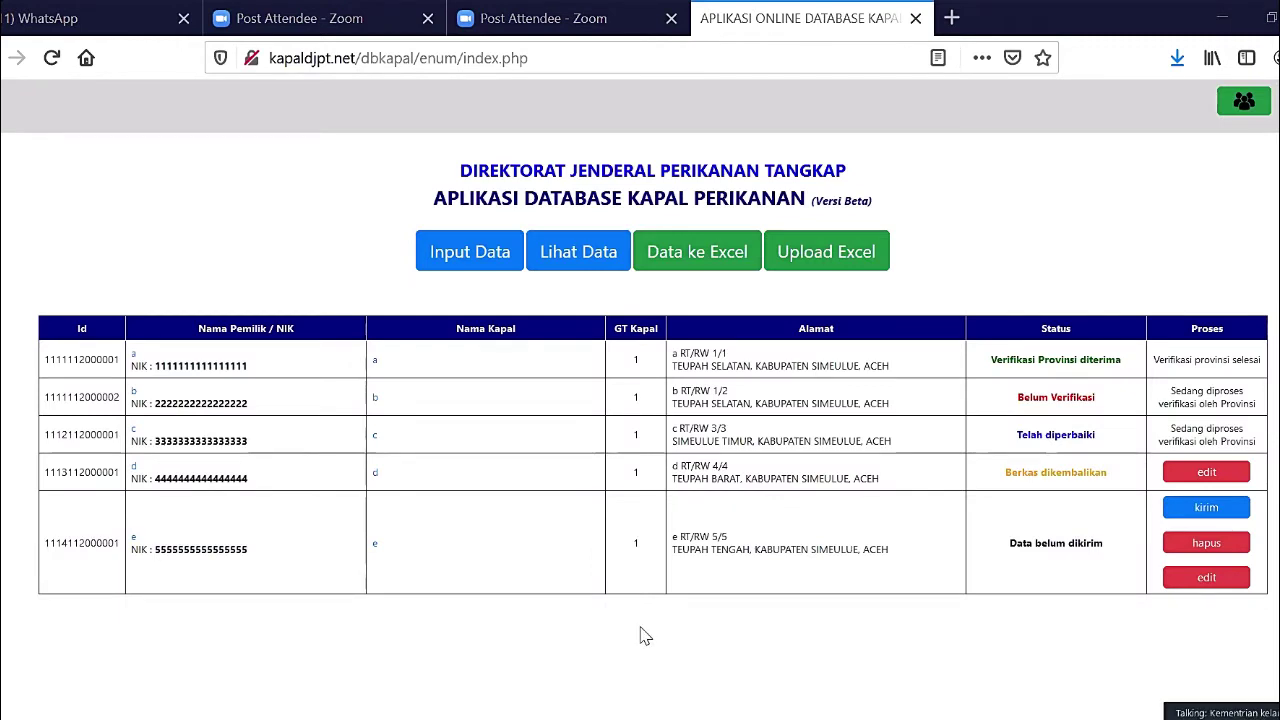
key("Escape")
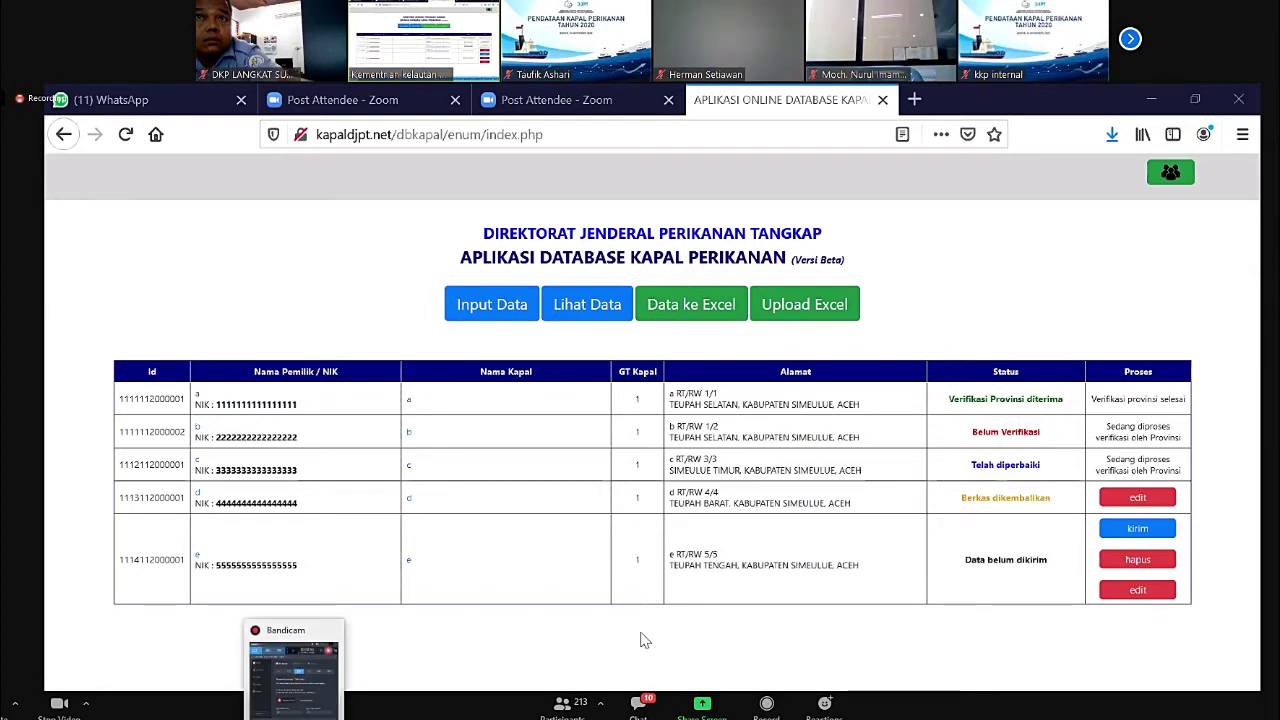
left_click(296, 680)
left_click(645, 640)
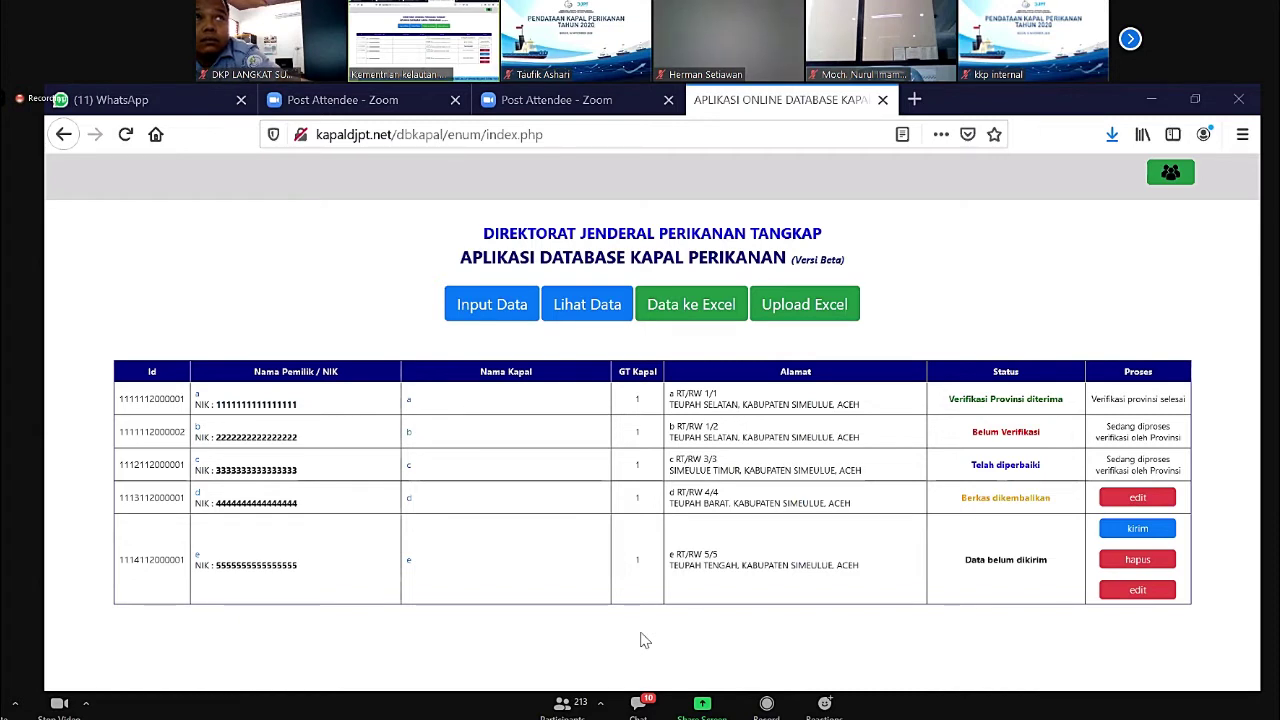
double_click(645, 640)
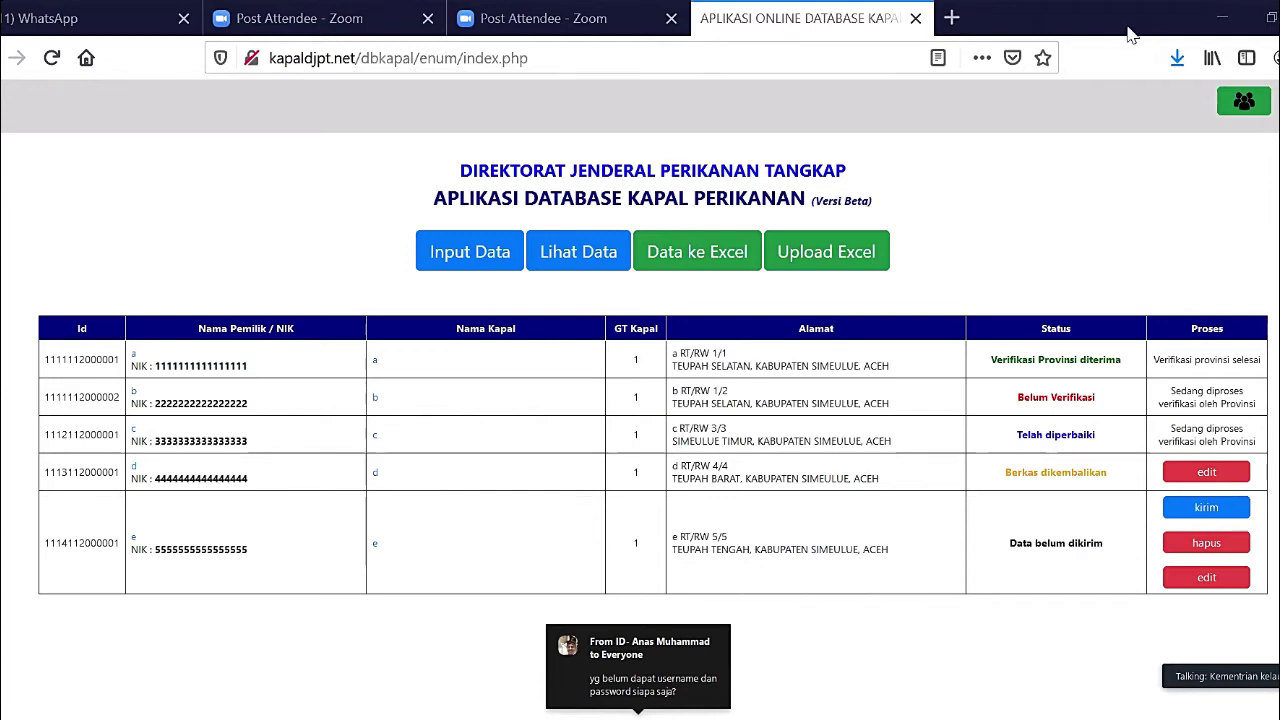
- Reopen the user profile from the users button, scroll through it, and close it
left_click(1228, 106)
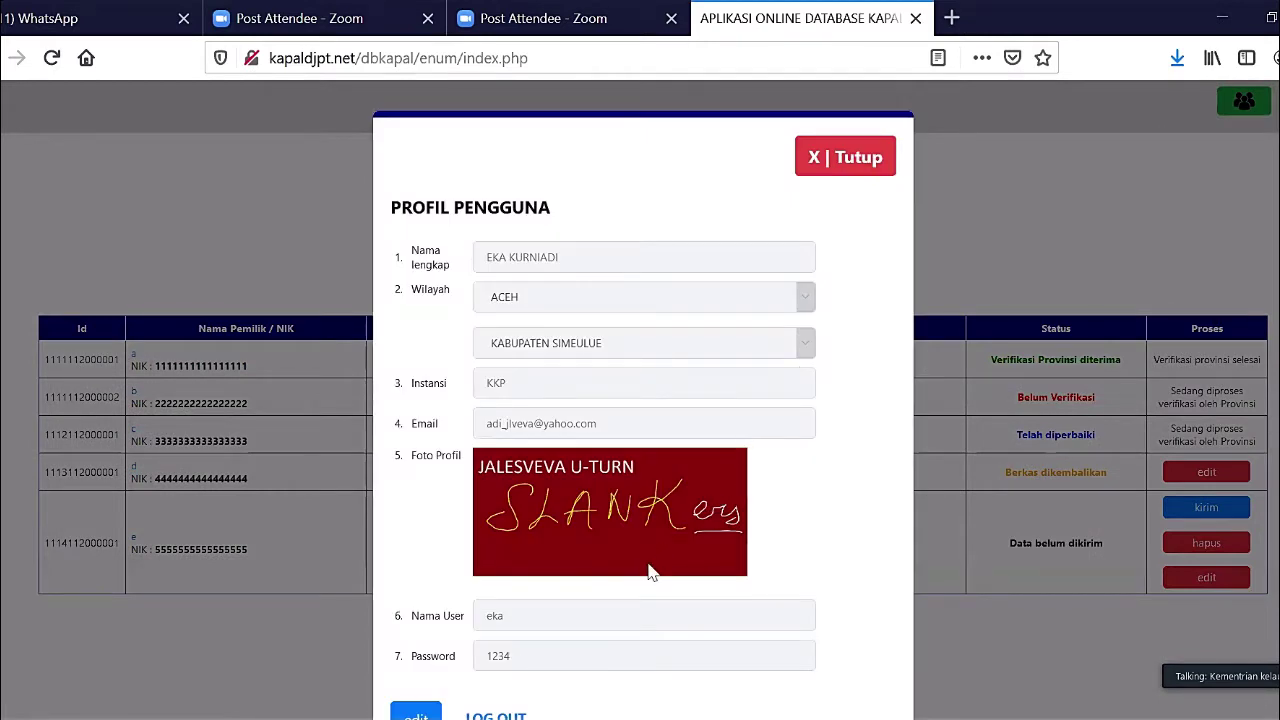
scroll(648, 572, "down", 3)
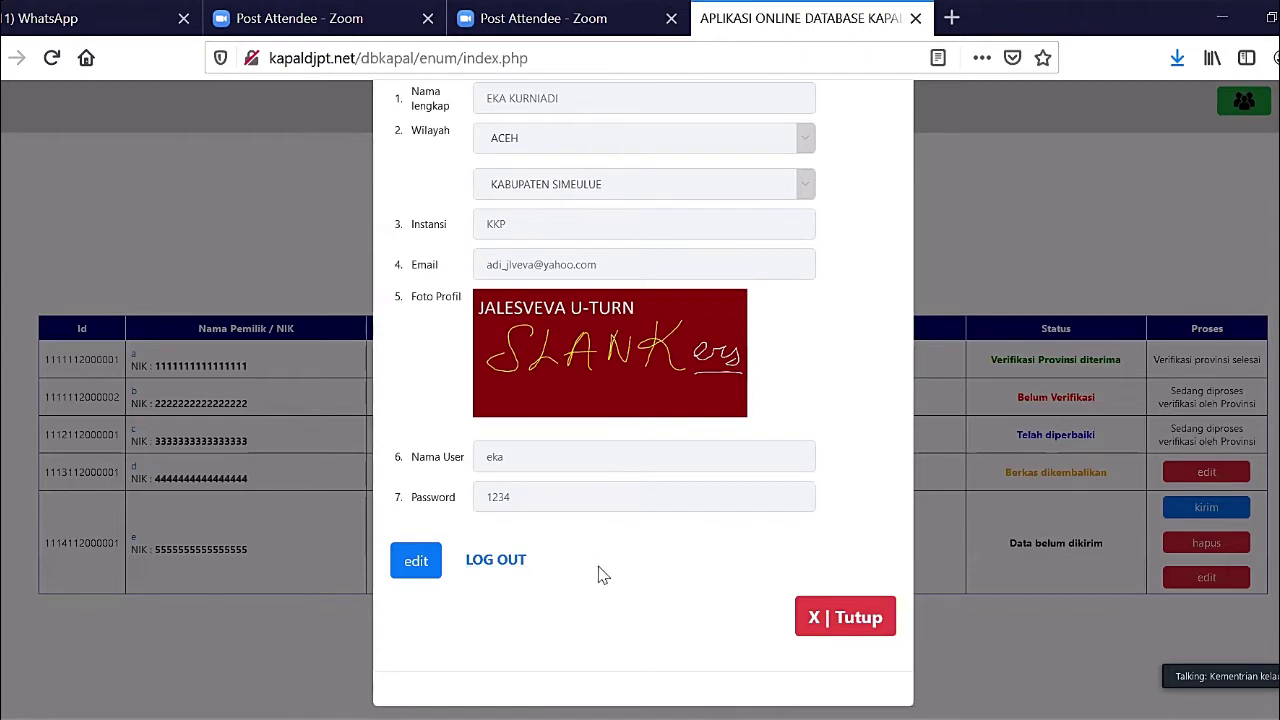
left_click(850, 640)
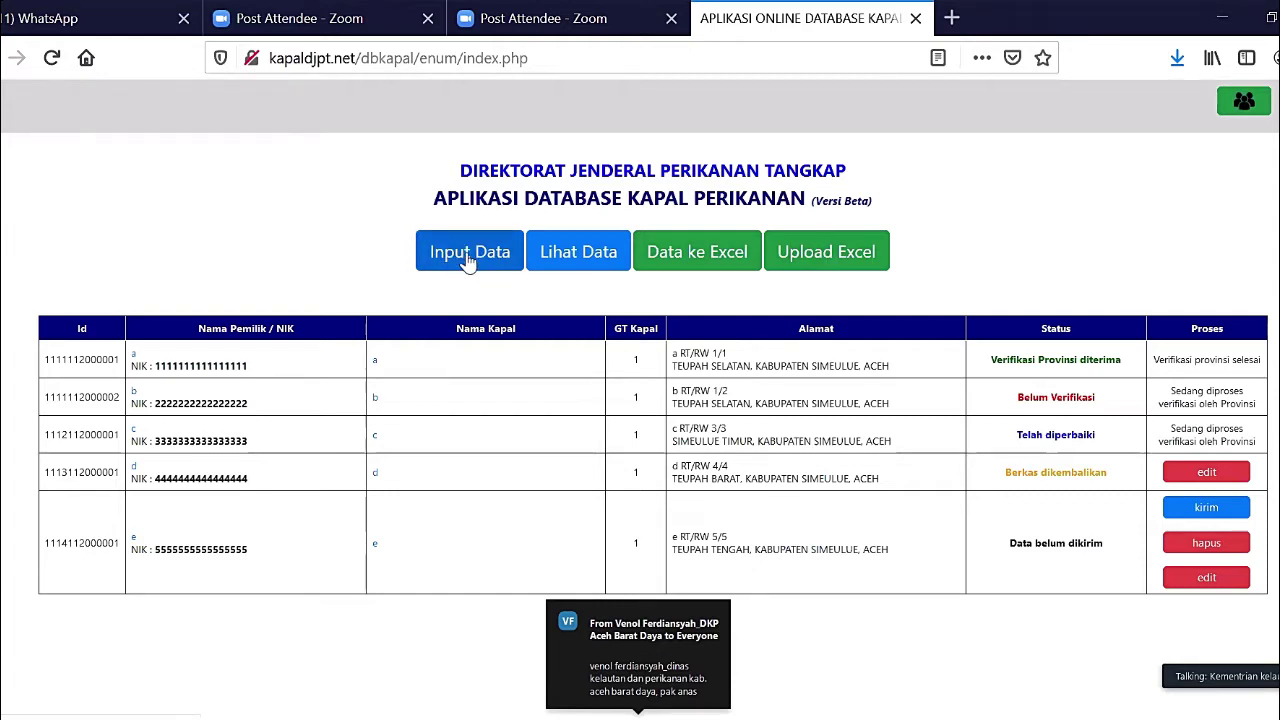
left_click(468, 259)
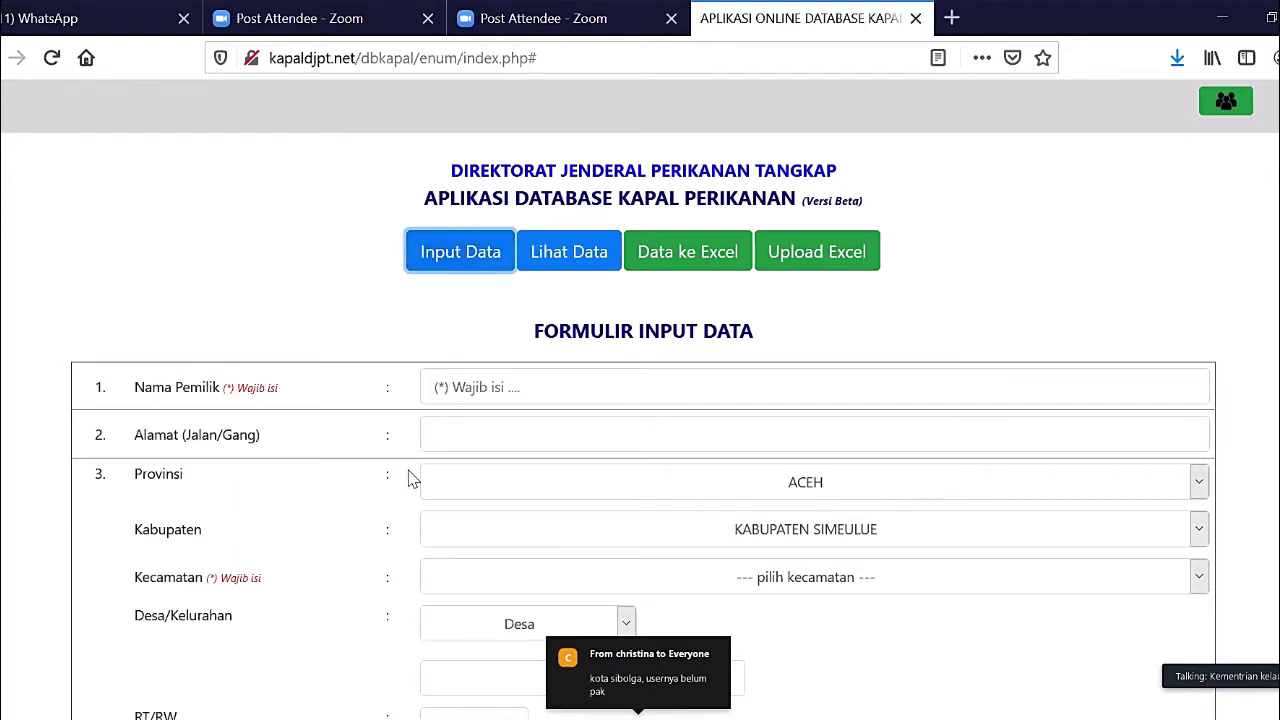
scroll(413, 480, "down", 1)
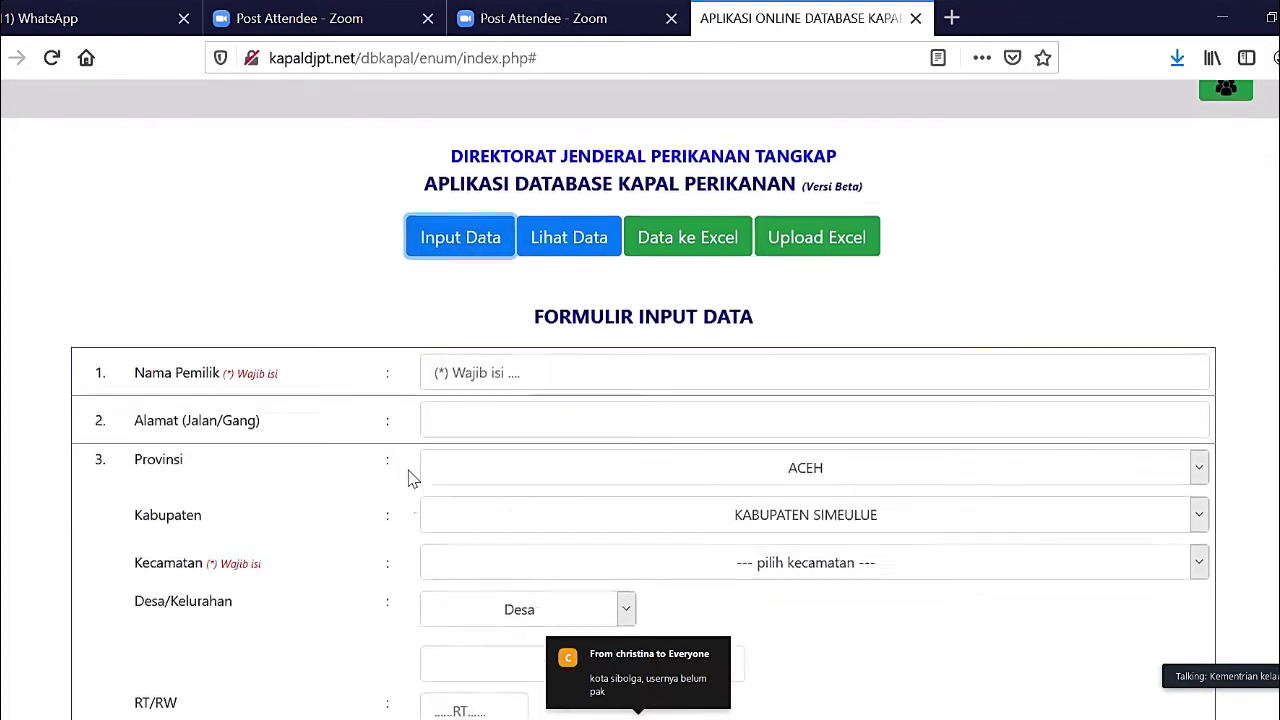
scroll(413, 480, "down", 2)
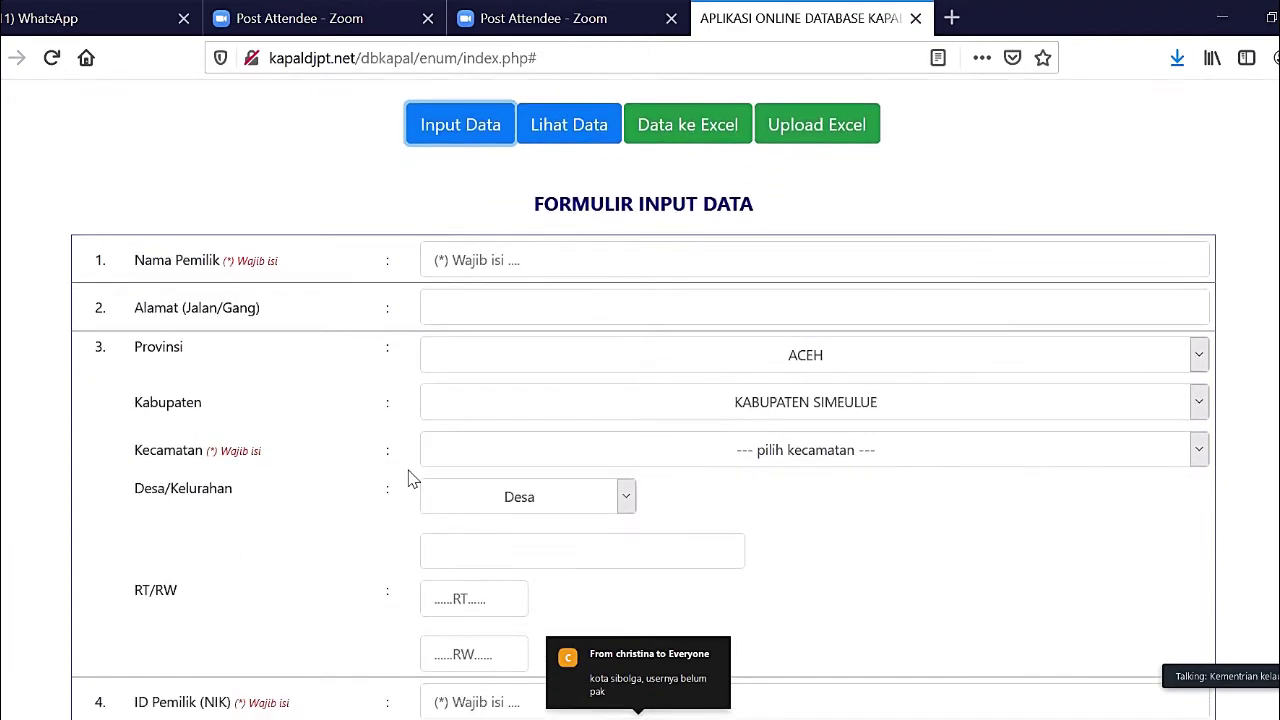
scroll(408, 478, "down", 3)
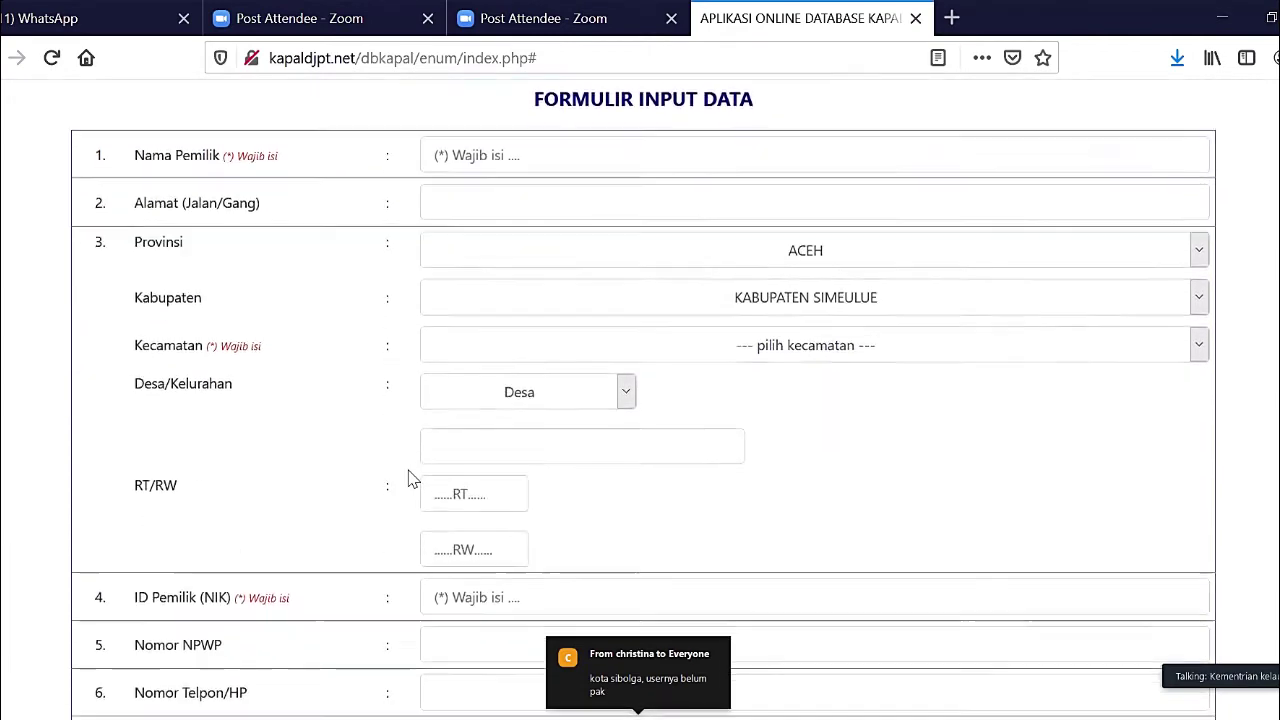
scroll(408, 478, "down", 20)
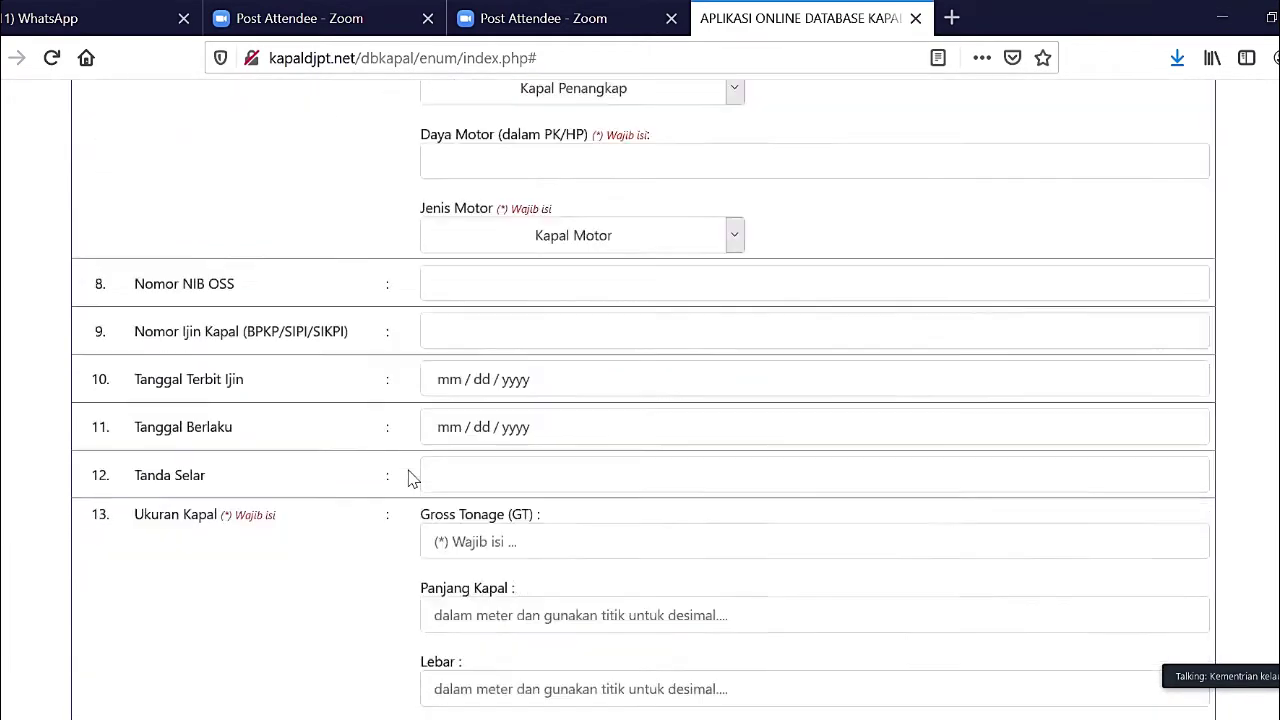
scroll(408, 478, "down", 10)
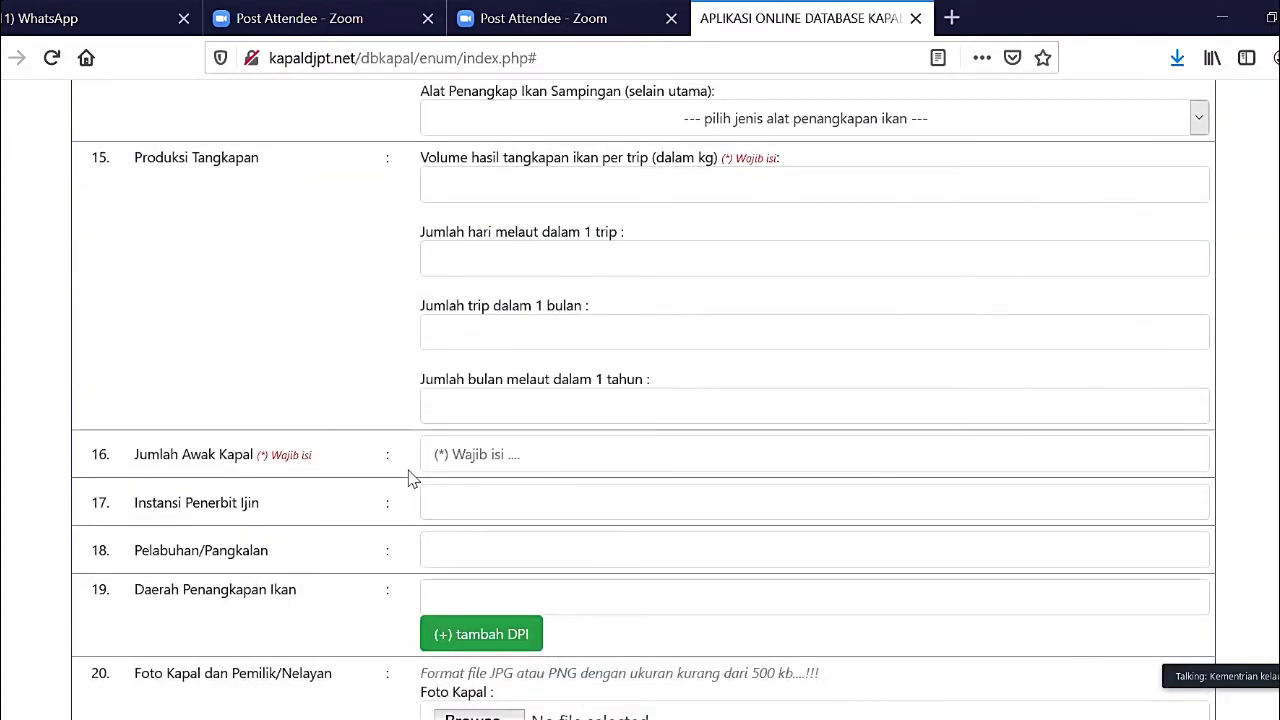
scroll(408, 478, "down", 5)
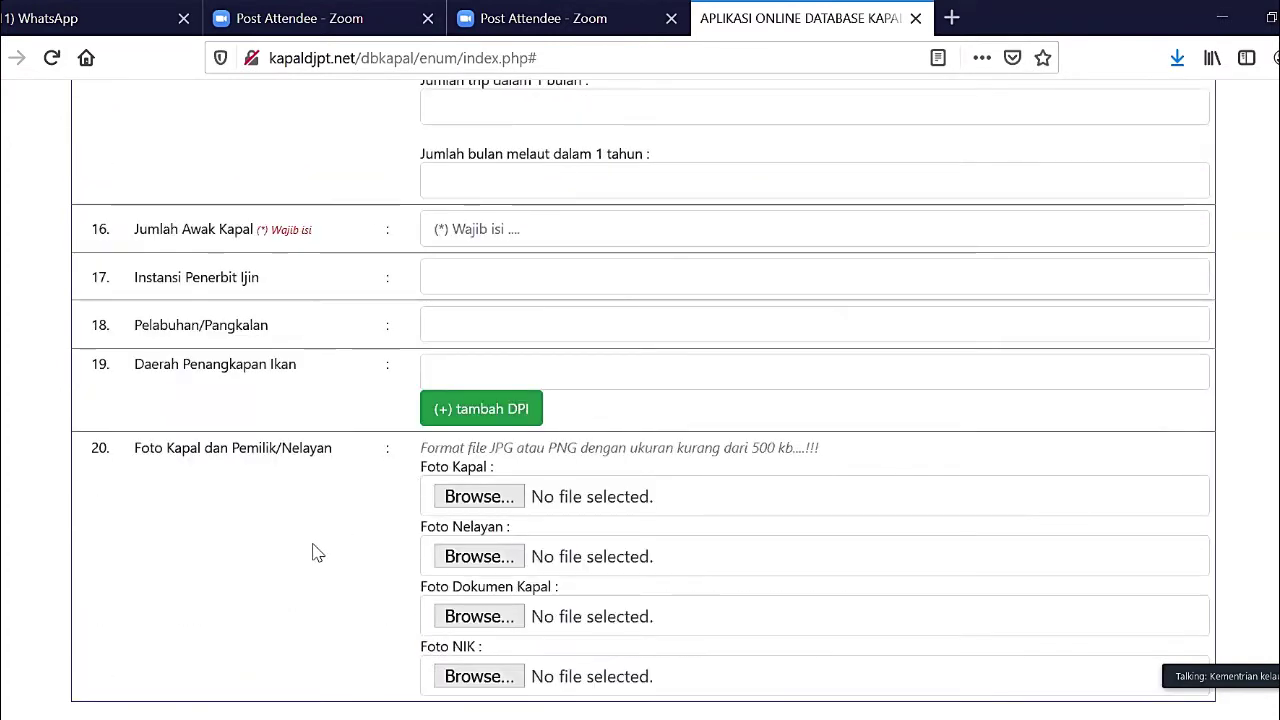
scroll(313, 553, "up", 20)
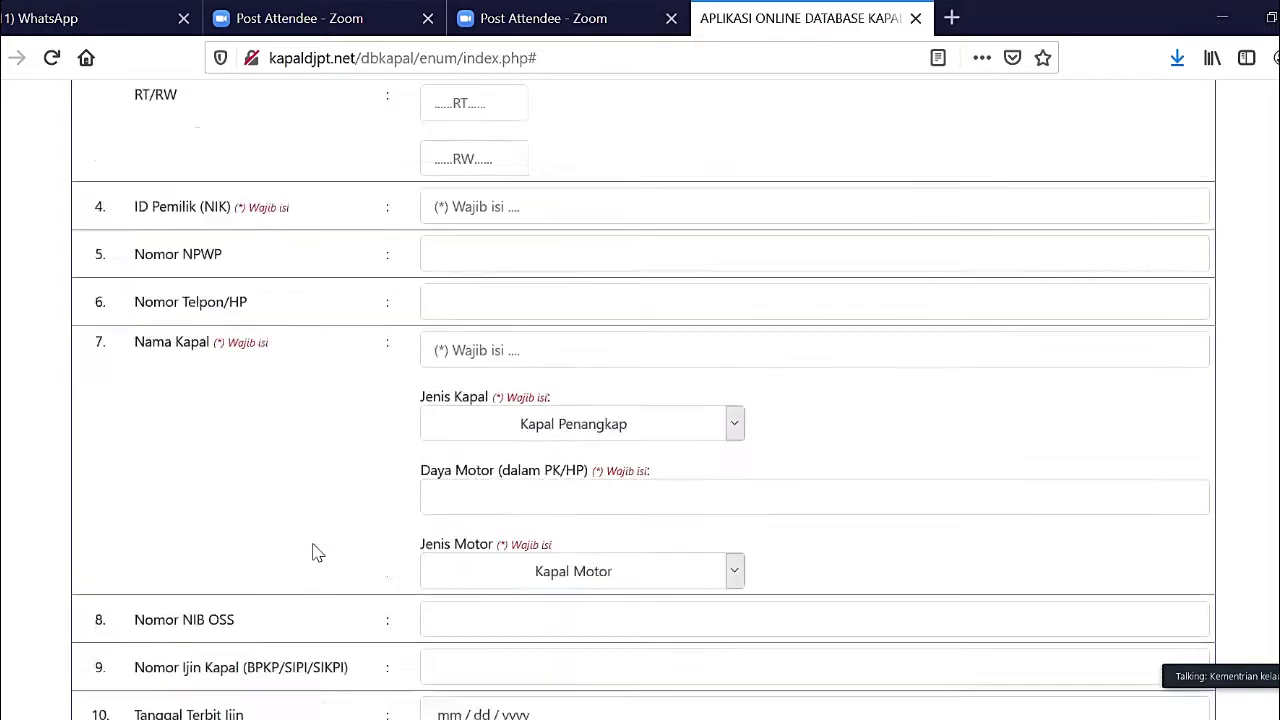
scroll(313, 553, "up", 11)
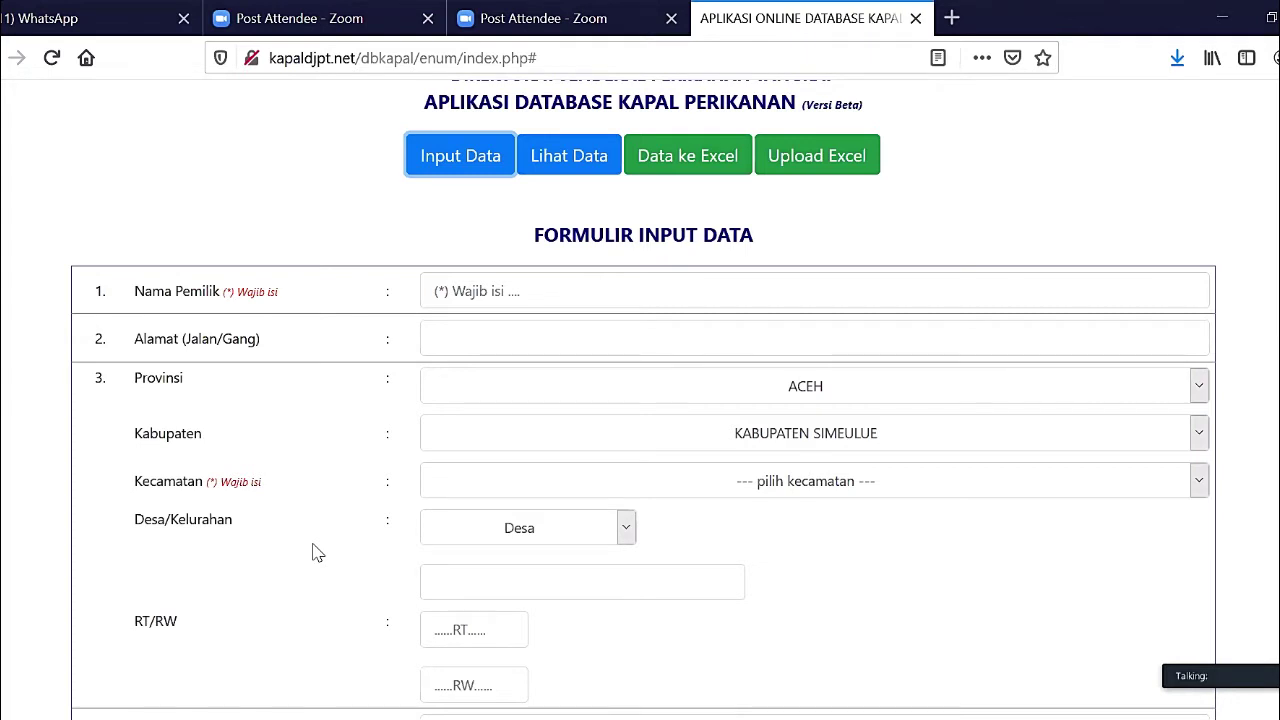
scroll(314, 551, "down", 1)
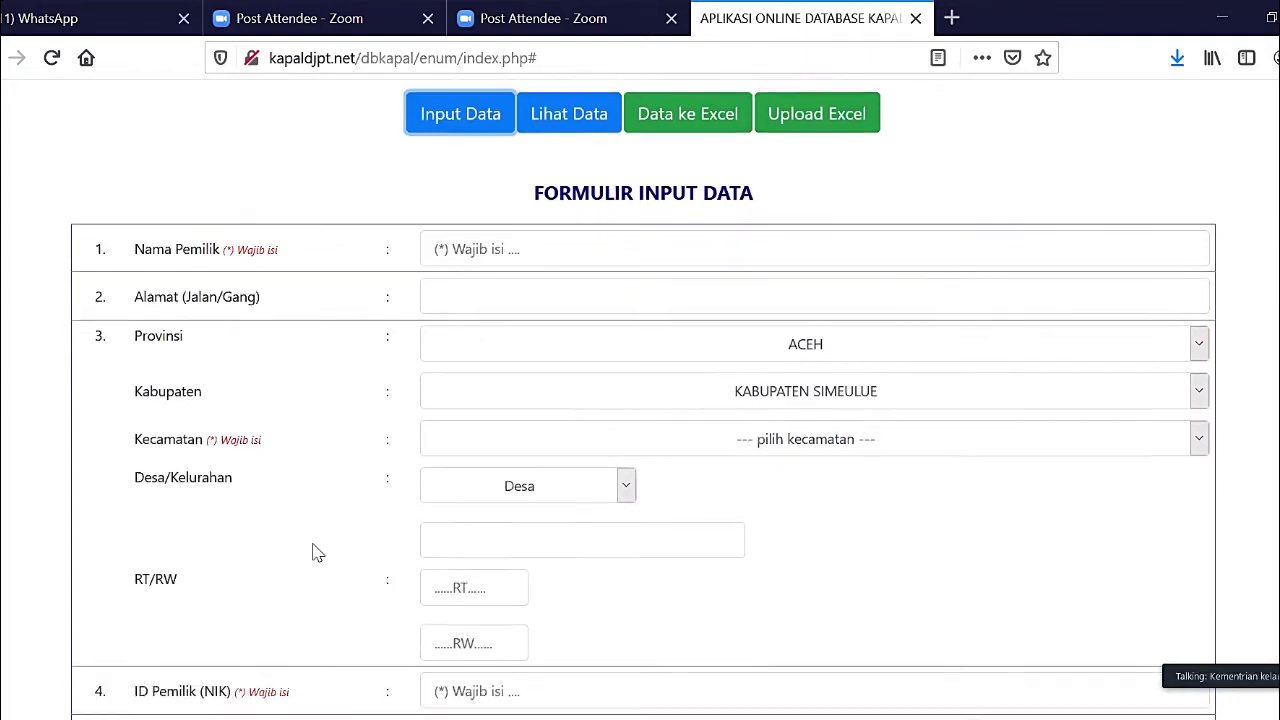
scroll(314, 551, "up", 3)
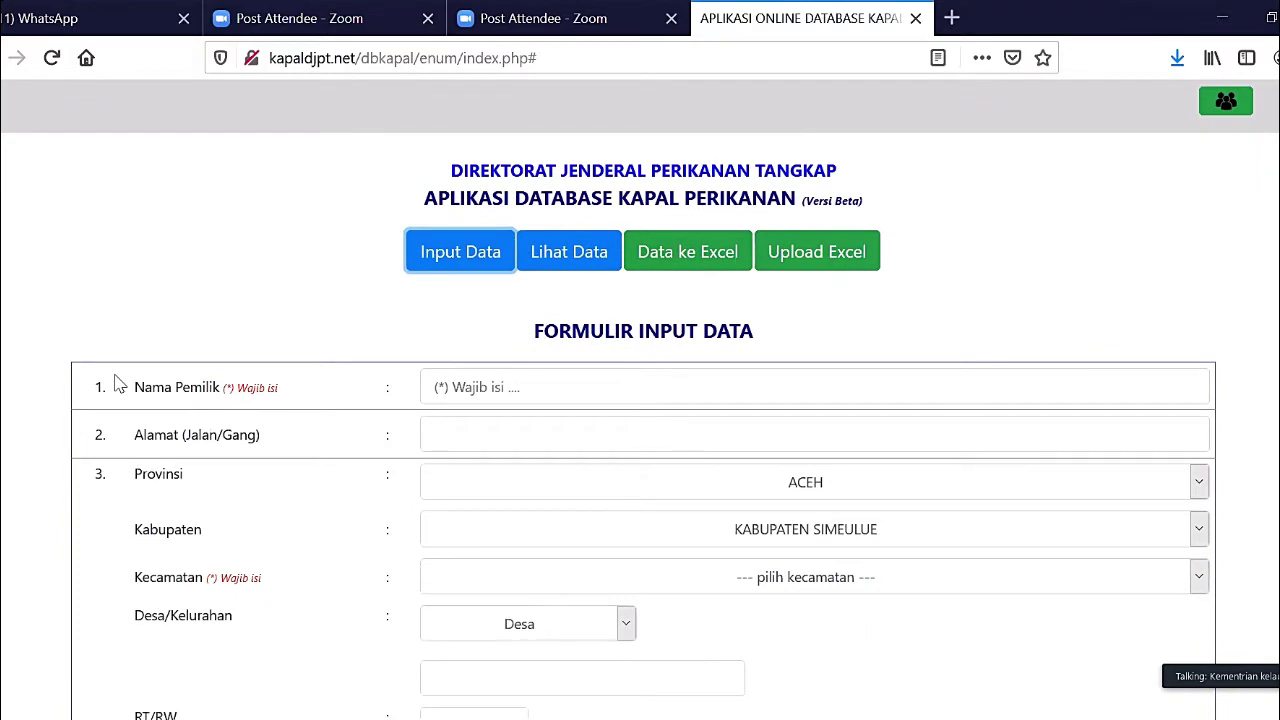
- Show the five saved vessel records with Lihat Data and export them to Excel
left_click(587, 257)
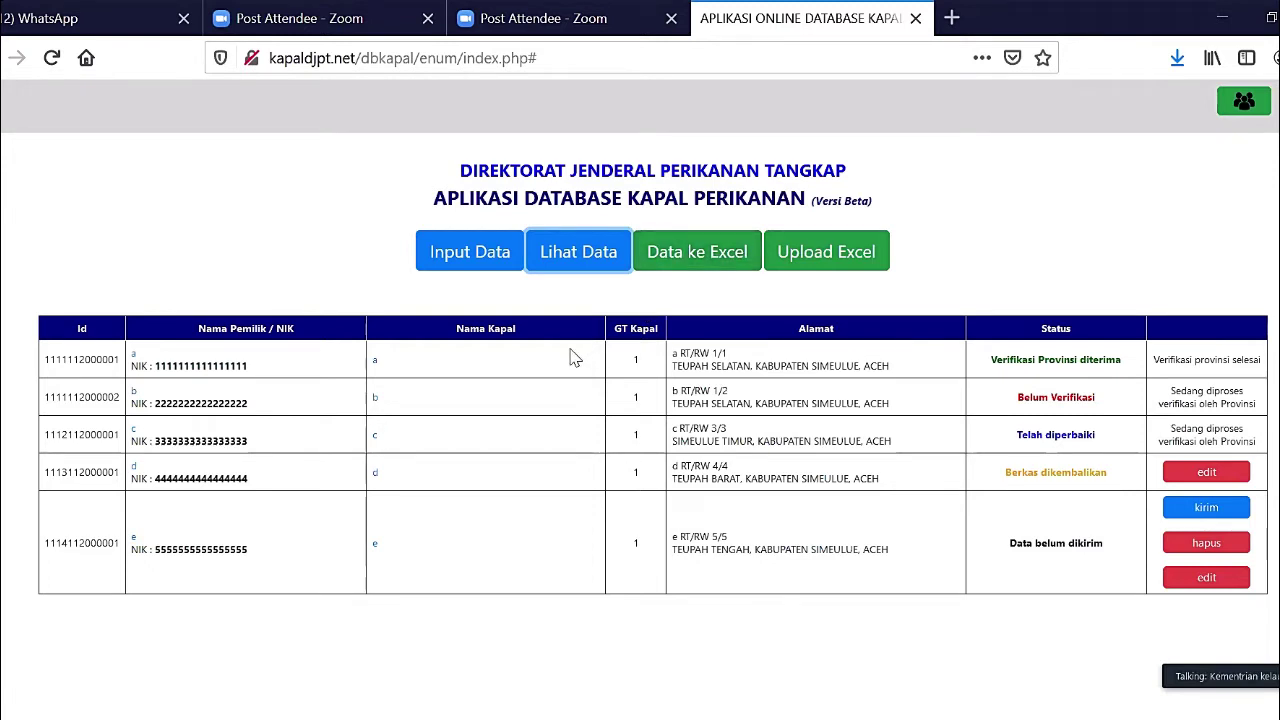
left_click(683, 265)
- Export via Data ke Excel and save excel_data.xls rather than opening it
left_click(694, 252)
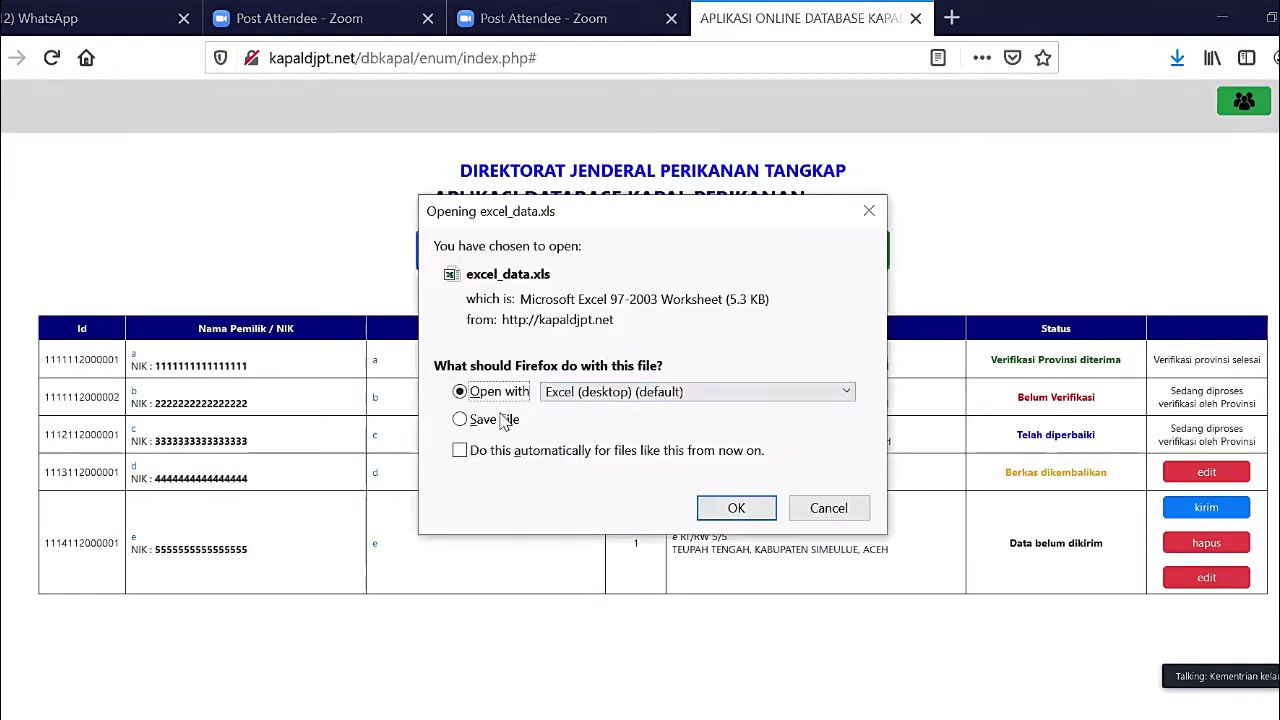
left_click(498, 421)
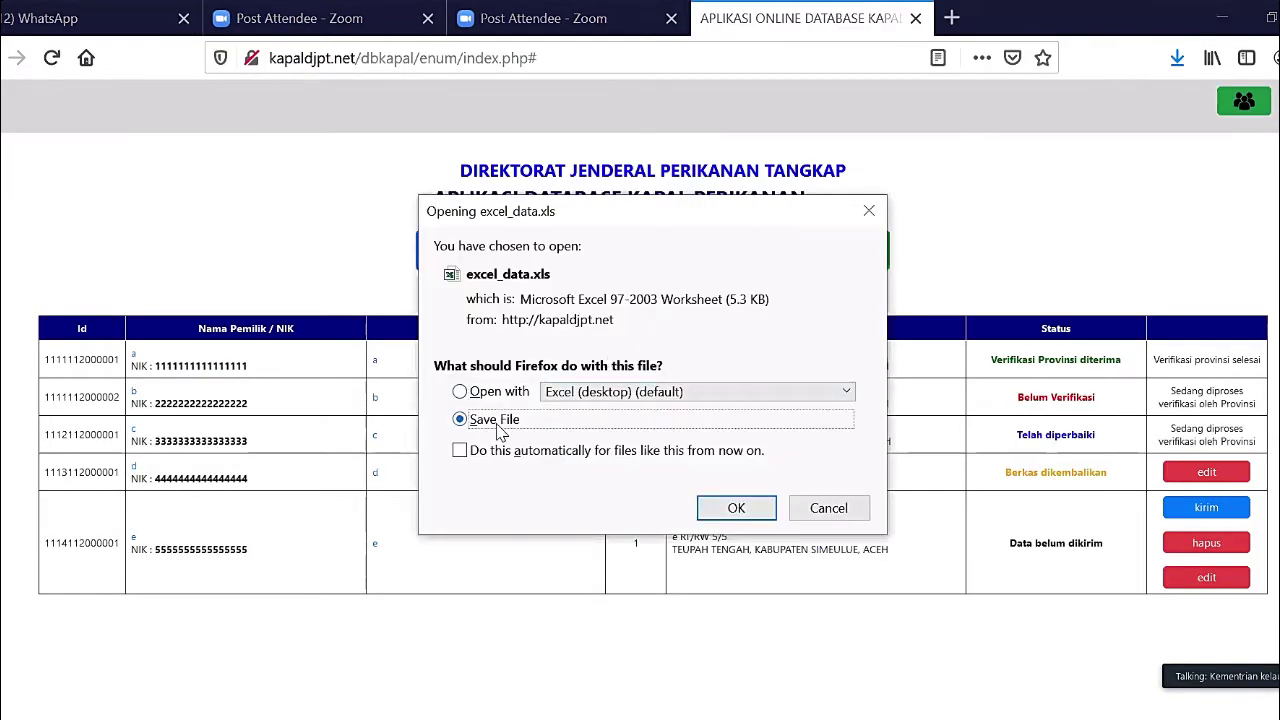
left_click(717, 512)
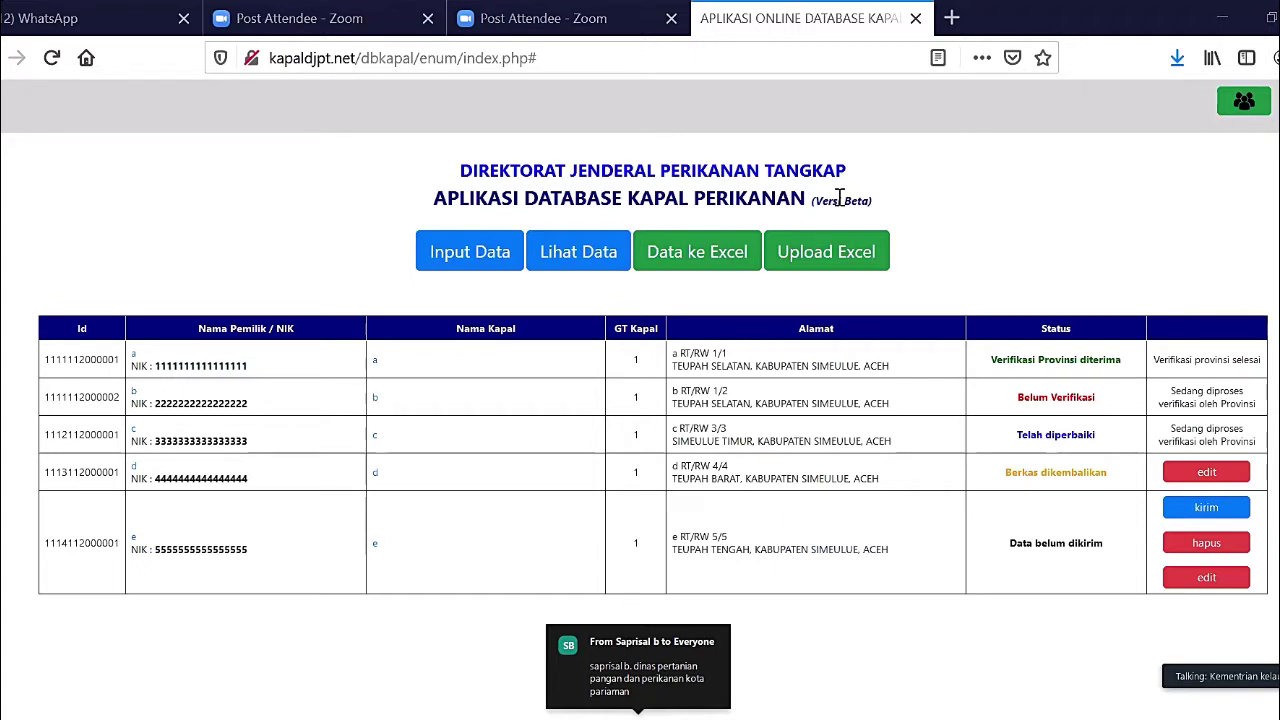
key("Escape")
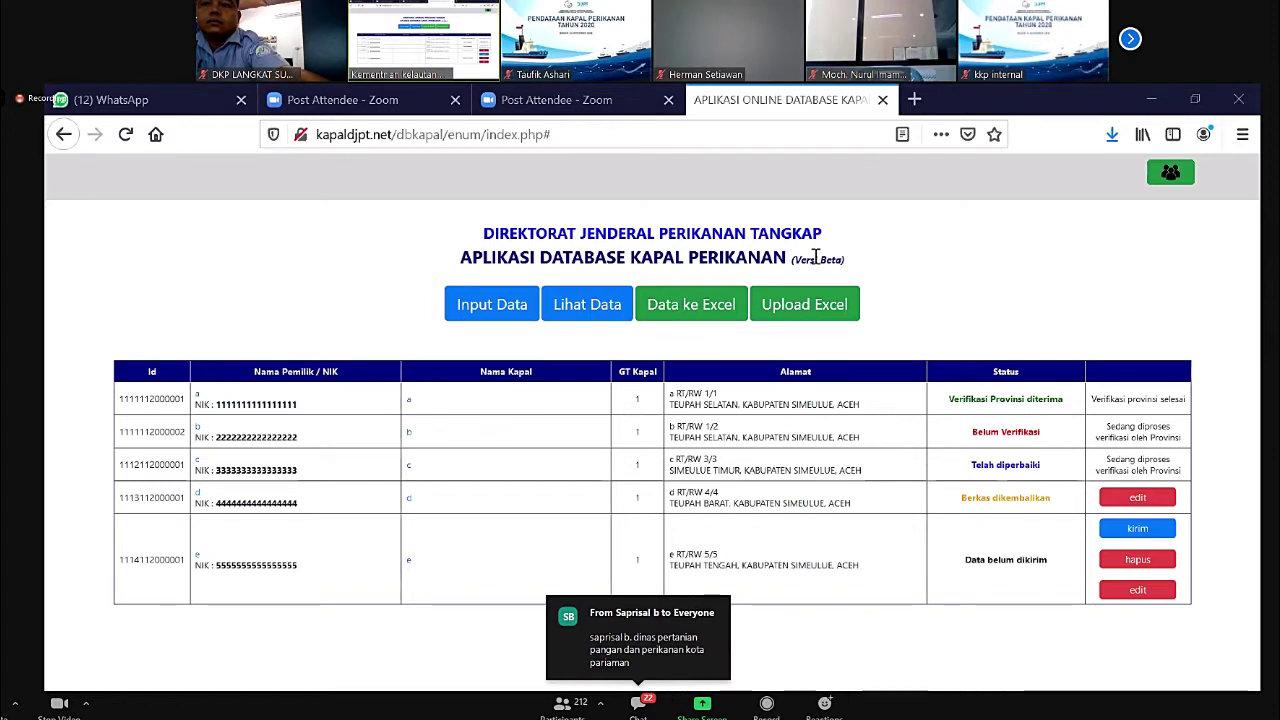
key("alt+Tab")
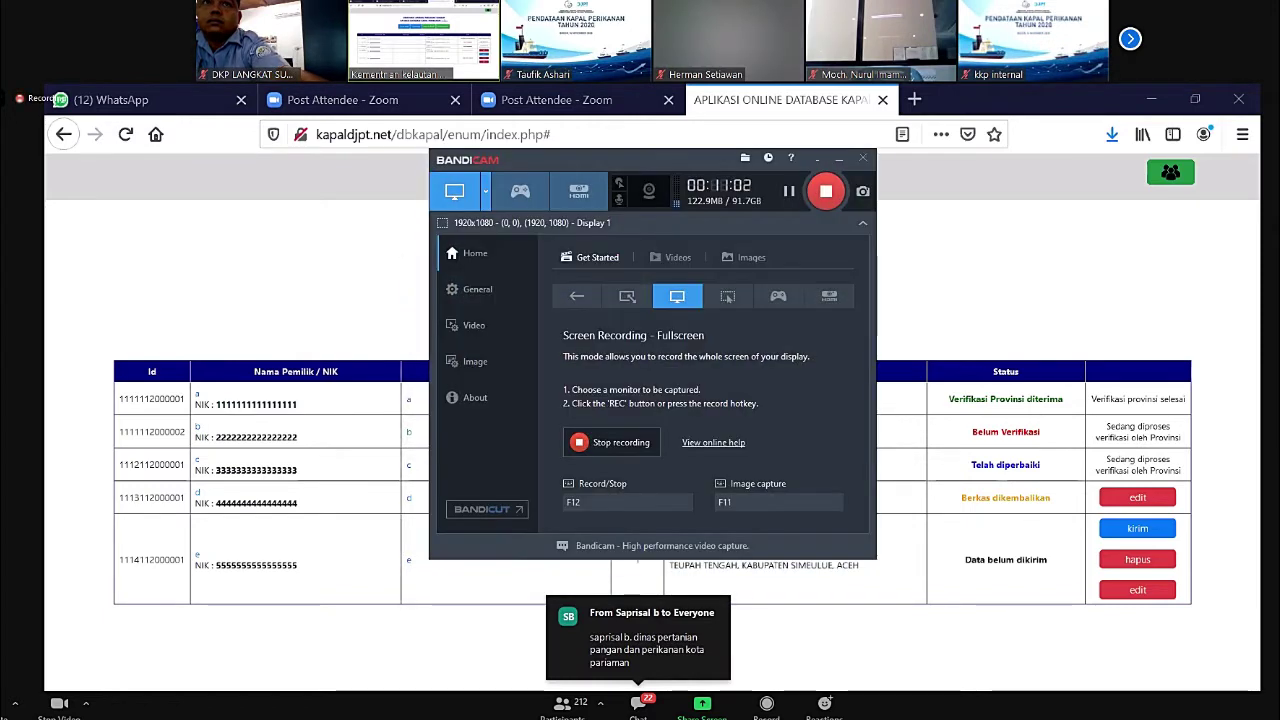
left_click(839, 159)
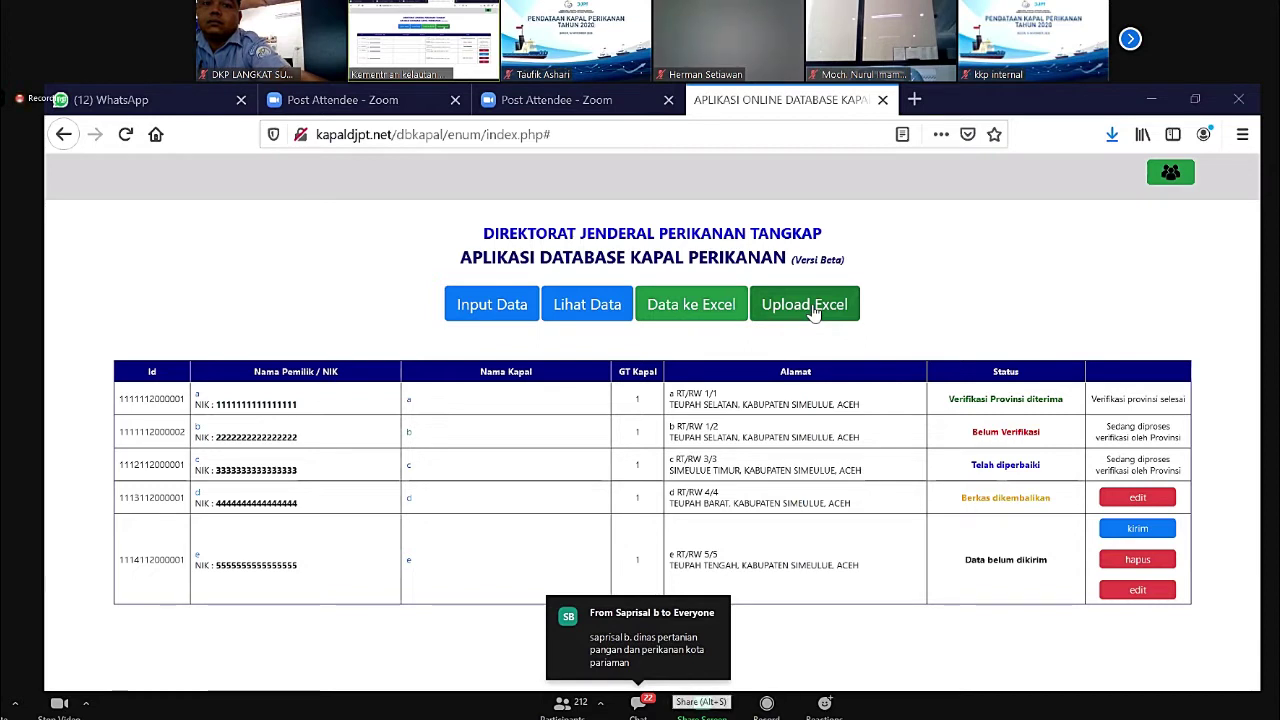
double_click(812, 312)
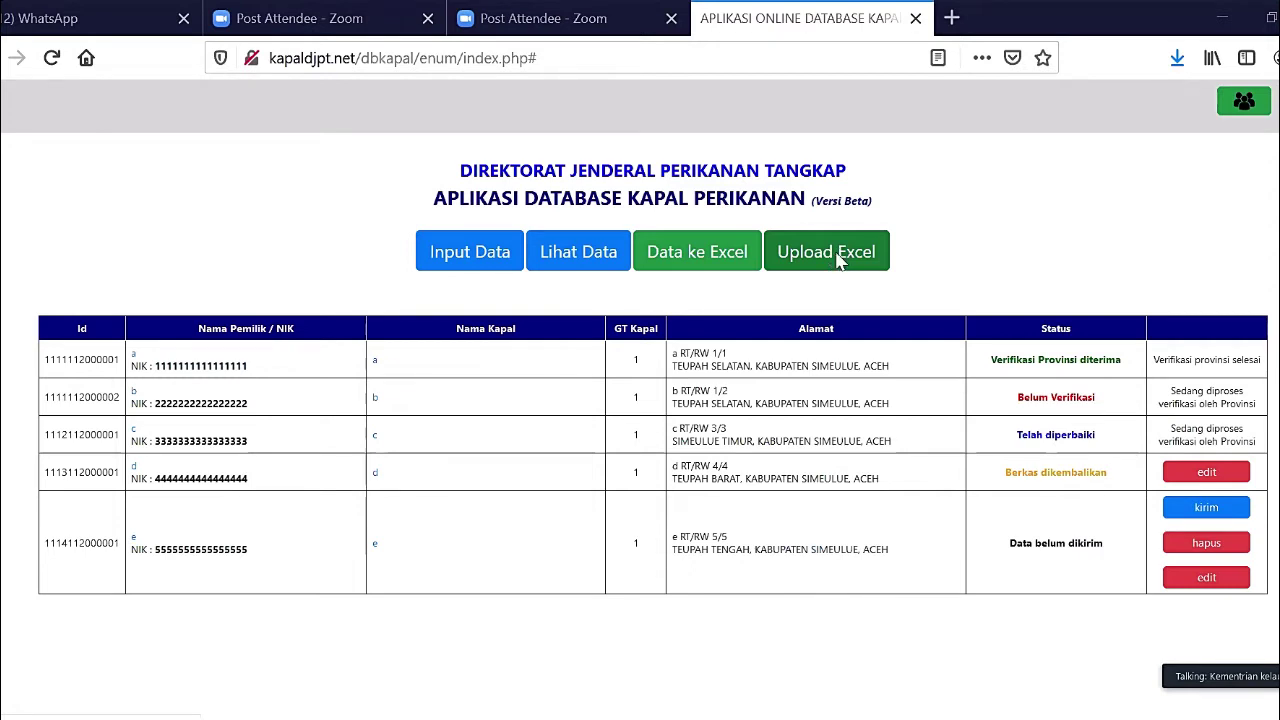
- Open the Upload Excel page and save the format_excel_database.xlsx template from the 'sini' link
left_click(838, 259)
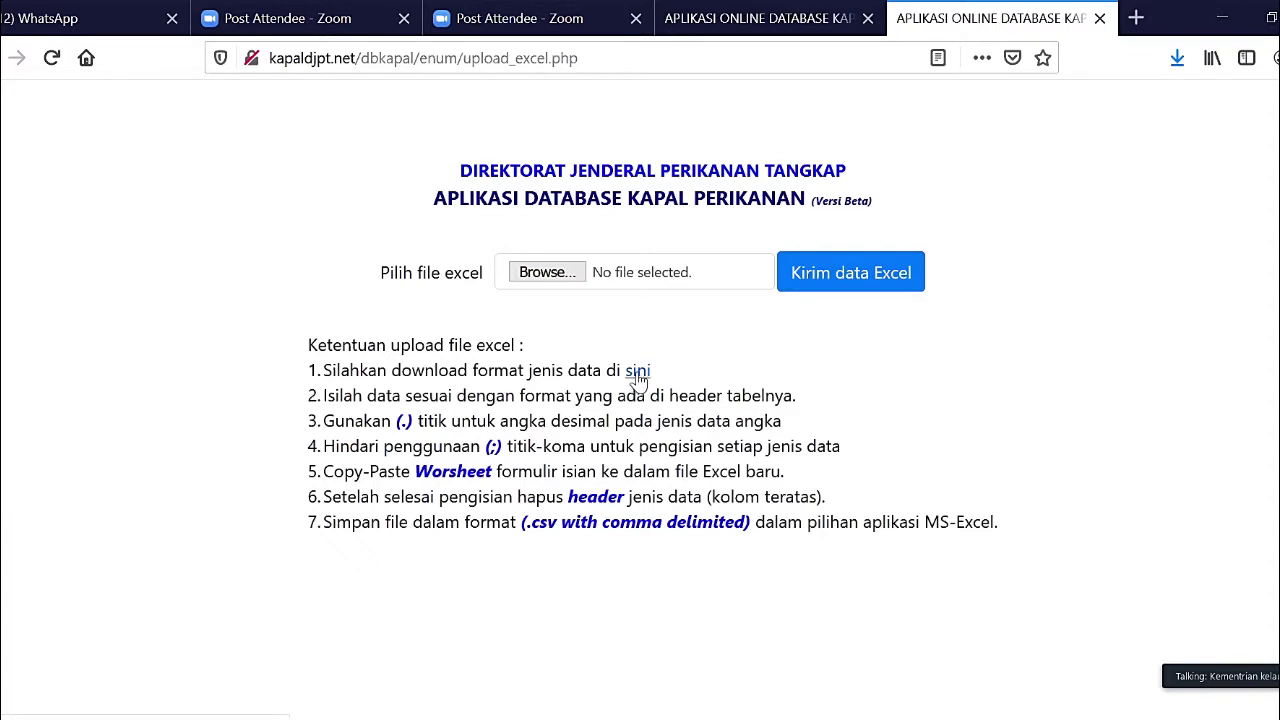
left_click(638, 376)
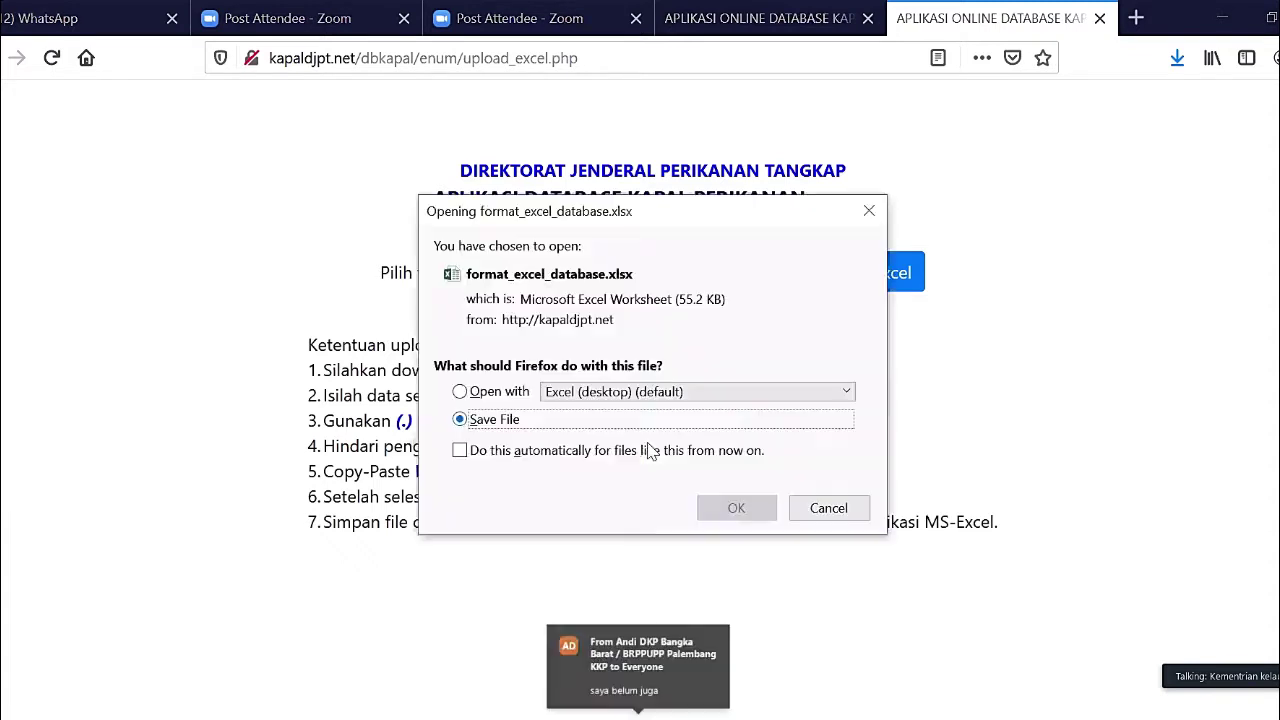
left_click(736, 508)
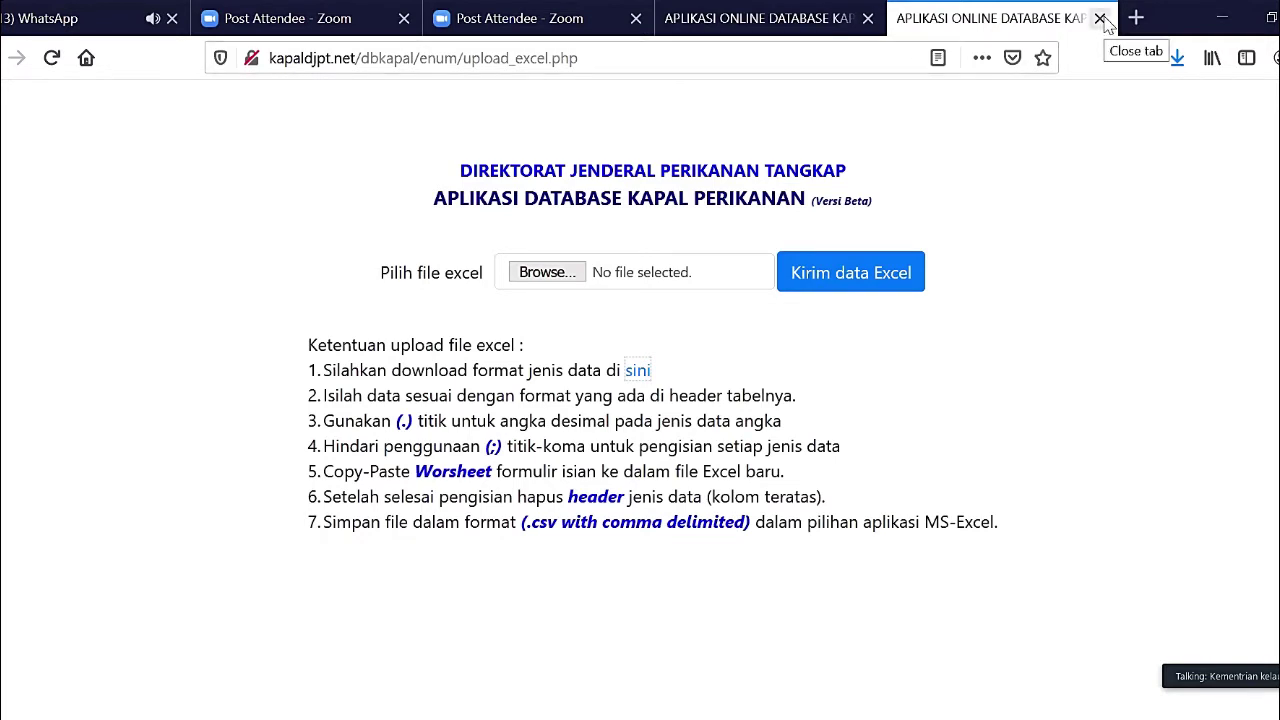
- Close the upload_excel tab and bring up the empty Formulir Input Data via Input Data
left_click(1100, 19)
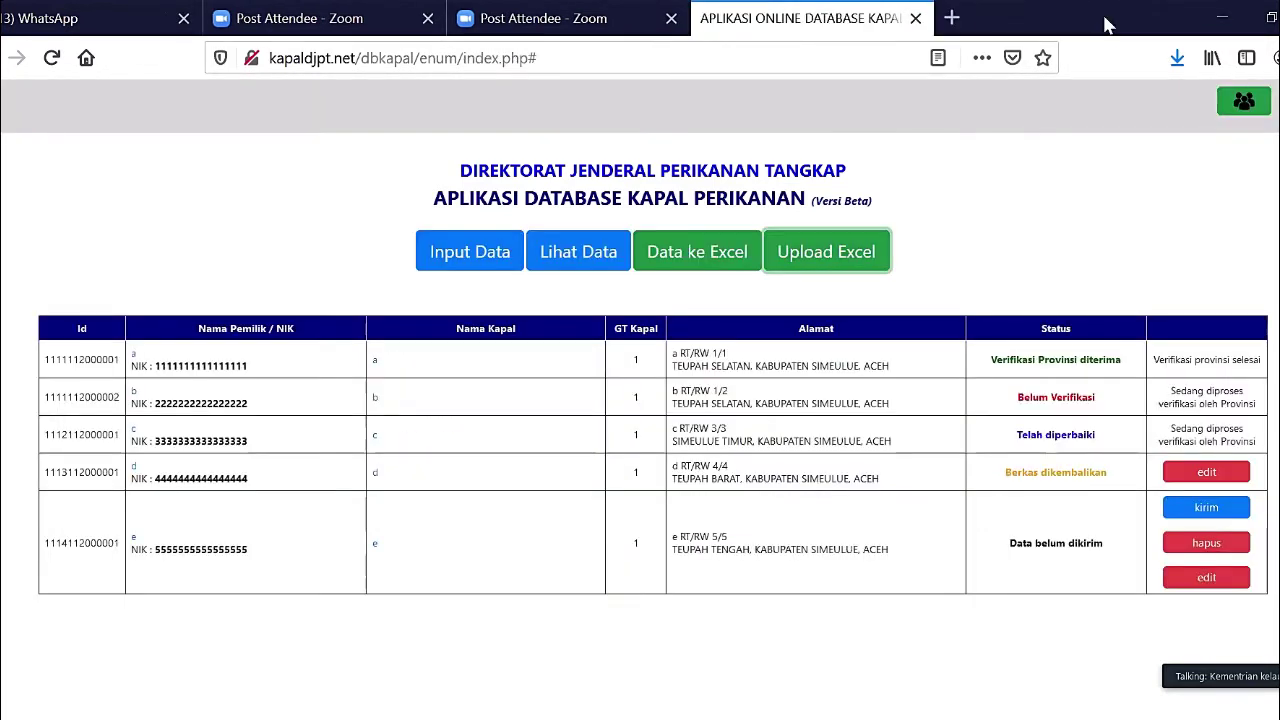
left_click(447, 262)
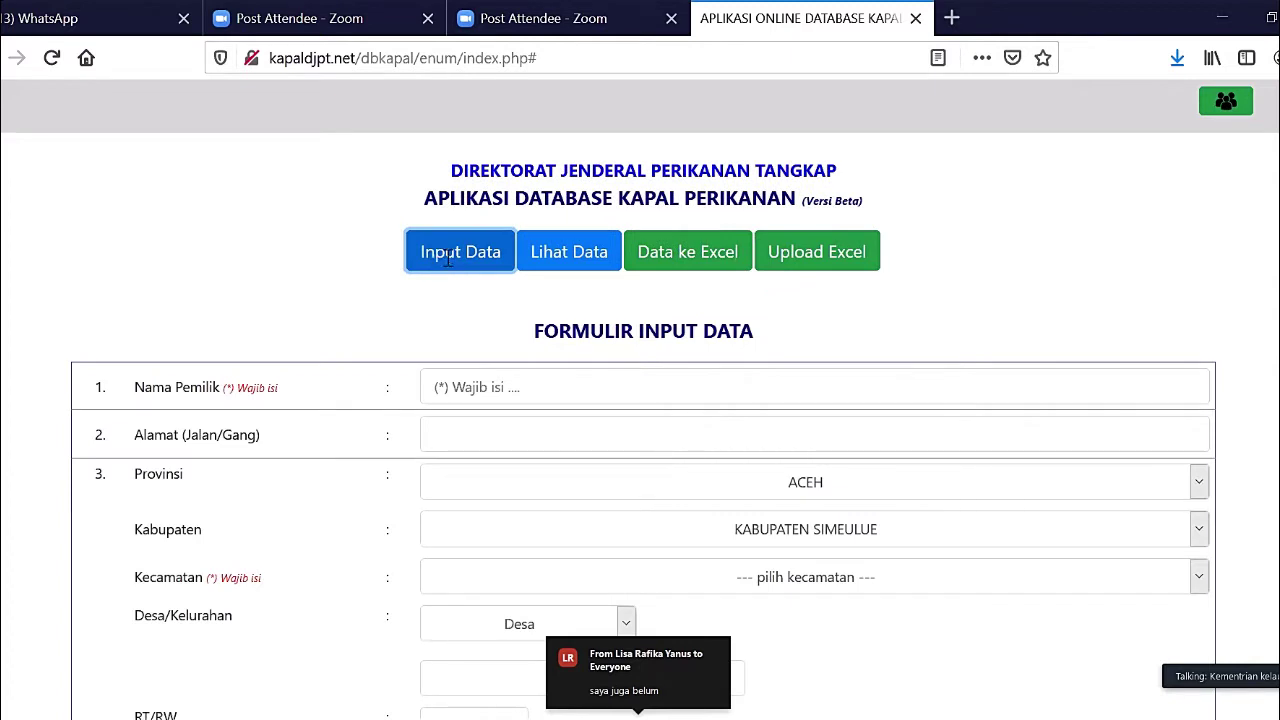
scroll(447, 262, "down", 3)
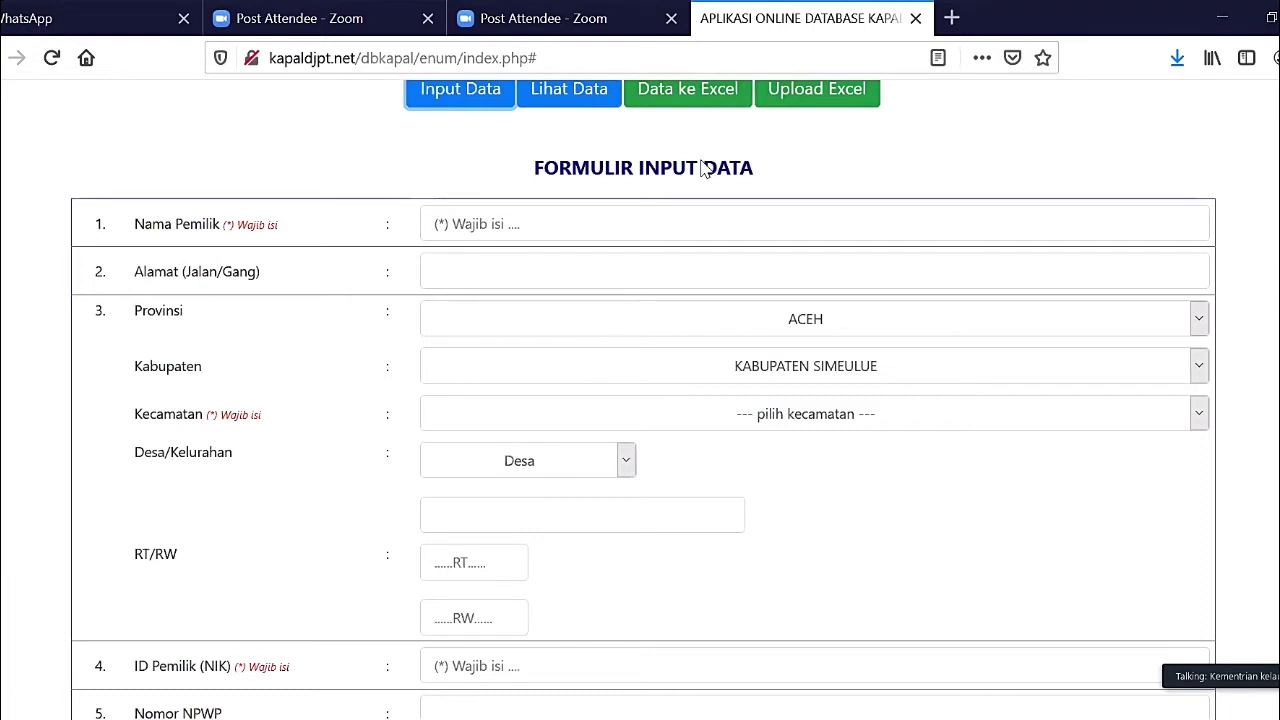
- Enter the owner's full name in Nama Pemilik and the street address in Alamat (Jalan/Gang)
left_click(758, 226)
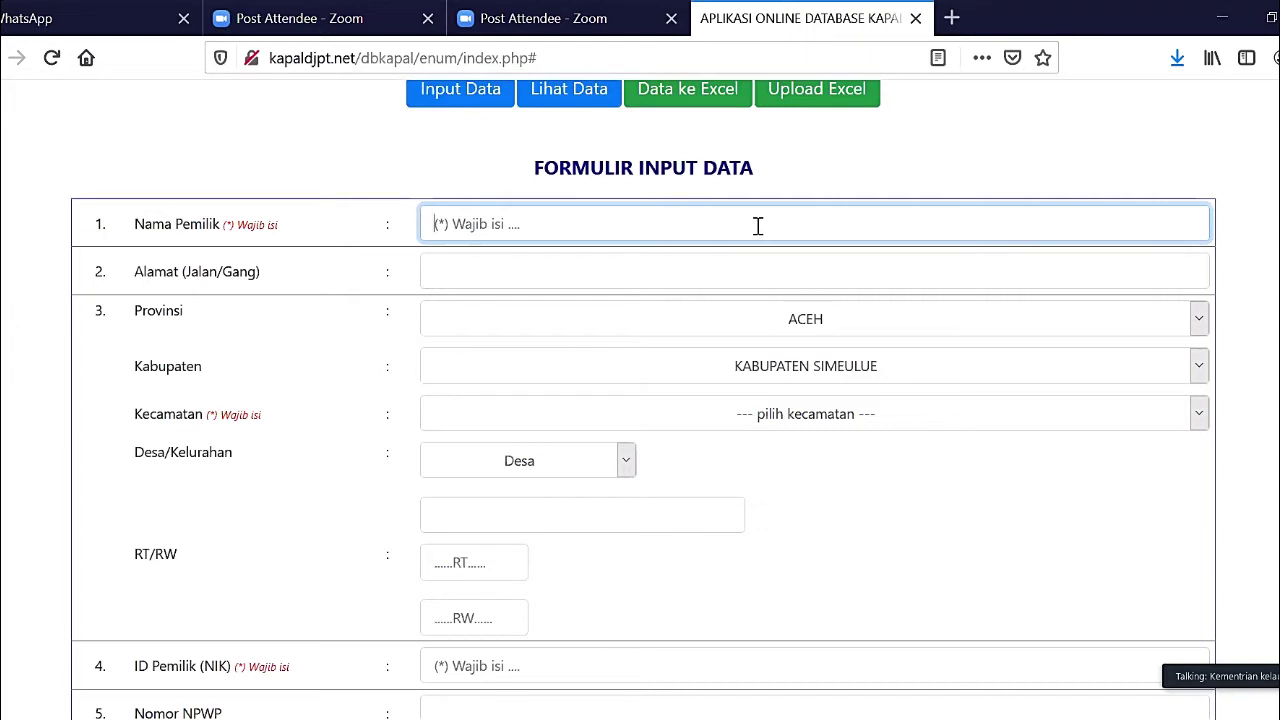
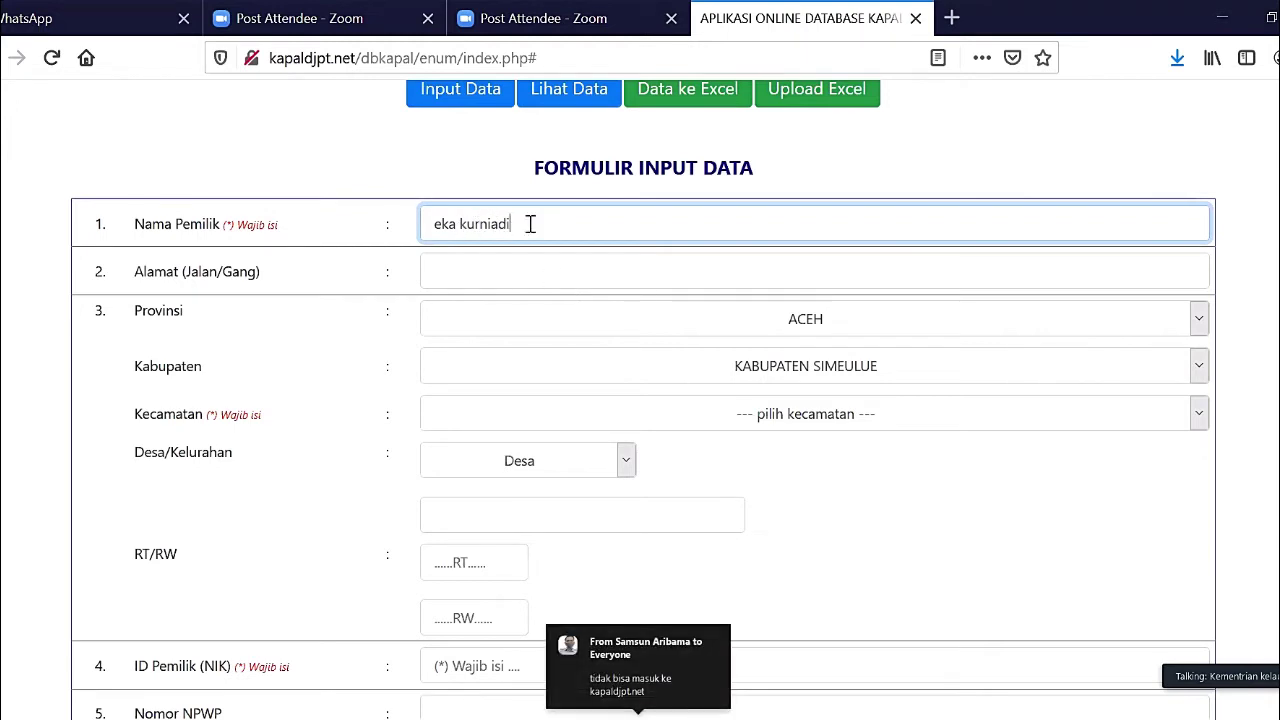
left_click(535, 273)
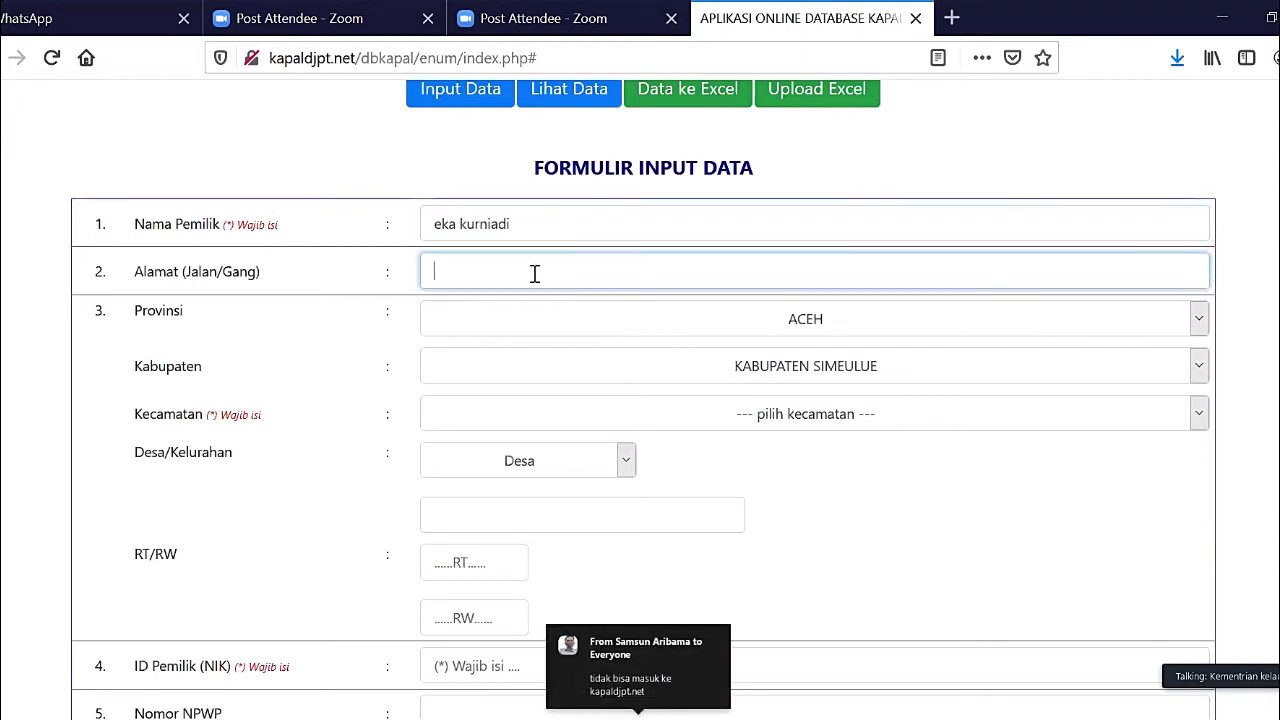
type("Jala")
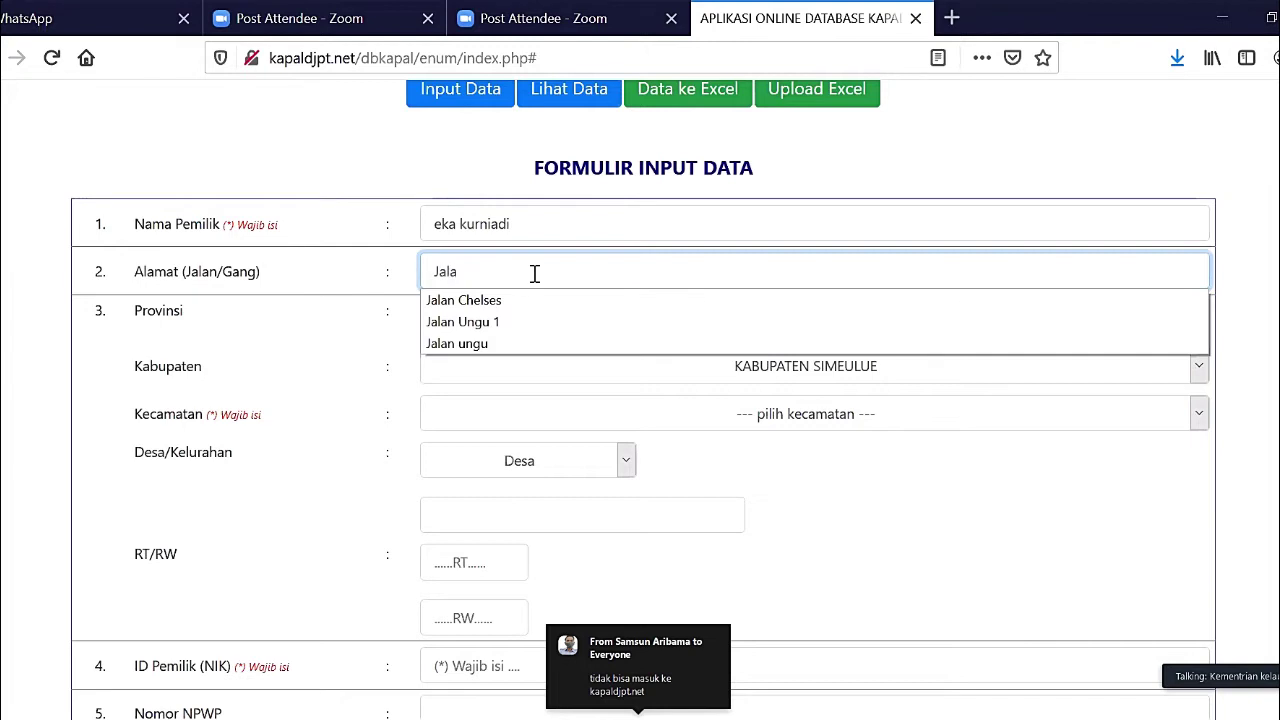
type("n ")
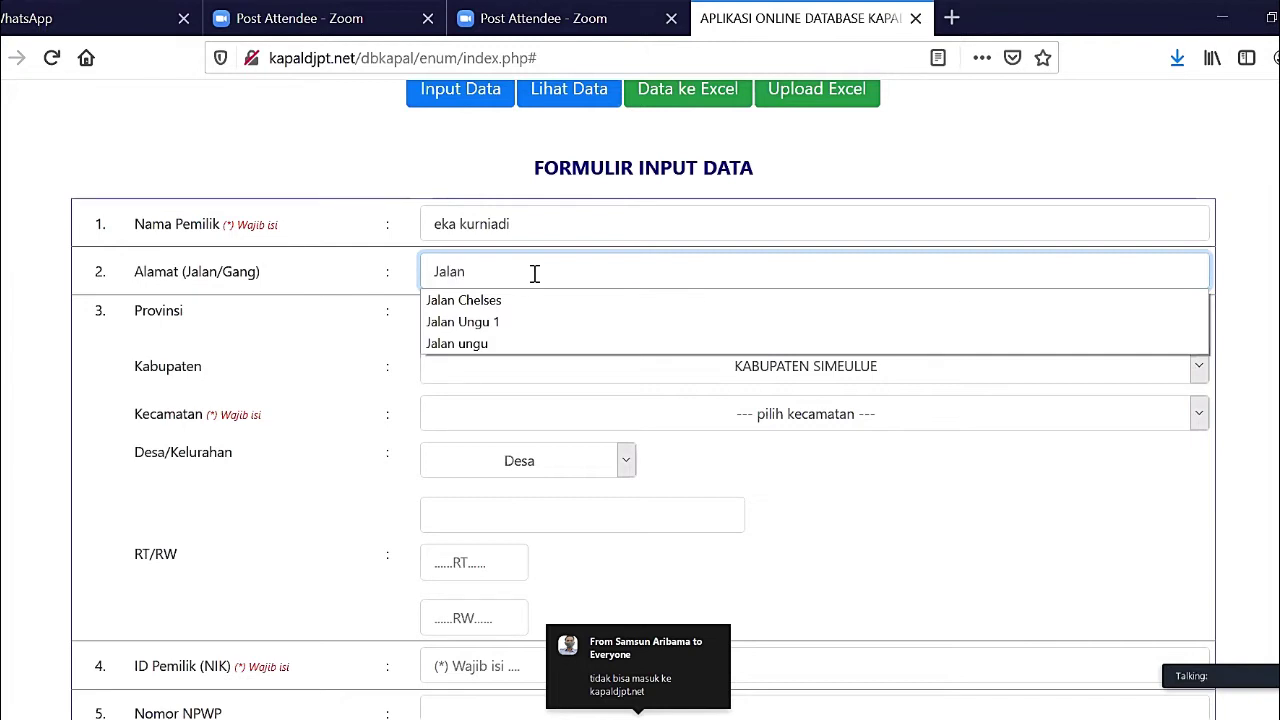
type("Kena")
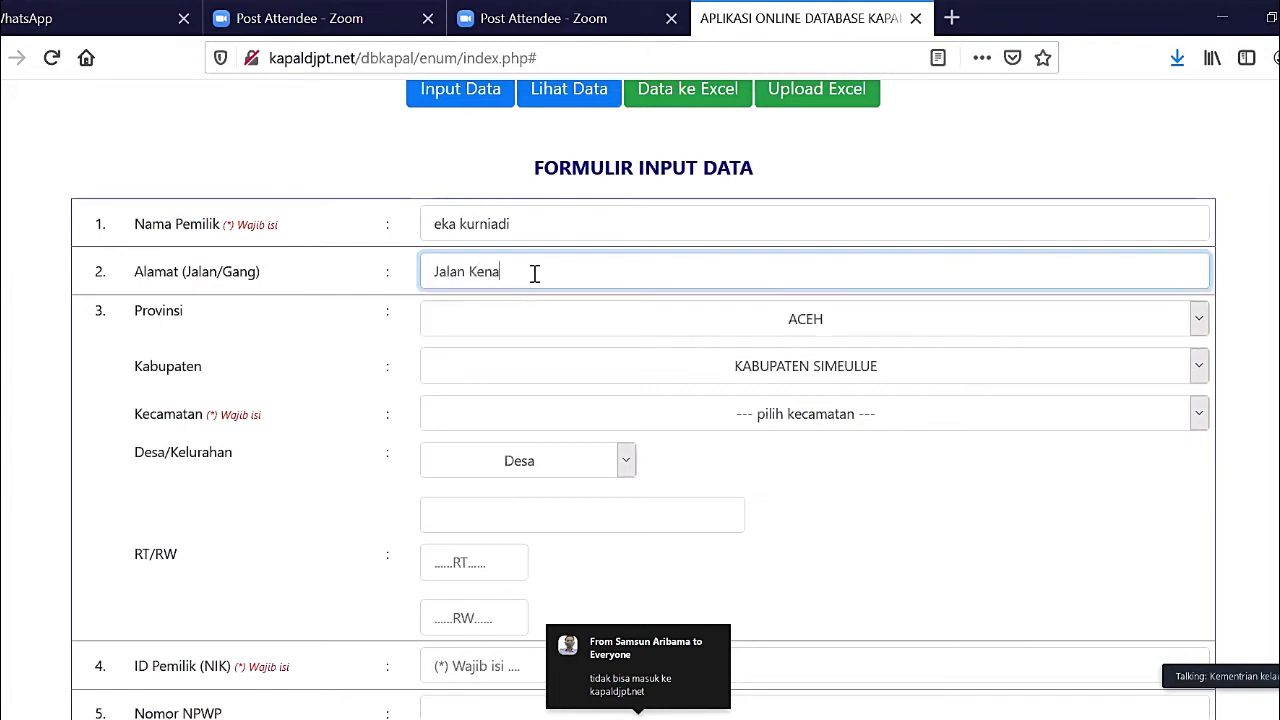
type("nga I")
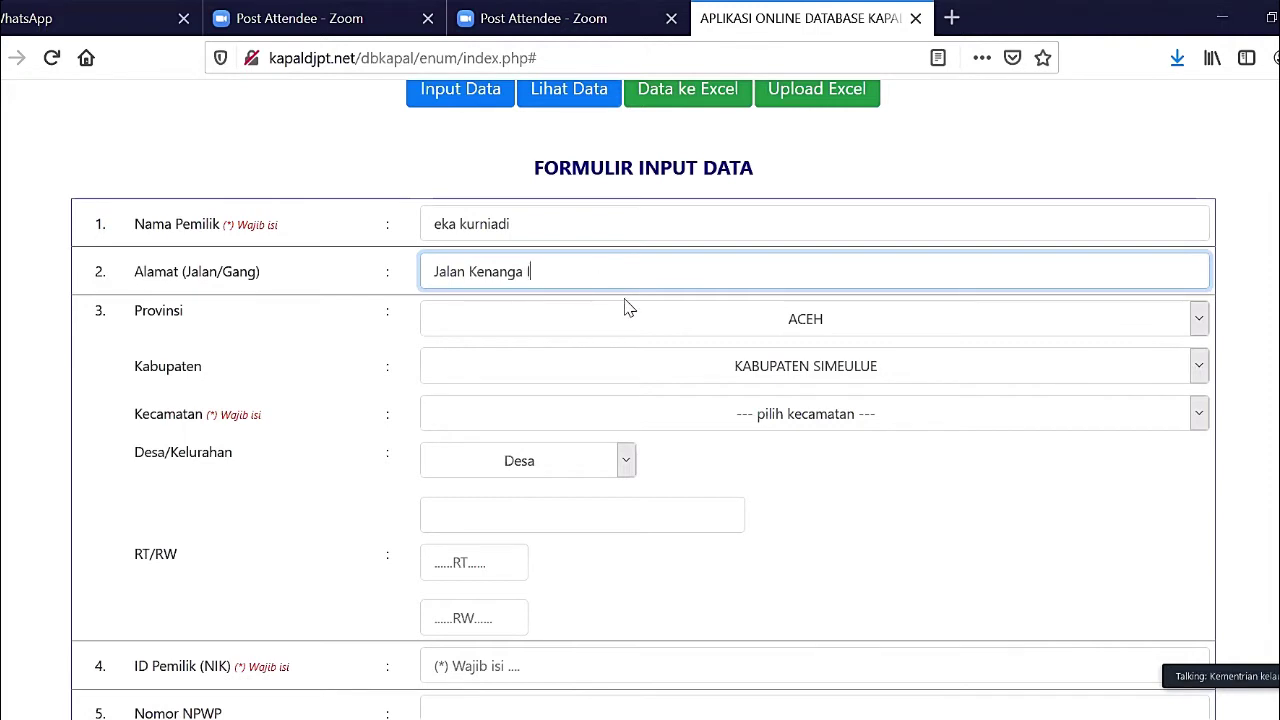
- Keep ACEH and KABUPATEN SIMEULUE, and choose TEUPAH BARAT as the Kecamatan
left_click(645, 333)
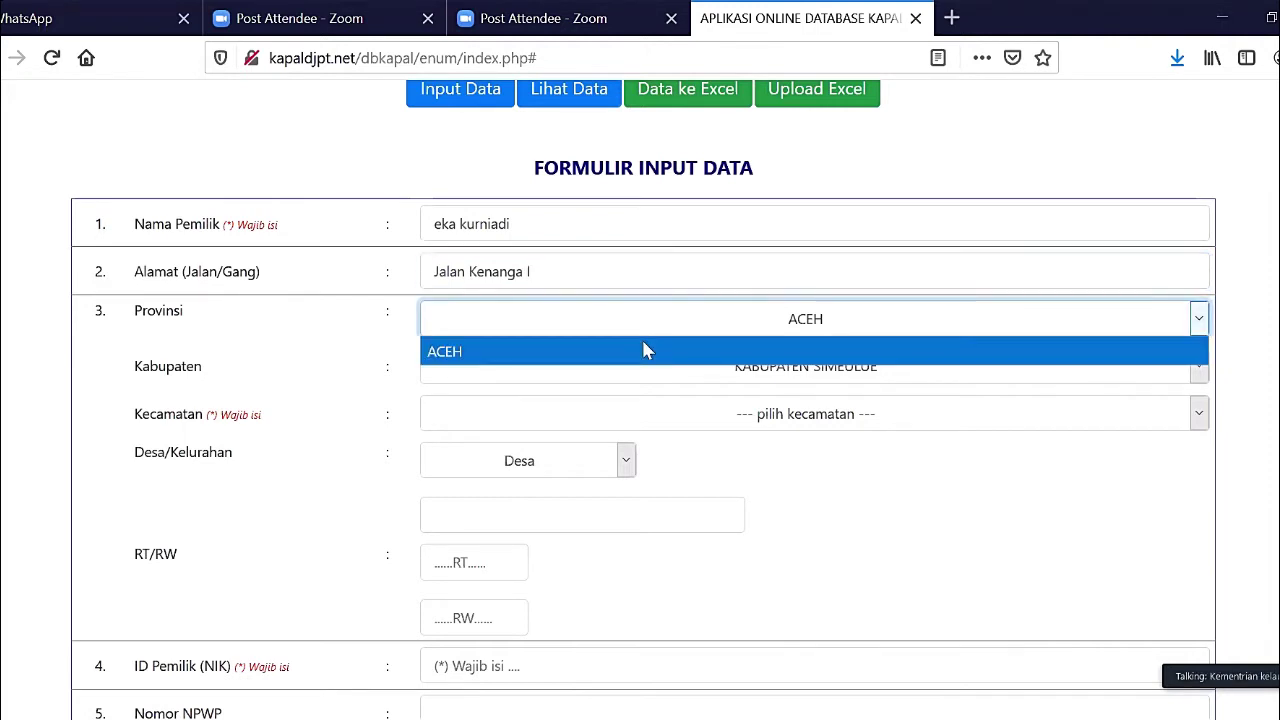
left_click(642, 340)
left_click(662, 375)
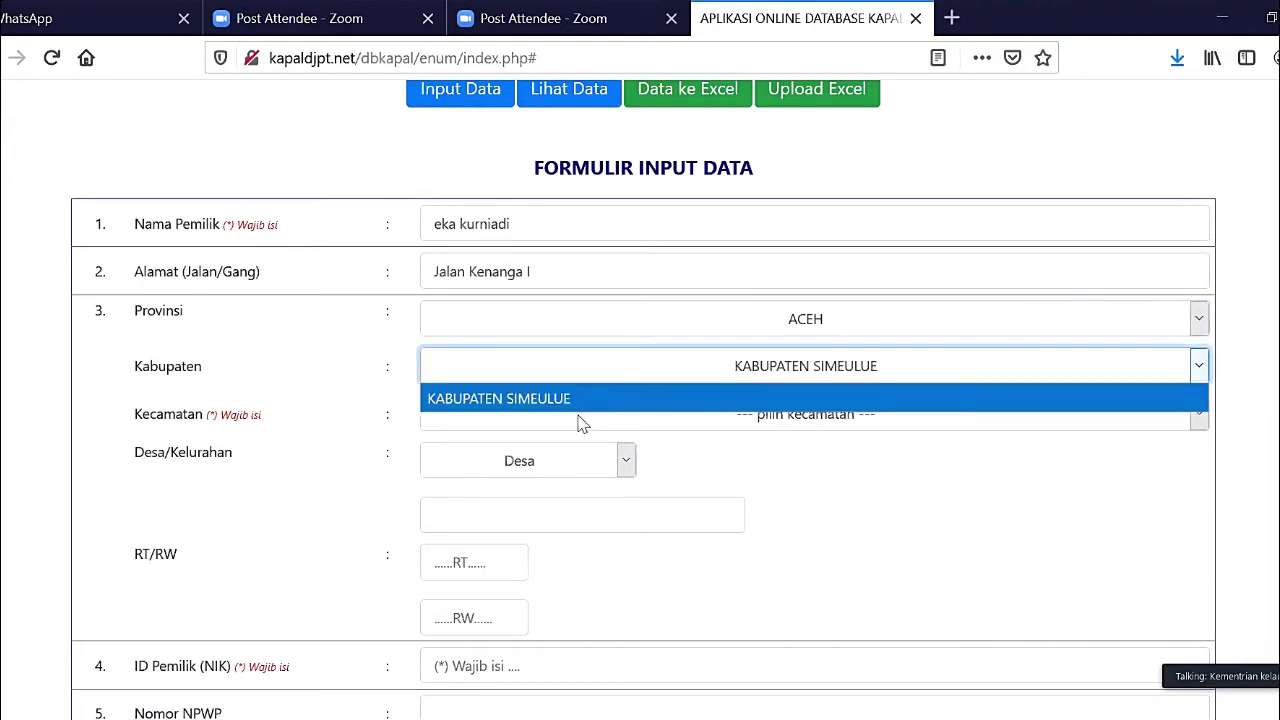
left_click(582, 399)
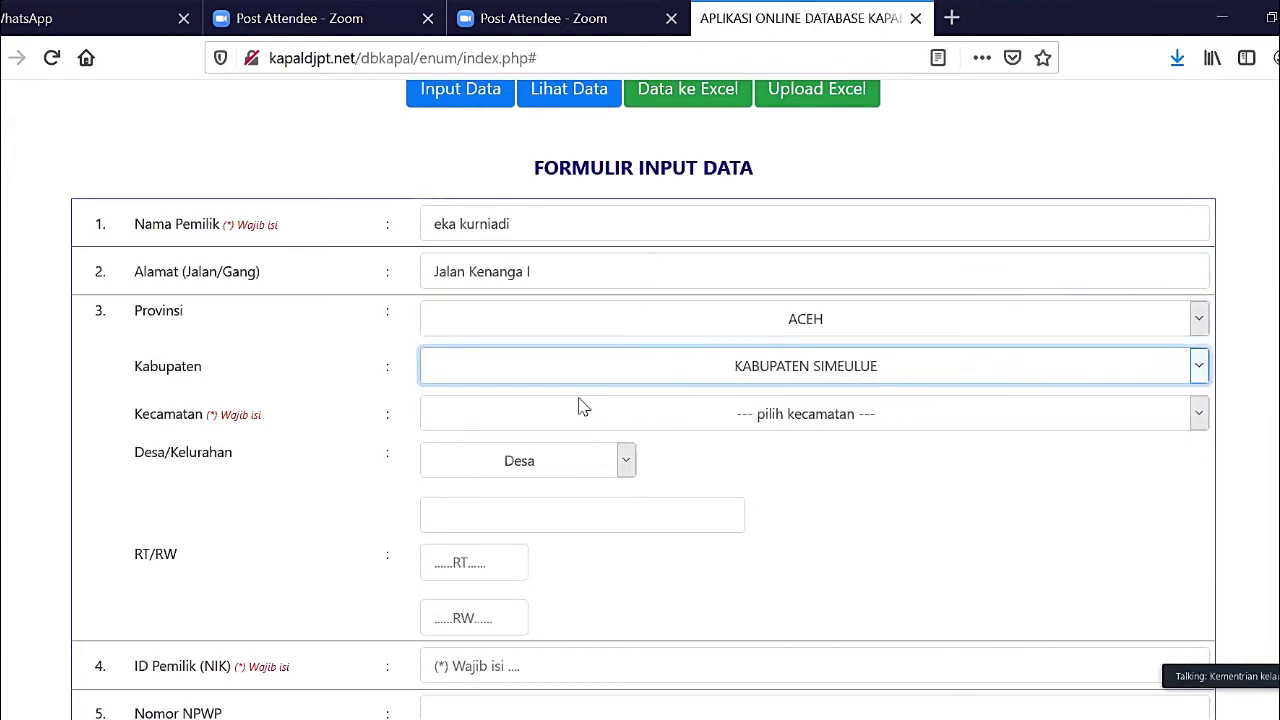
left_click(724, 423)
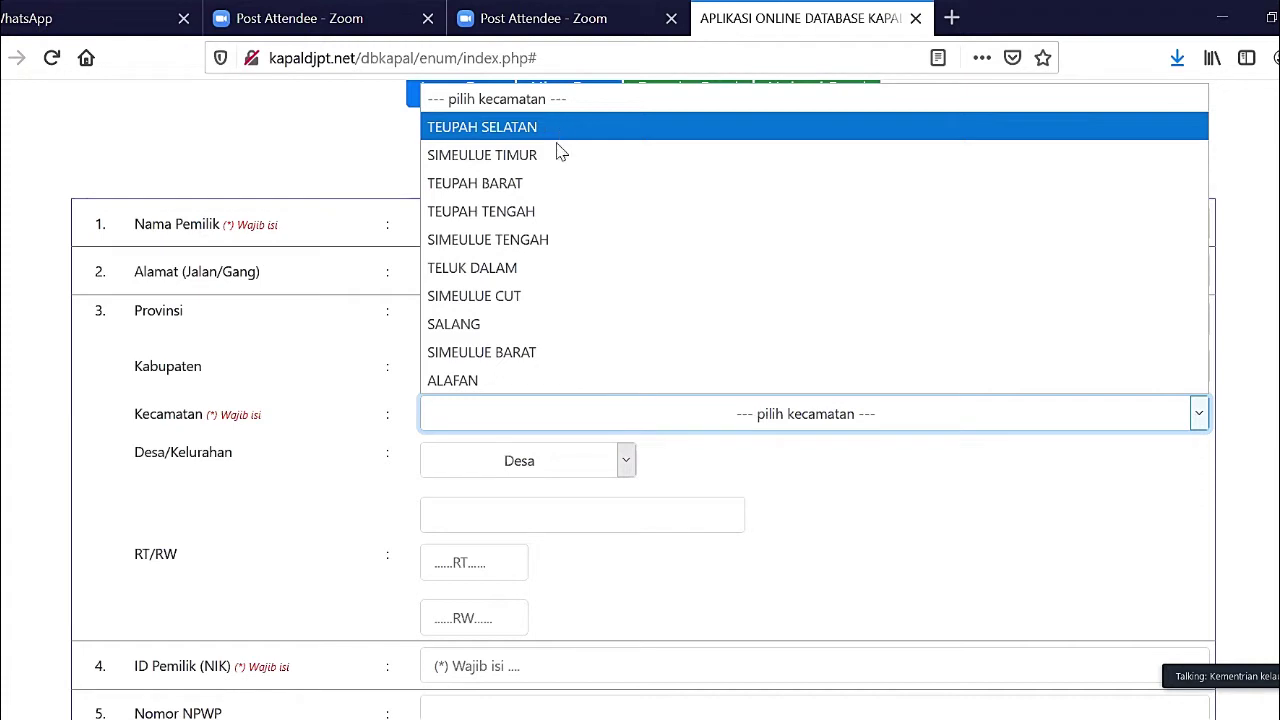
left_click(564, 180)
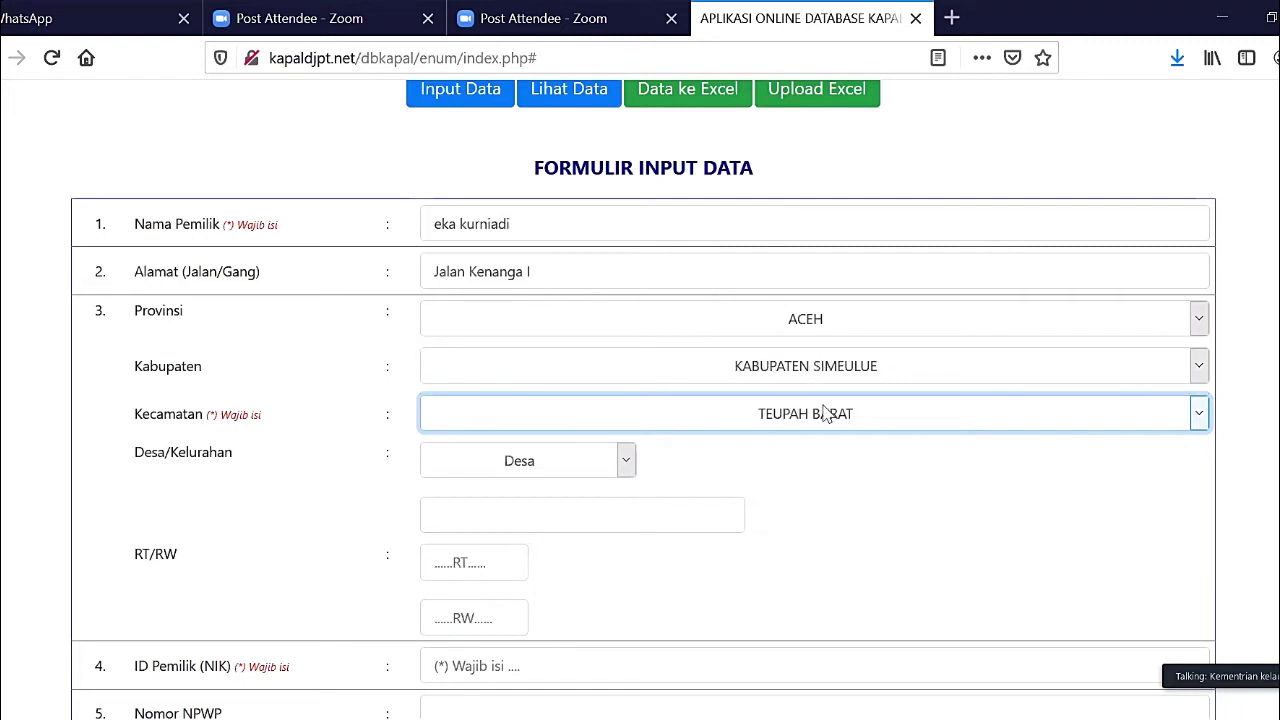
scroll(988, 326, "down", 3)
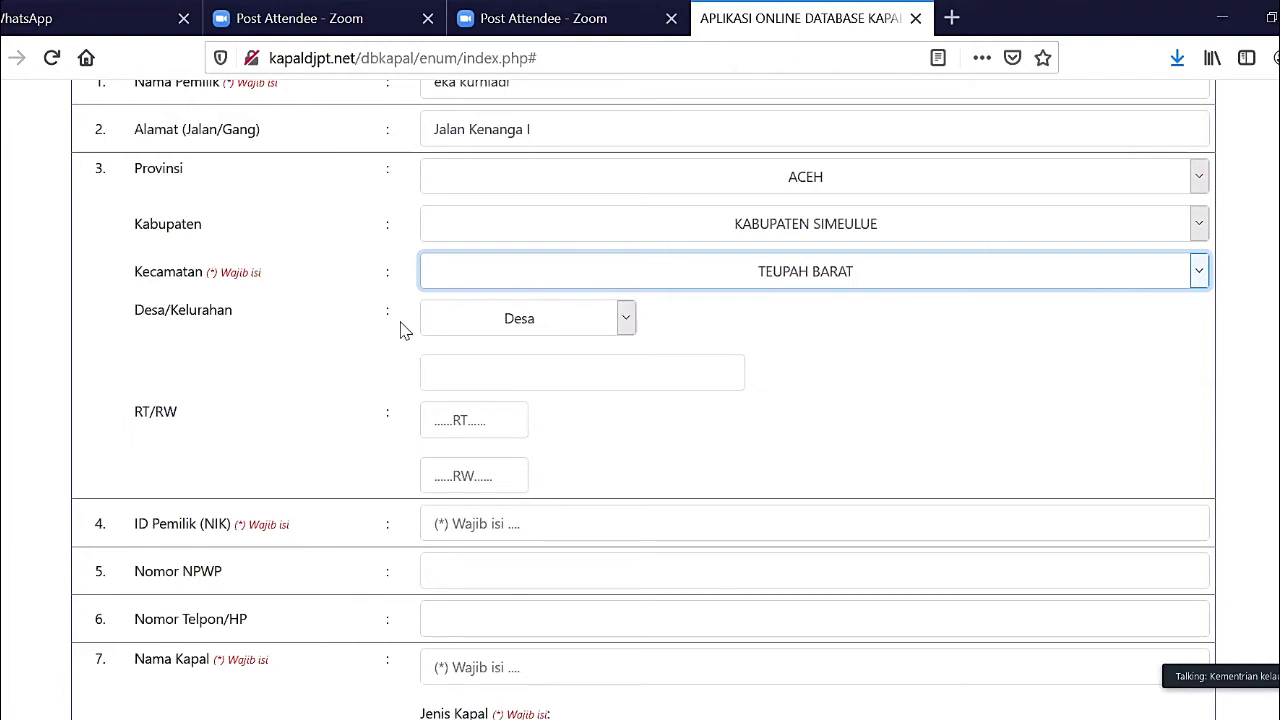
- Leave Desa/Kelurahan on Desa after briefly switching it to Kelurahan
left_click(558, 321)
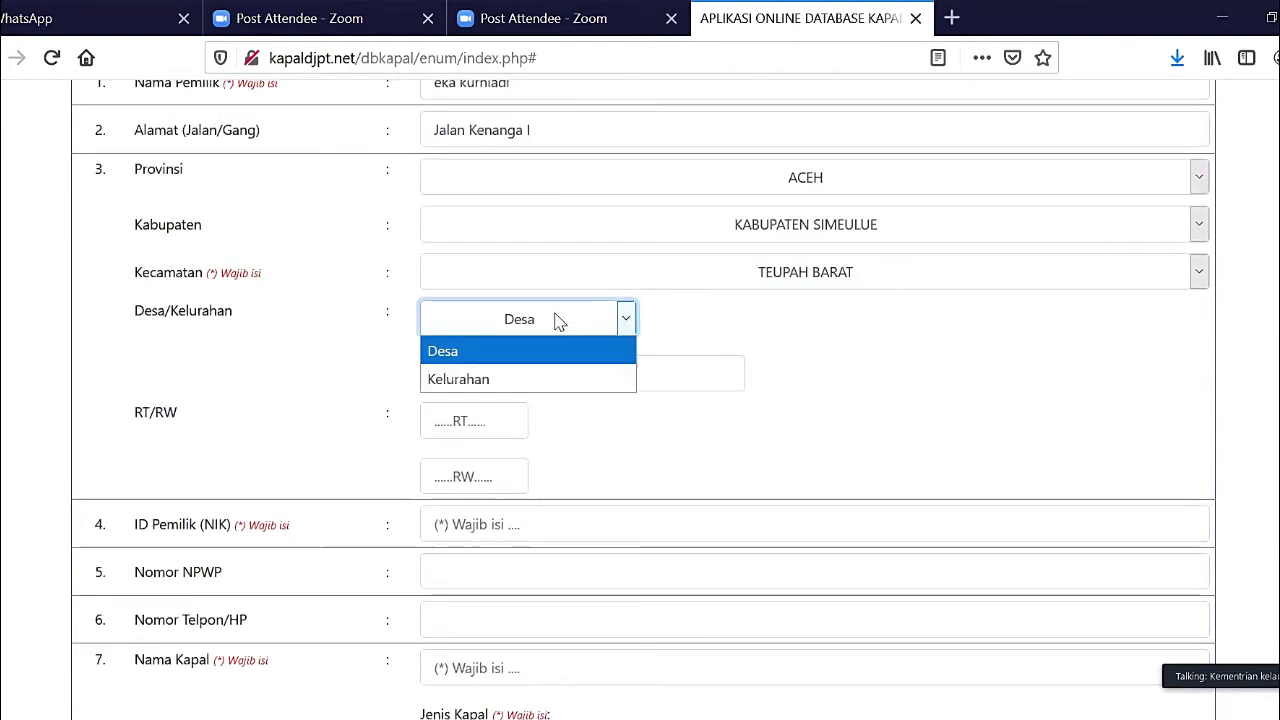
left_click(463, 352)
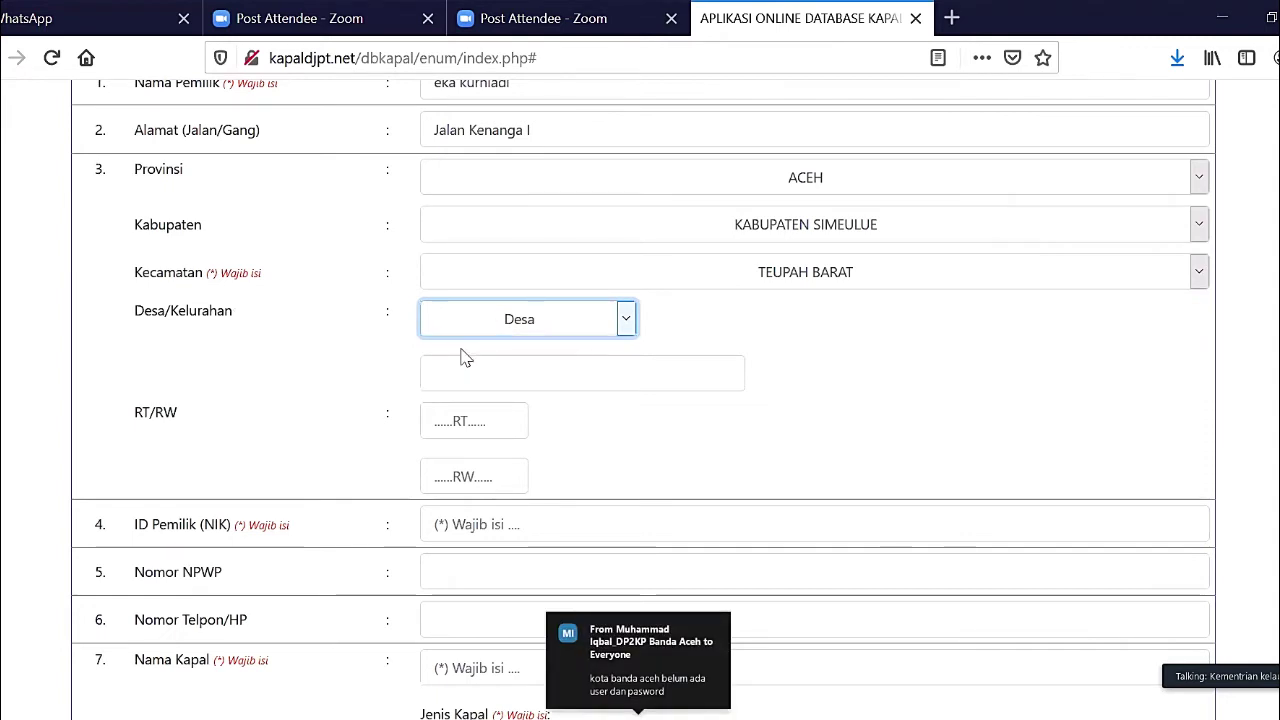
left_click(486, 322)
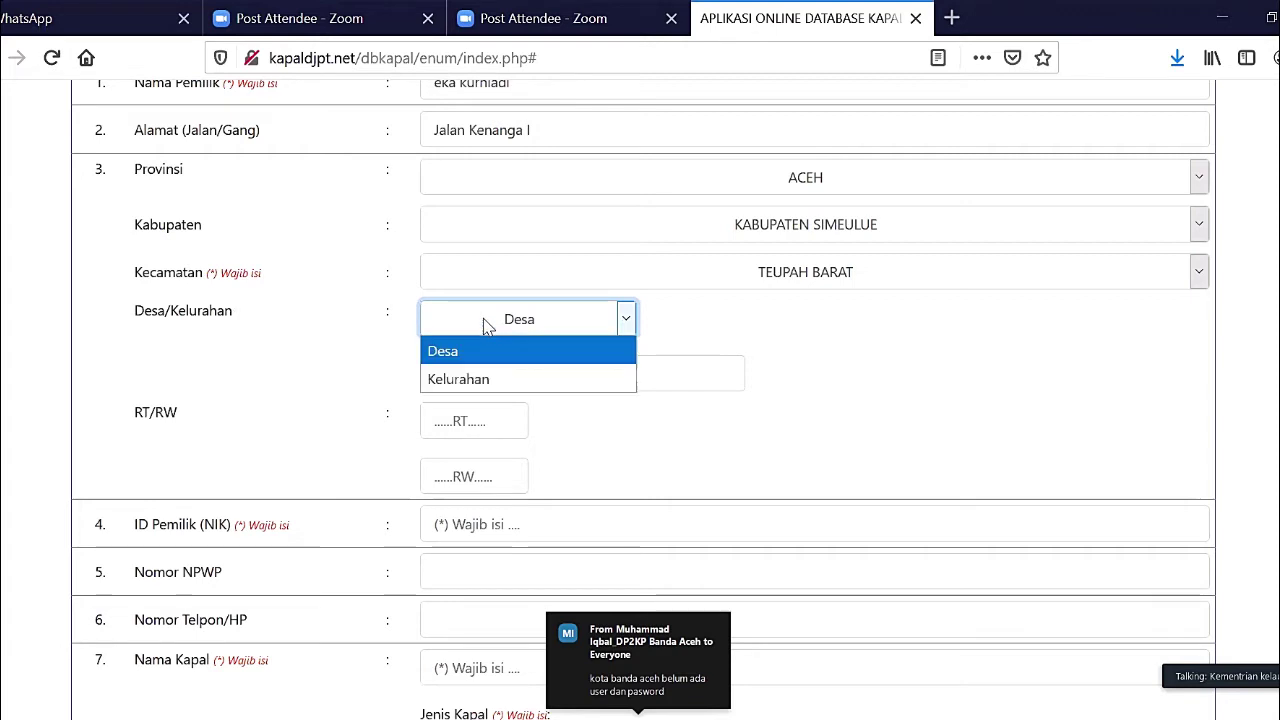
left_click(480, 388)
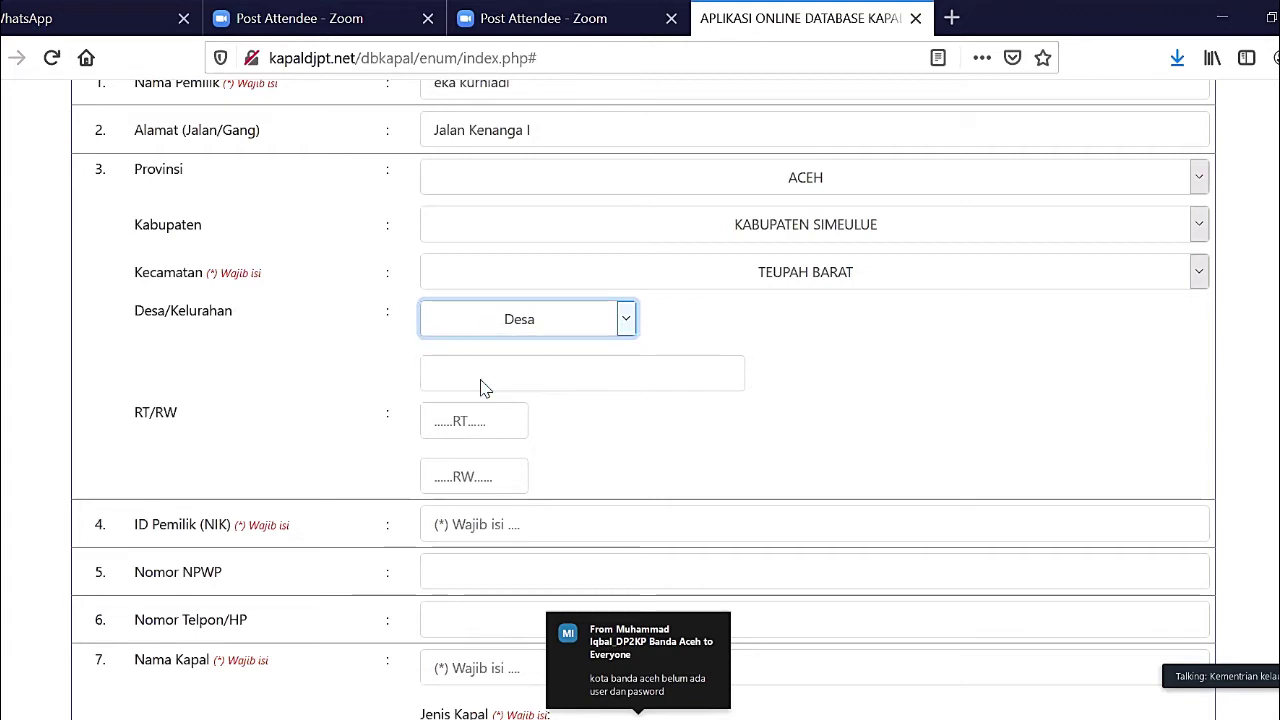
left_click(553, 330)
left_click(437, 353)
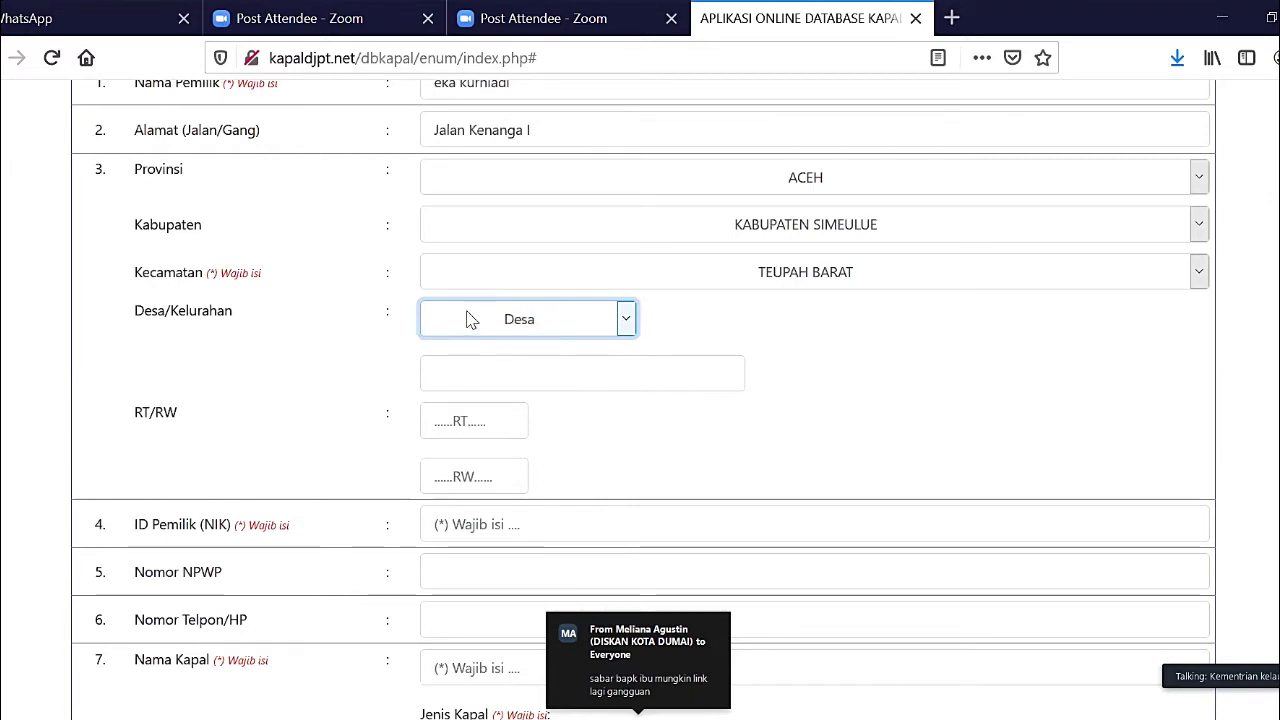
left_click(555, 370)
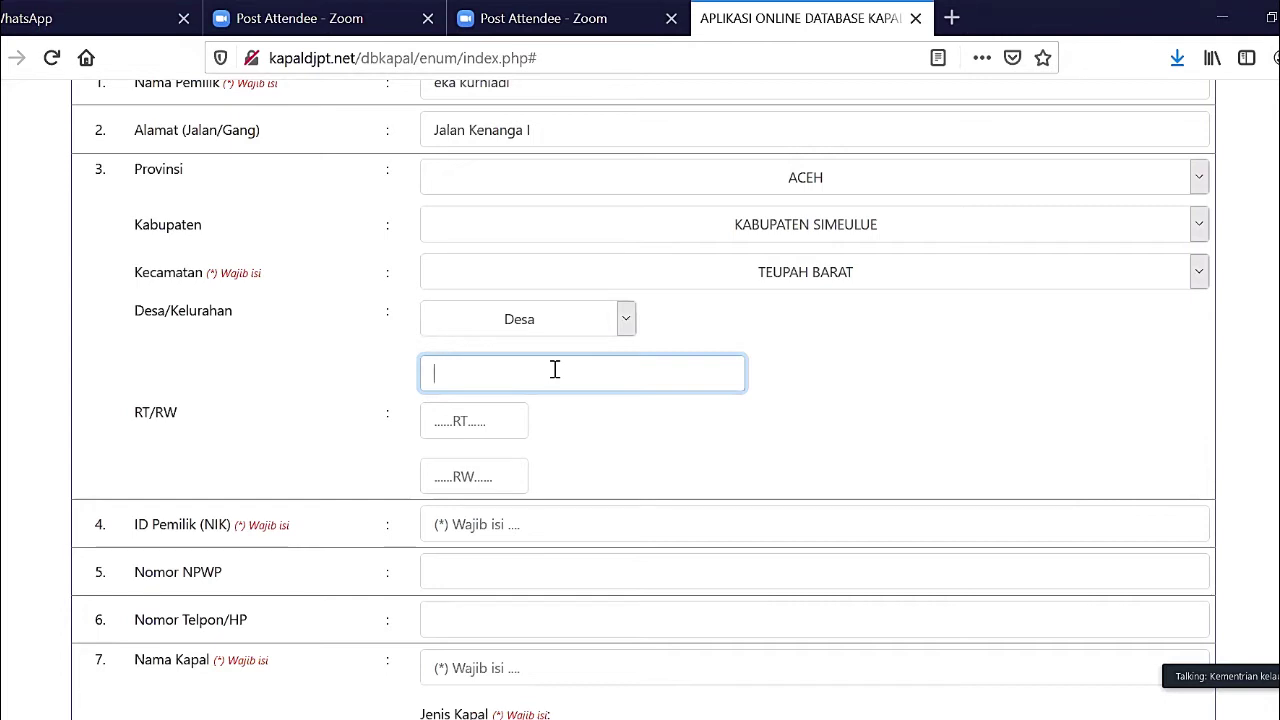
- Pick 'Makmur berkah' from the village suggestions and enter RT 1 and RW 1
type("Makmur")
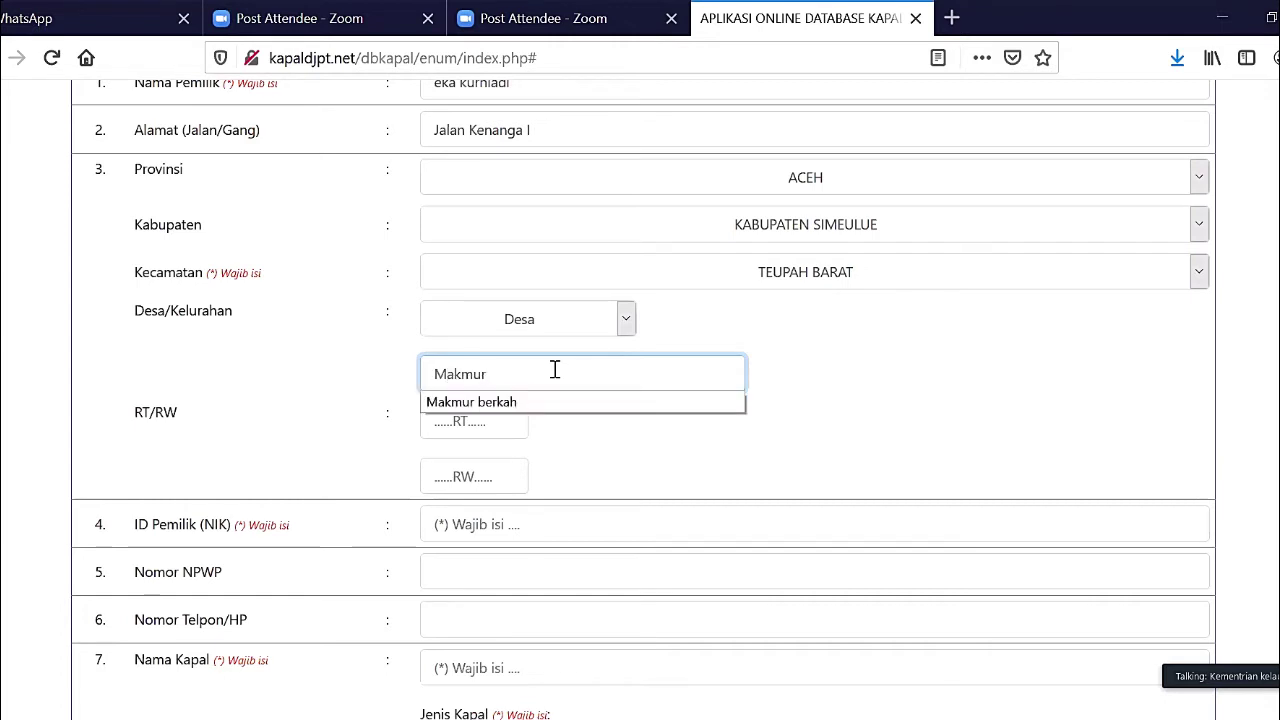
key("Down")
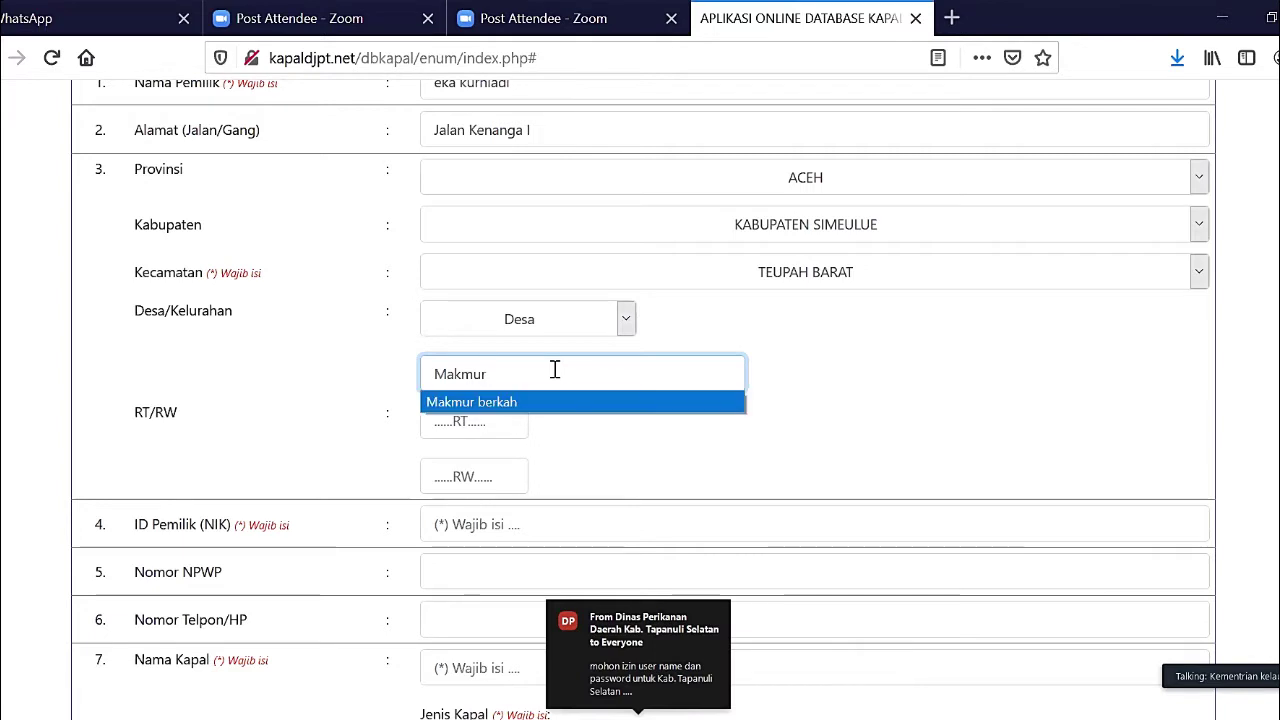
key("Tab")
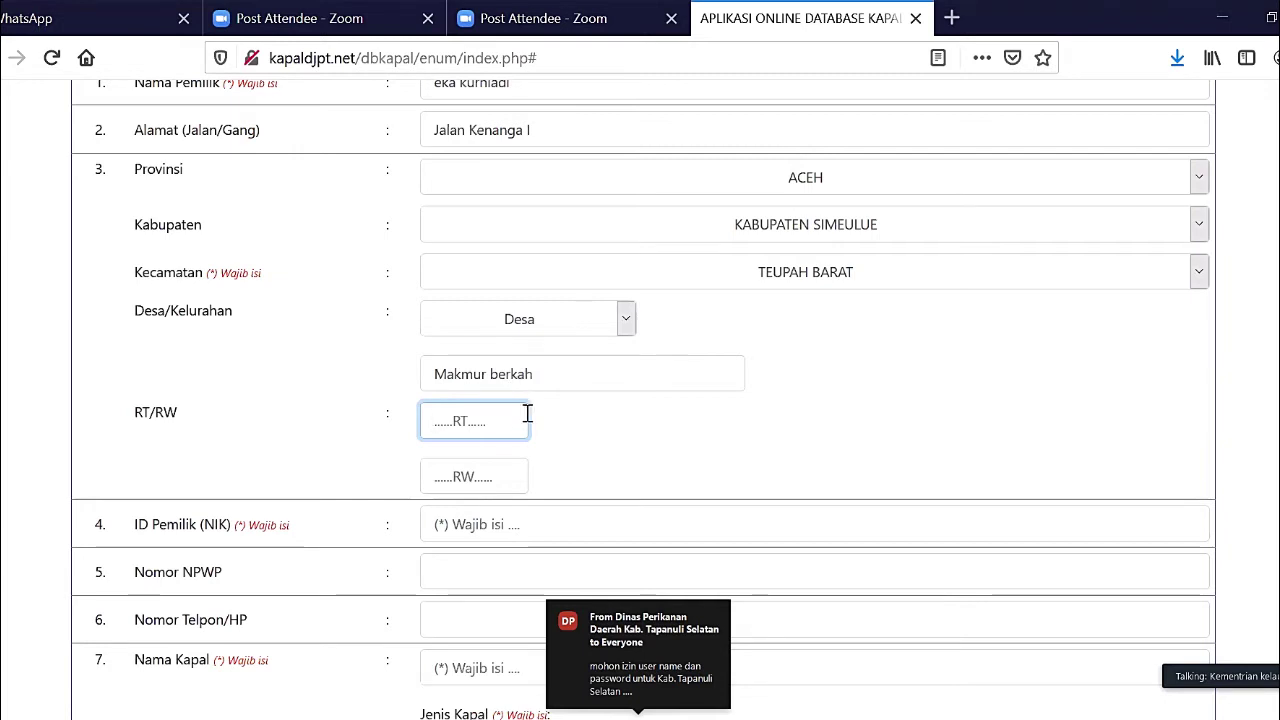
type("1")
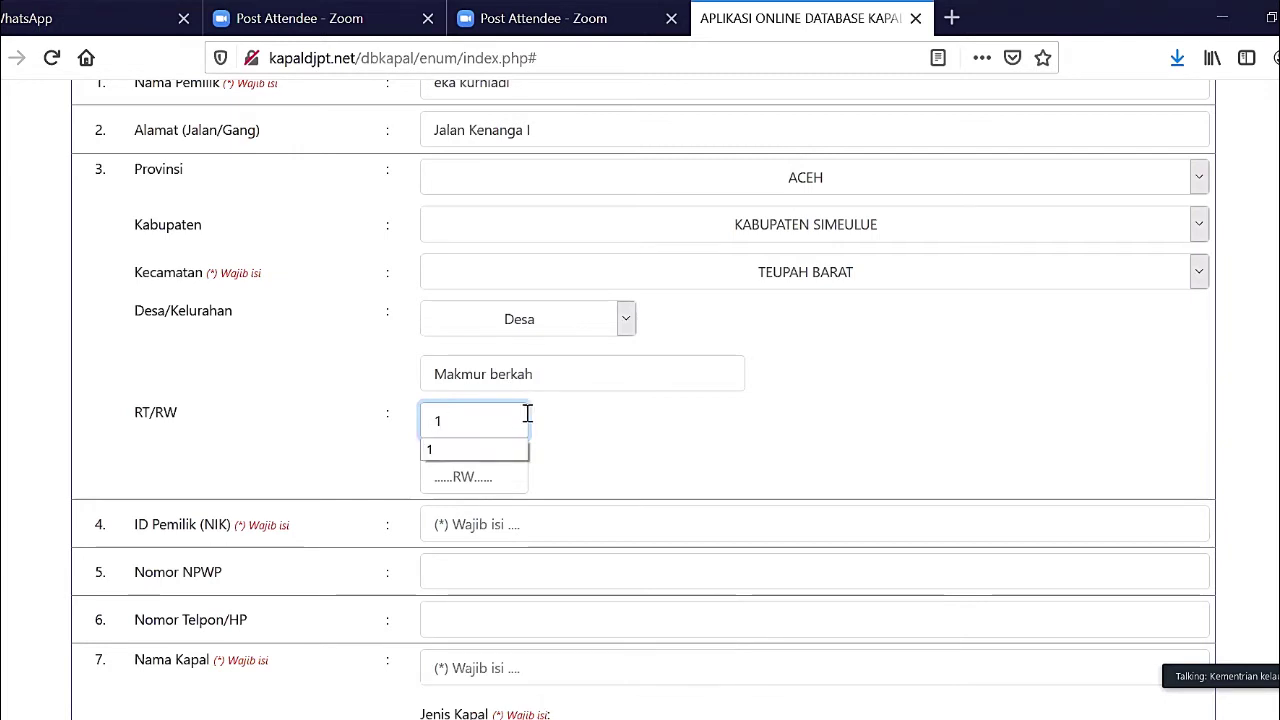
left_click(466, 477)
type("1")
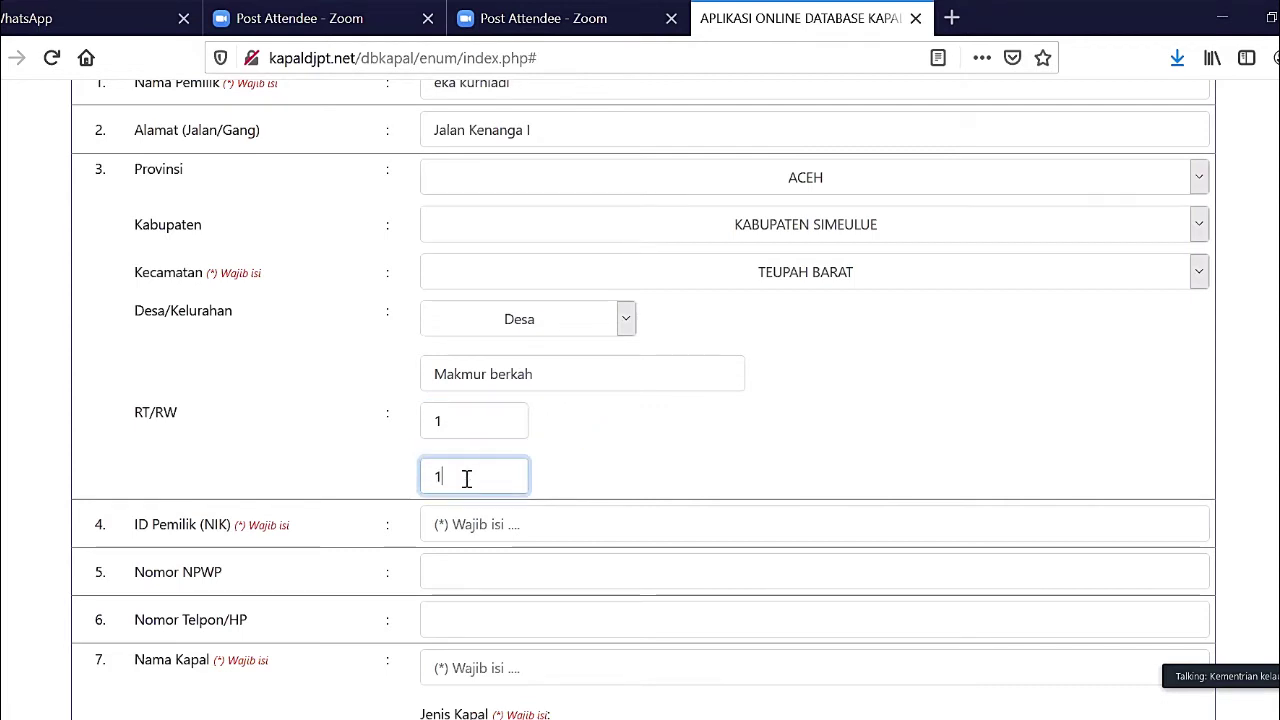
left_click(600, 482)
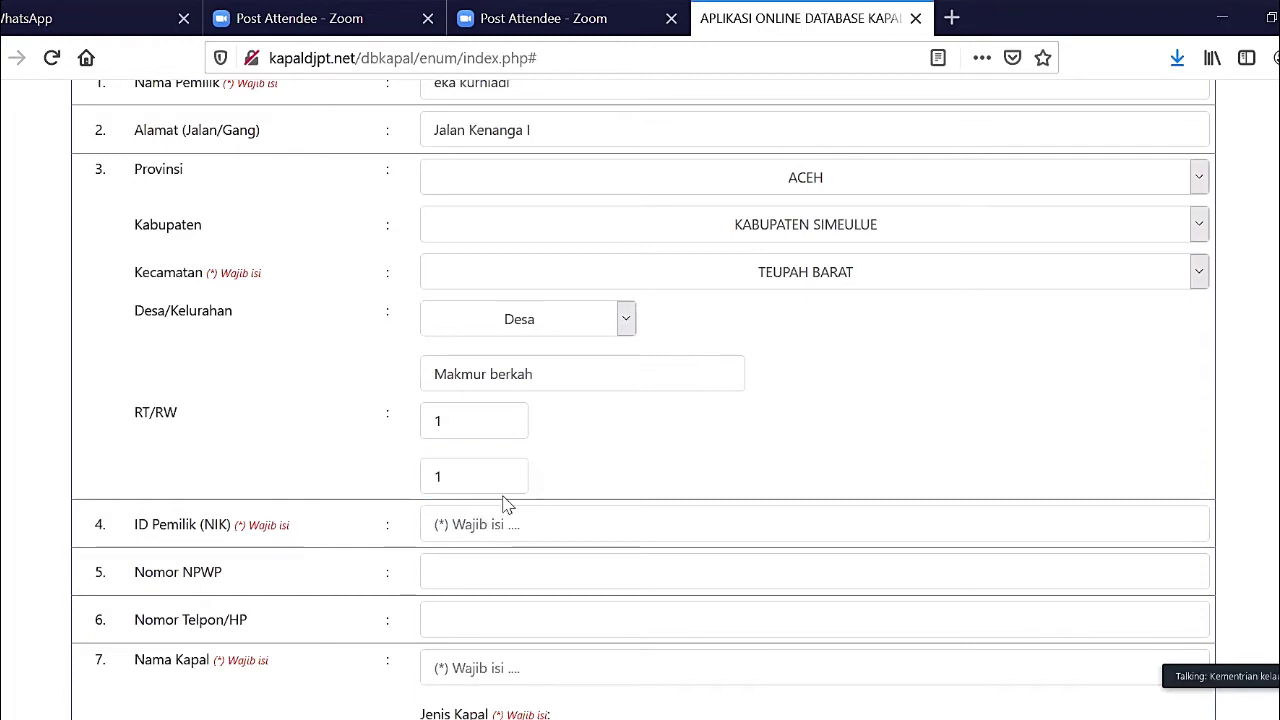
- Fill the ID Pemilik (NIK), Nomor NPWP and Nomor Telpon/HP fields with the owner's numbers
scroll(505, 505, "up", 3)
scroll(505, 505, "down", 2)
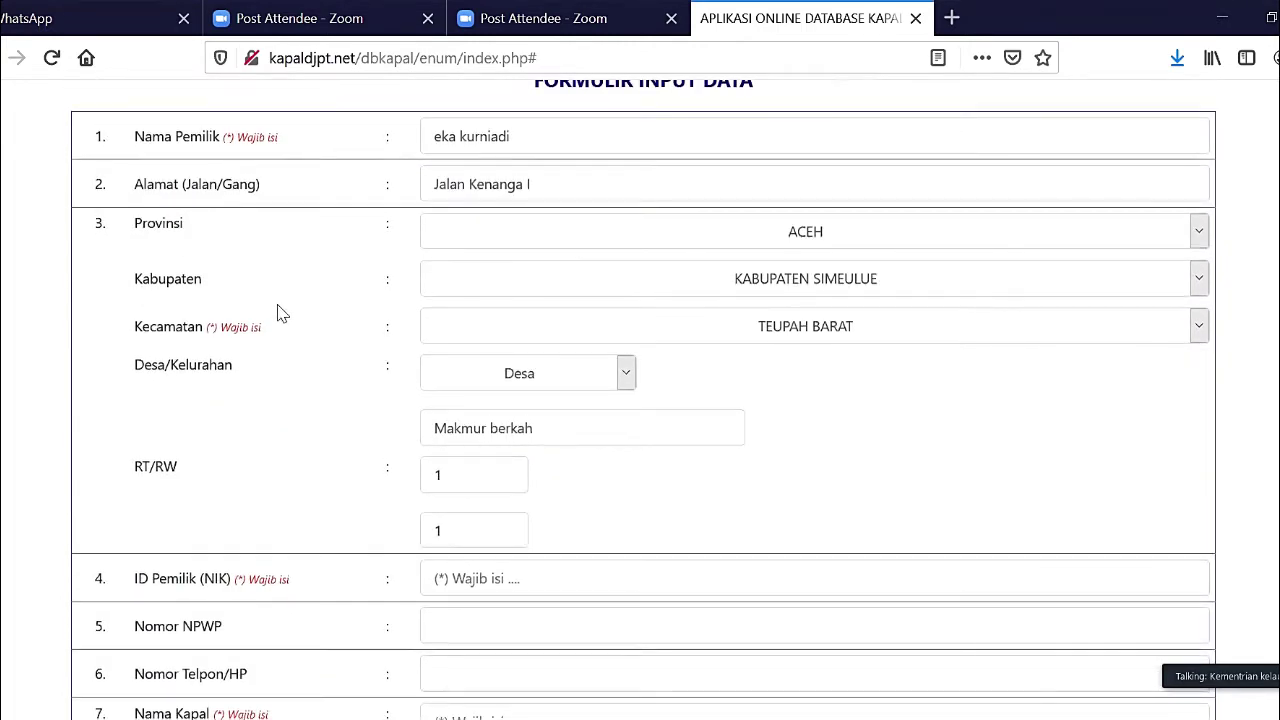
scroll(280, 303, "up", 2)
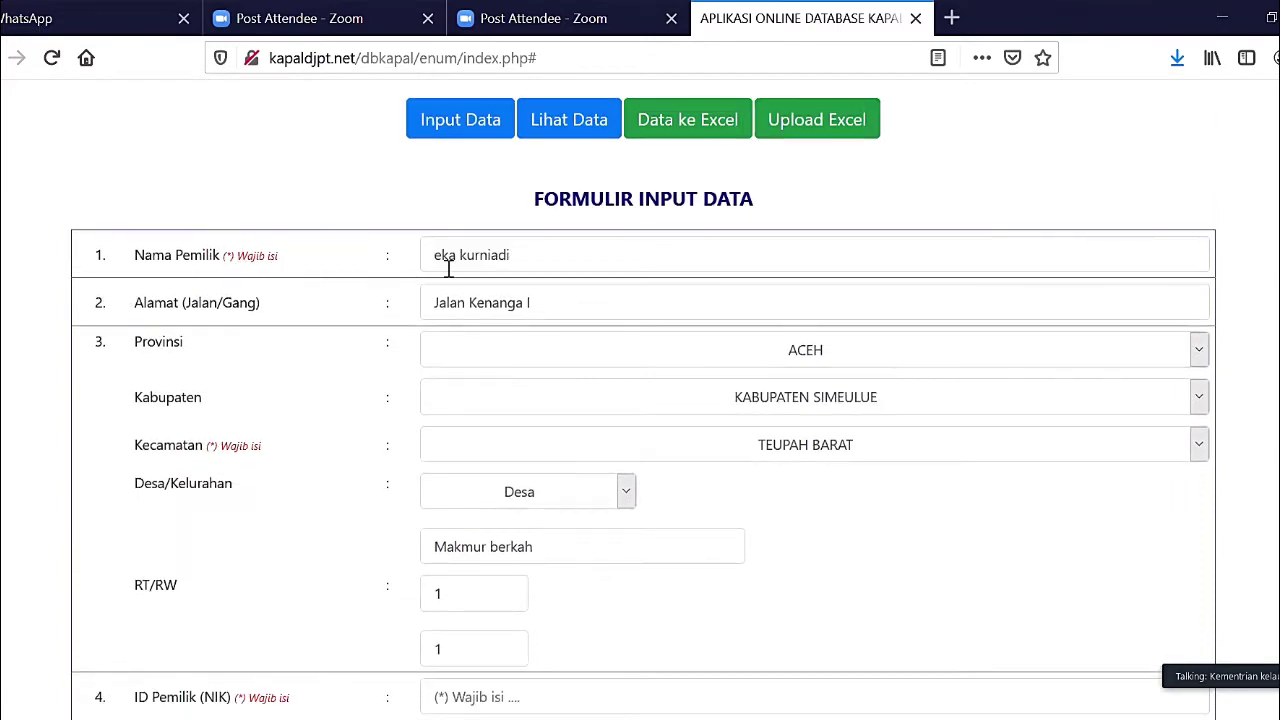
scroll(449, 275, "up", 2)
scroll(449, 277, "down", 4)
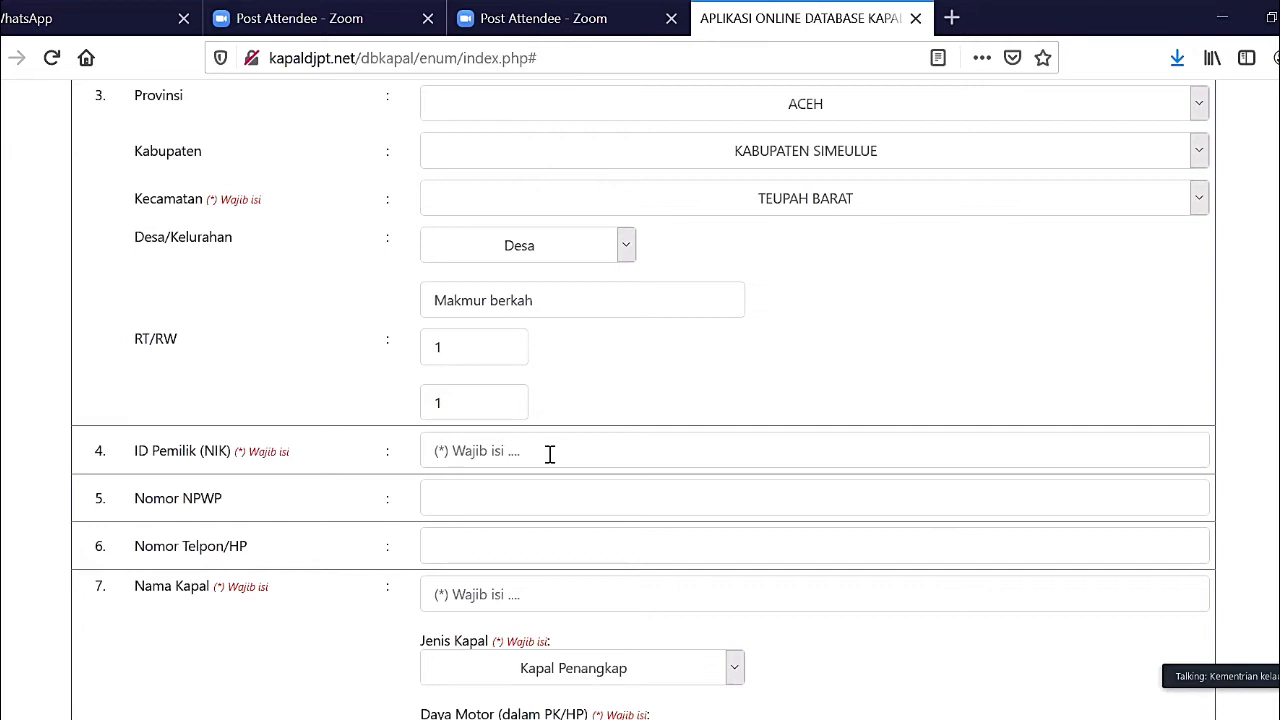
left_click(549, 454)
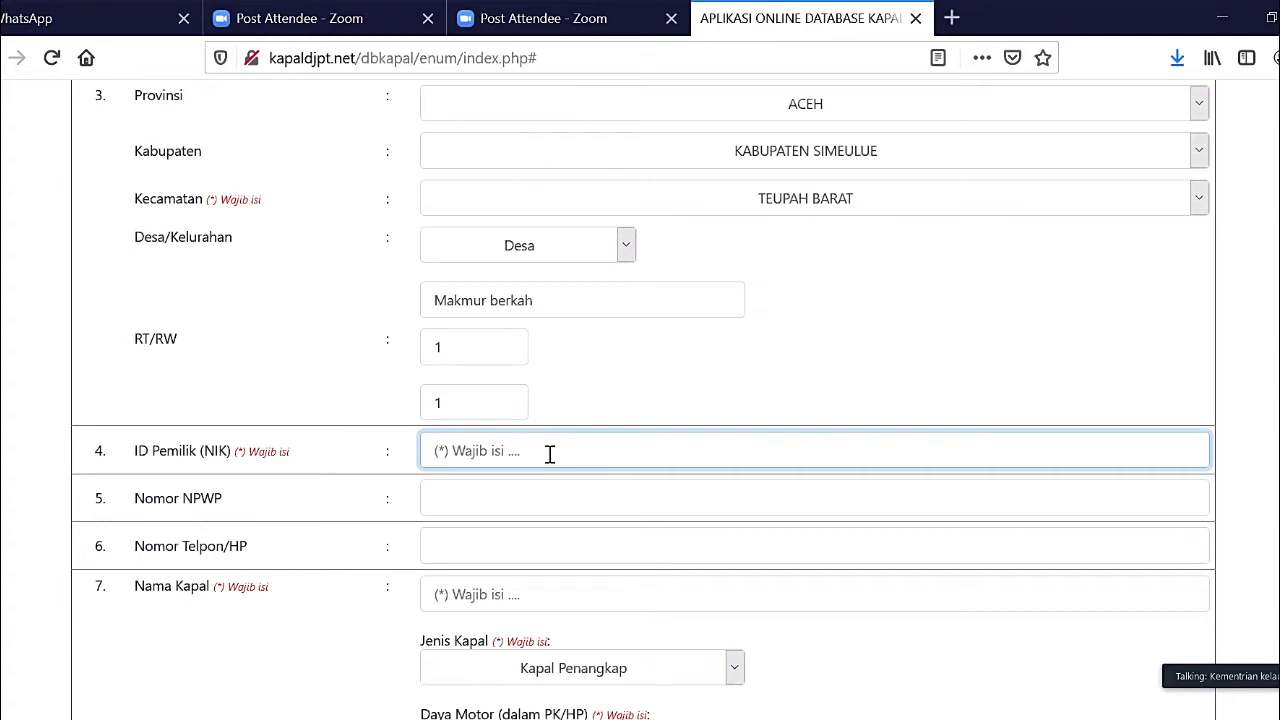
type("9898989898989898")
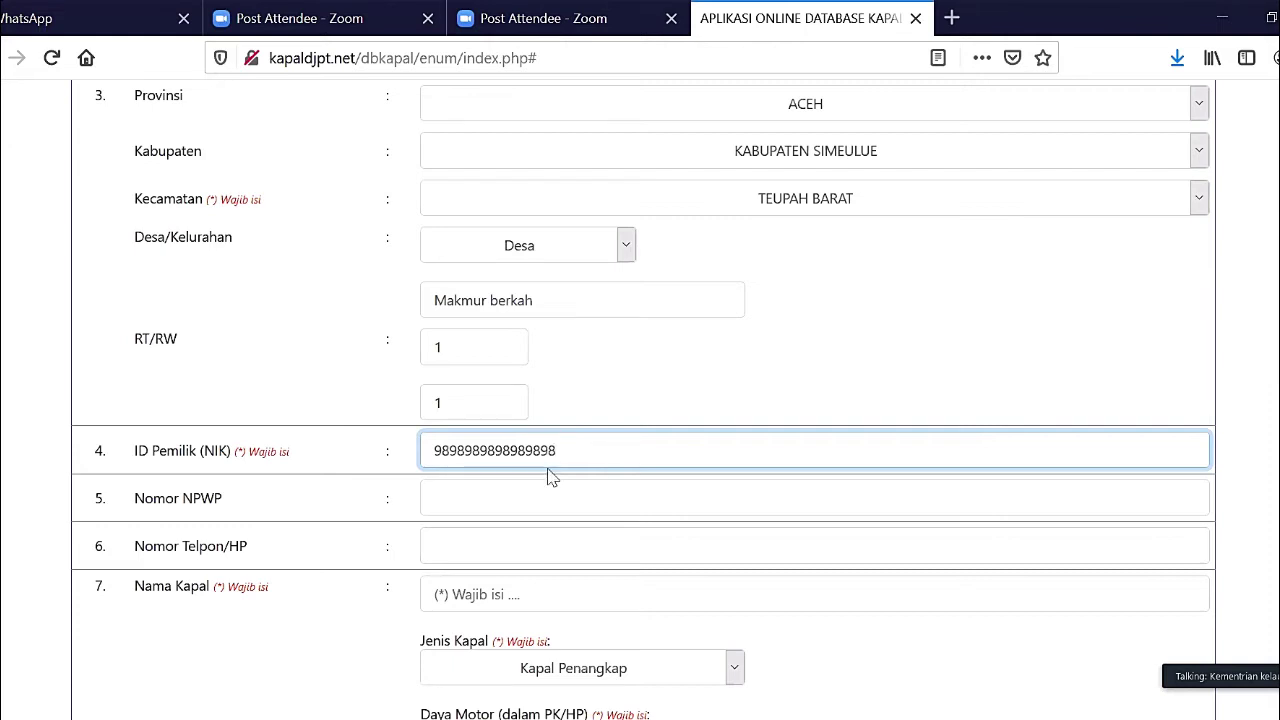
left_click(559, 494)
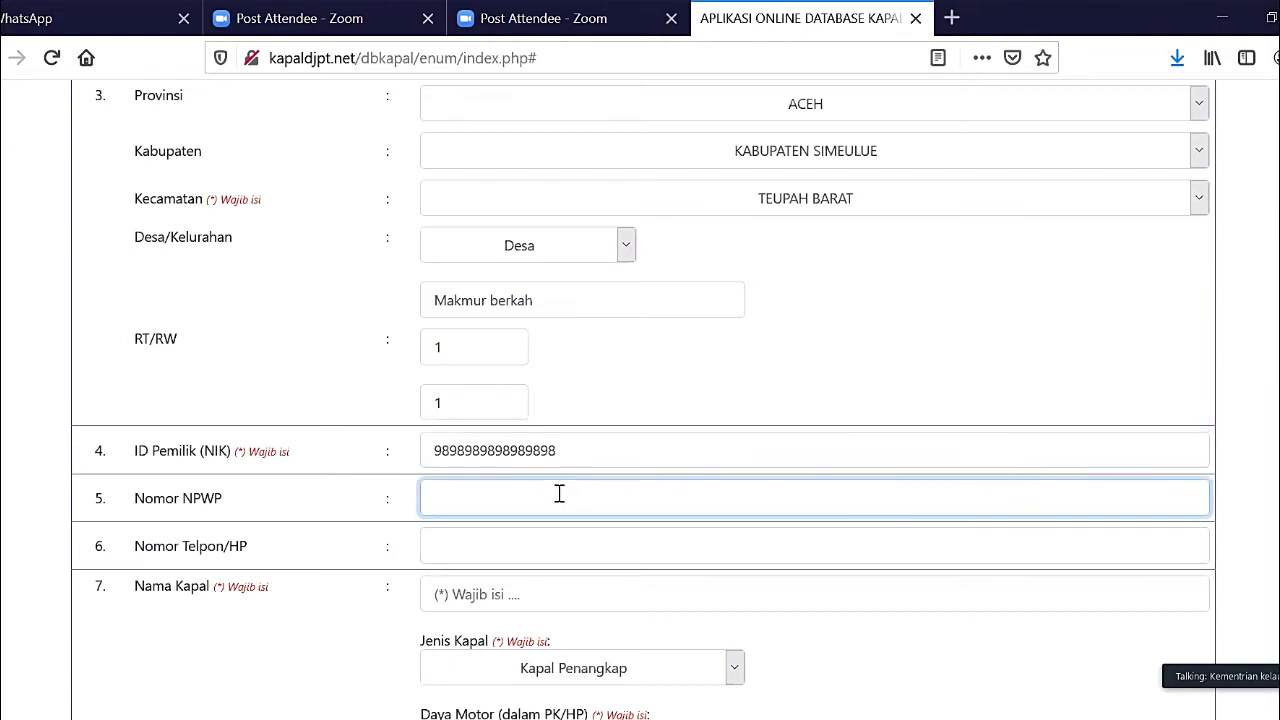
type("888888")
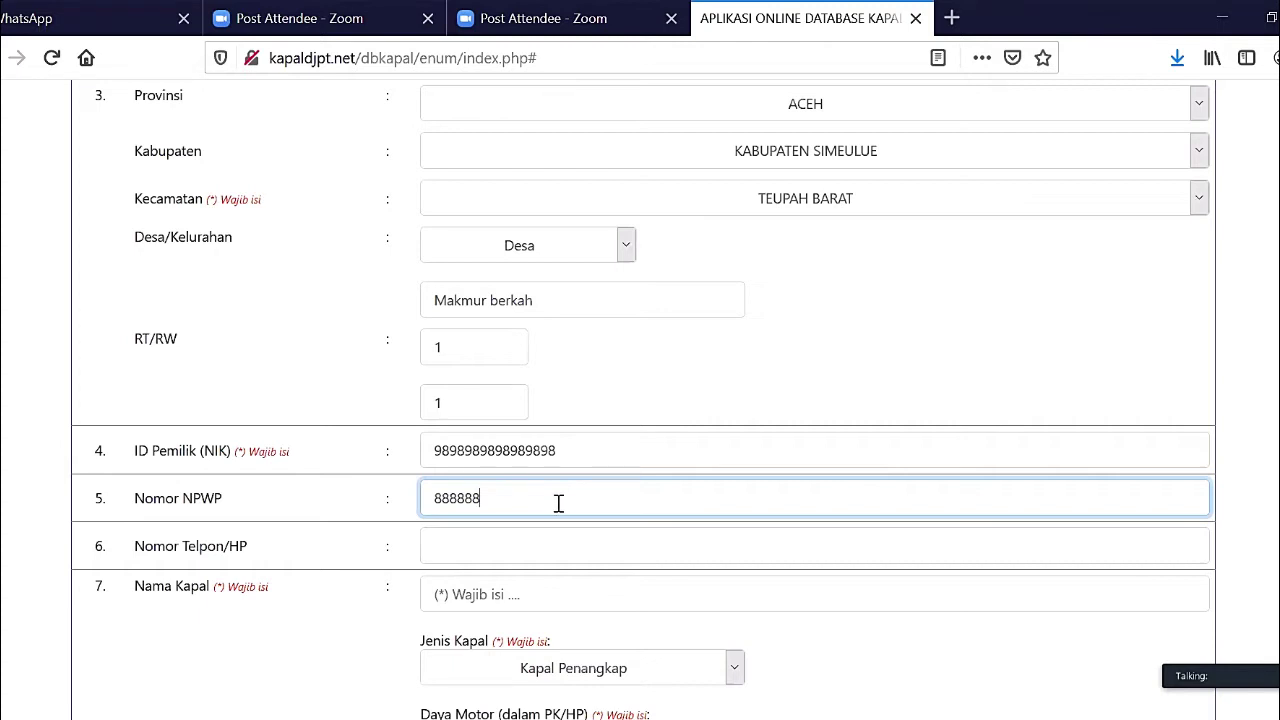
left_click(551, 546)
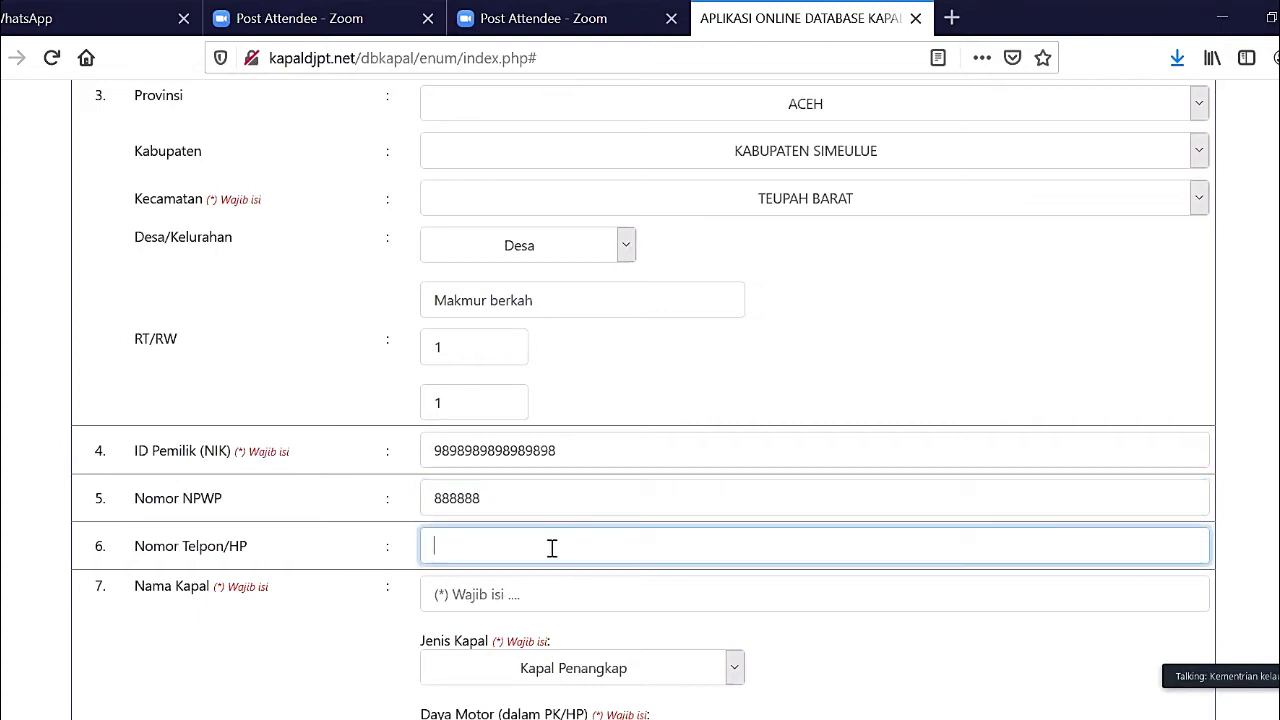
type("0888888888888")
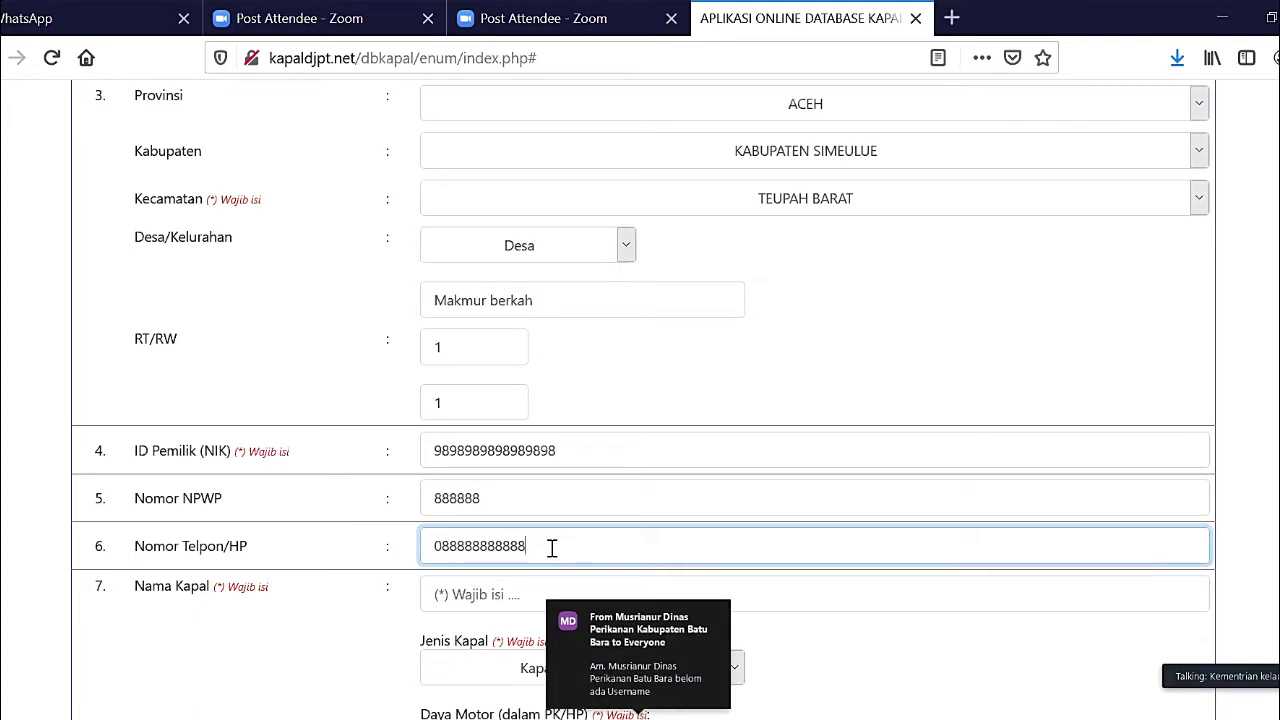
scroll(551, 546, "down", 3)
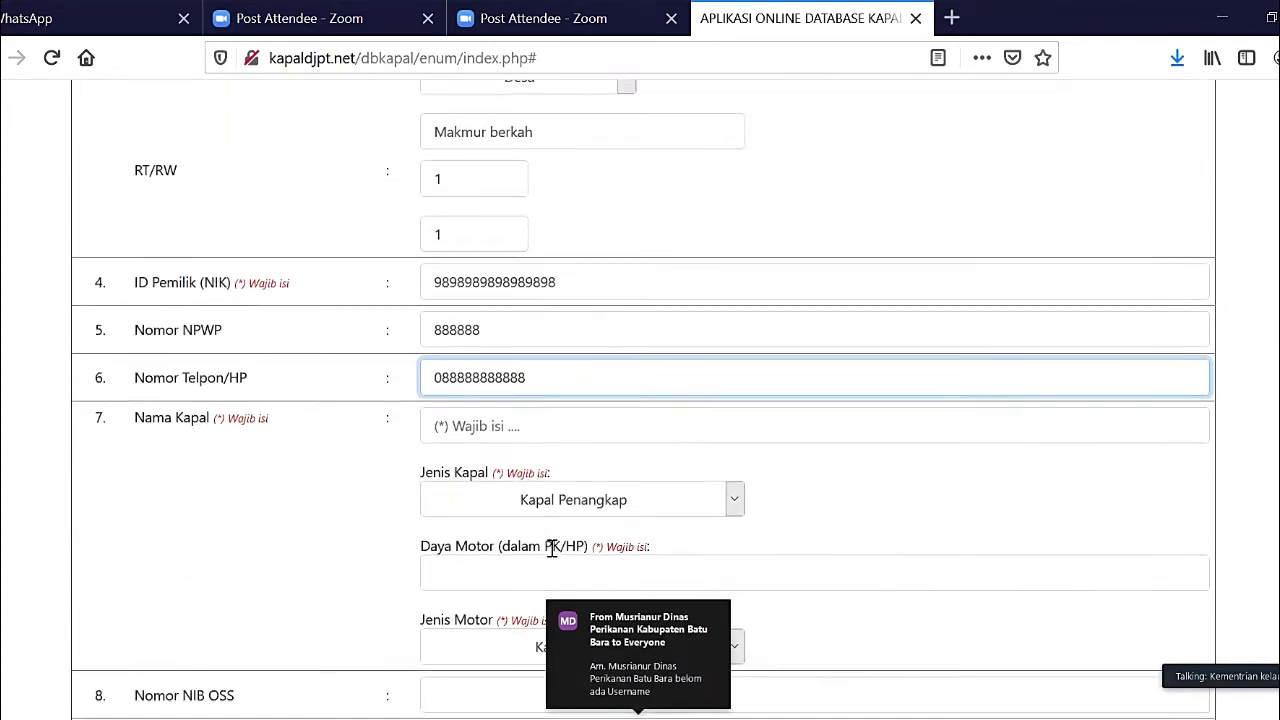
- Enter 'Eka 1' in the Nama Kapal field
left_click(571, 427)
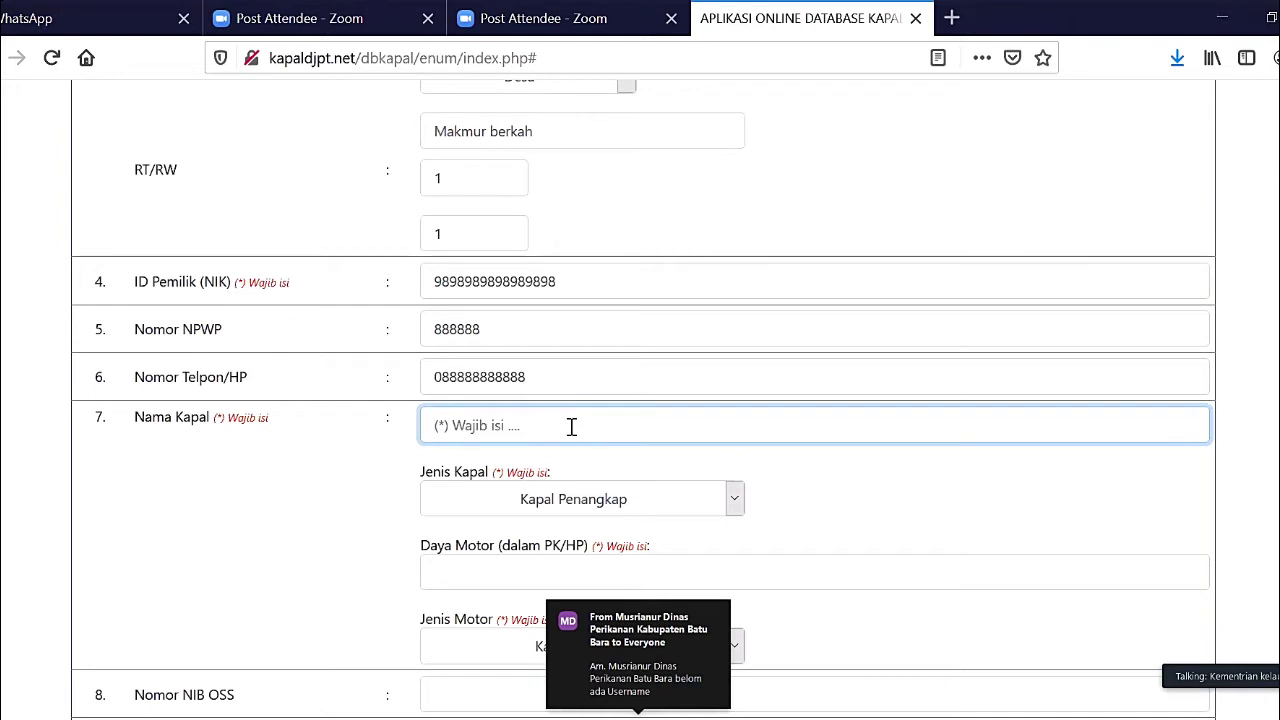
type("Eka 1")
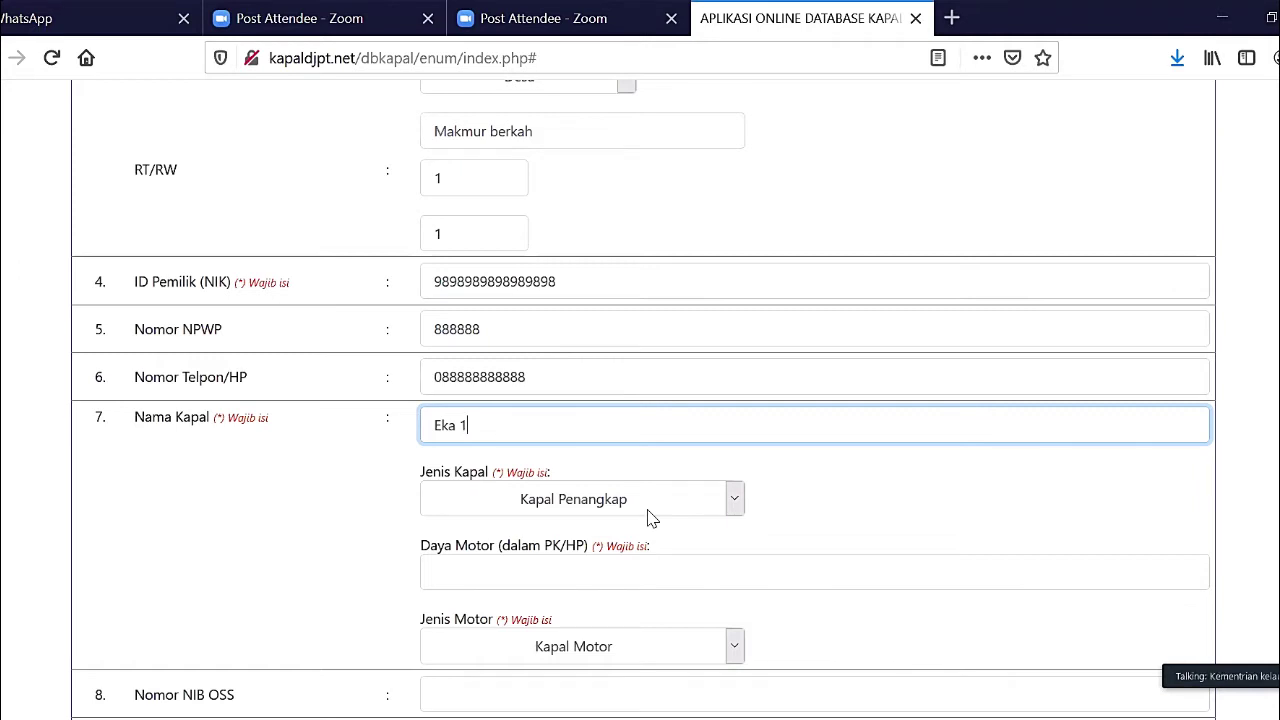
- Try switching the Jenis Kapal dropdown to Kapal Pengangkut
left_click(648, 512)
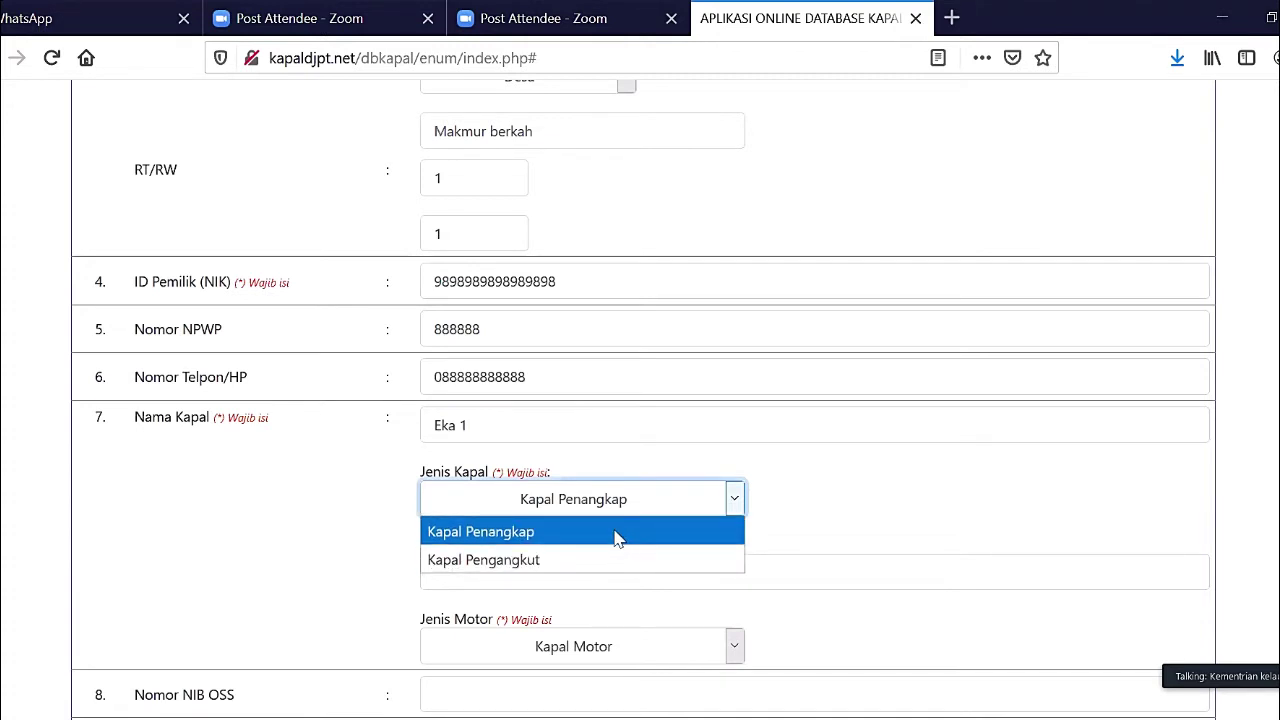
left_click(617, 538)
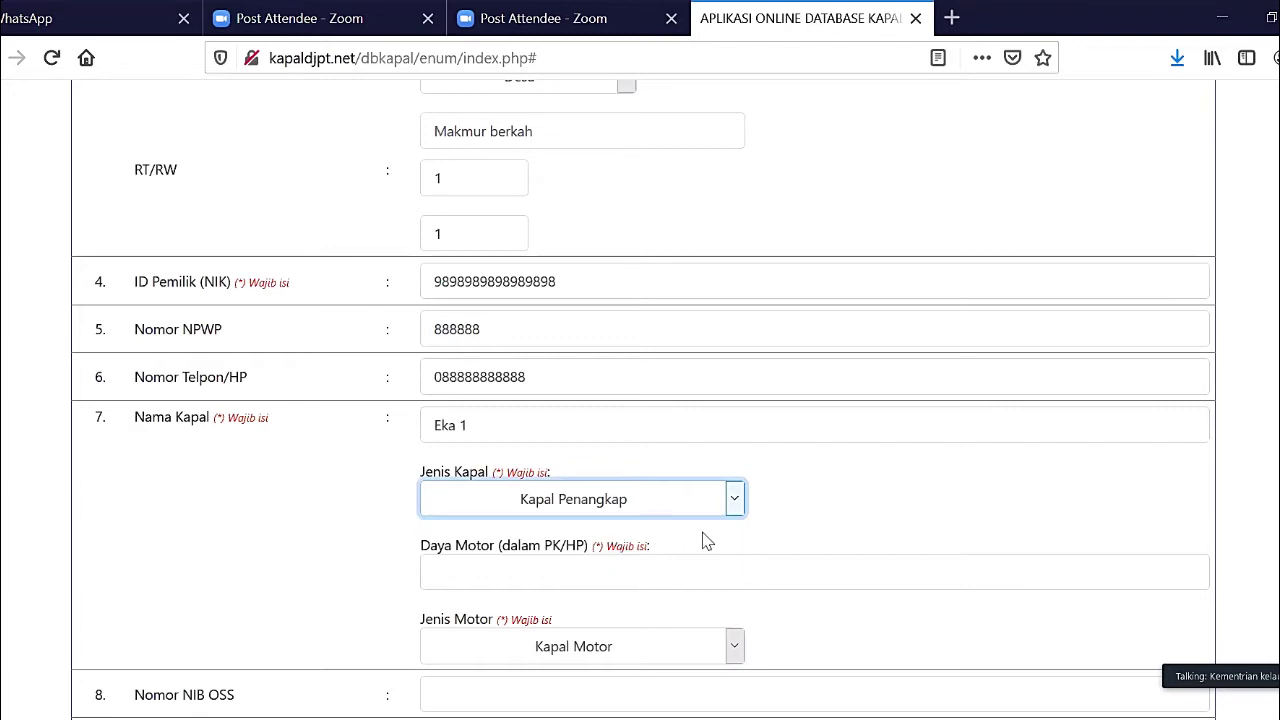
scroll(781, 543, "down", 10)
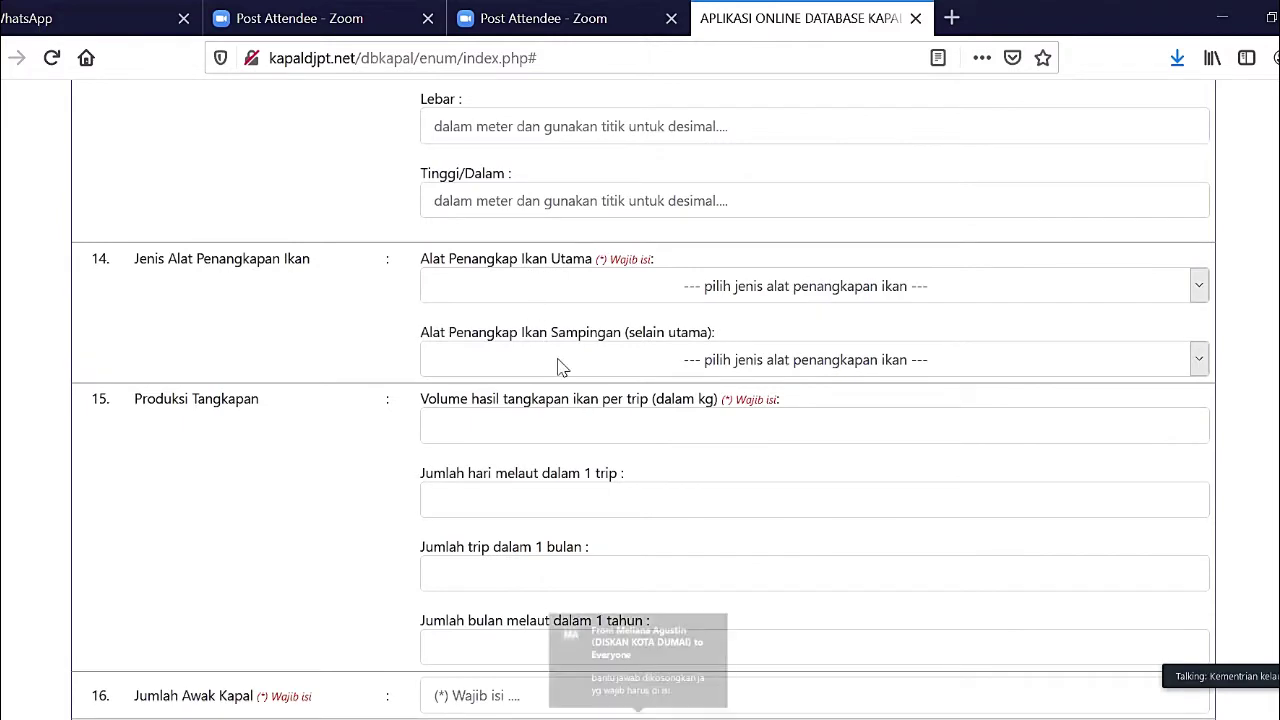
scroll(558, 360, "up", 7)
scroll(558, 360, "up", 5)
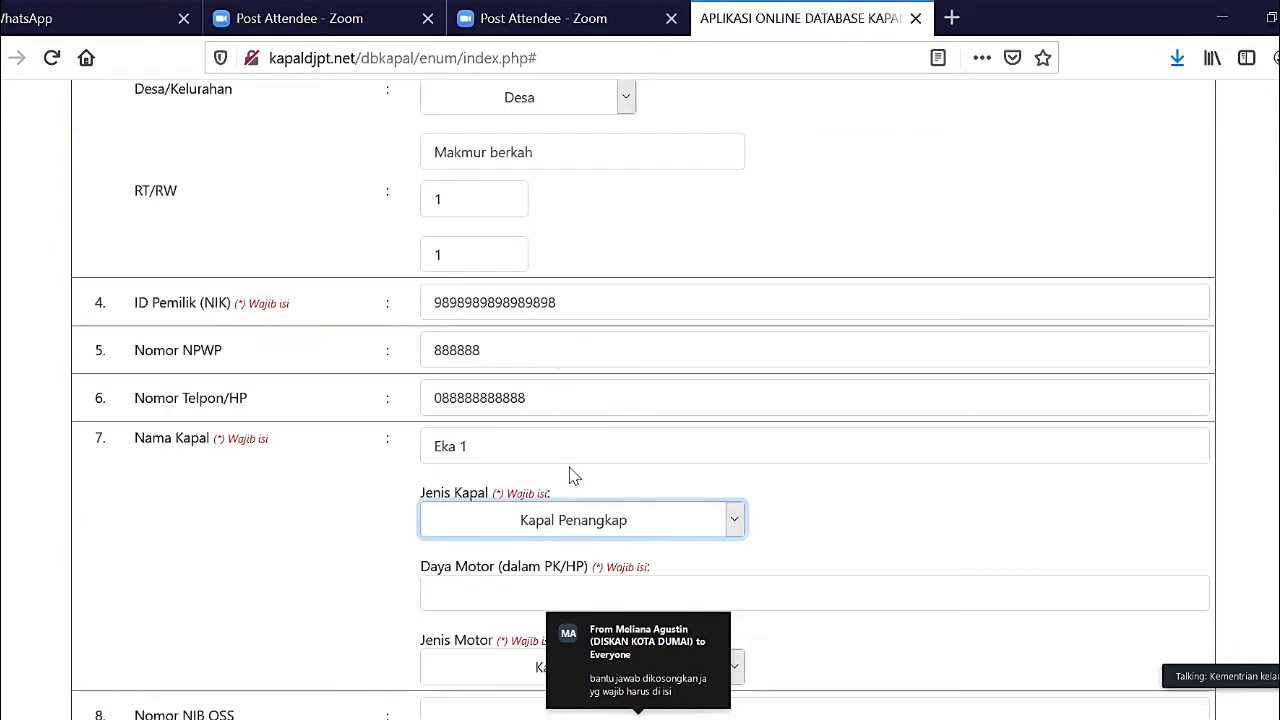
left_click(577, 527)
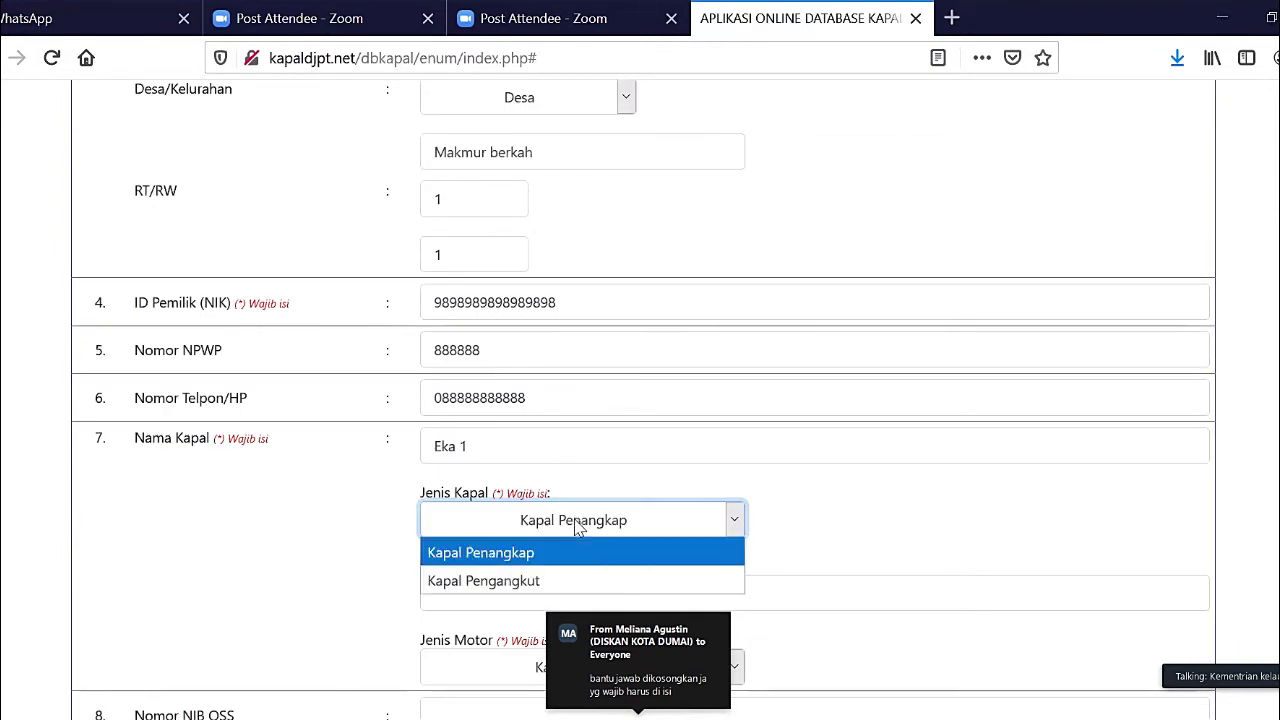
left_click(577, 586)
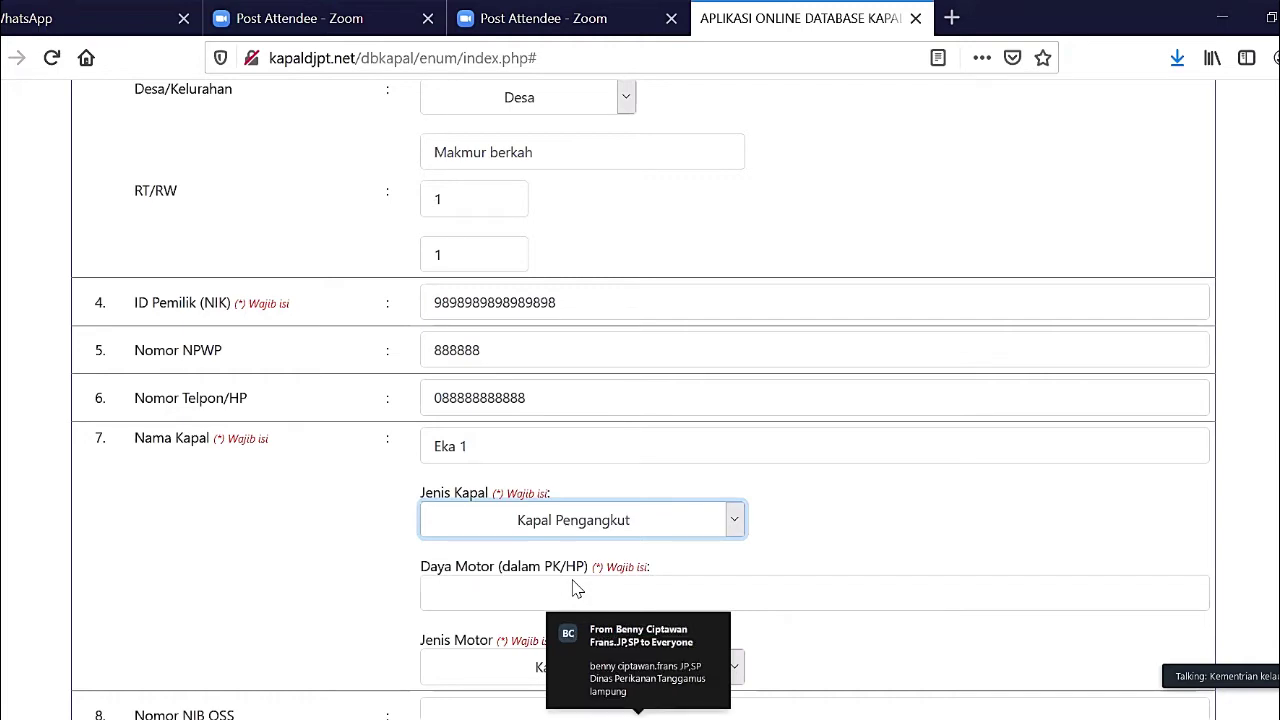
scroll(577, 589, "down", 10)
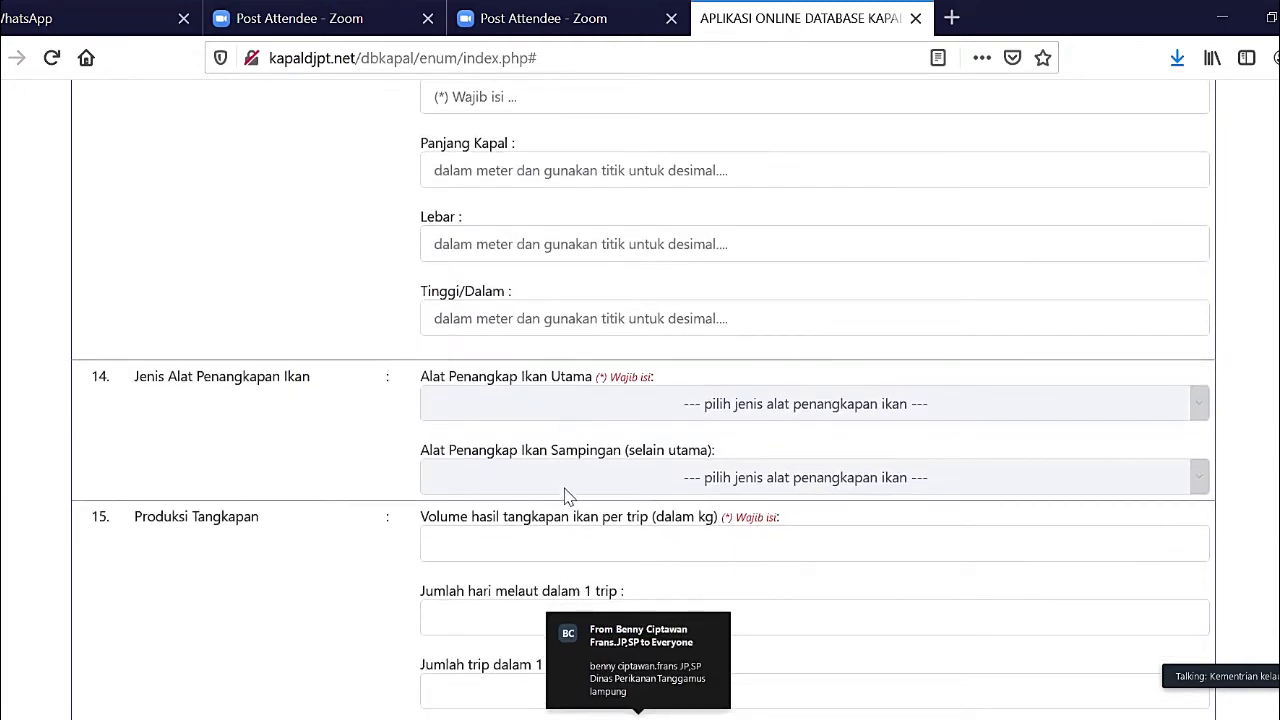
scroll(565, 495, "up", 12)
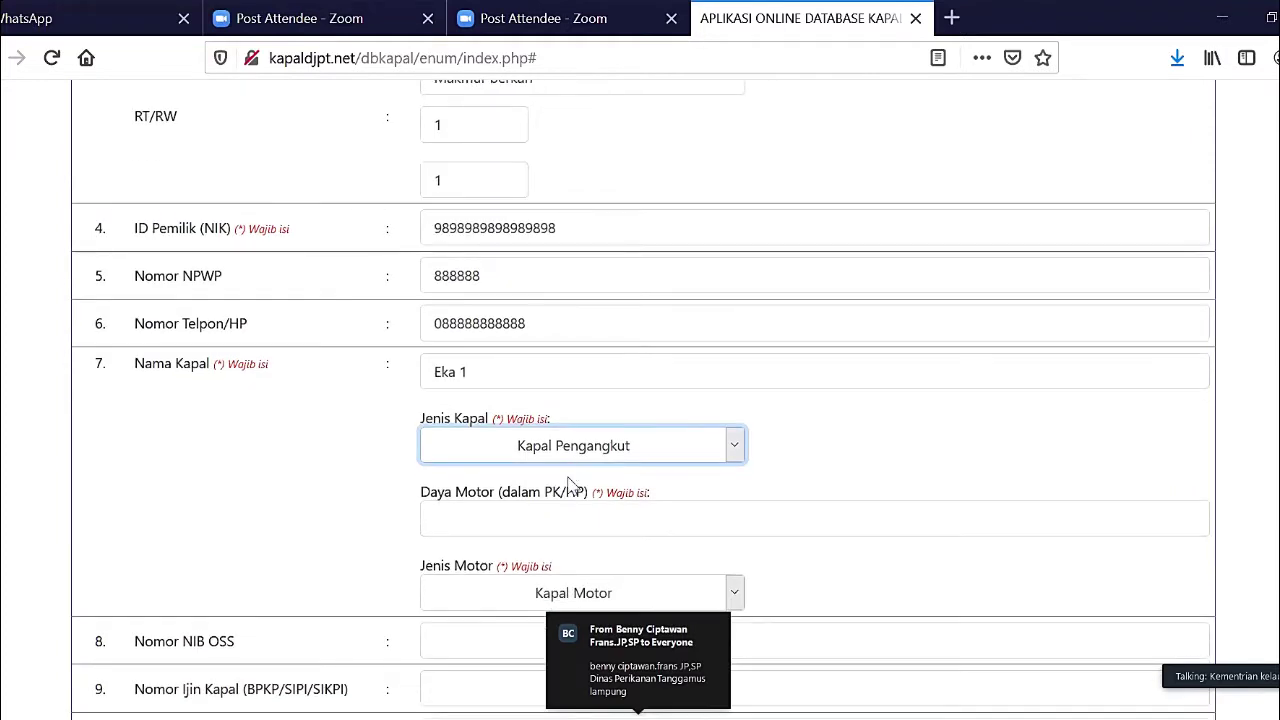
- Set the vessel type back to Kapal Penangkap and enter engine power 45 PK/HP
left_click(572, 459)
left_click(572, 480)
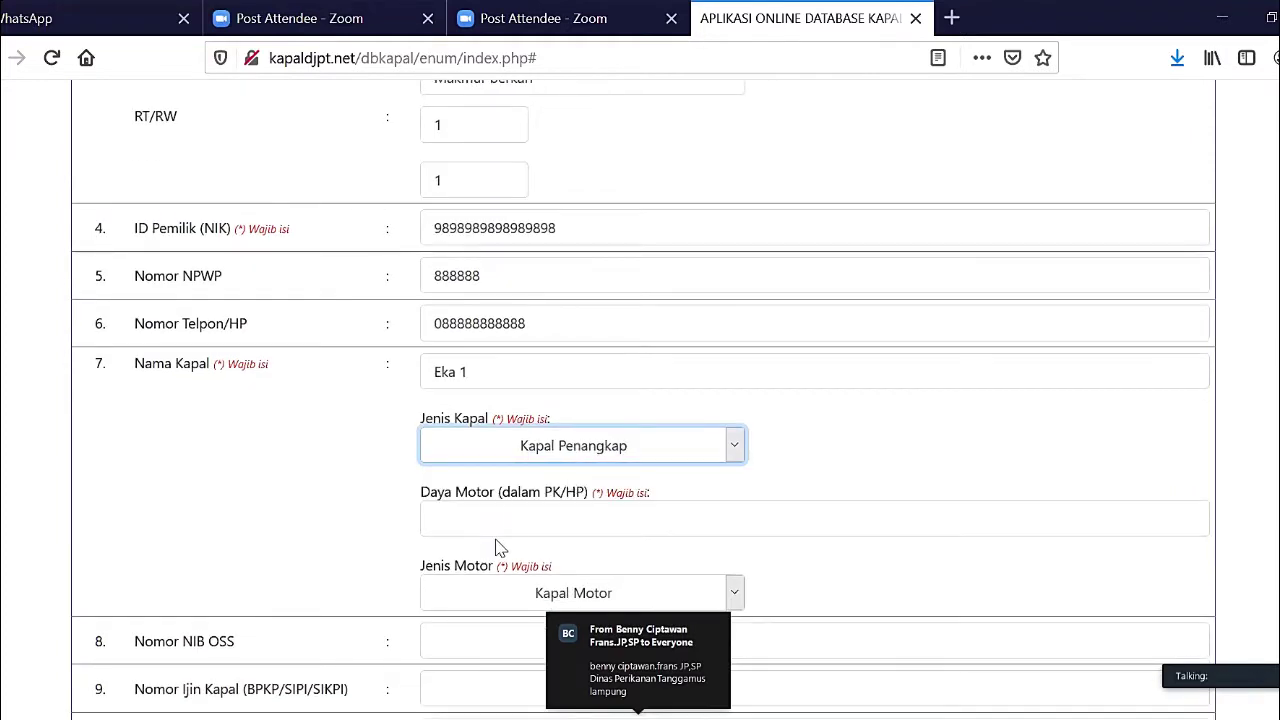
left_click(529, 526)
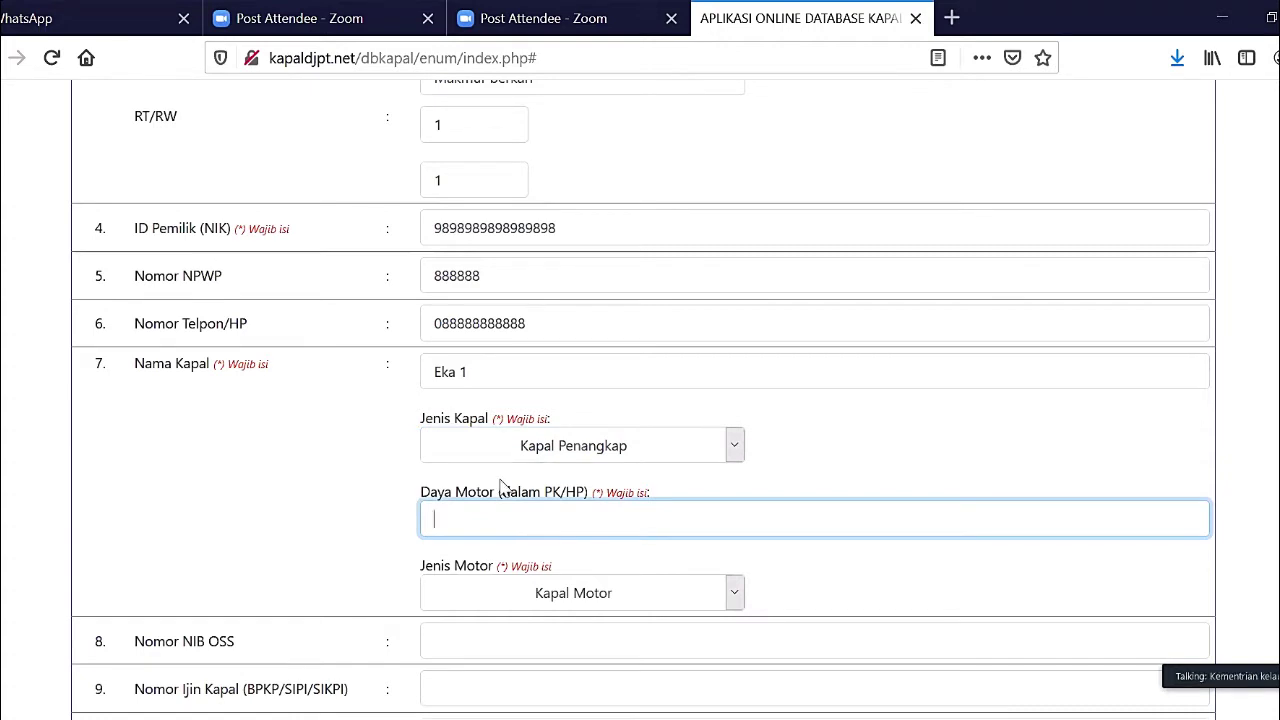
type("45")
- Set the Jenis Motor to Motor Tempel
scroll(537, 408, "down", 2)
scroll(534, 398, "down", 3)
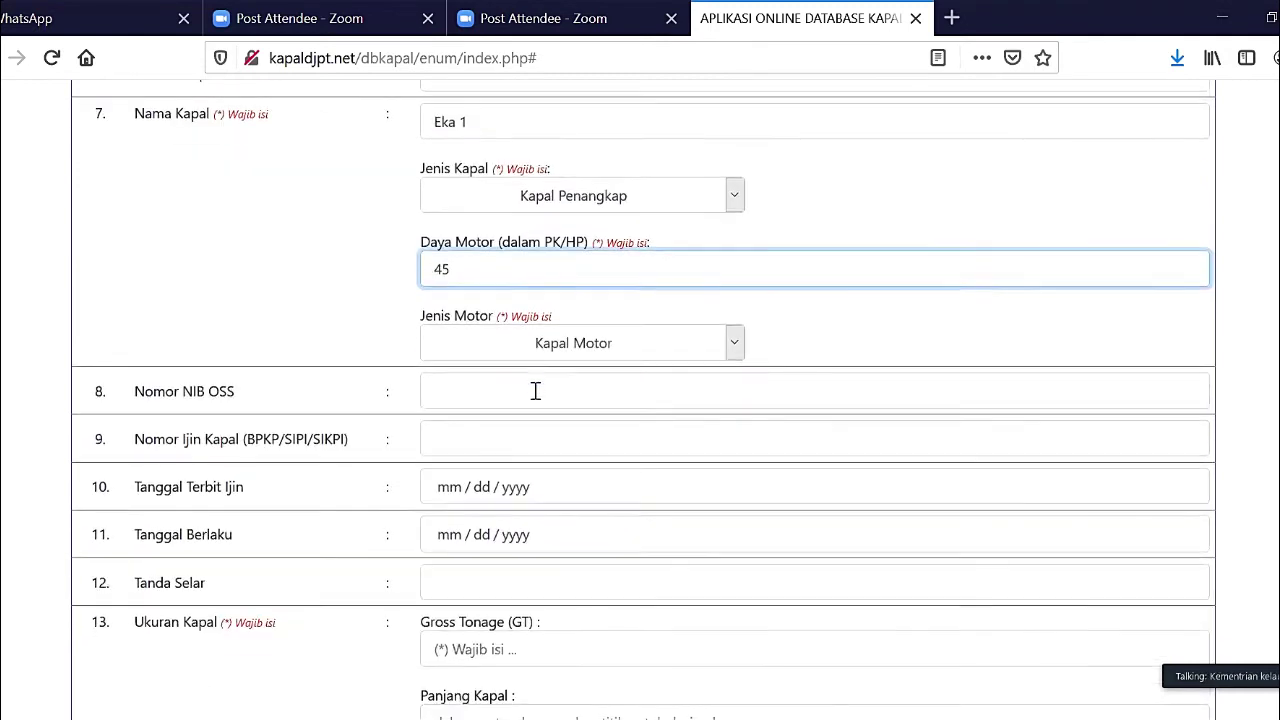
left_click(521, 347)
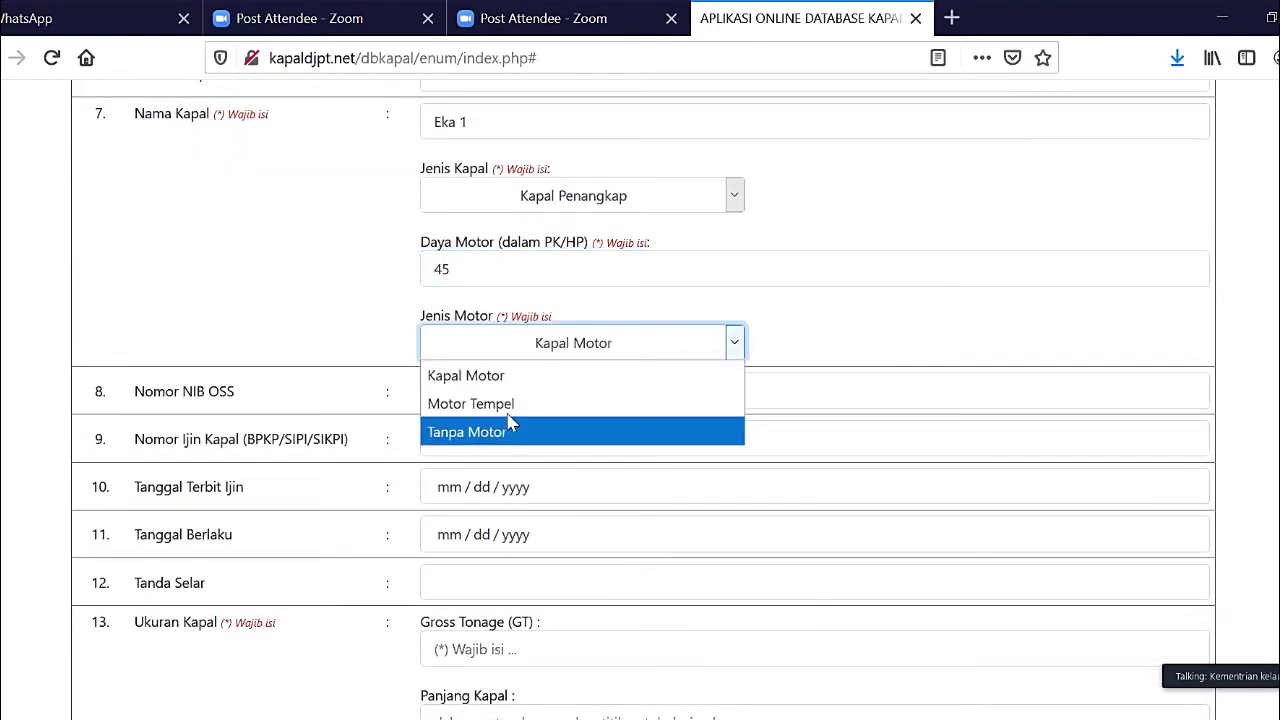
left_click(510, 414)
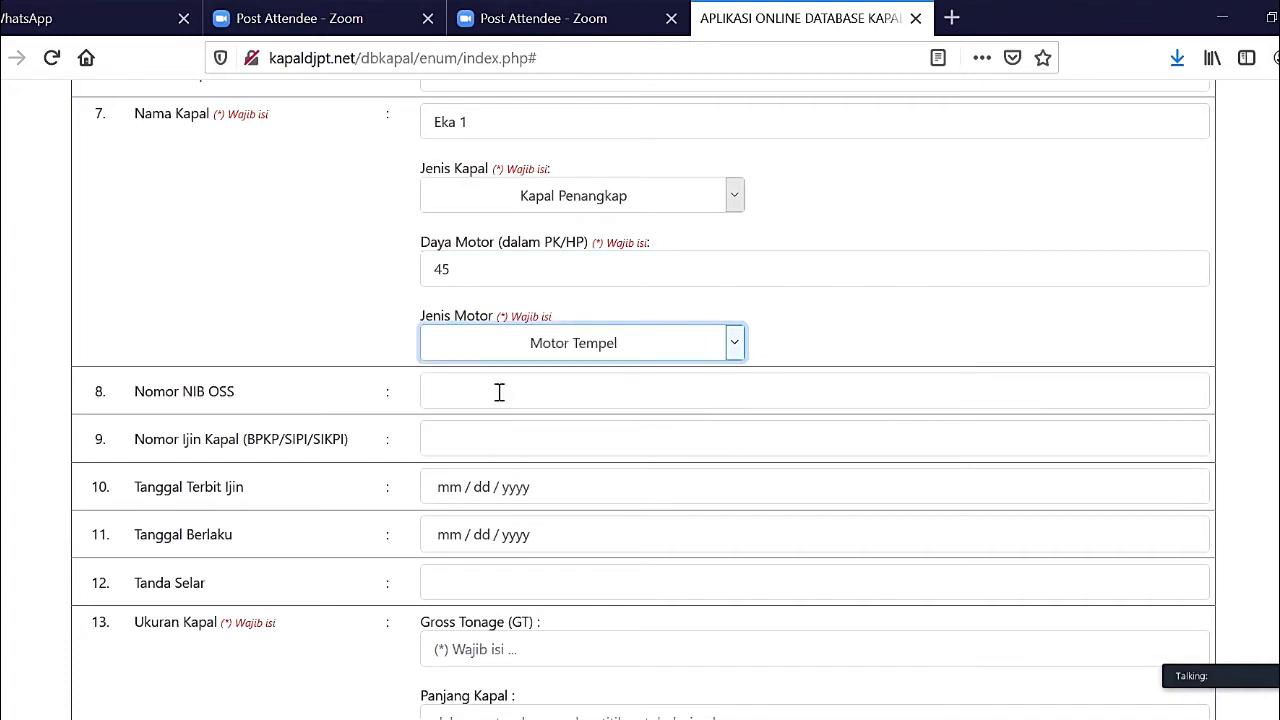
- Fill in the Nomor NIB OSS and Nomor Ijin Kapal fields with the permit numbers
left_click(499, 392)
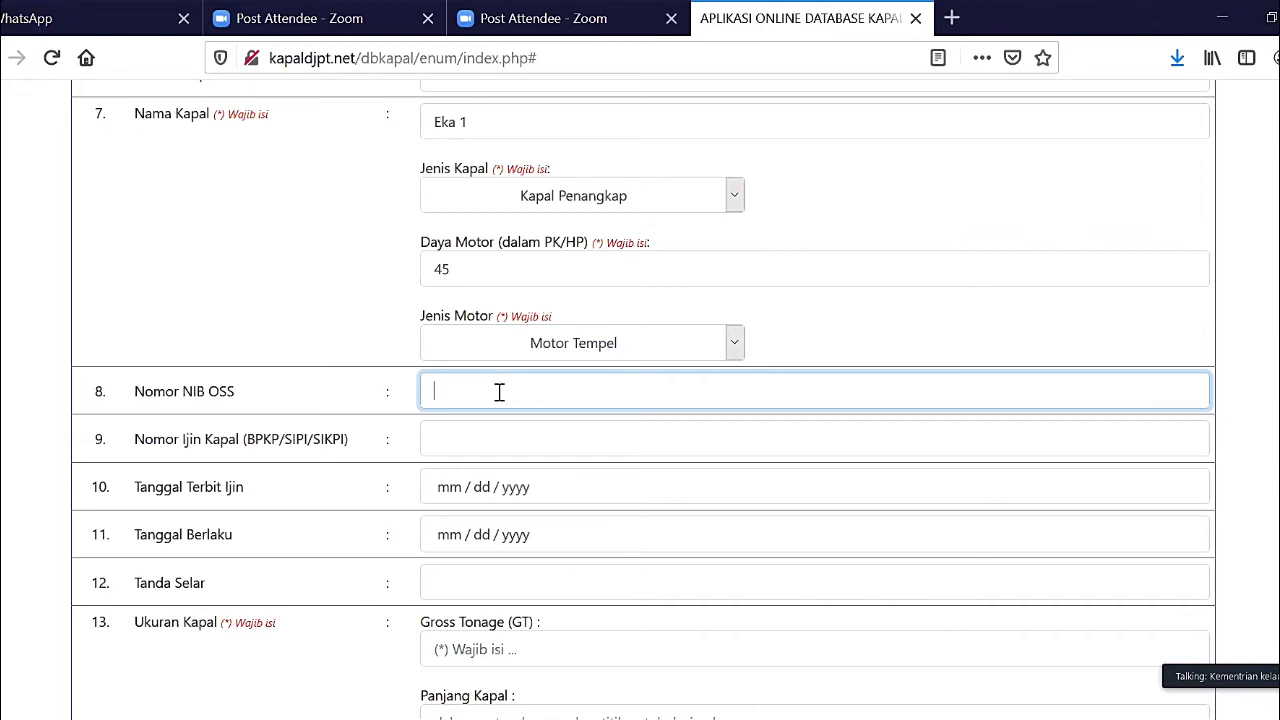
type("8888888")
key("Tab")
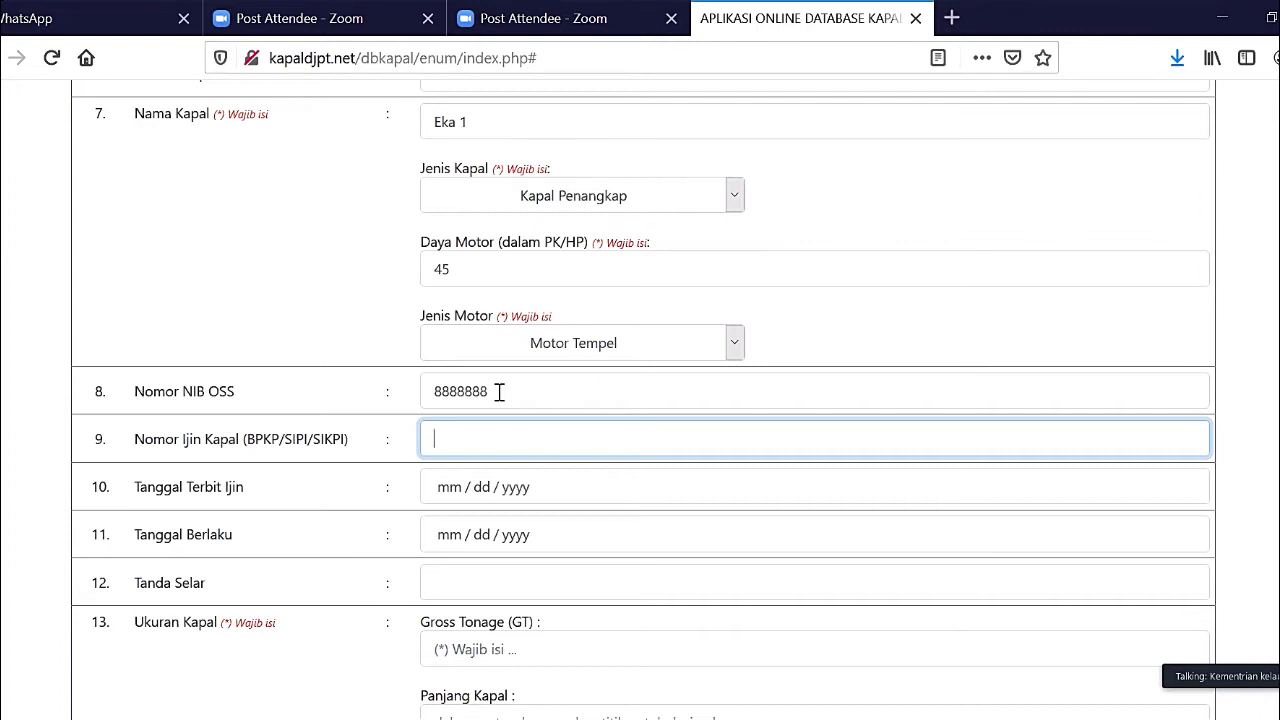
type("8888888")
scroll(520, 470, "down", 1)
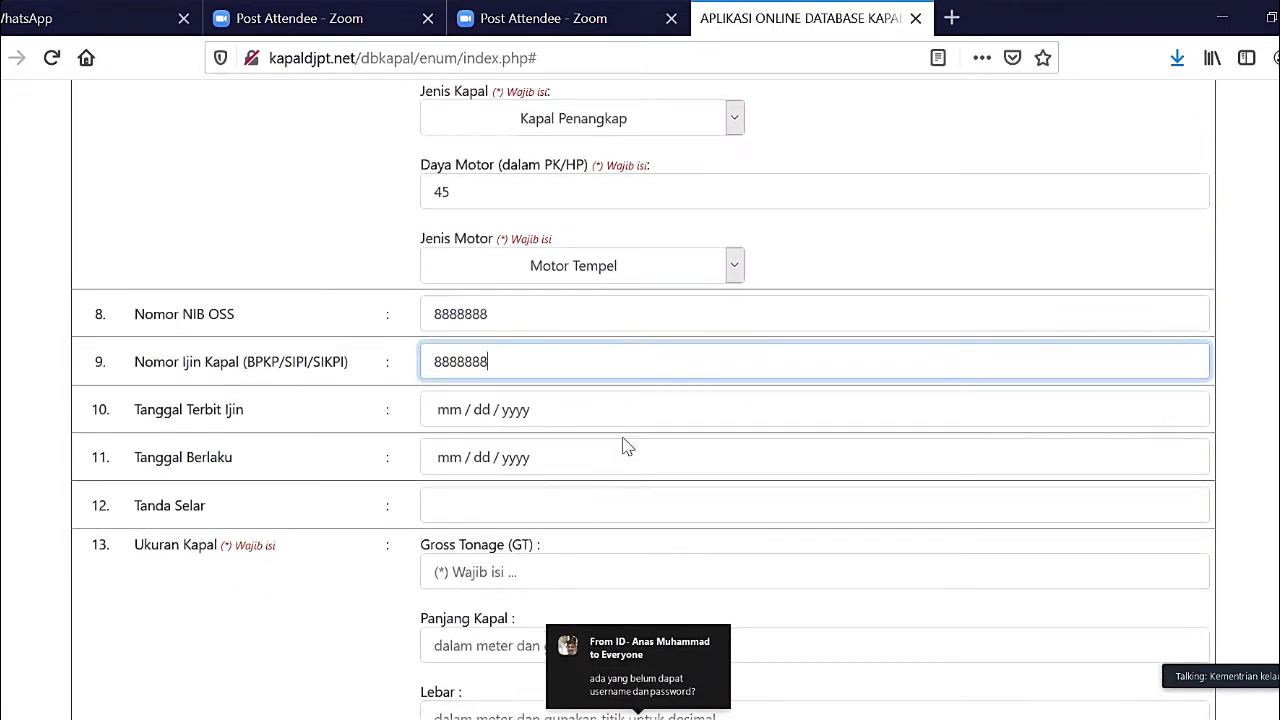
- Set the permit issue date to 11/16/2020 and move the validity calendar to November 2021
left_click(674, 424)
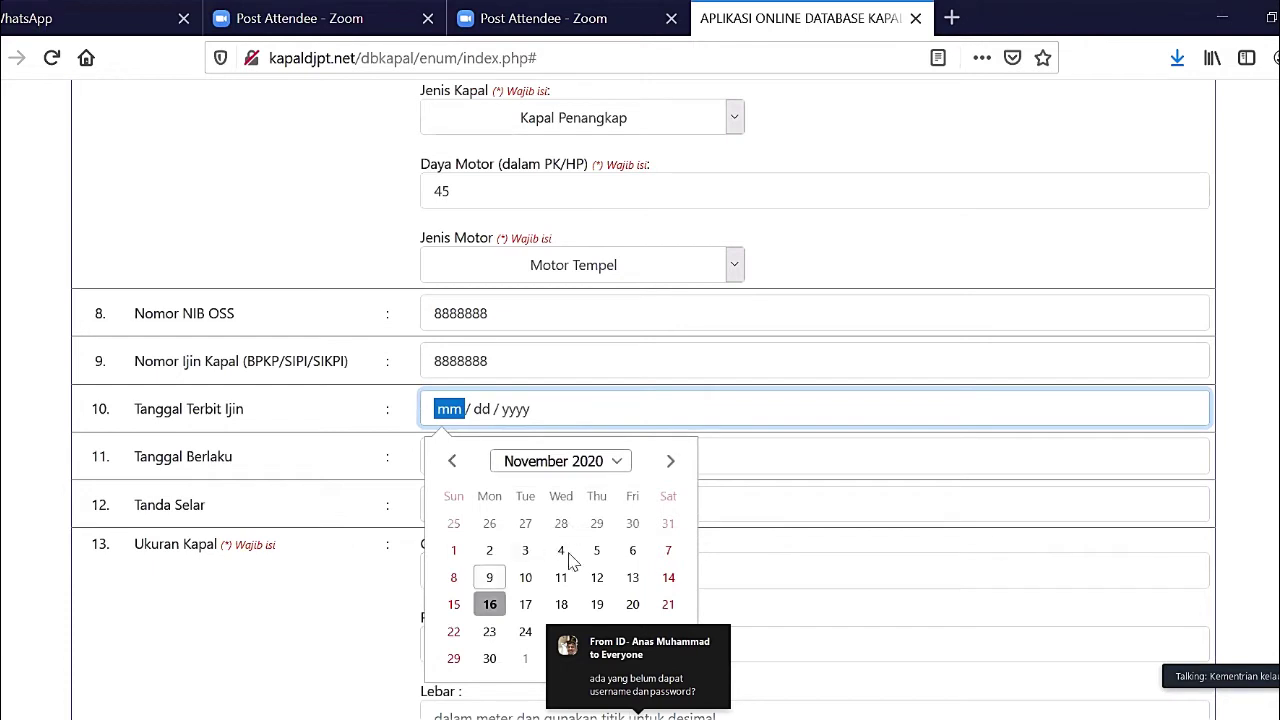
left_click(490, 606)
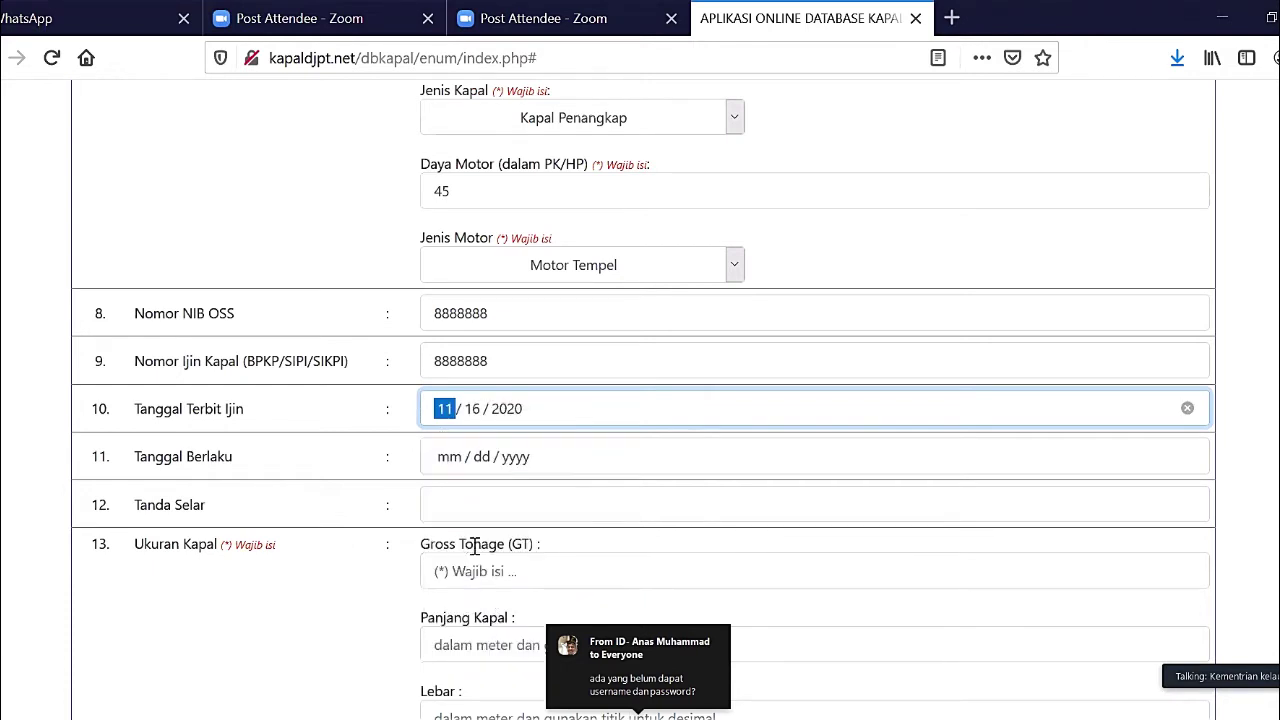
left_click(585, 467)
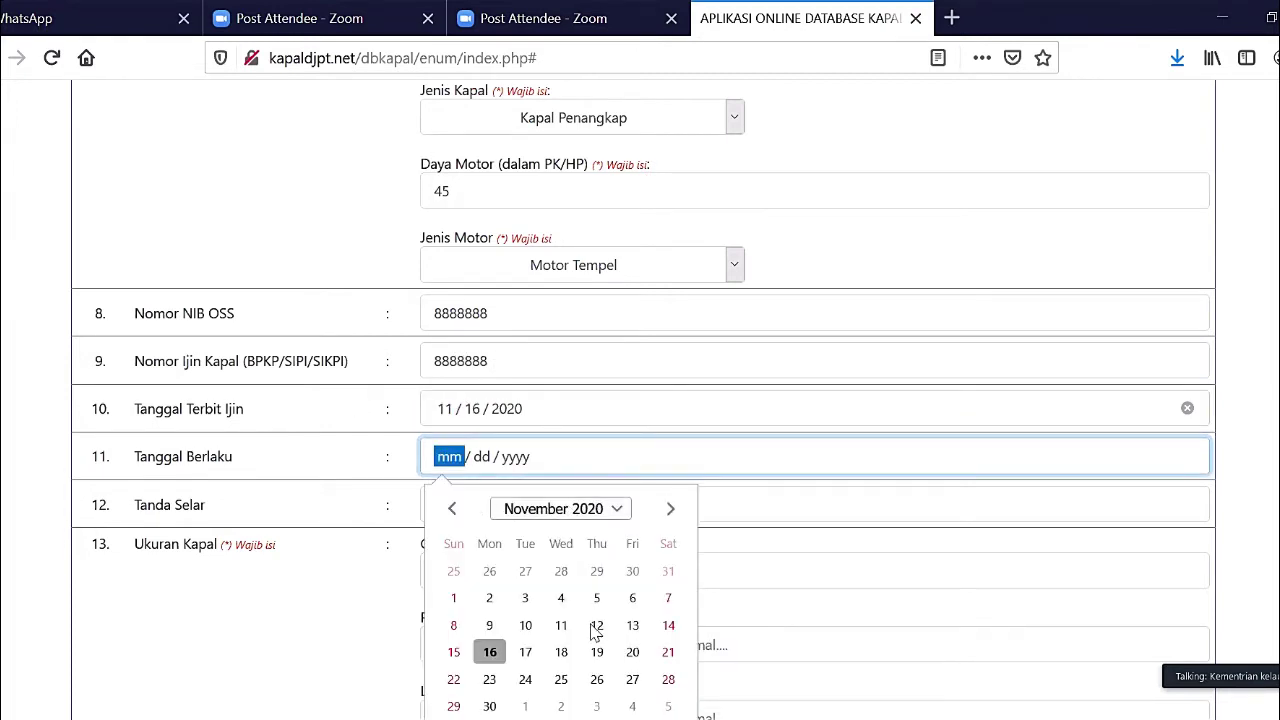
left_click(617, 510)
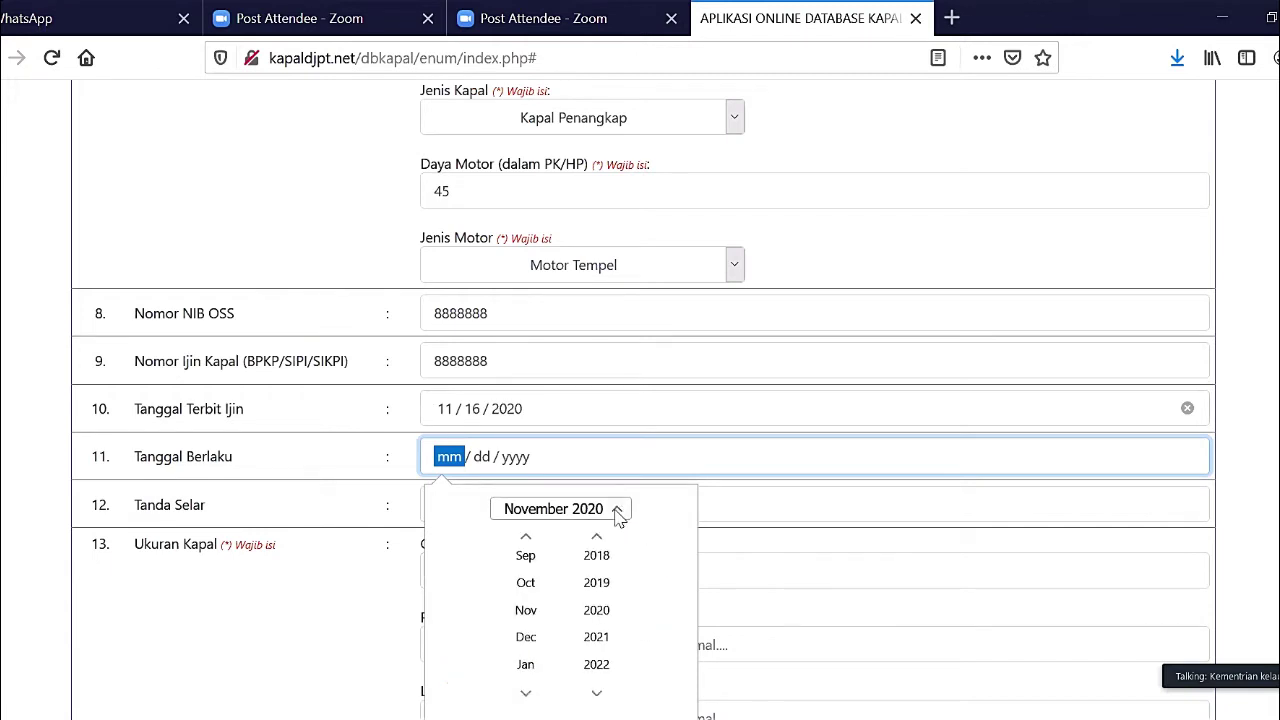
left_click(596, 640)
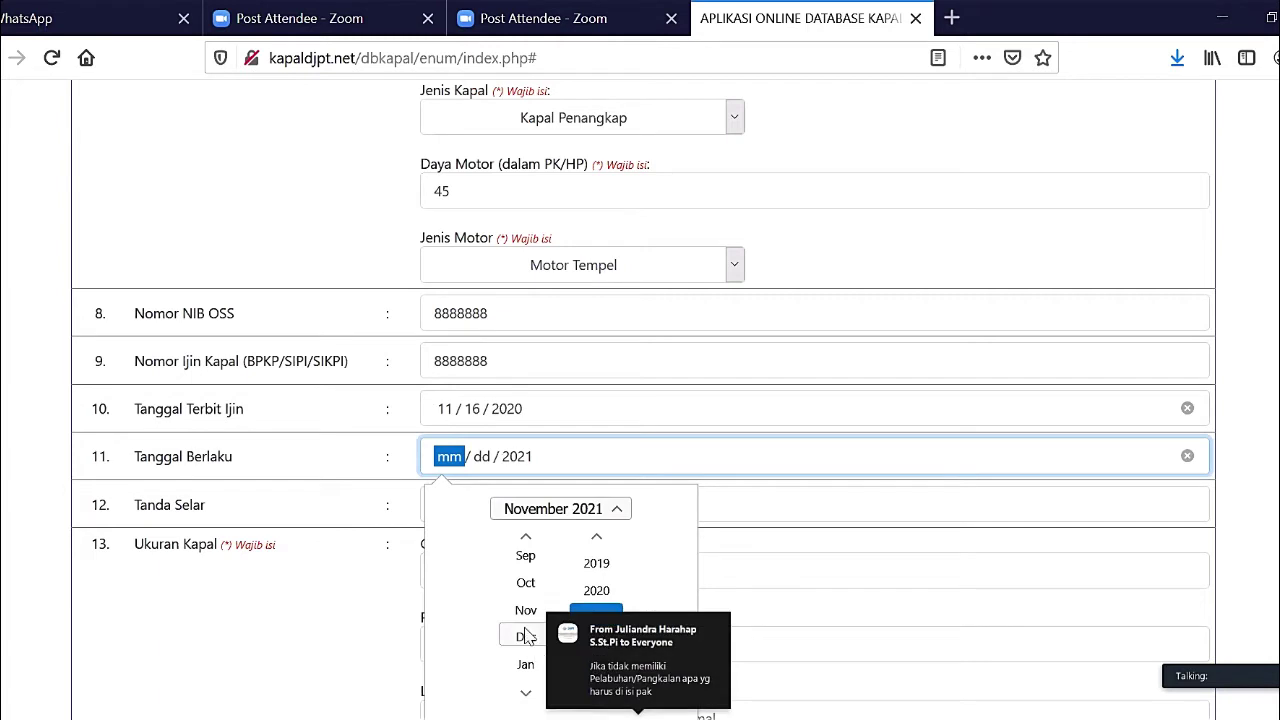
left_click(527, 612)
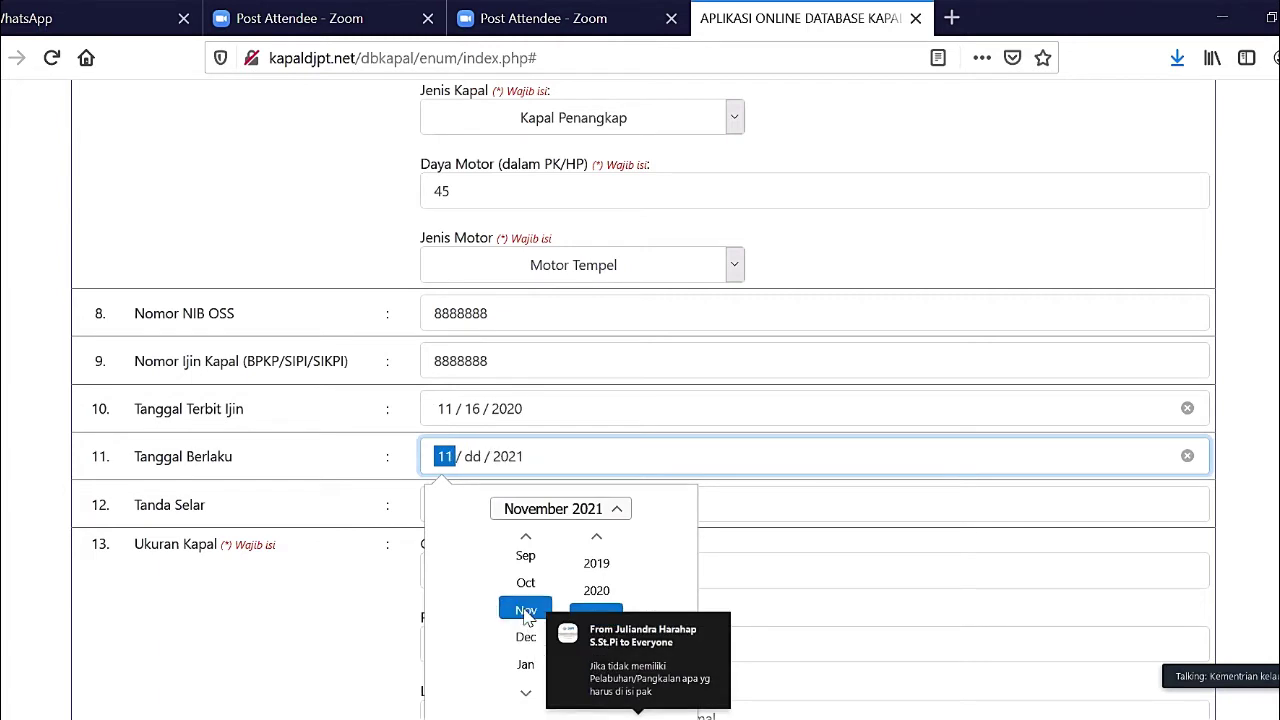
left_click(618, 512)
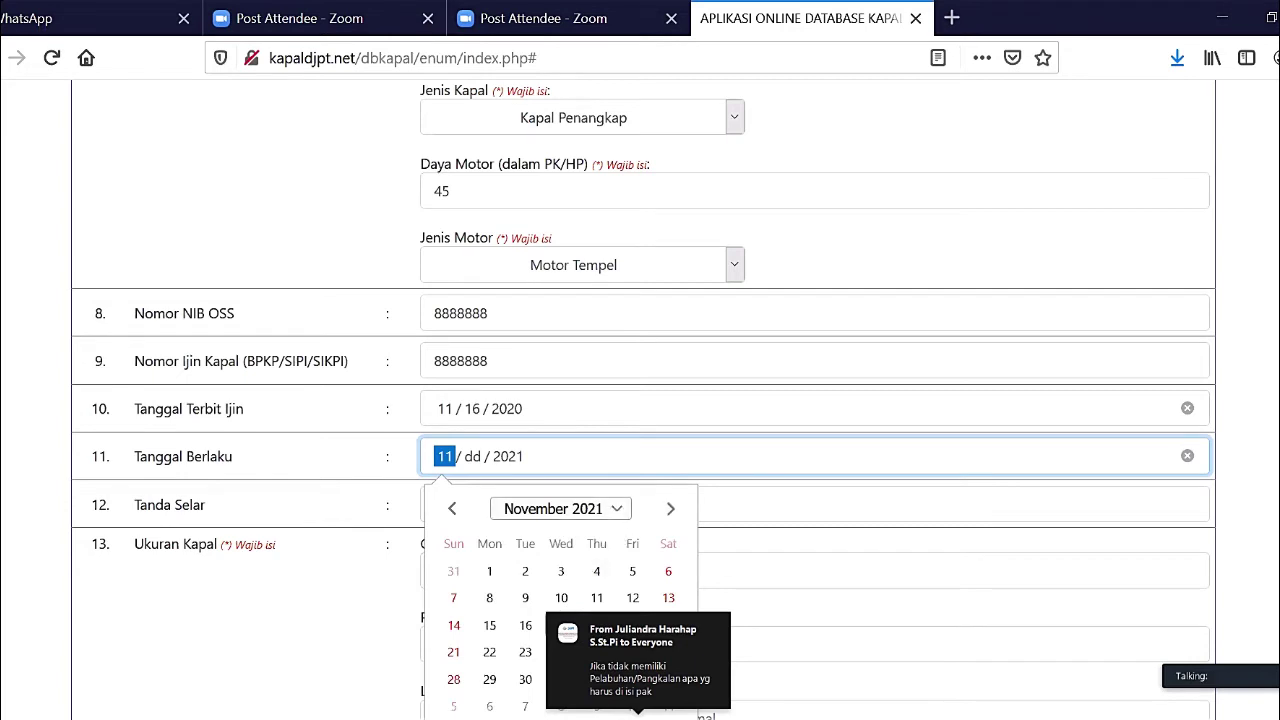
left_click(526, 625)
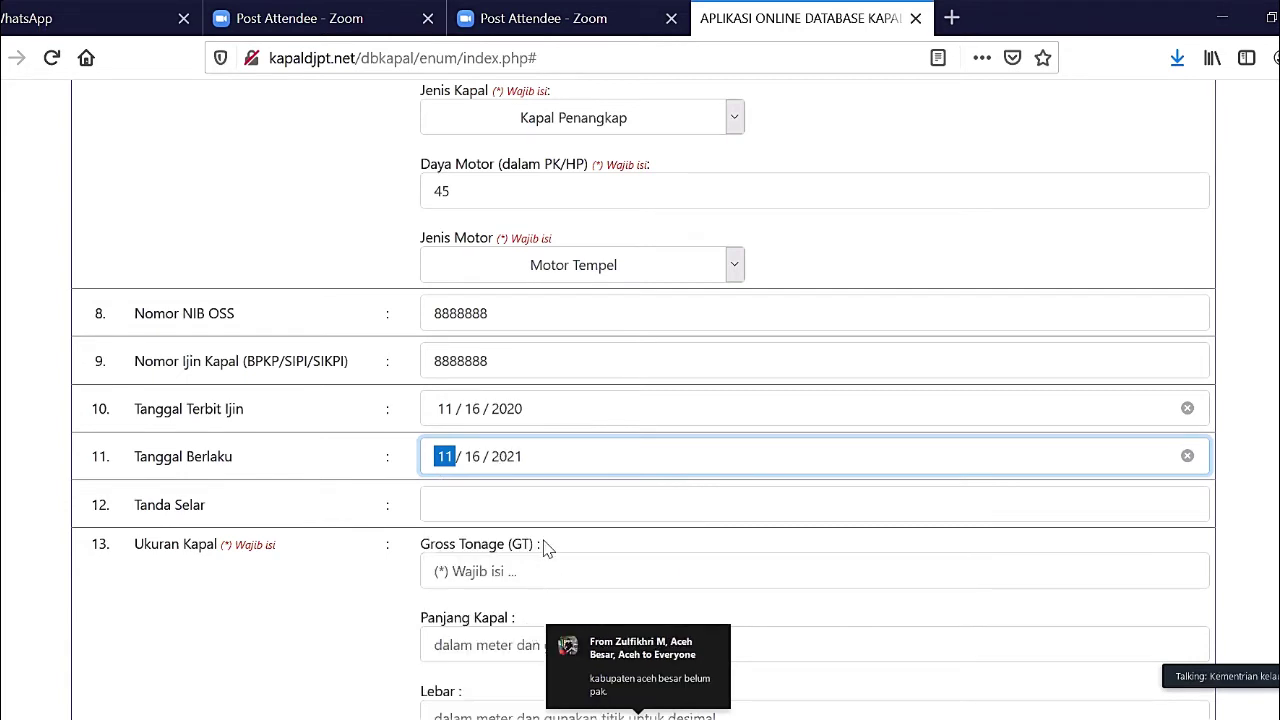
scroll(594, 491, "down", 3)
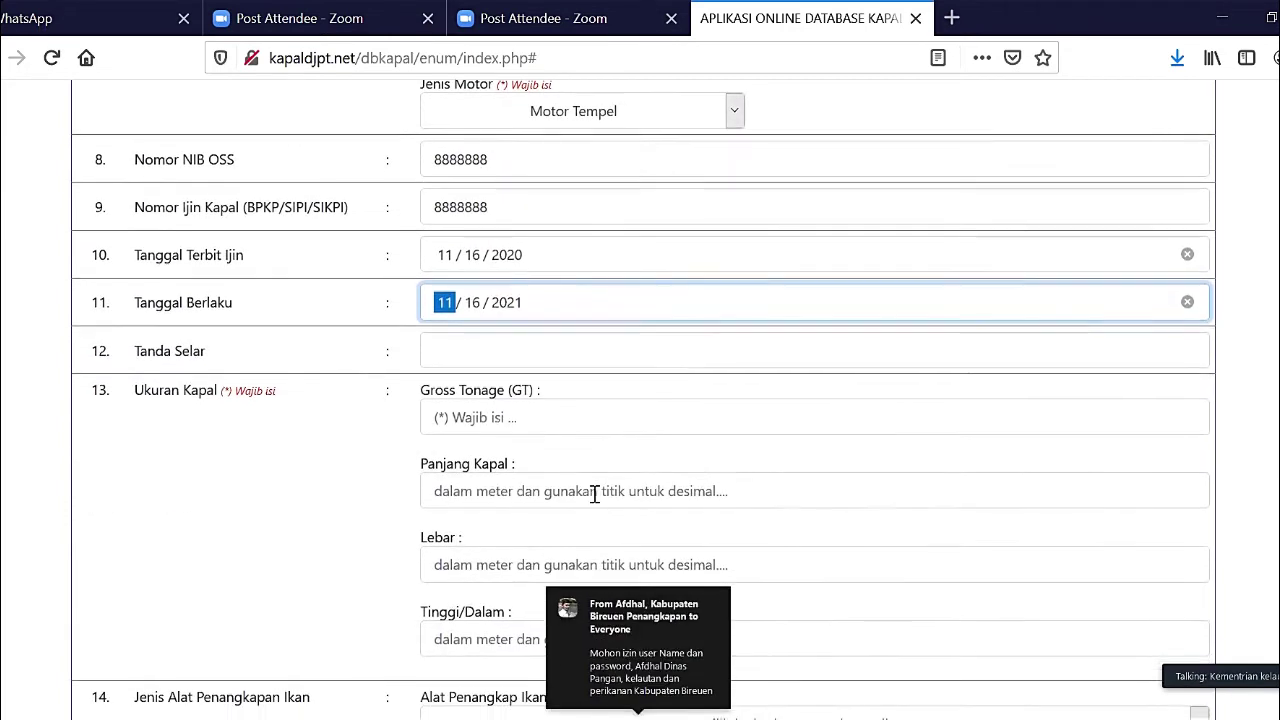
left_click(566, 346)
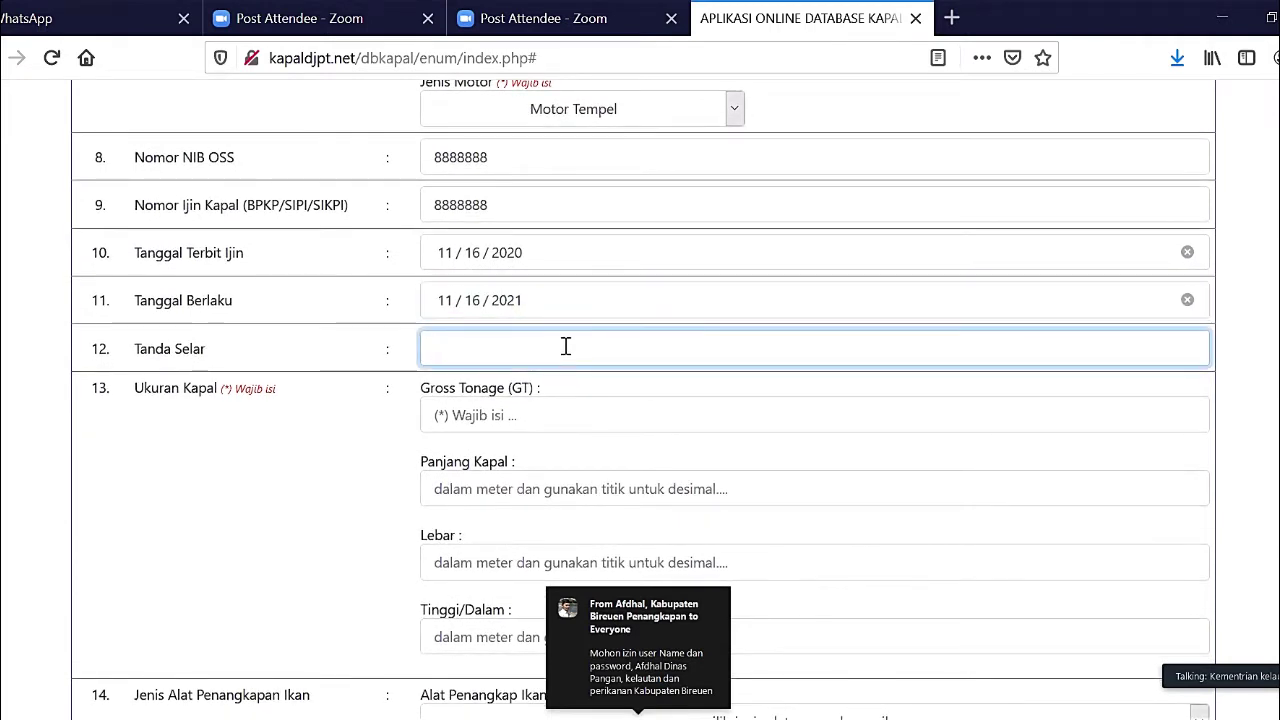
type("568876")
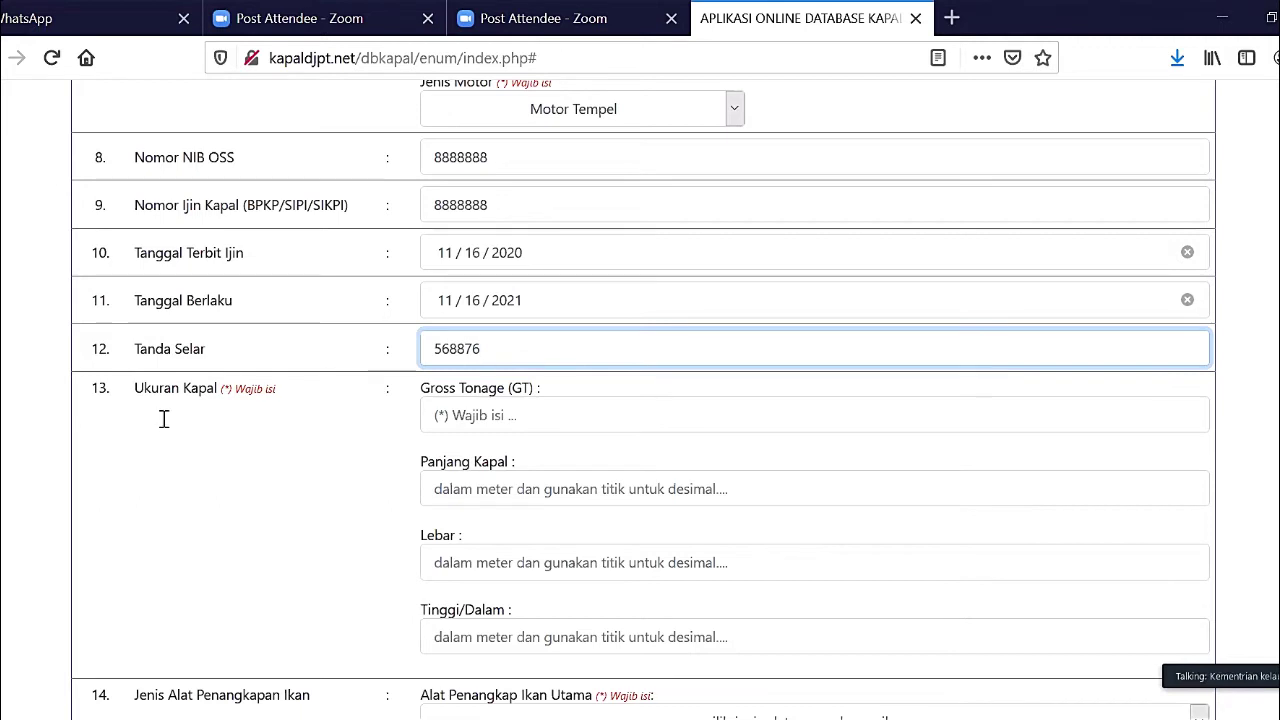
- Enter a gross tonnage of 1, correcting a mistyped digit
left_click(557, 413)
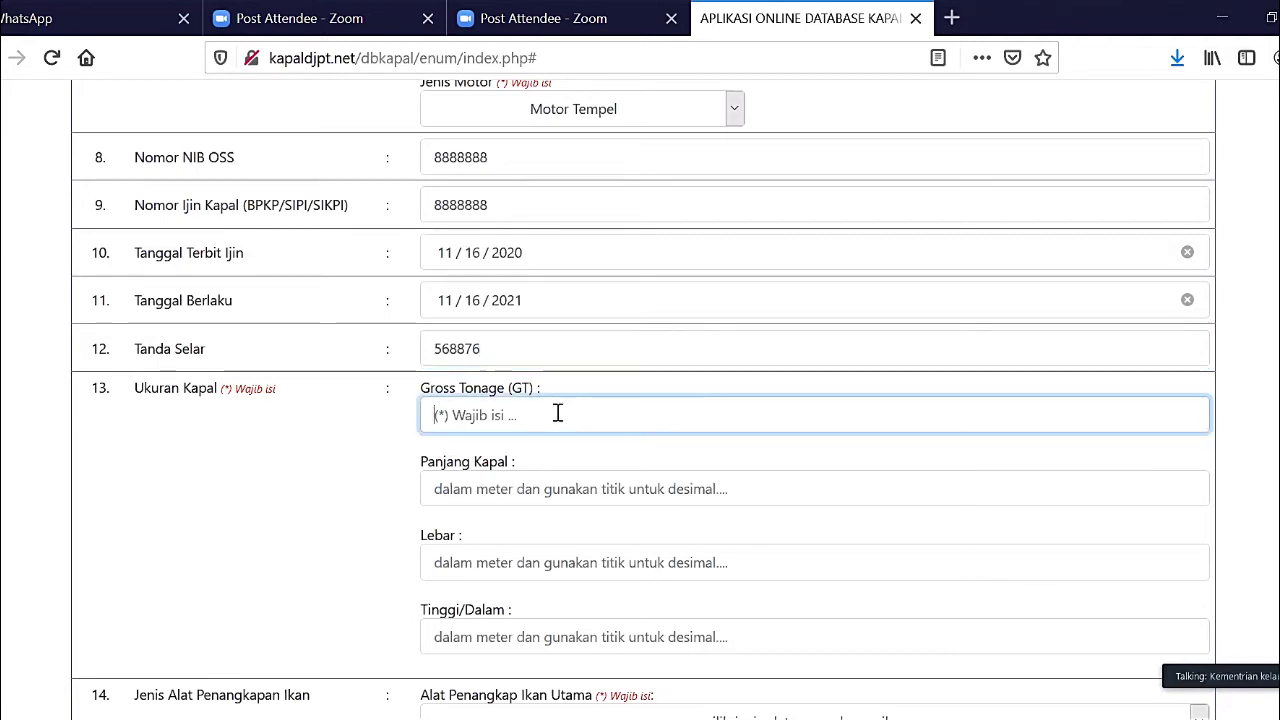
type("2")
key("BackSpace")
type("15")
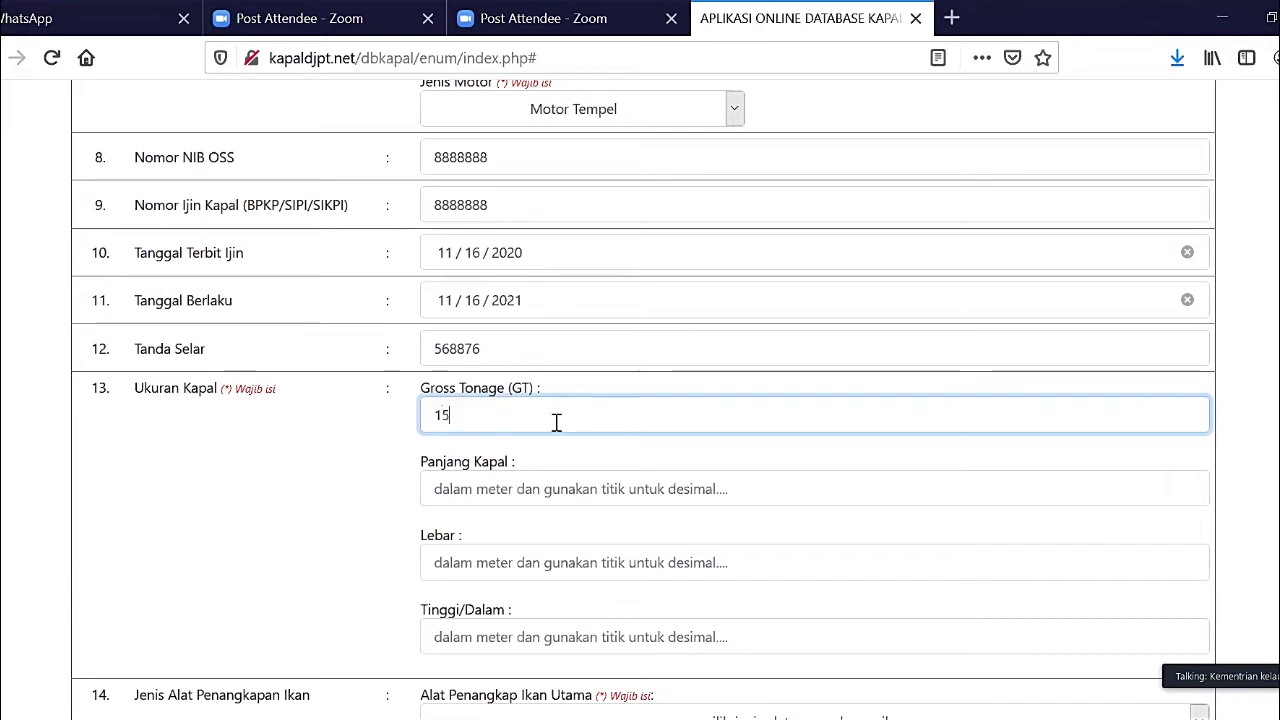
- Enter vessel length 16, Lebar 2.5 and Tinggi/Dalam 1.1
left_click(550, 492)
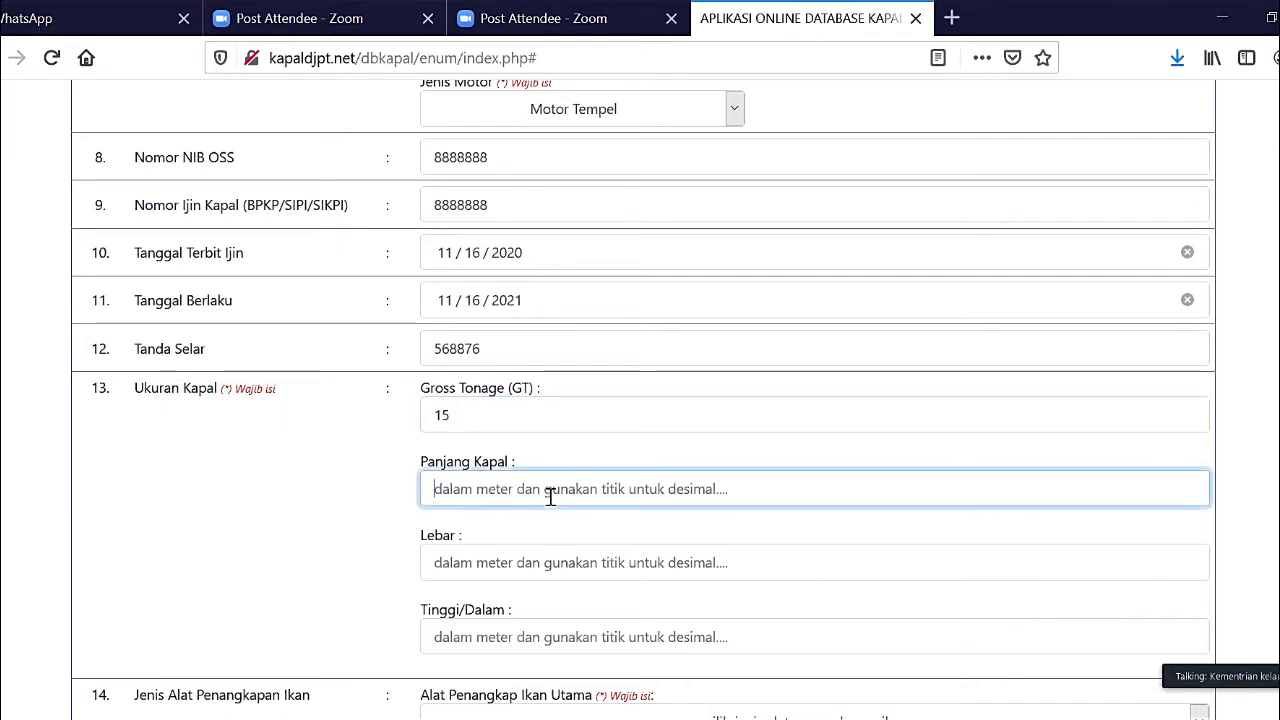
type("16")
key("Tab")
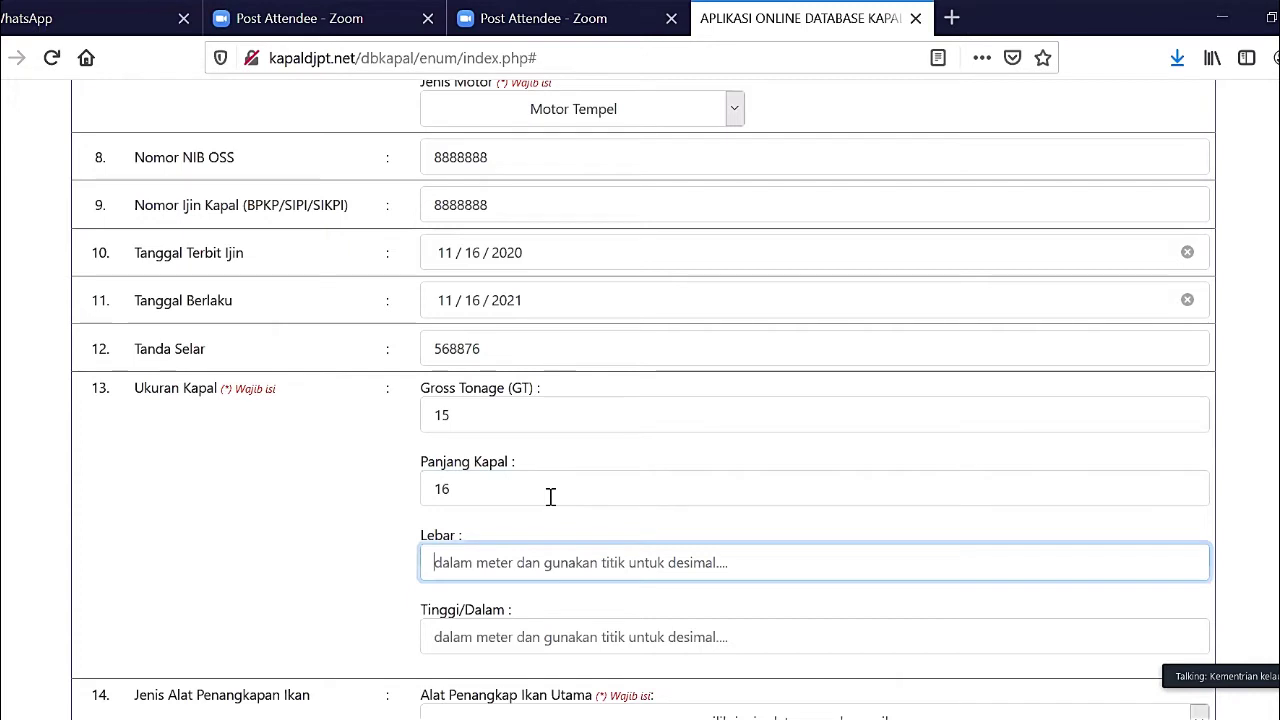
scroll(550, 497, "down", 2)
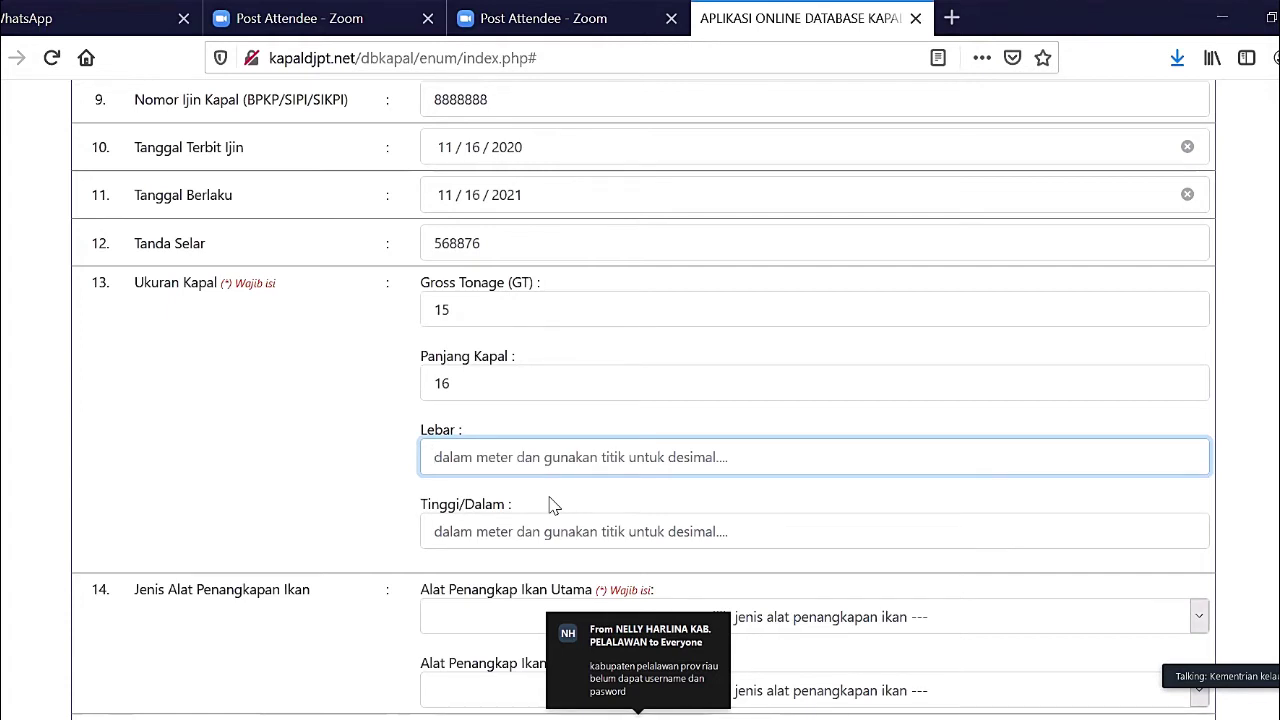
type("2.5")
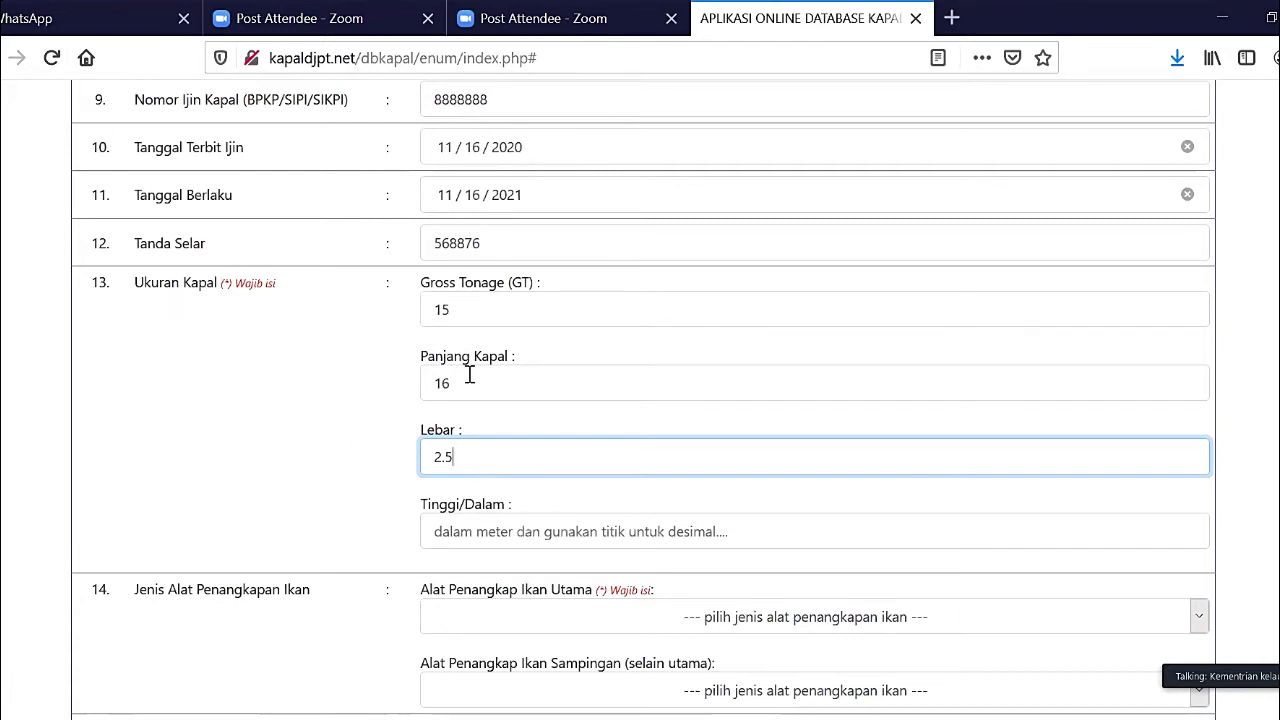
left_click(499, 533)
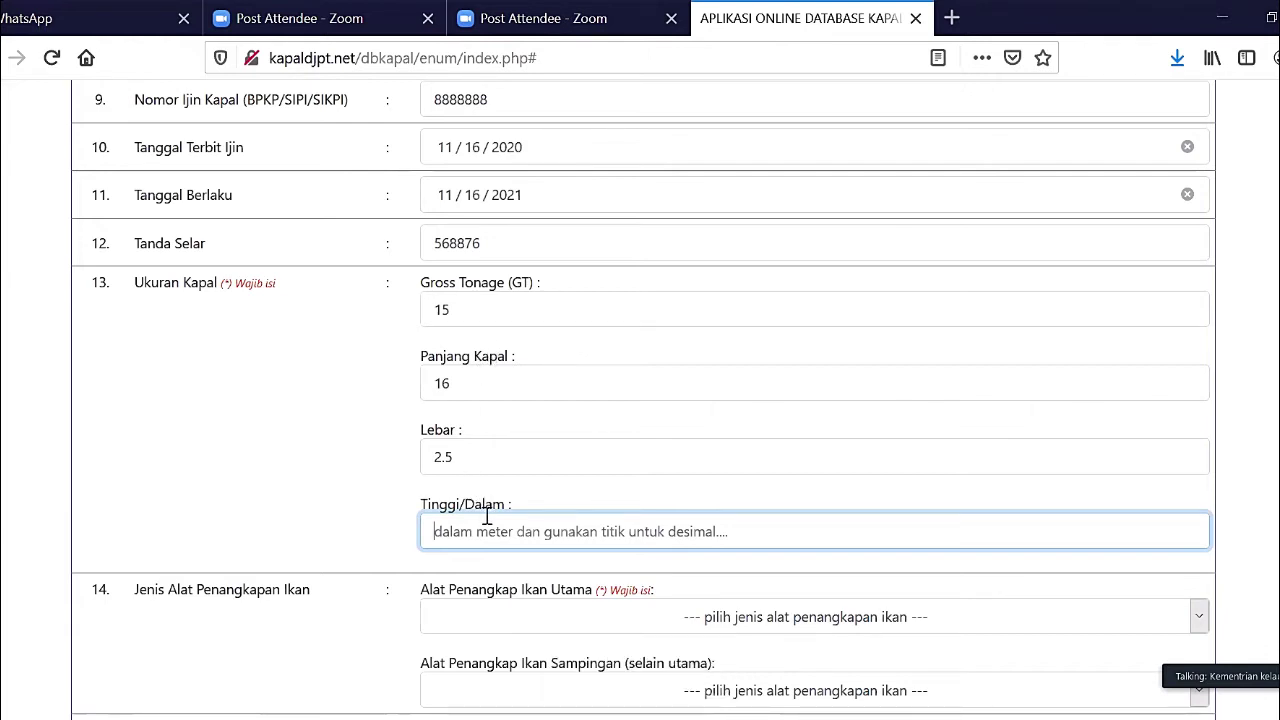
type("1")
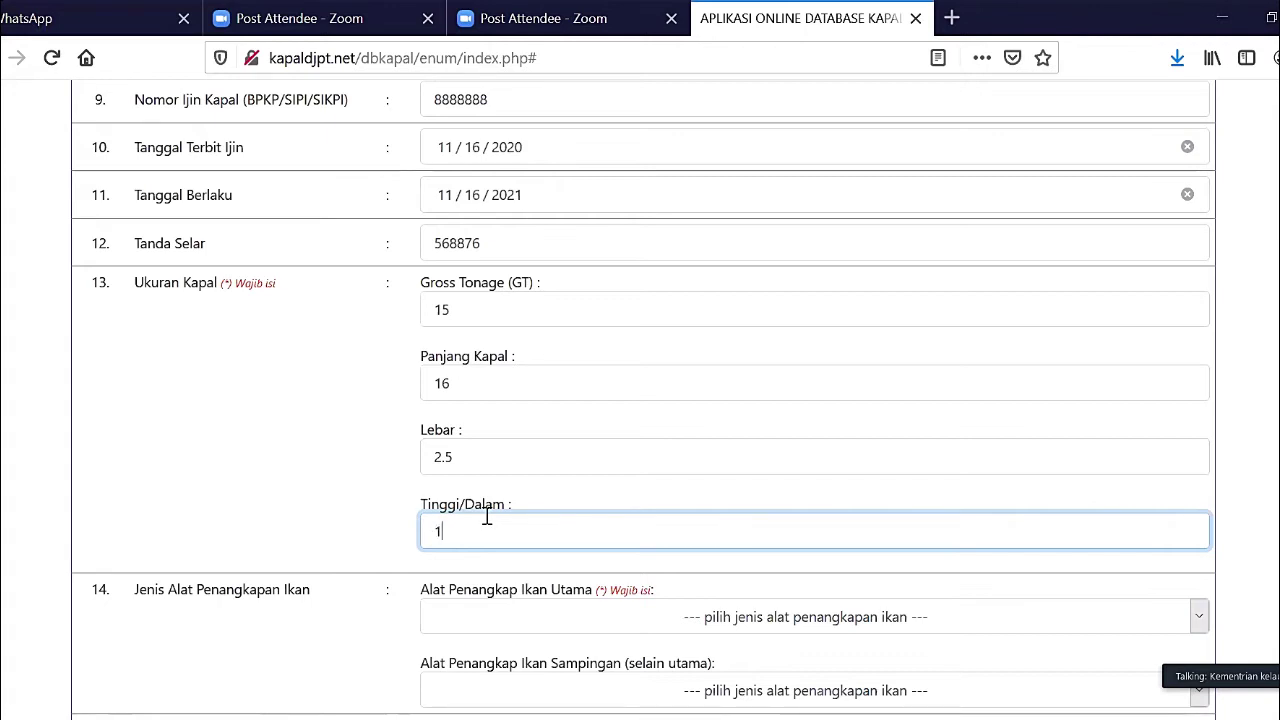
type(".1")
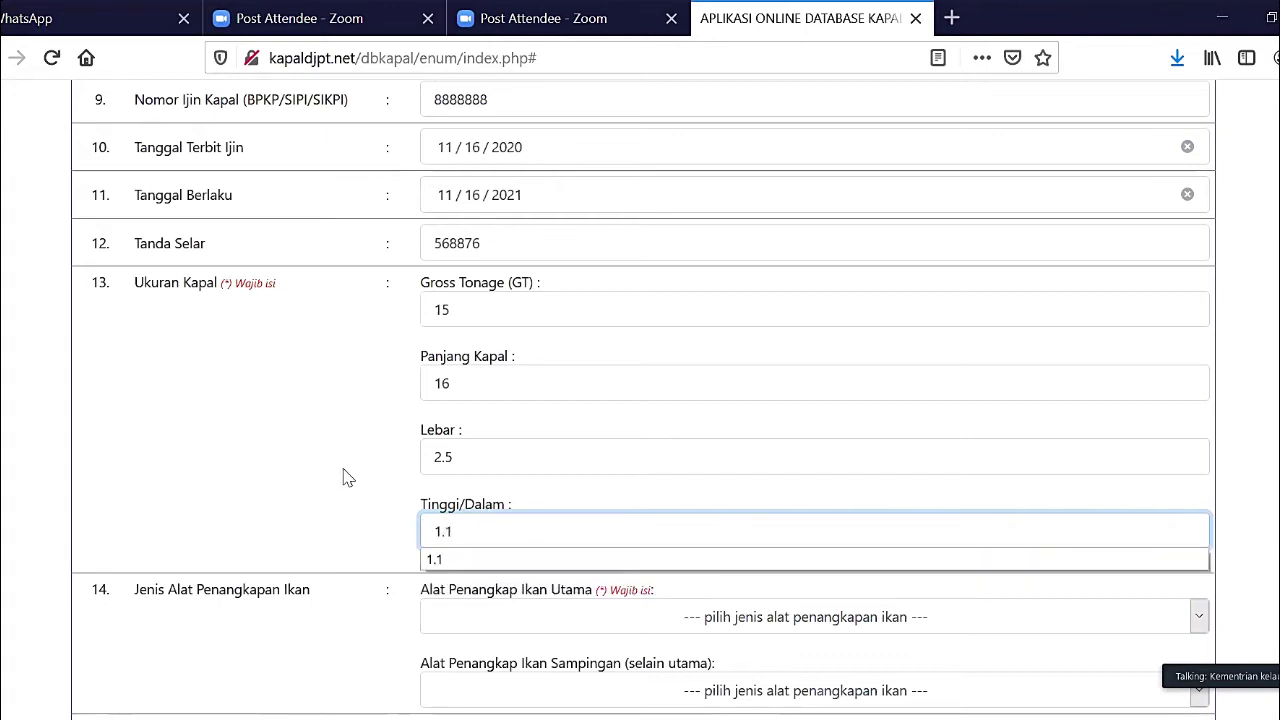
left_click(309, 477)
scroll(310, 477, "down", 1)
scroll(312, 478, "down", 2)
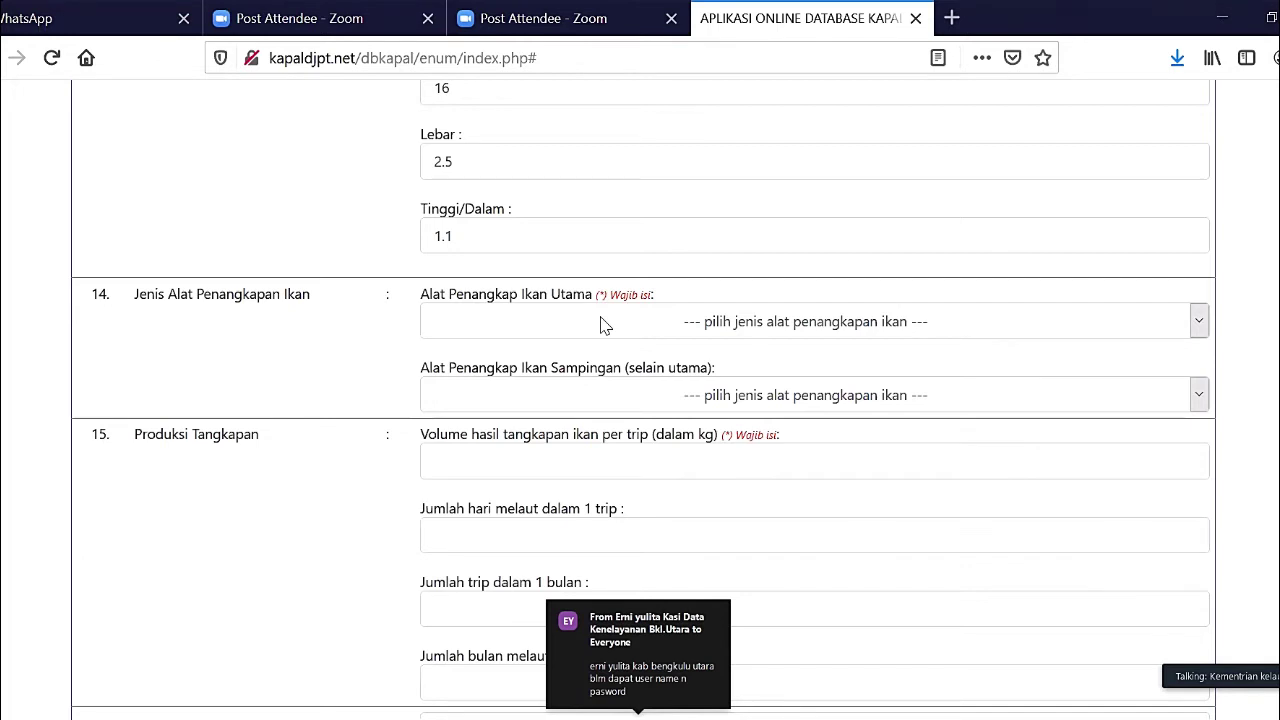
- Choose Pancing Ulur Non Tuna from the Alat Penangkap Ikan Utama list
left_click(603, 322)
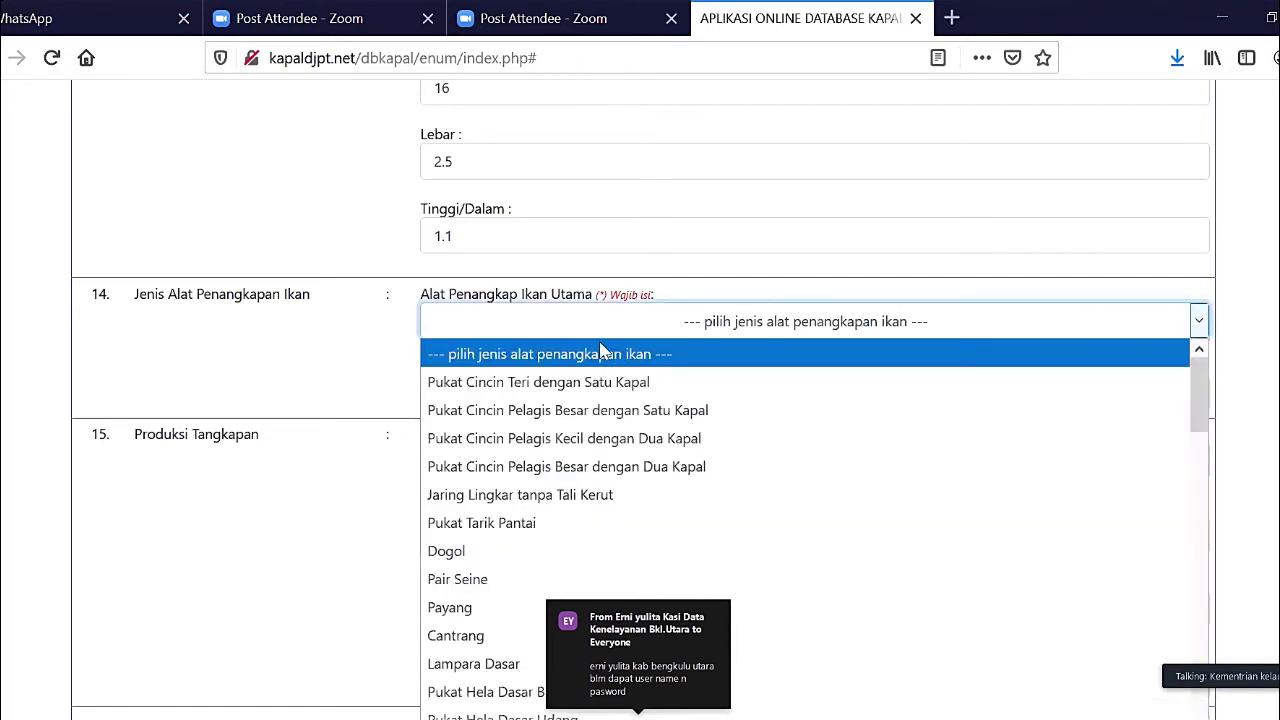
scroll(605, 497, "down", 15)
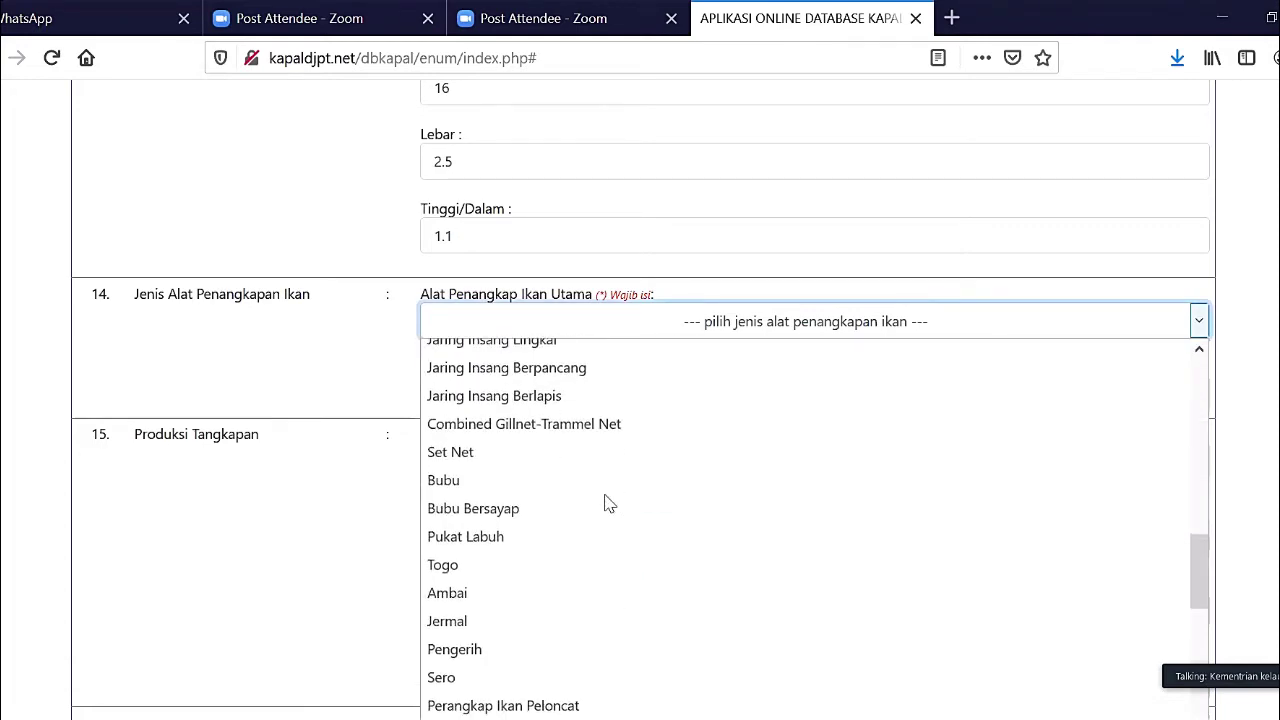
scroll(606, 503, "down", 5)
scroll(606, 503, "up", 6)
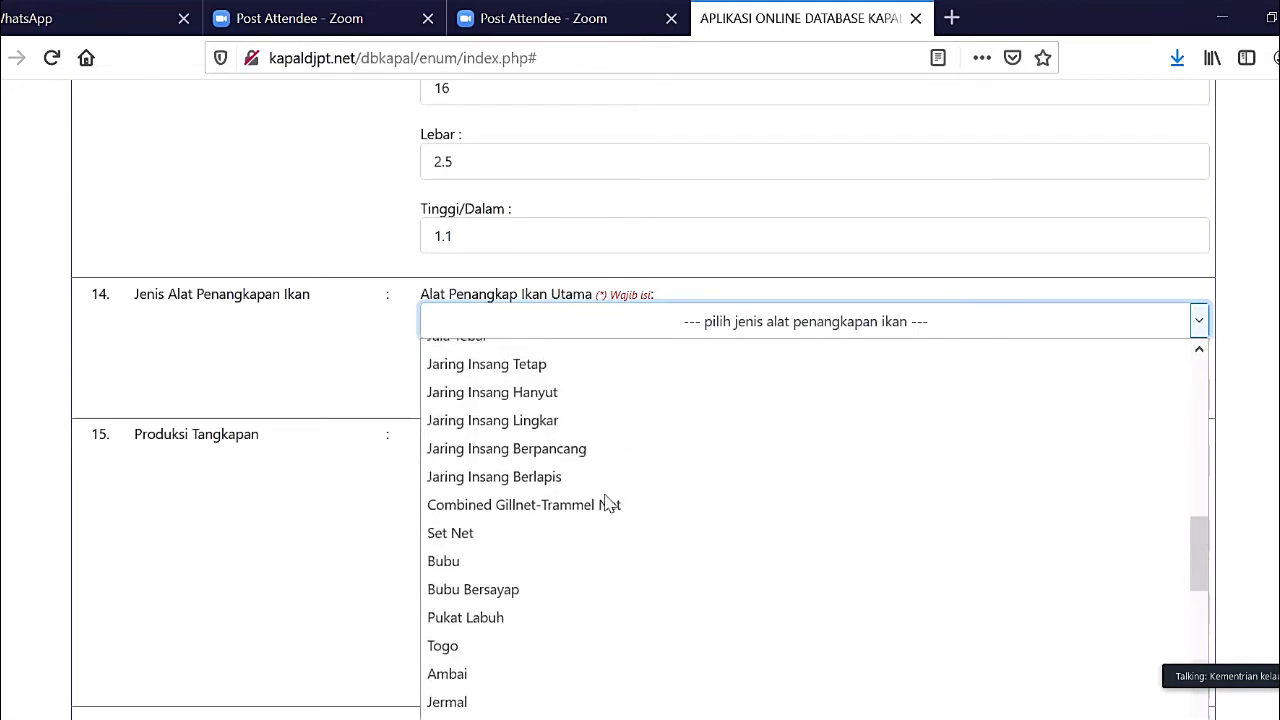
scroll(608, 503, "up", 4)
scroll(608, 503, "up", 4)
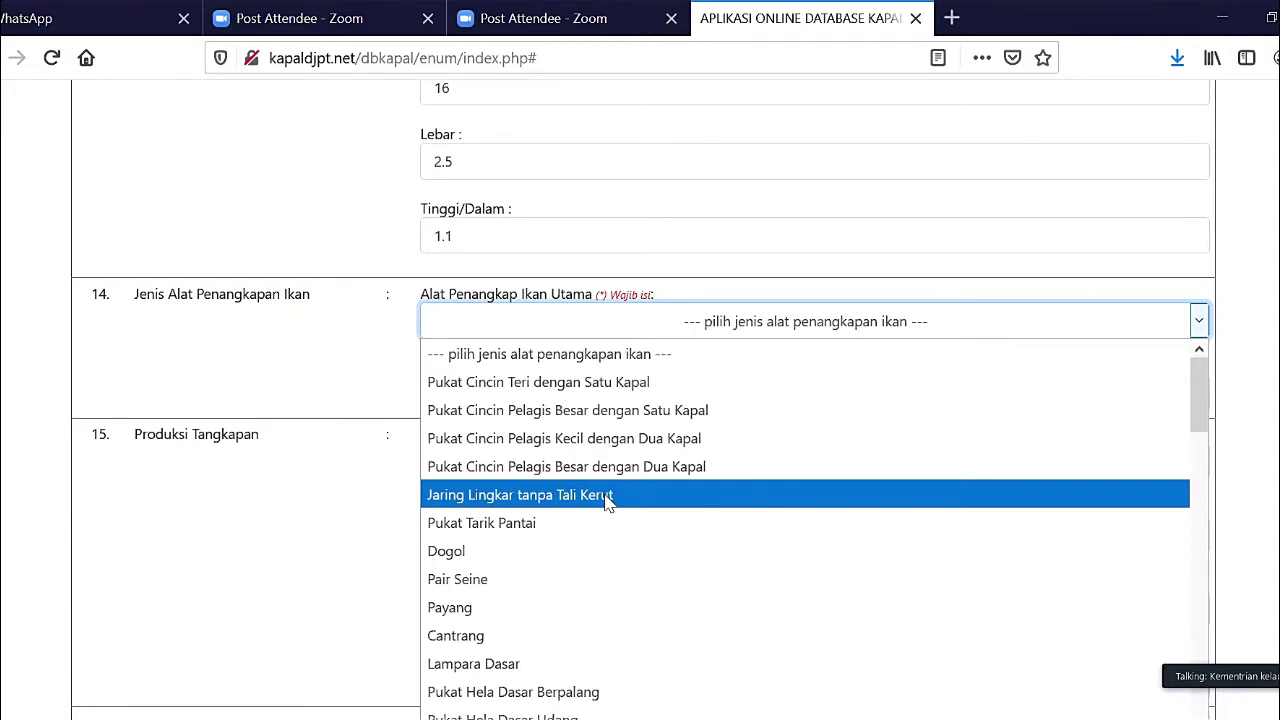
scroll(608, 503, "down", 5)
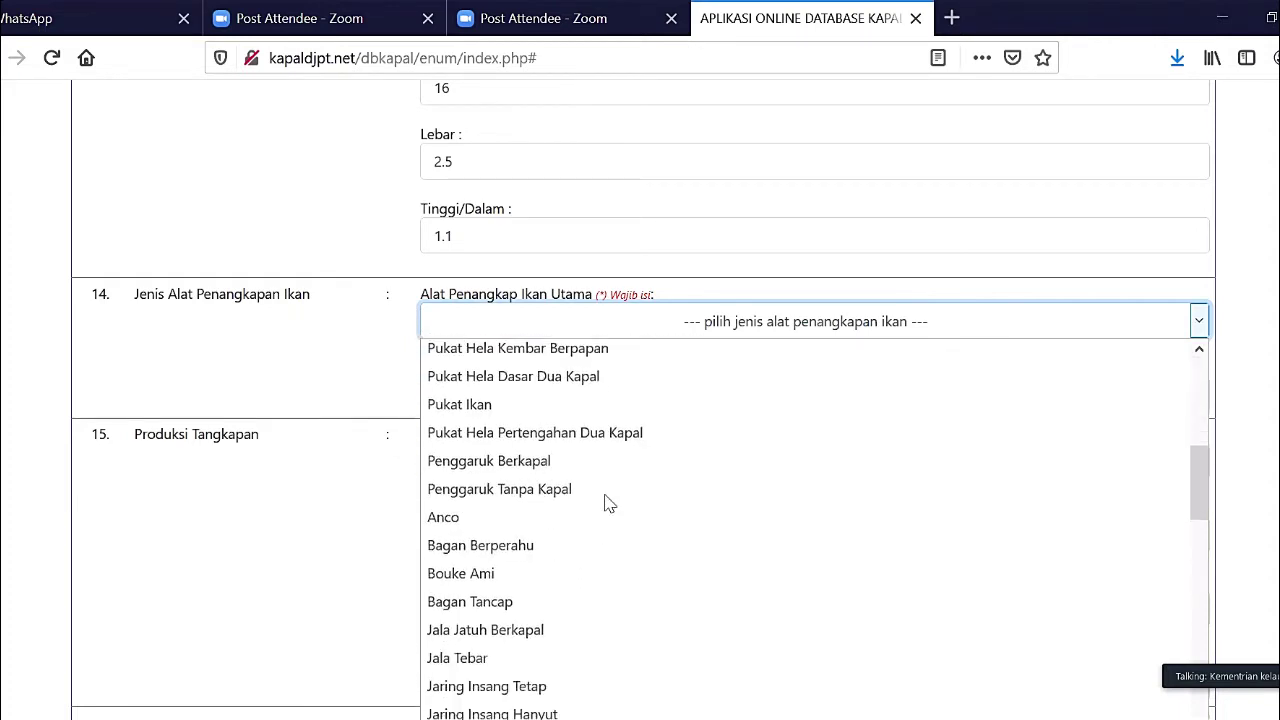
scroll(608, 503, "down", 4)
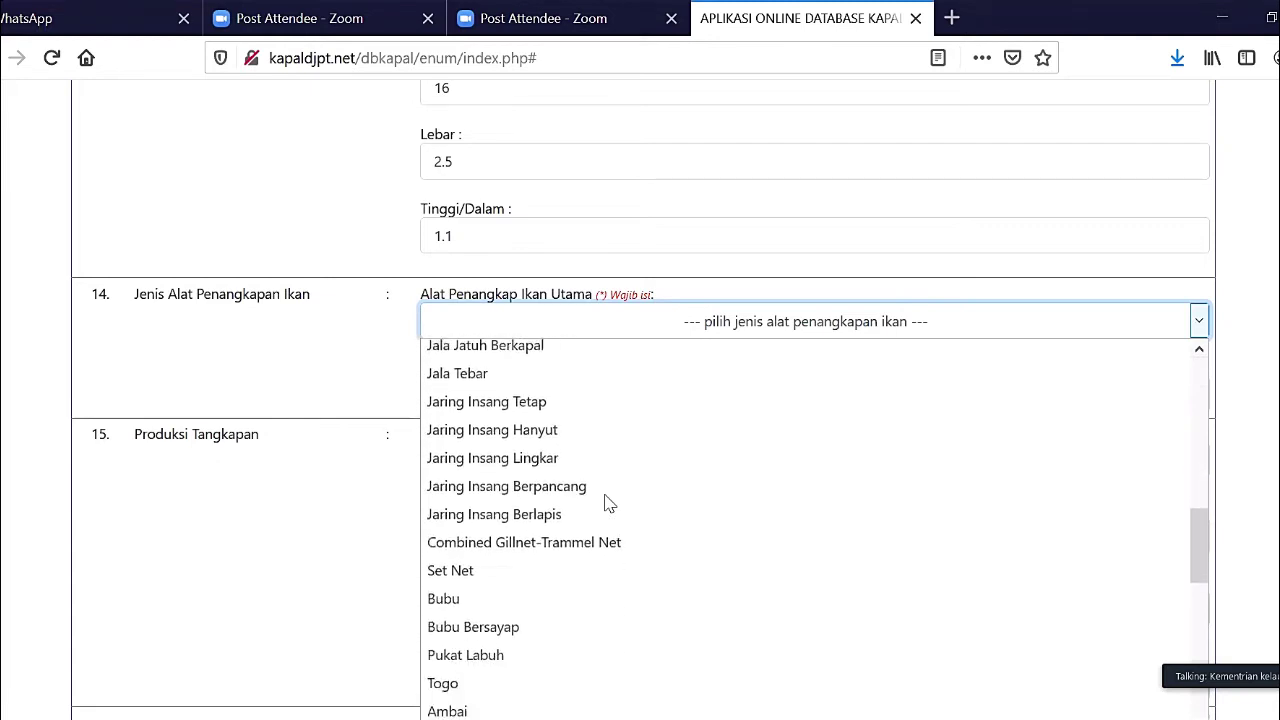
scroll(608, 503, "down", 2)
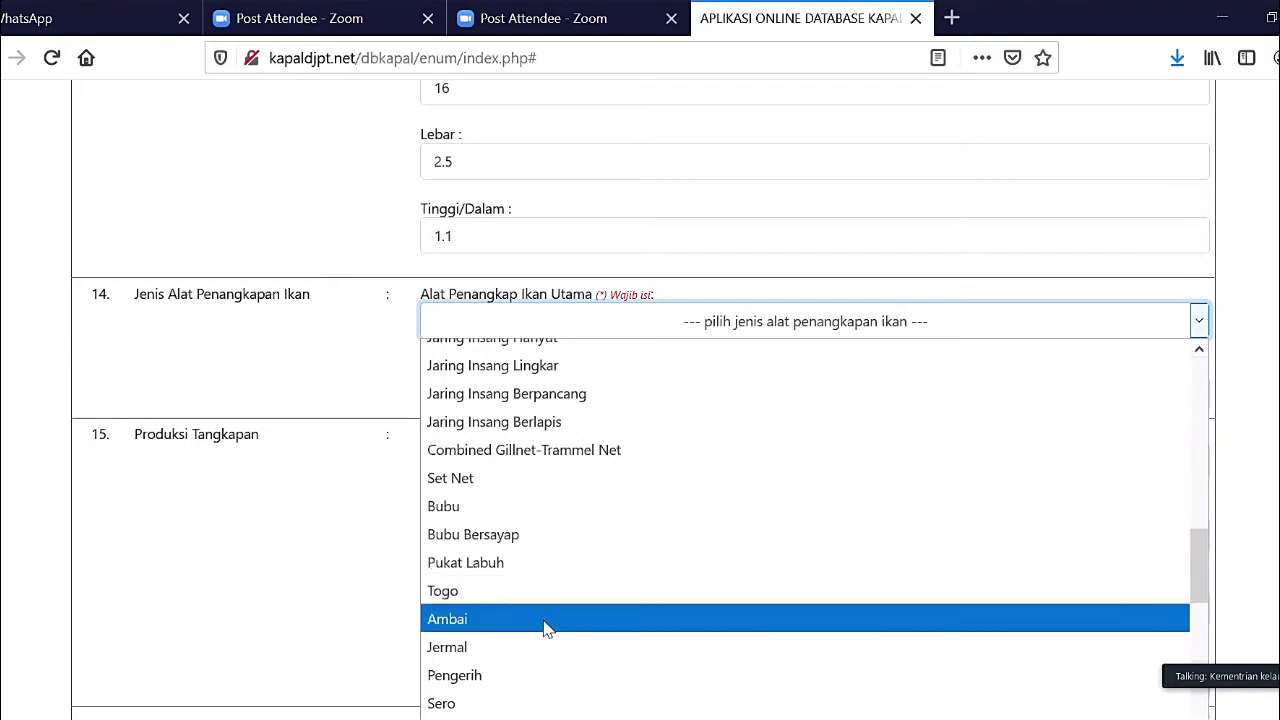
scroll(543, 622, "down", 3)
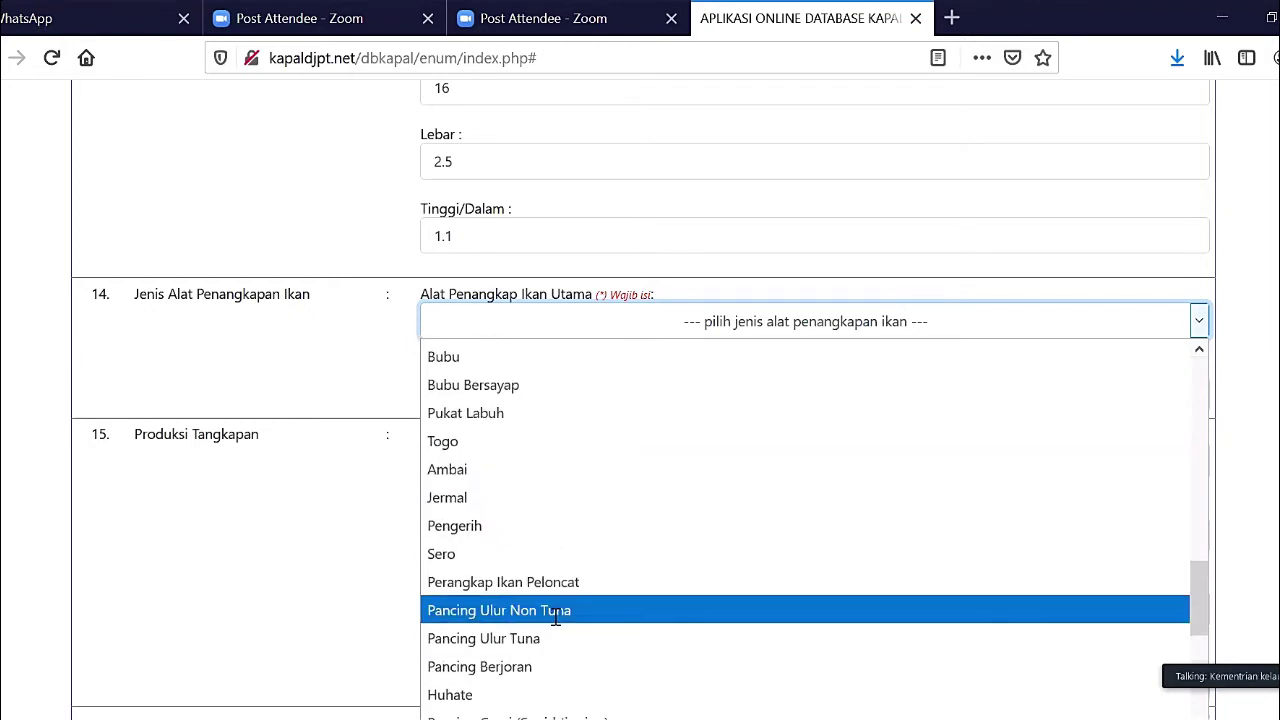
left_click(556, 610)
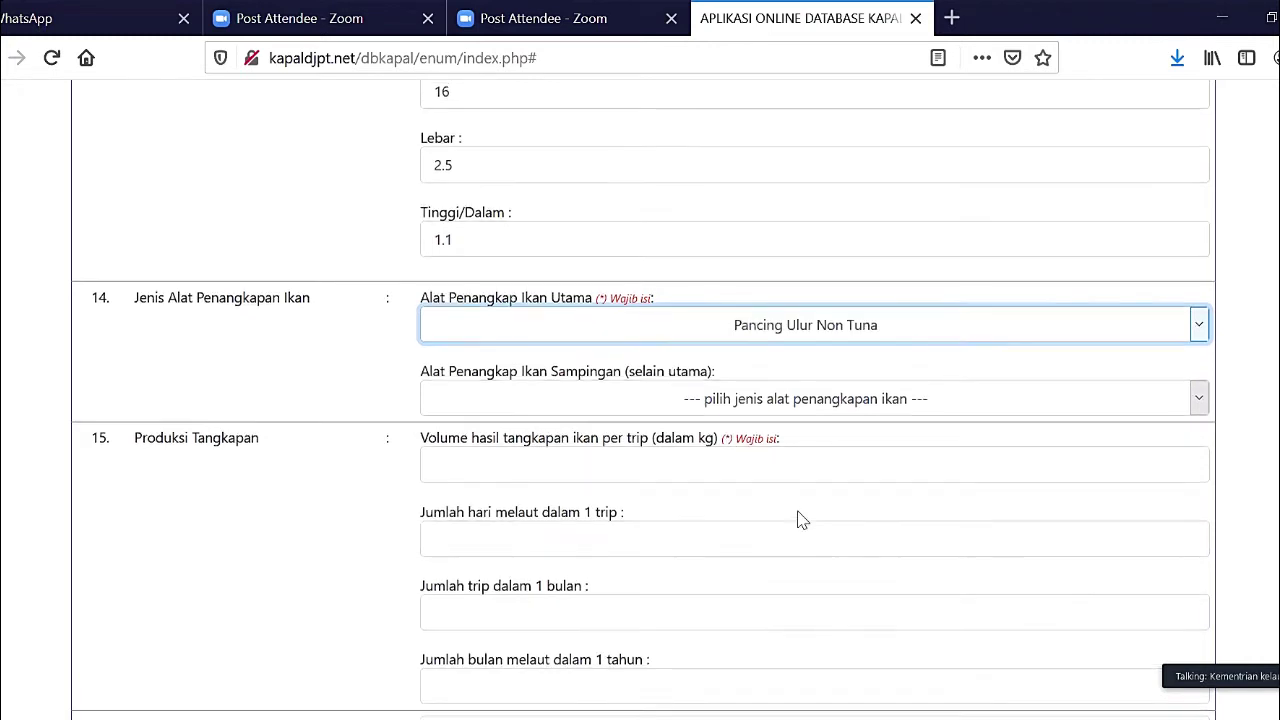
scroll(800, 520, "up", 3)
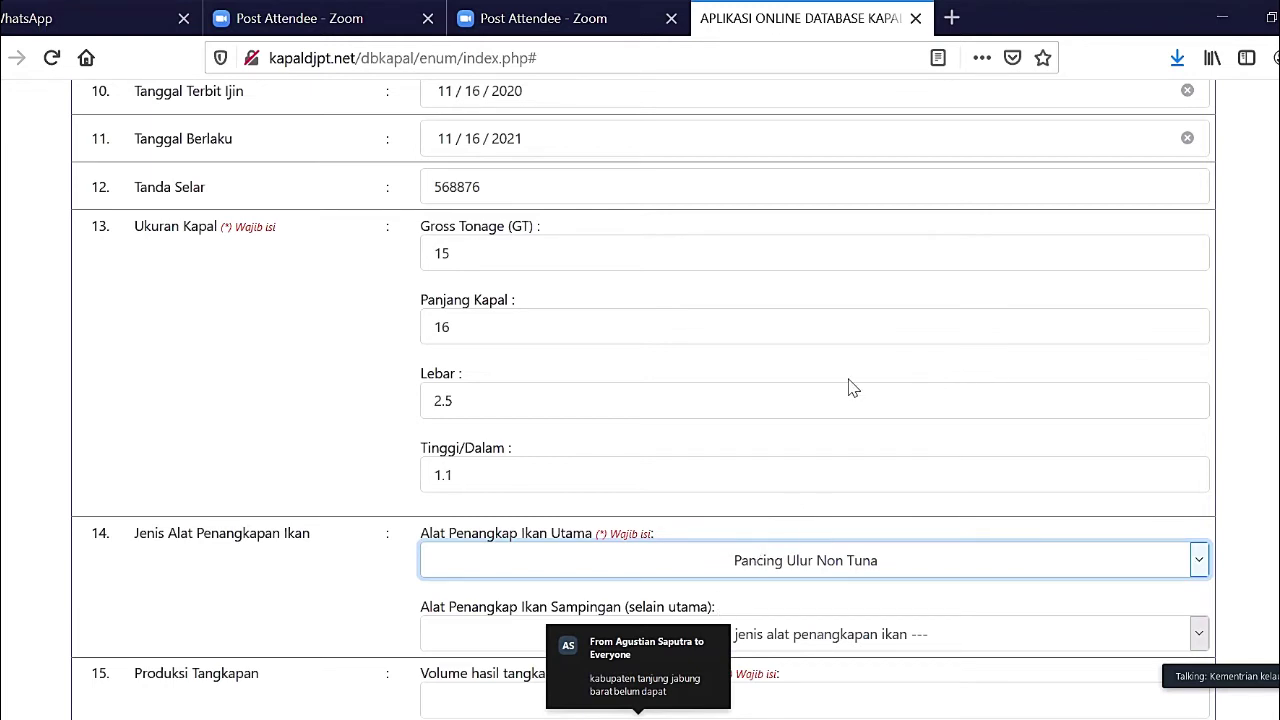
left_click(740, 163)
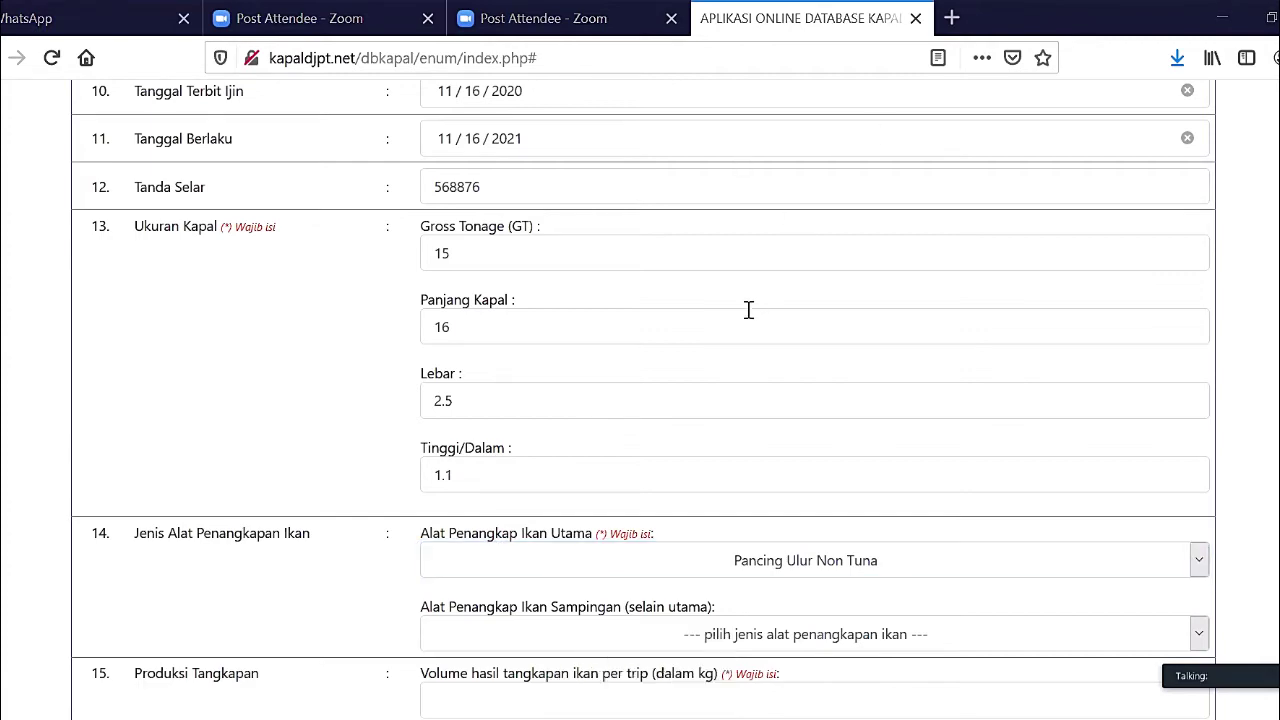
scroll(748, 310, "down", 4)
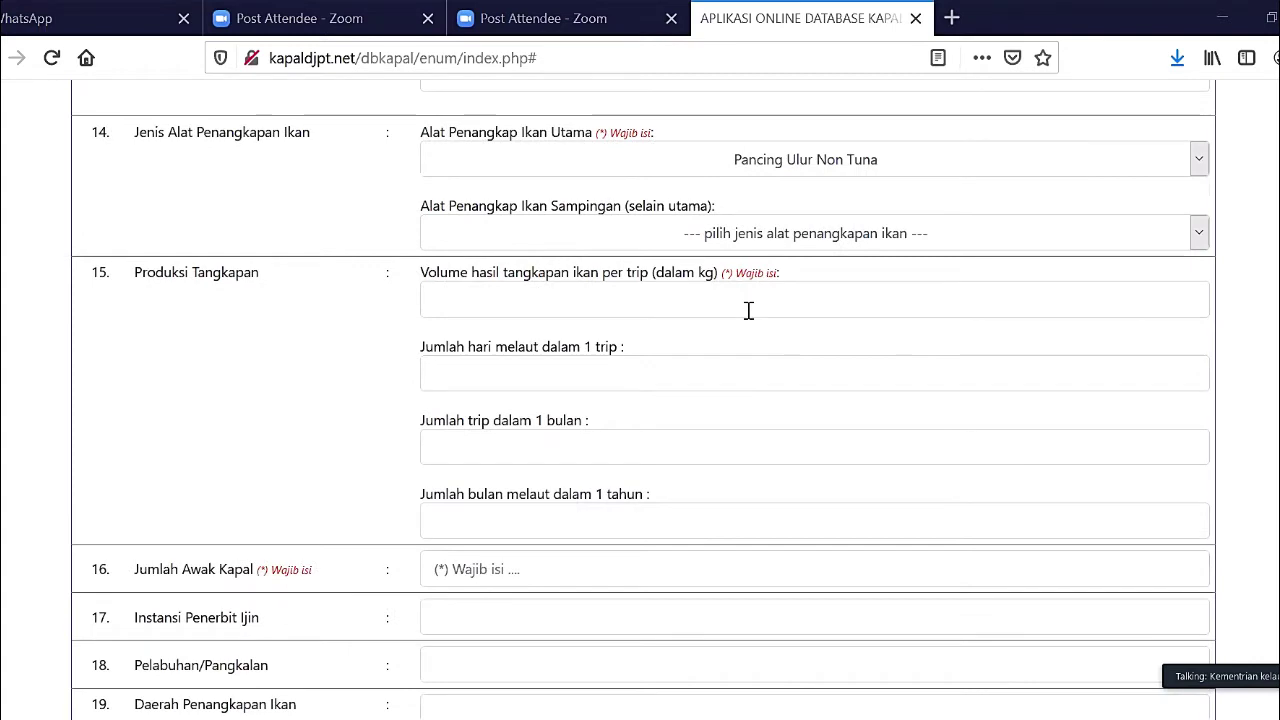
scroll(748, 310, "down", 1)
scroll(748, 310, "down", 1)
scroll(749, 317, "up", 2)
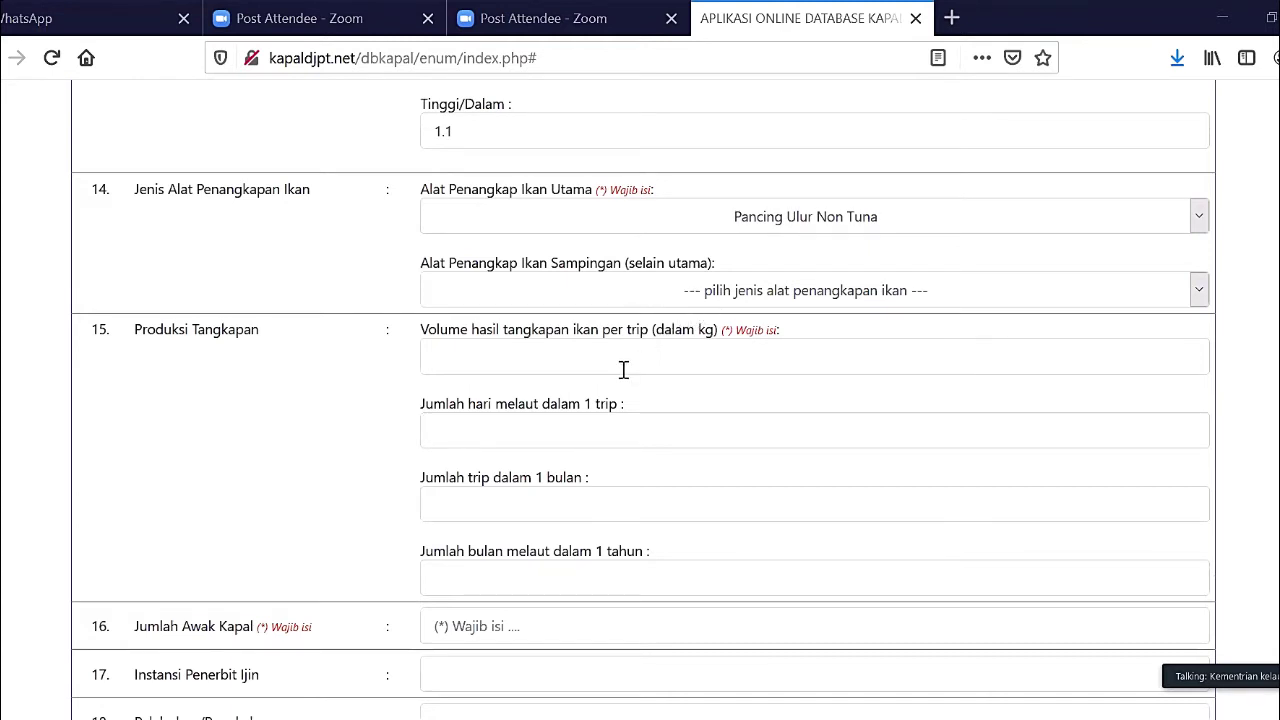
scroll(623, 370, "down", 1)
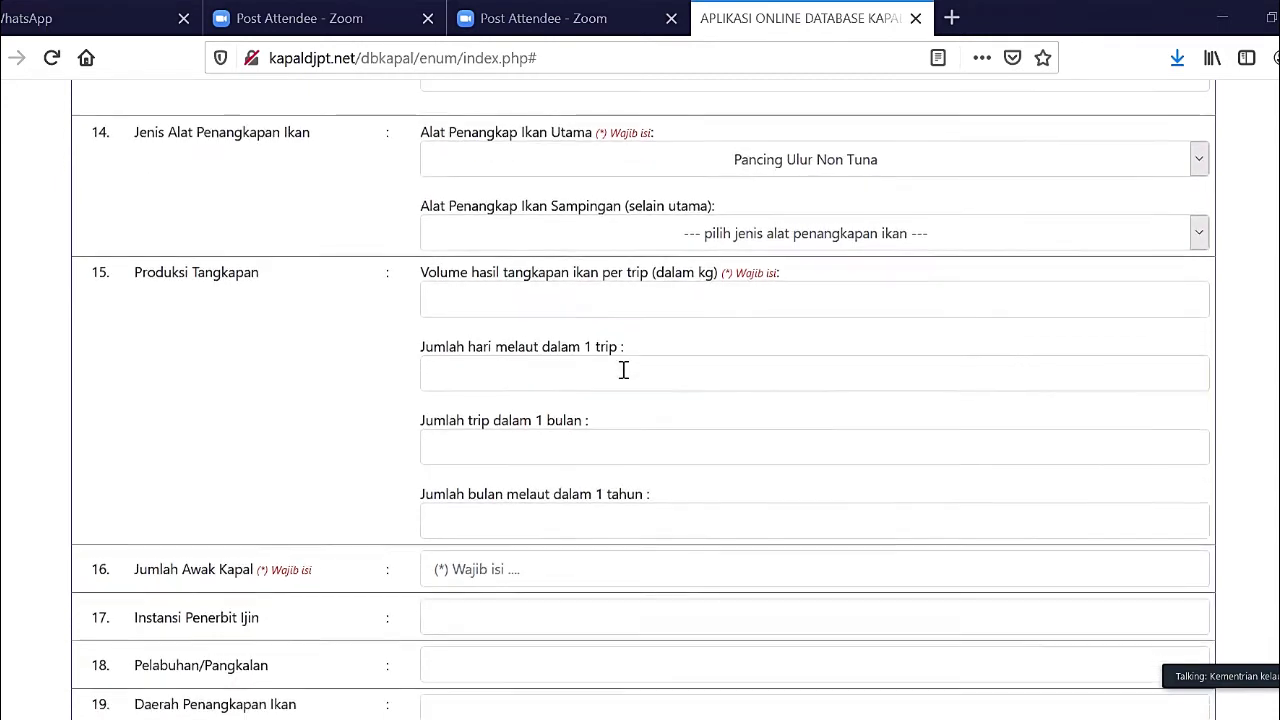
- Enter 20 kg in the catch volume per trip field
left_click(585, 307)
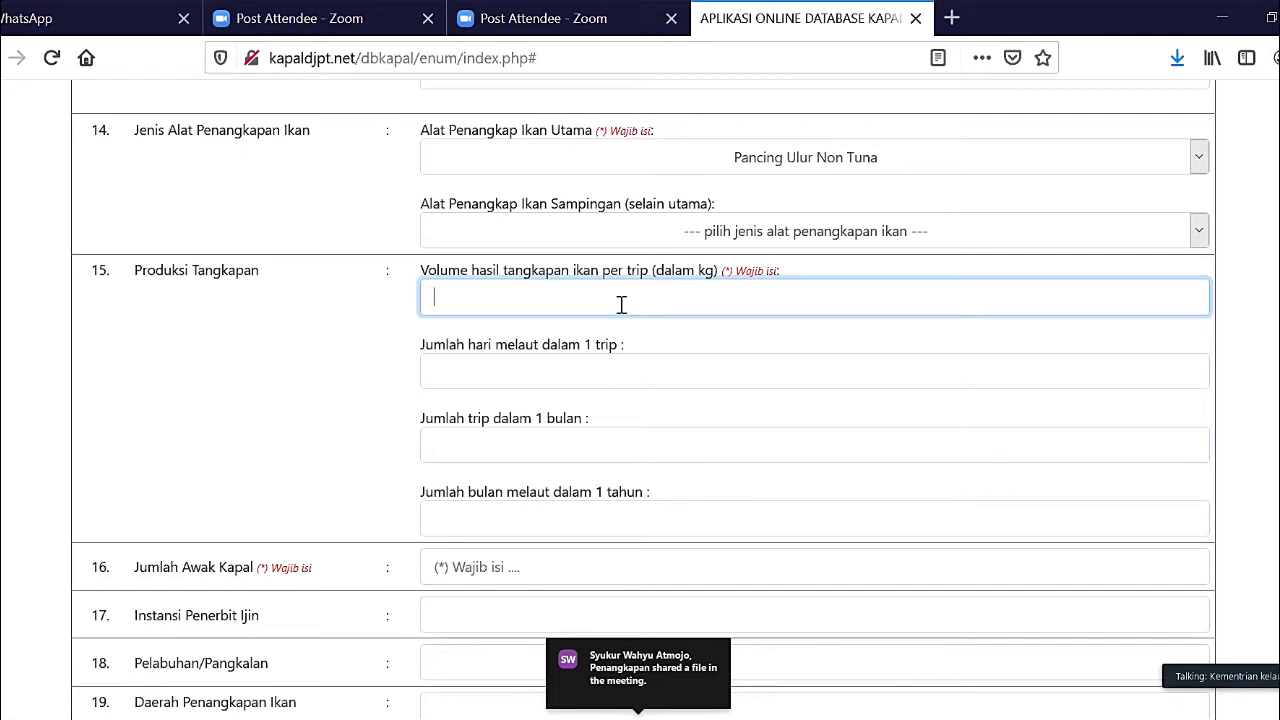
type("20")
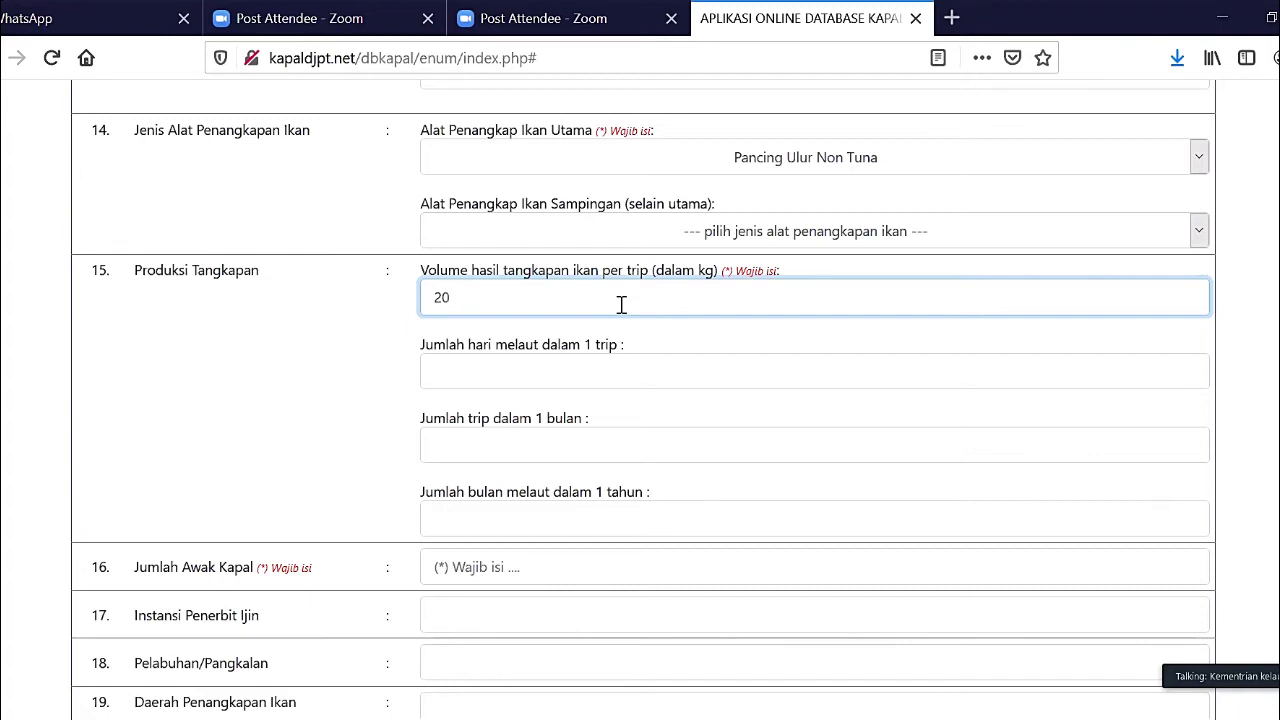
key("Tab")
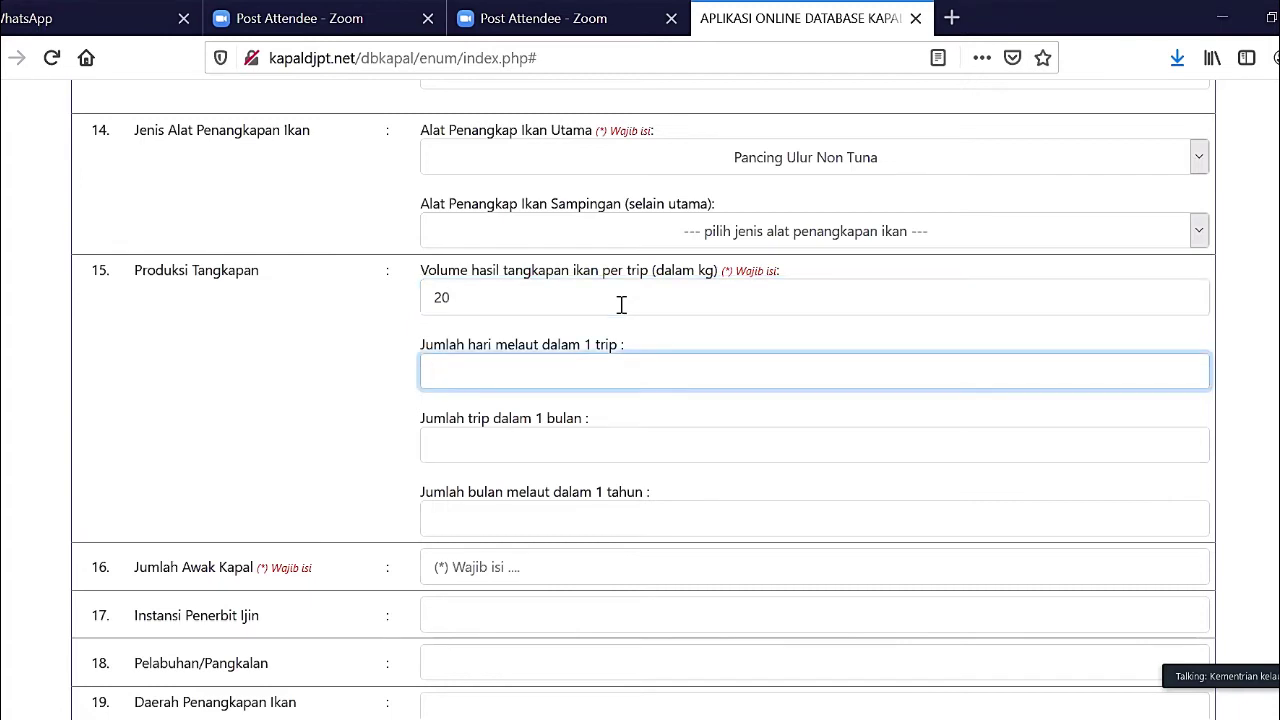
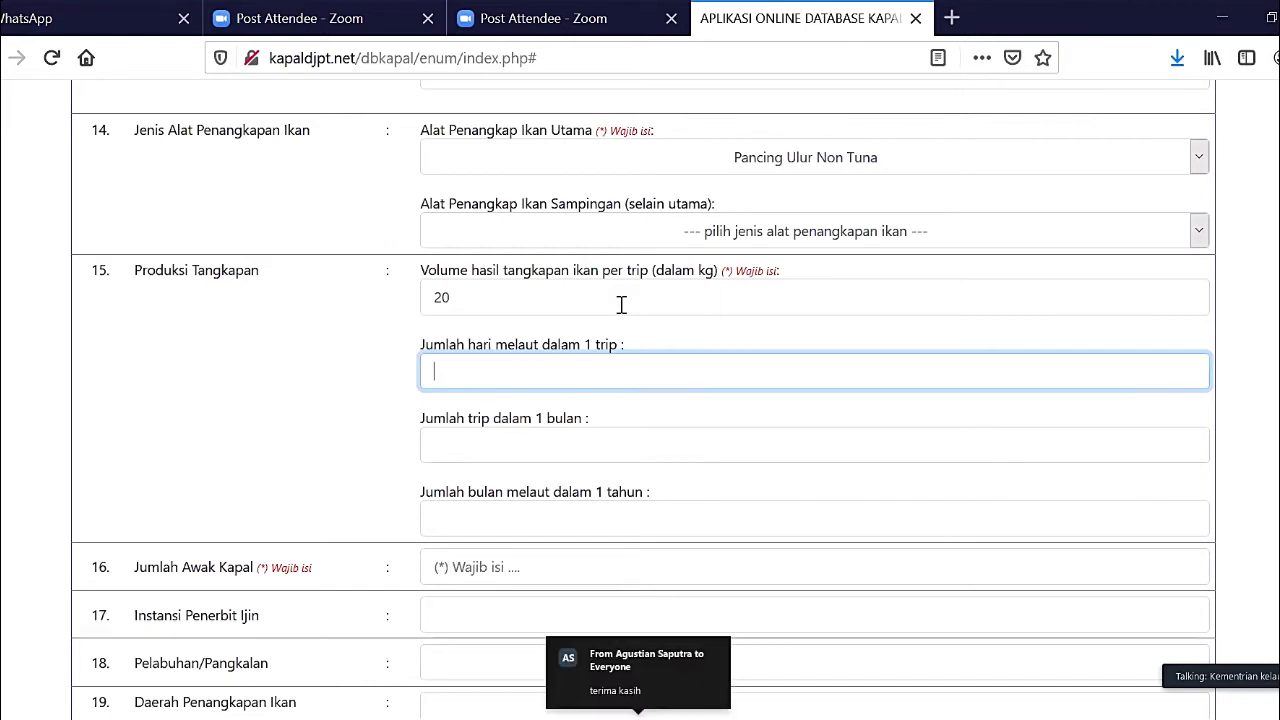
- Fill in the catch production fields: 1 day per trip, 20 trips/month, 10 months/year
type("1")
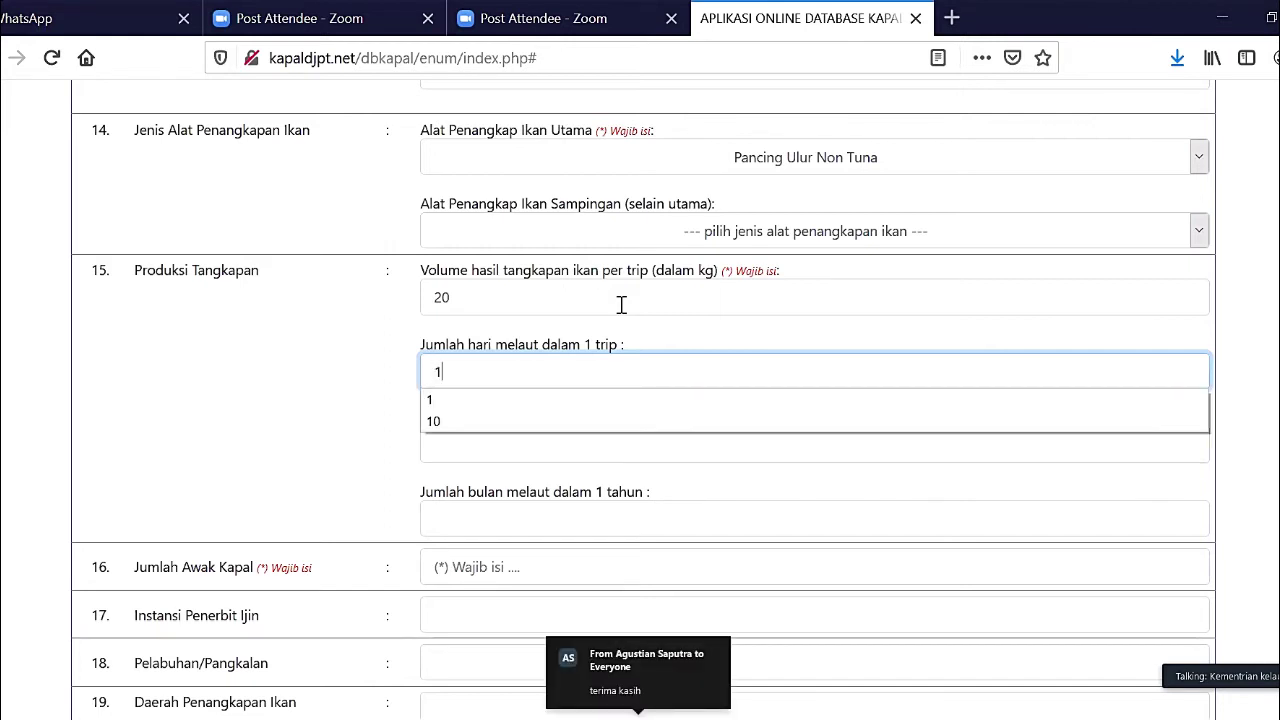
key("Tab")
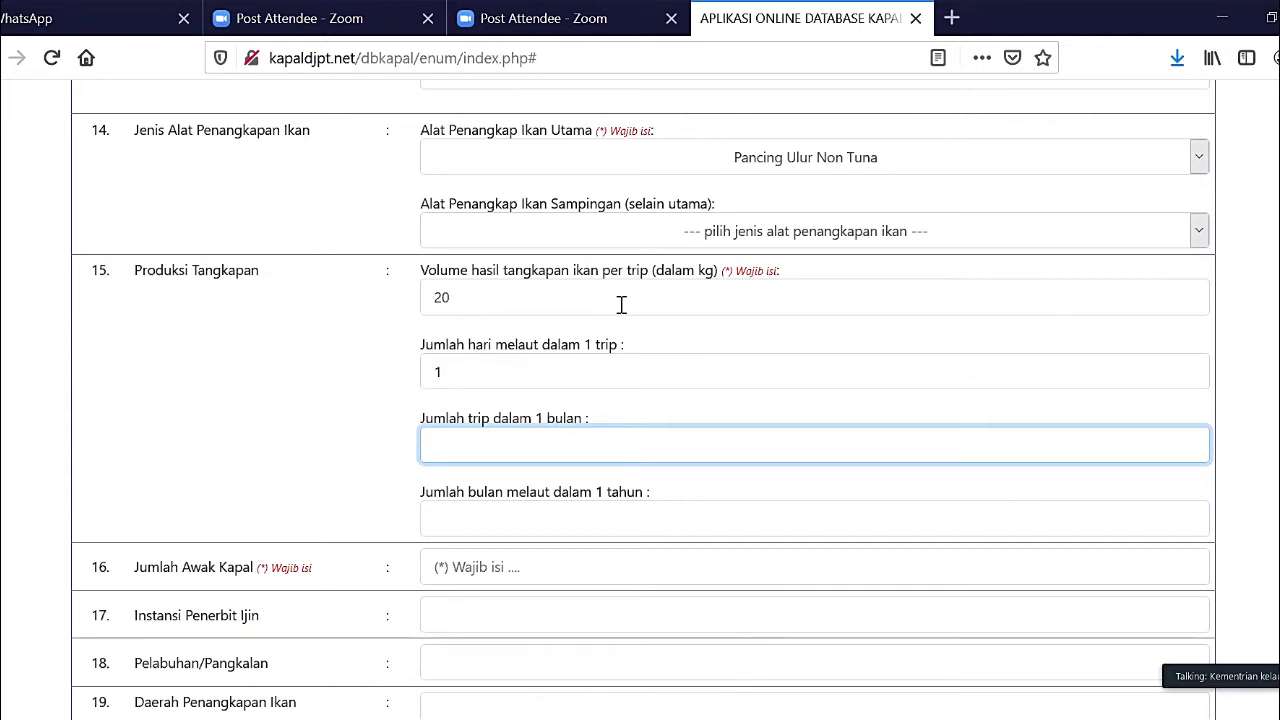
type("20")
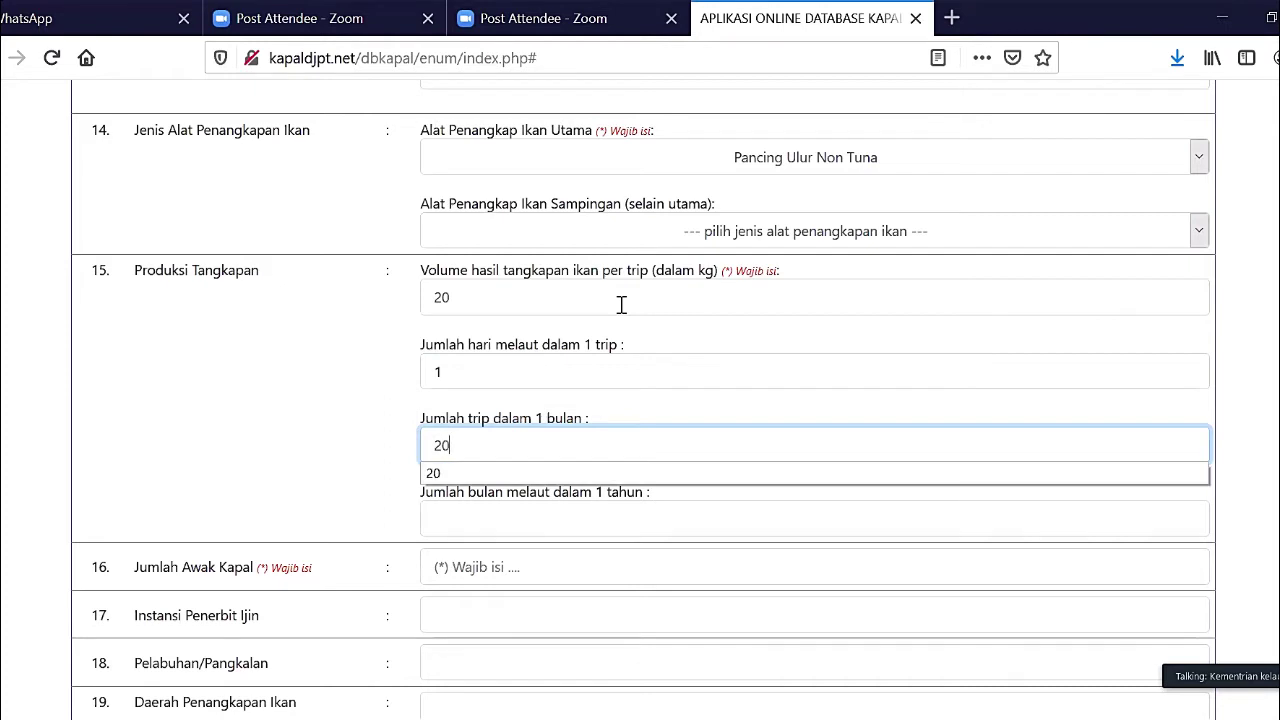
key("Tab")
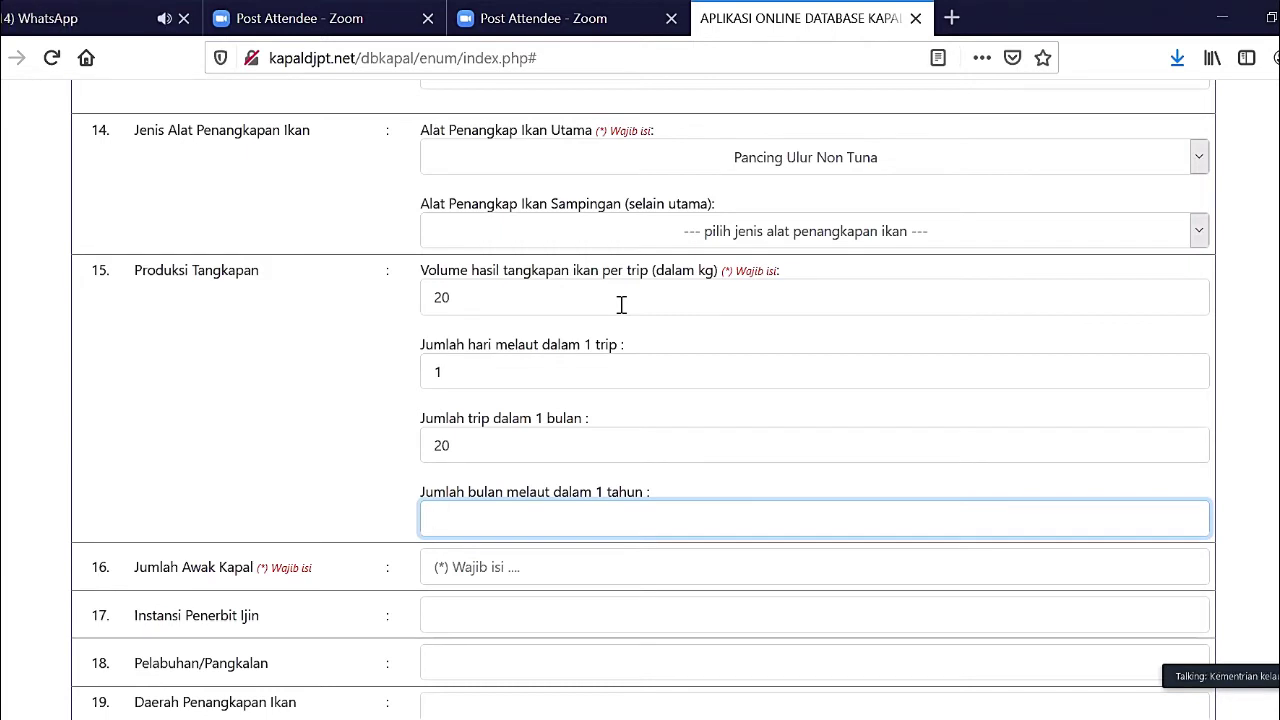
type("10")
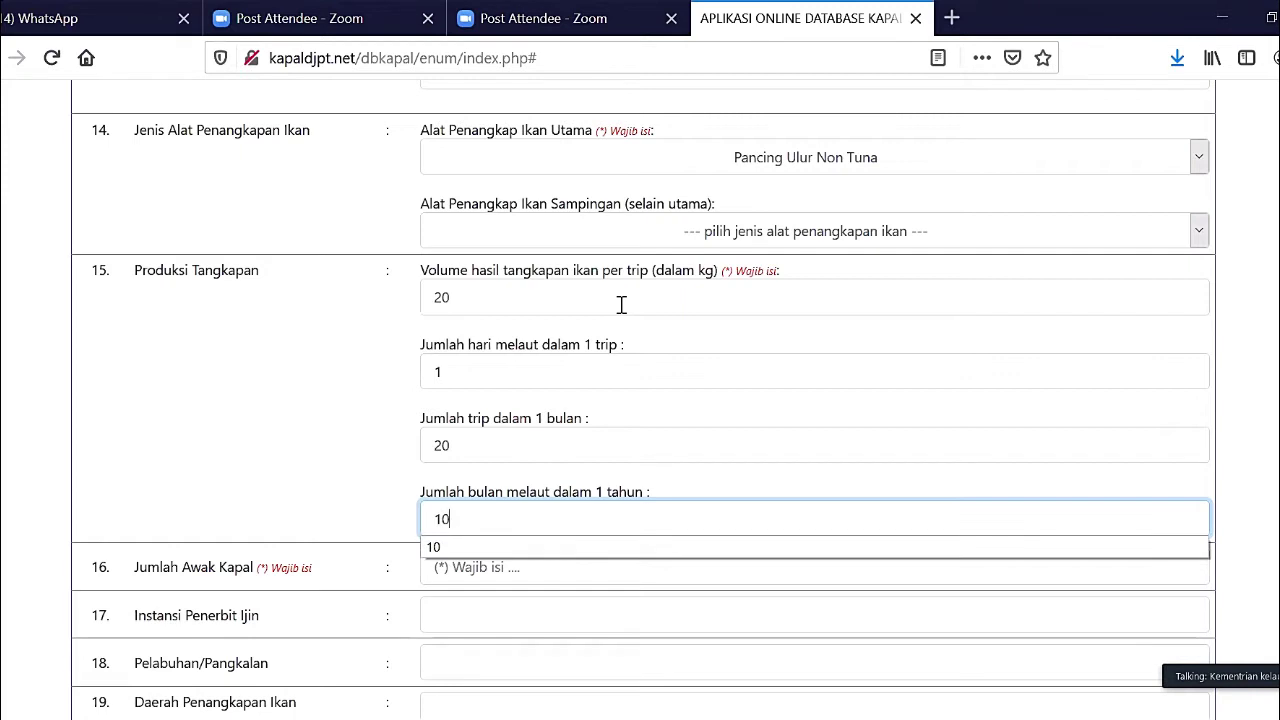
key("Tab")
scroll(621, 304, "down", 3)
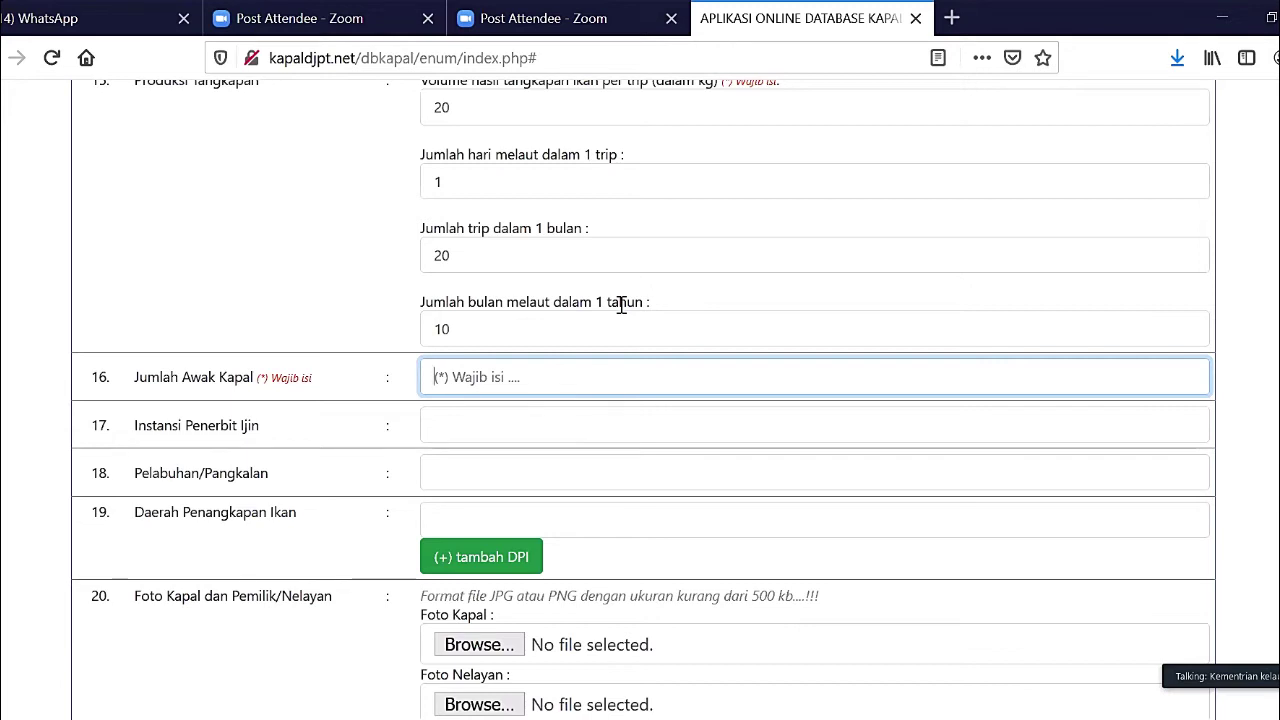
- Enter a crew of 3 and 'Dinas Perikanan Simeulue' as the permit-issuing agency
type("3")
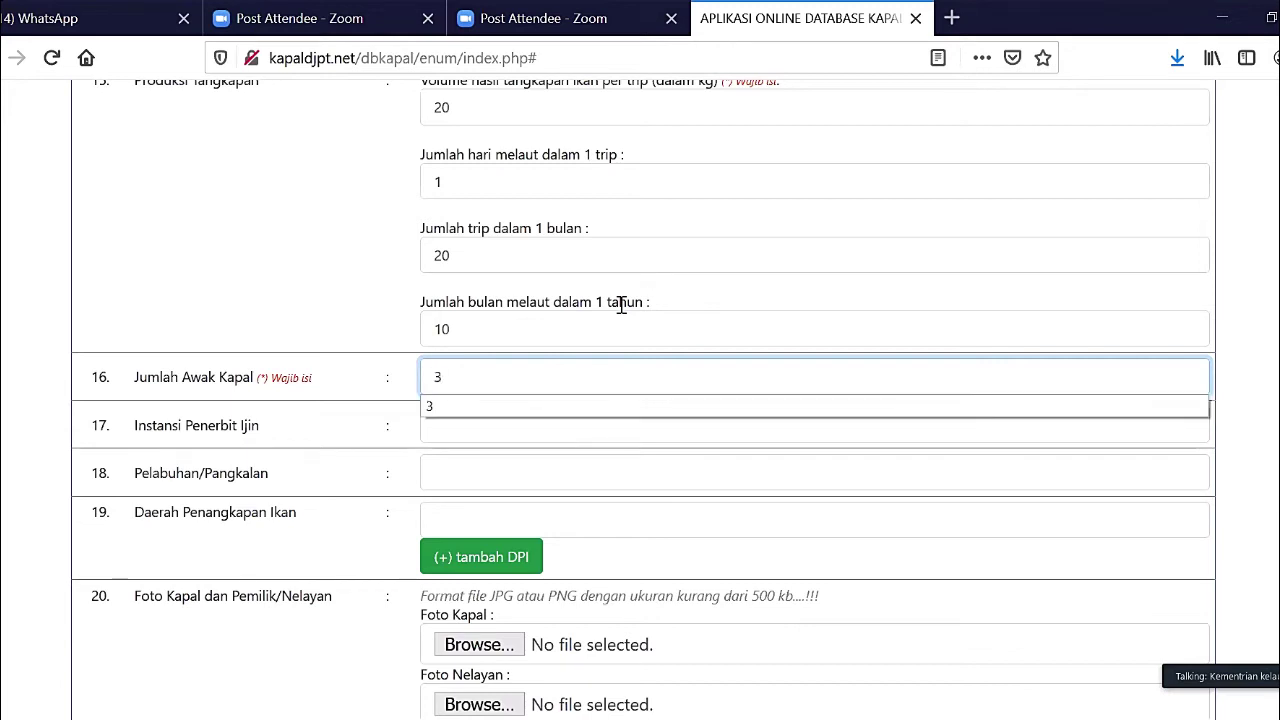
key("Tab")
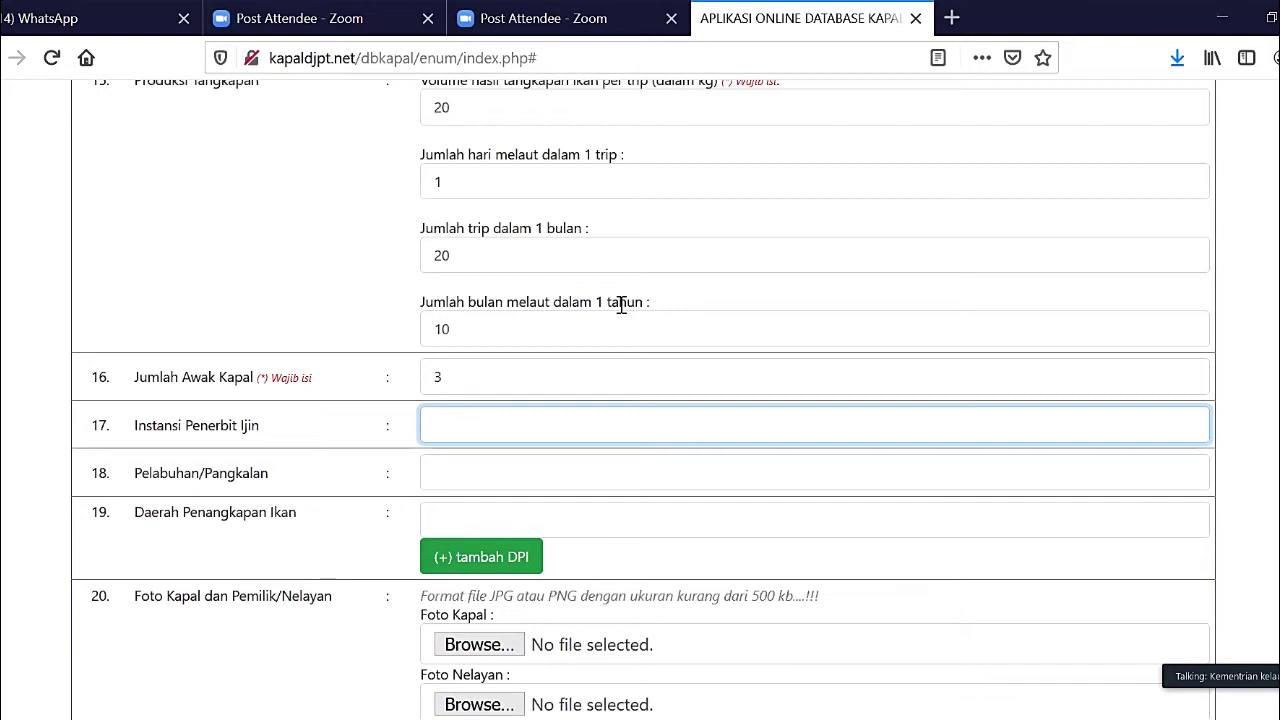
type("Dinas Perikanan ")
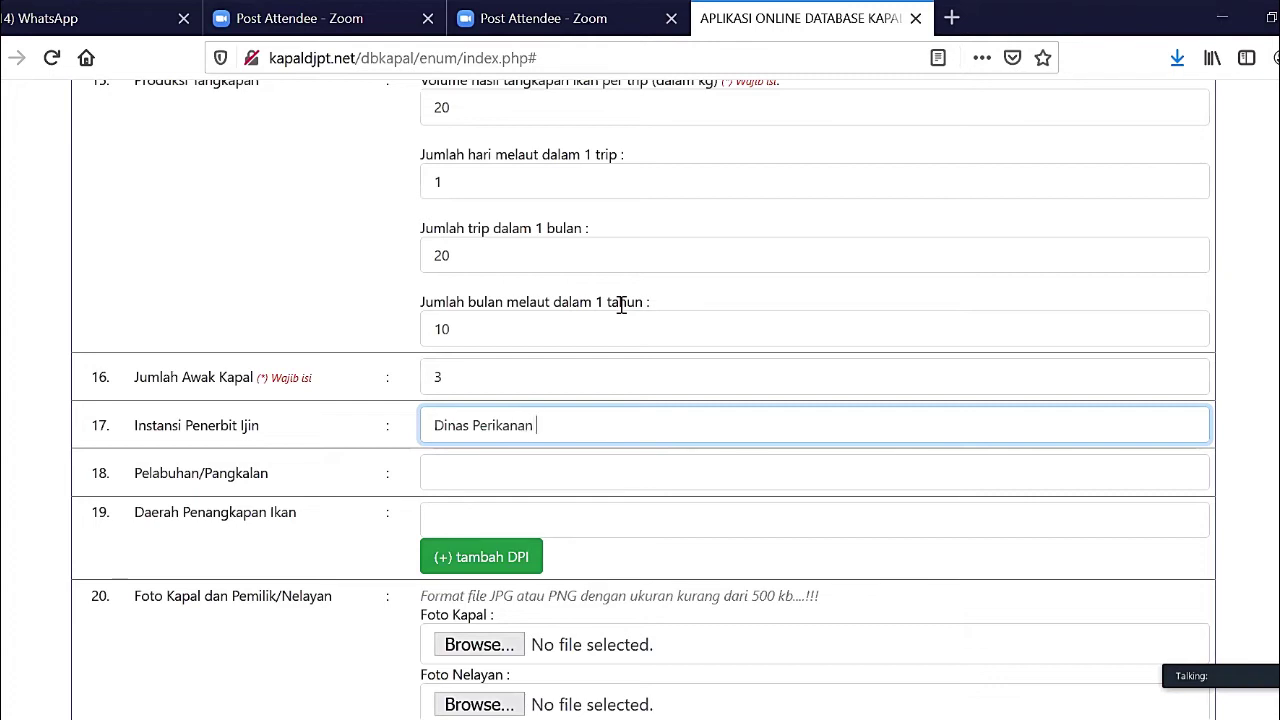
type("Sim")
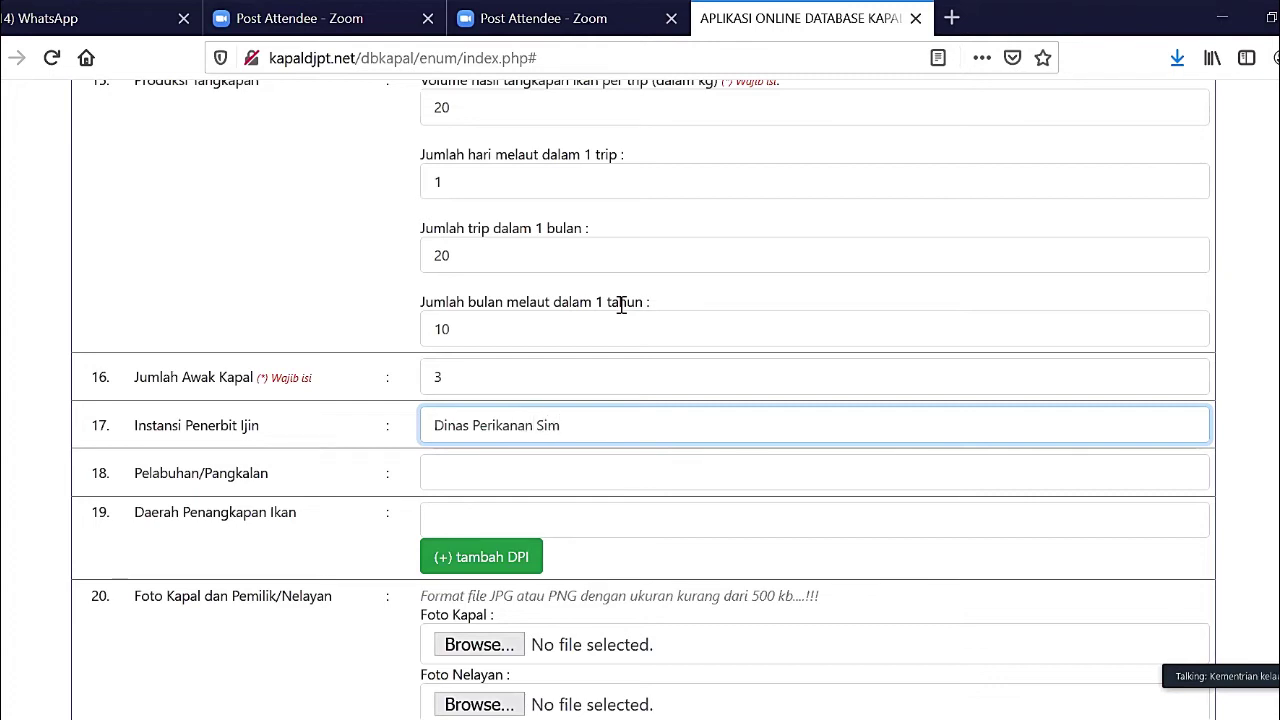
type("eulue")
scroll(621, 305, "down", 2)
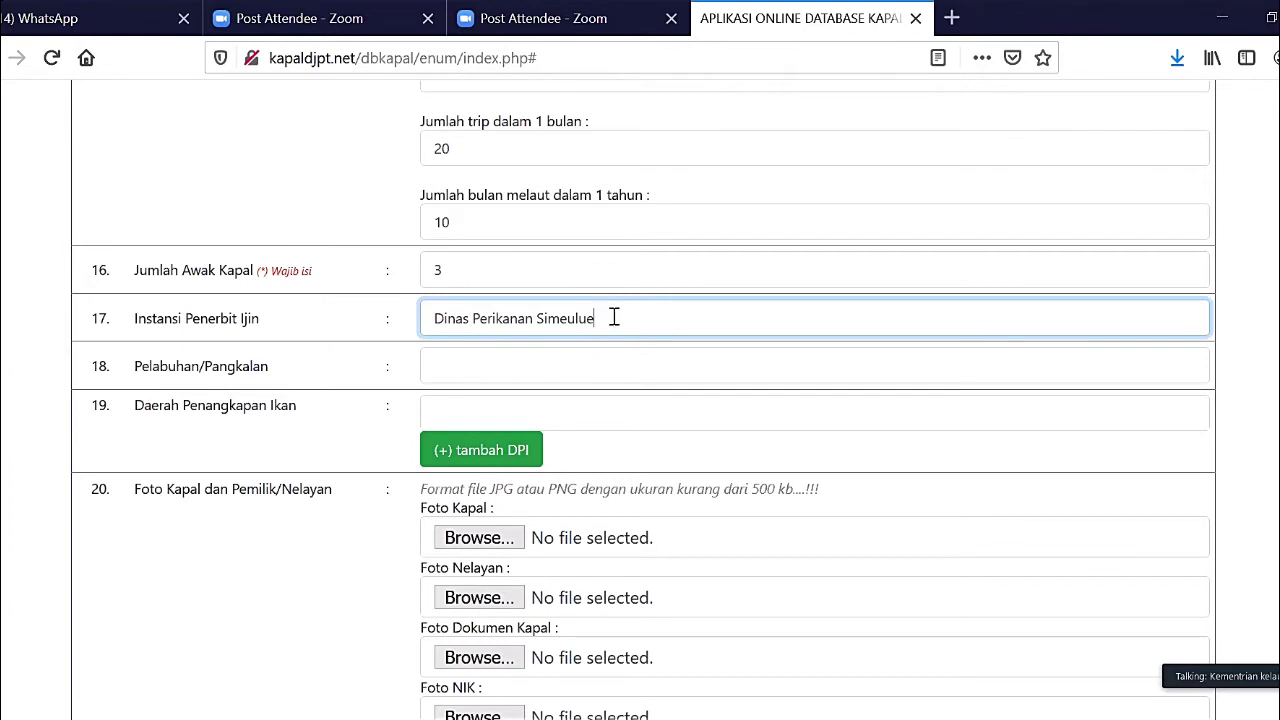
- Enter 'desa makmur' in the Pelabuhan/Pangkalan field after dropping the abandoned port search
left_click(599, 367)
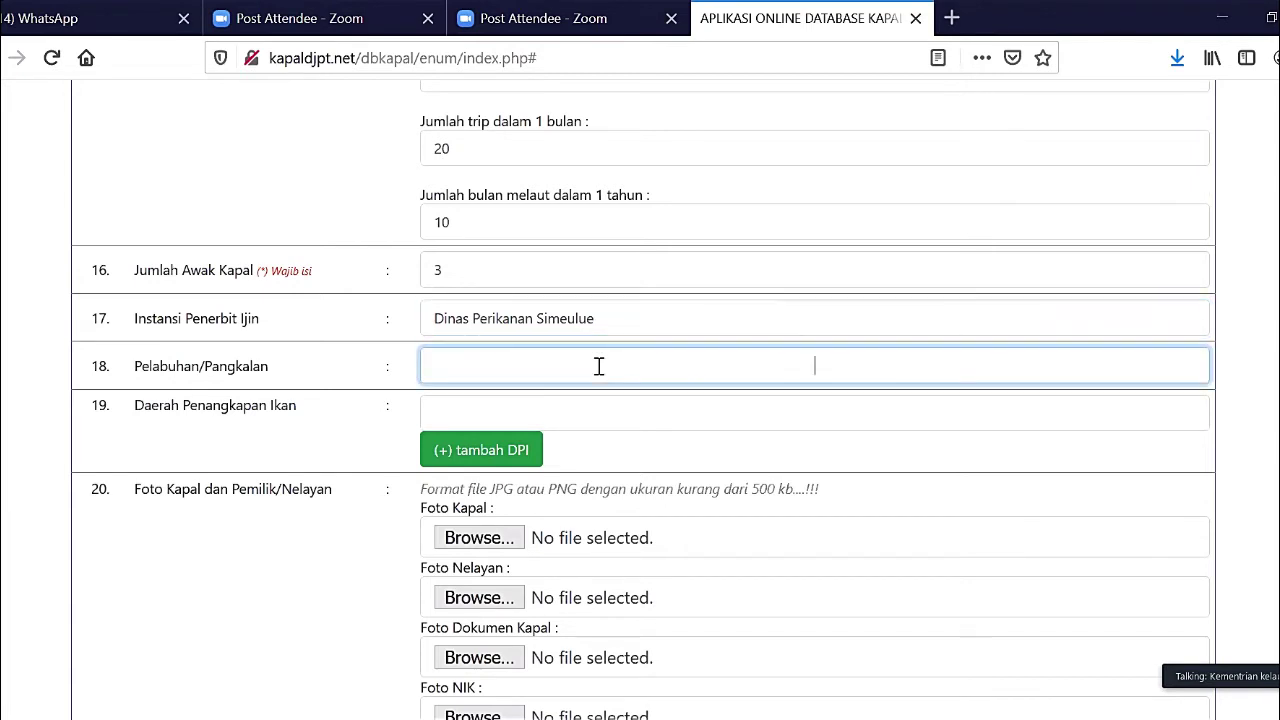
left_click(823, 372)
left_click(823, 372)
type("lam")
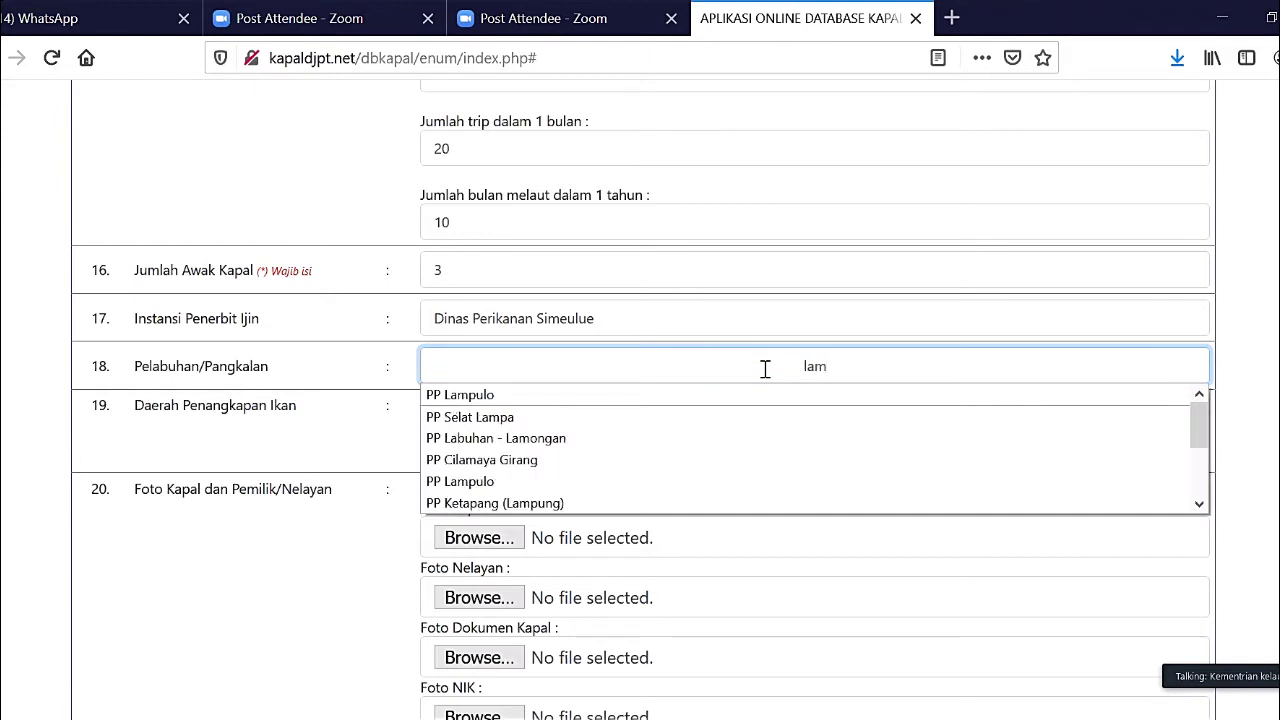
left_click(669, 400)
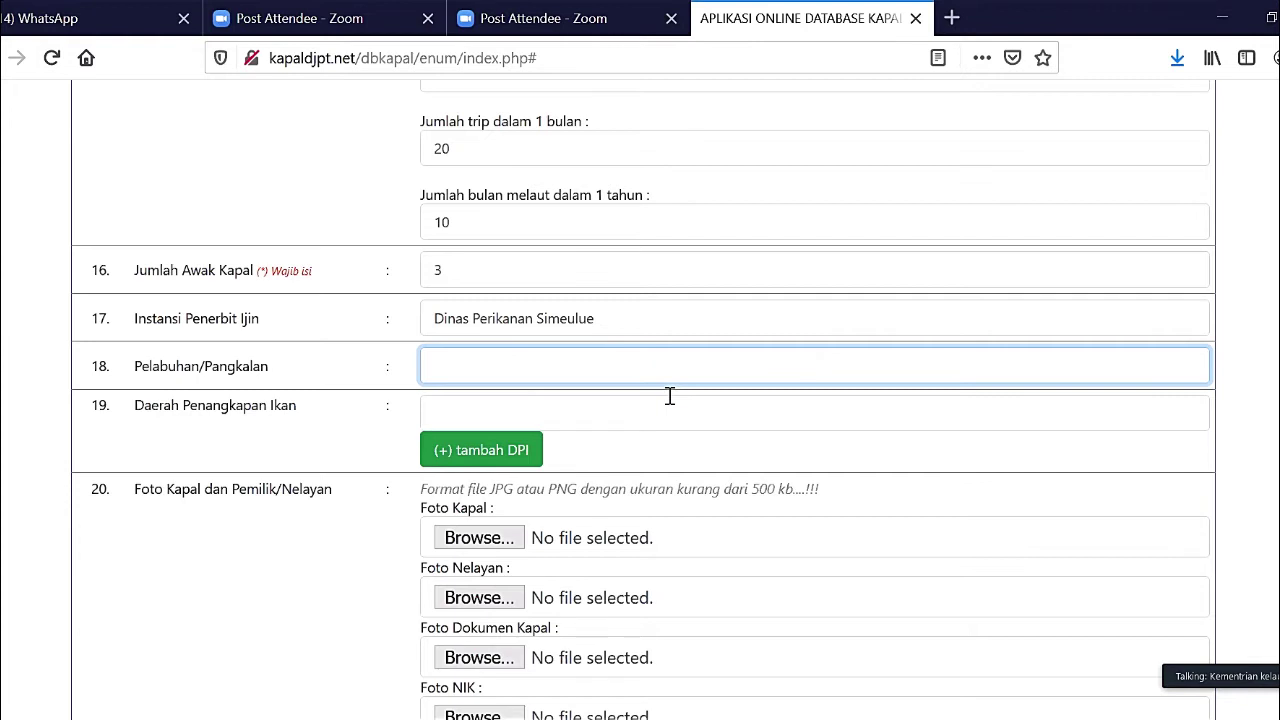
type("di desa")
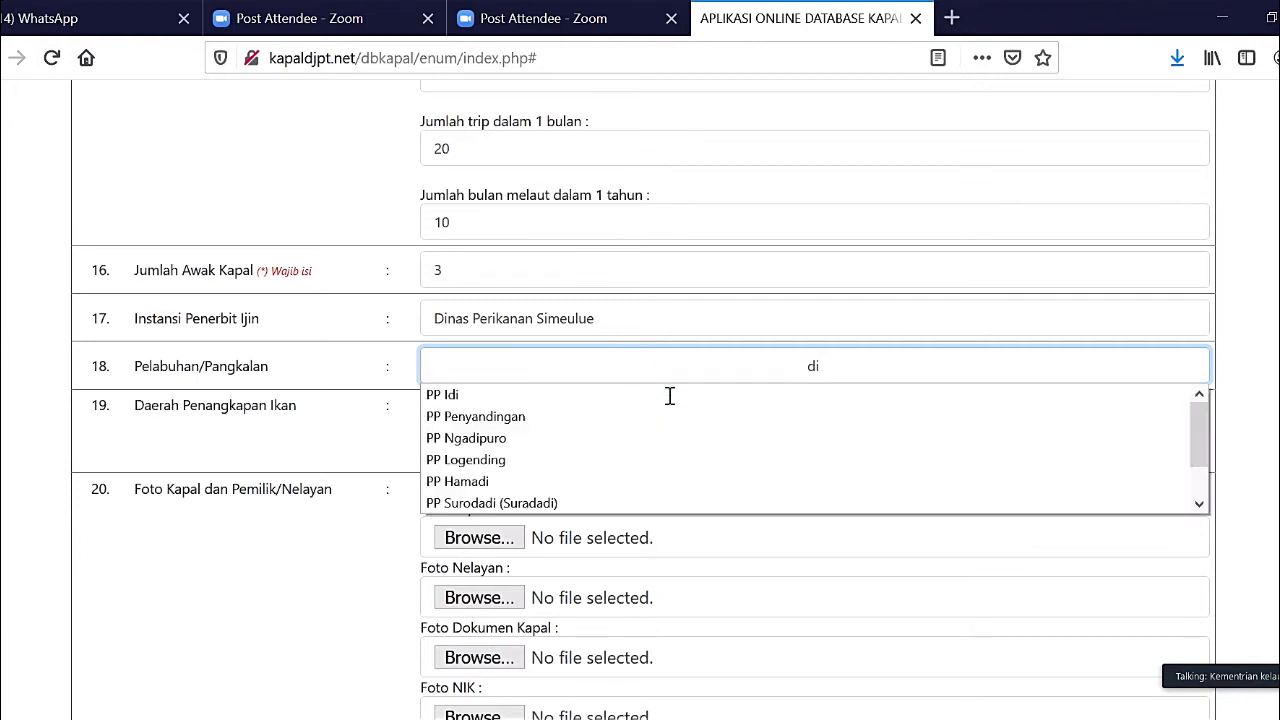
key("BackSpace")
key("BackSpace")
key("BackSpace")
key("BackSpace")
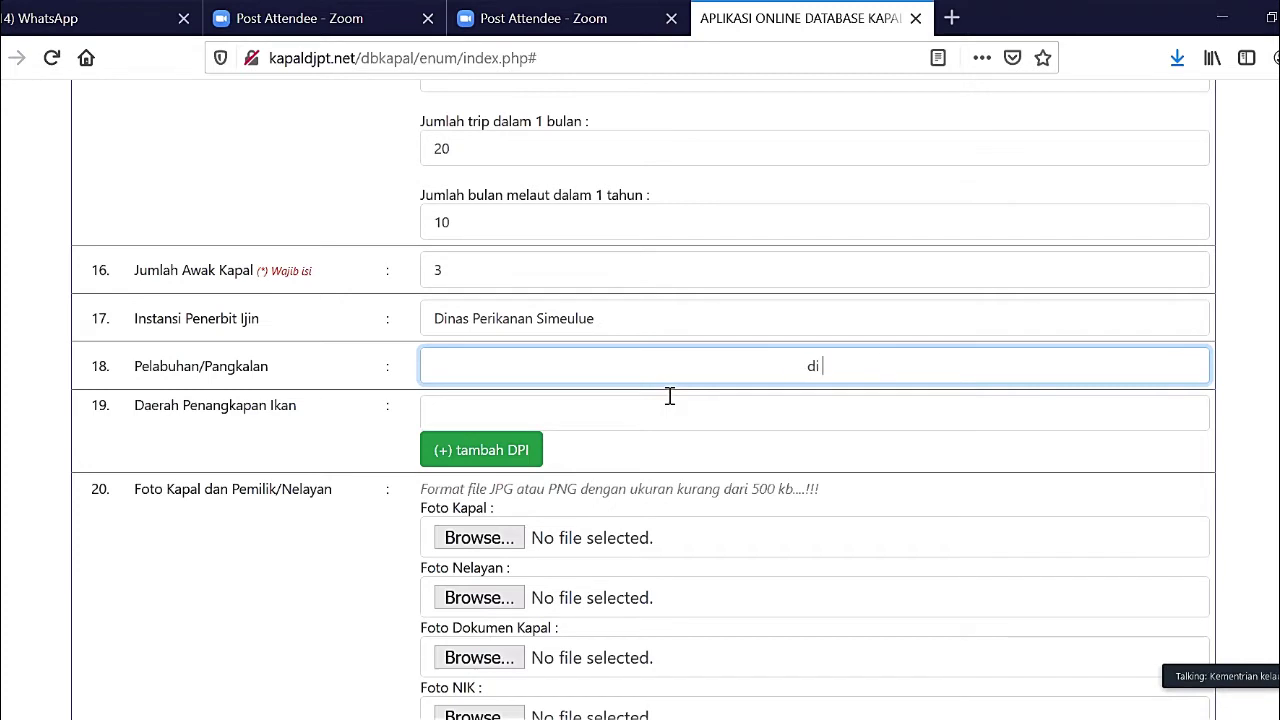
key("BackSpace")
key("BackSpace")
key("BackSpace")
type("desa makmur")
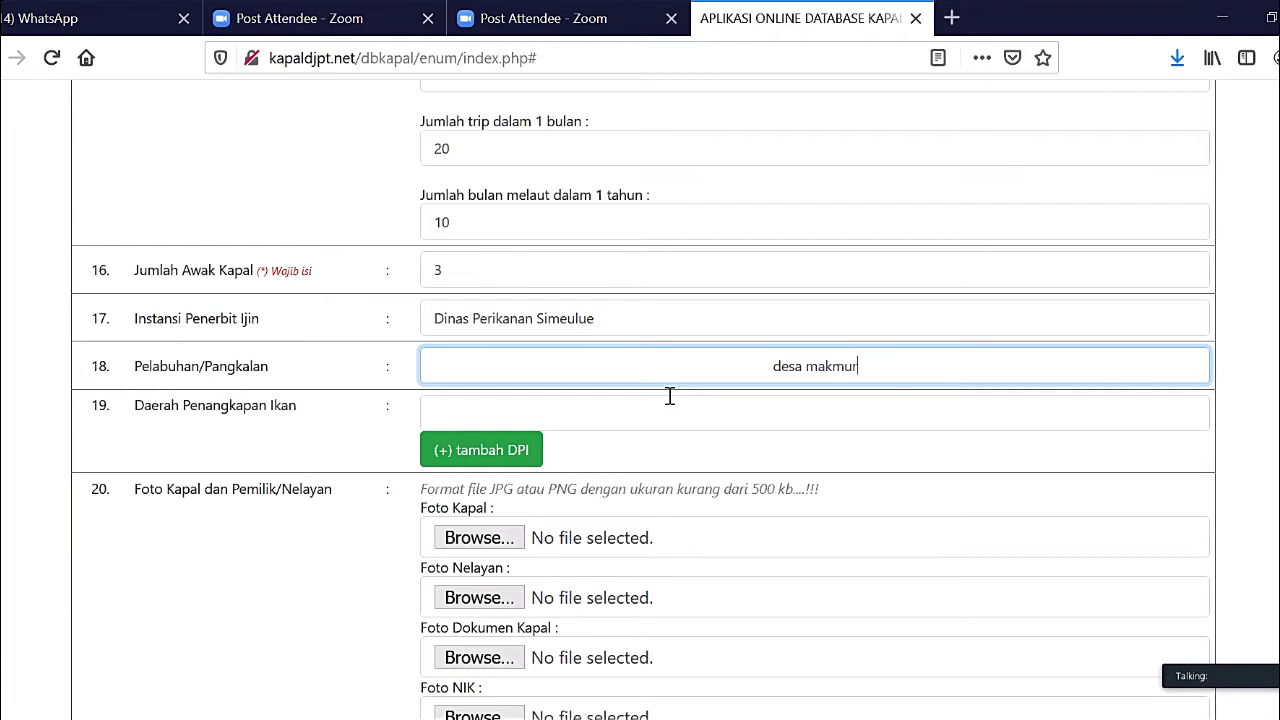
left_click(670, 398)
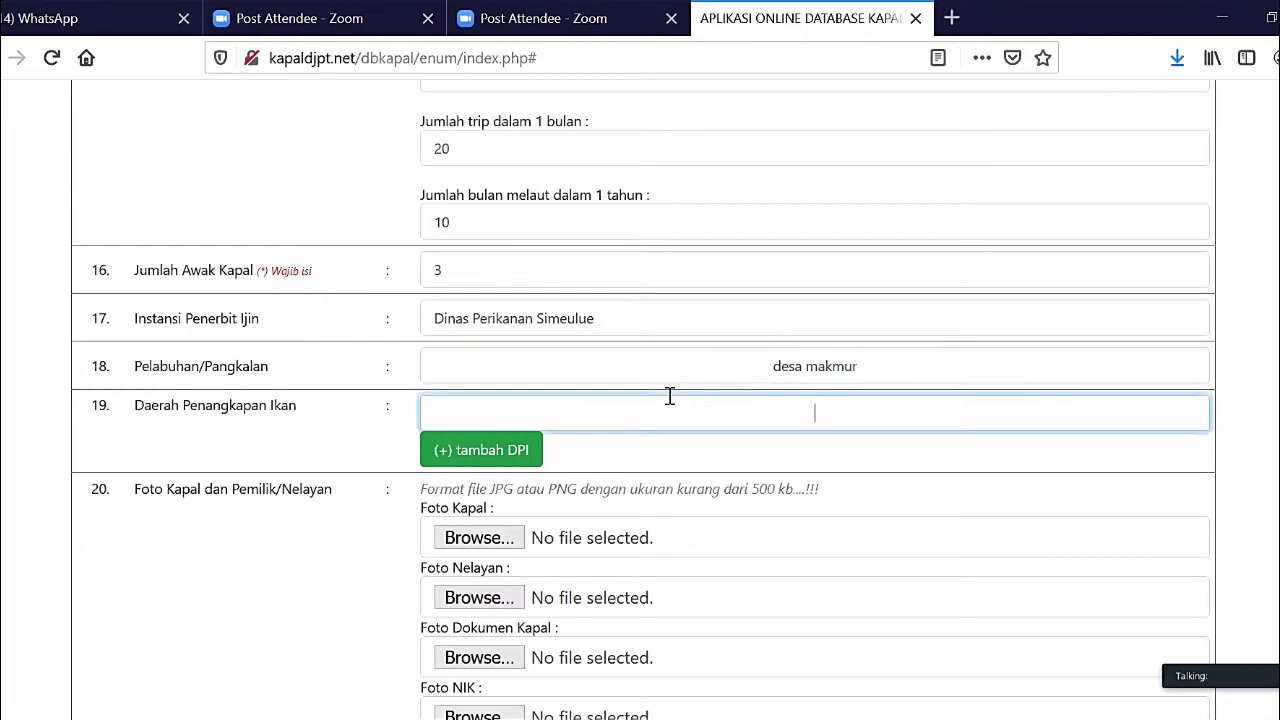
- Choose 'perairan Samudera Hindia sebelah barat Sumatera dan Selat Sunda' as the fishing area
left_click(806, 421)
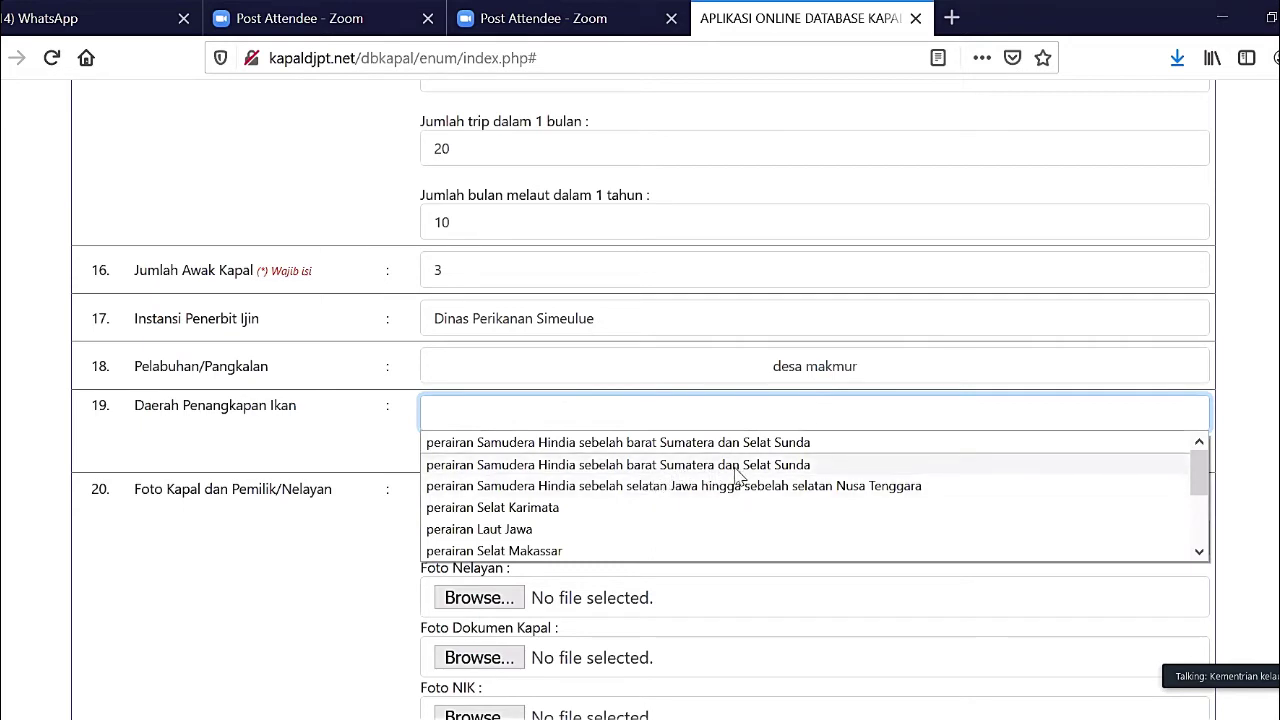
scroll(724, 503, "down", 2)
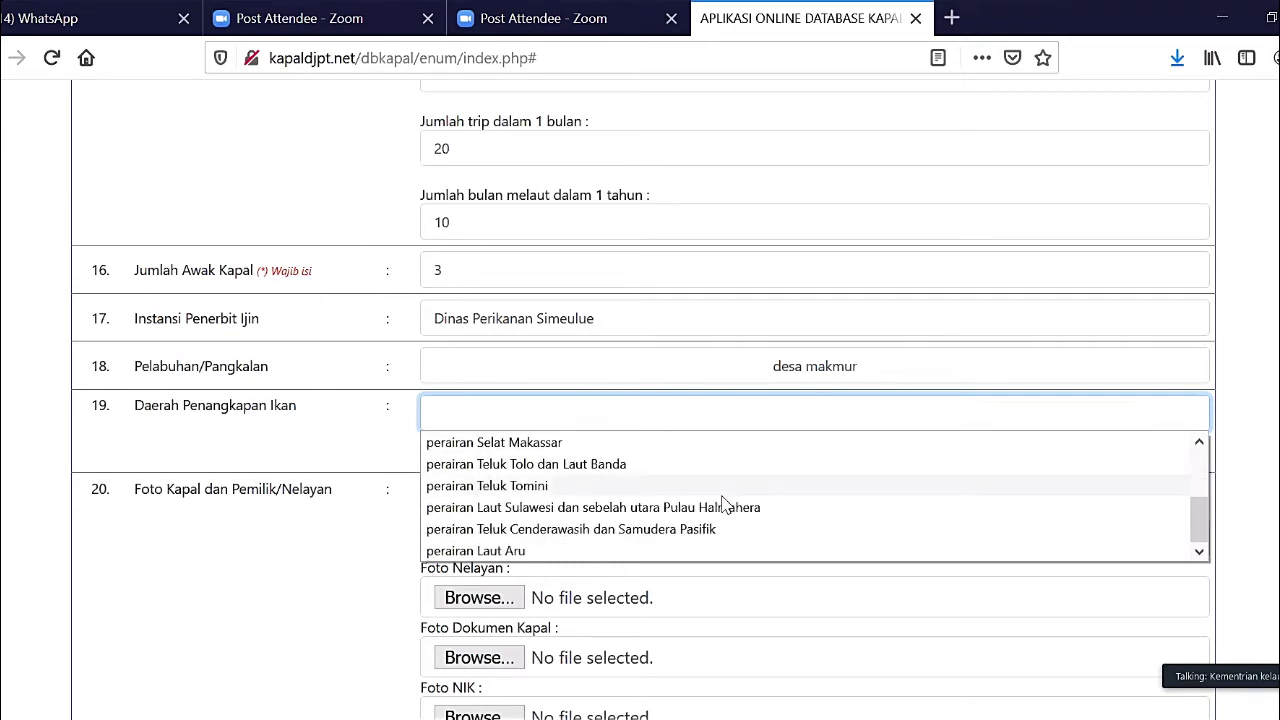
scroll(724, 503, "up", 2)
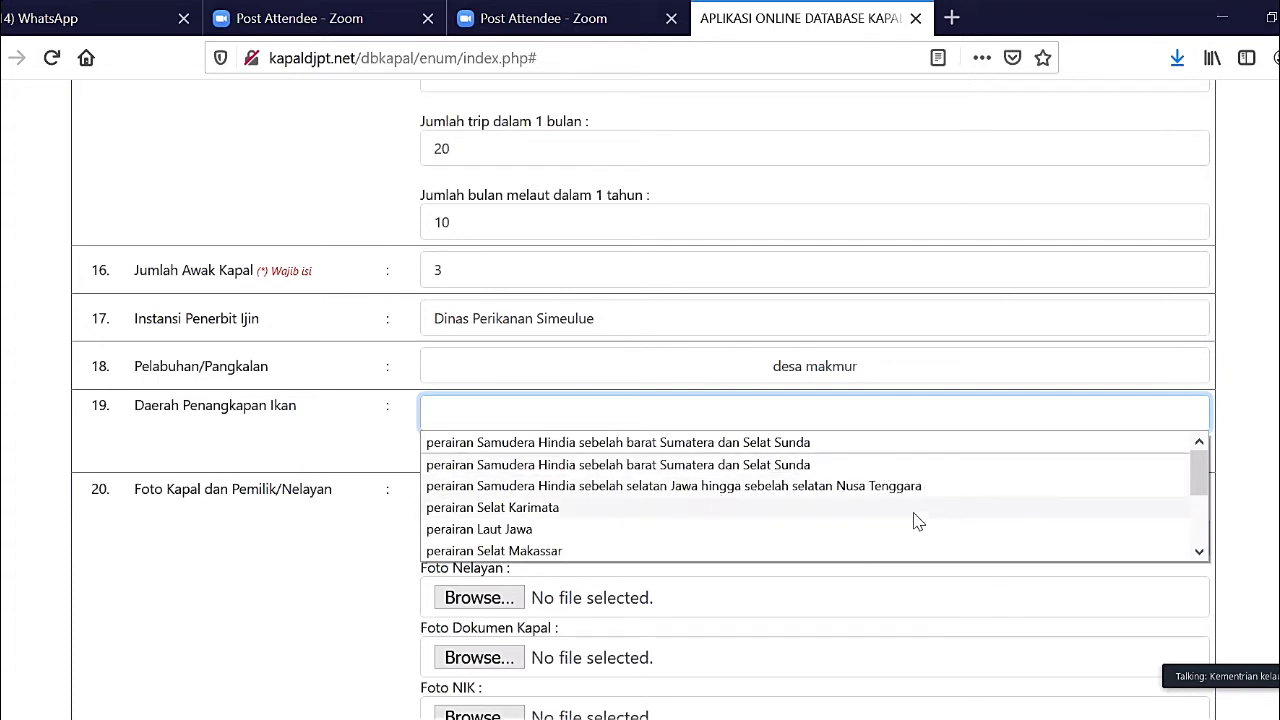
scroll(918, 521, "down", 2)
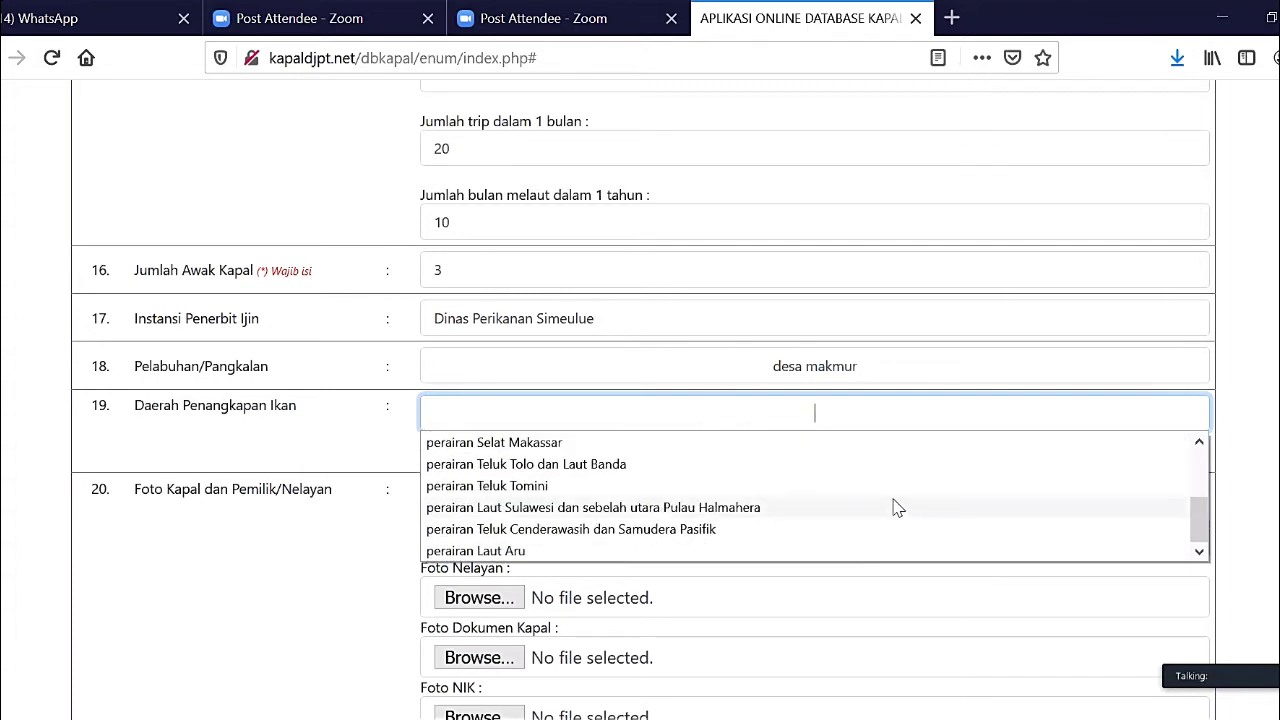
scroll(888, 507, "up", 2)
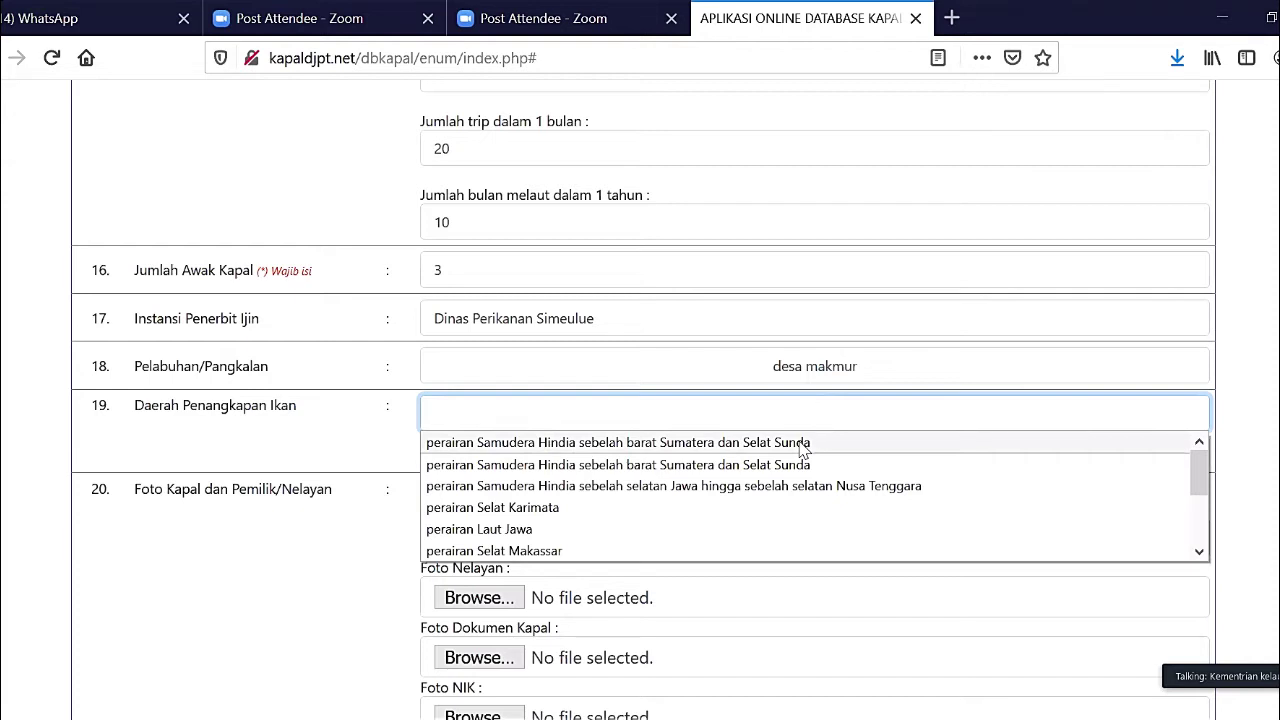
left_click(802, 446)
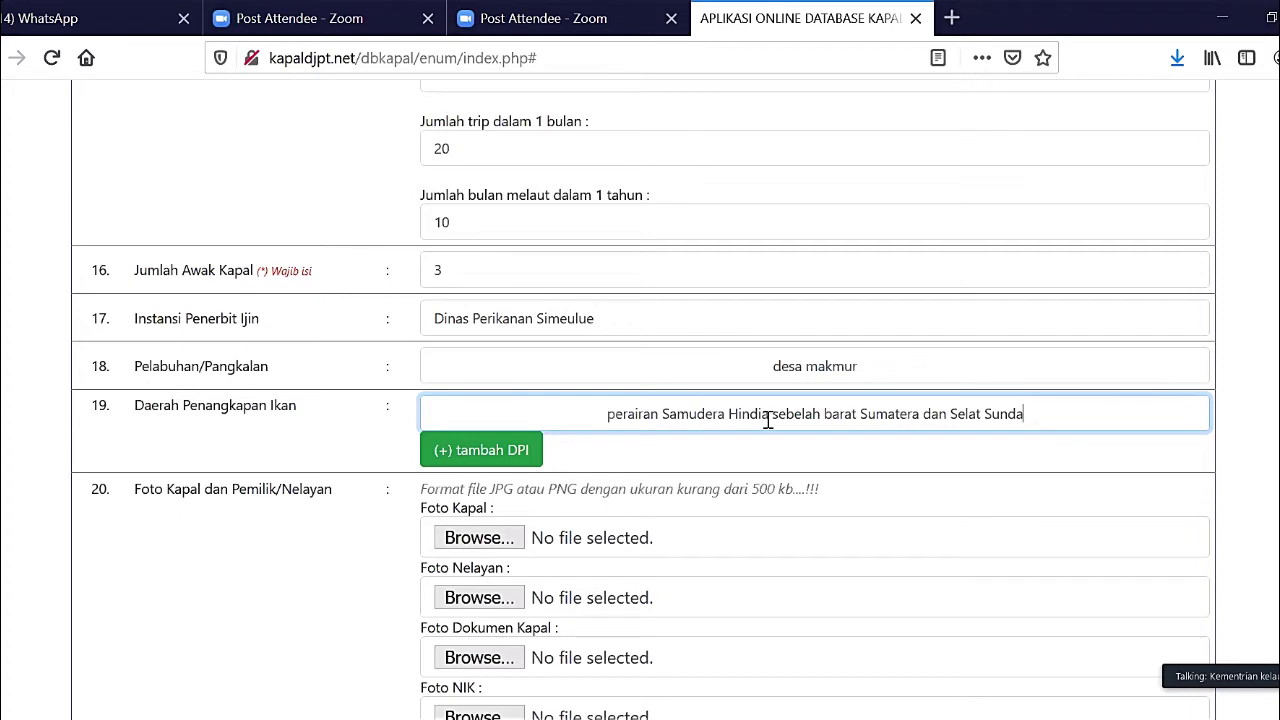
- Add a second, empty fishing-area (DPI) row
left_click(490, 452)
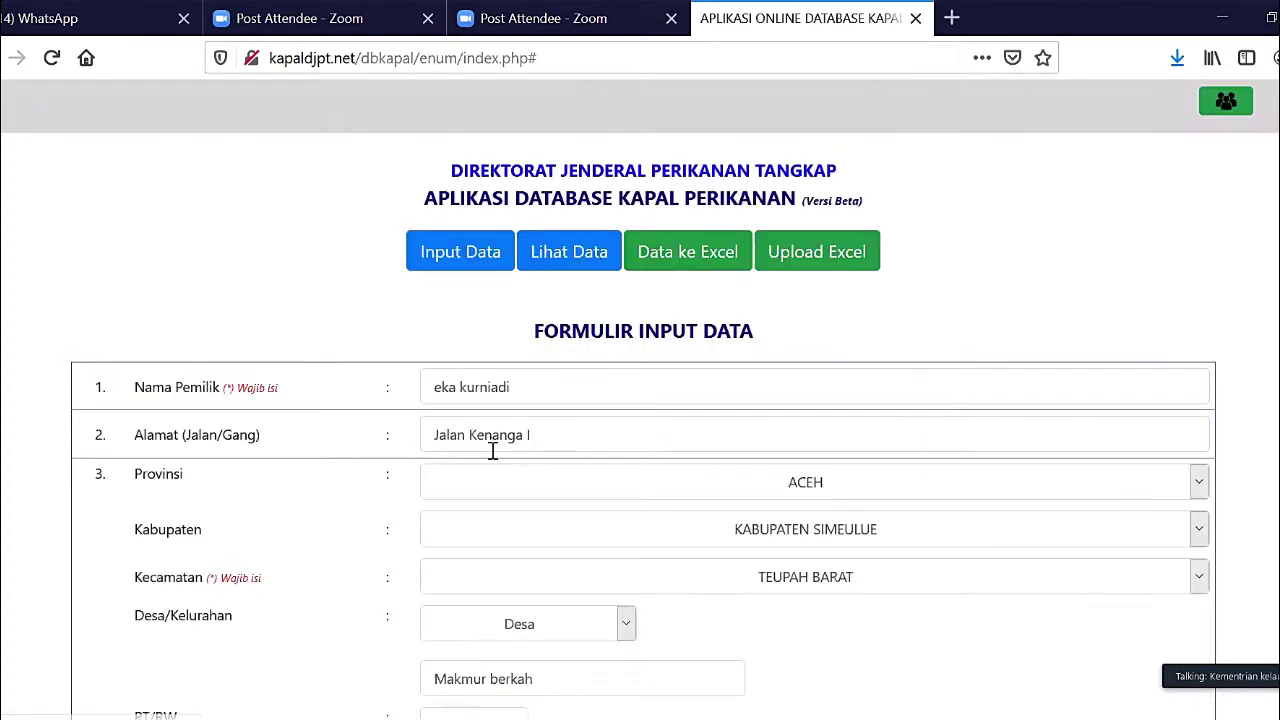
scroll(617, 515, "down", 10)
scroll(617, 511, "down", 8)
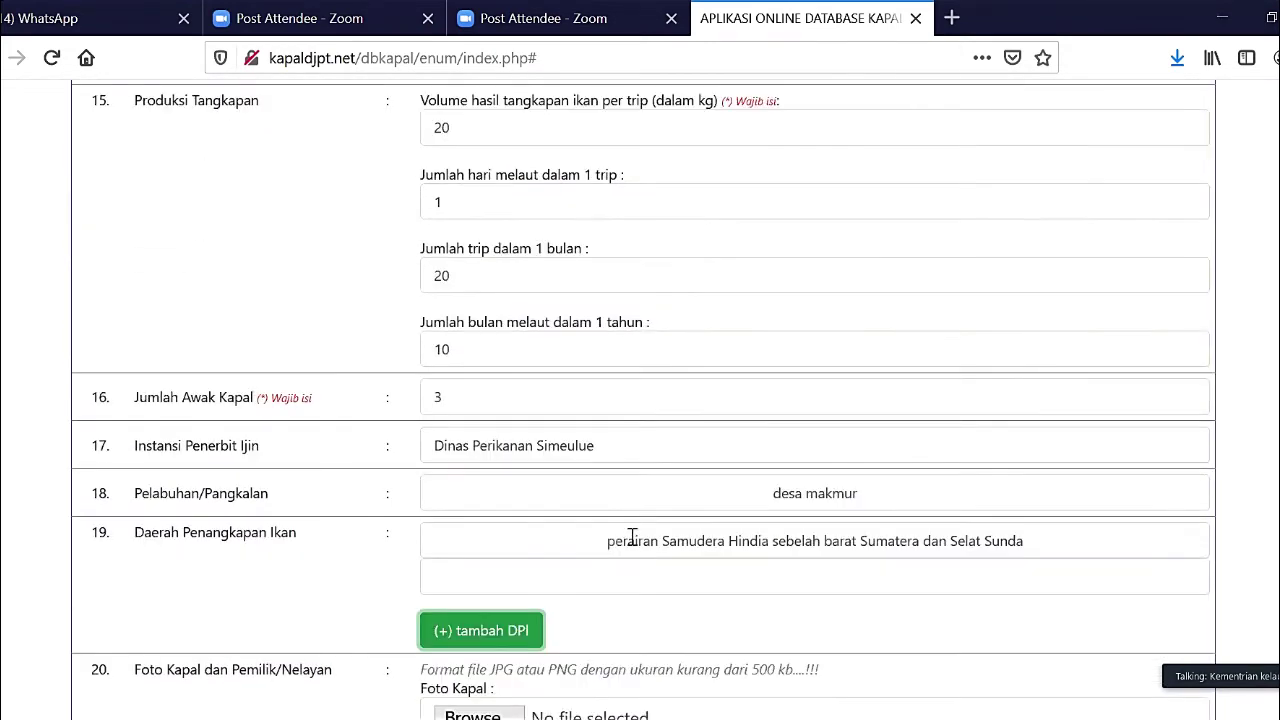
- Pick 'perairan Samudera Hindia sebelah selatan Jawa hingga sebelah selatan Nusa Tenggara' for the second DPI row
left_click(646, 585)
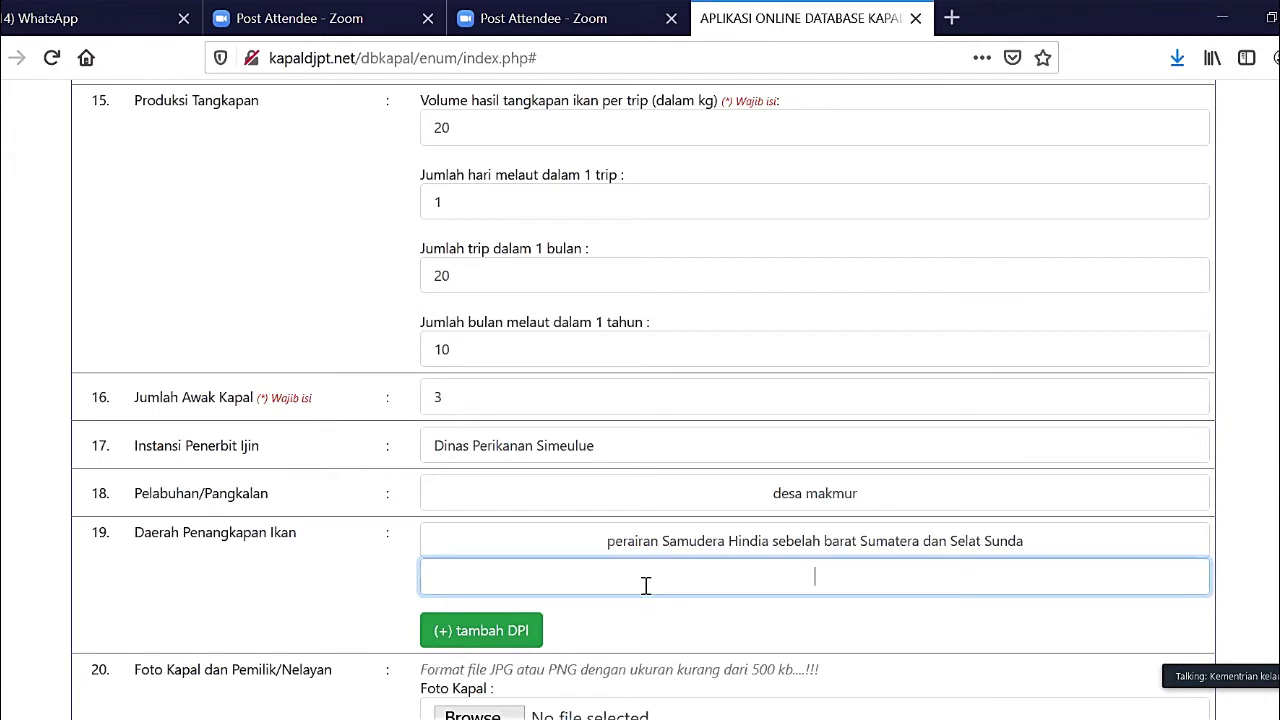
left_click(646, 585)
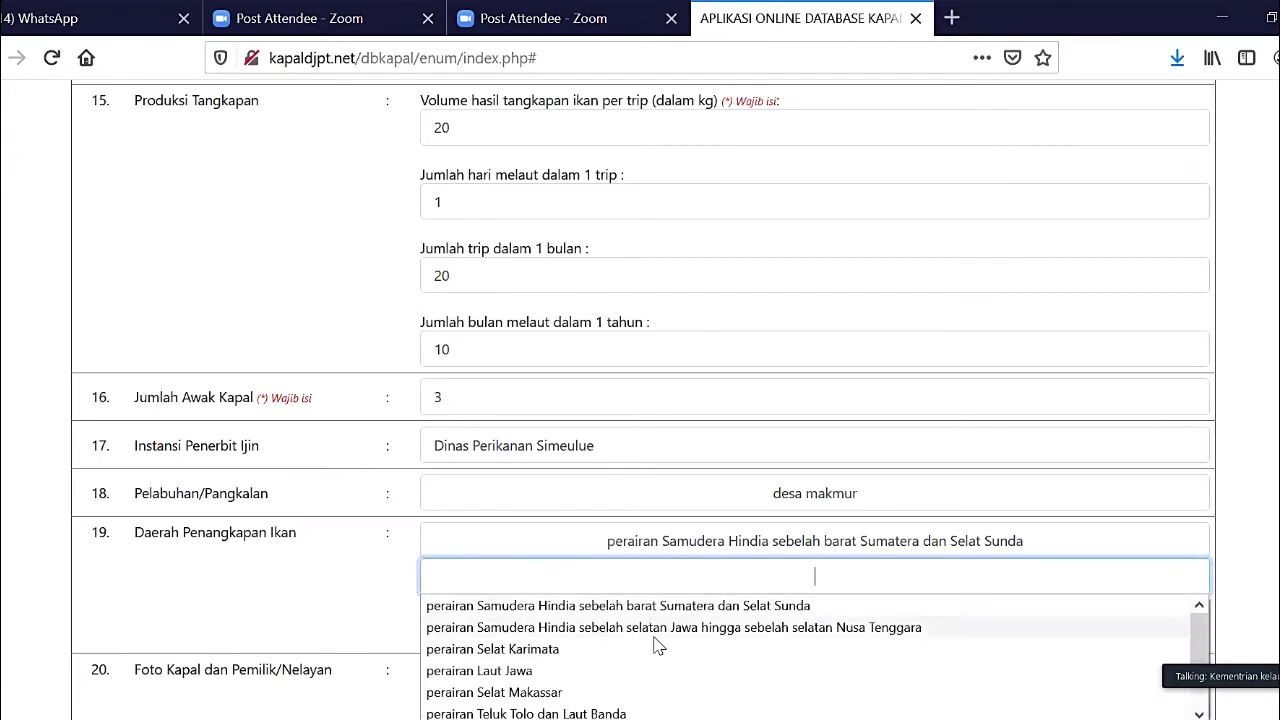
left_click(656, 630)
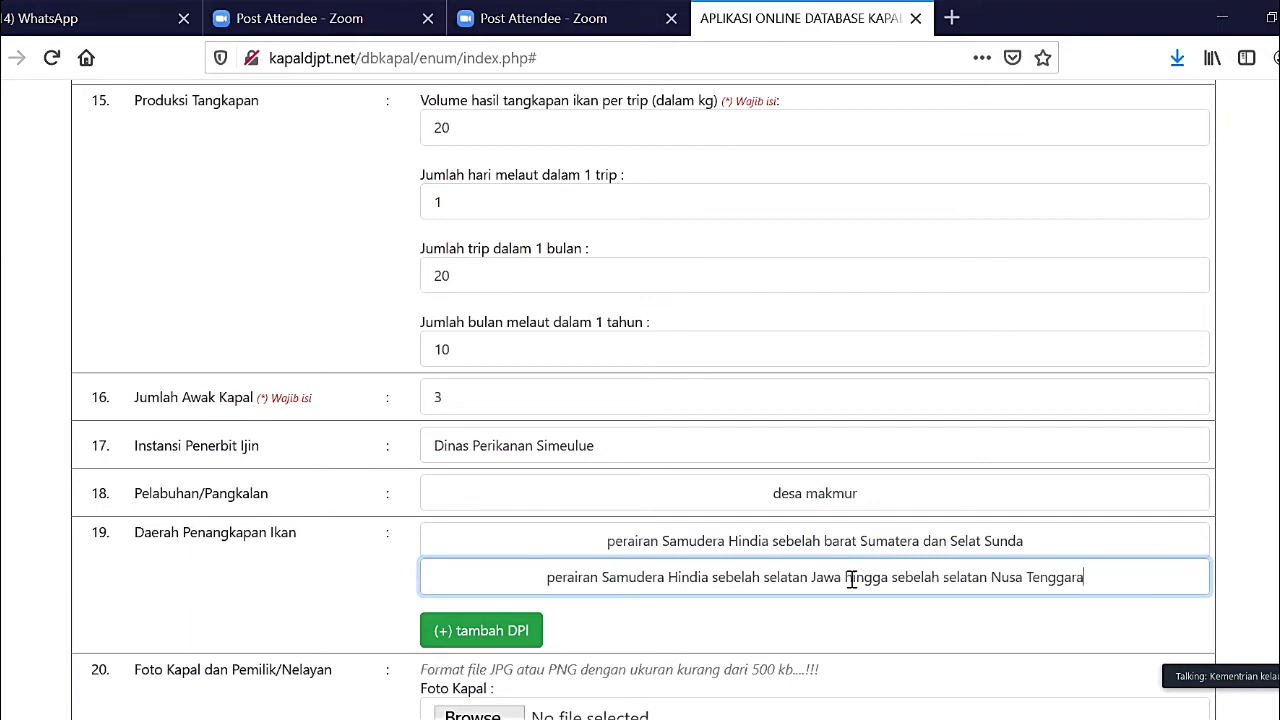
scroll(851, 580, "down", 2)
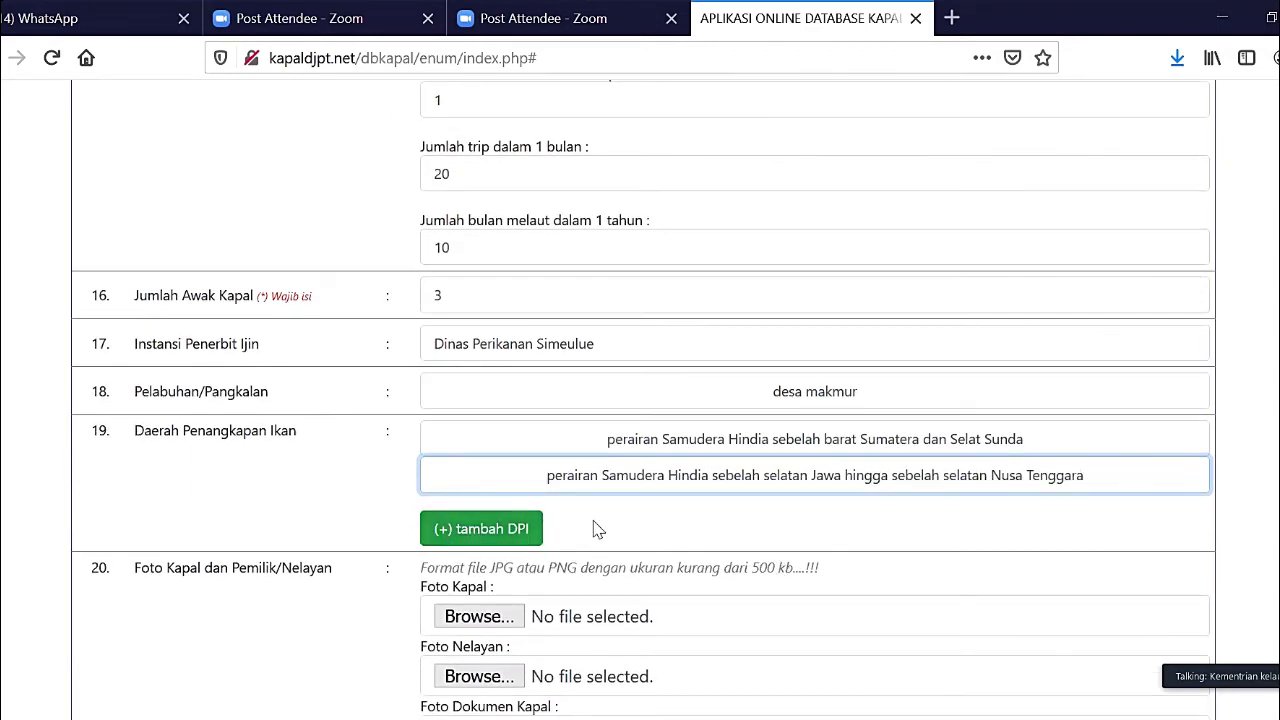
scroll(593, 530, "down", 3)
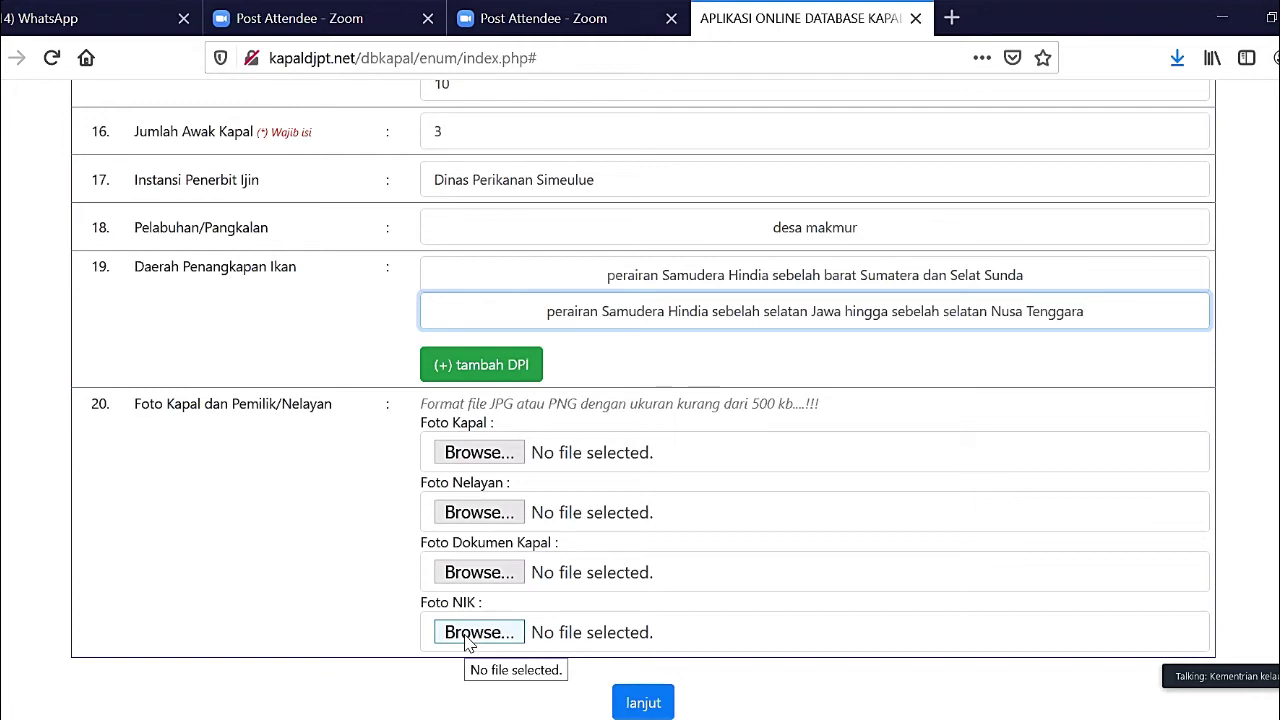
left_click(466, 640)
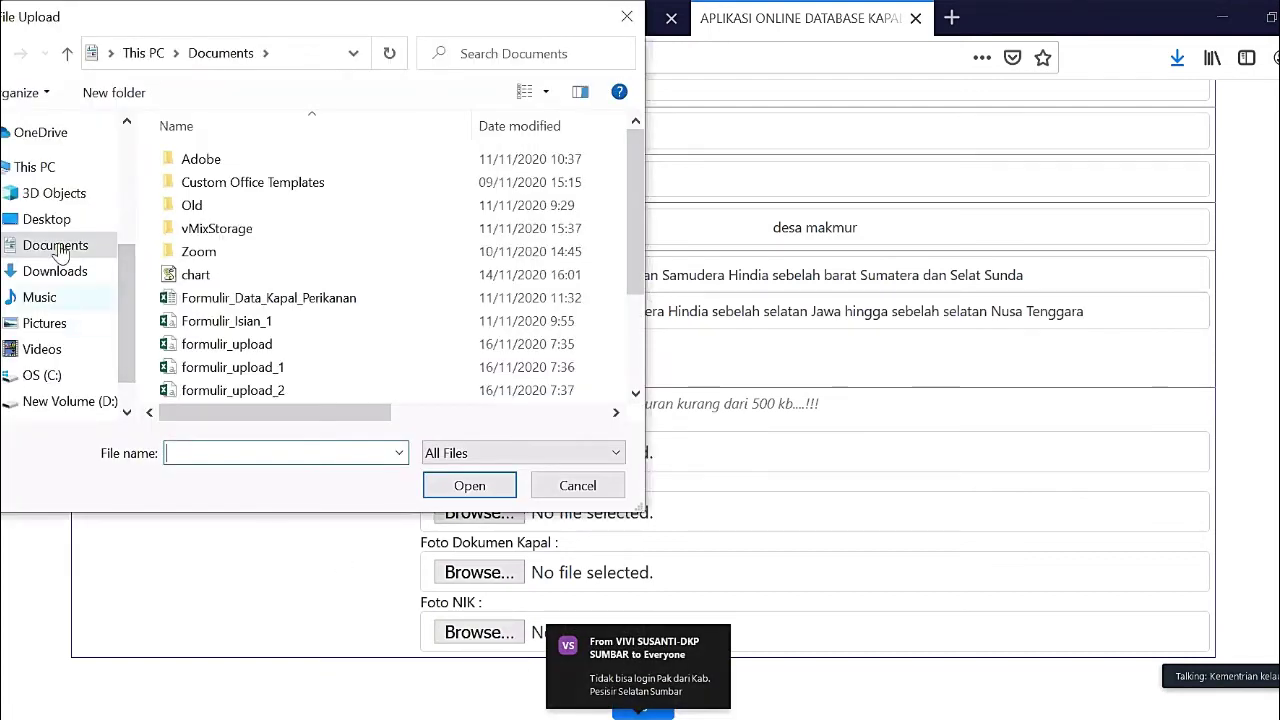
left_click(58, 328)
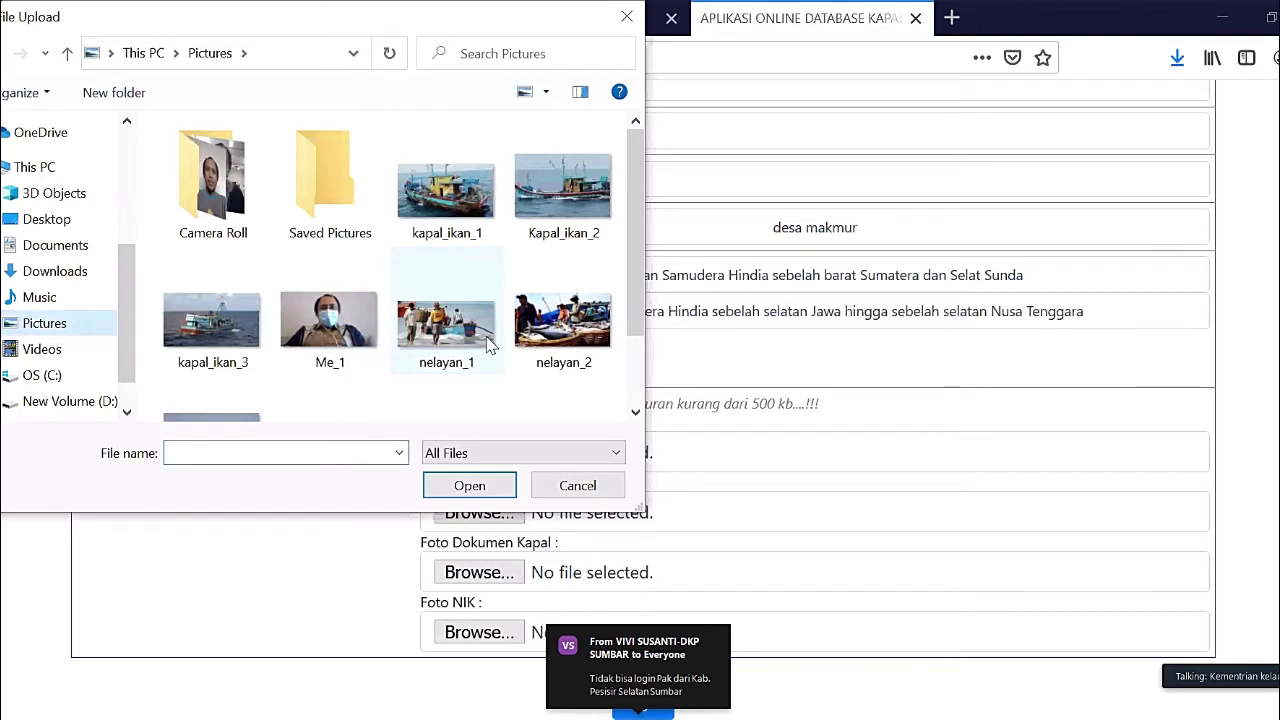
scroll(490, 345, "down", 1)
scroll(490, 345, "up", 1)
left_click(455, 215)
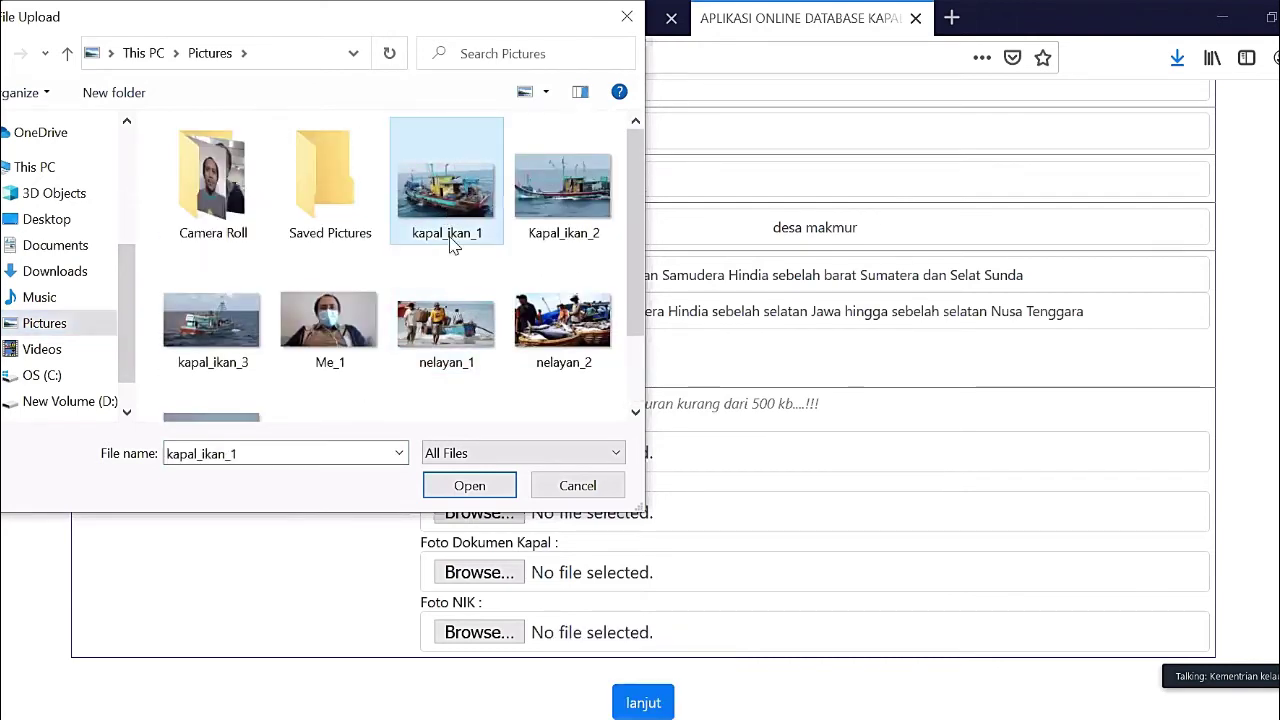
left_click(470, 486)
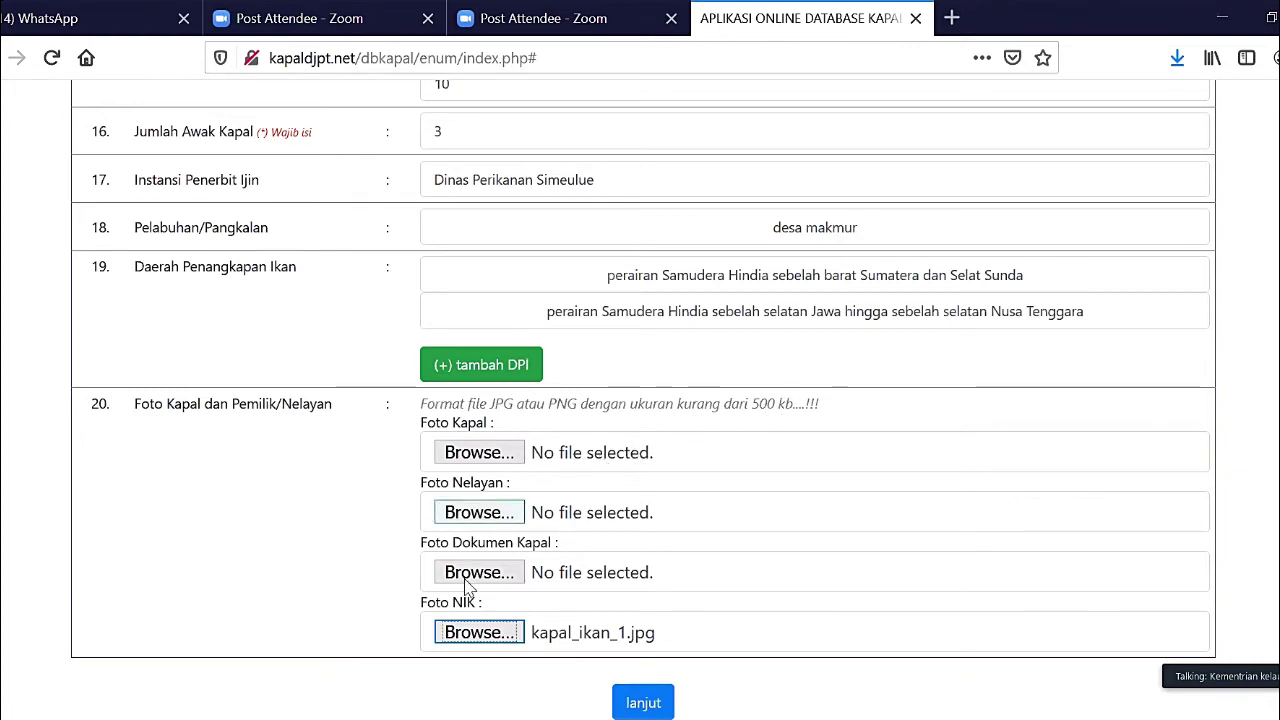
left_click(480, 640)
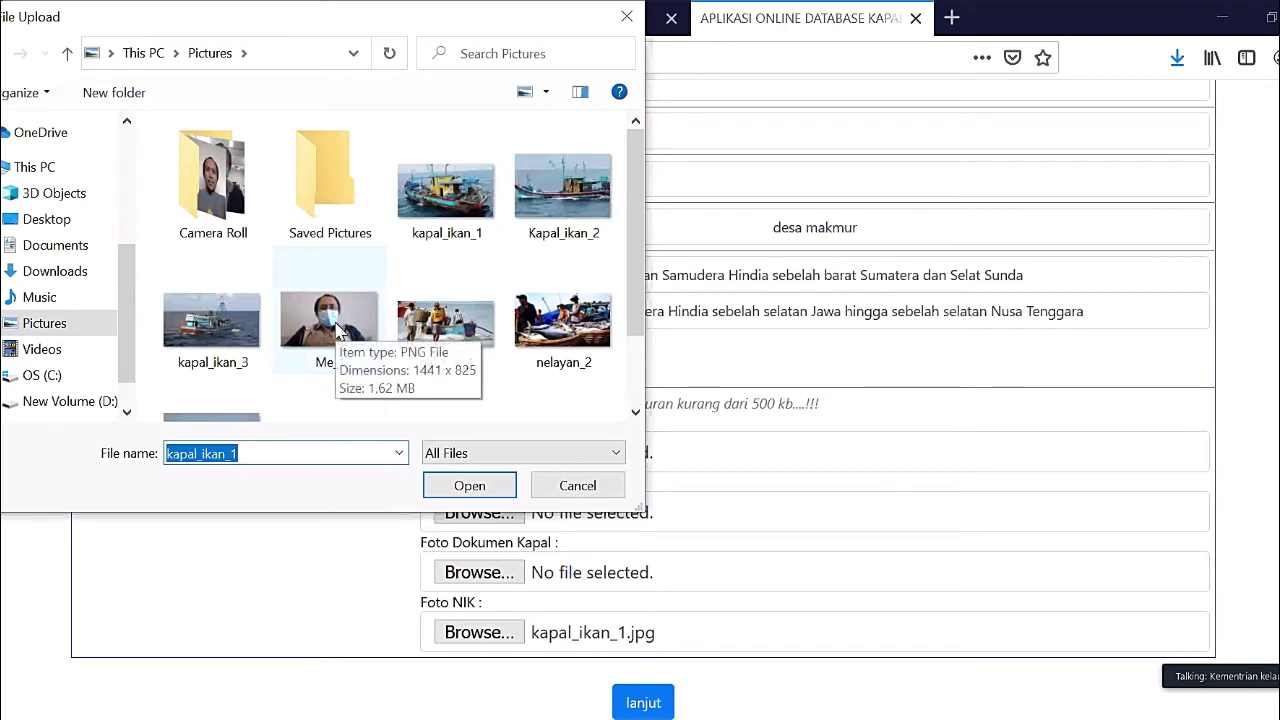
scroll(338, 335, "down", 1)
left_click(325, 345)
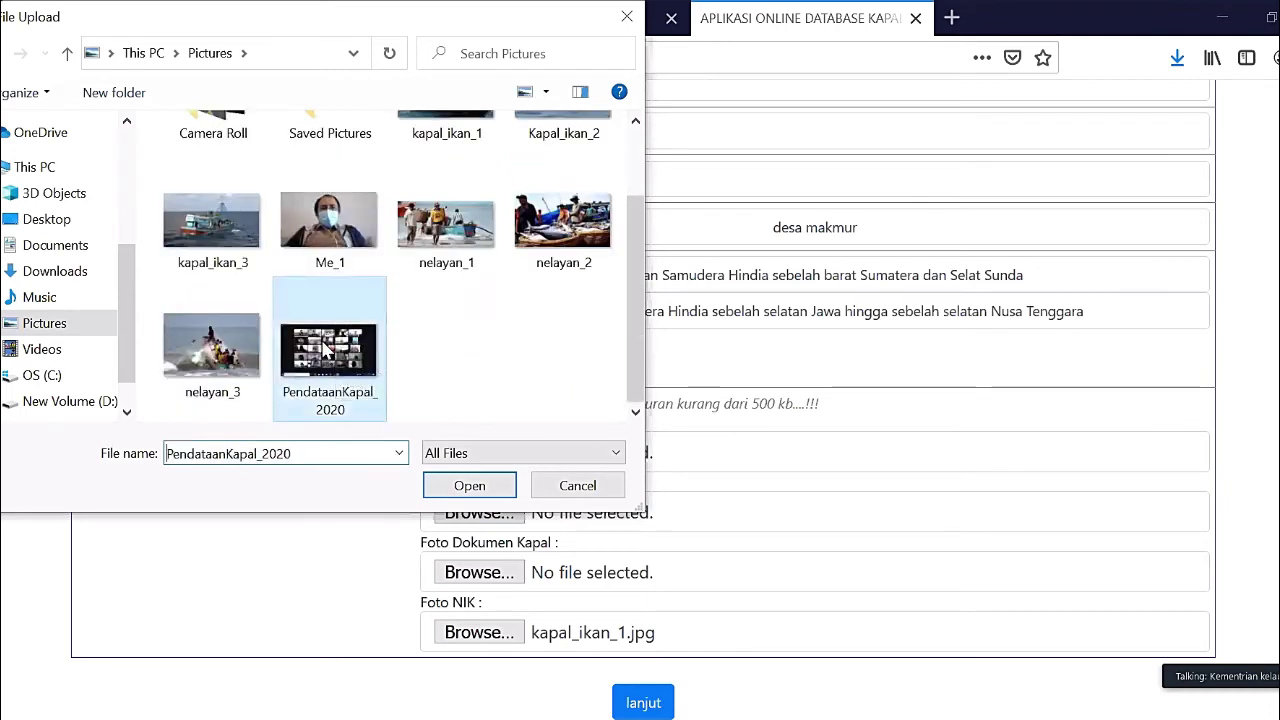
left_click(470, 486)
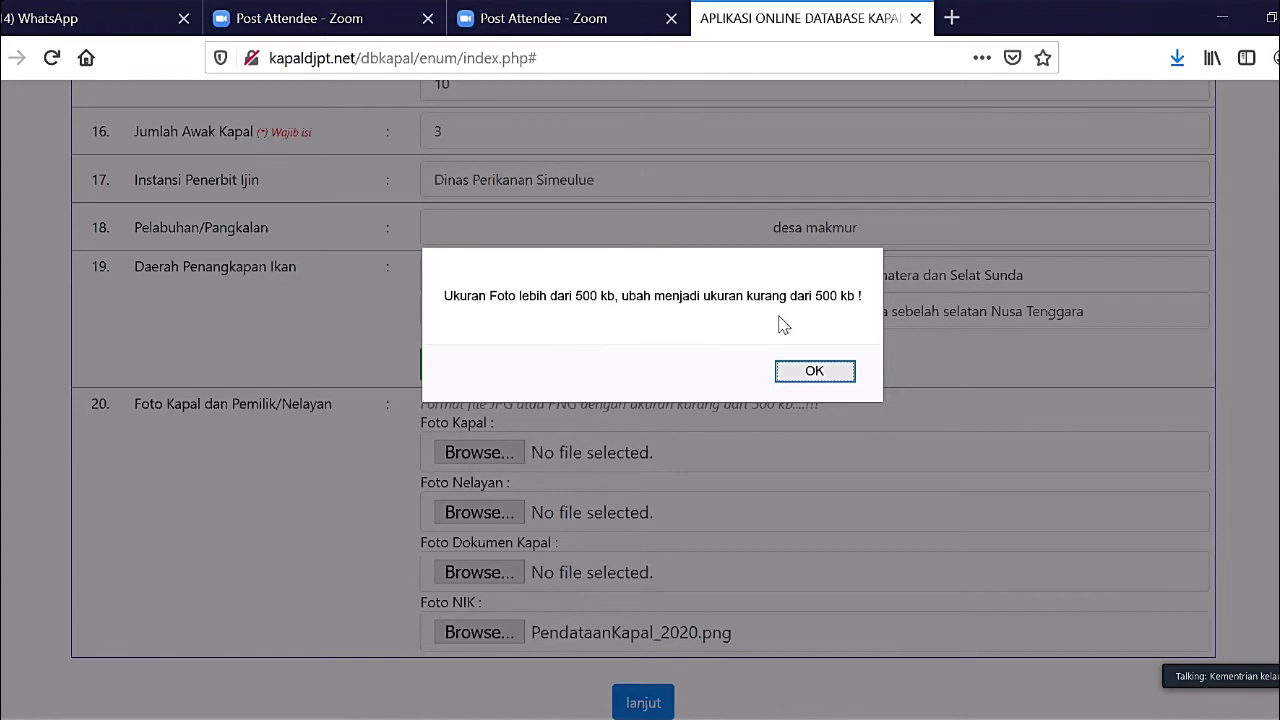
left_click(812, 371)
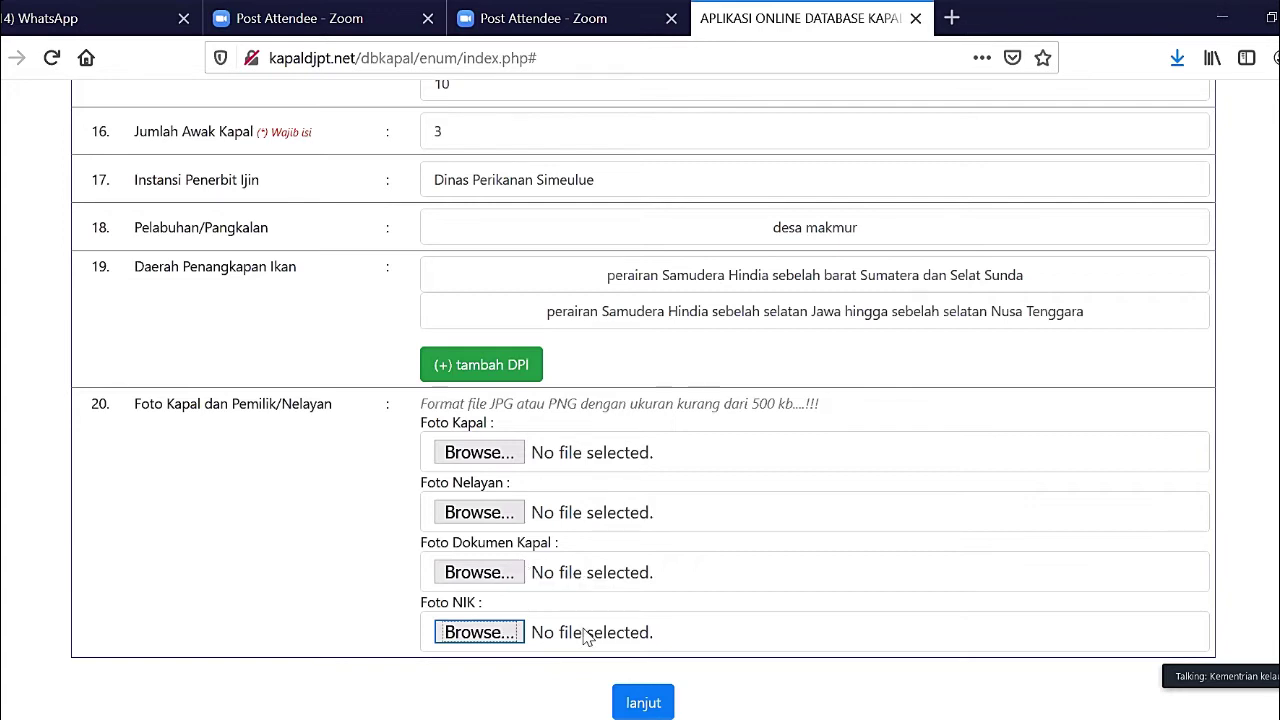
- Upload kapal_ikan_3.jpg under Foto NIK and Kapal_ikan_2.jpg under Foto Kapal
left_click(465, 632)
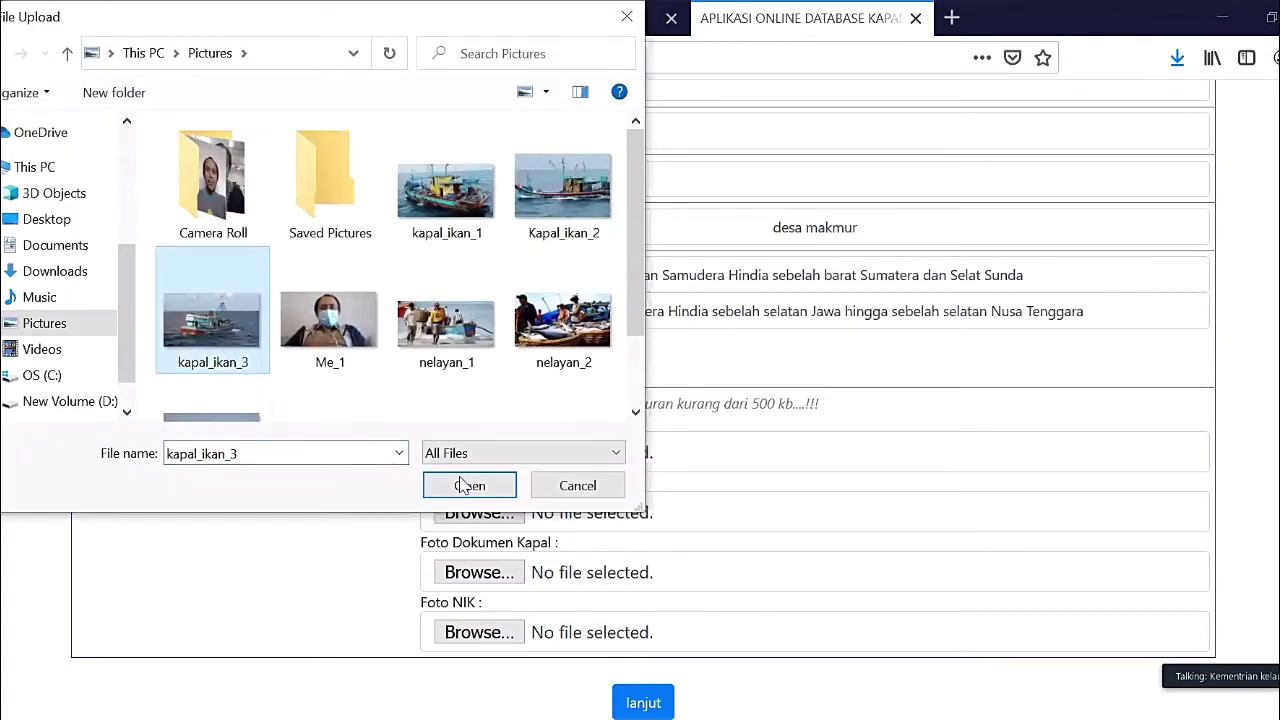
left_click(469, 485)
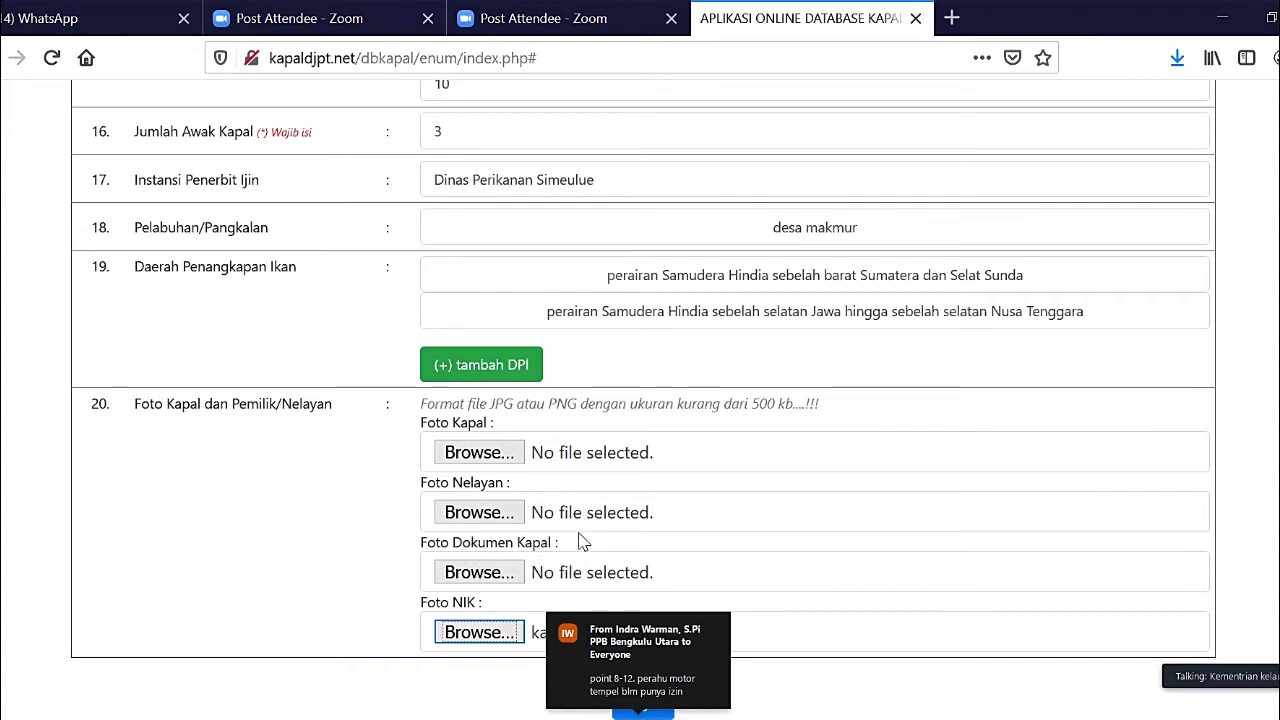
left_click(455, 462)
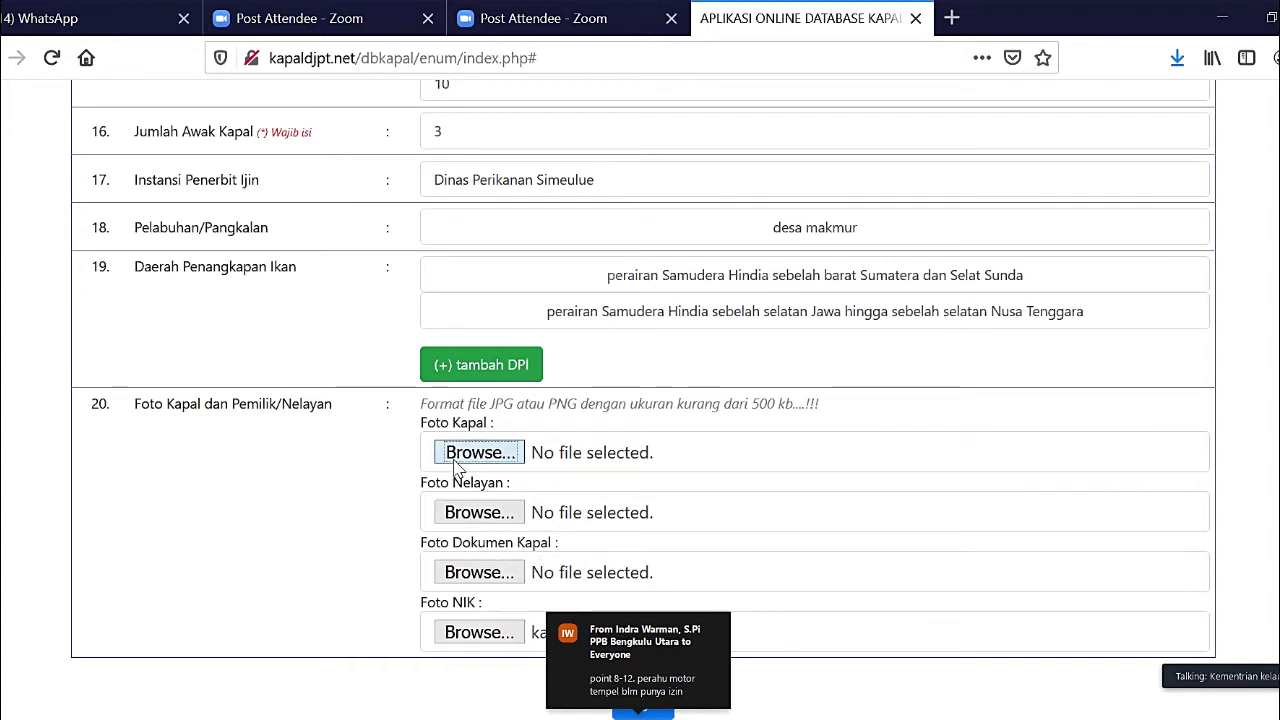
left_click(545, 205)
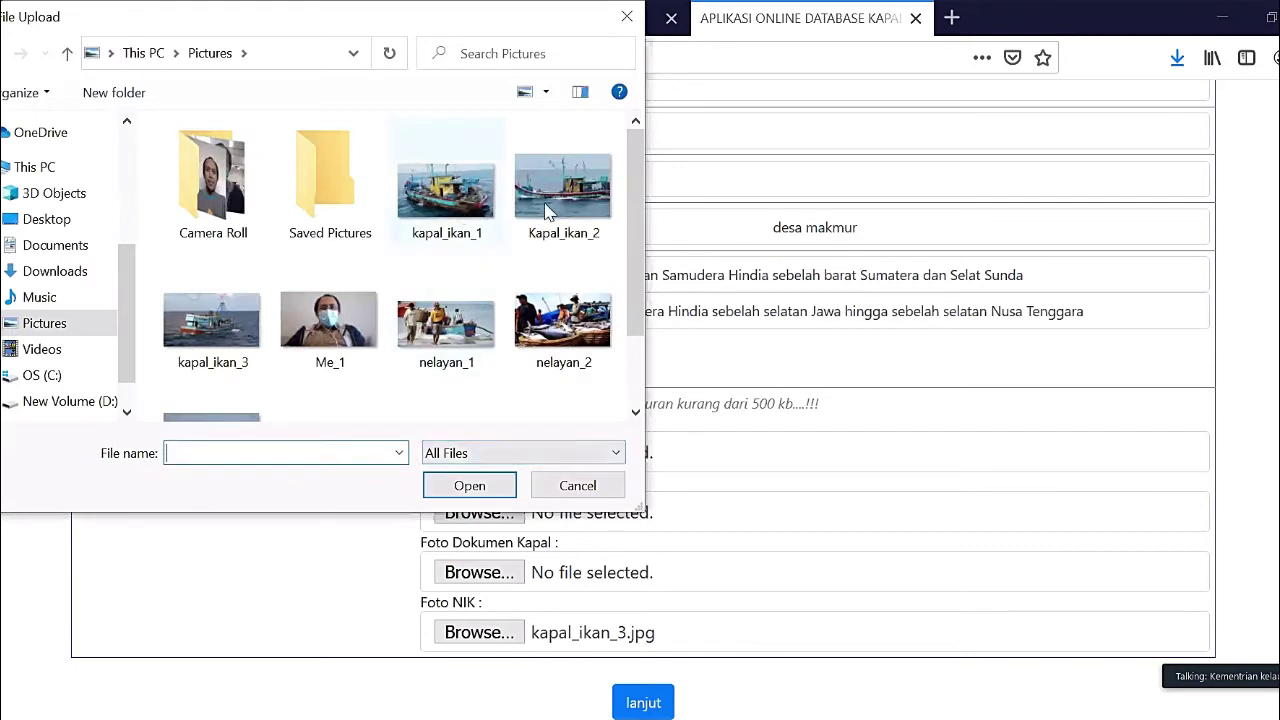
left_click(489, 502)
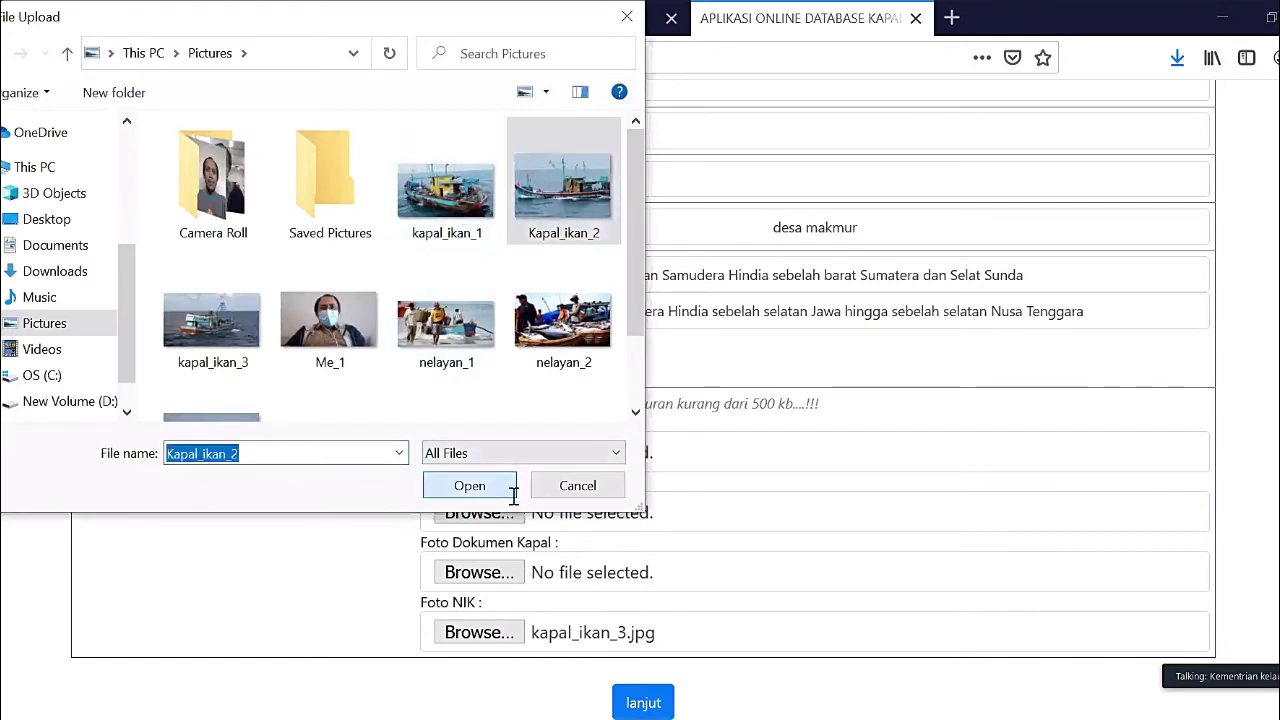
scroll(593, 545, "down", 1)
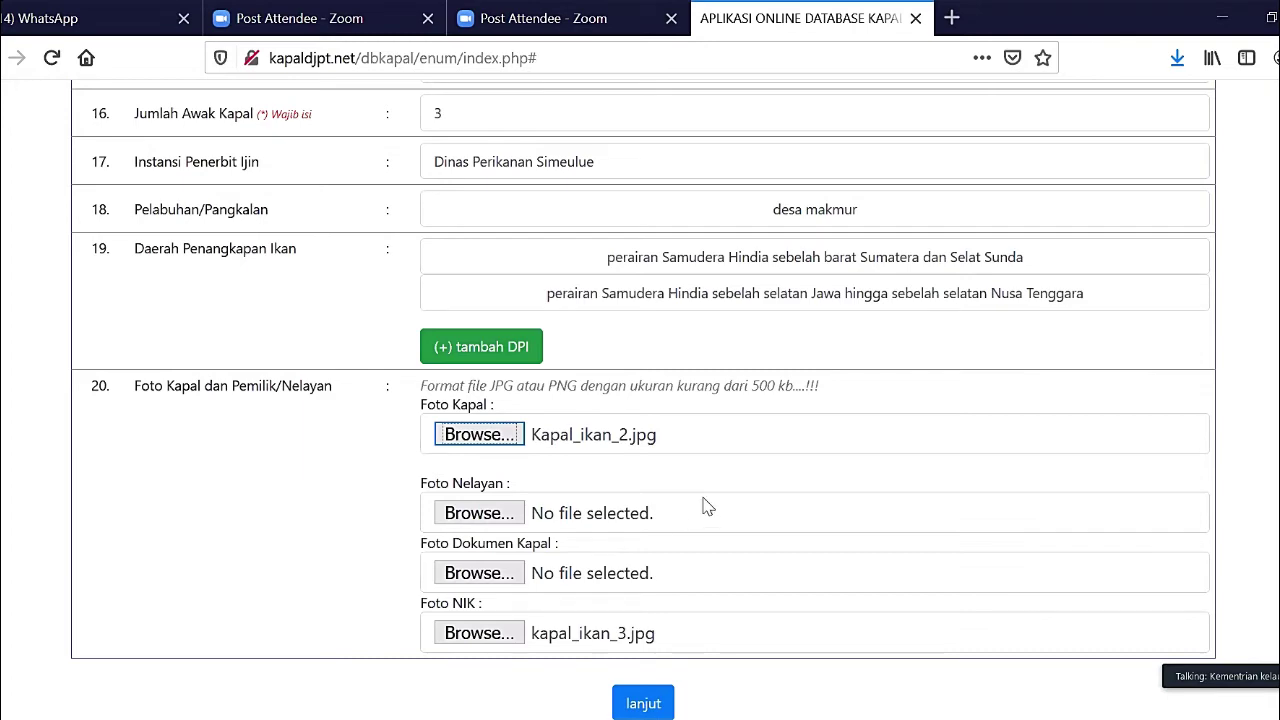
- Review the filled vessel form and press lanjut to reach the save step
scroll(708, 503, "up", 5)
scroll(708, 503, "up", 2)
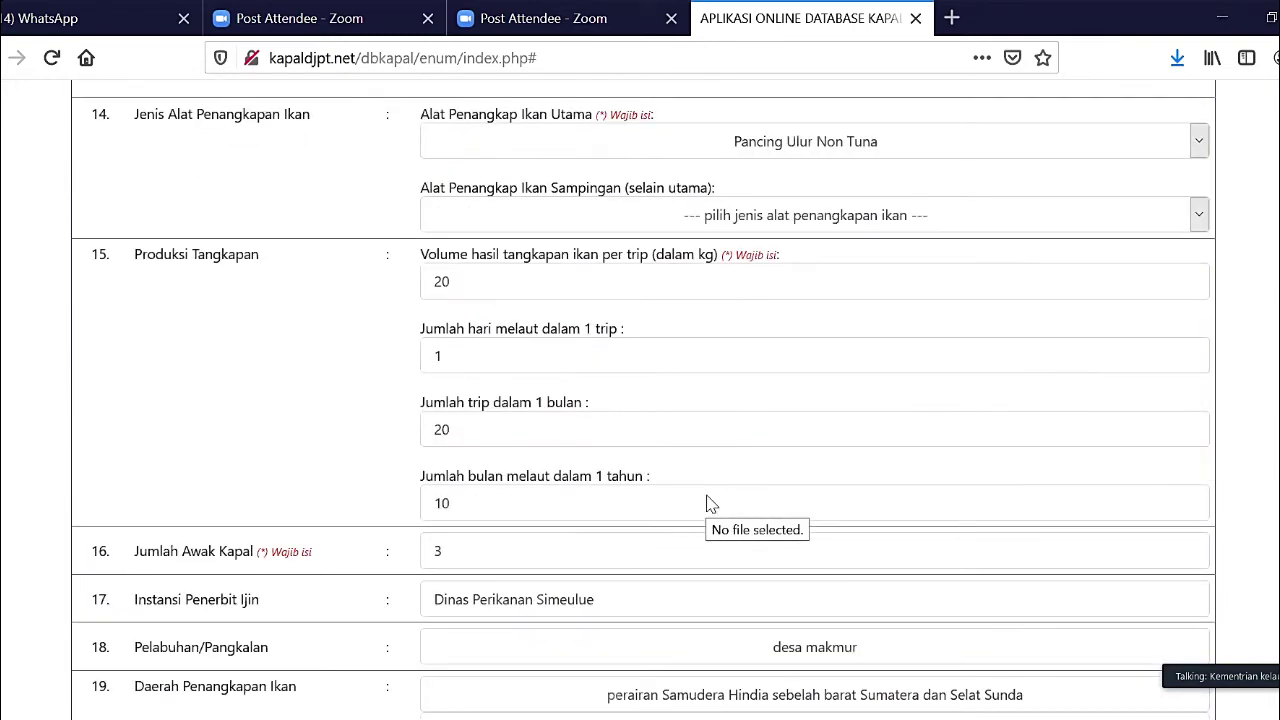
scroll(708, 503, "up", 10)
scroll(708, 503, "down", 15)
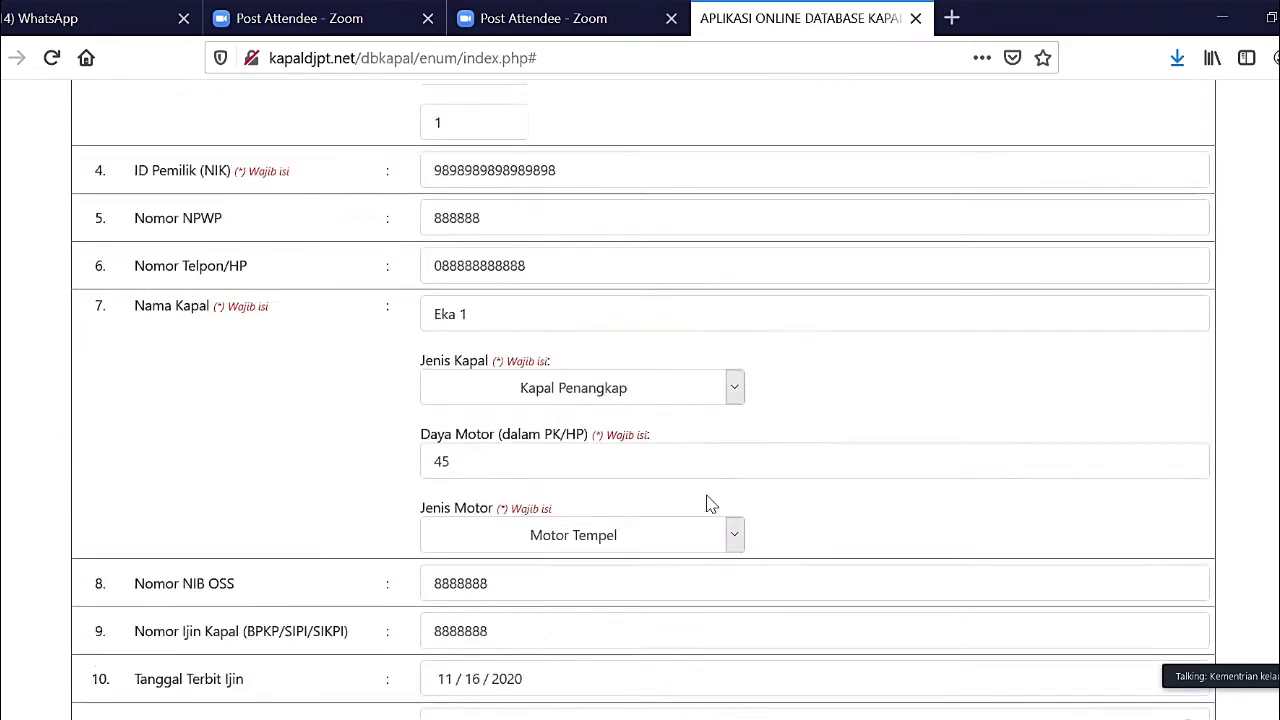
scroll(708, 503, "down", 2)
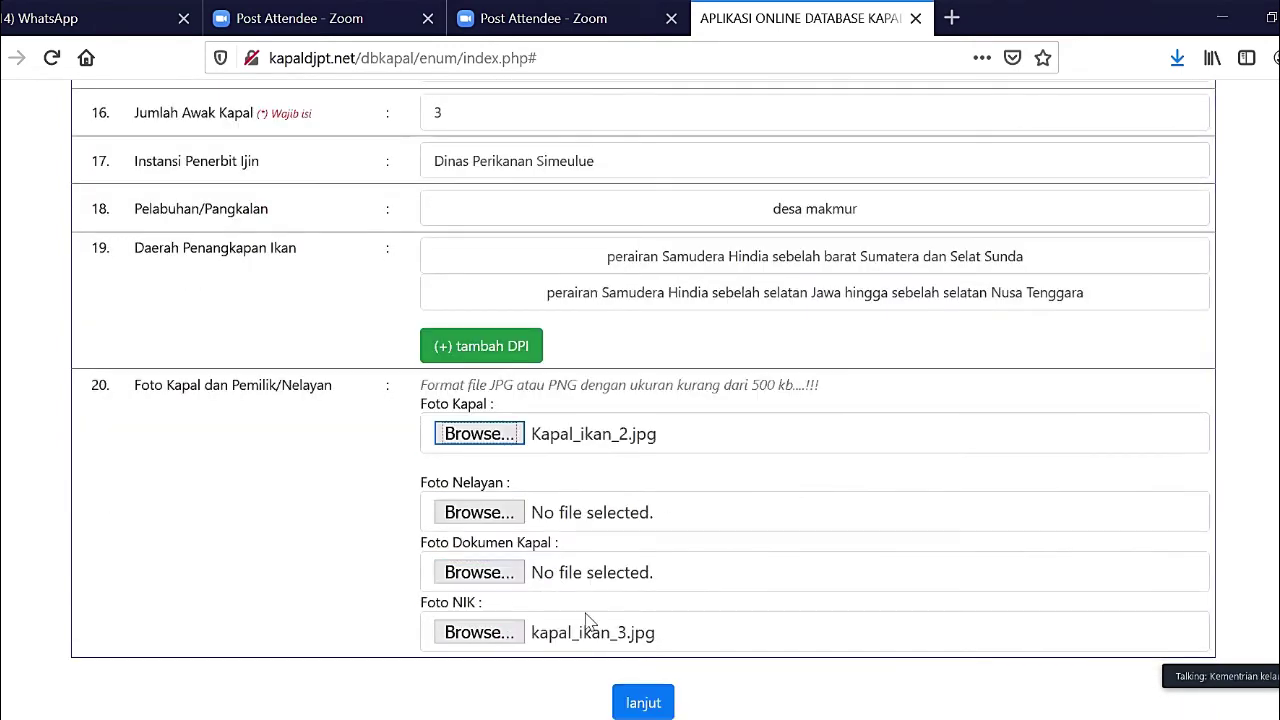
left_click(646, 704)
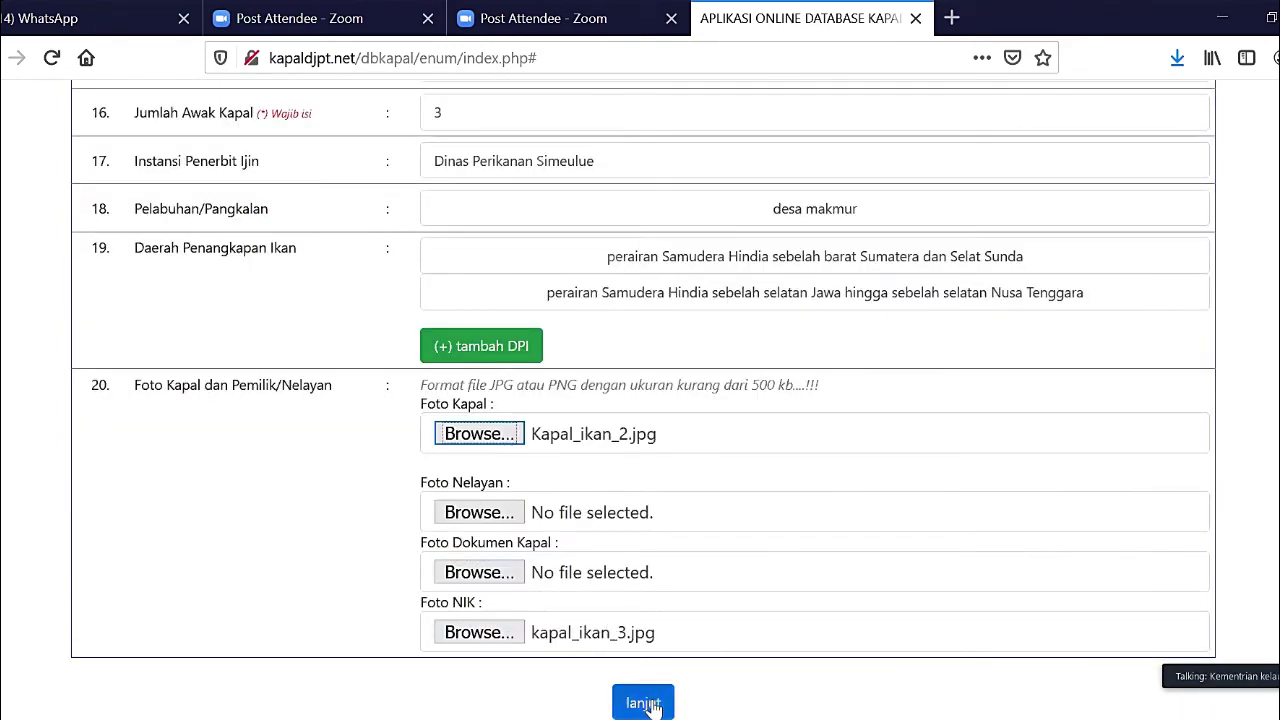
left_click(646, 704)
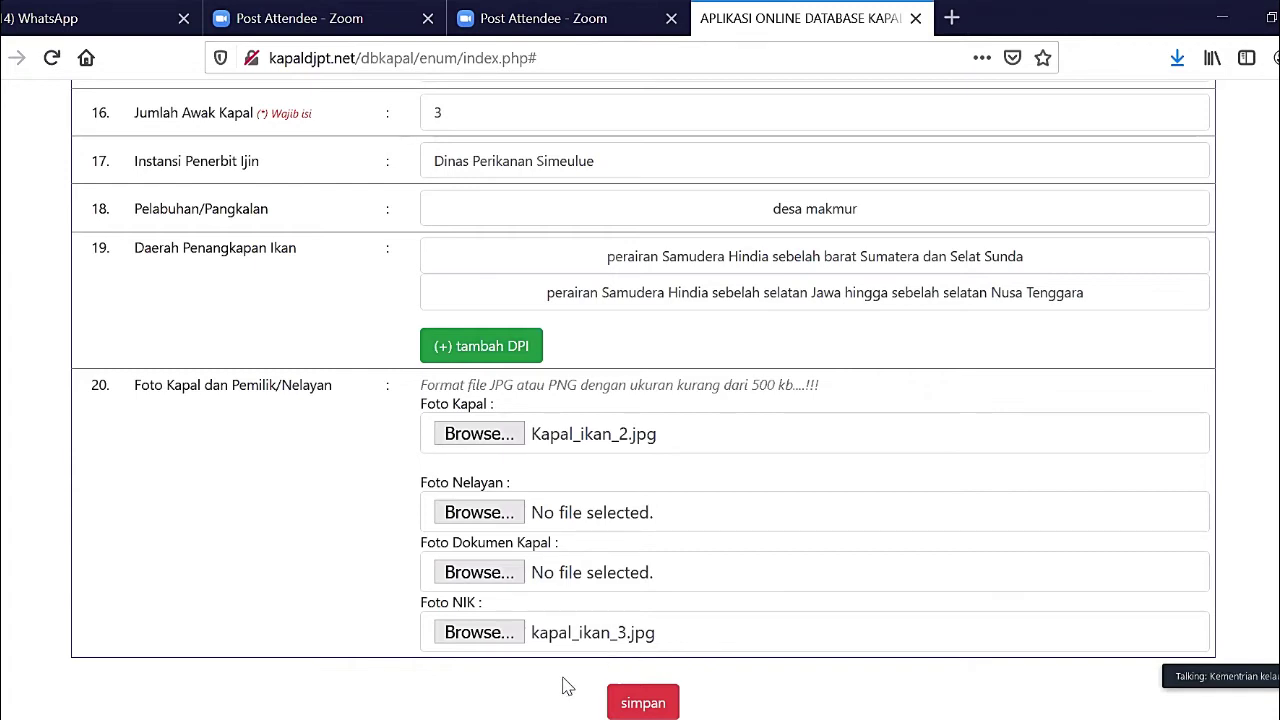
- Save the new owner and vessel record with Simpan
left_click(648, 704)
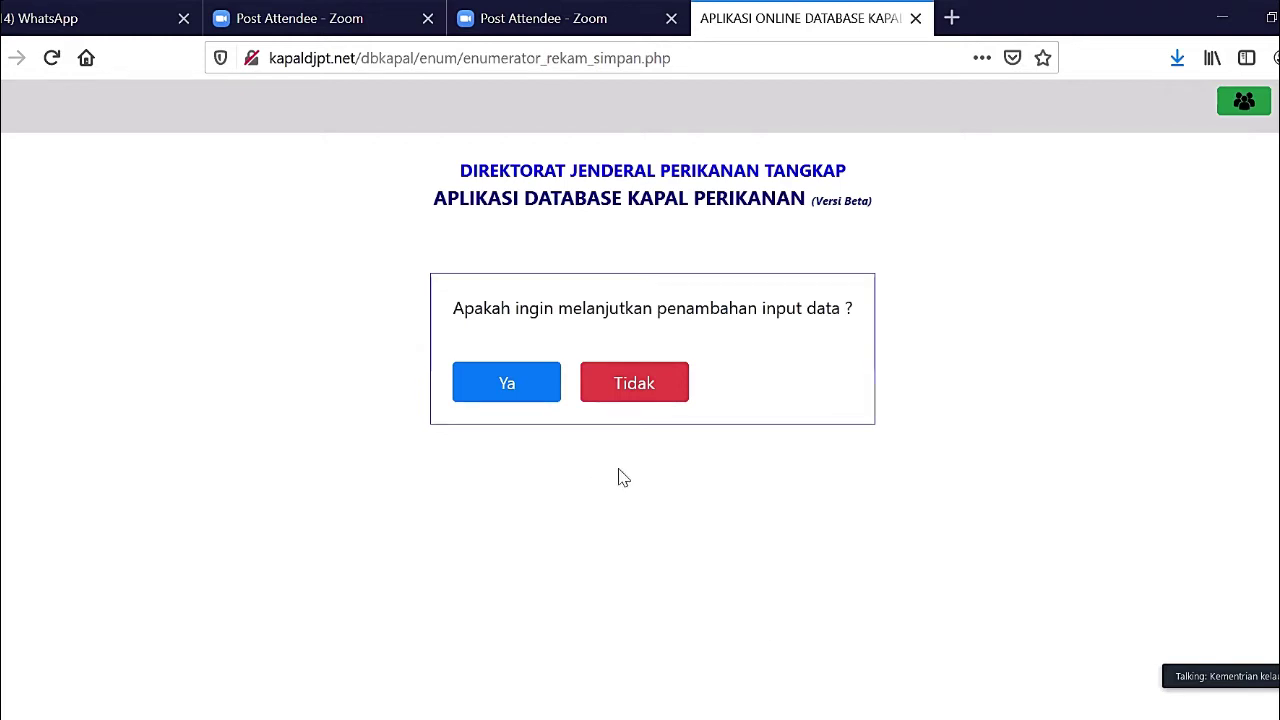
- Answer Tidak to adding more data and return to the vessel list
left_click(642, 398)
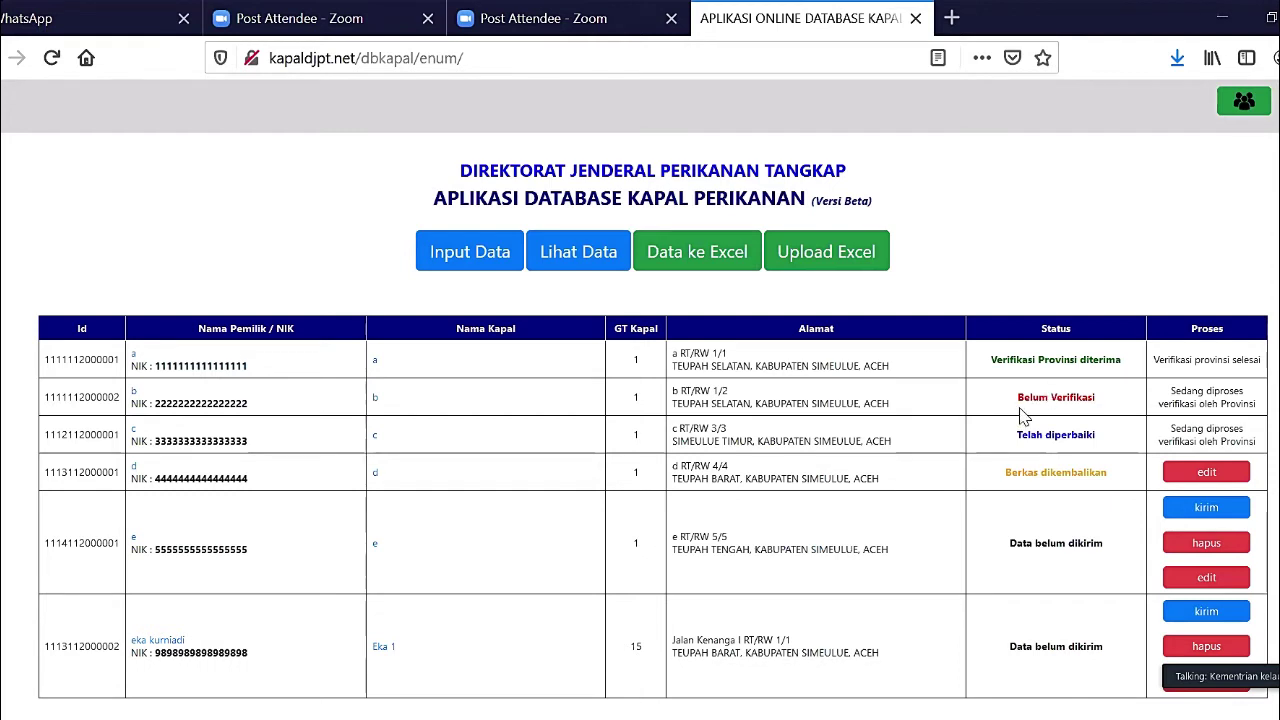
scroll(1022, 390, "up", 5, "ctrl")
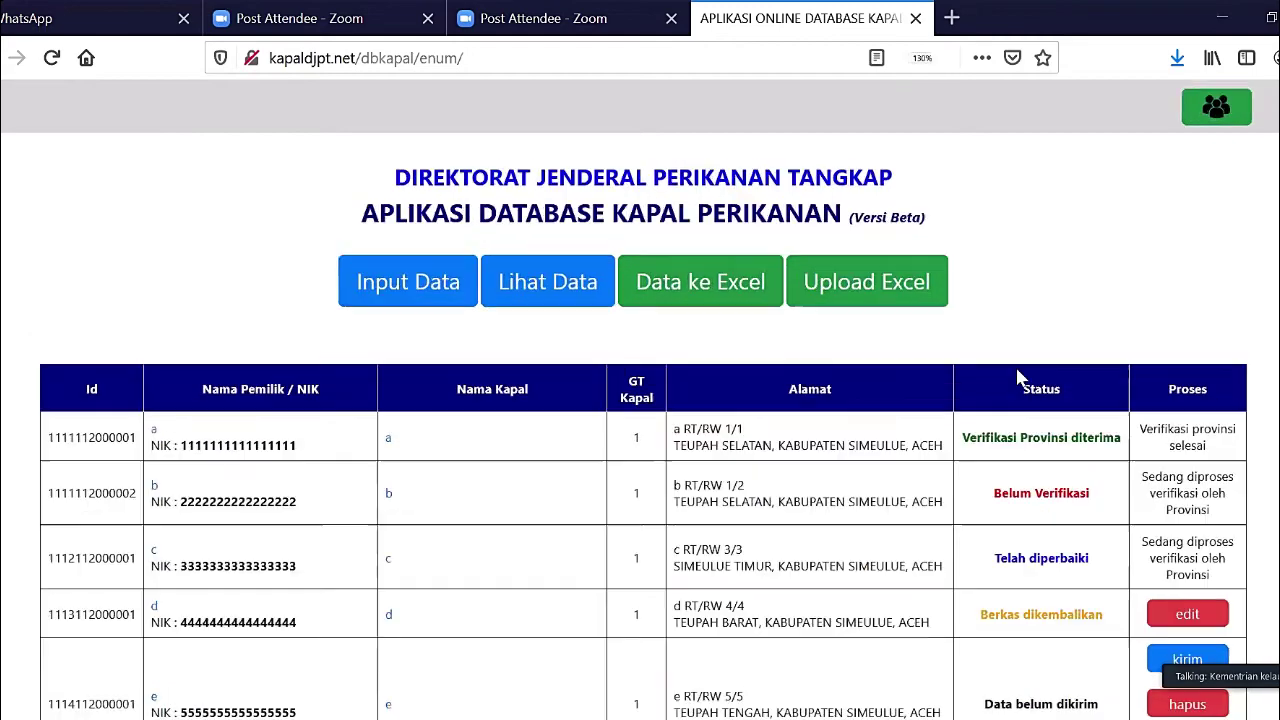
scroll(1022, 378, "down", 1, "ctrl")
scroll(1022, 378, "down", 4)
scroll(1022, 378, "up", 3)
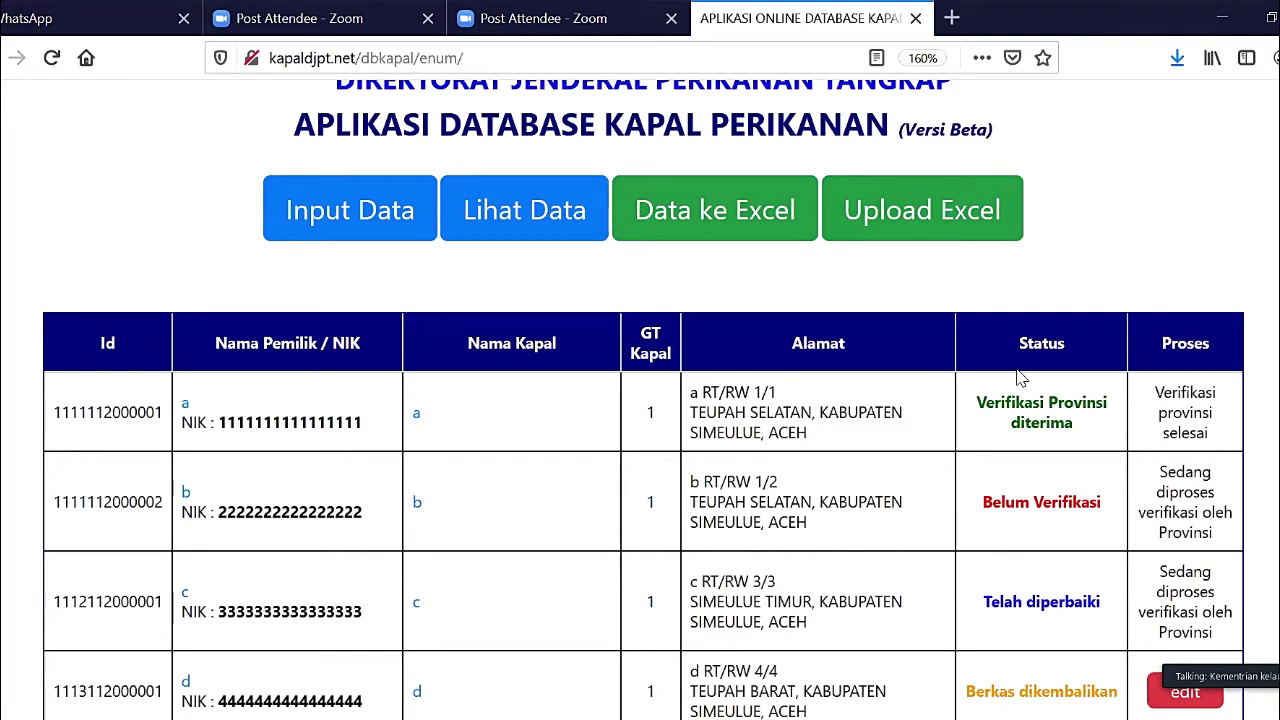
scroll(1020, 377, "down", 3)
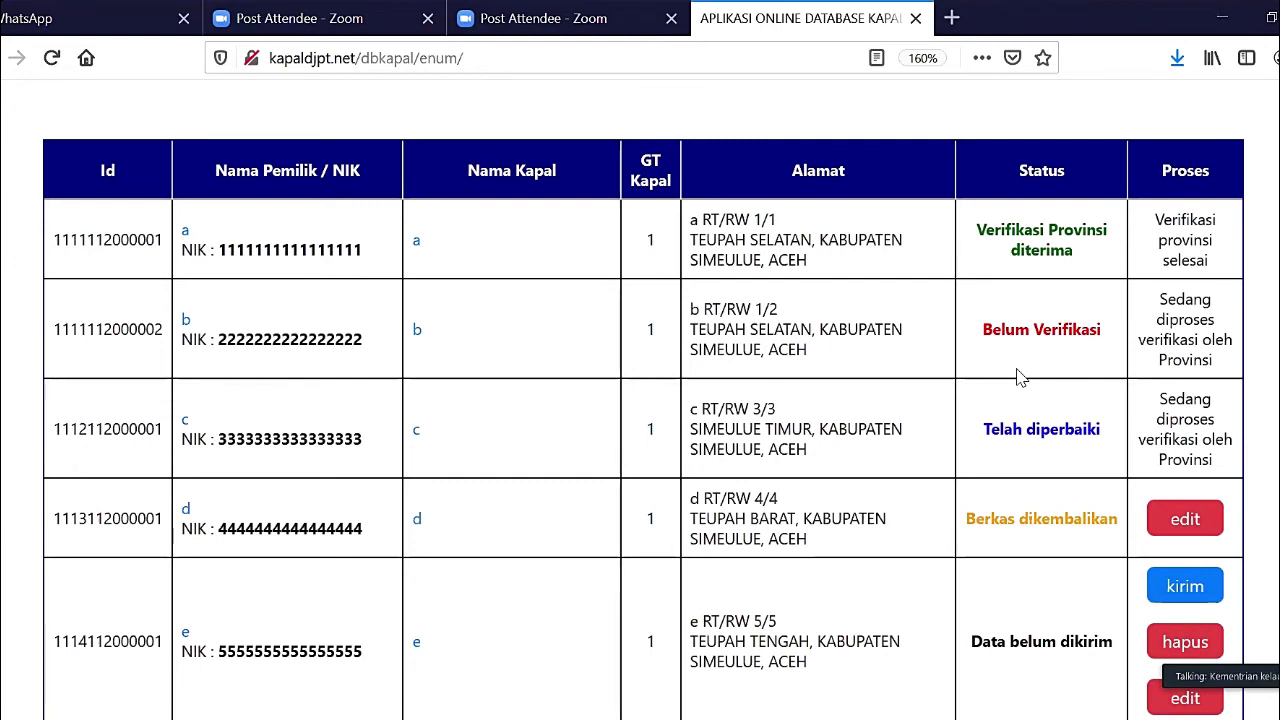
scroll(1019, 377, "down", 3)
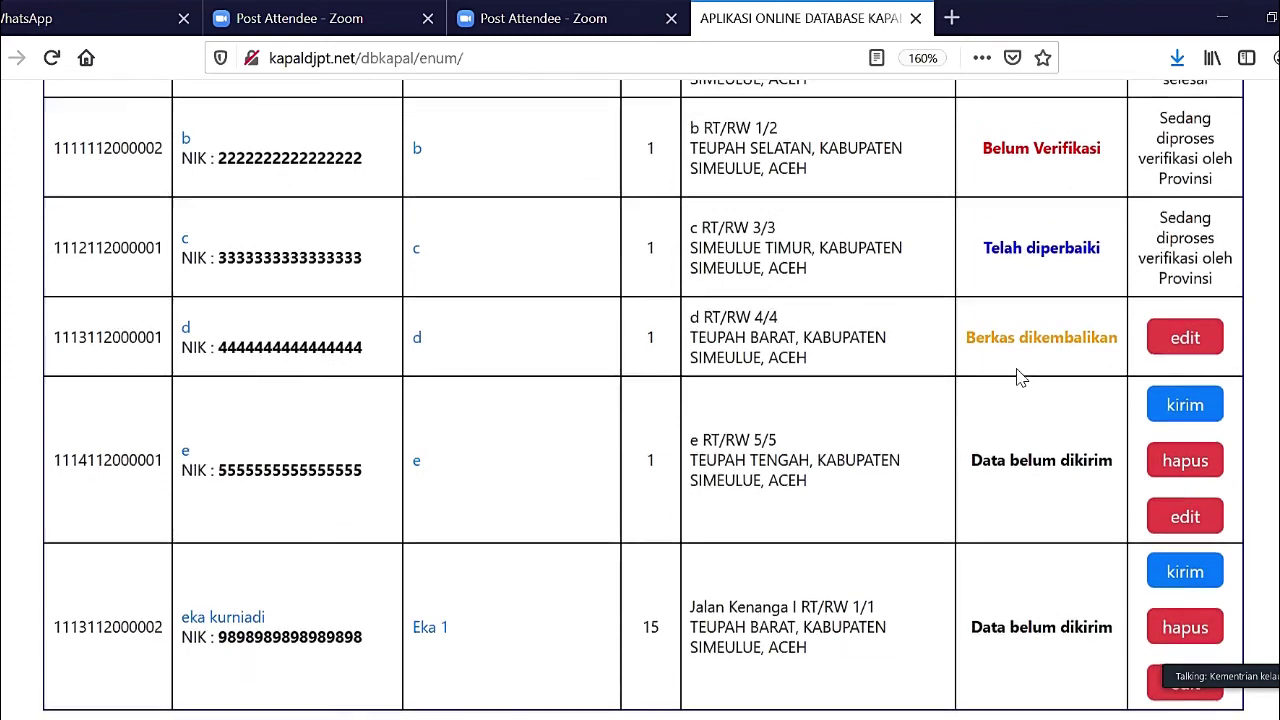
scroll(1019, 377, "up", 2)
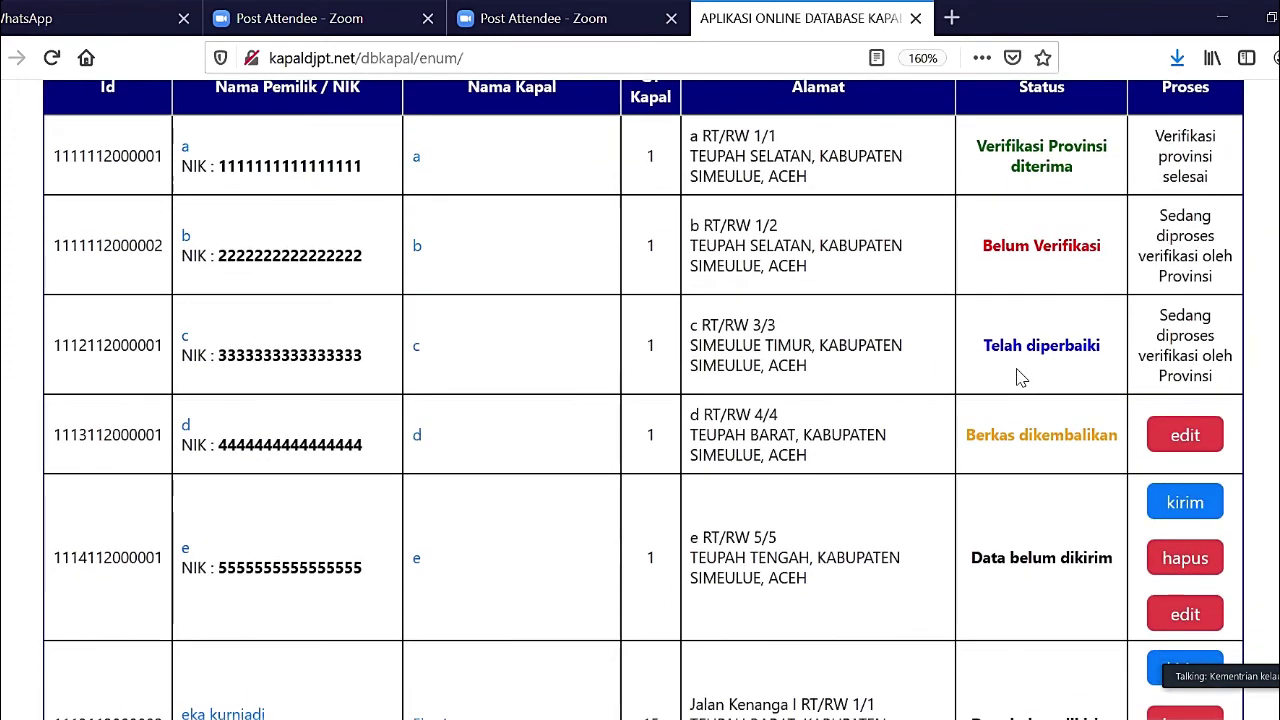
scroll(1019, 377, "down", 2)
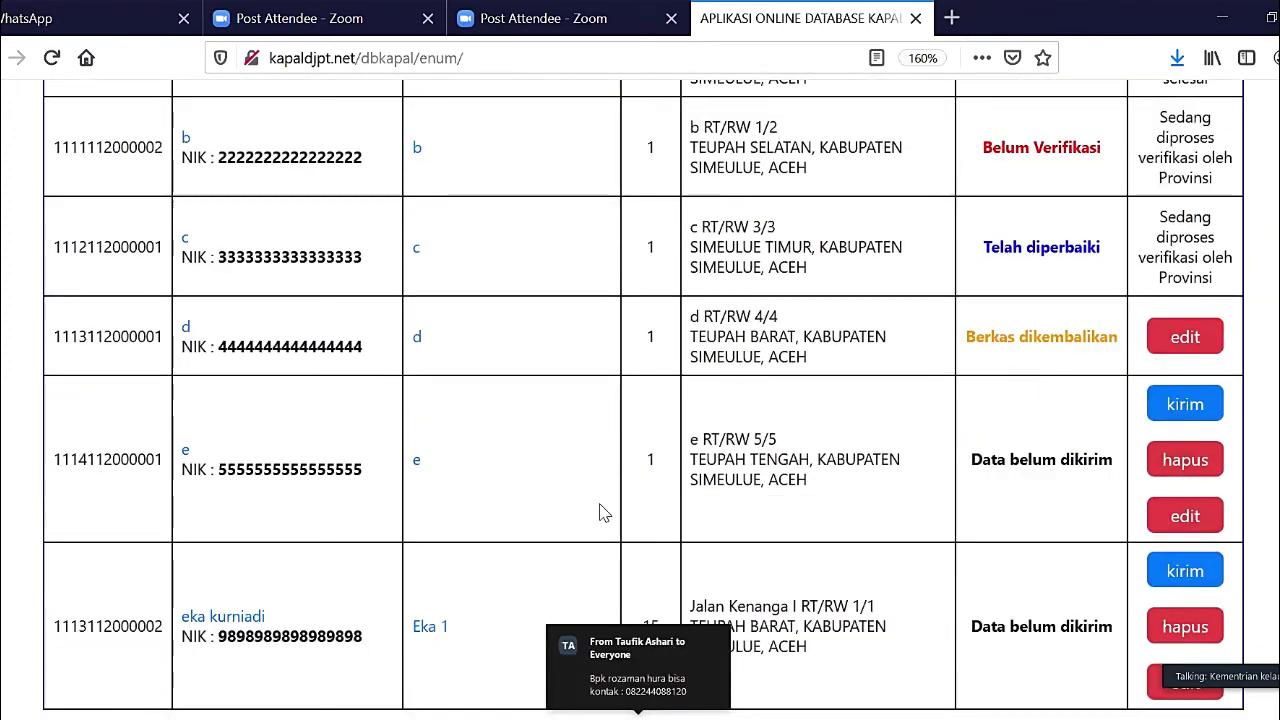
scroll(941, 263, "up", 4)
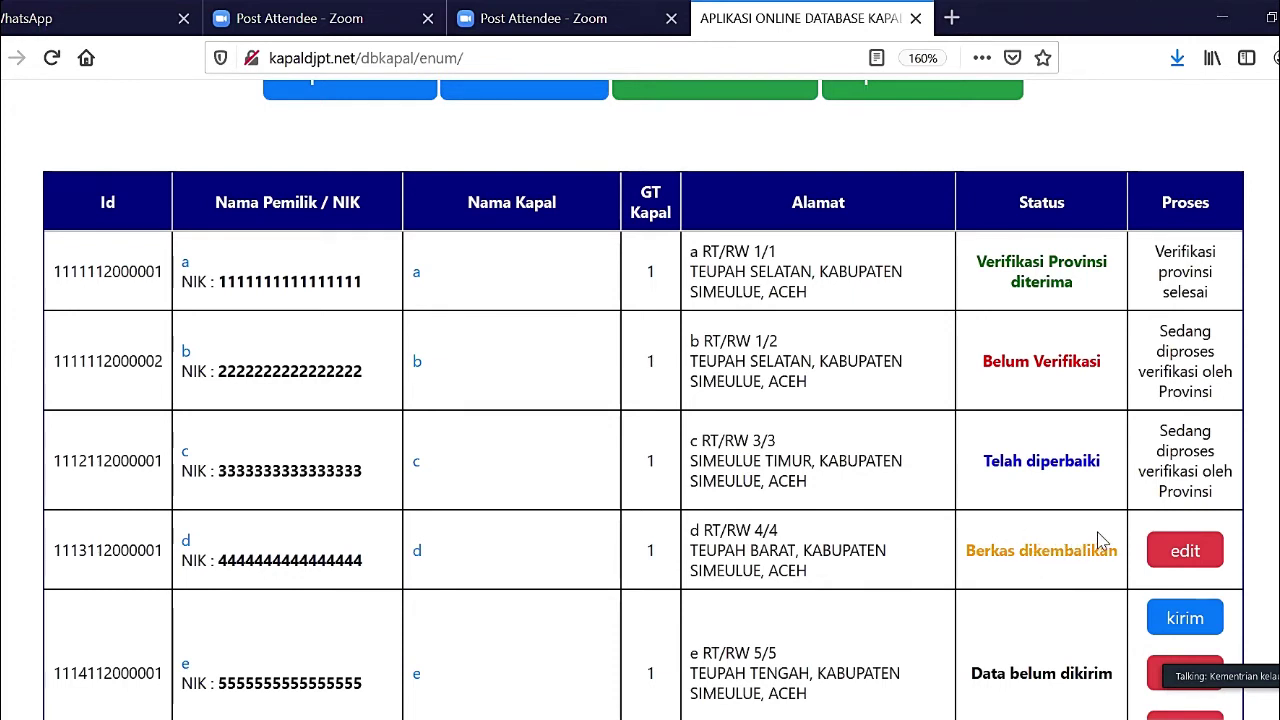
left_click(1193, 565)
scroll(1190, 560, "down", 3)
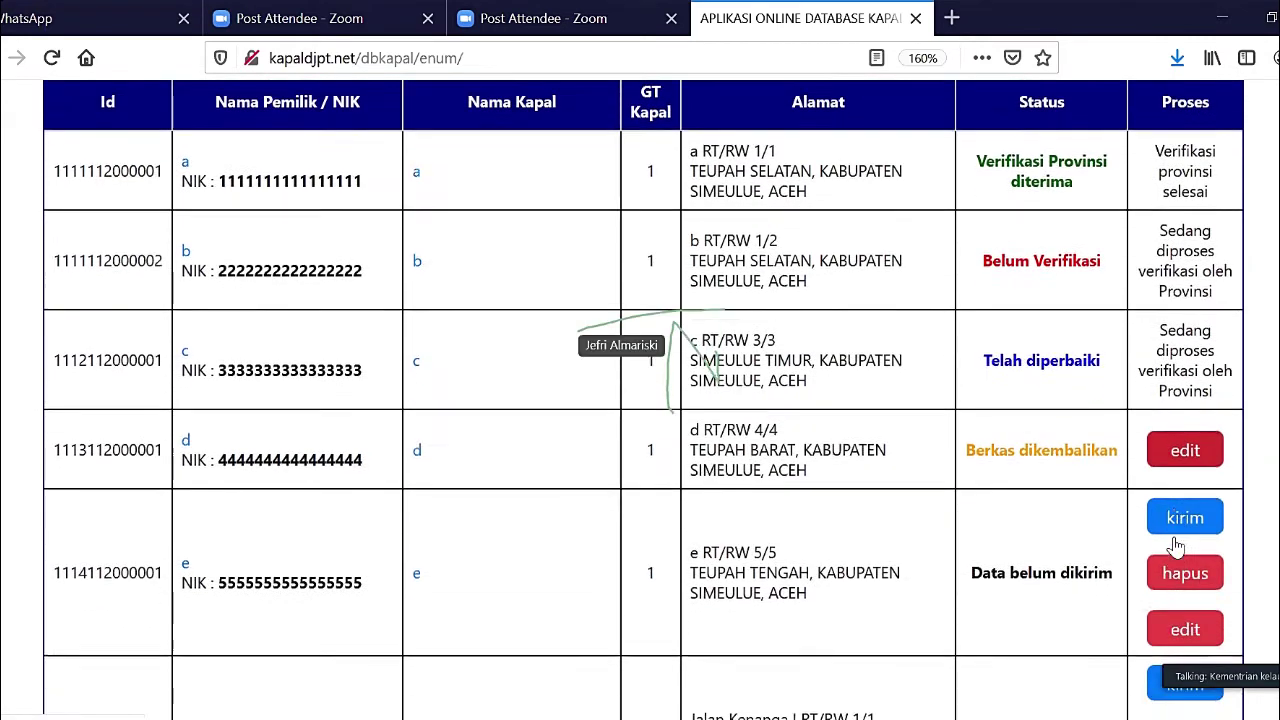
scroll(1178, 545, "down", 1)
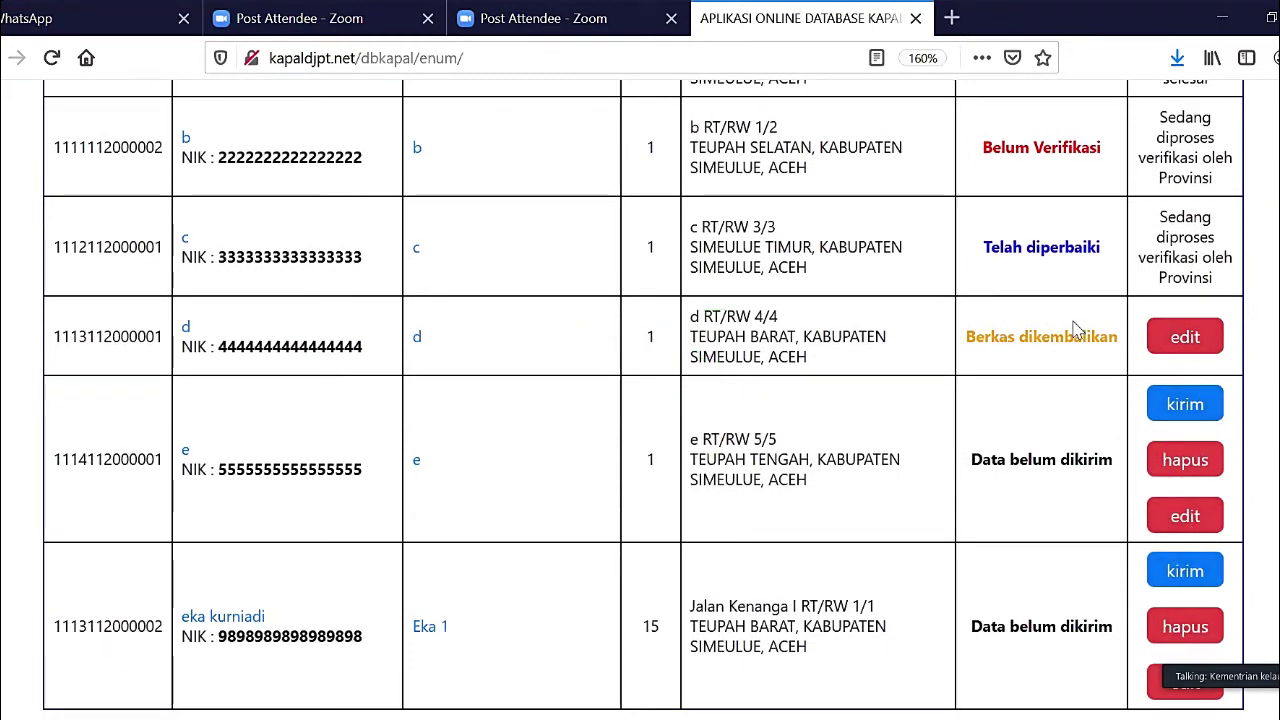
scroll(1093, 333, "up", 3)
scroll(1014, 337, "down", 2)
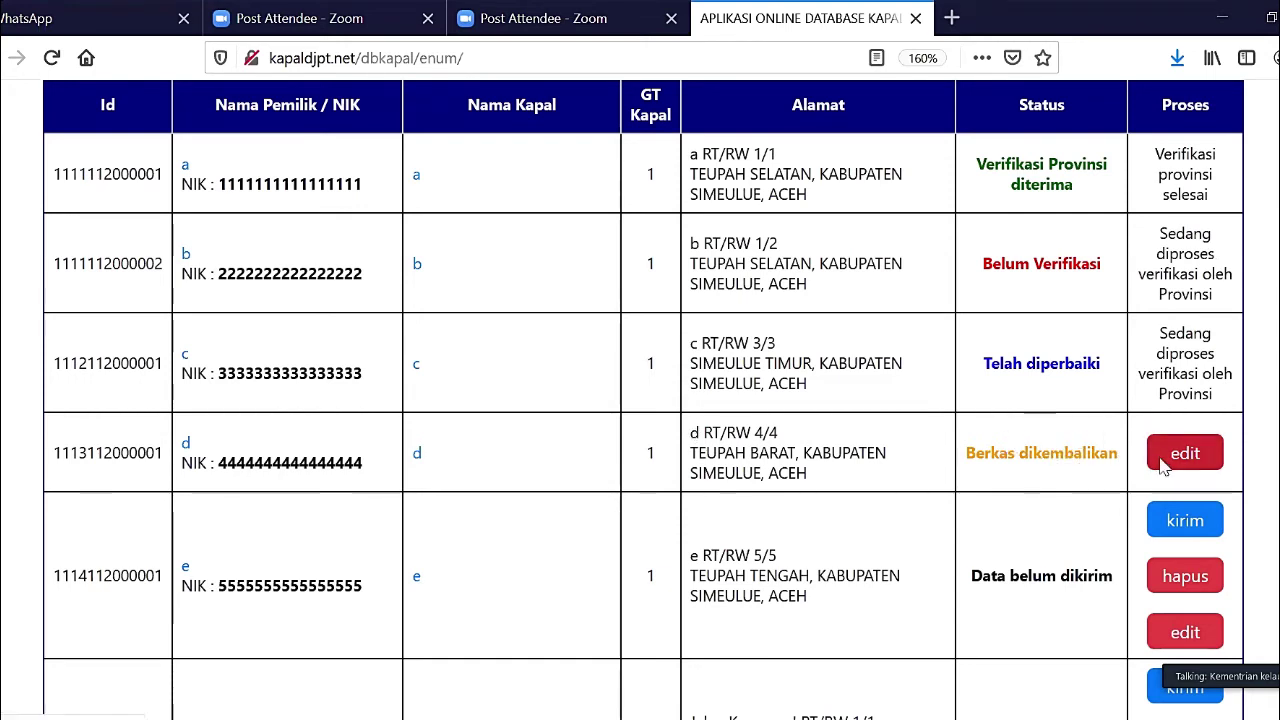
- Open the edit form for returned record d and zoom the page out to 130%
left_click(1162, 466)
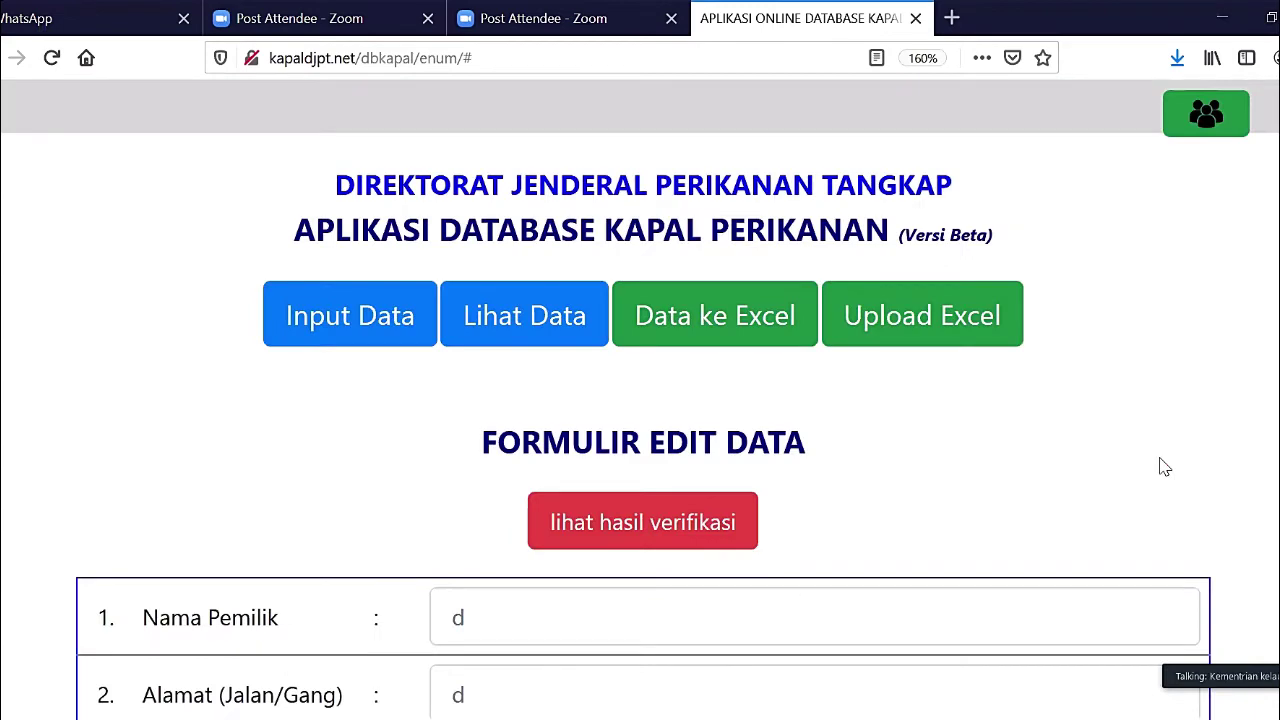
scroll(997, 470, "down", 3)
key("ctrl+minus")
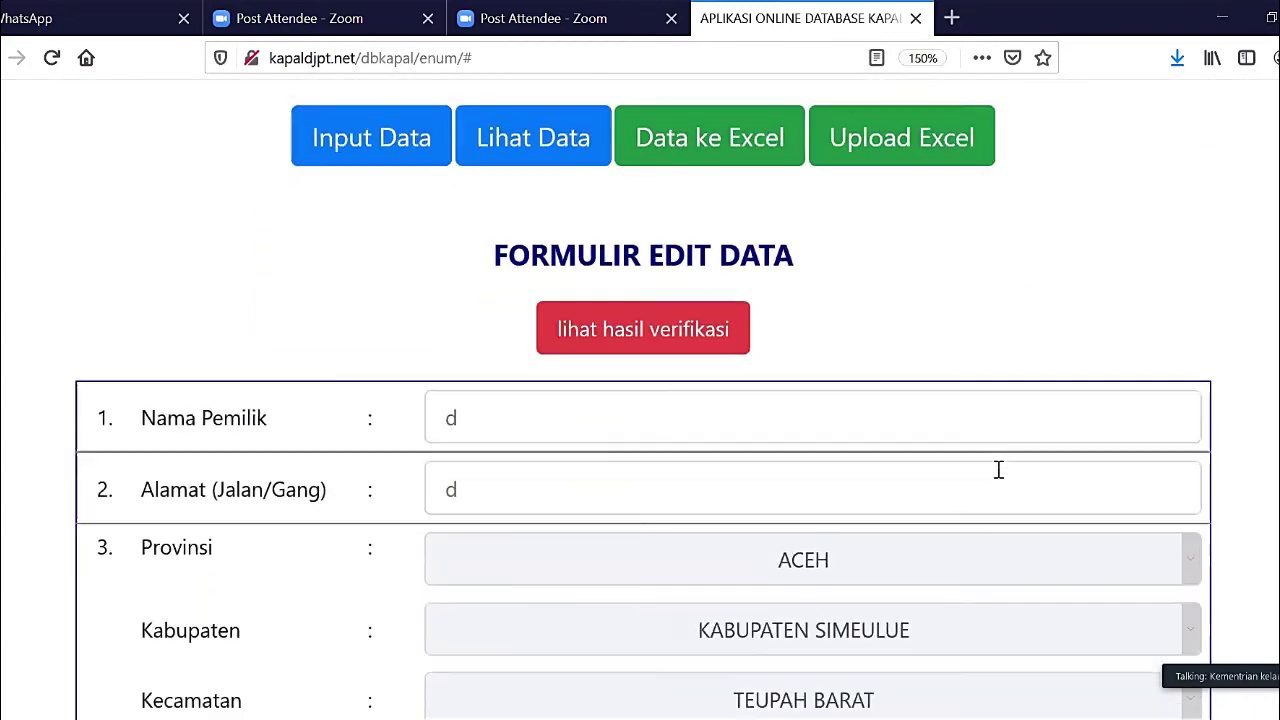
key("ctrl+minus")
key("ctrl+minus")
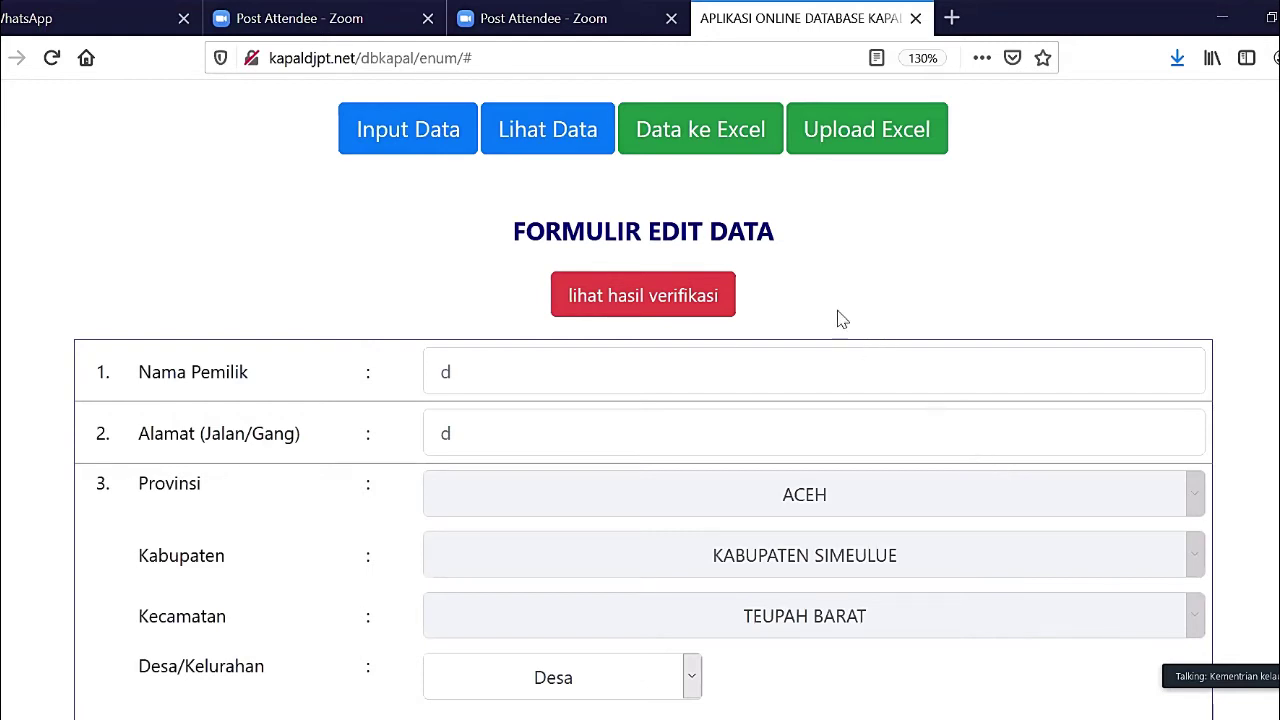
left_click(664, 299)
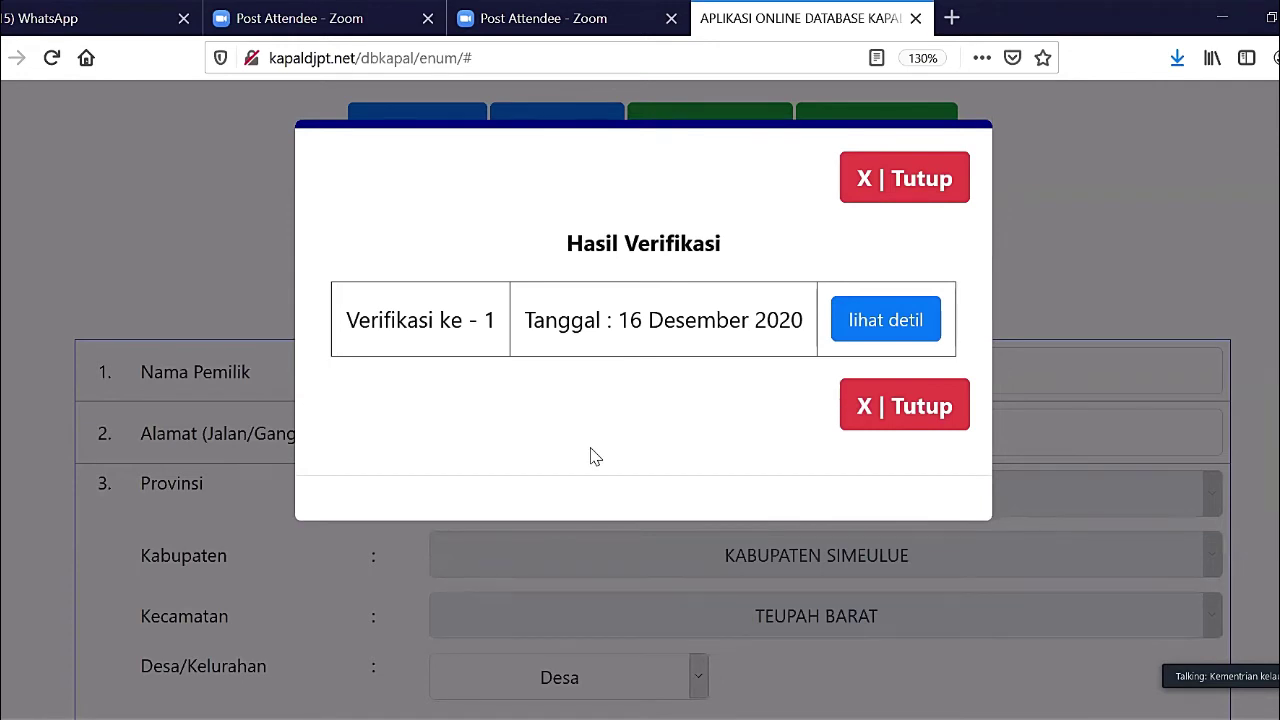
left_click(865, 330)
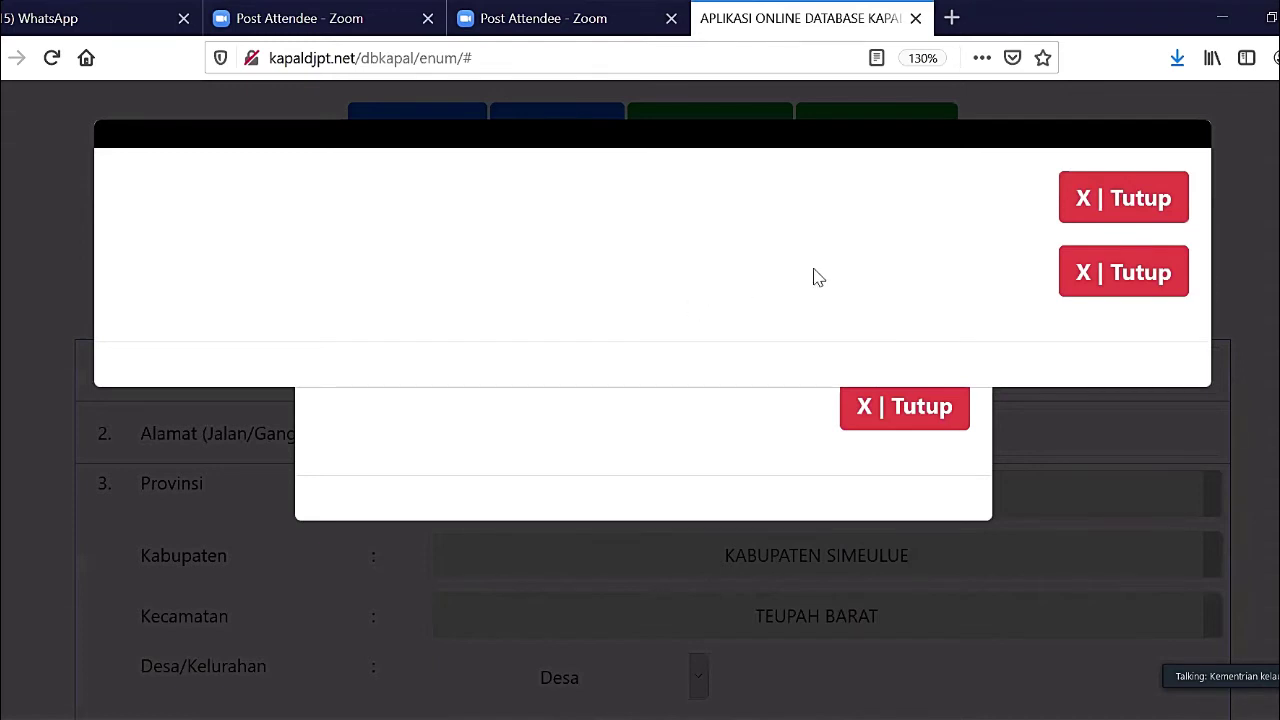
left_click(1085, 287)
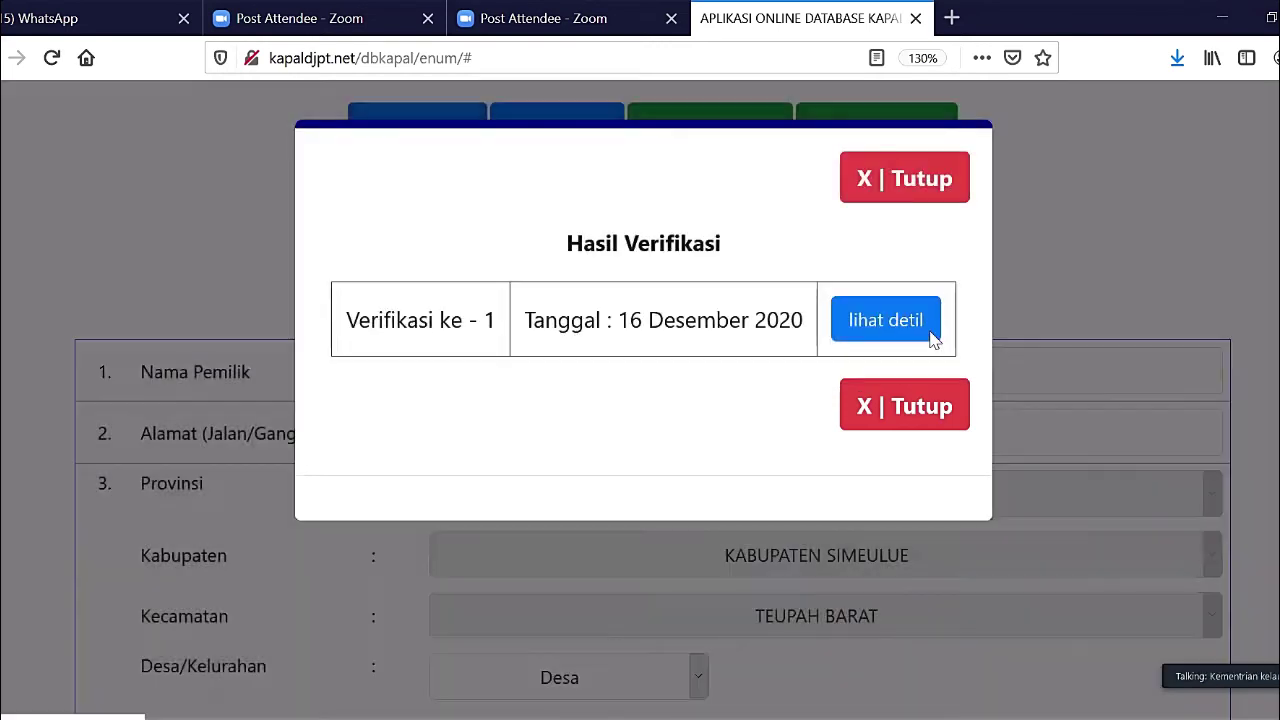
left_click(857, 318)
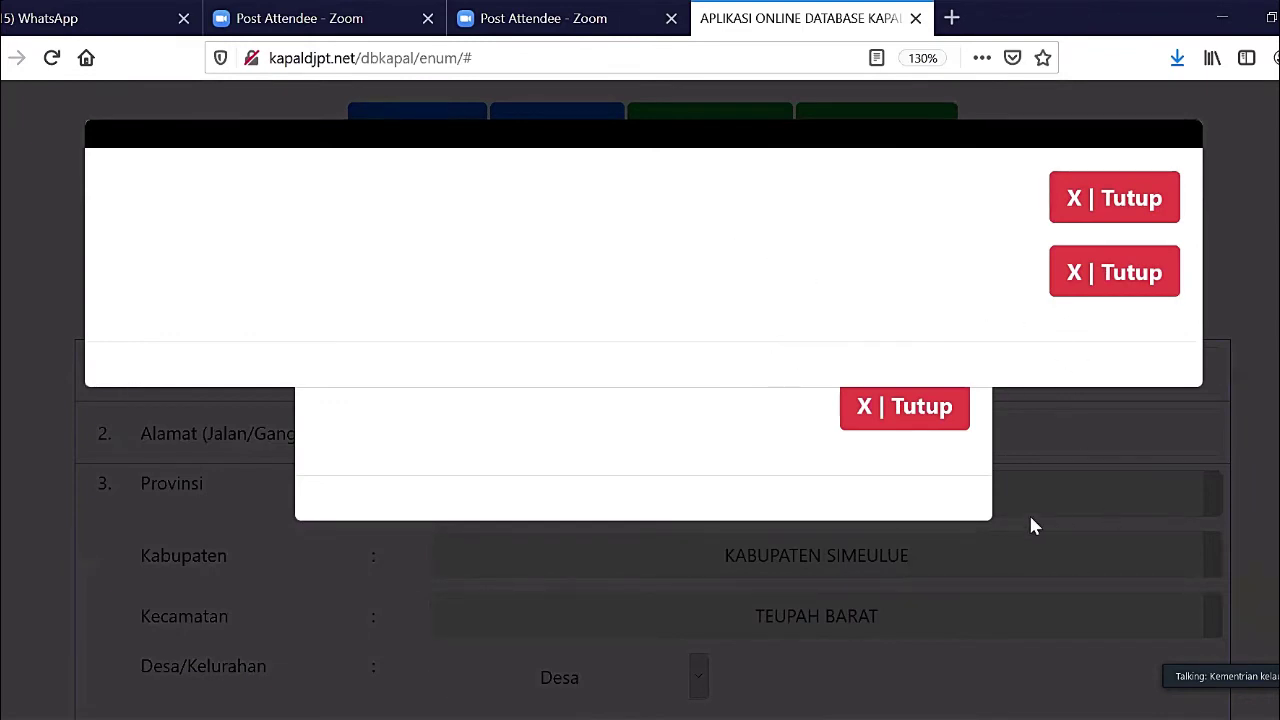
left_click(1088, 276)
left_click(902, 177)
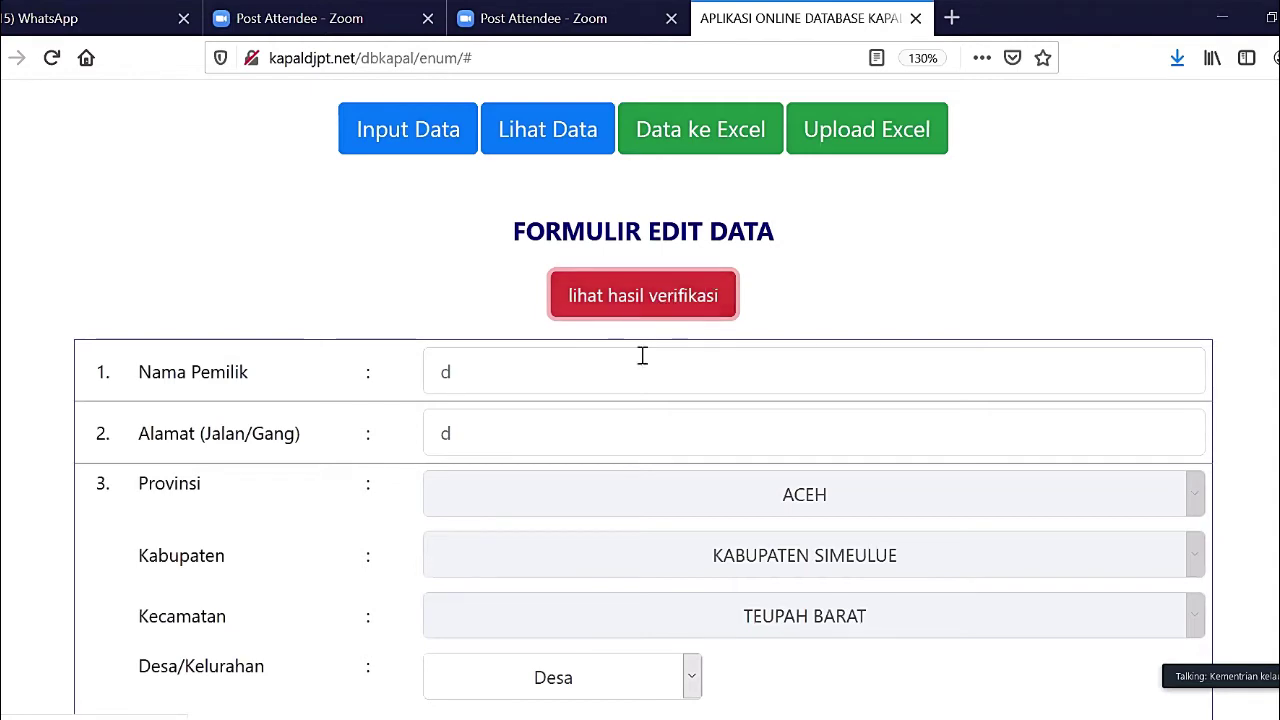
scroll(643, 356, "down", 10)
scroll(643, 360, "up", 2)
scroll(643, 370, "down", 5)
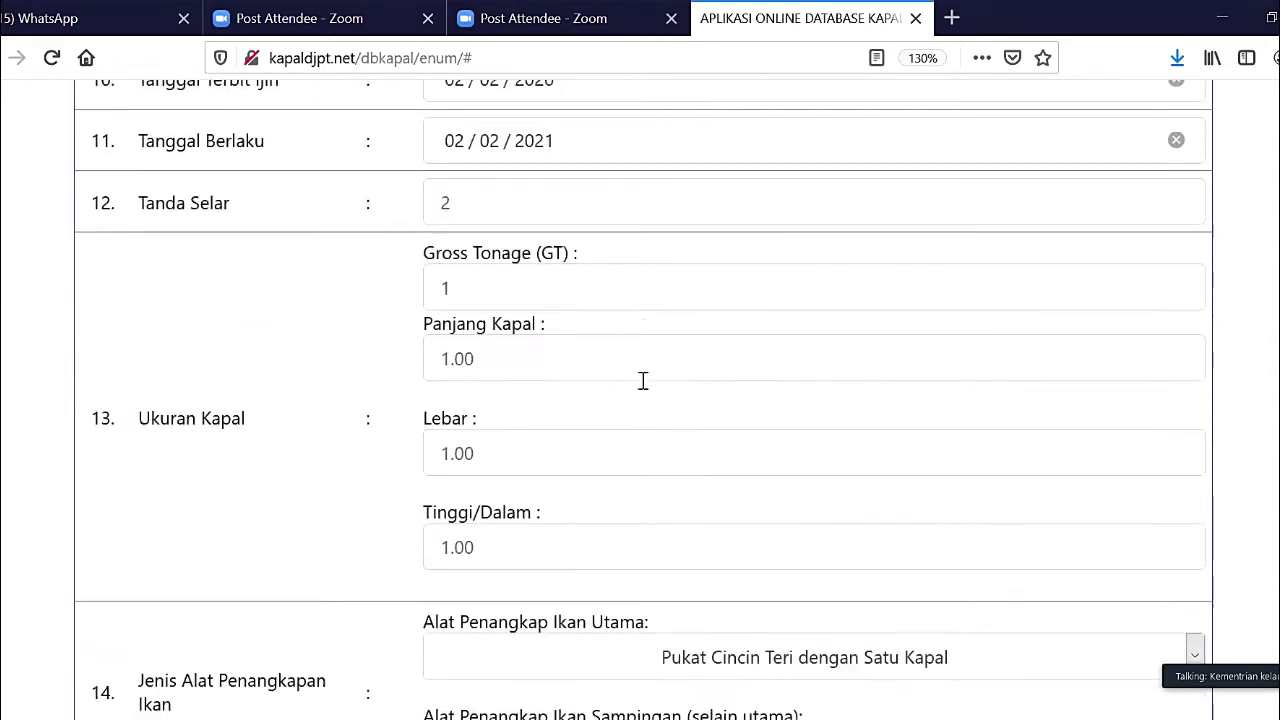
scroll(643, 380, "down", 15)
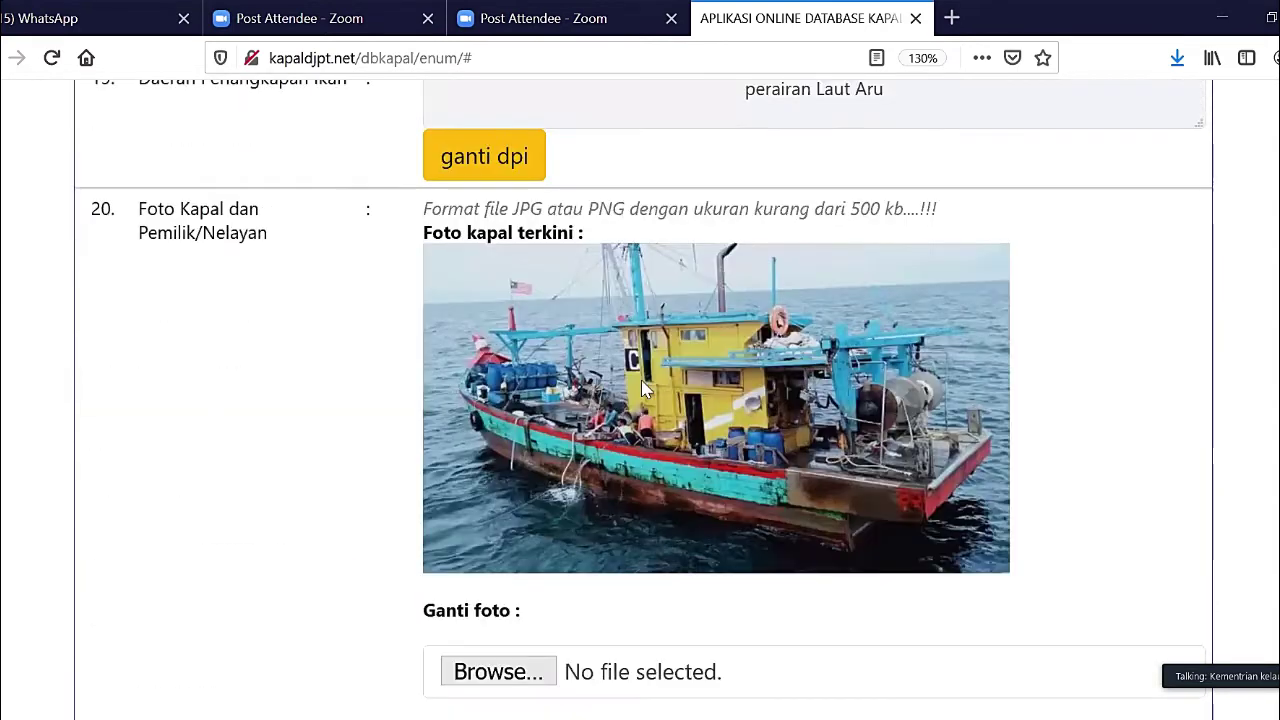
scroll(643, 385, "down", 2)
scroll(643, 388, "up", 5)
scroll(643, 390, "down", 3)
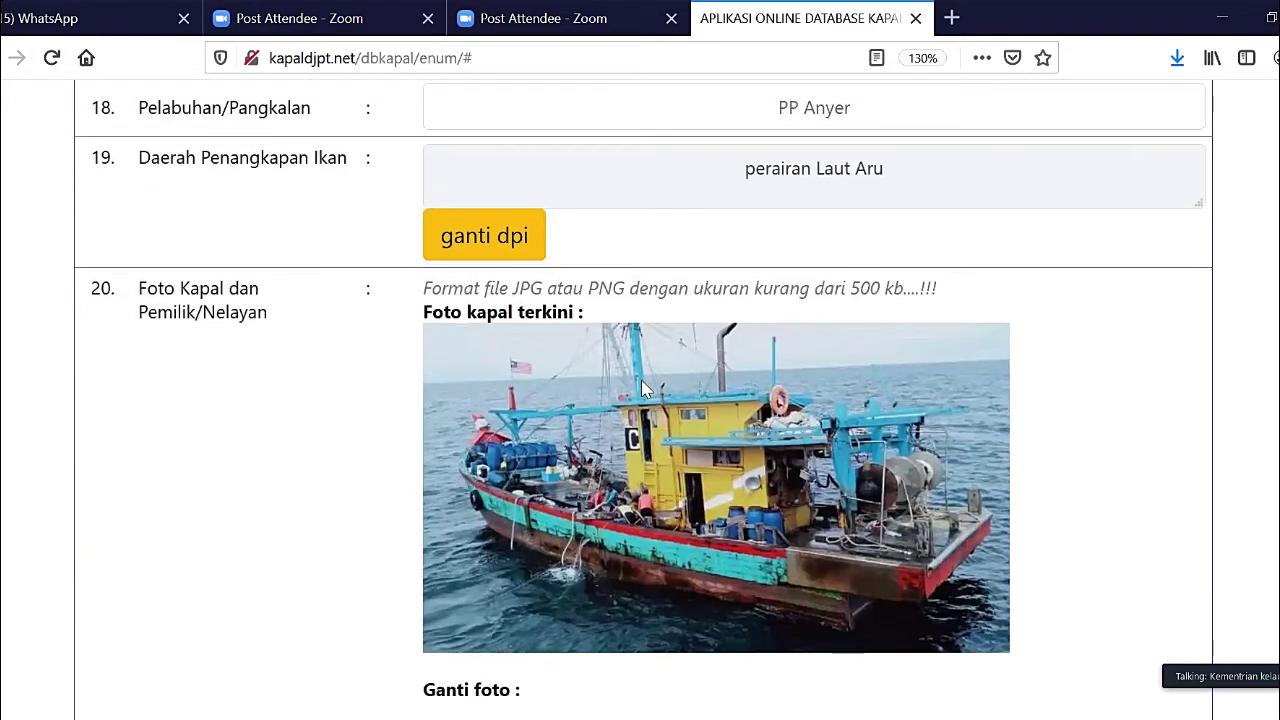
scroll(643, 388, "down", 1)
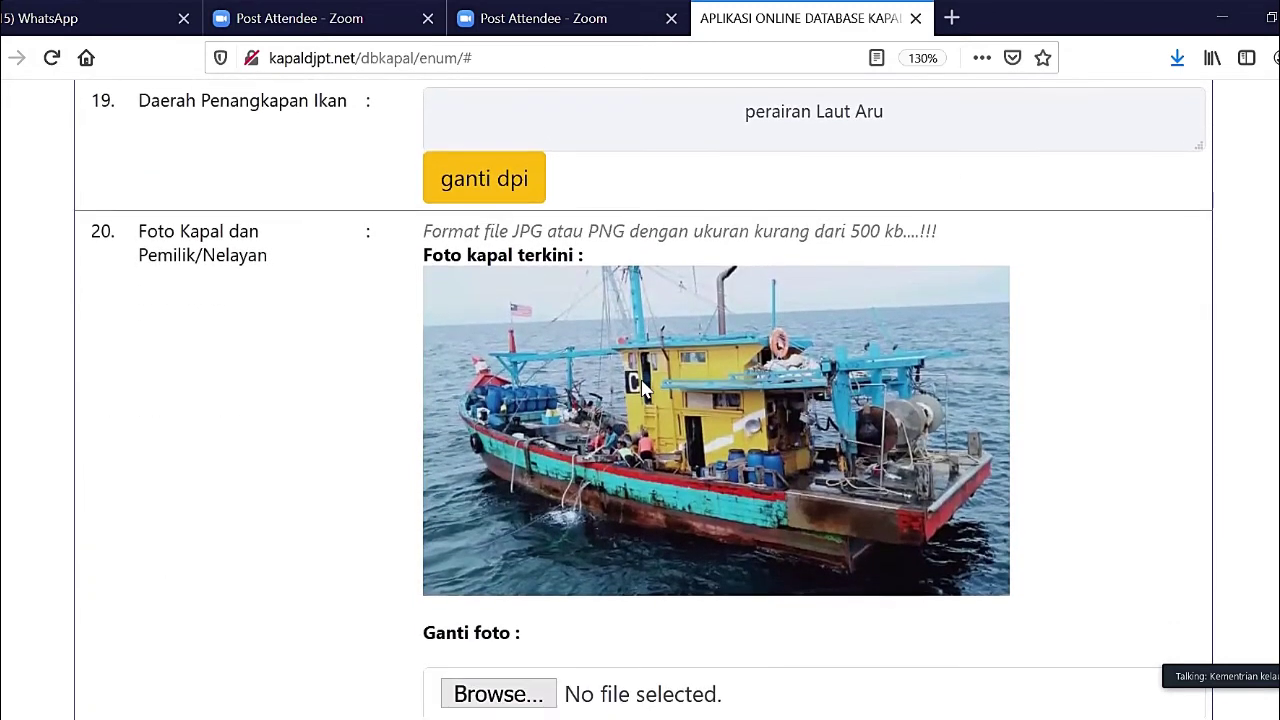
scroll(643, 388, "down", 4)
scroll(645, 389, "down", 10)
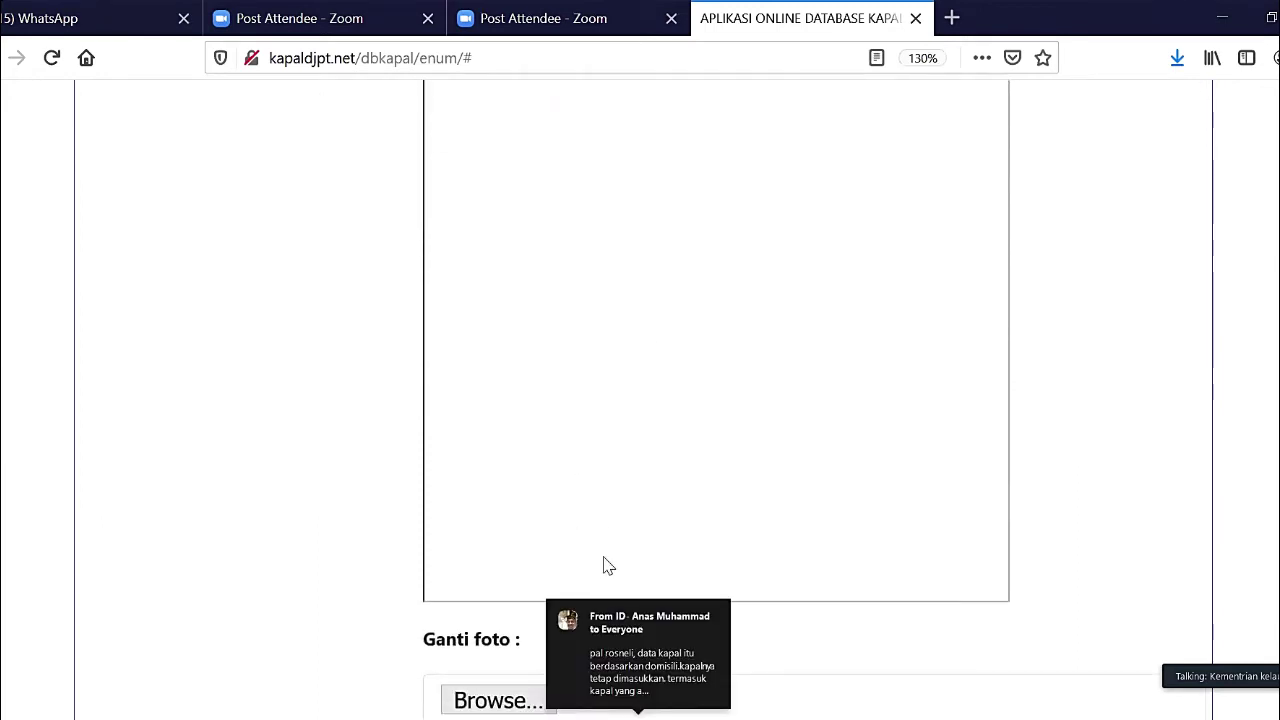
scroll(608, 566, "down", 15)
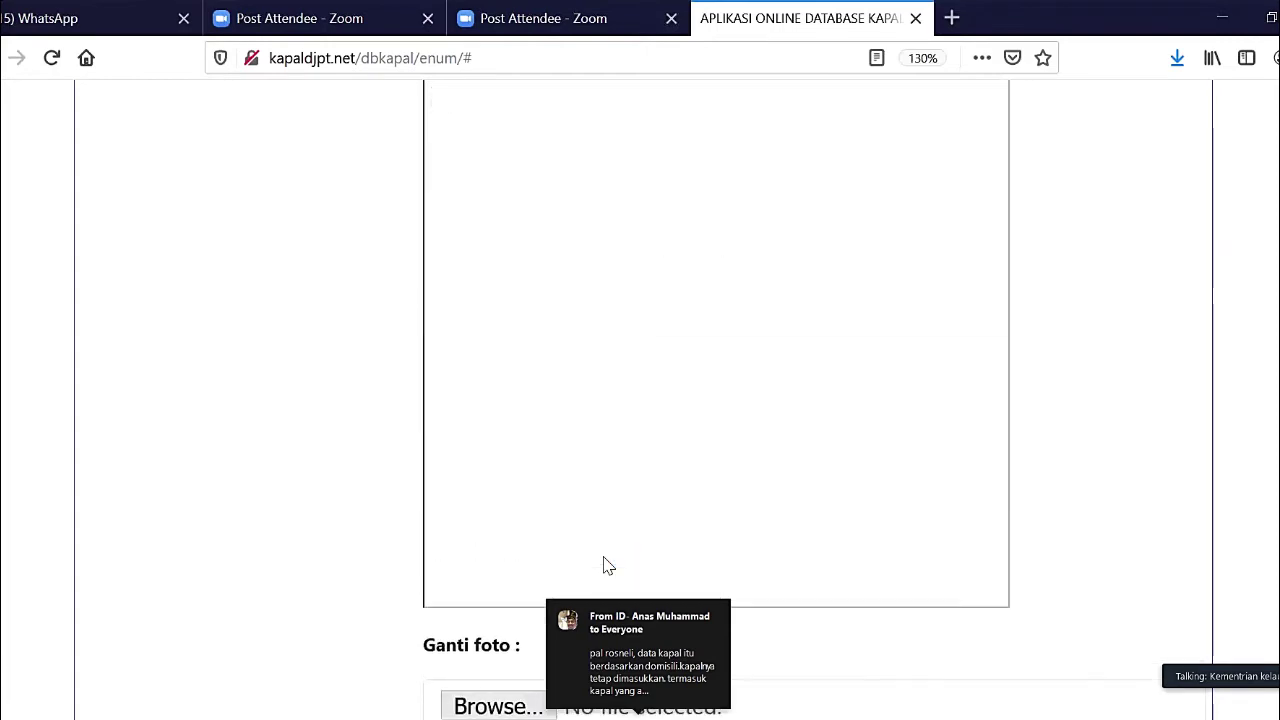
scroll(605, 557, "down", 10)
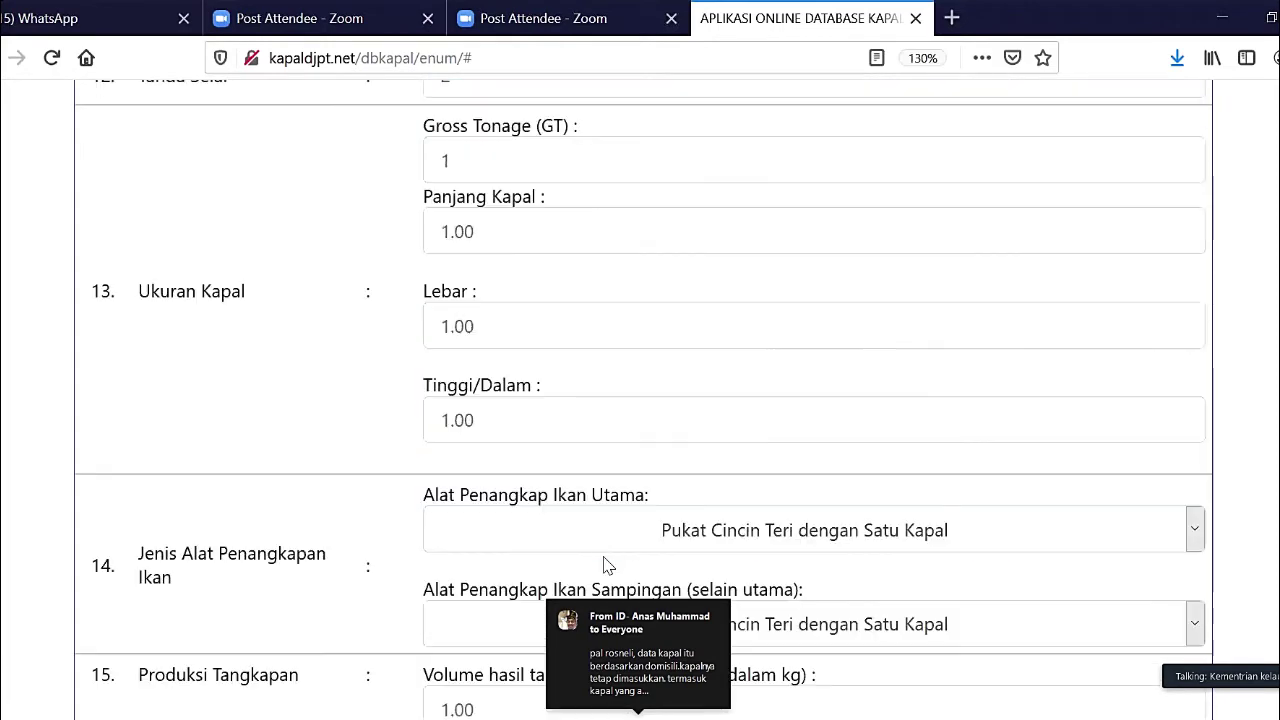
scroll(605, 557, "up", 15)
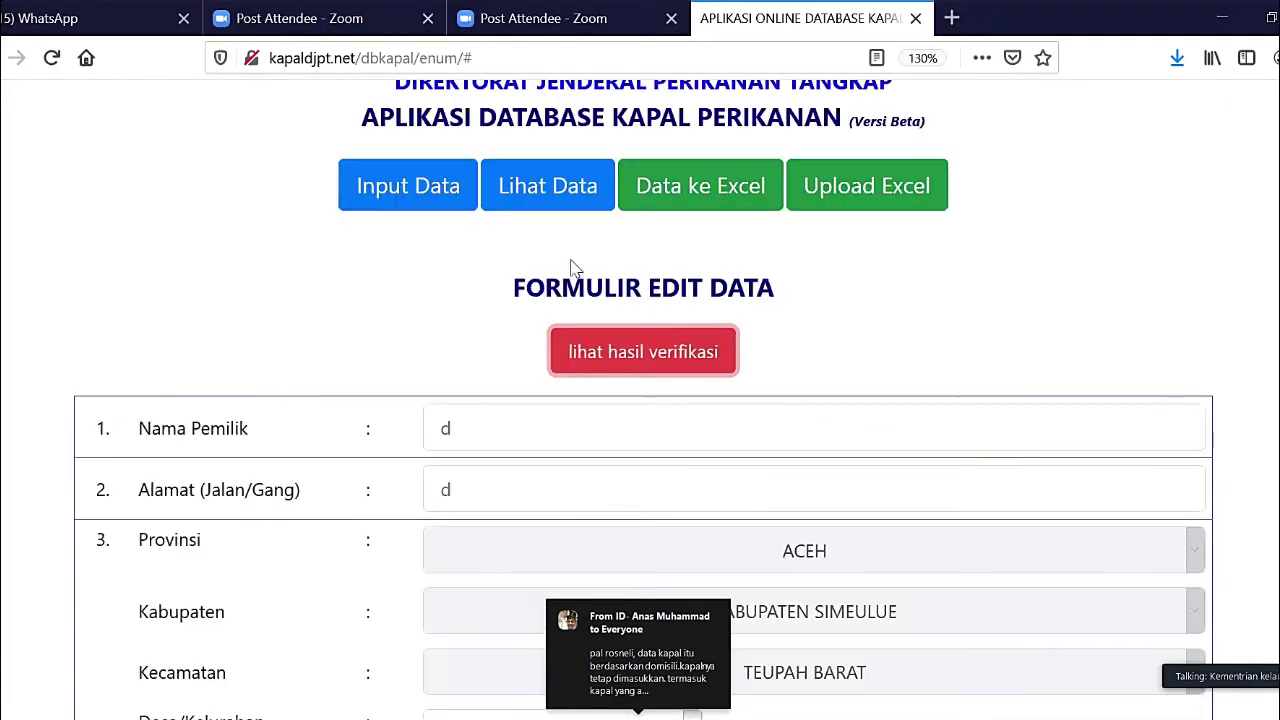
left_click(617, 362)
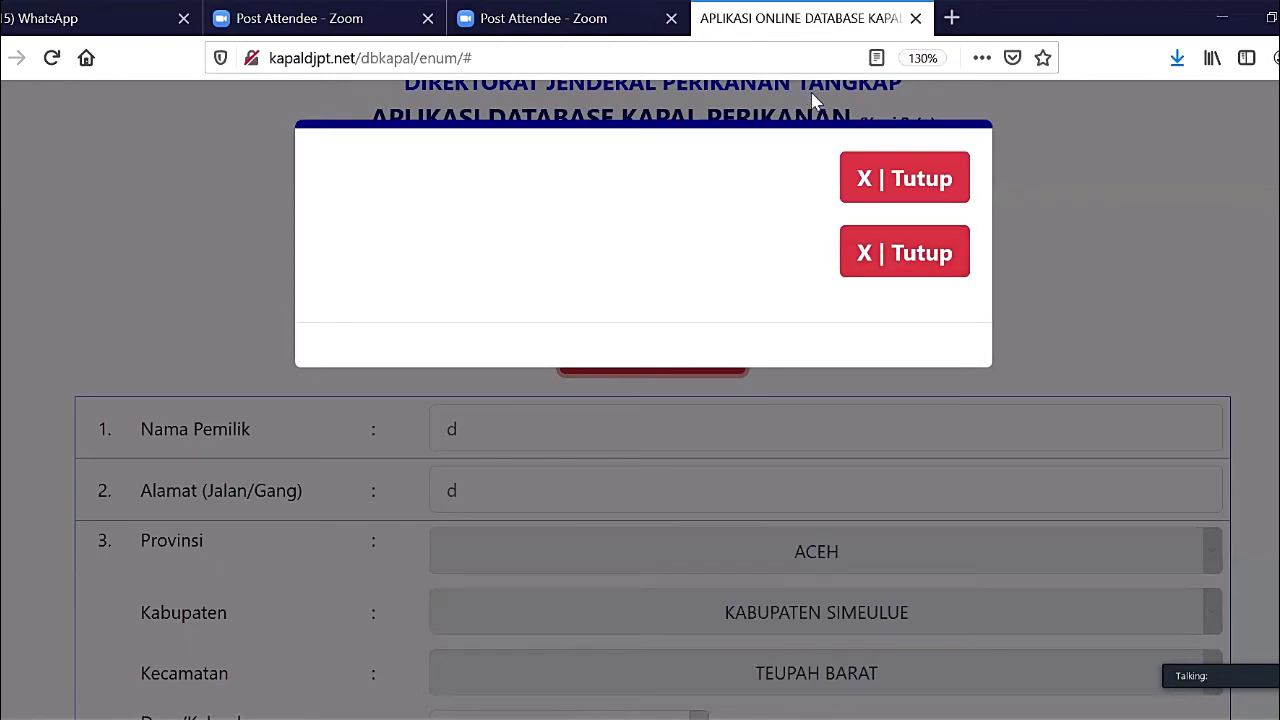
left_click(897, 257)
scroll(789, 385, "down", 4)
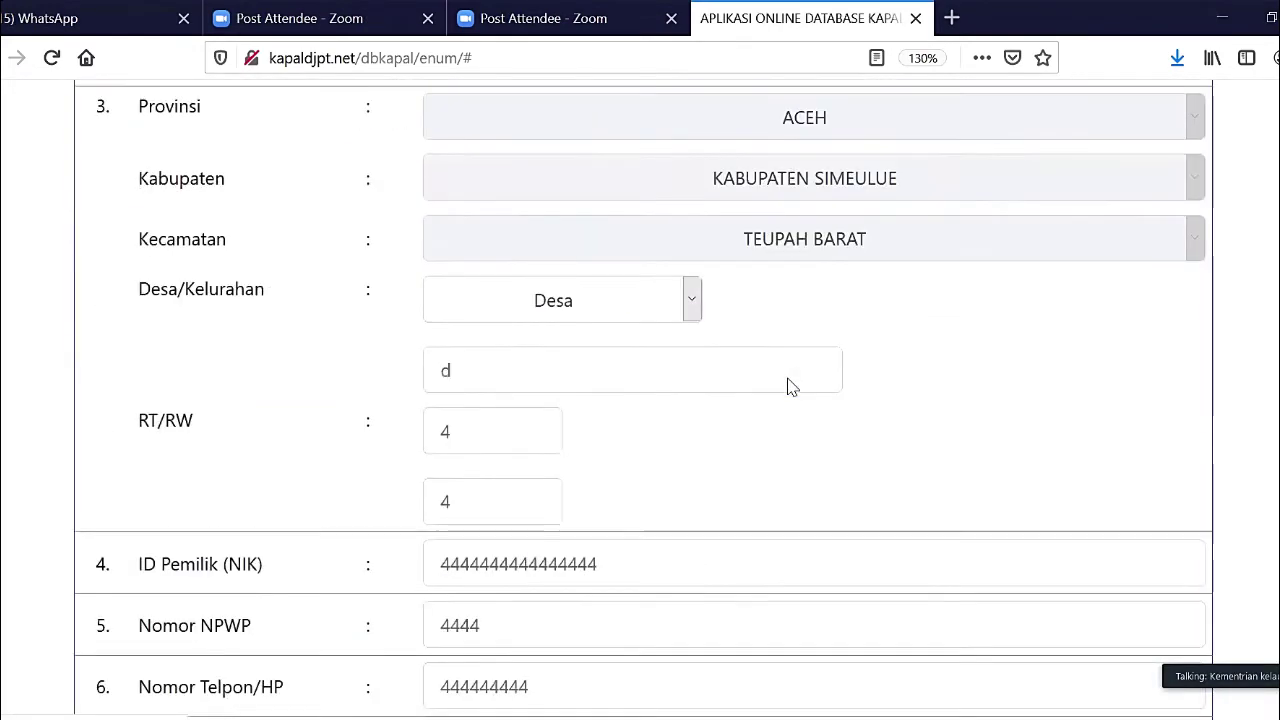
scroll(789, 387, "down", 7)
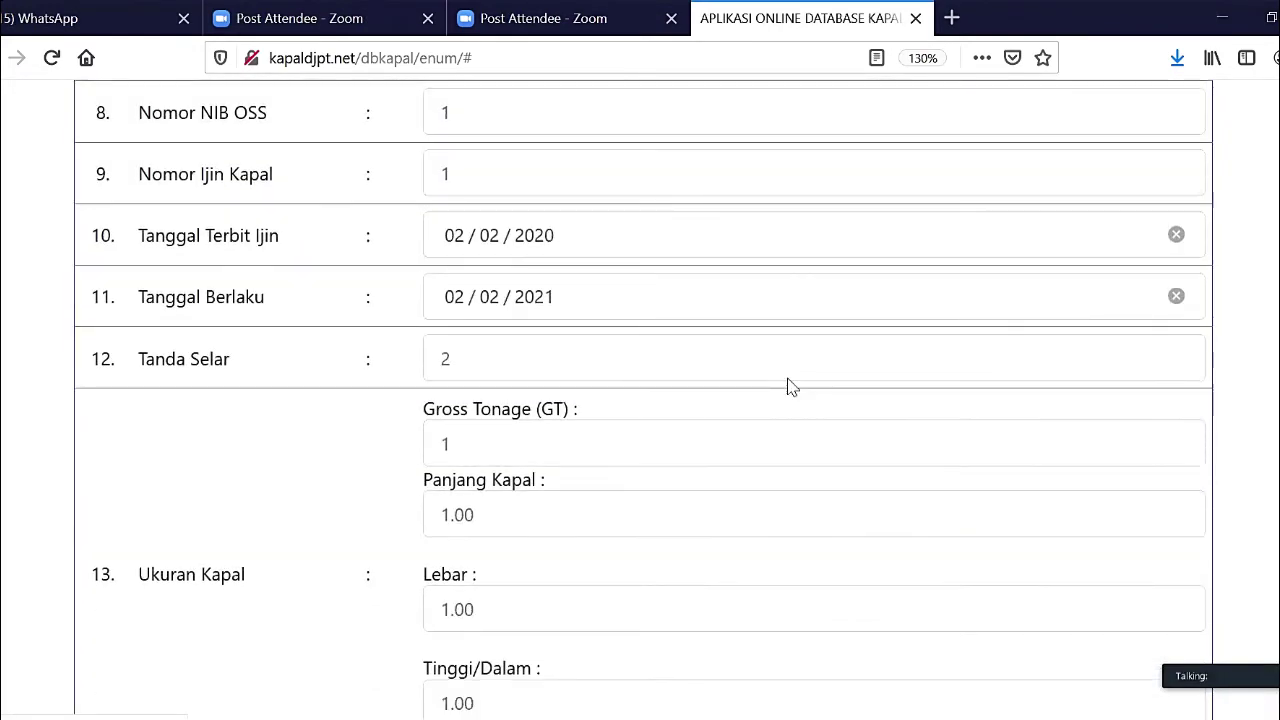
scroll(789, 387, "down", 3)
scroll(789, 386, "up", 4)
scroll(789, 378, "down", 3)
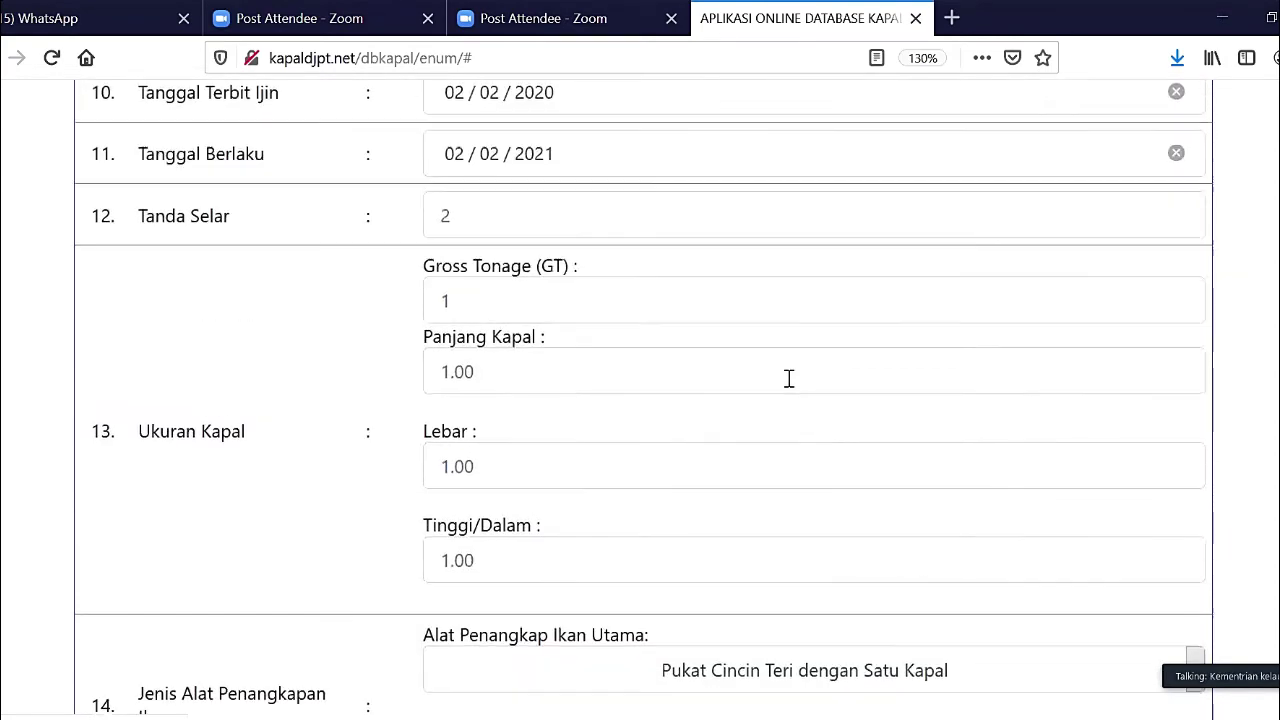
scroll(789, 378, "down", 10)
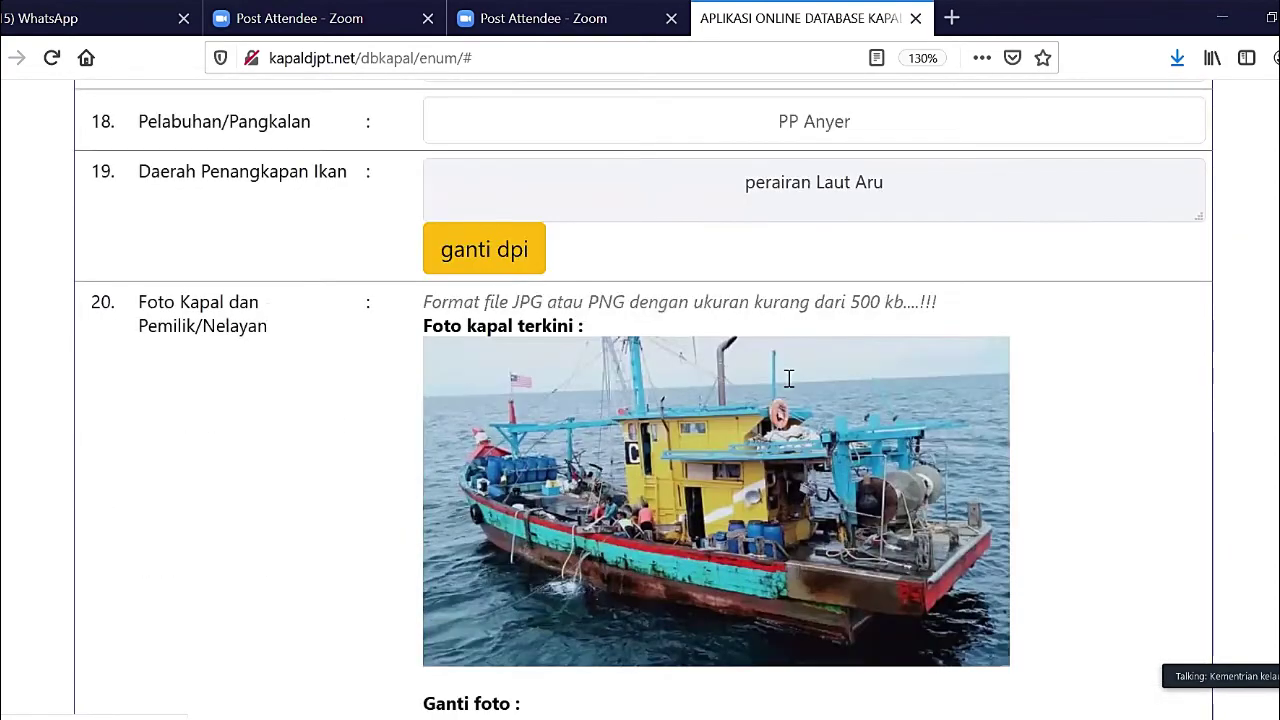
scroll(789, 378, "up", 6)
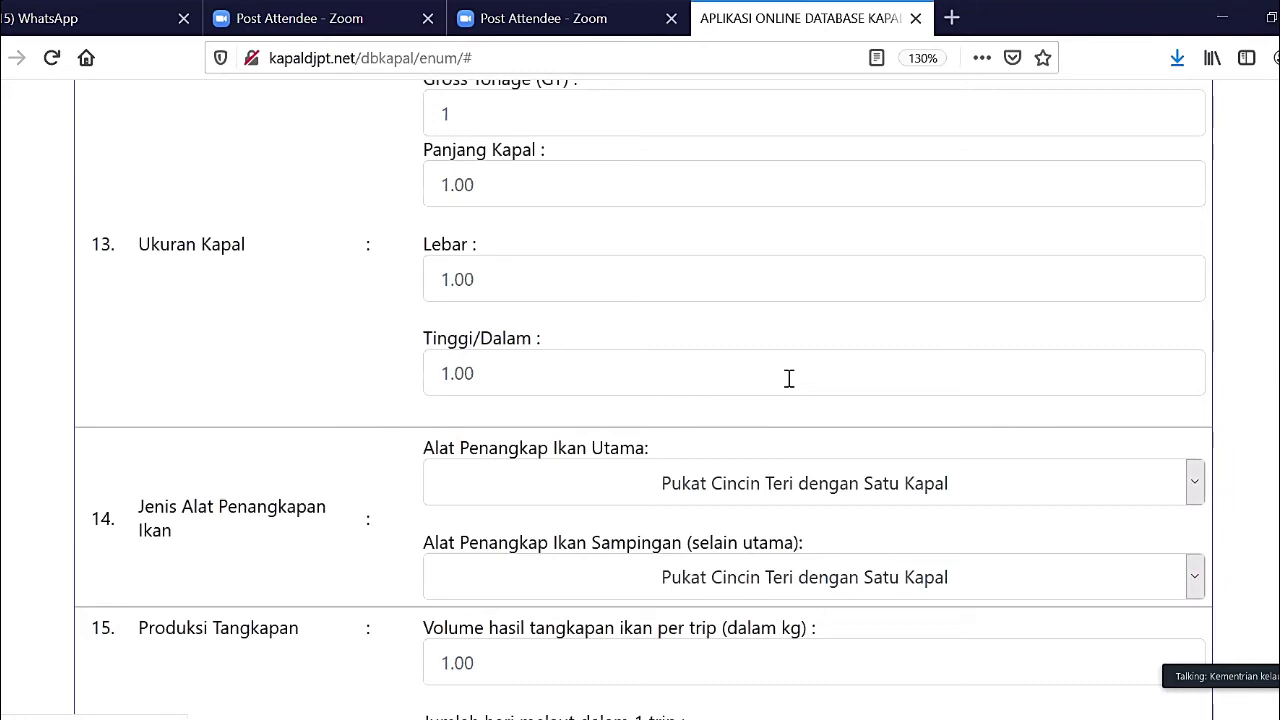
scroll(789, 378, "down", 15)
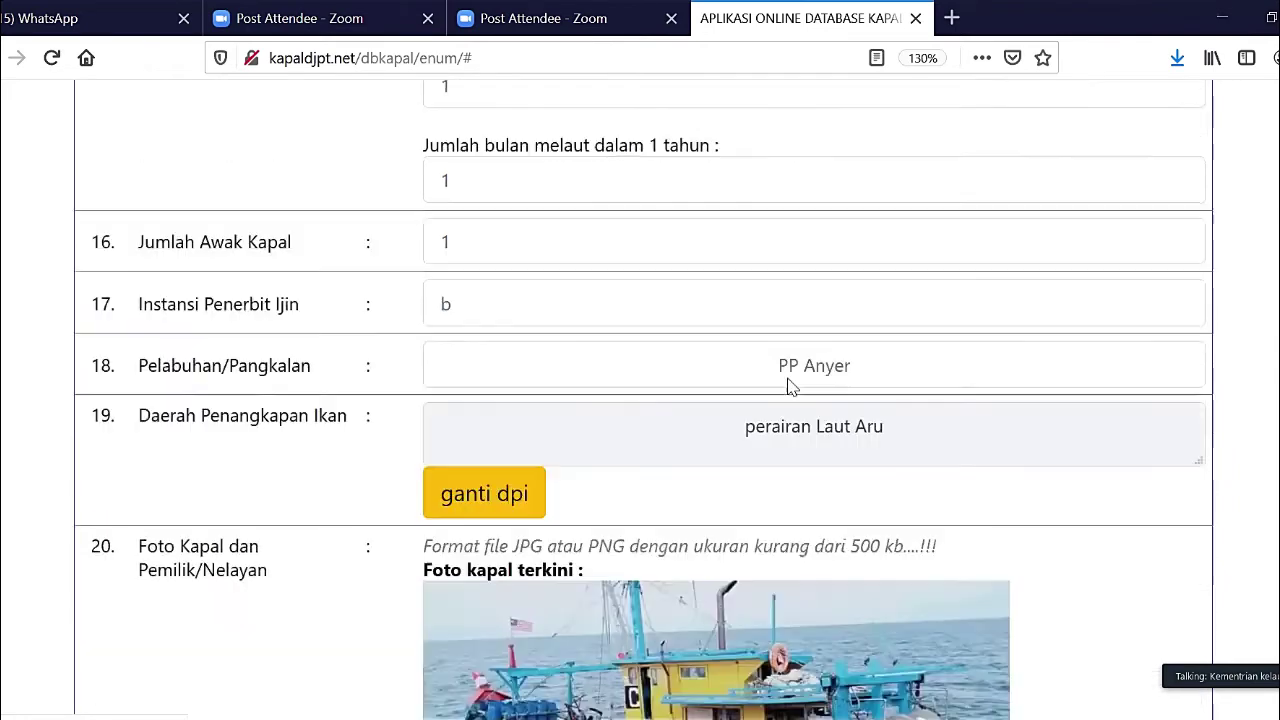
scroll(789, 386, "down", 5)
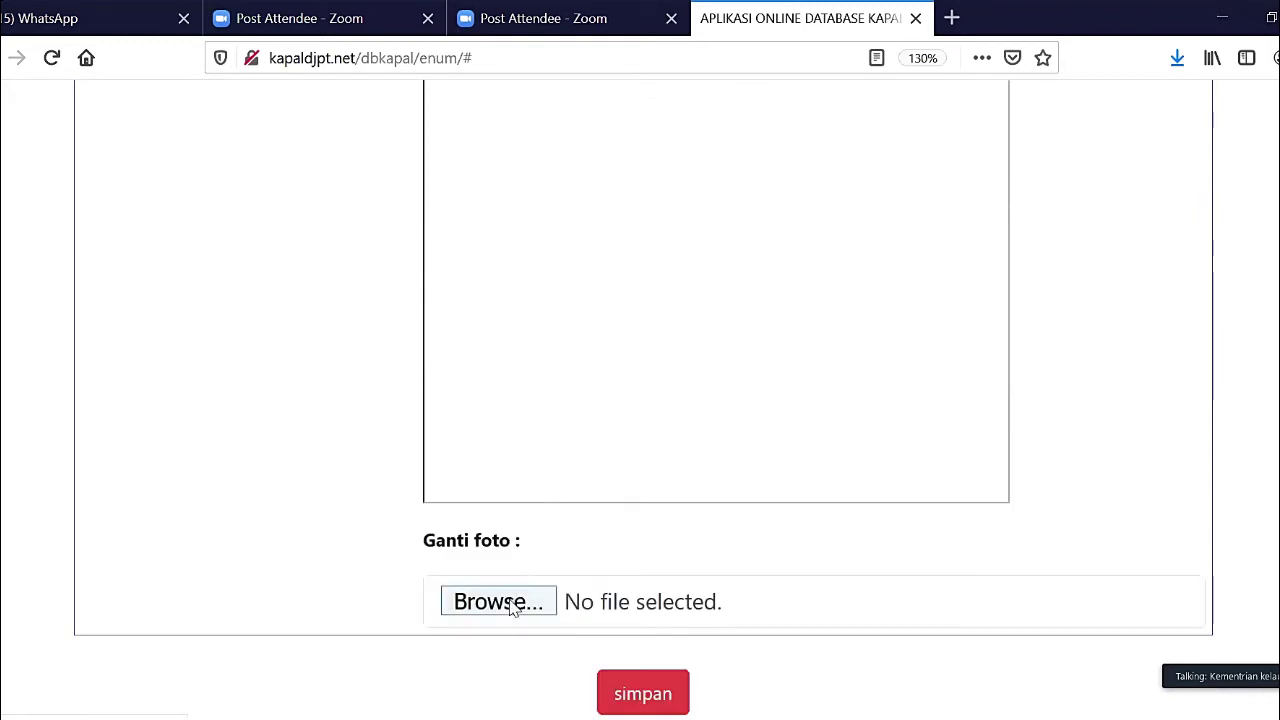
- Swap vessel d's photo for Kapal_ikan_2.jpg from Pictures and save the record
left_click(514, 603)
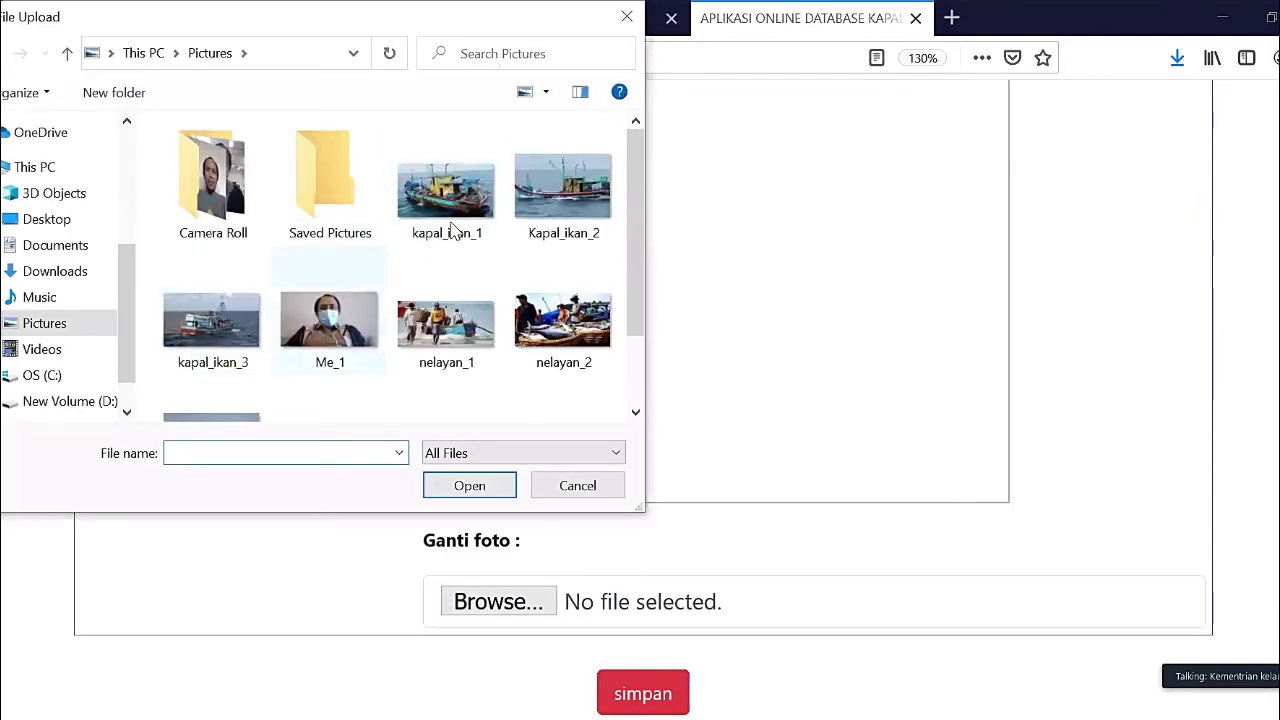
left_click(532, 208)
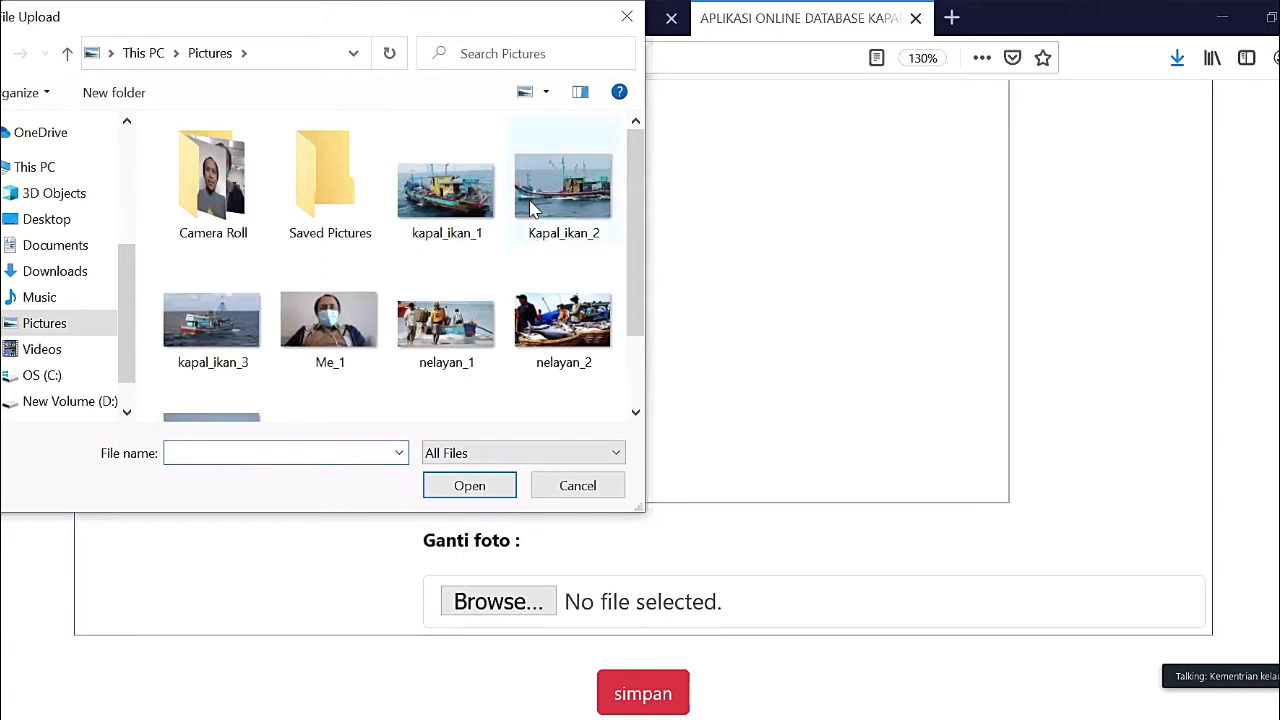
left_click(470, 487)
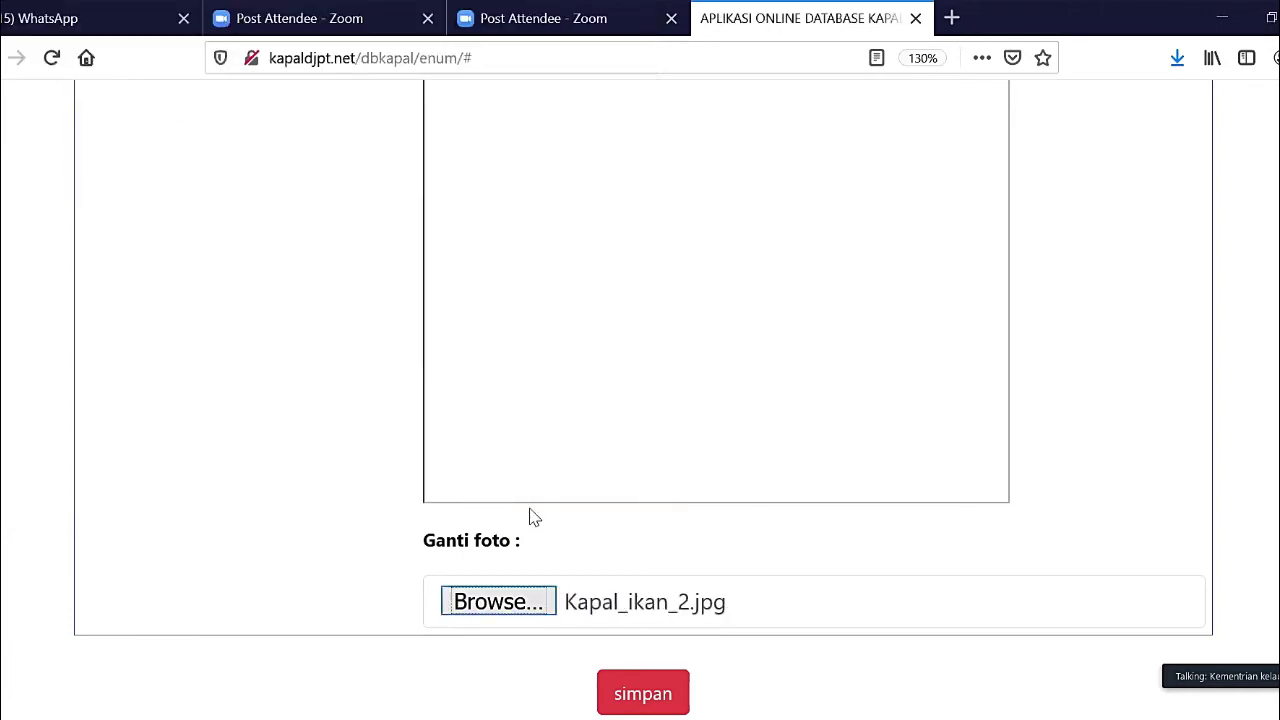
left_click(650, 693)
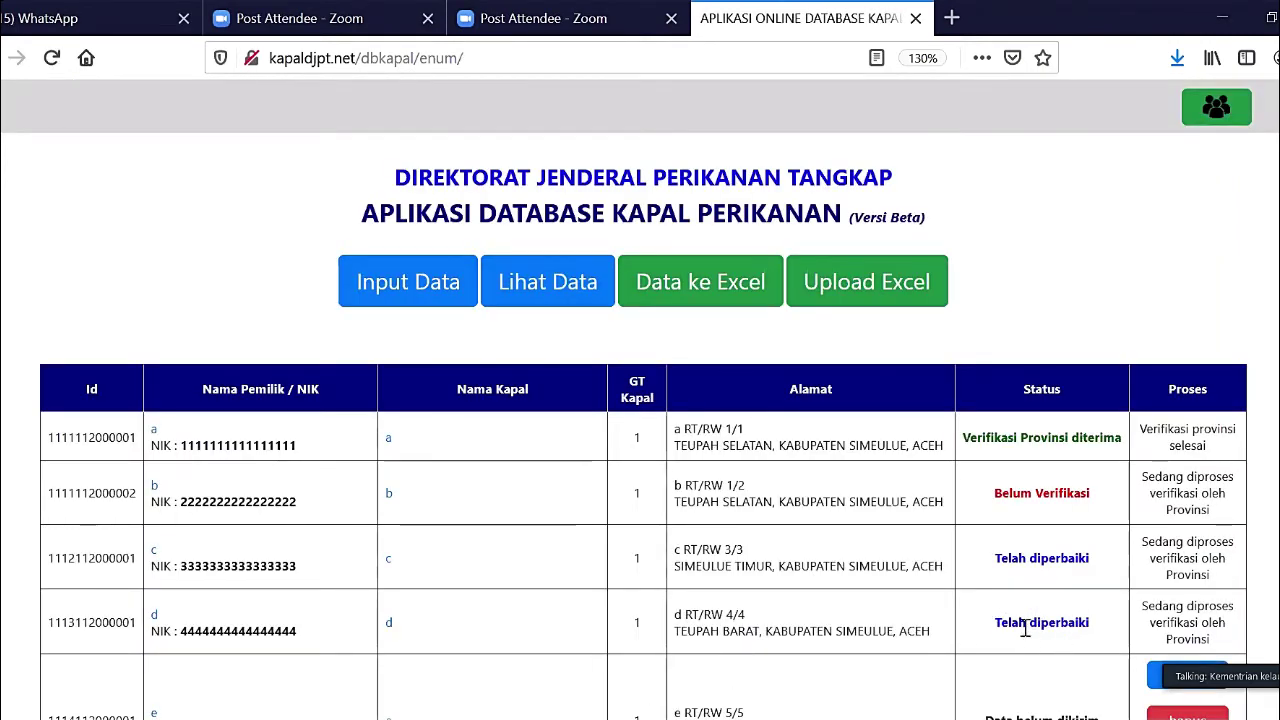
scroll(1085, 622, "down", 3)
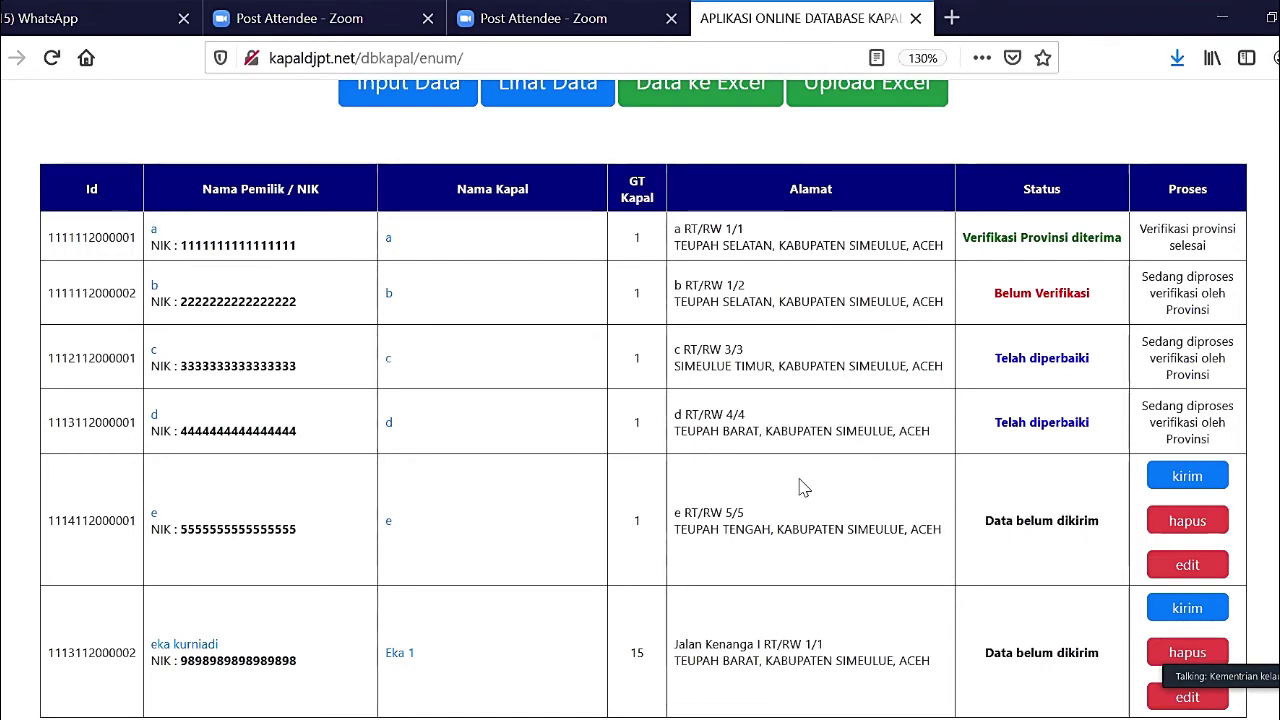
scroll(361, 620, "down", 1)
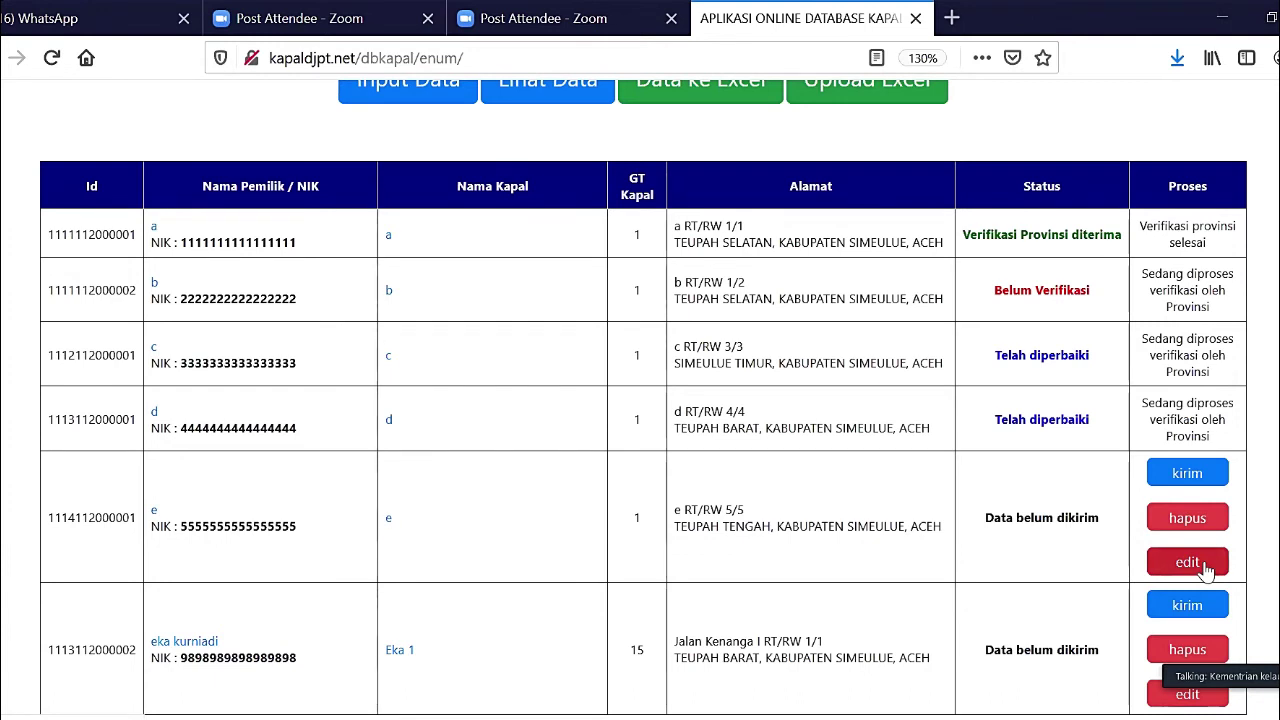
left_click(1187, 563)
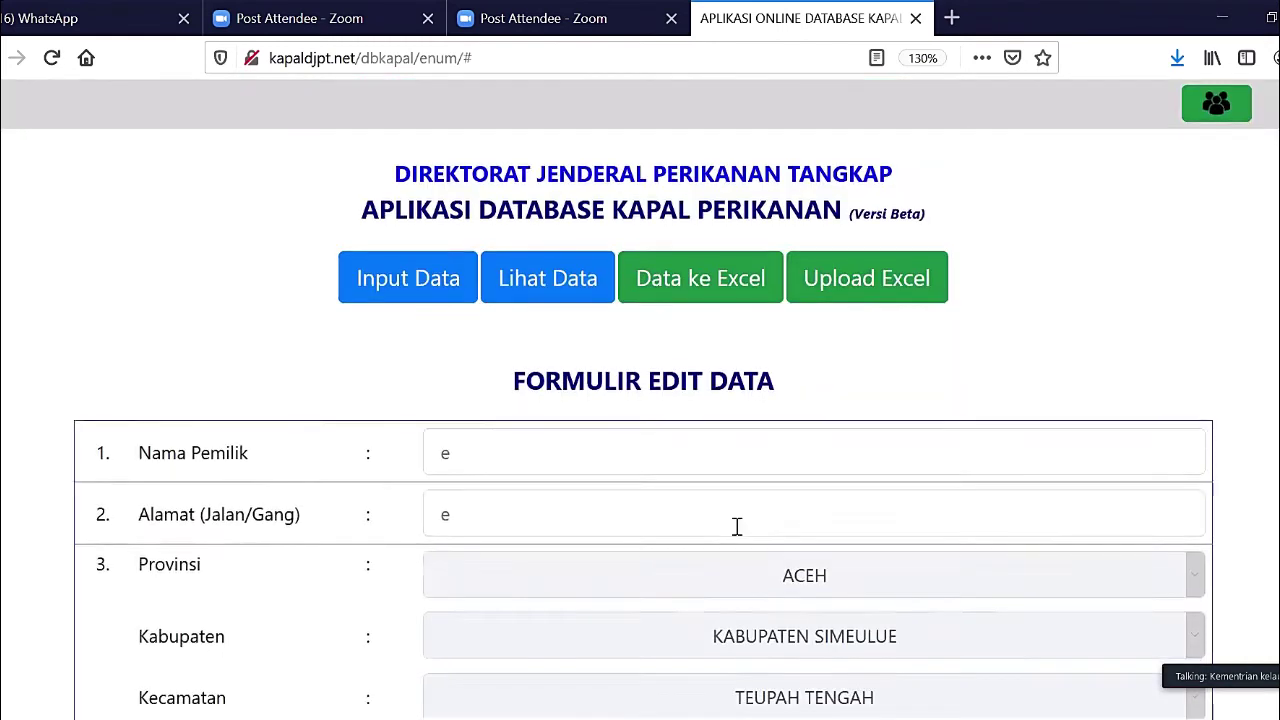
scroll(737, 526, "down", 1)
scroll(737, 526, "up", 1)
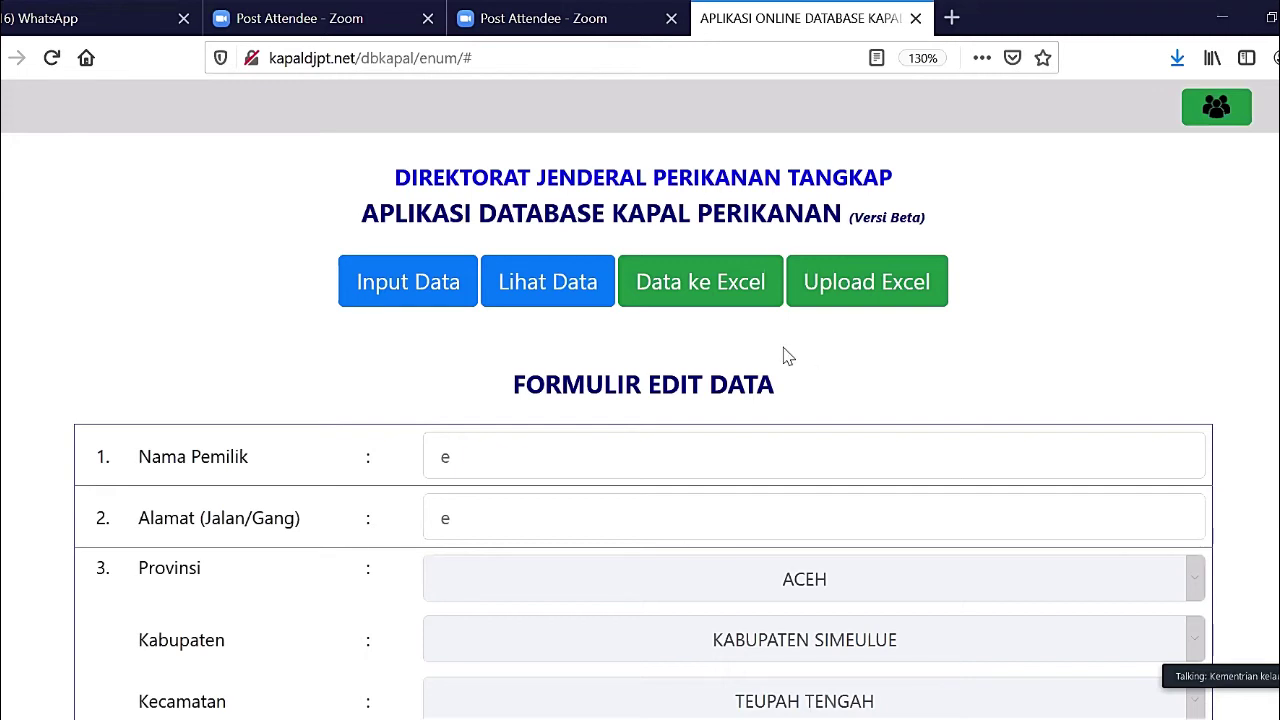
left_click(491, 286)
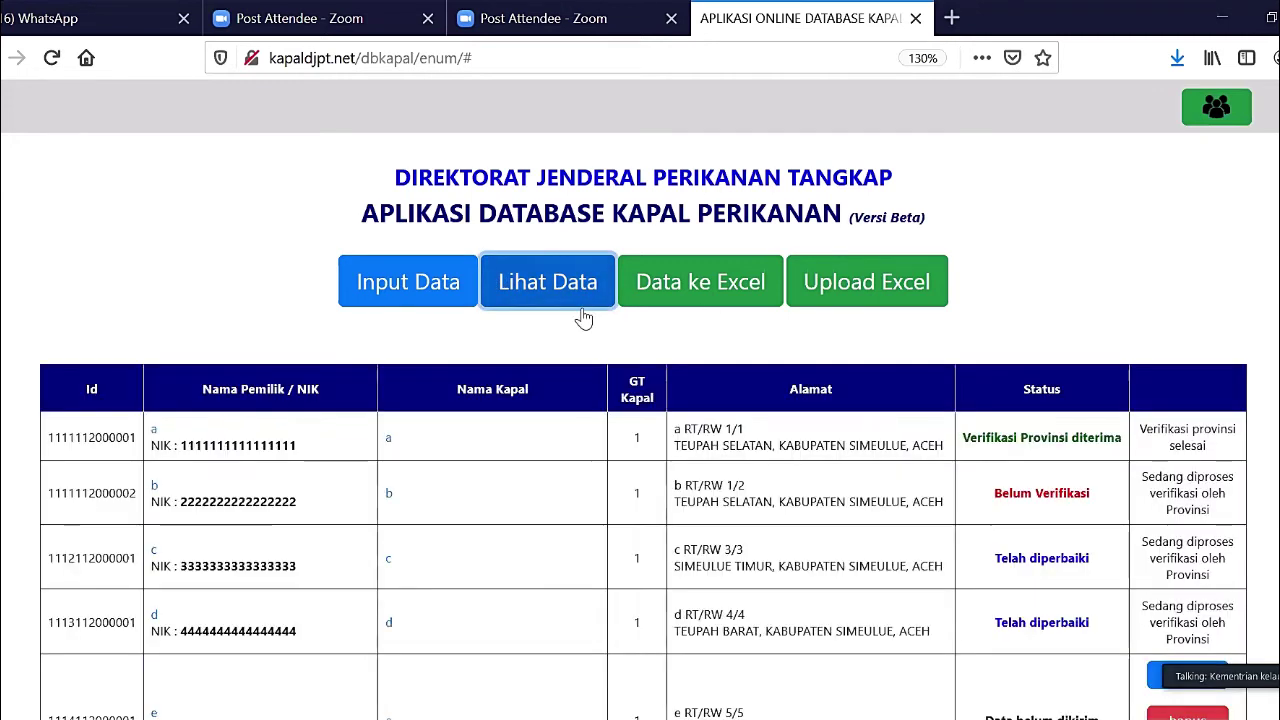
- Send record e to the province for verification with its kirim button
scroll(870, 540, "down", 2)
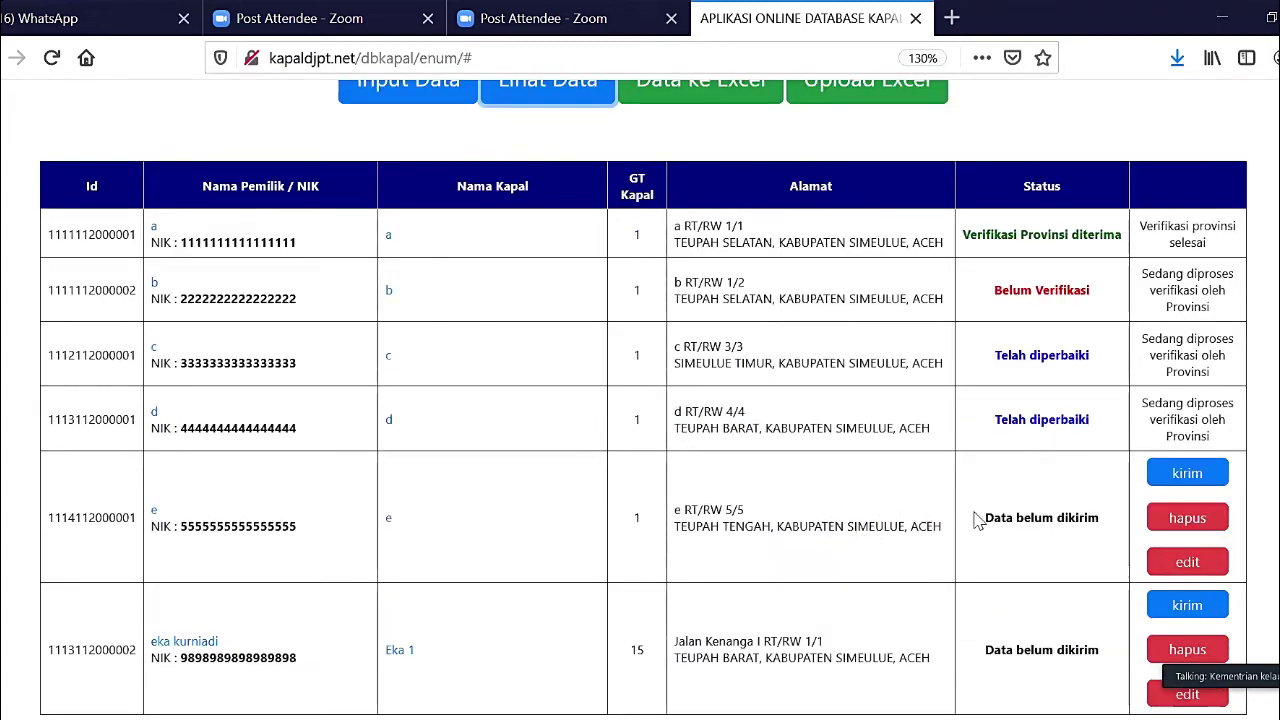
left_click(1183, 478)
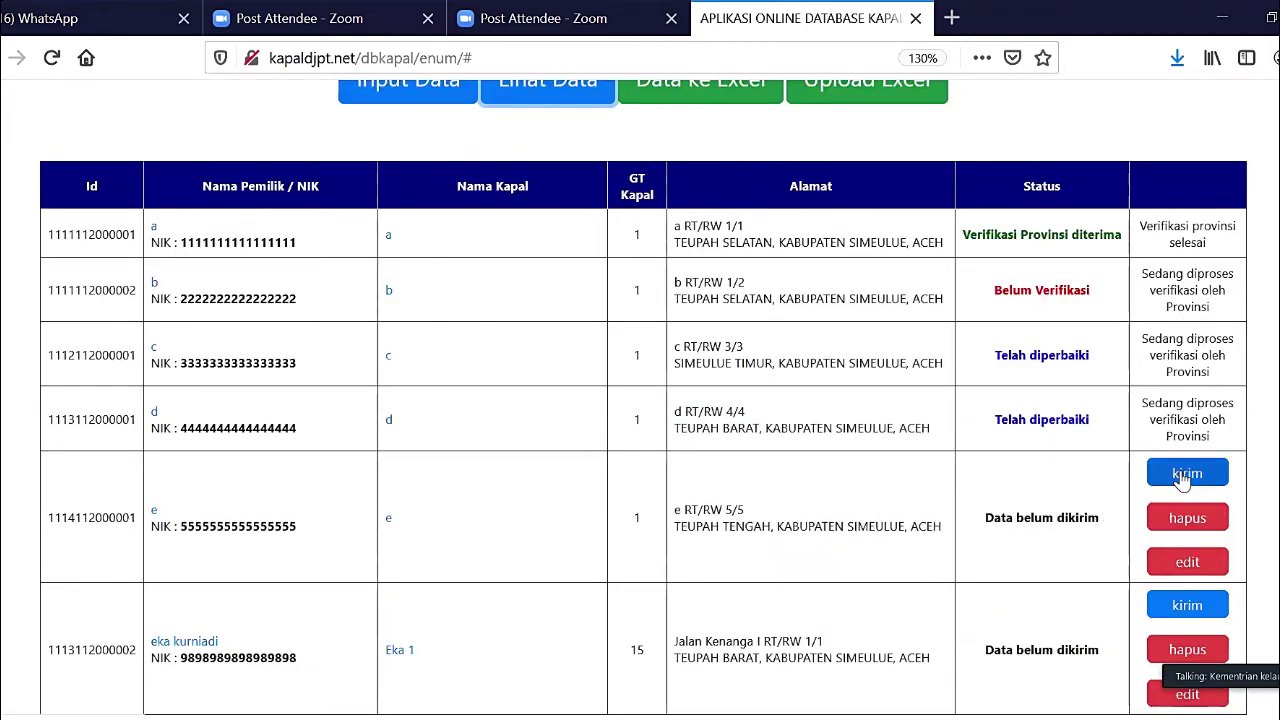
left_click(1183, 479)
scroll(1182, 471, "down", 3)
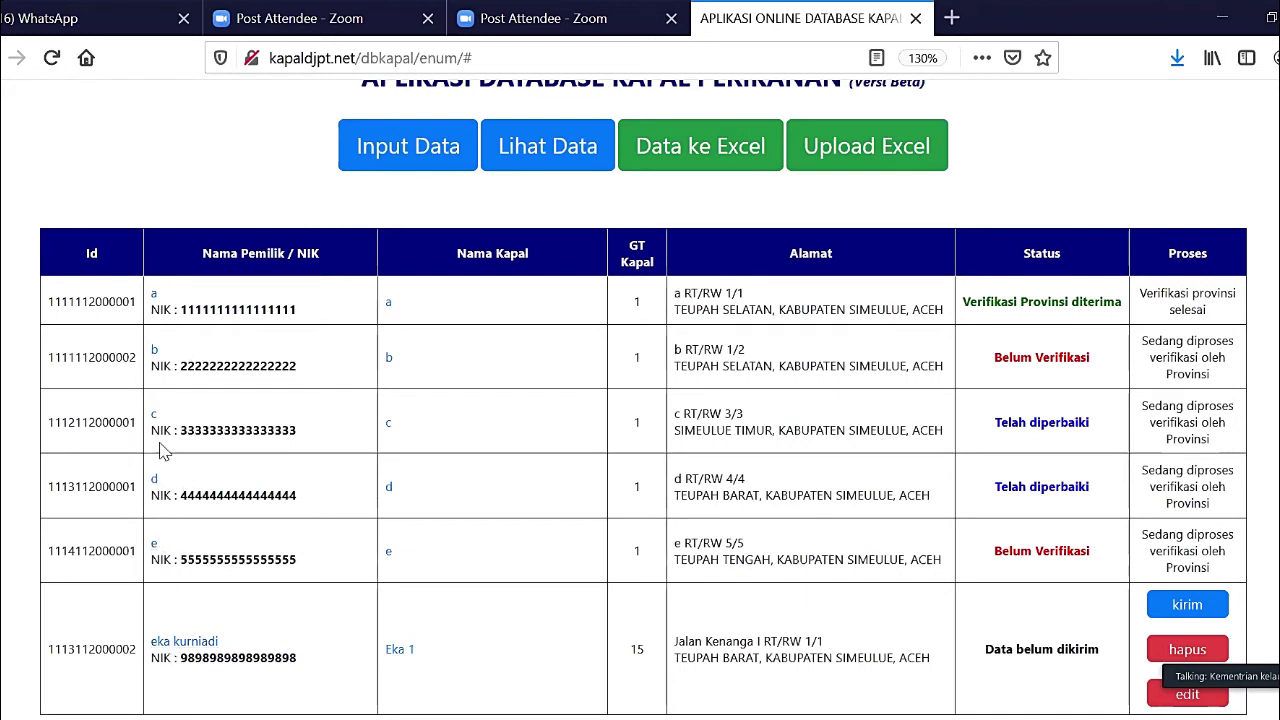
- Review the last 15 GT record's owner details, then close them with X | Tutup
left_click(199, 645)
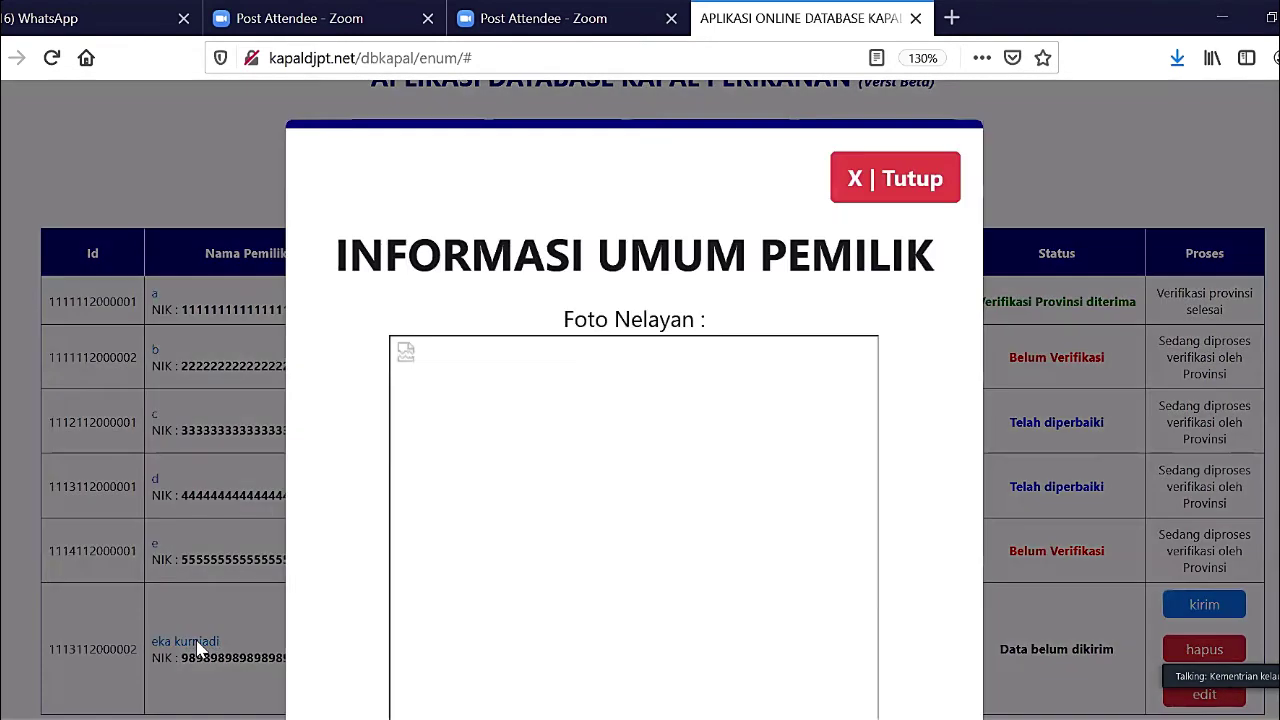
scroll(437, 578, "down", 6)
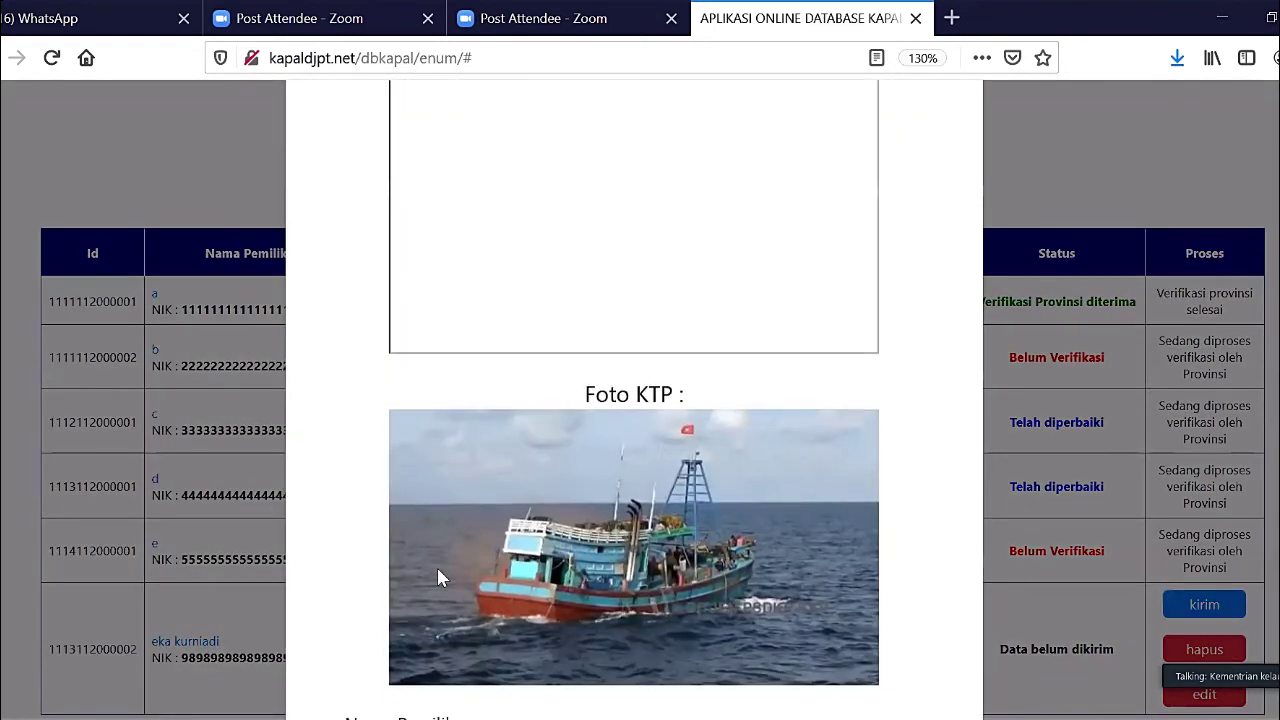
scroll(437, 578, "up", 6)
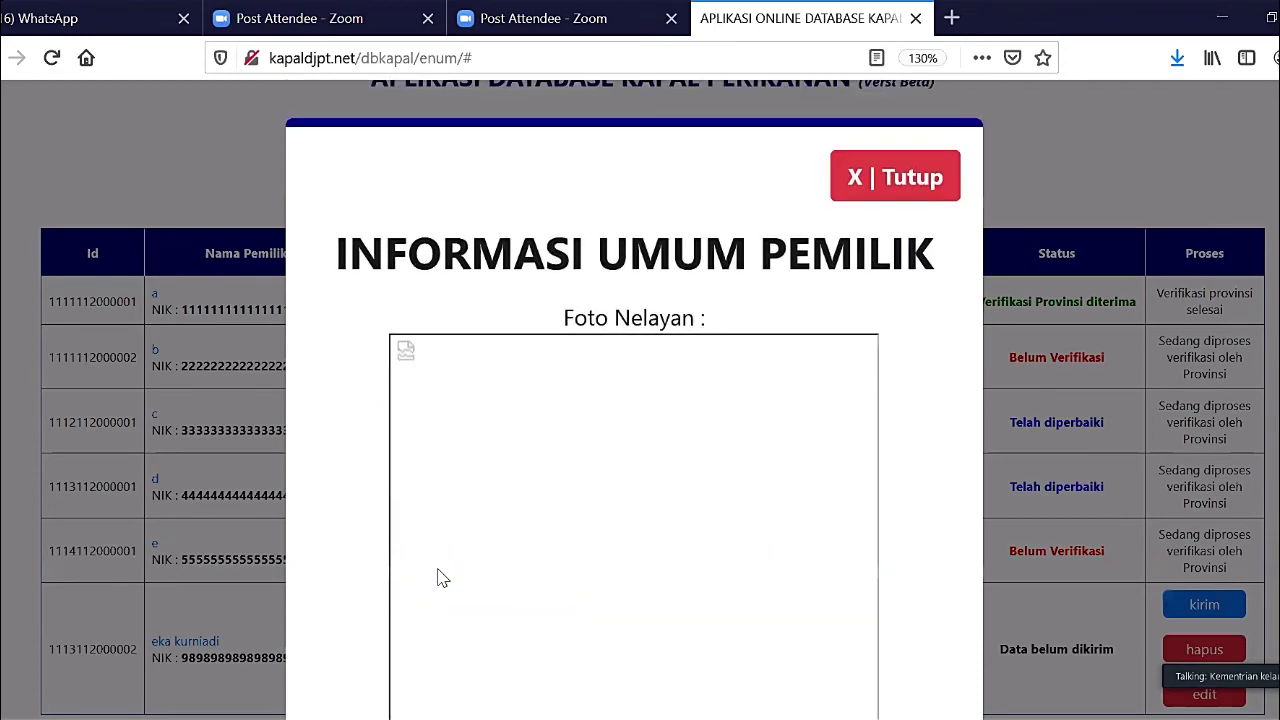
scroll(437, 578, "down", 2)
scroll(438, 571, "down", 3)
scroll(438, 571, "down", 3)
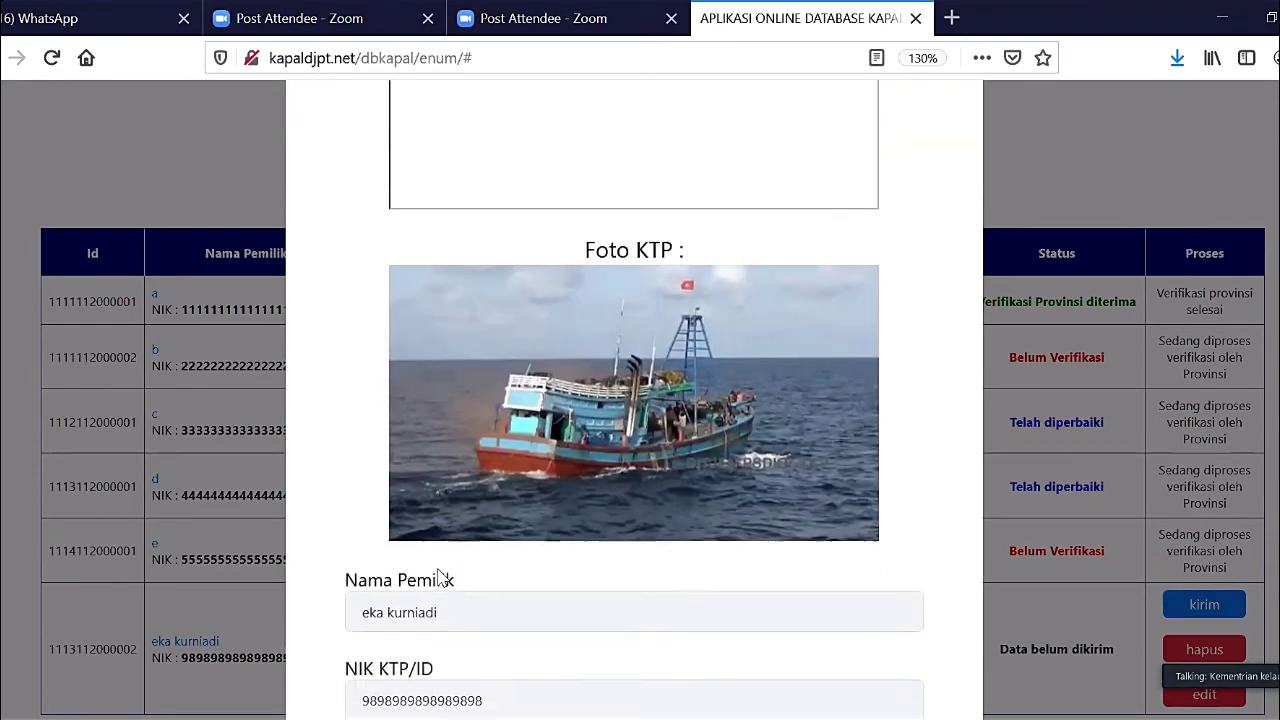
scroll(440, 578, "down", 5)
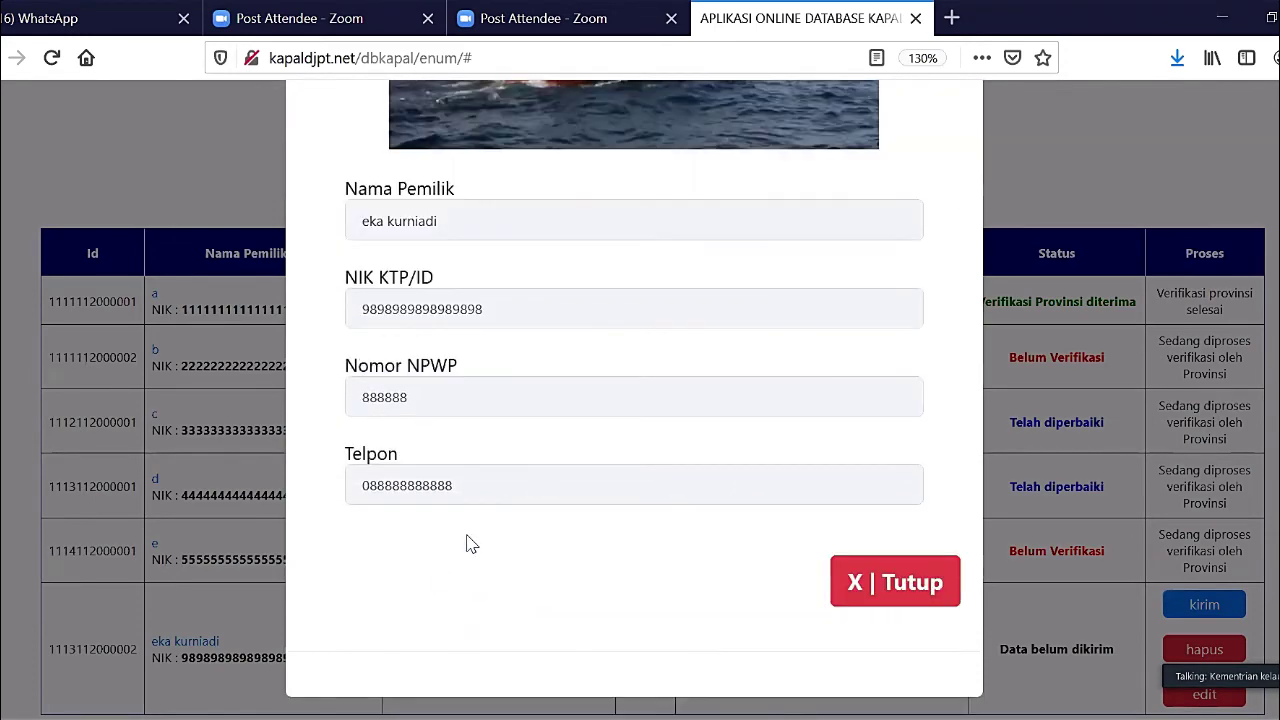
left_click(890, 583)
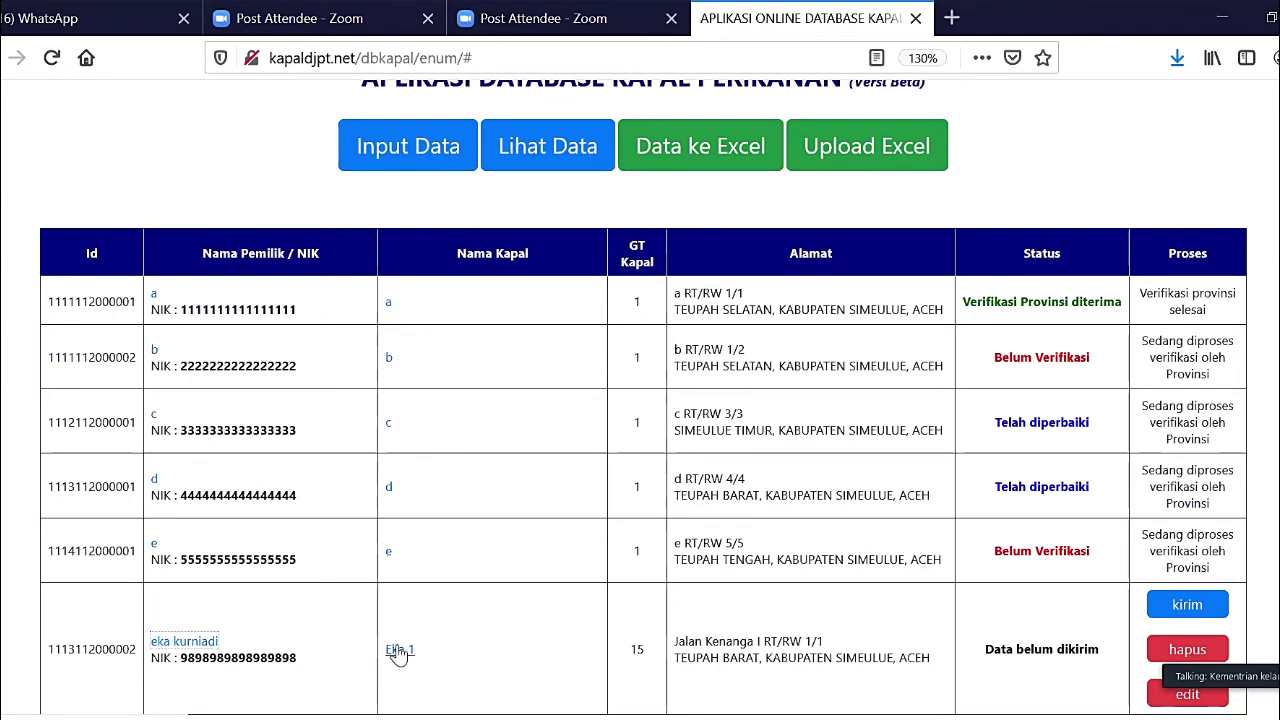
- Read through Eka 1's INFORMASI UMUM KAPAL window, then close it
left_click(399, 651)
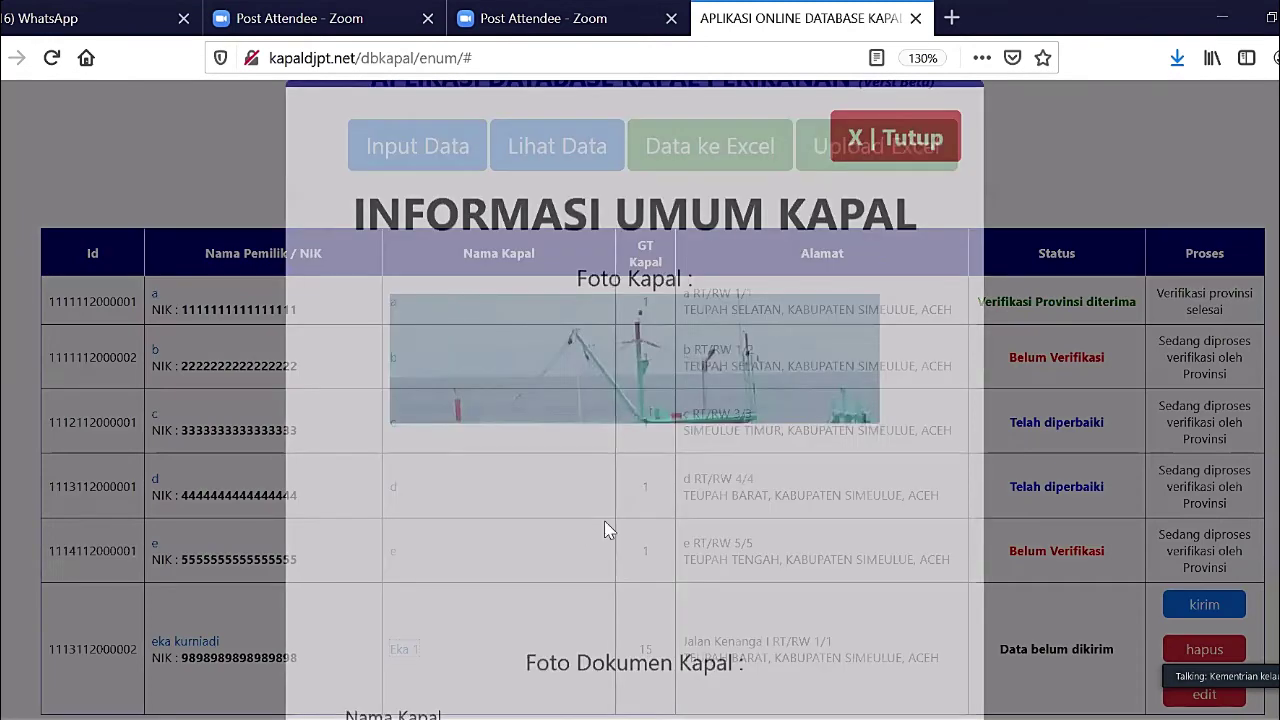
scroll(606, 530, "down", 8)
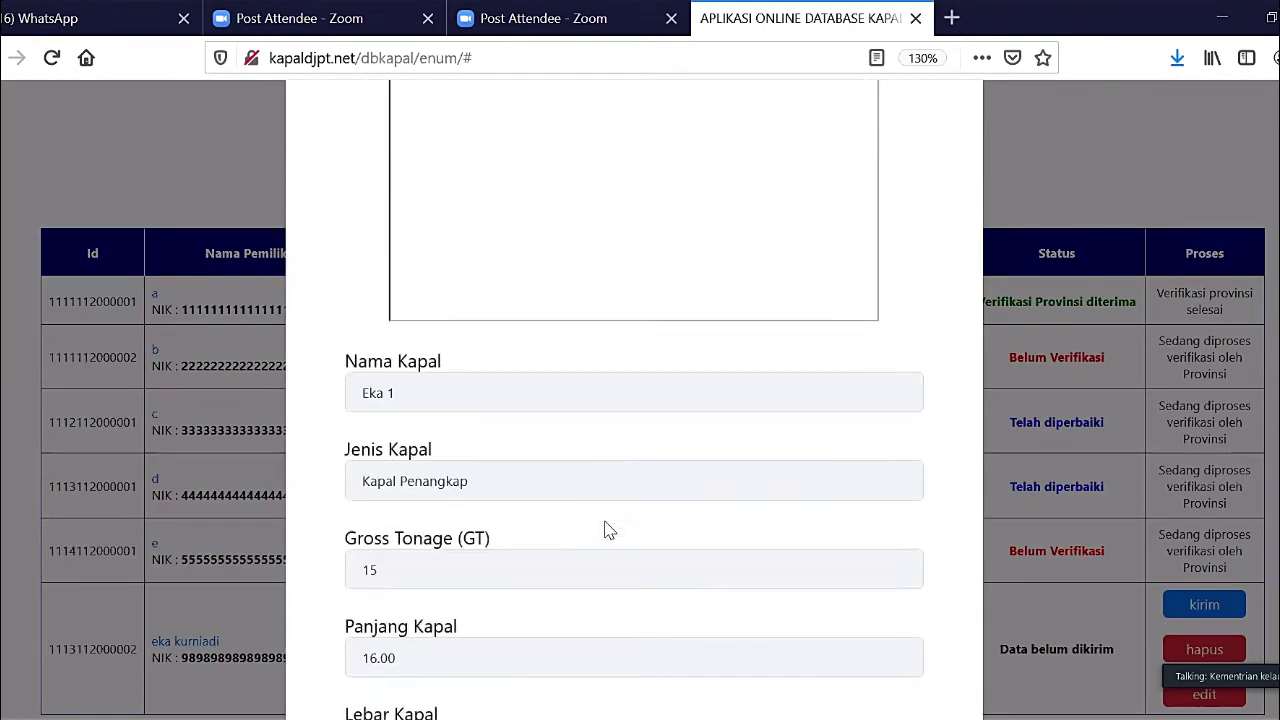
scroll(606, 530, "down", 4)
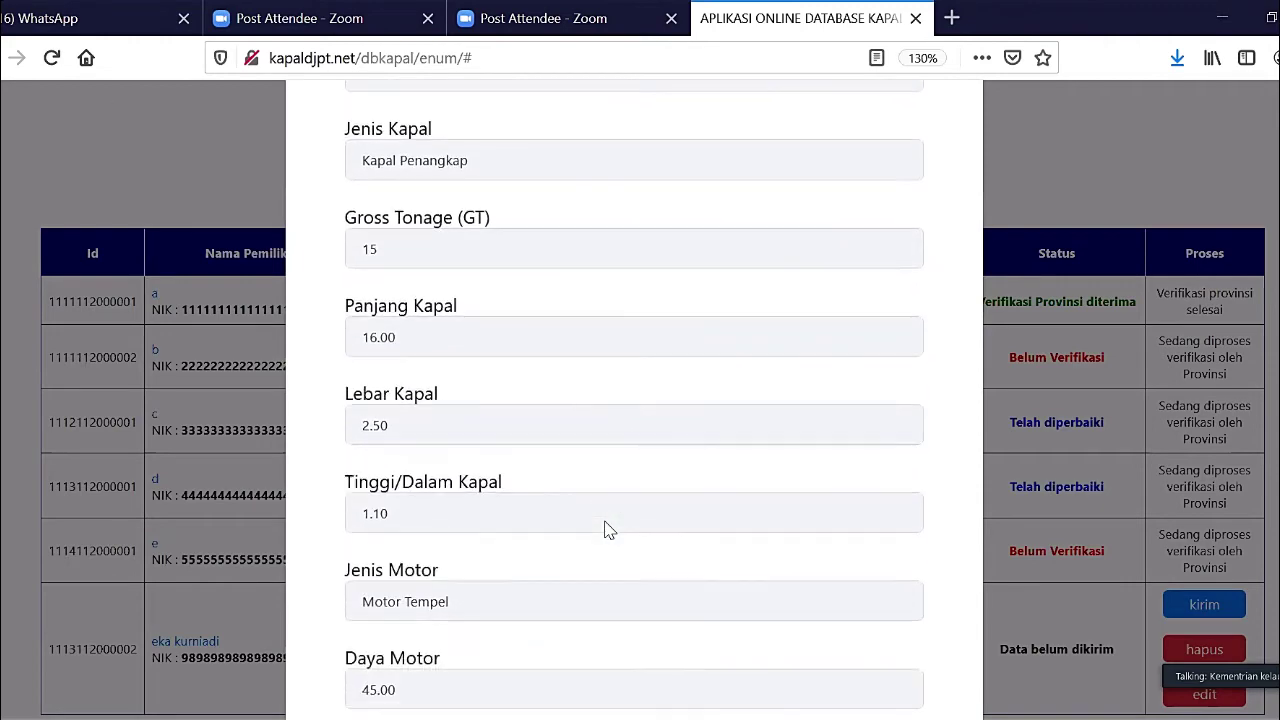
scroll(606, 530, "down", 6)
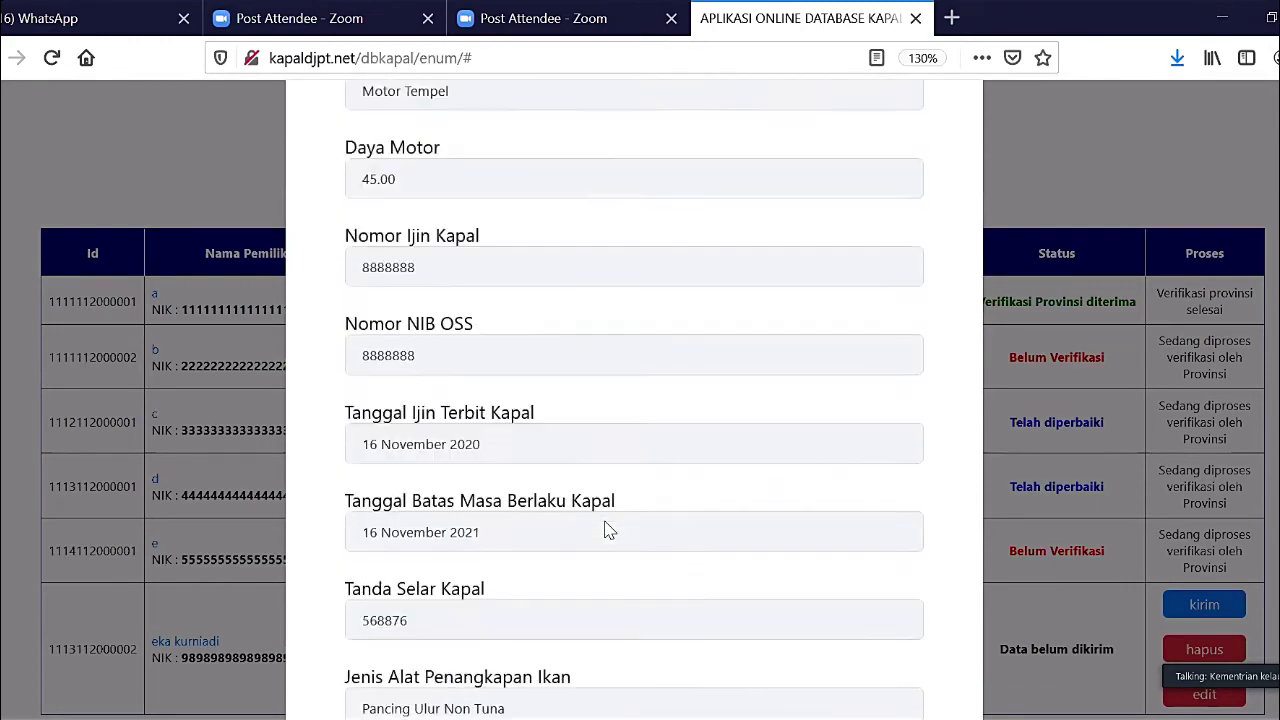
scroll(606, 530, "down", 5)
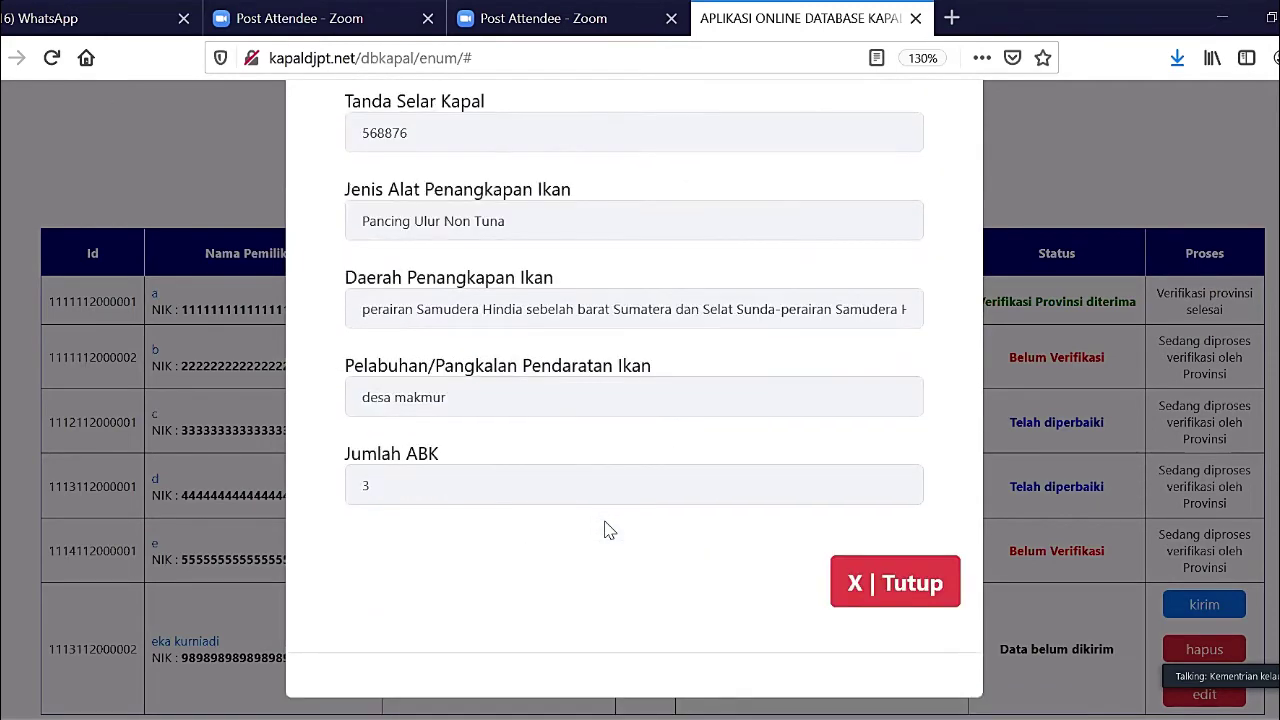
left_click(855, 590)
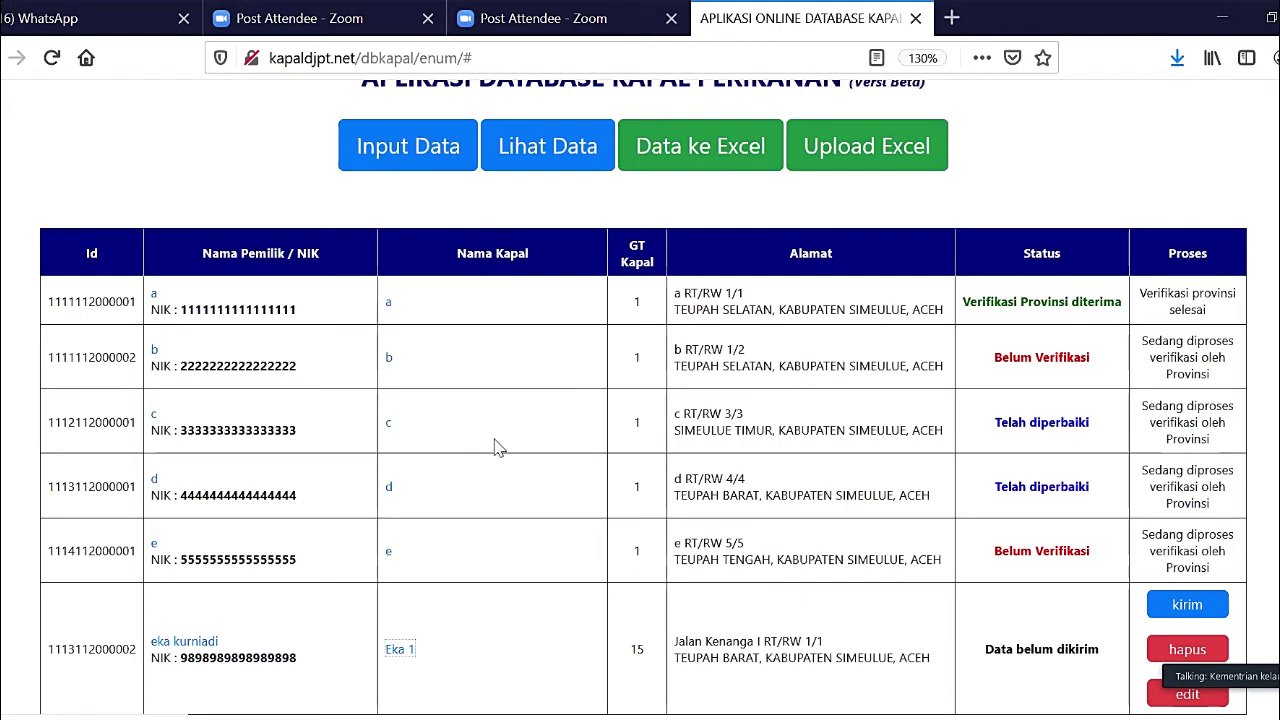
- Export the vessel list with Data ke Excel and check excel_data(1).xls in Downloads
left_click(571, 168)
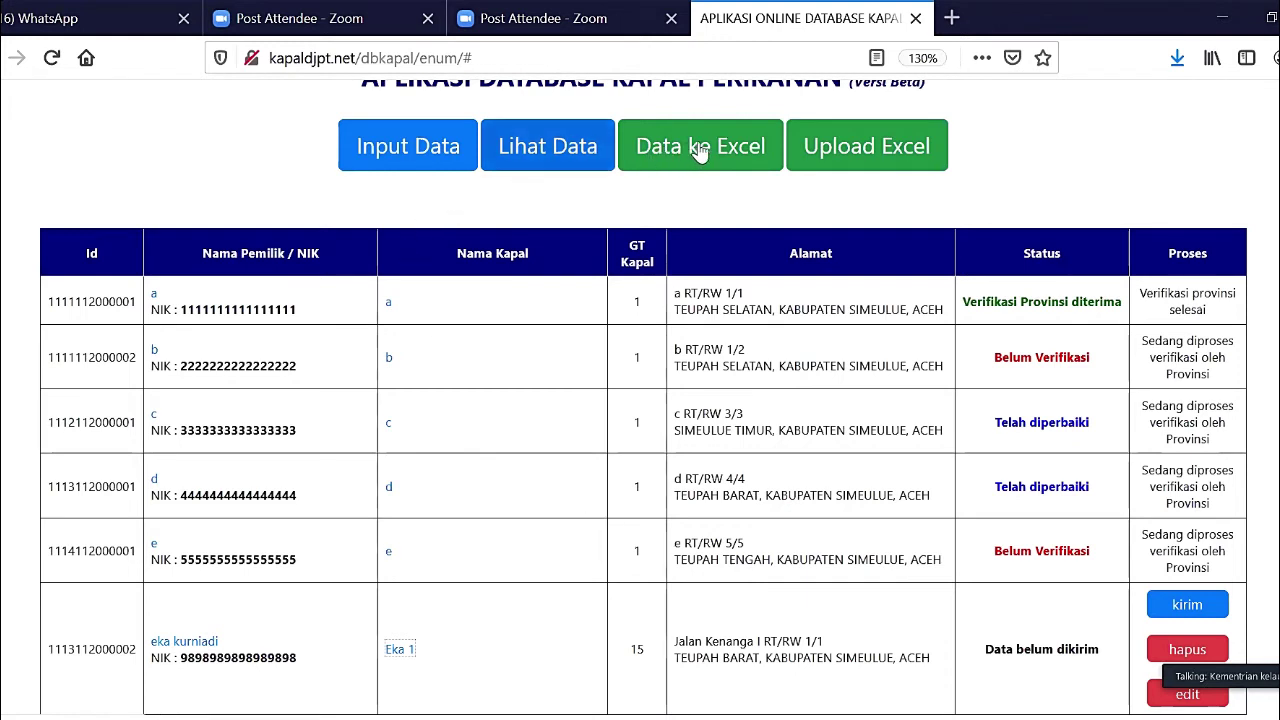
left_click(688, 172)
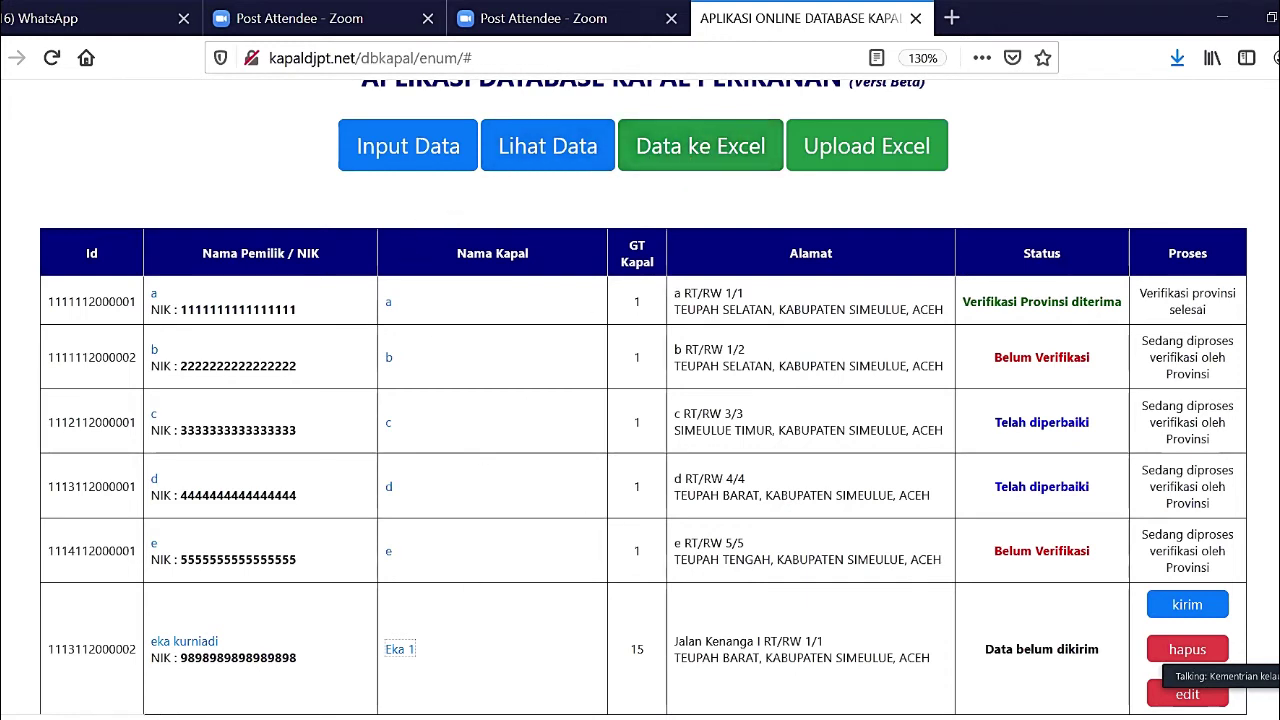
left_click(1178, 60)
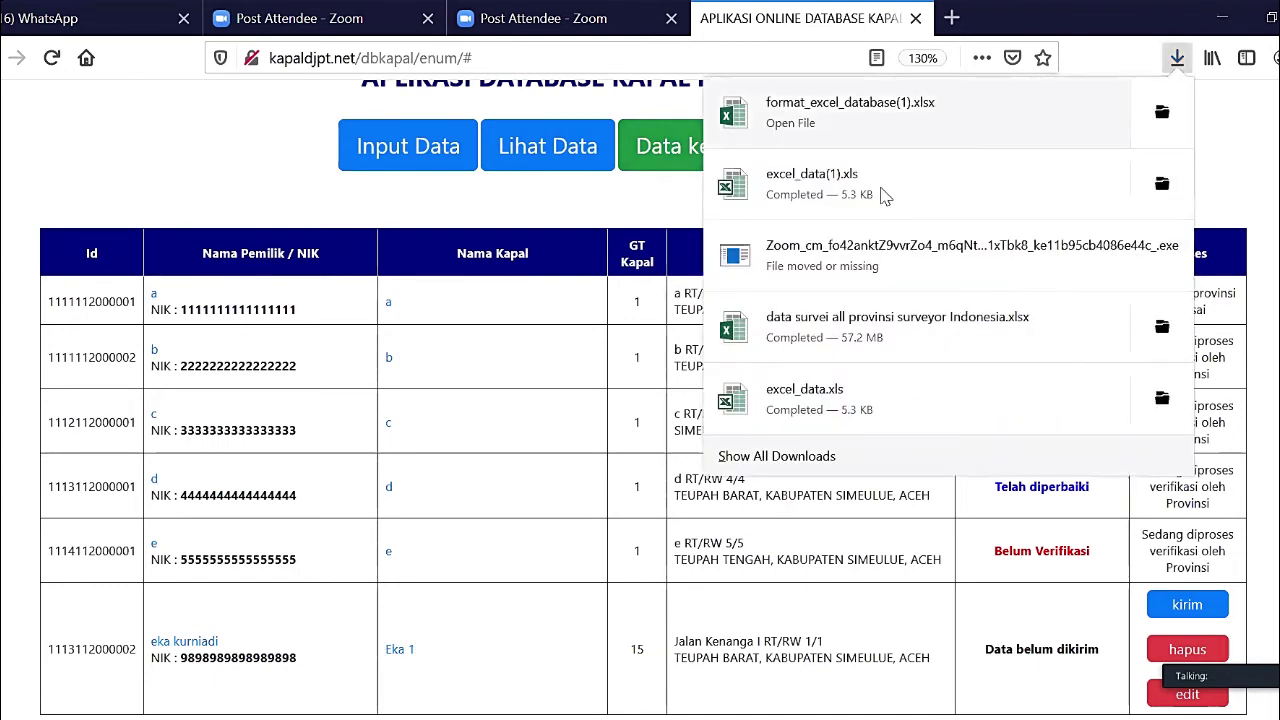
left_click(884, 197)
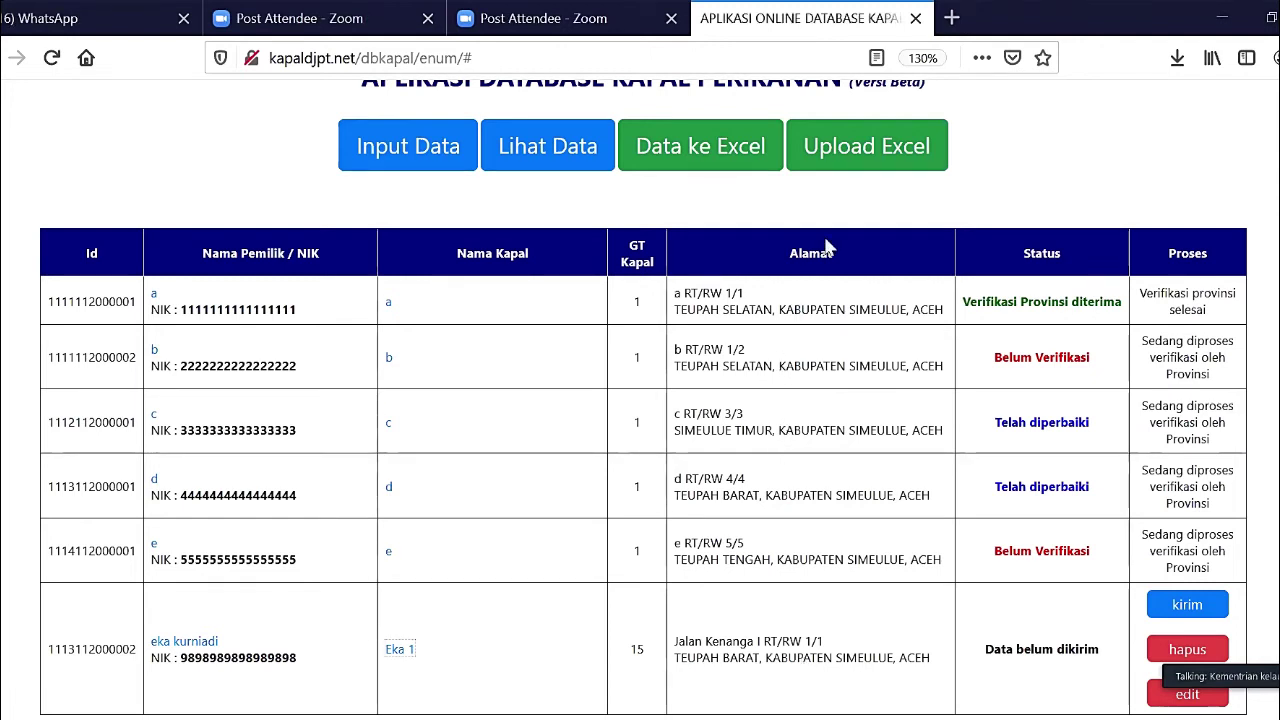
left_click(1178, 58)
- Open format_excel_database(1).xlsx from the Firefox Downloads list in Excel
left_click(884, 110)
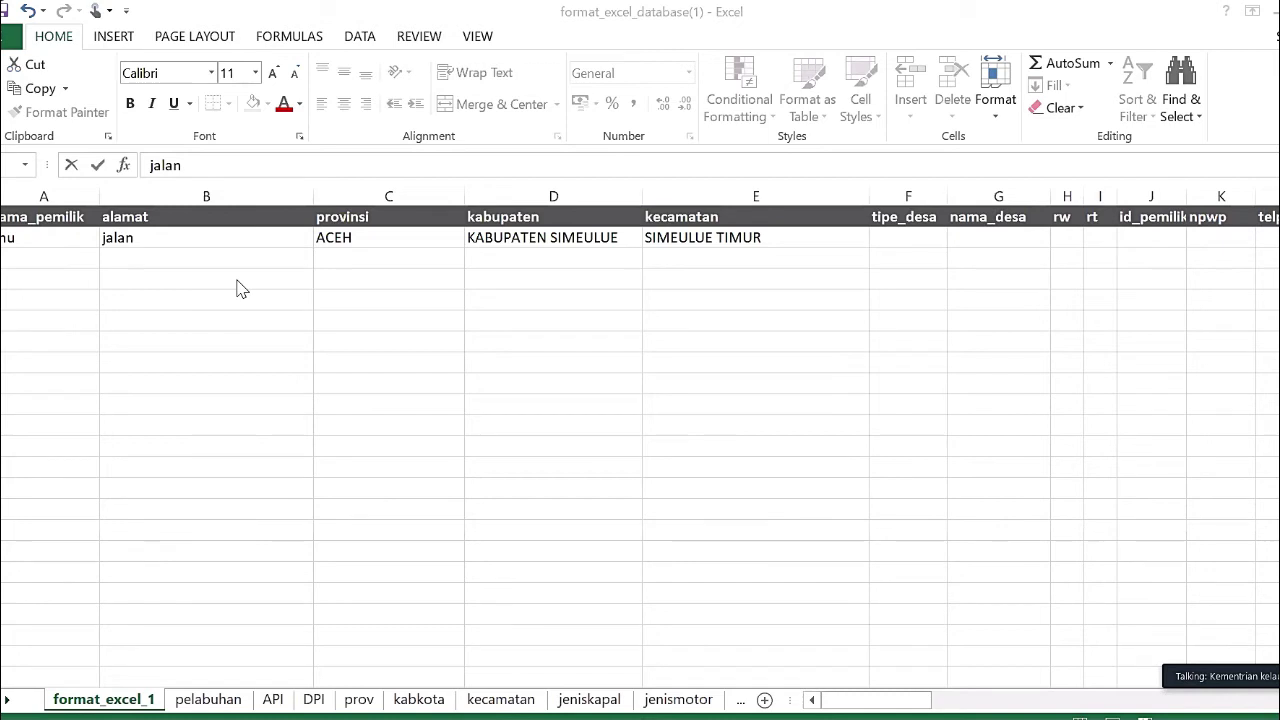
left_click(48, 233)
left_click(48, 233)
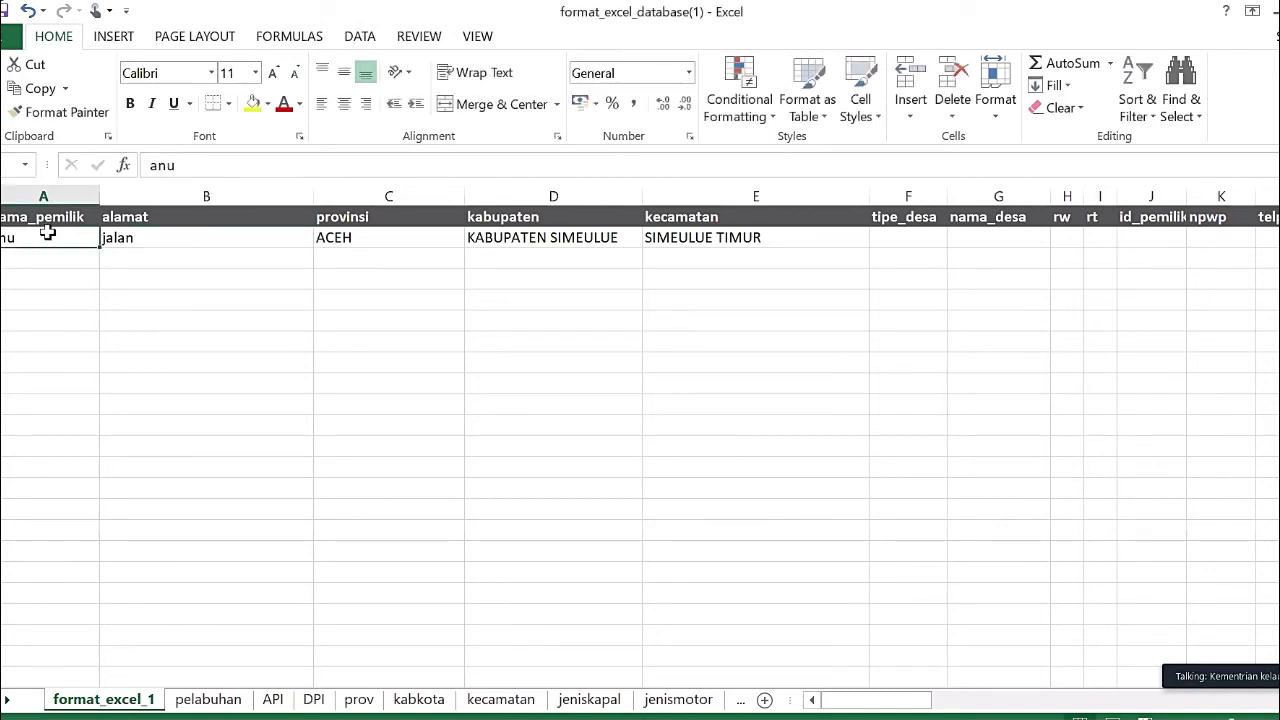
key("Up")
key("Right")
key("Right")
key("Right")
key("Right")
key("Right")
key("Right")
key("Right")
key("Right")
key("Right")
key("Right")
key("Right")
key("Right")
key("Right")
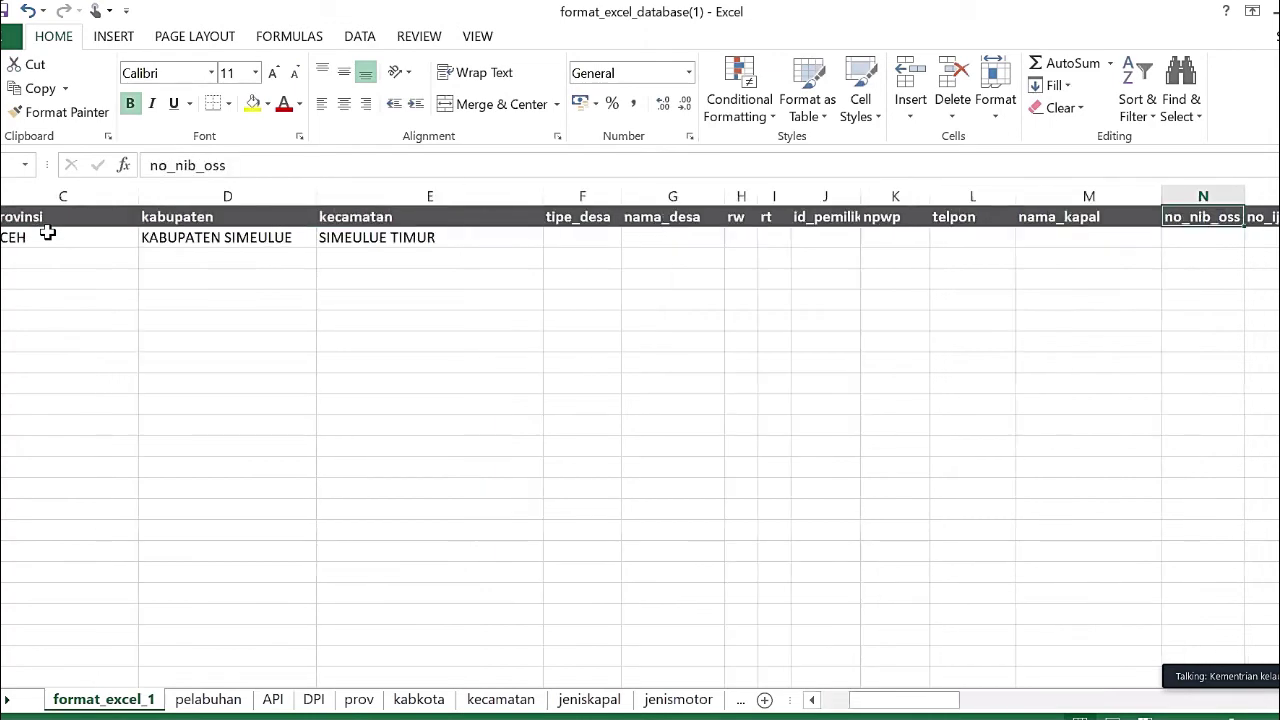
key("Right")
key("Right")
key("Right")
key("Right")
key("Right")
key("Right")
key("Right")
key("Right")
key("Right")
key("Right")
key("Right")
key("Down")
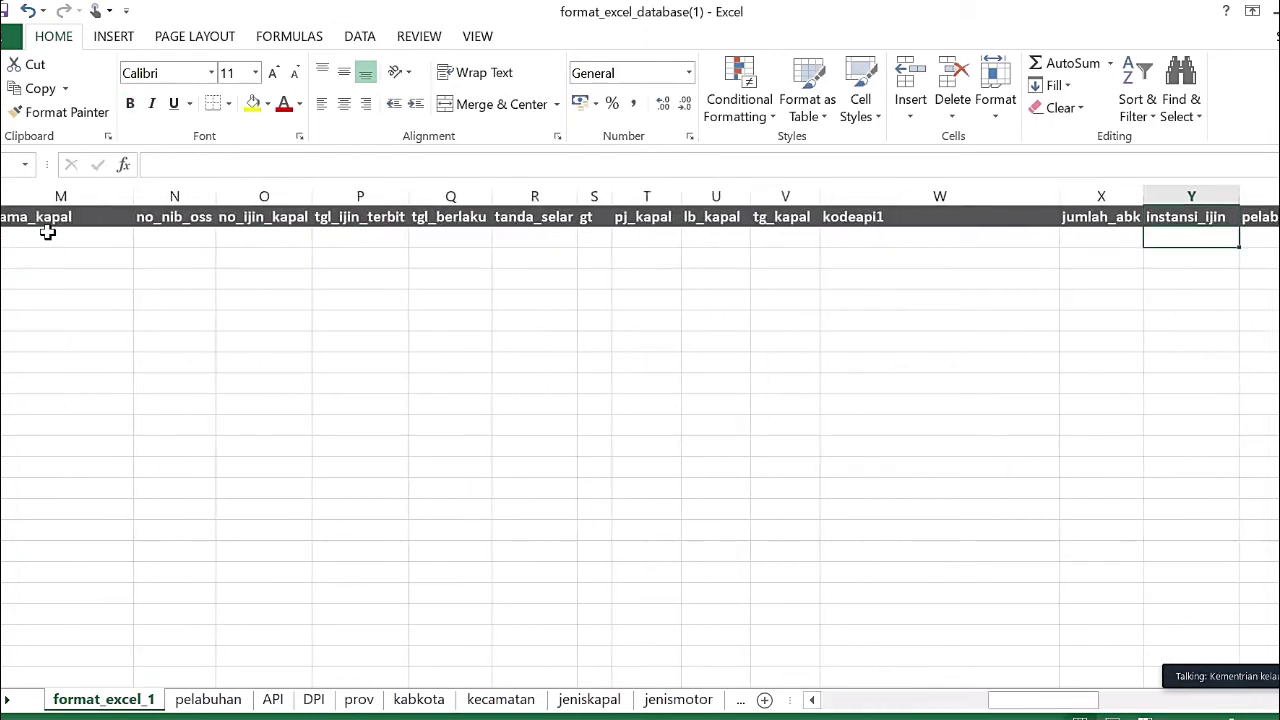
key("Left")
key("Left")
key("Left")
key("Left")
key("Left")
key("Left")
key("Left")
key("Left")
key("Left")
key("Left")
key("Left")
key("Left")
key("Left")
key("Left")
key("Left")
key("Left")
key("Left")
key("Left")
key("Left")
key("Left")
key("Left")
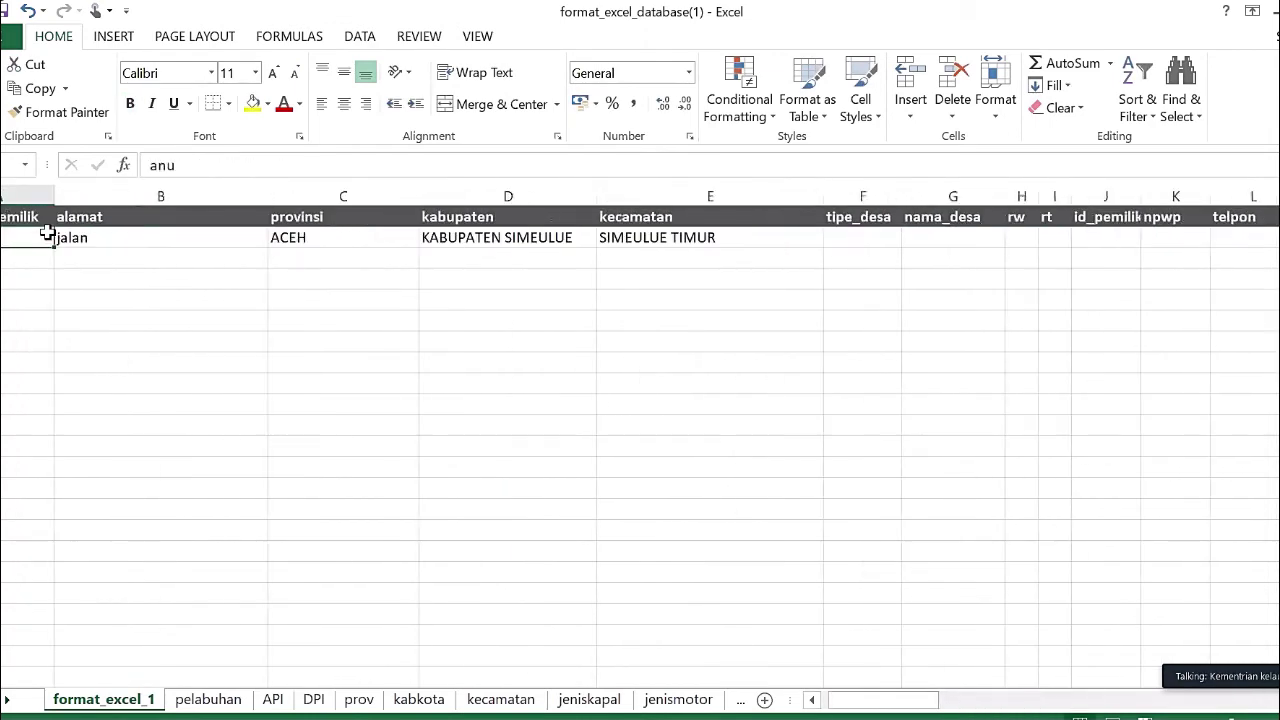
key("Right")
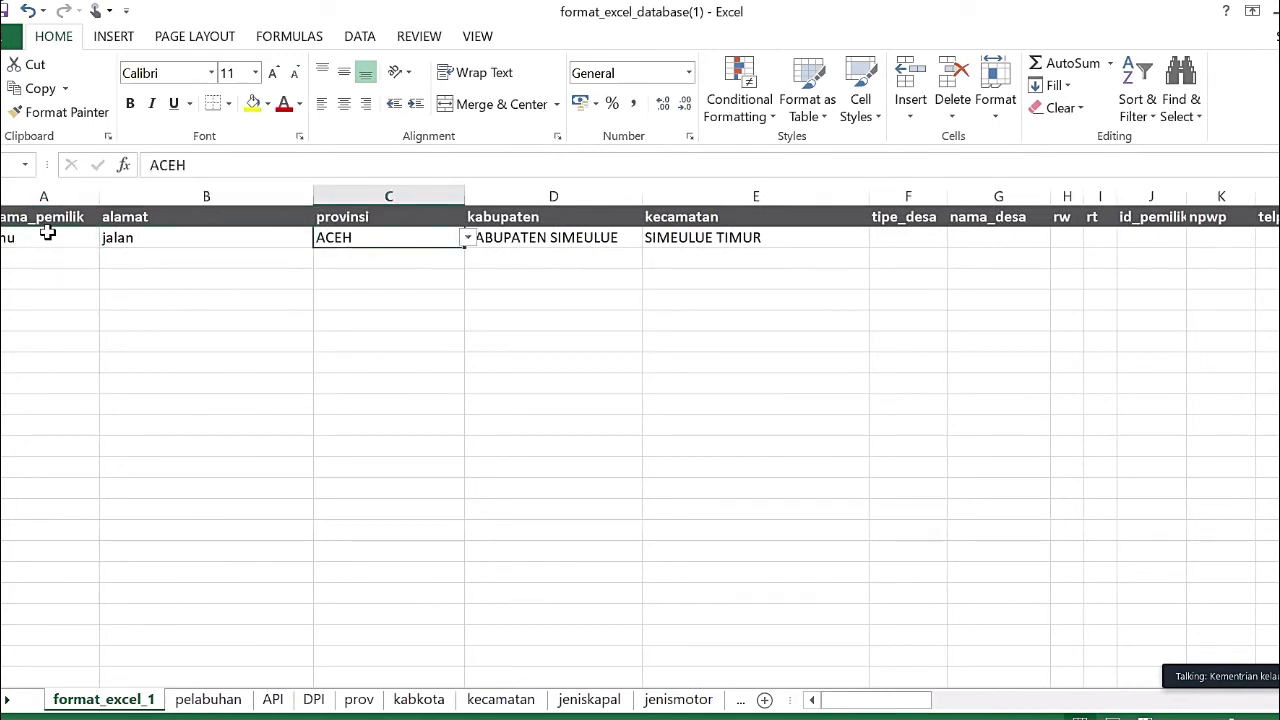
key("Right")
key("Right")
key("Left")
key("Left")
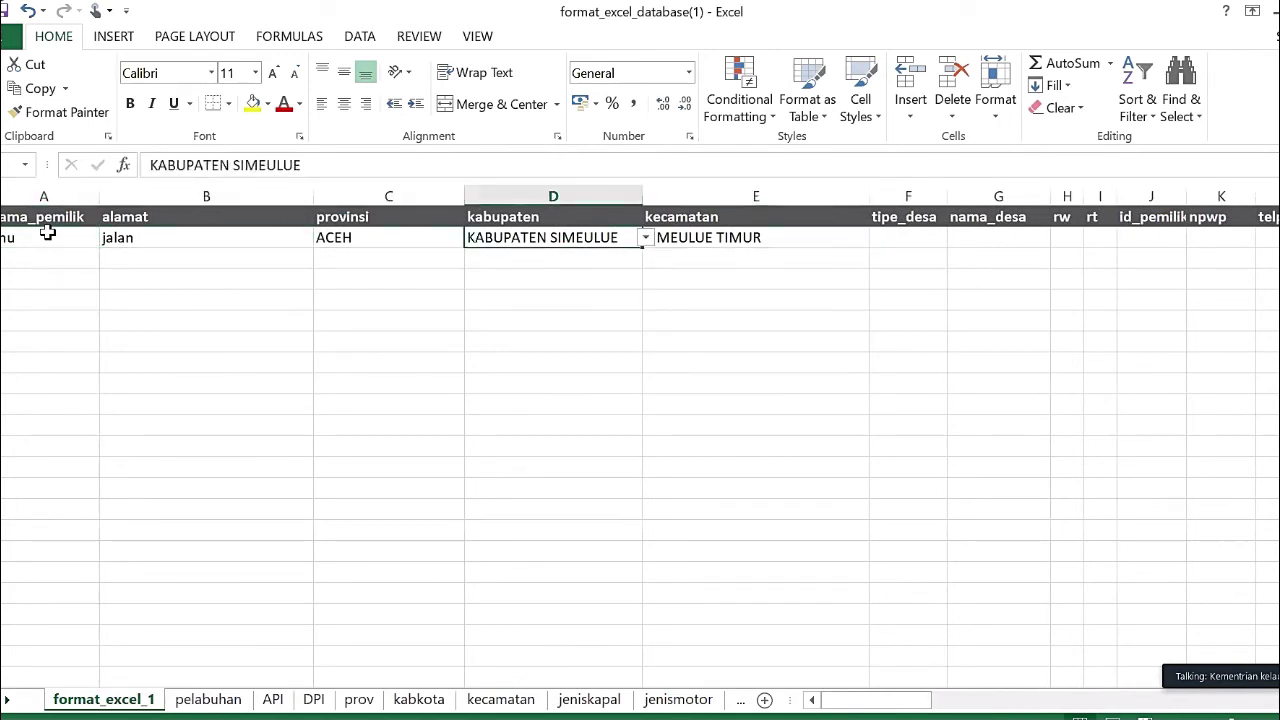
key("Right")
key("Right")
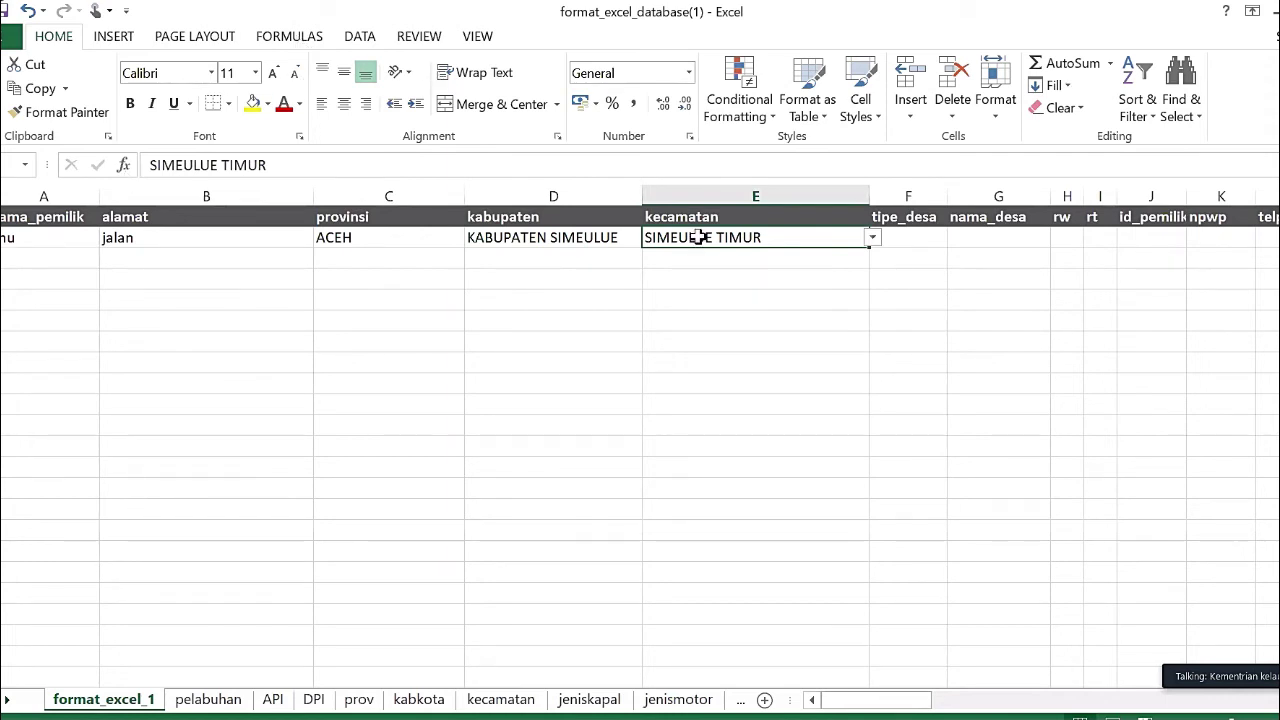
type("kkkkkkkkkk")
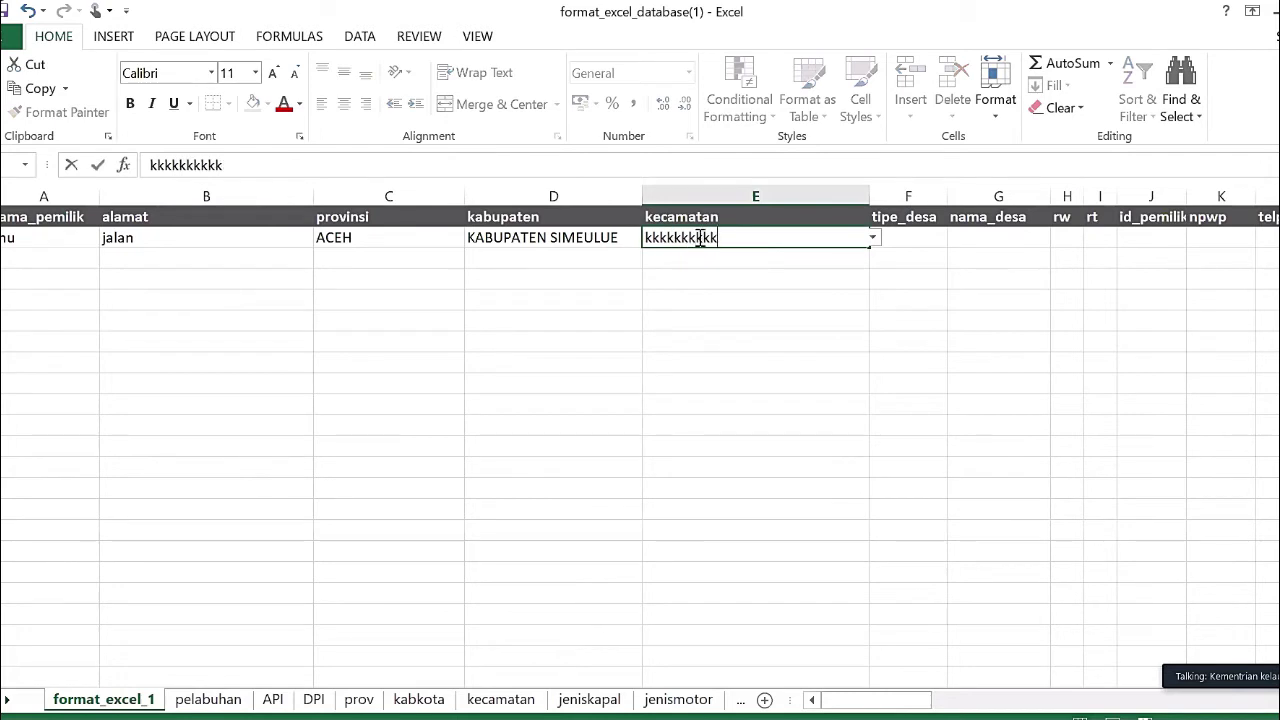
key("Return")
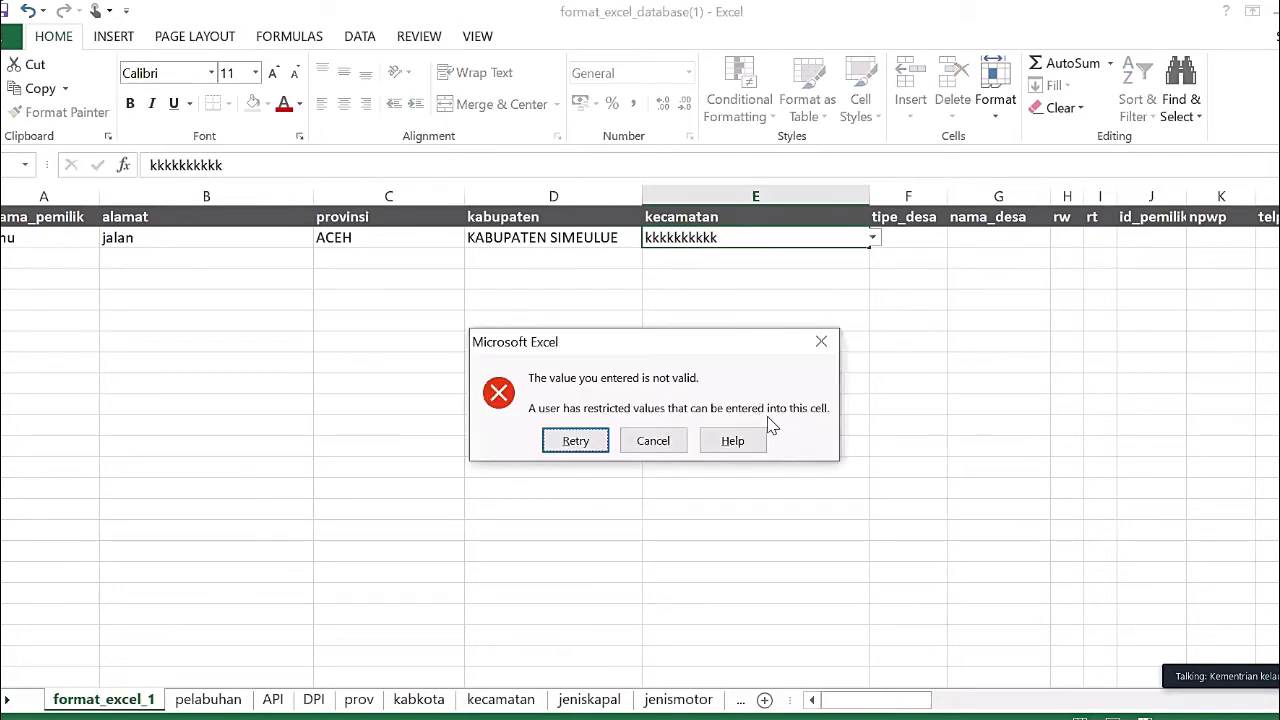
key("Escape")
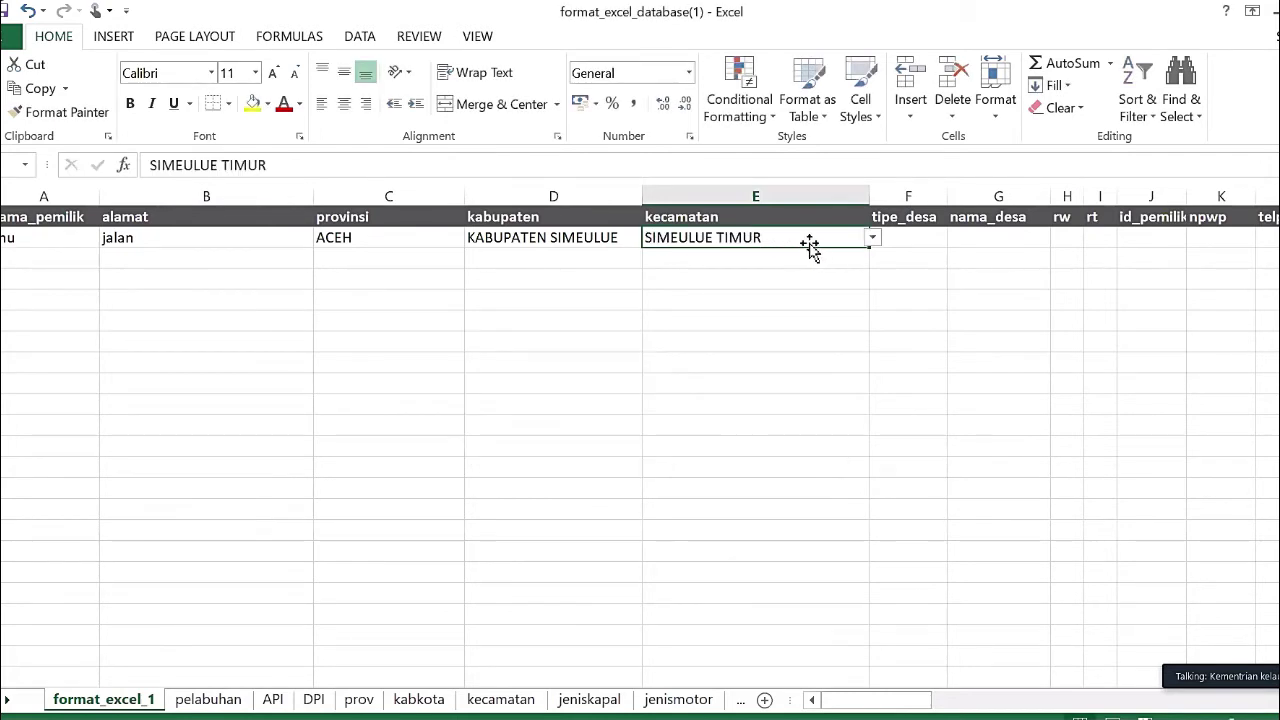
key("Tab")
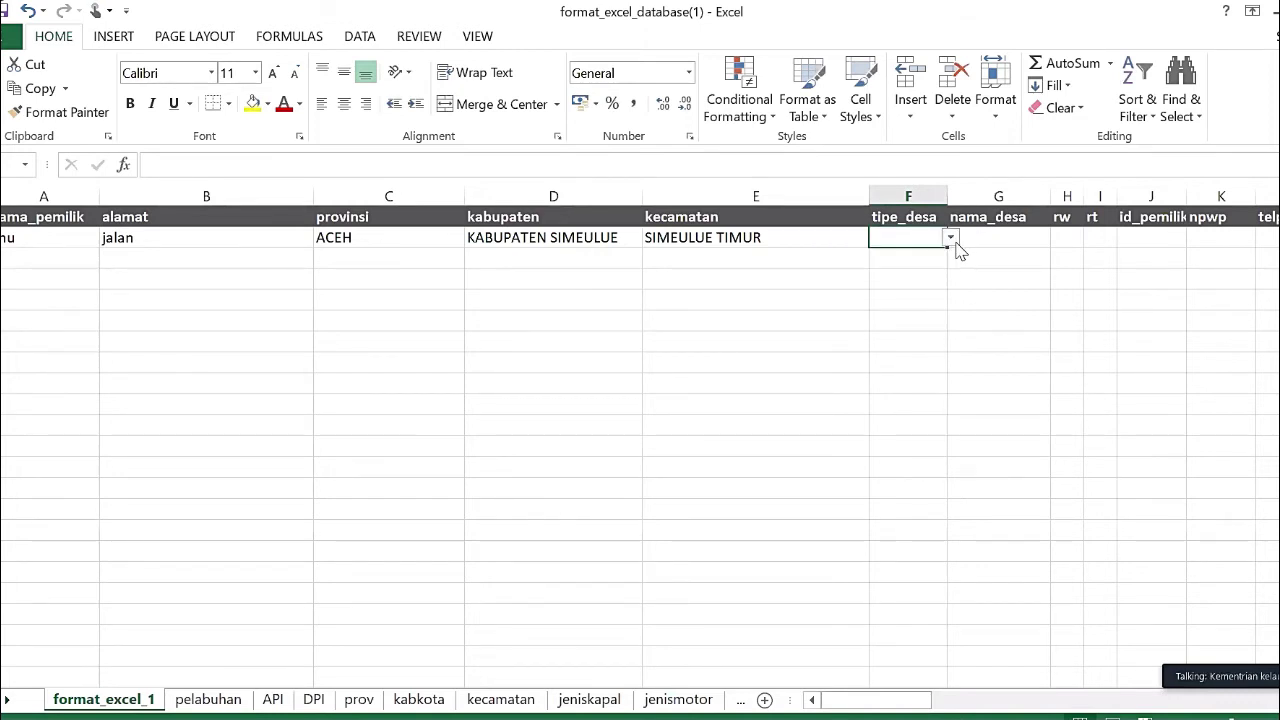
- Enter the owner ID as apostrophe-prefixed text in id_pemilik (J2), fixing mistyped digits
left_click(983, 230)
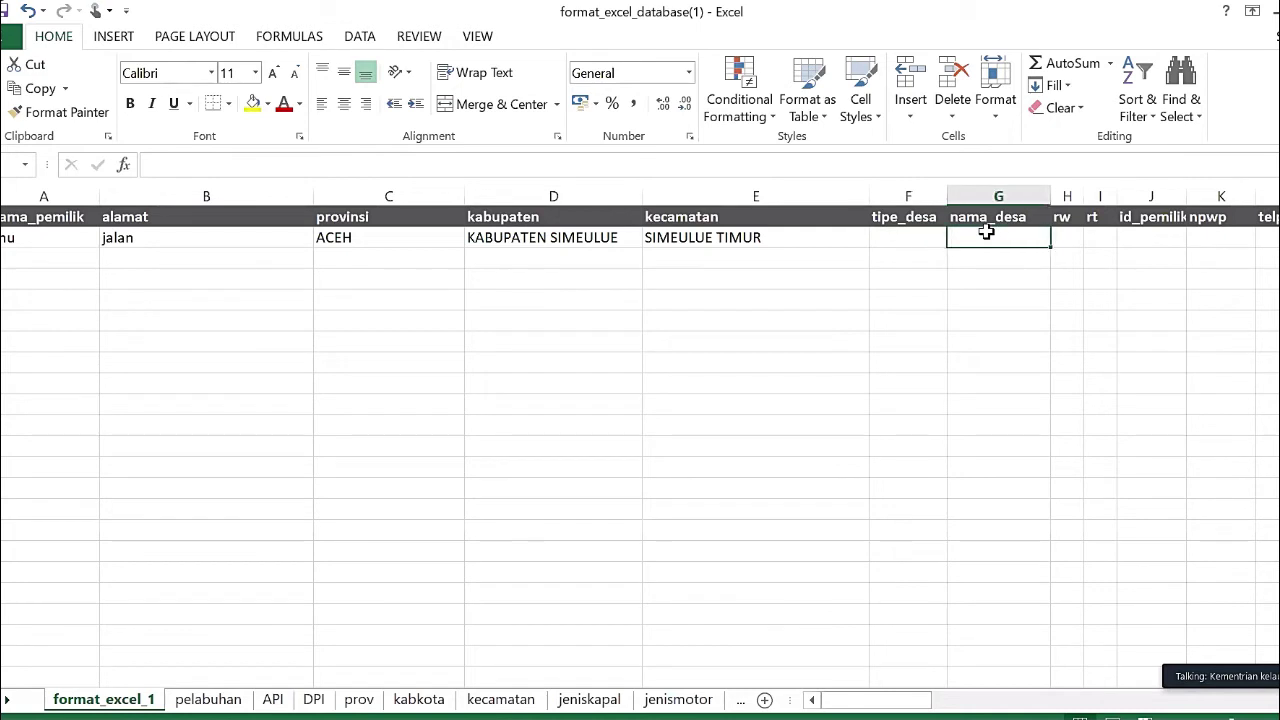
key("Tab")
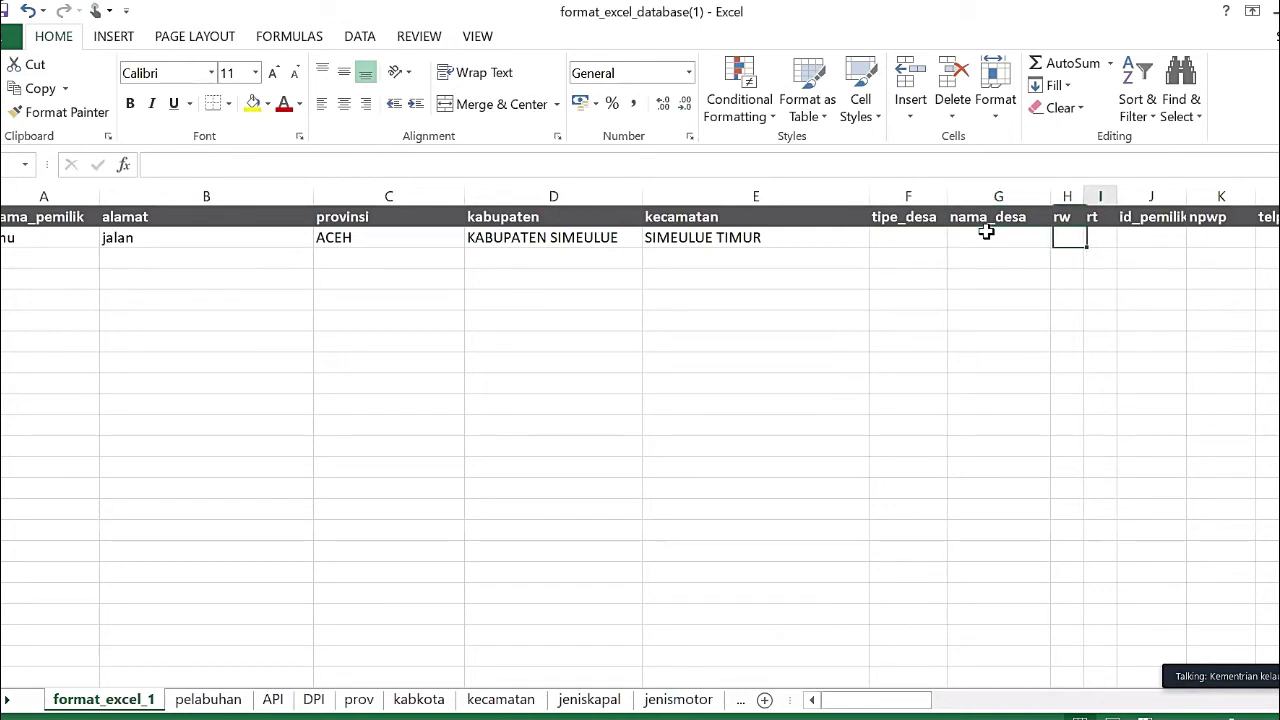
key("Tab")
key("Tab")
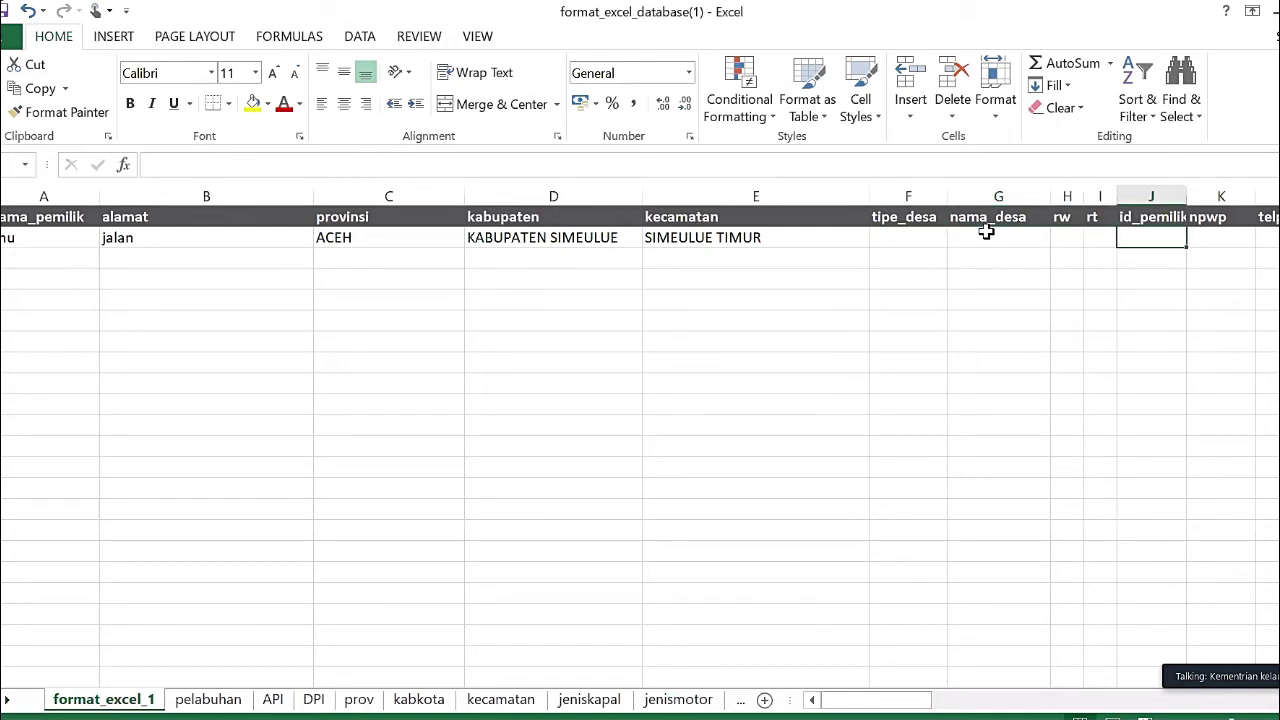
key("Tab")
key("Tab")
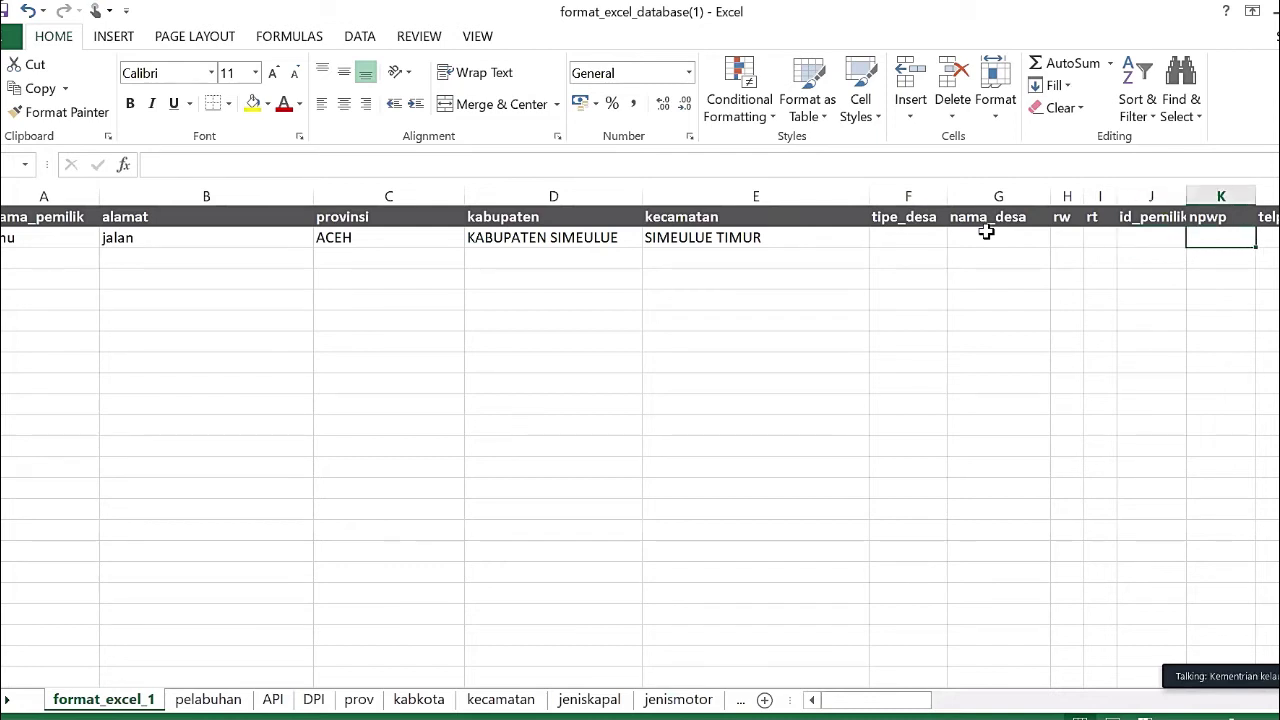
key("Tab")
key("shift+Tab")
key("shift+Tab")
key("shift+Tab")
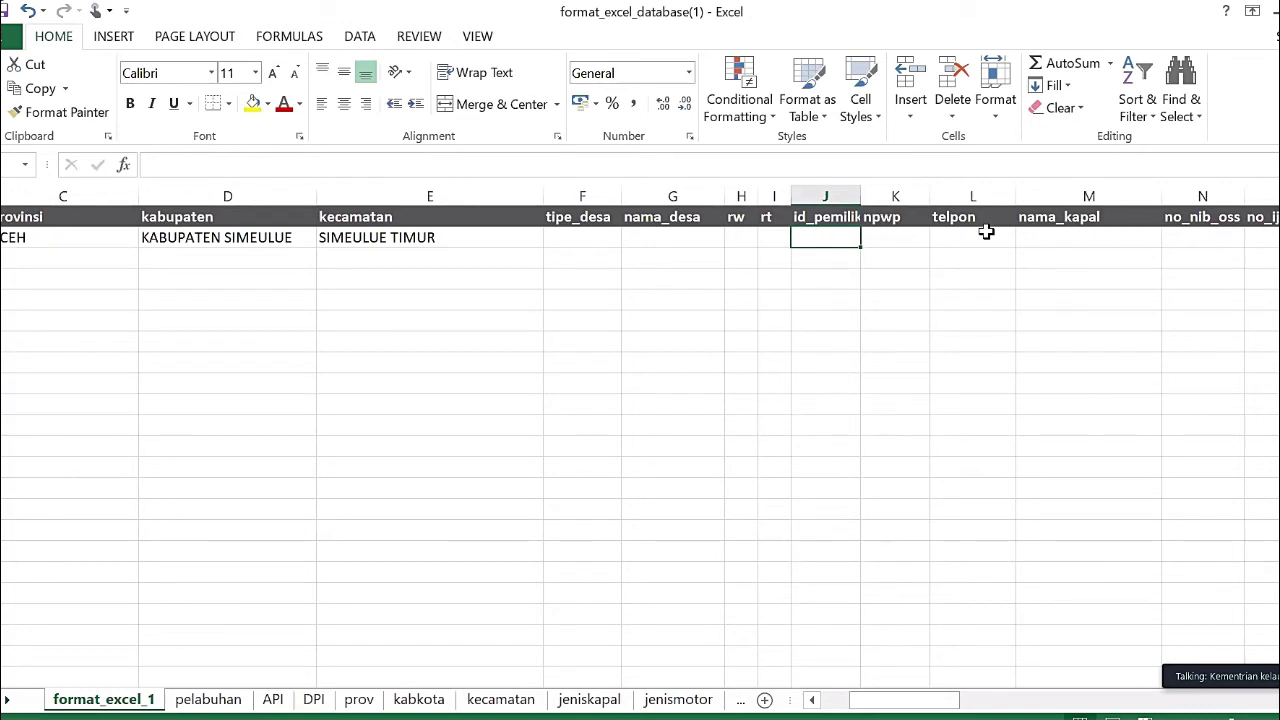
type("'")
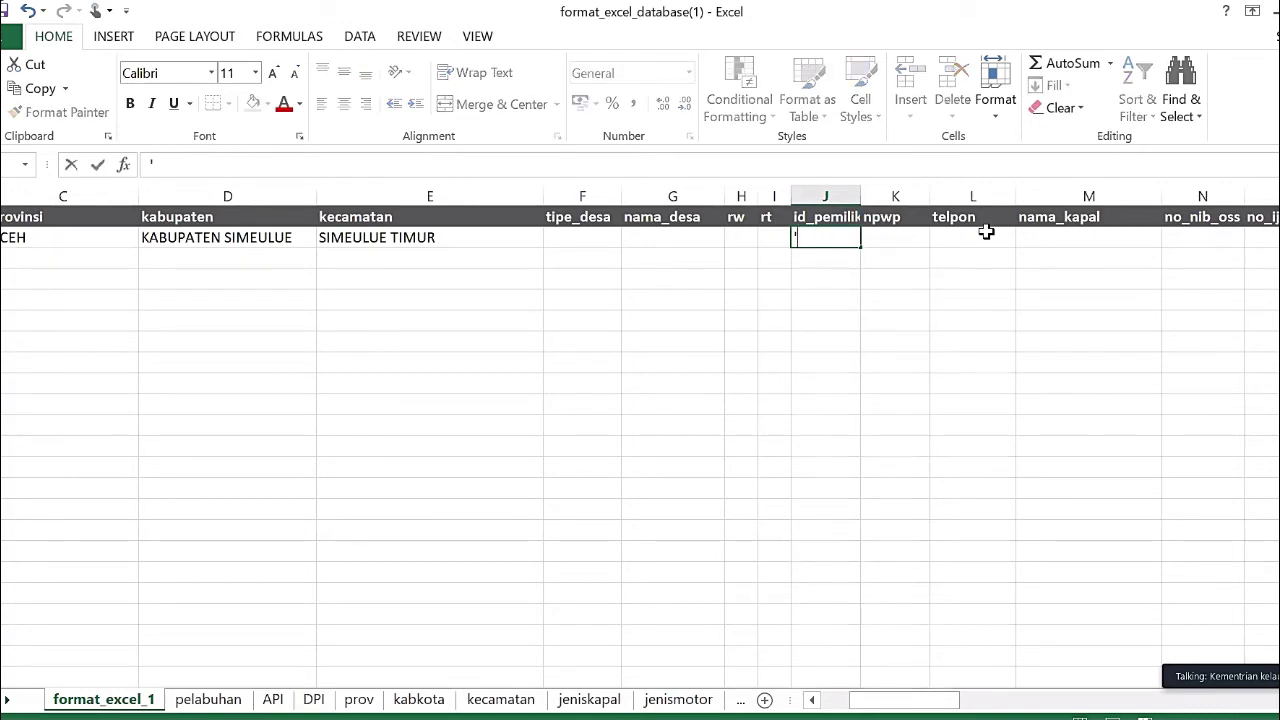
type("7676767676767")
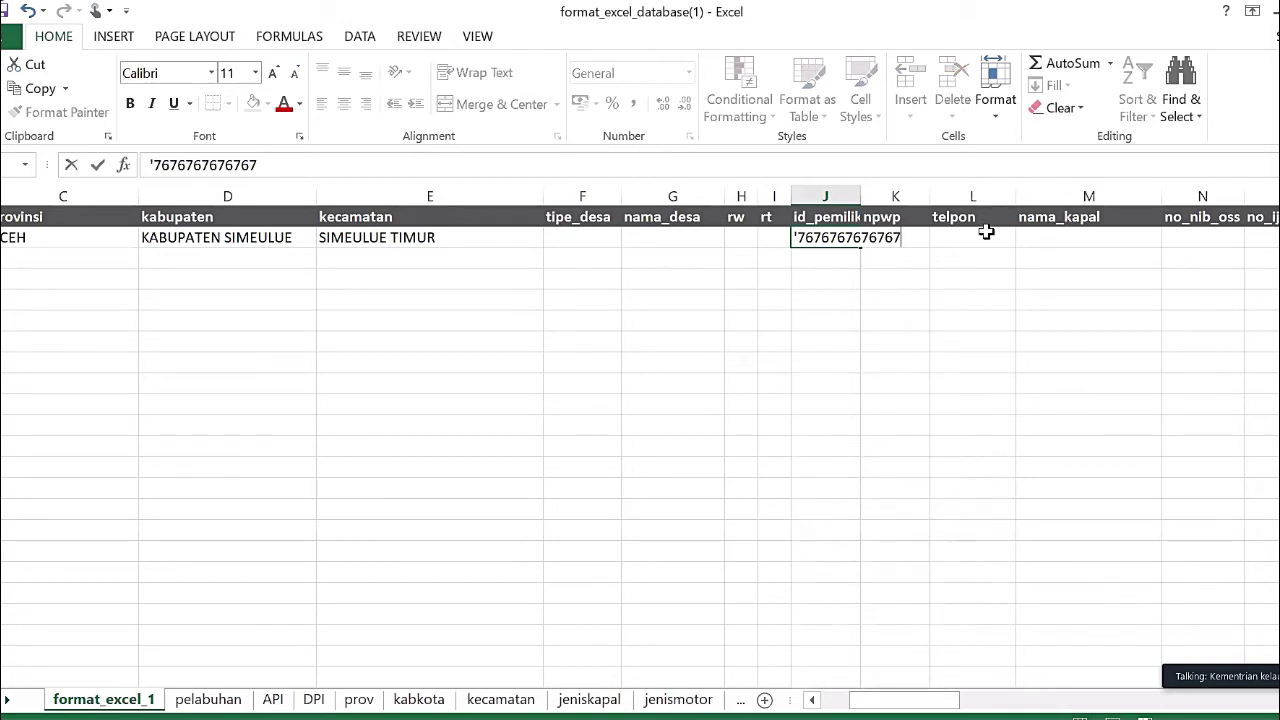
type("69")
key("BackSpace")
key("BackSpace")
type("79")
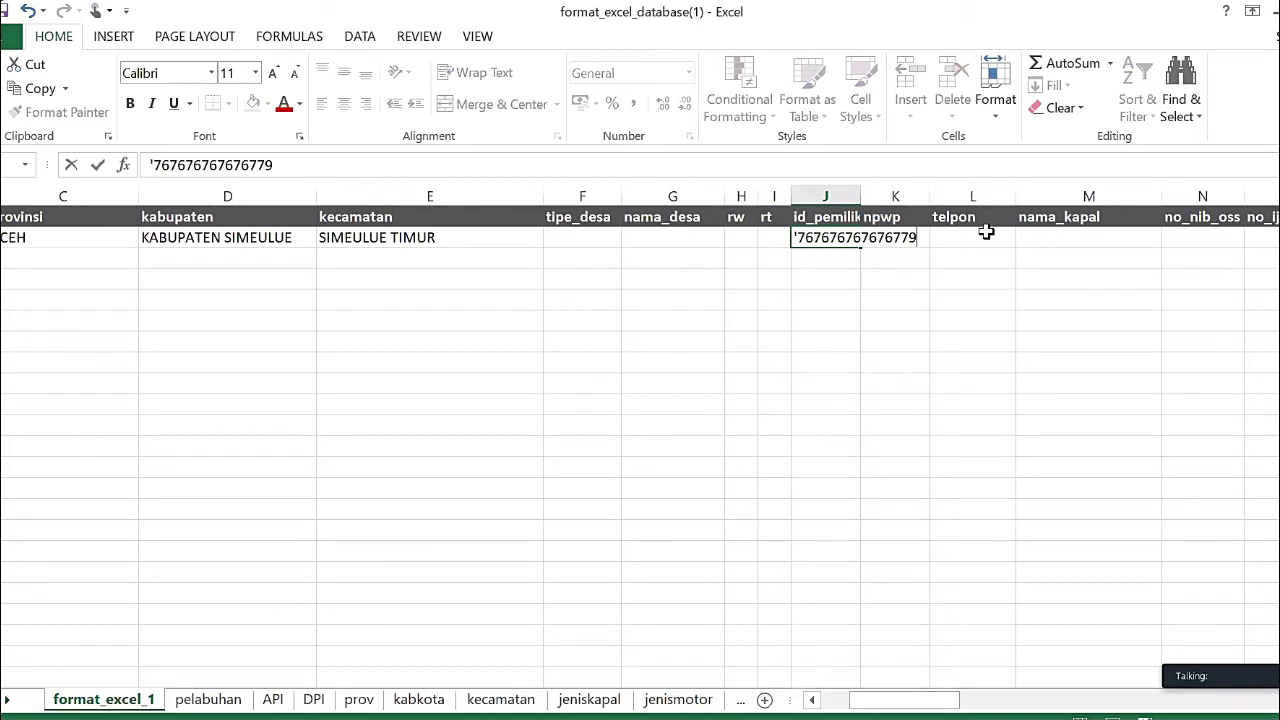
key("BackSpace")
key("BackSpace")
type("6")
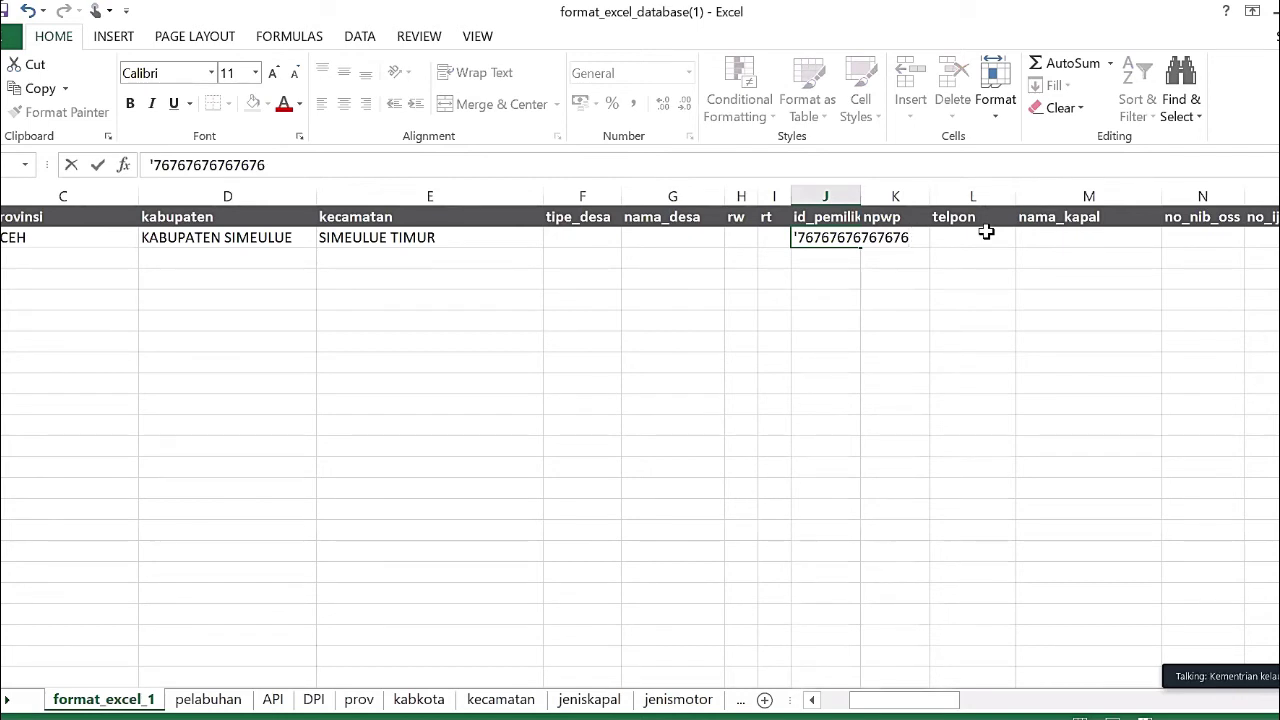
type("76")
key("Return")
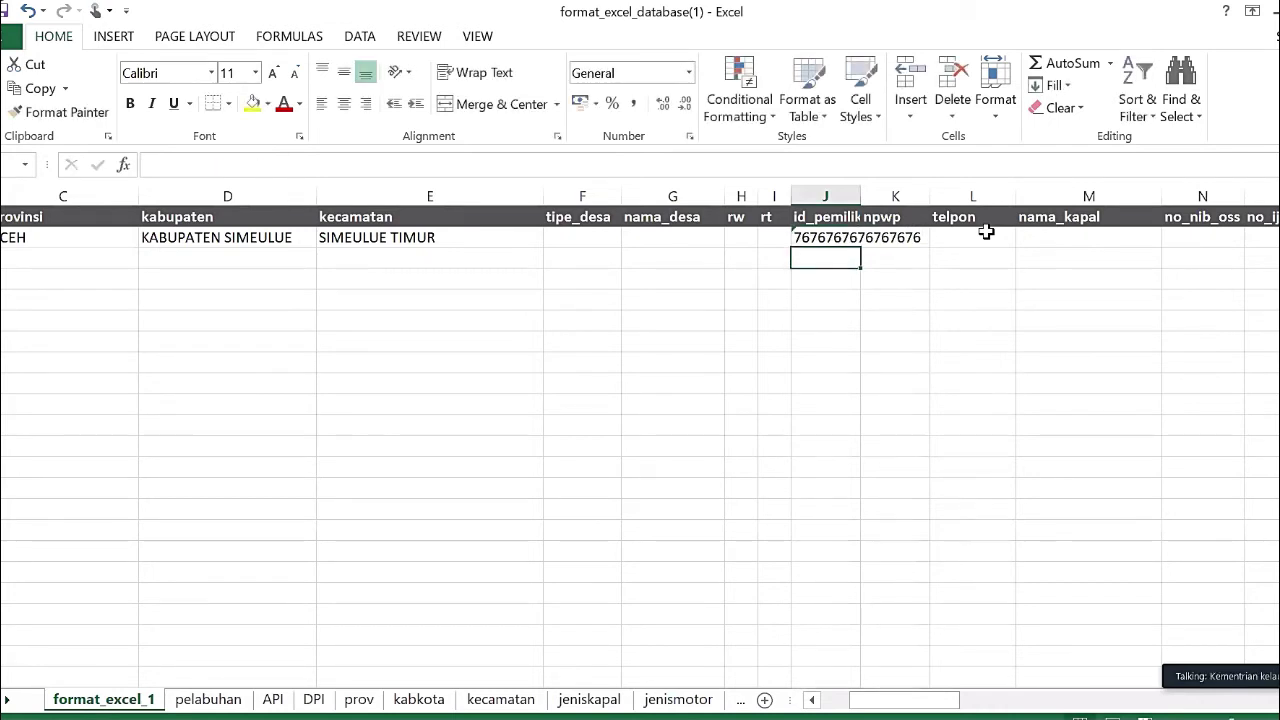
key("Up")
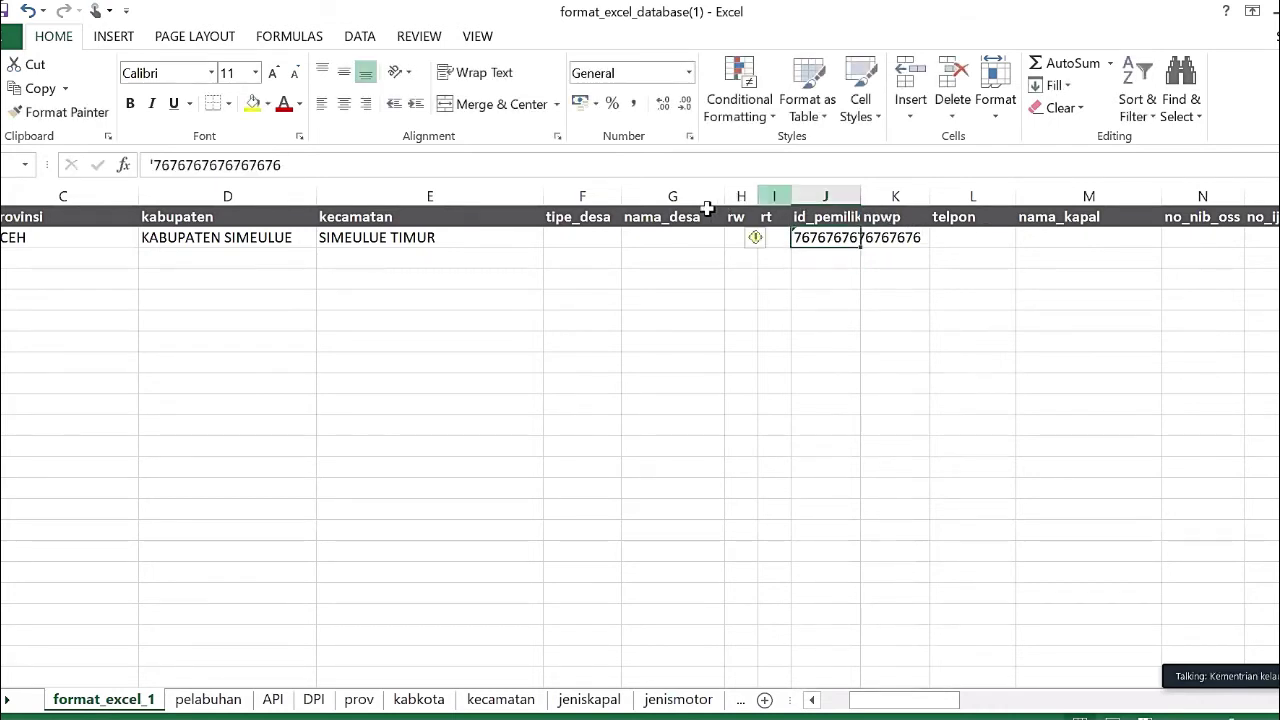
left_click(158, 165)
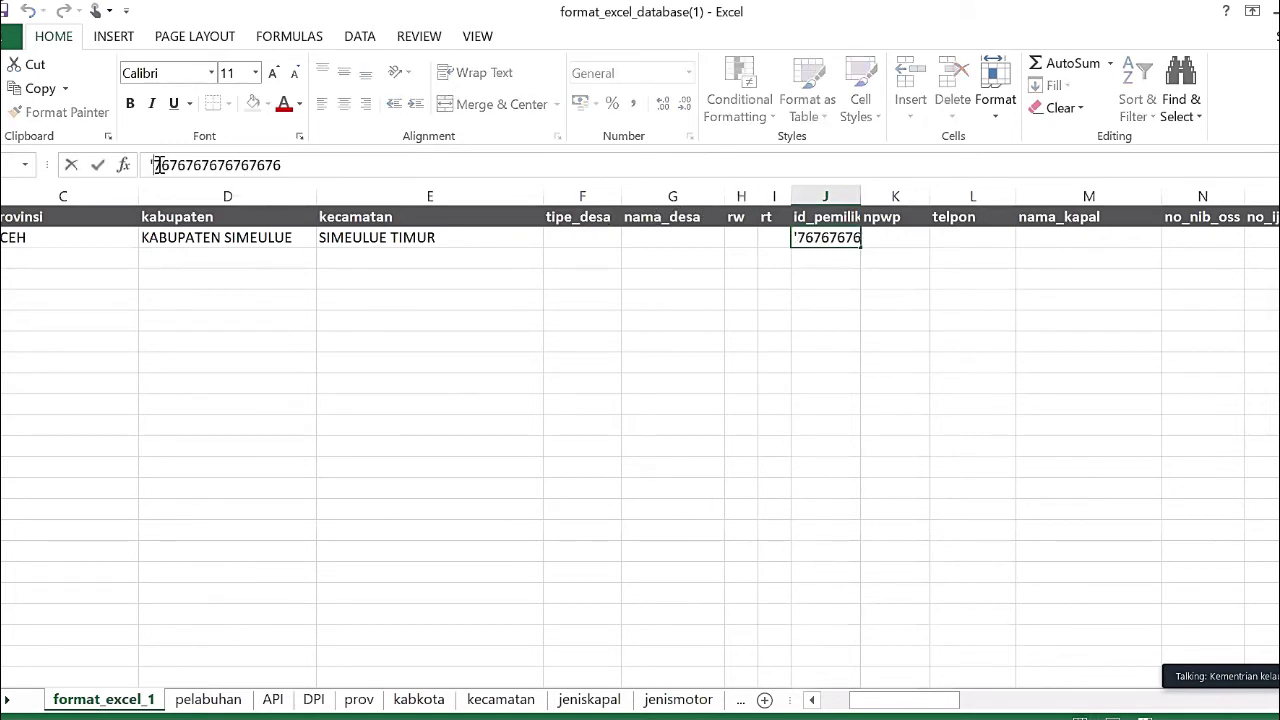
left_click(903, 238)
type("'")
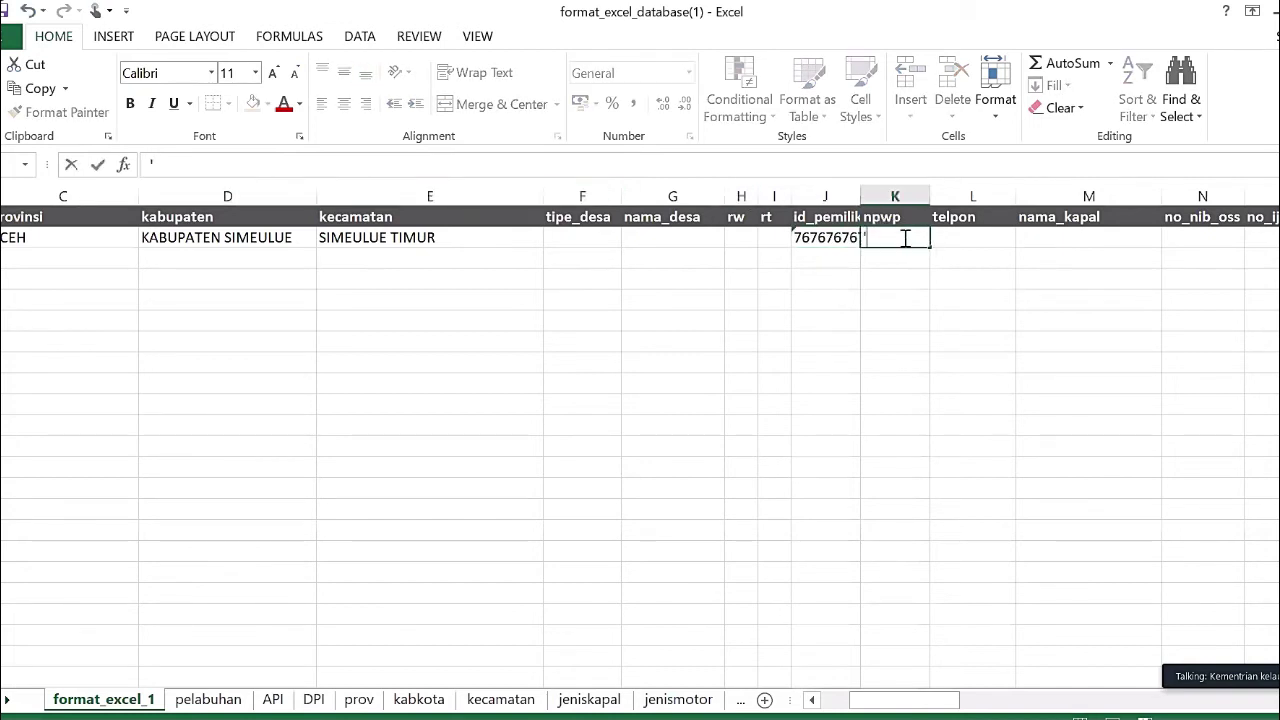
type("888888888888")
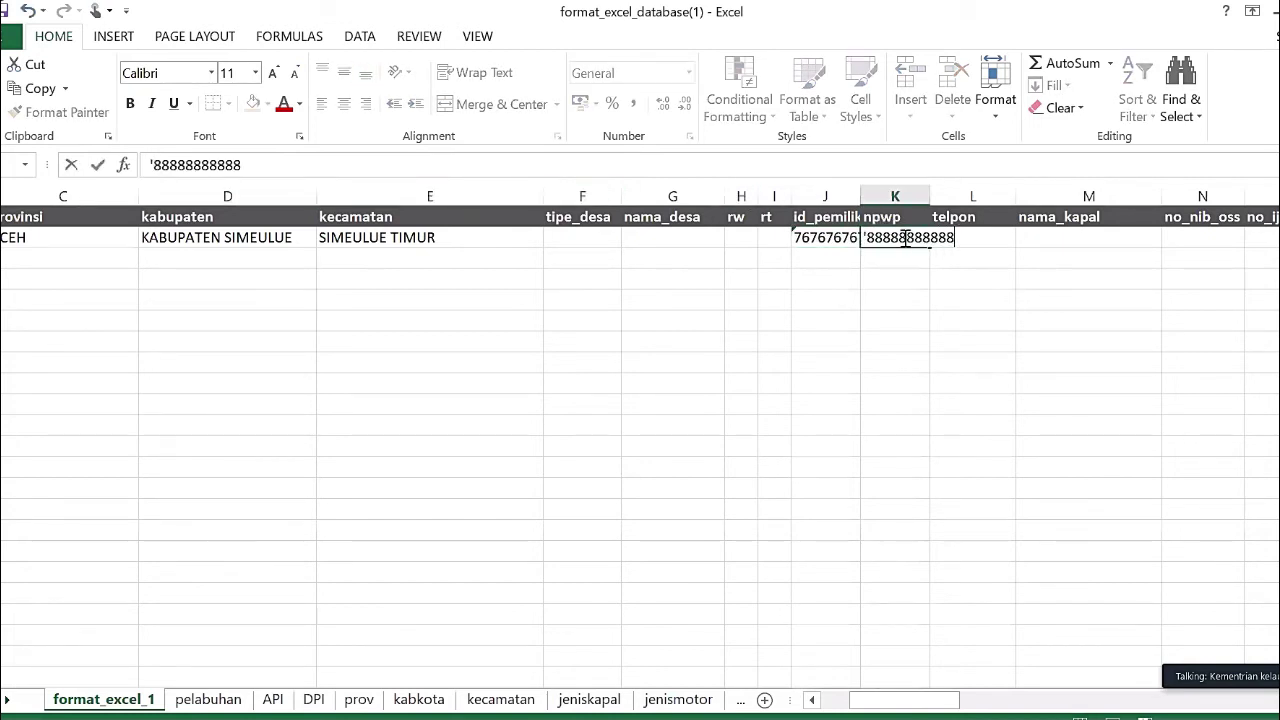
key("Return")
key("Right")
key("Up")
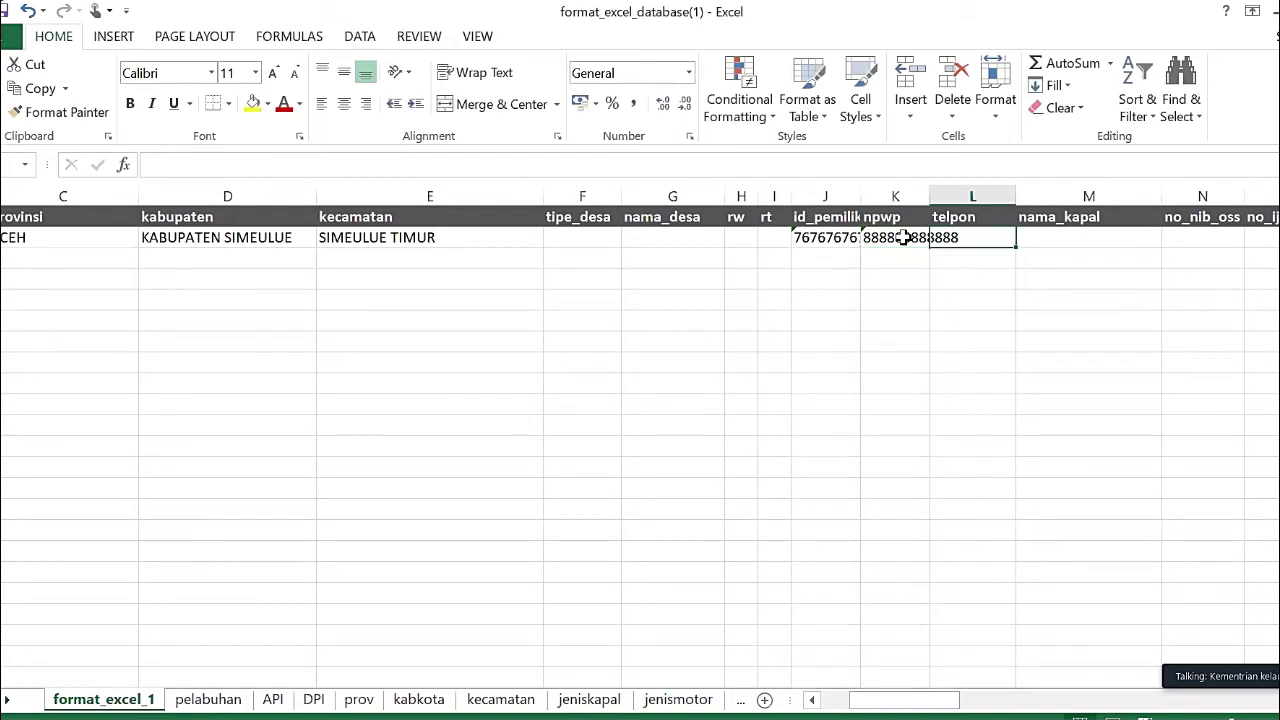
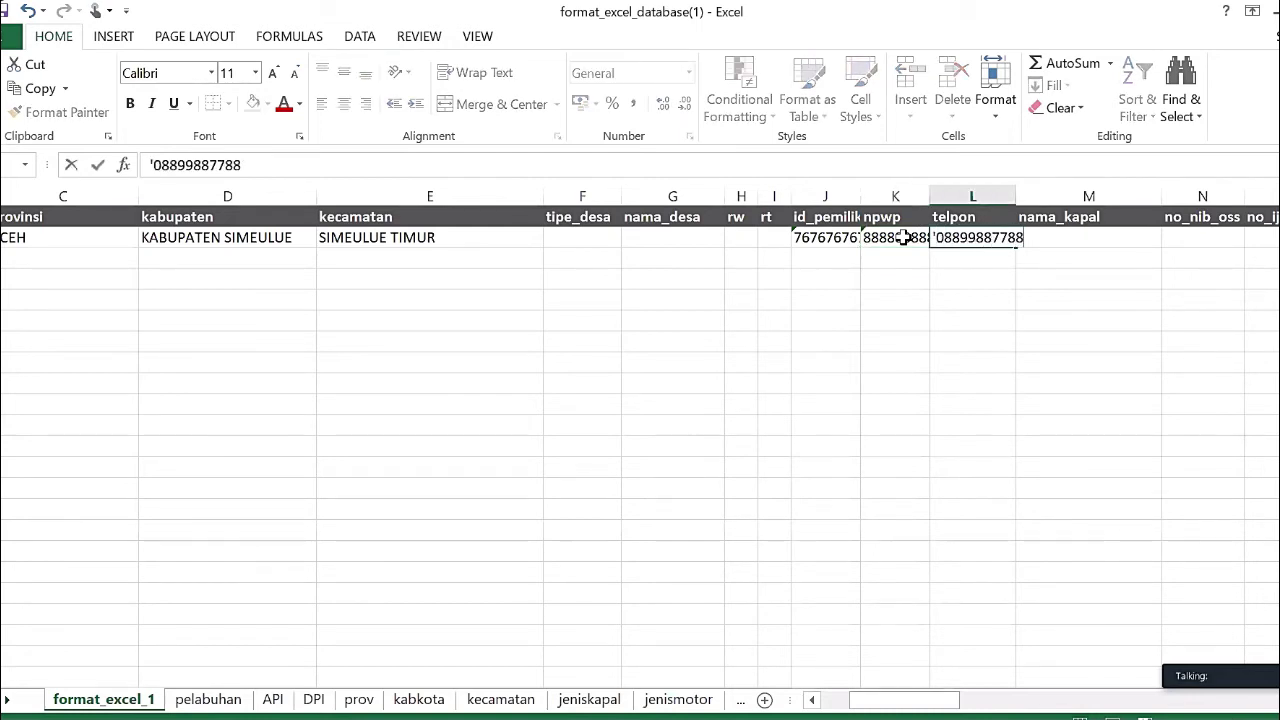
key("Return")
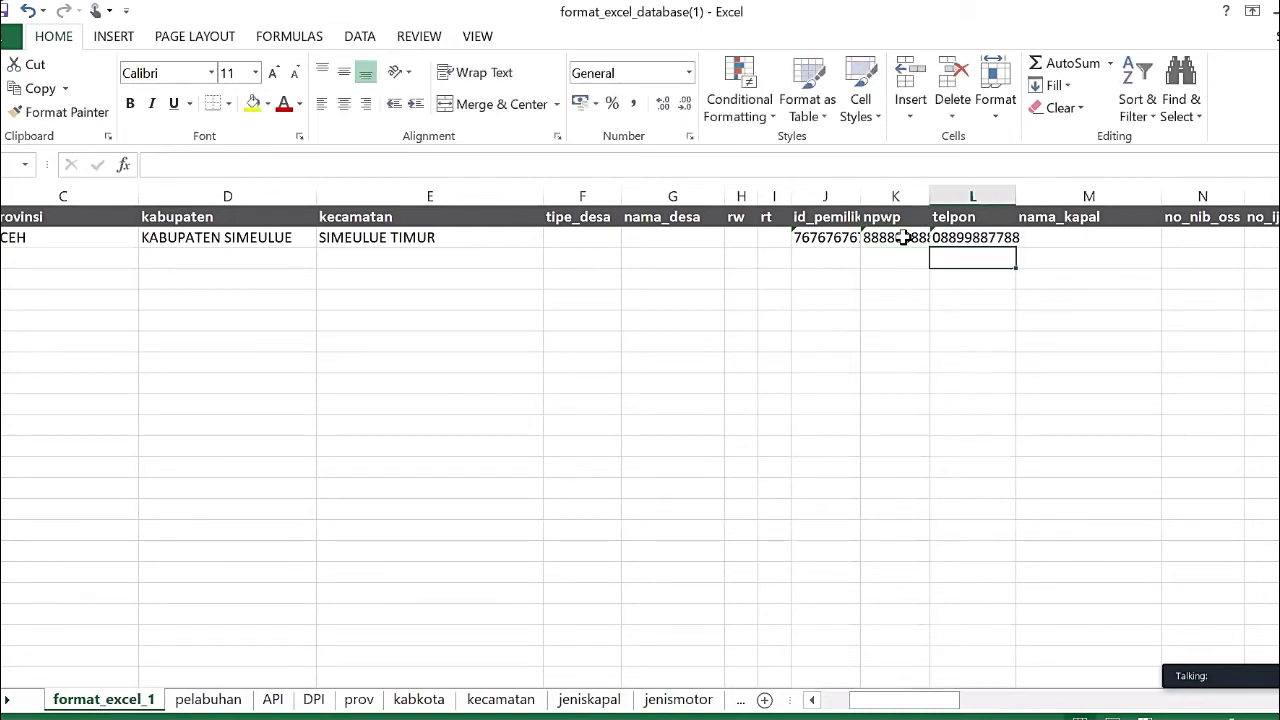
- Enter no_nib_oss '8999 and no_ijin_kapal '99898989 as text in row 2
key("Right")
key("Up")
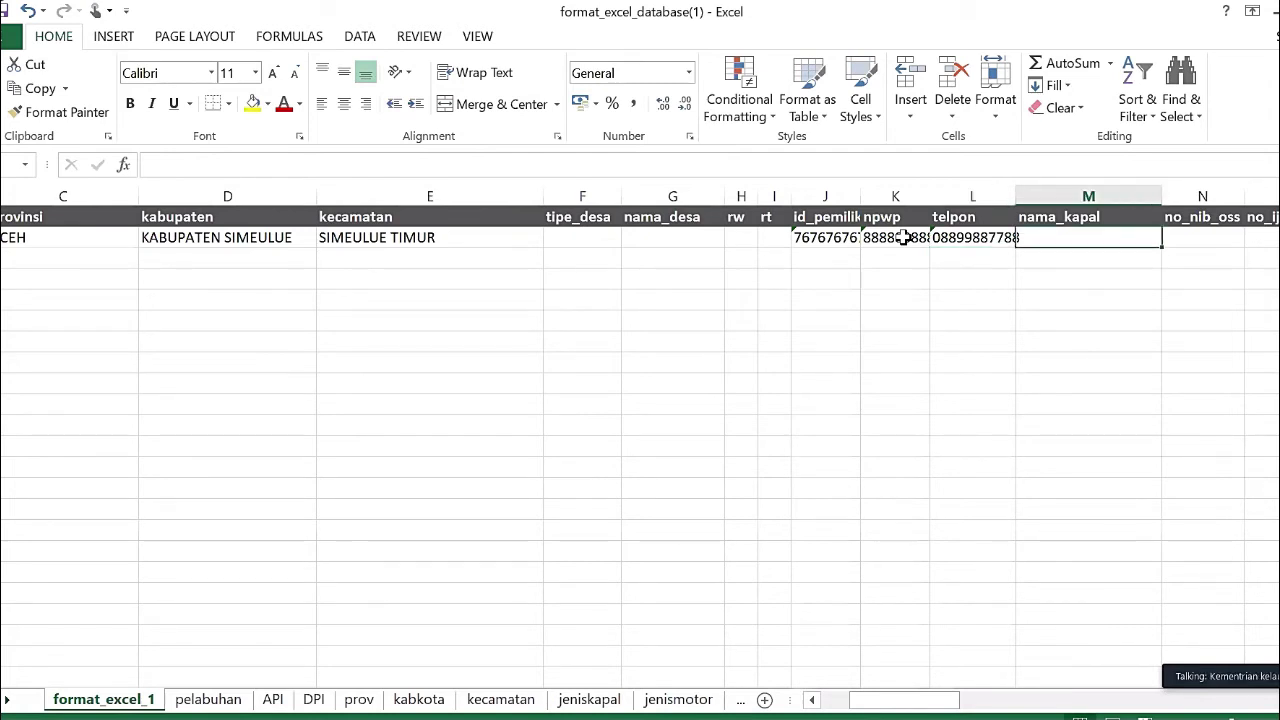
key("Right")
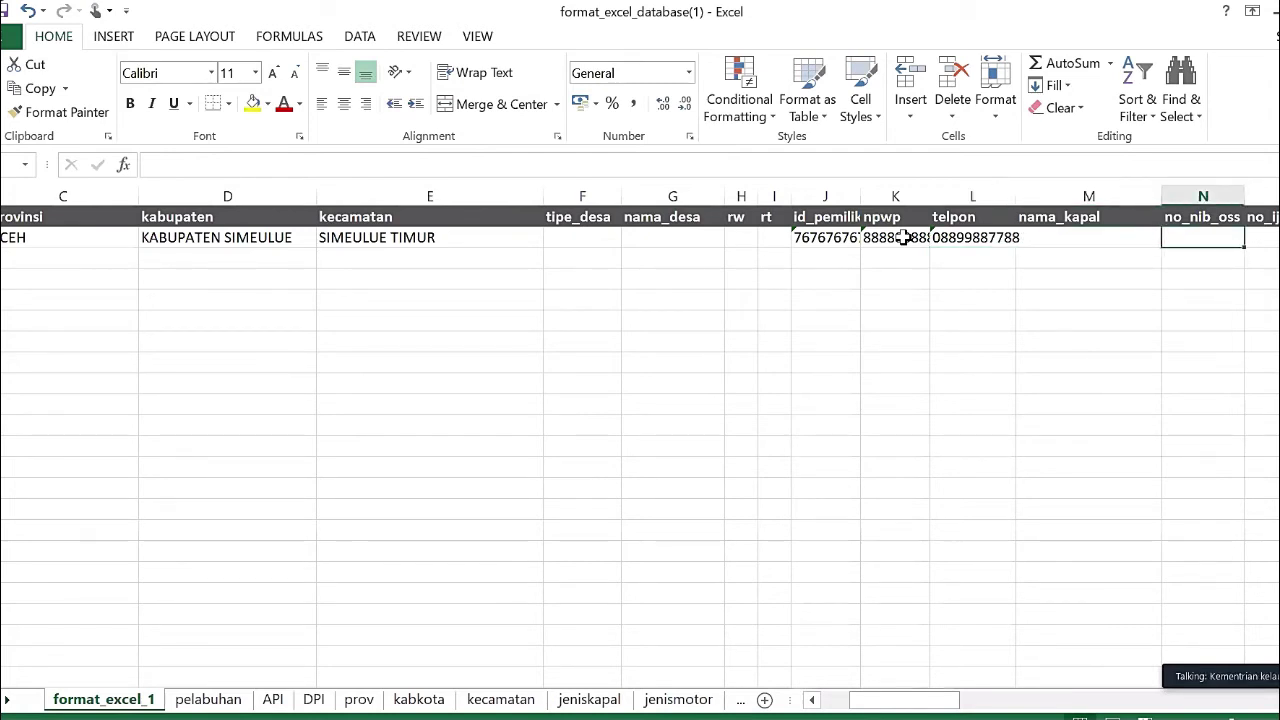
key("Right")
key("Left")
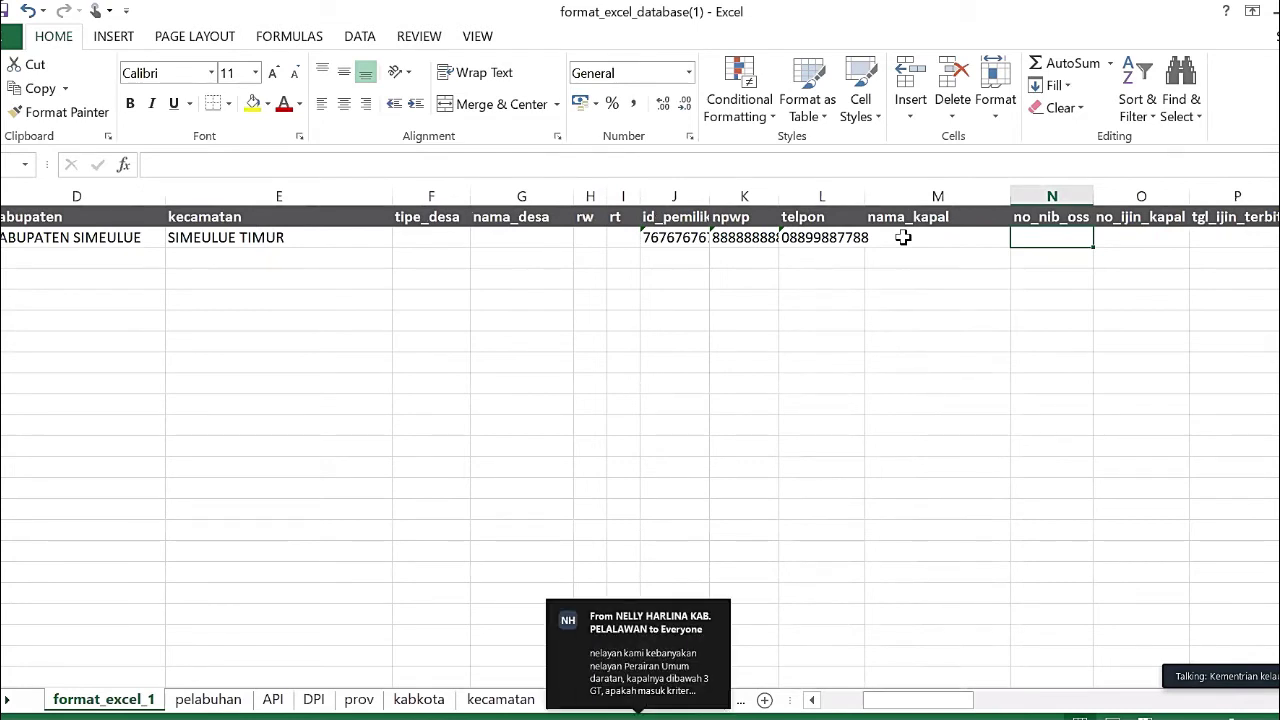
type("'8999")
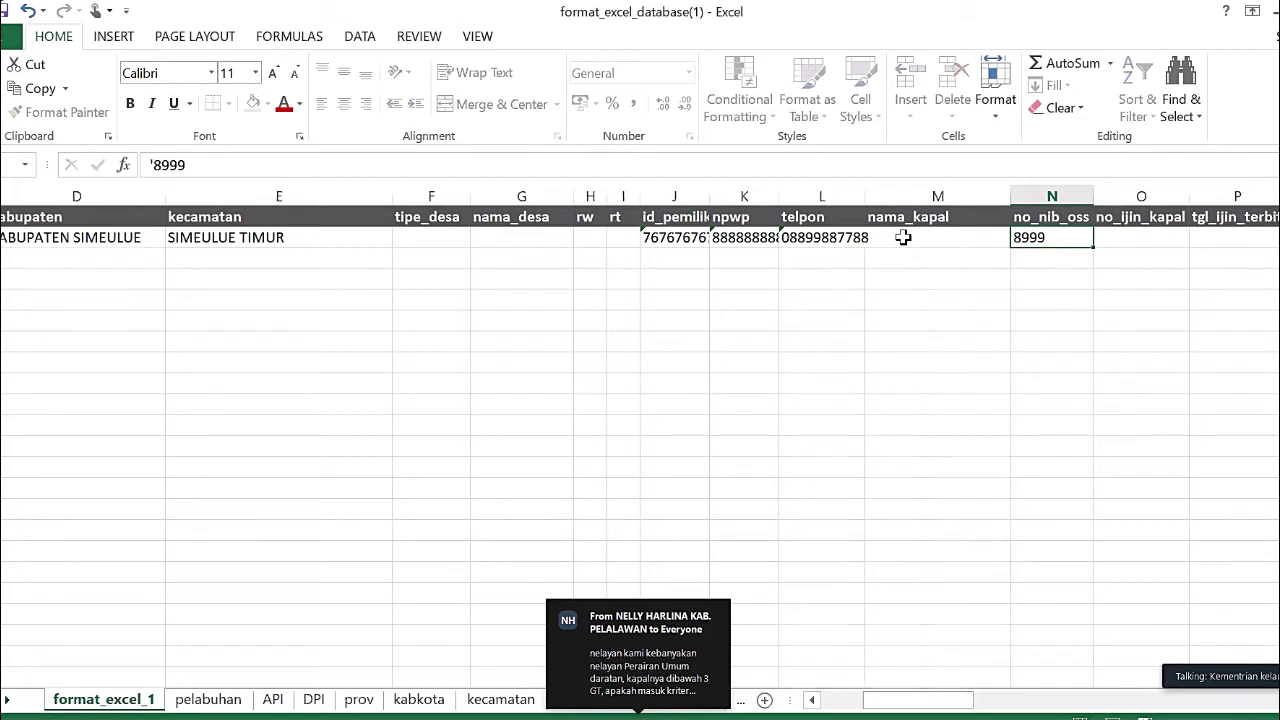
key("Tab")
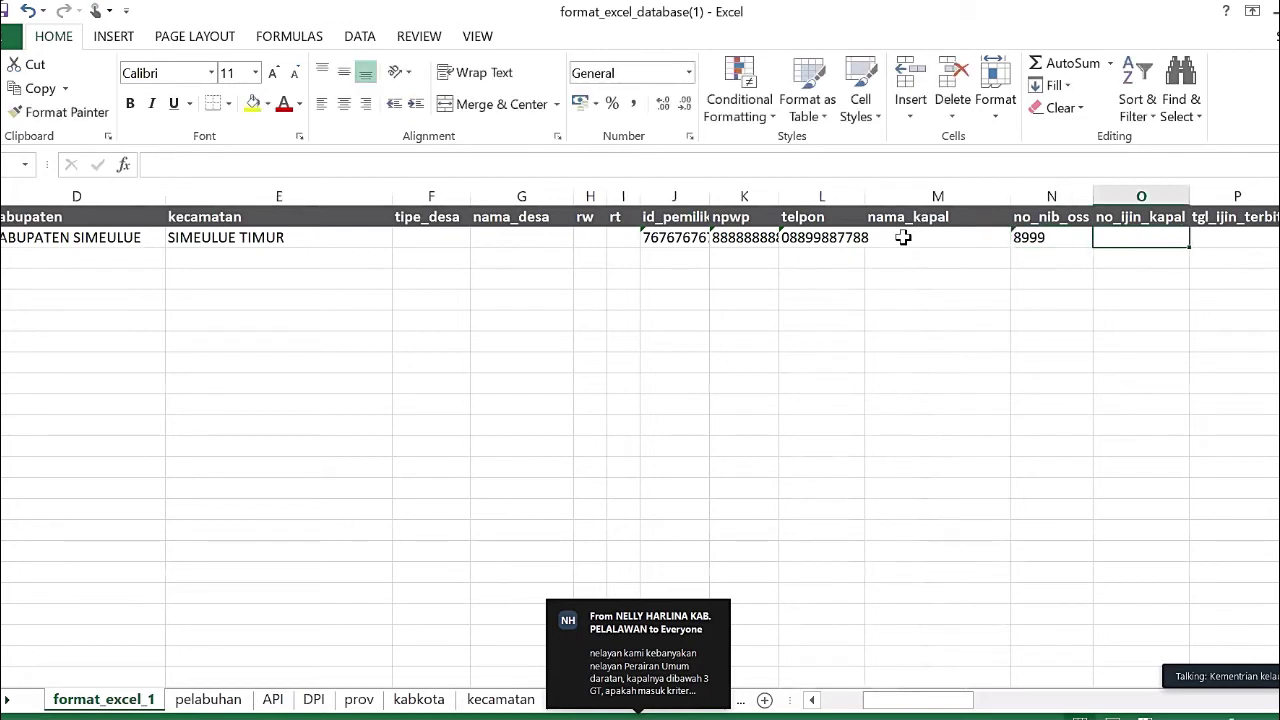
type("'99898989")
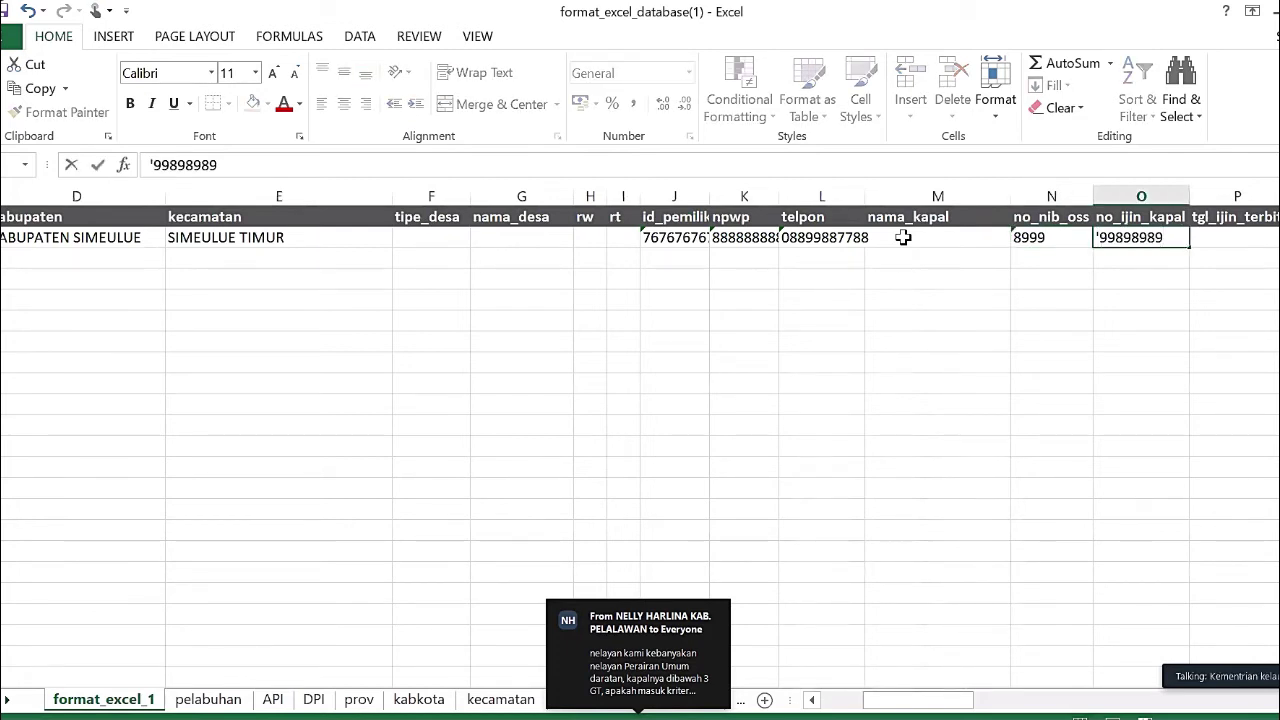
key("Tab")
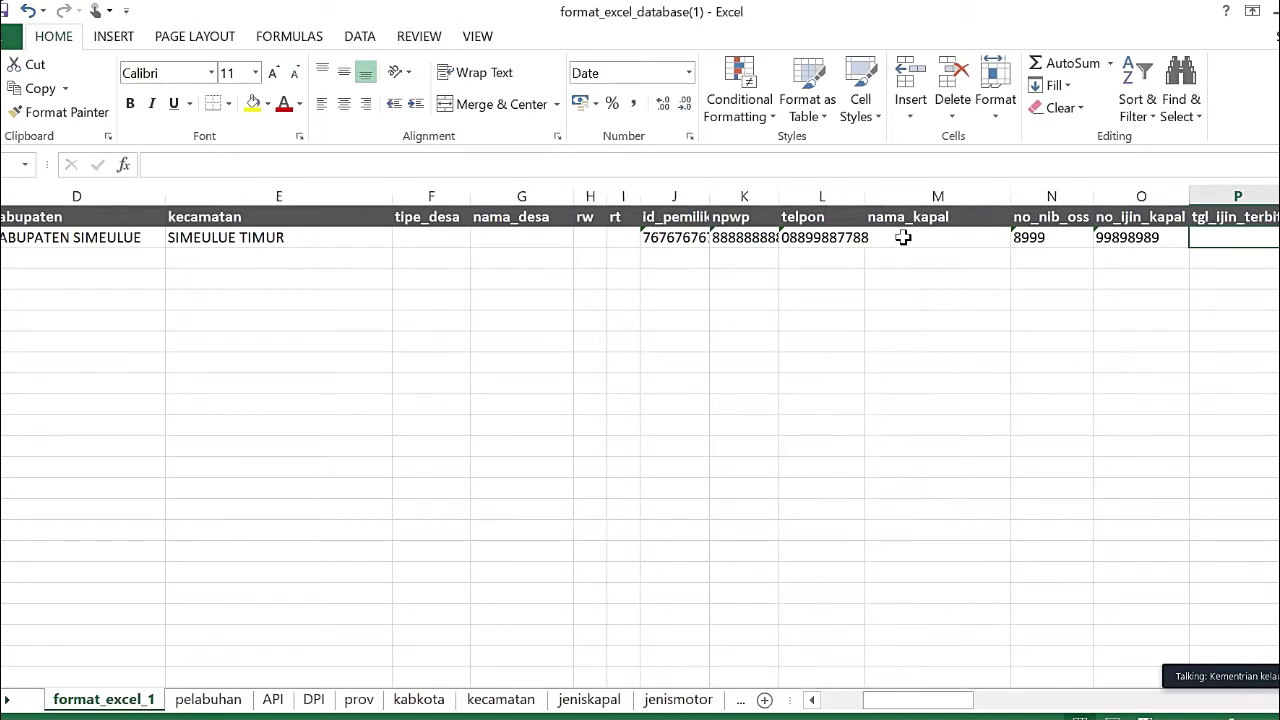
scroll(903, 237, "right", 2)
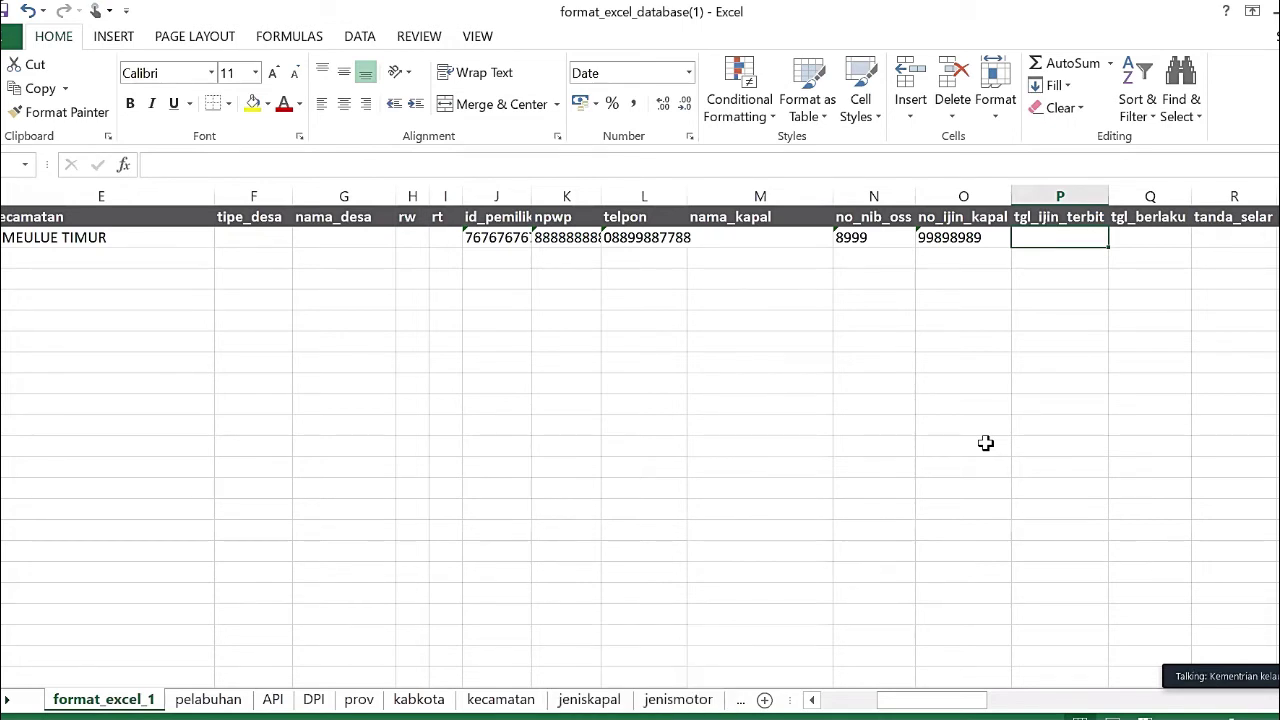
- Enter 16/11/2020 as the permit issue date in row 2
type("16/")
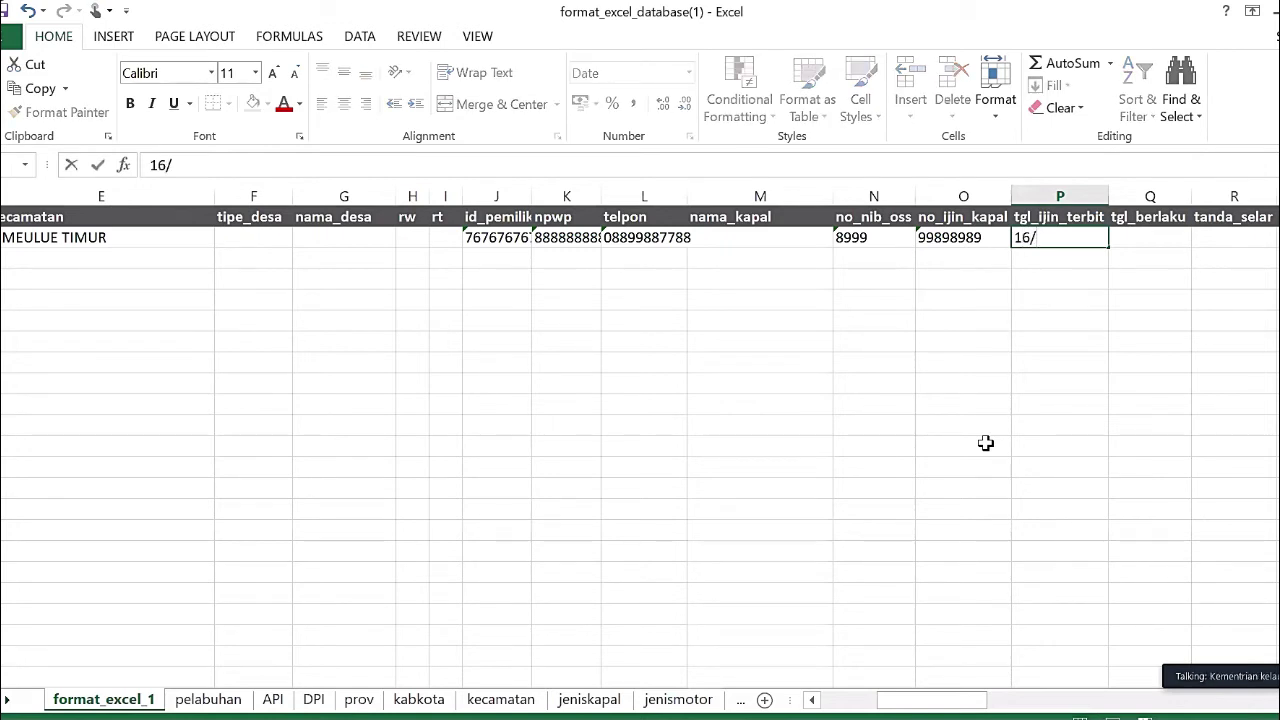
type("11/2020")
key("Return")
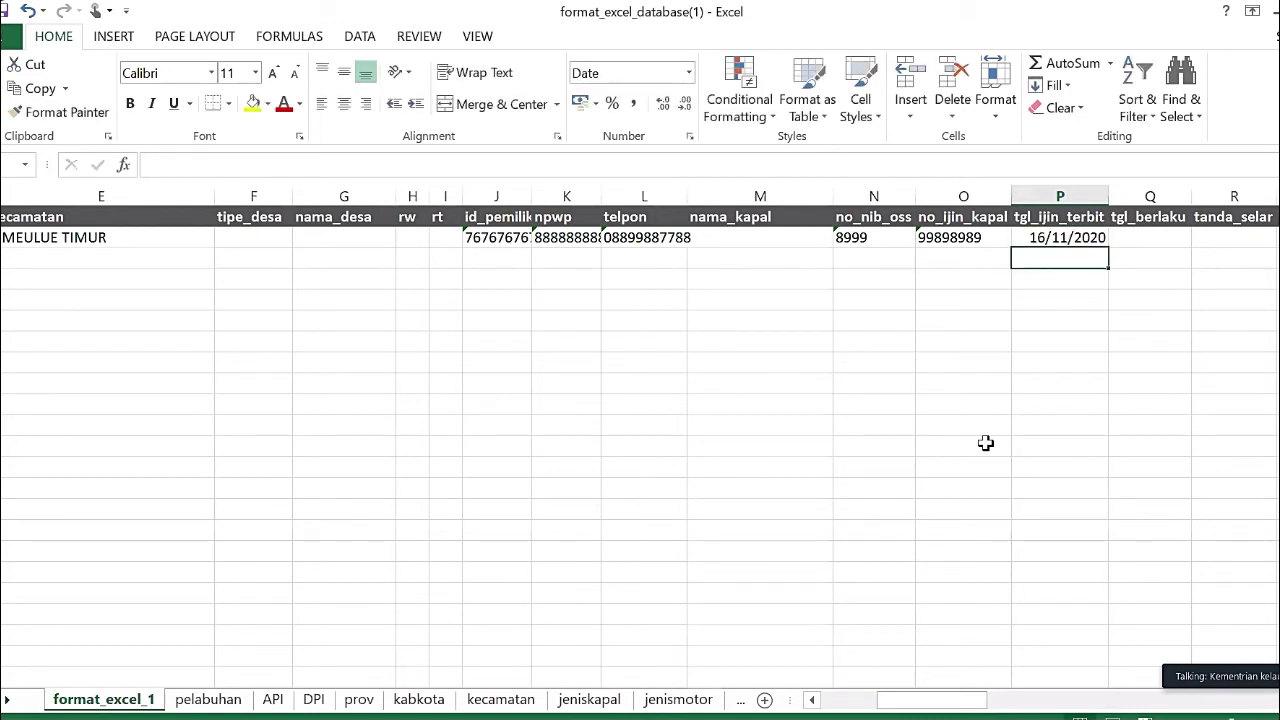
key("Right")
key("Up")
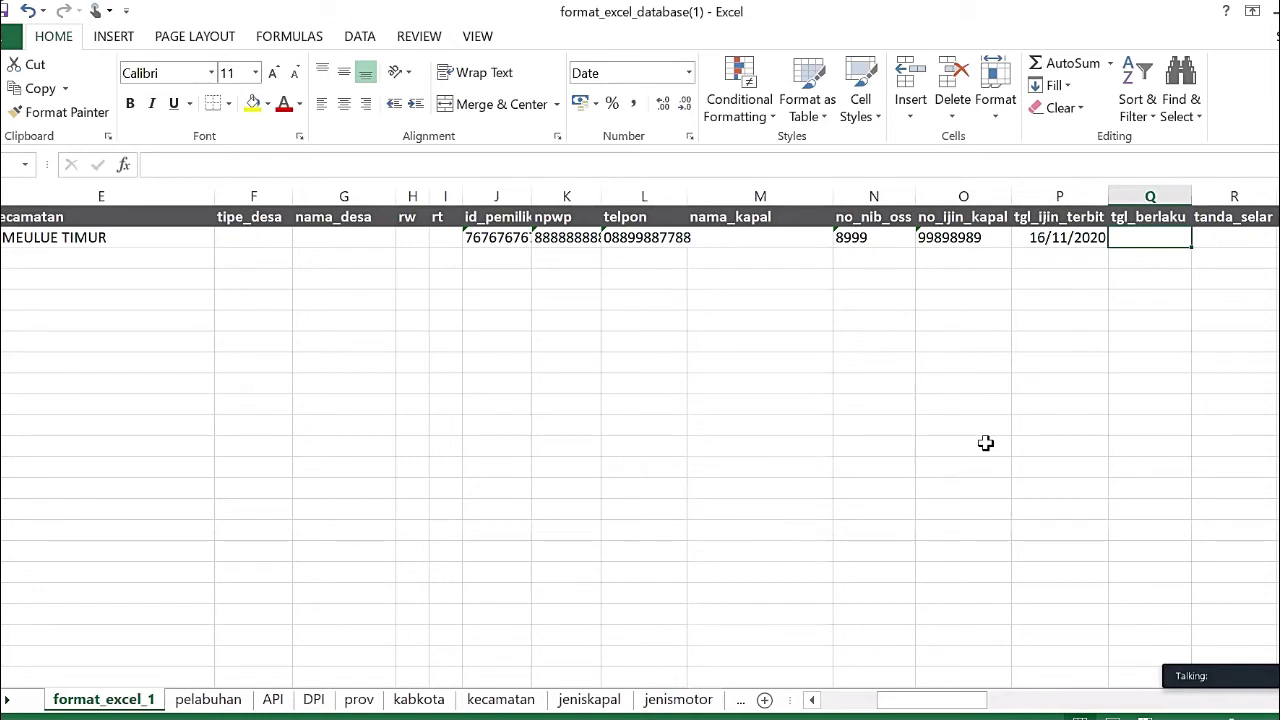
- Enter 15/11/2021 as tgl_berlaku and check both permit dates
type("15/")
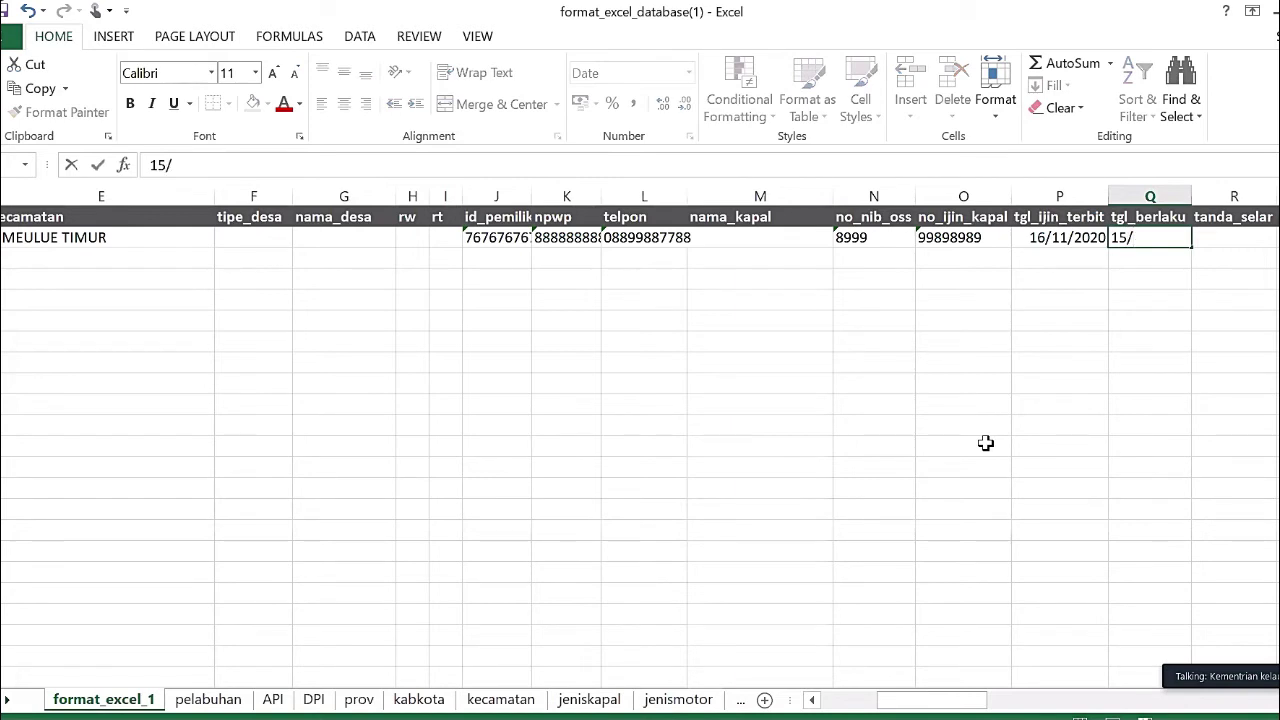
type("11/2021")
key("Return")
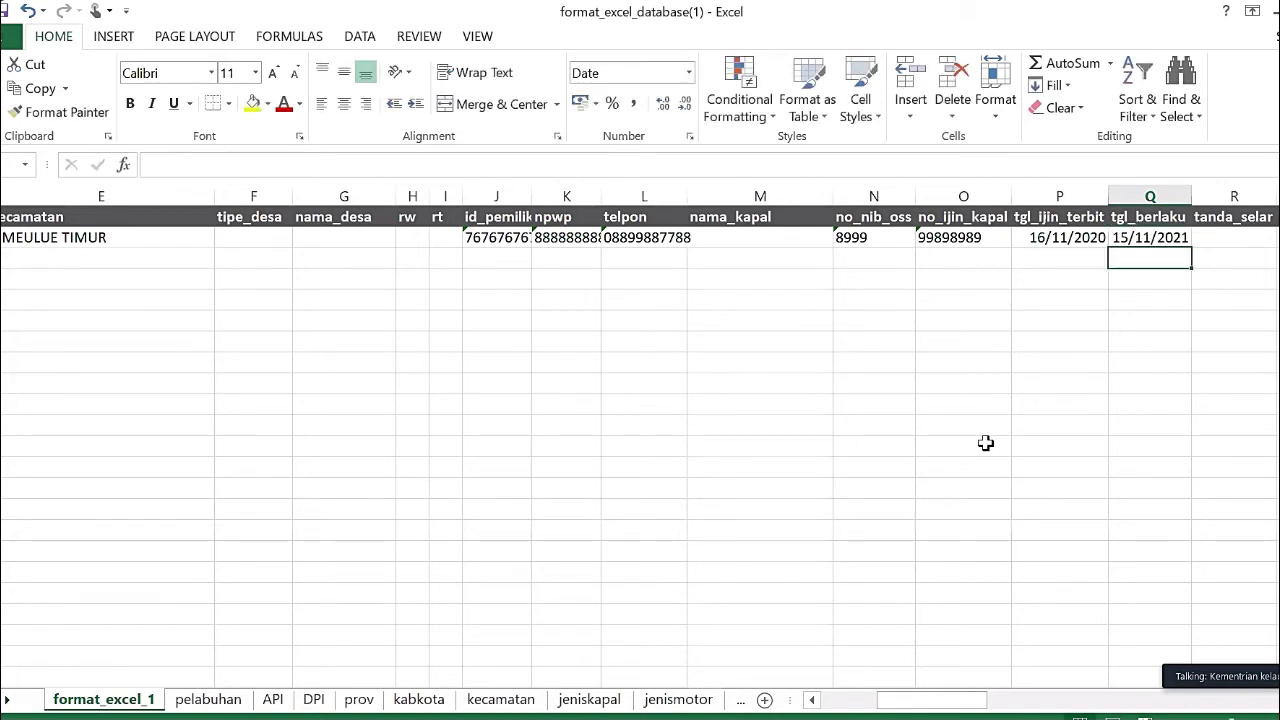
key("Up")
key("Left")
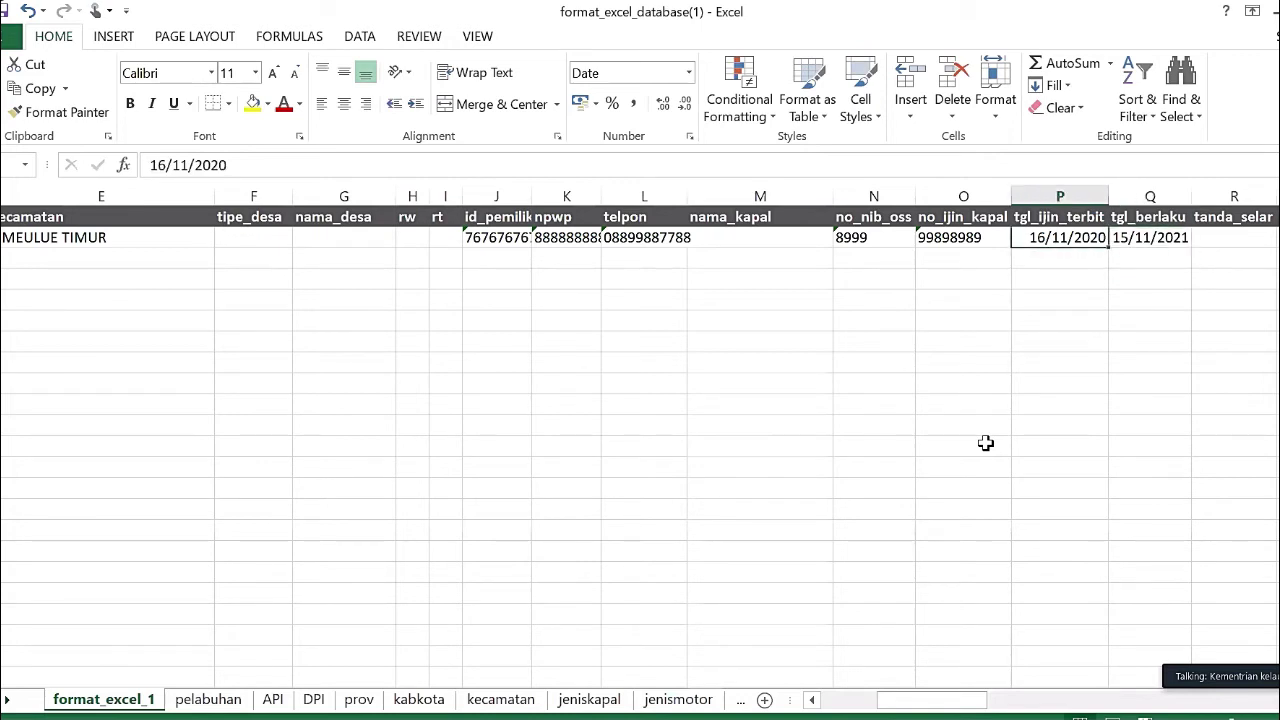
key("Right")
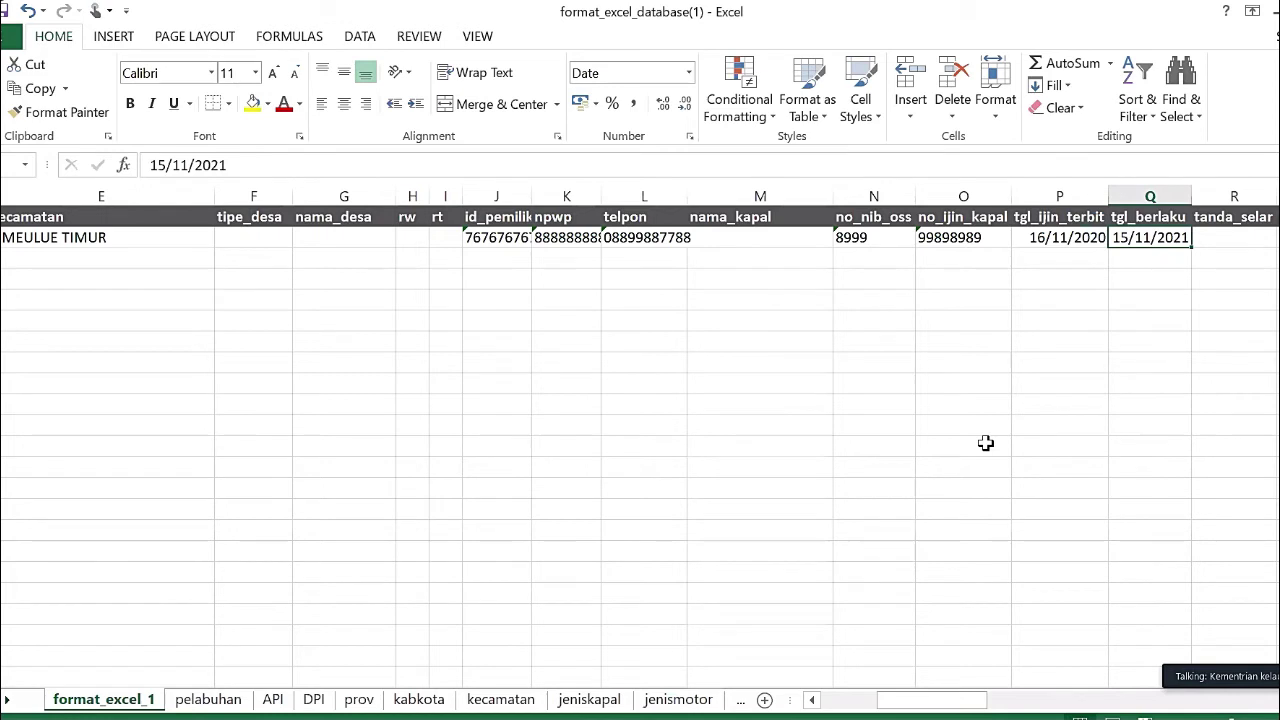
- Enter '7778 as the tanda_selar value in row 2
key("Right")
type("'")
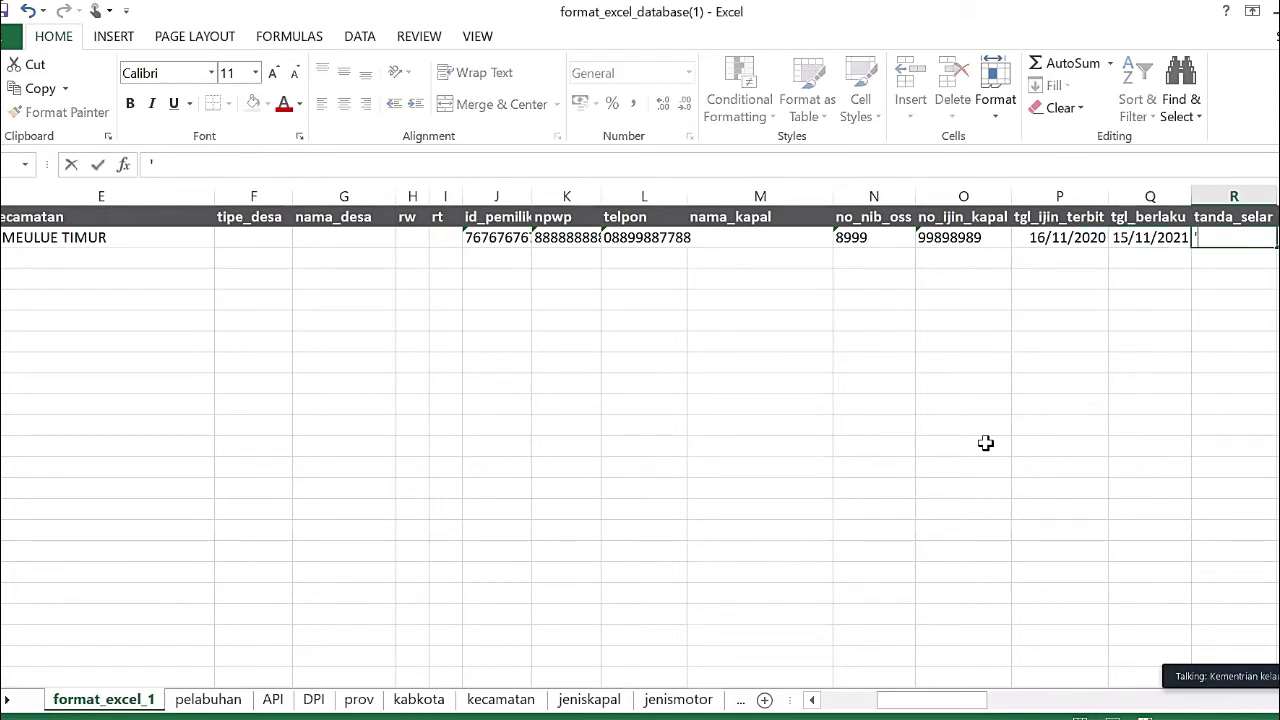
type("7778")
key("Right")
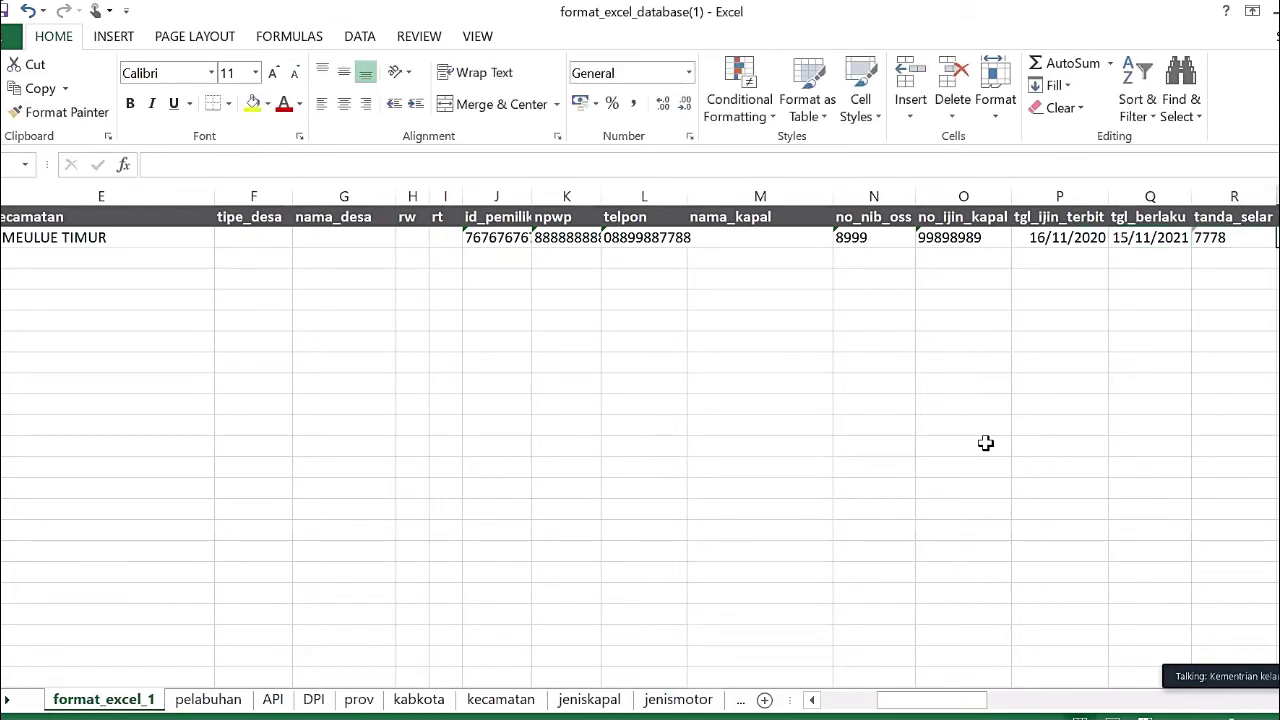
key("Right")
key("Right")
key("Right")
key("Right")
key("Right")
key("Right")
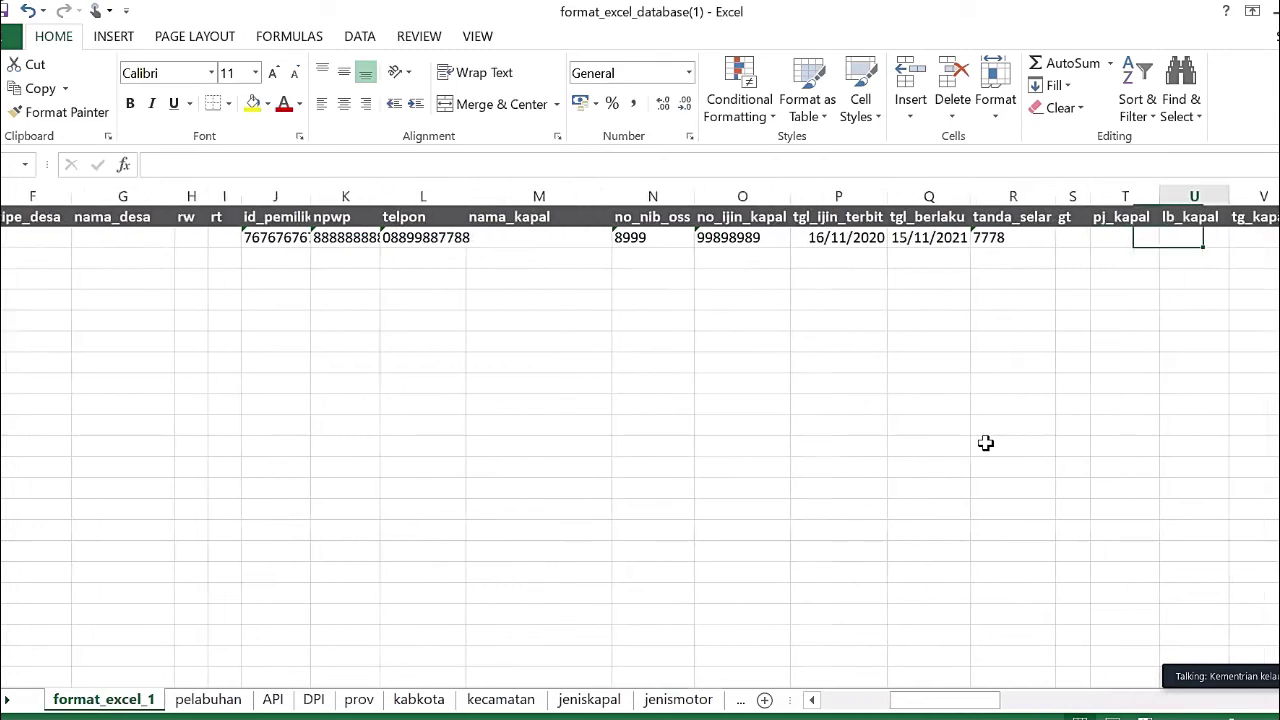
key("Left")
key("Left")
key("Left")
key("Left")
key("Left")
key("Left")
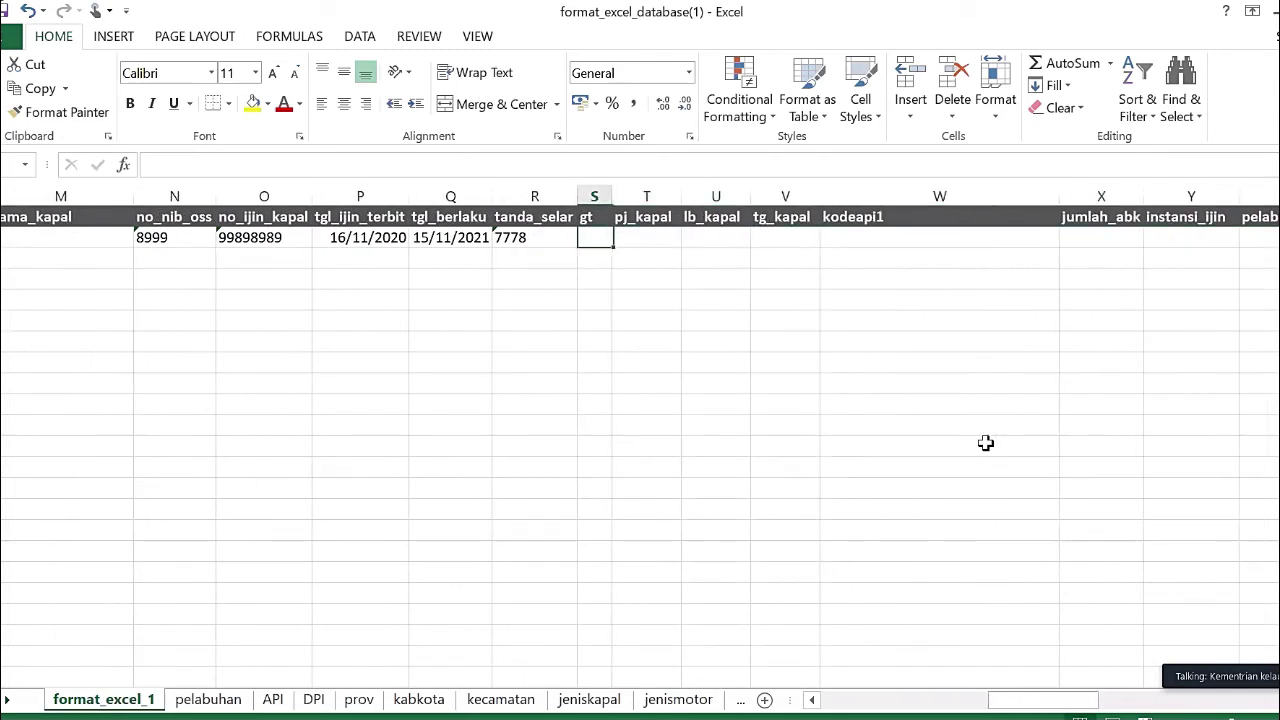
- Enter gt 12 and pj_kapal 14 in row 2
key("Right")
key("Right")
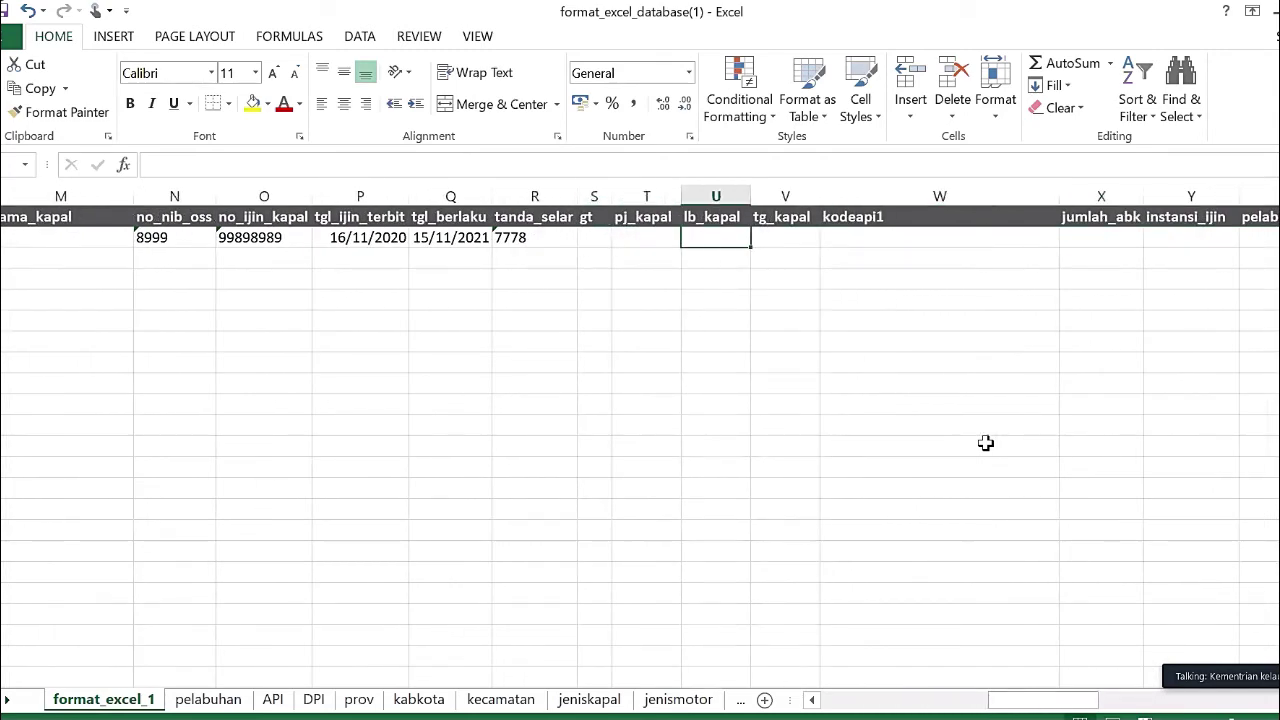
key("Right")
key("Left")
key("Left")
key("Left")
key("Left")
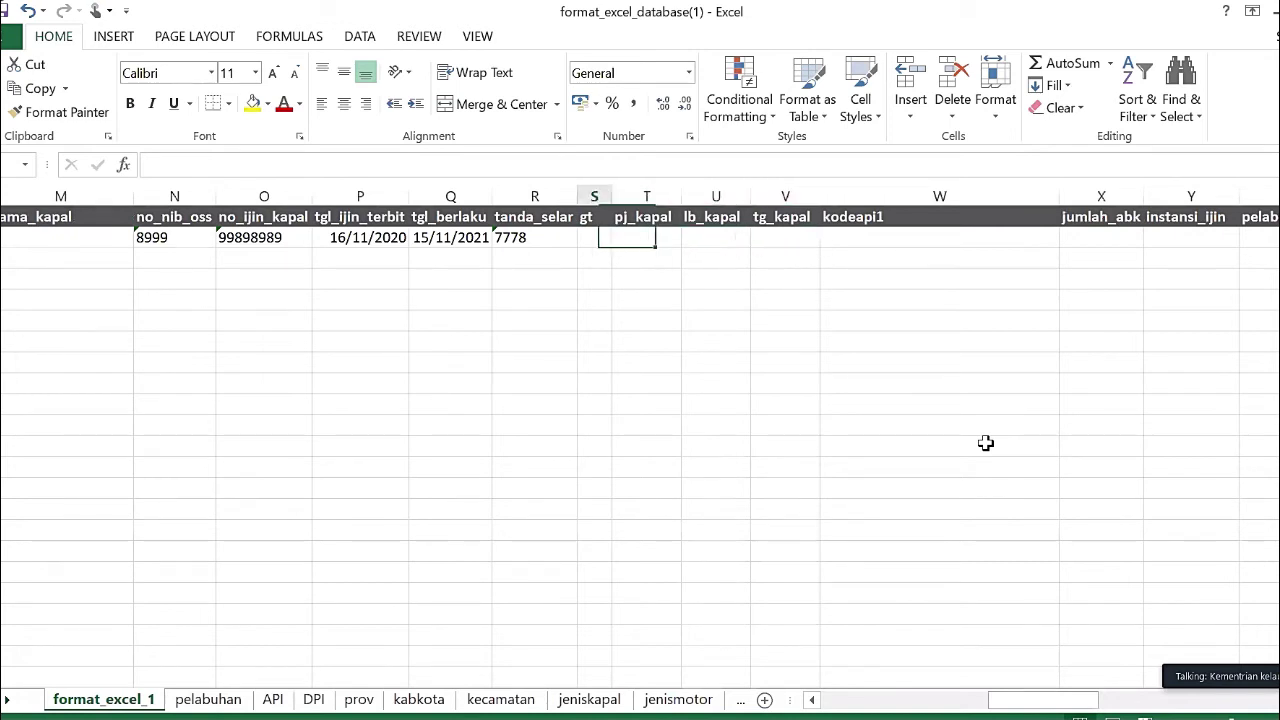
key("Right")
type("12")
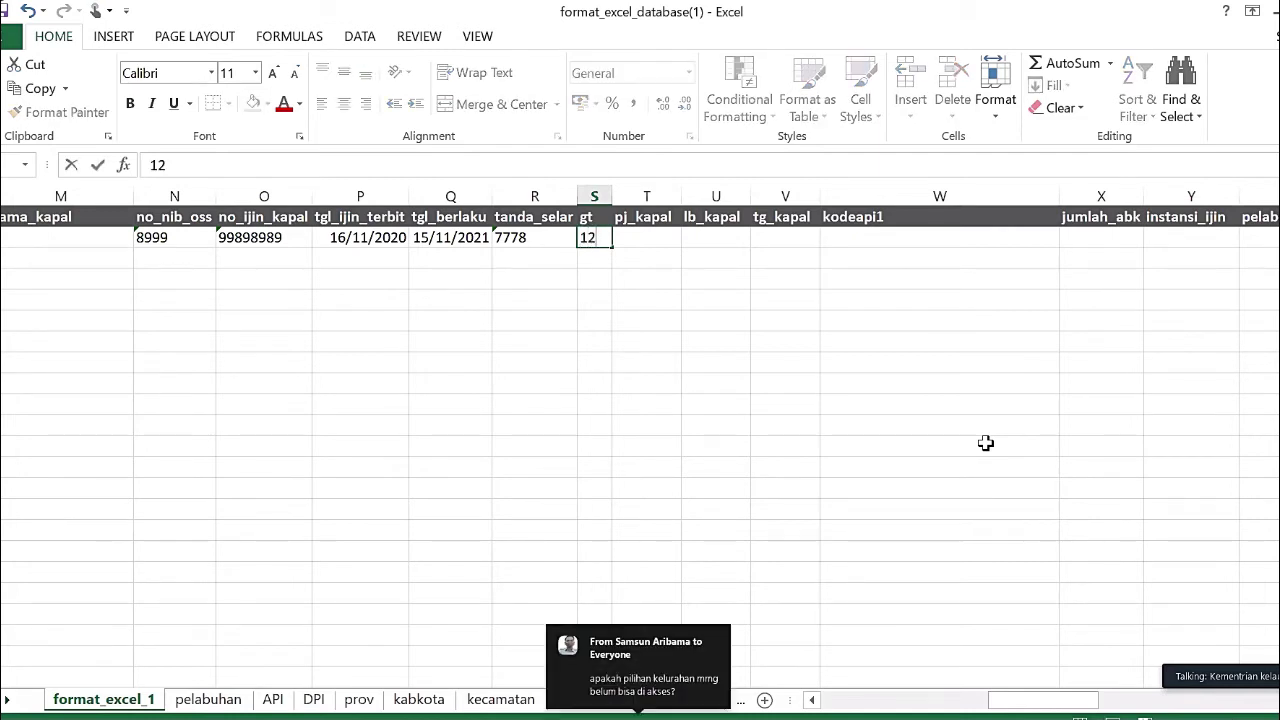
key("Tab")
type("1")
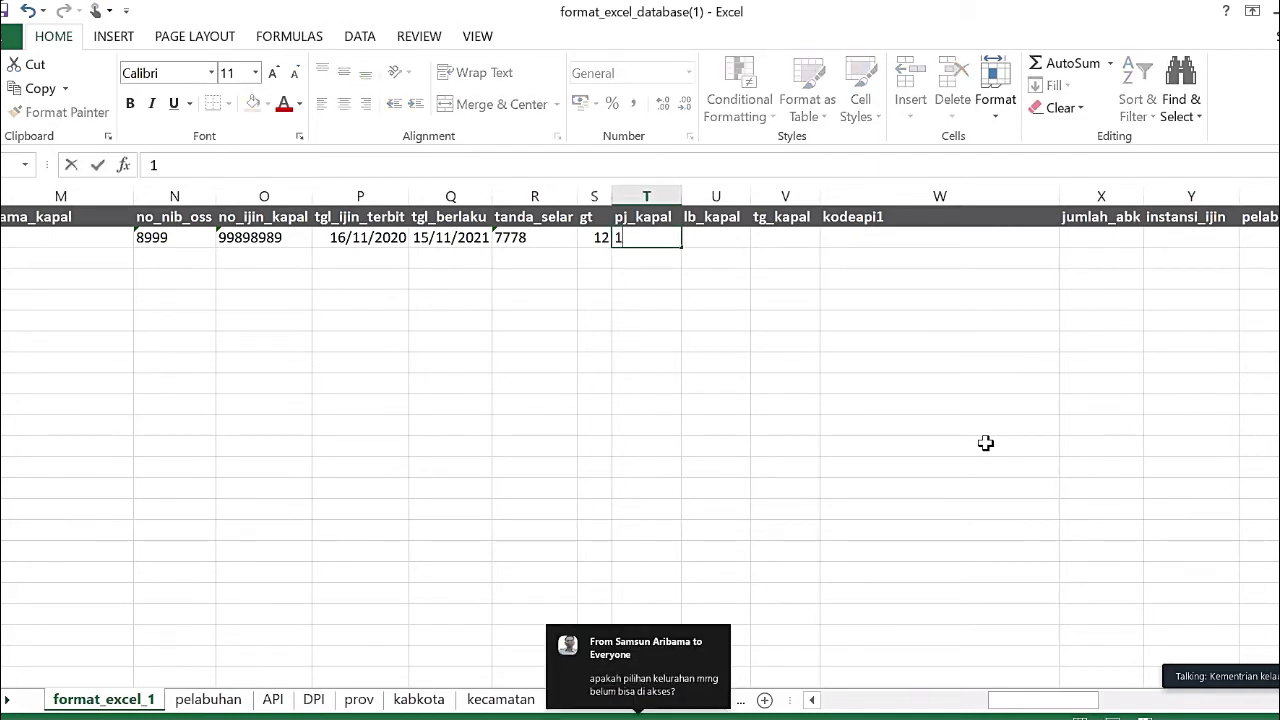
type("4")
key("Tab")
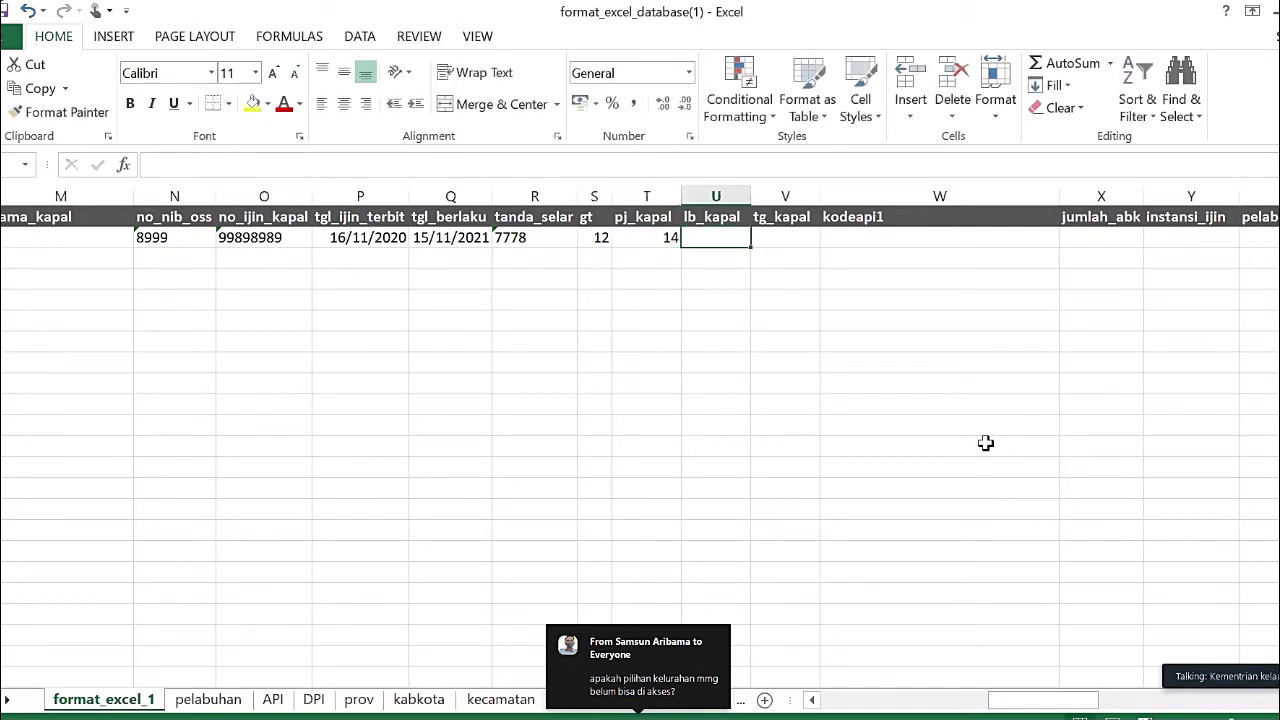
- Enter lb_kapal 3 and tg_kapal 1.2, then check the value
type("3")
key("Tab")
type("1.2")
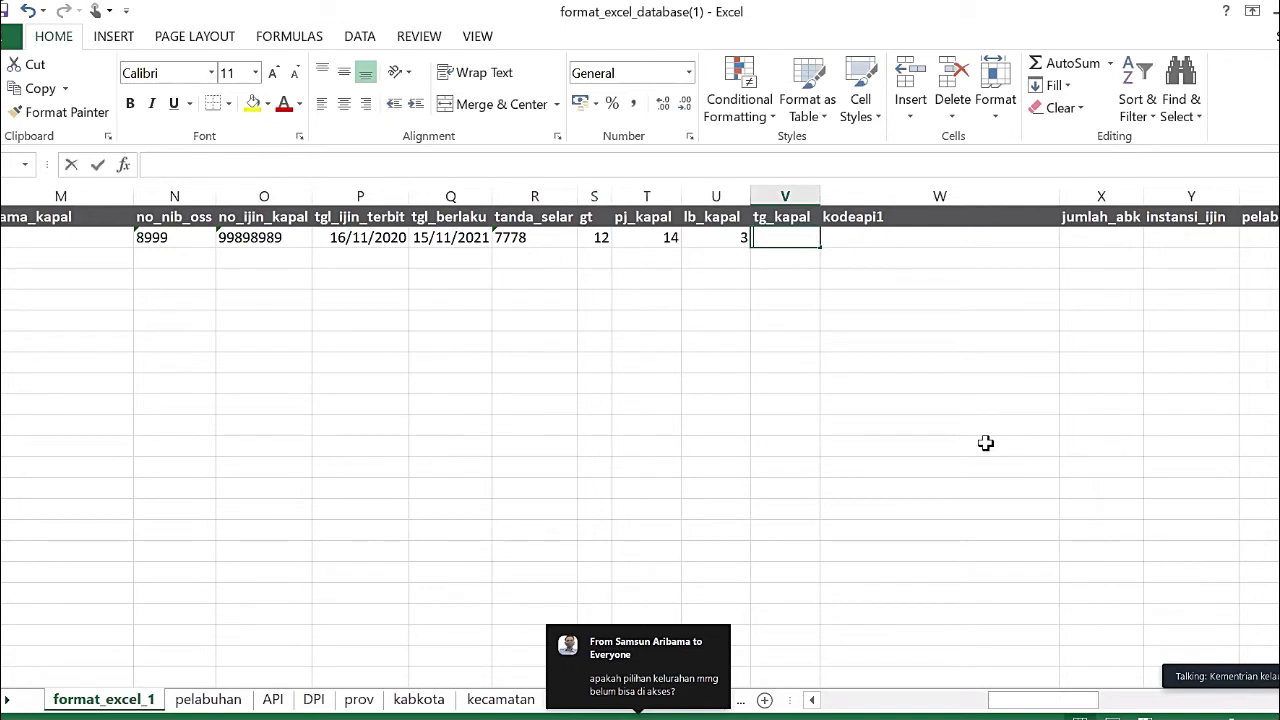
key("Return")
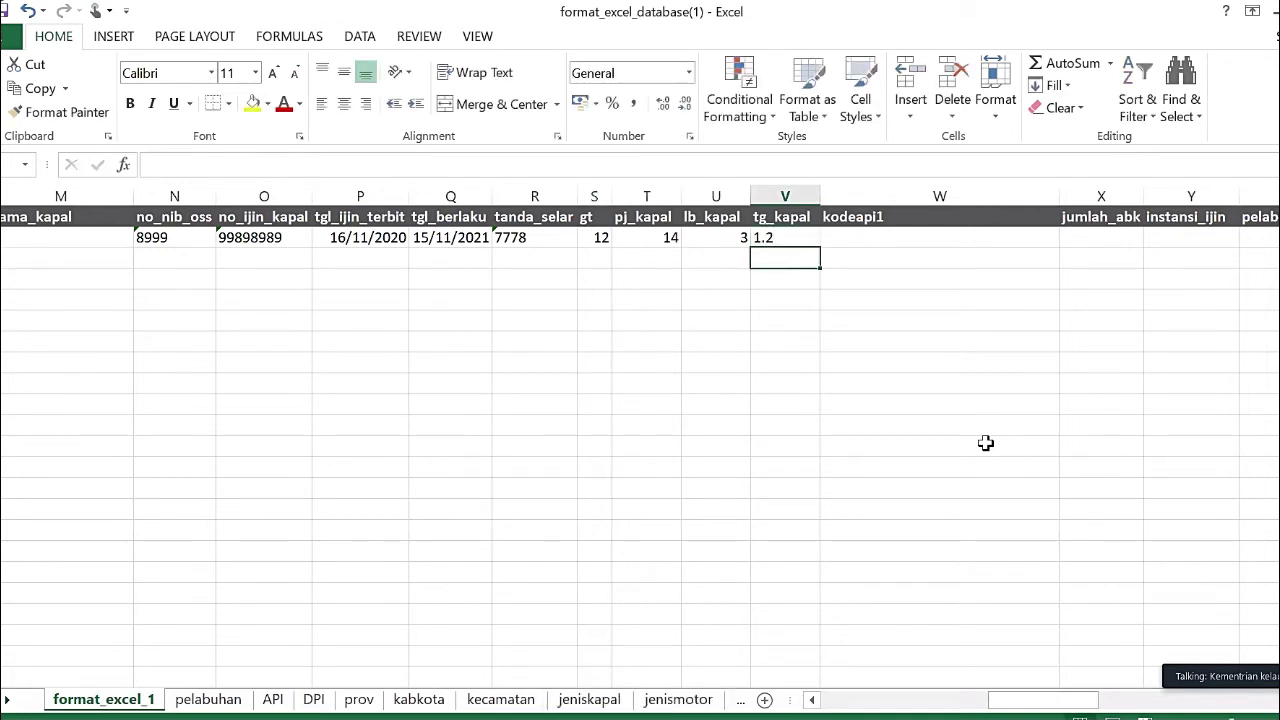
key("Up")
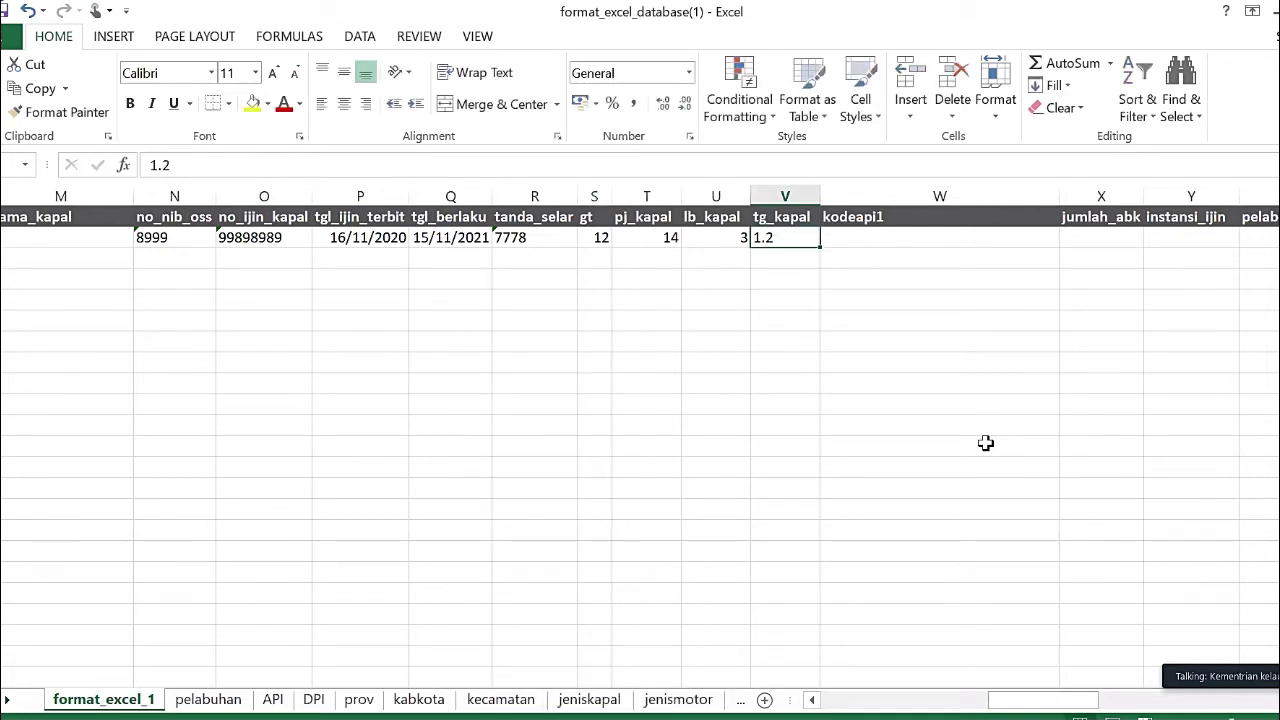
key("Right")
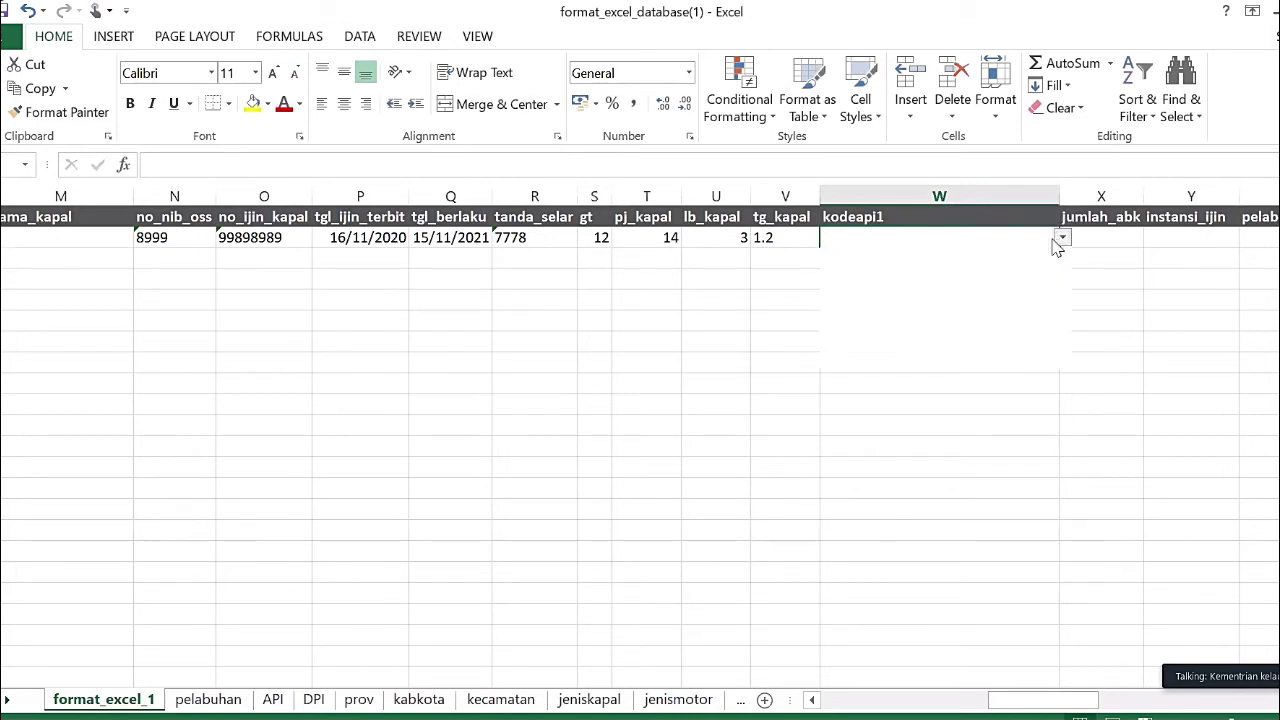
- Choose Pukat Cincin Pelagis Besar dengan Dua Kapal in W2's kodeapi1 dropdown
left_click(1062, 240)
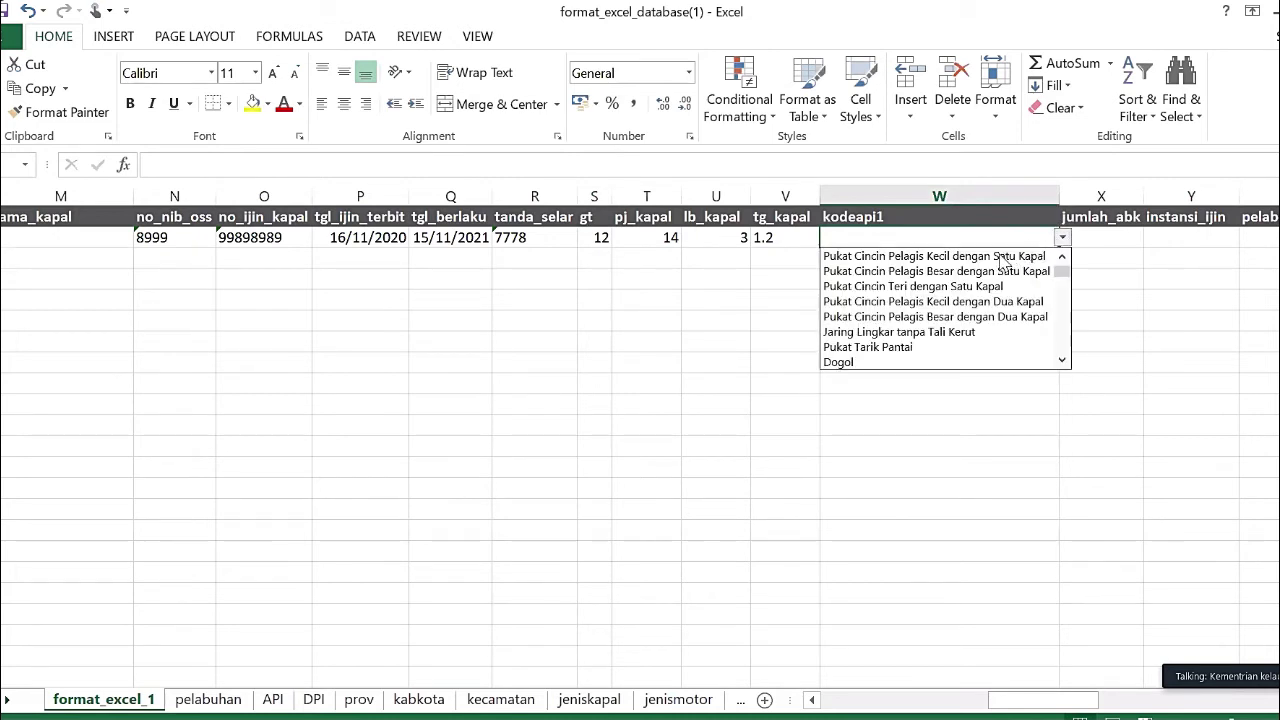
left_click(920, 317)
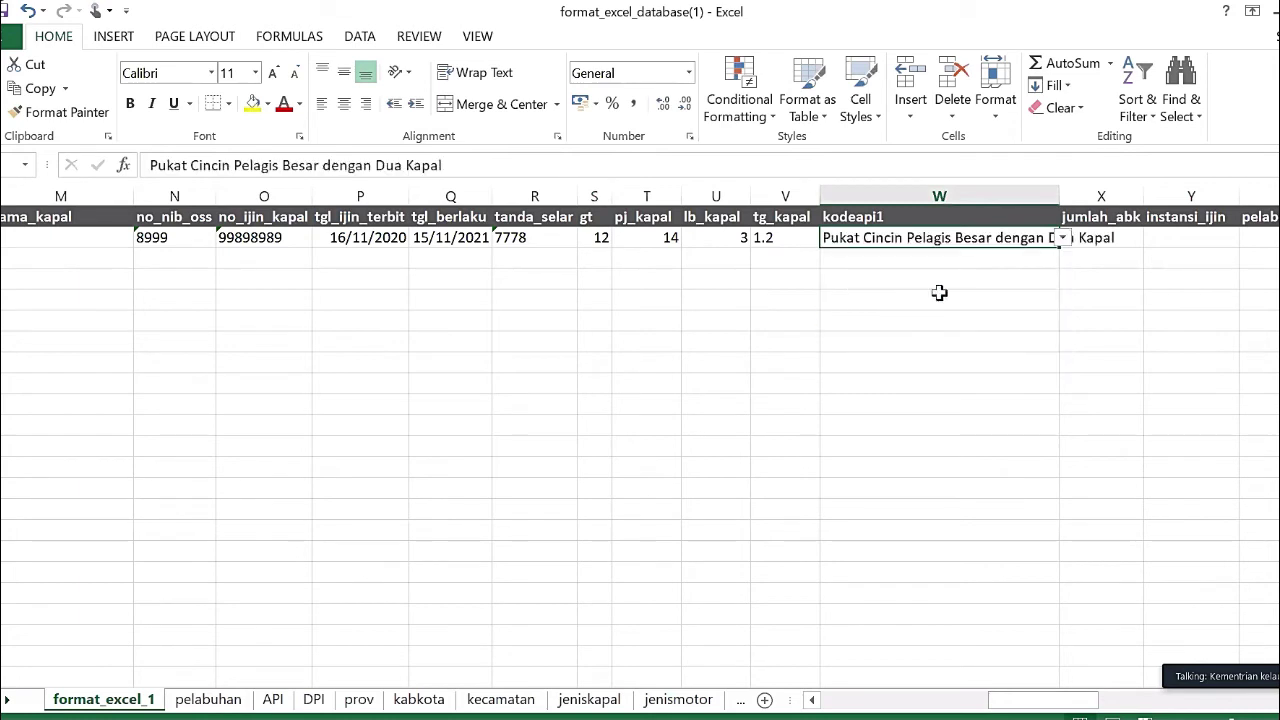
left_click(1124, 240)
key("Tab")
- Enter jumlah_abk 34 and instansi_ijin DKP Simeule, then show the pelabuhan choices
left_click(1124, 240)
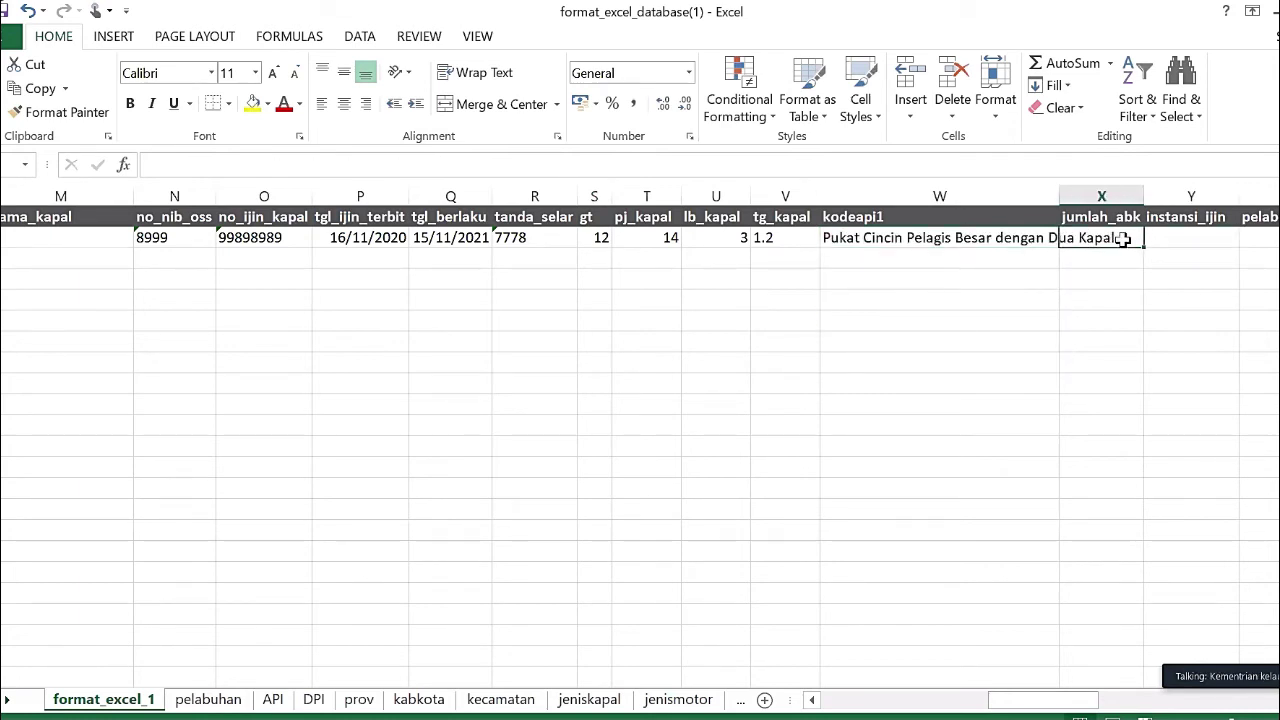
type("34")
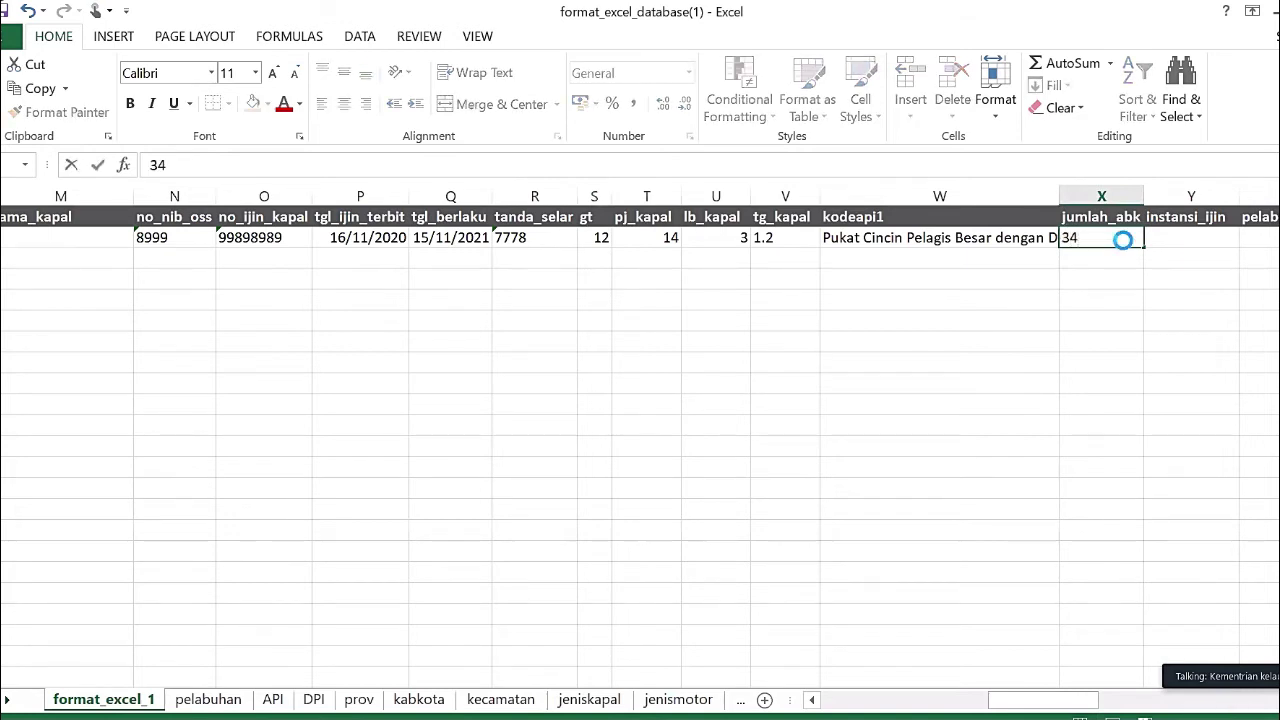
key("Tab")
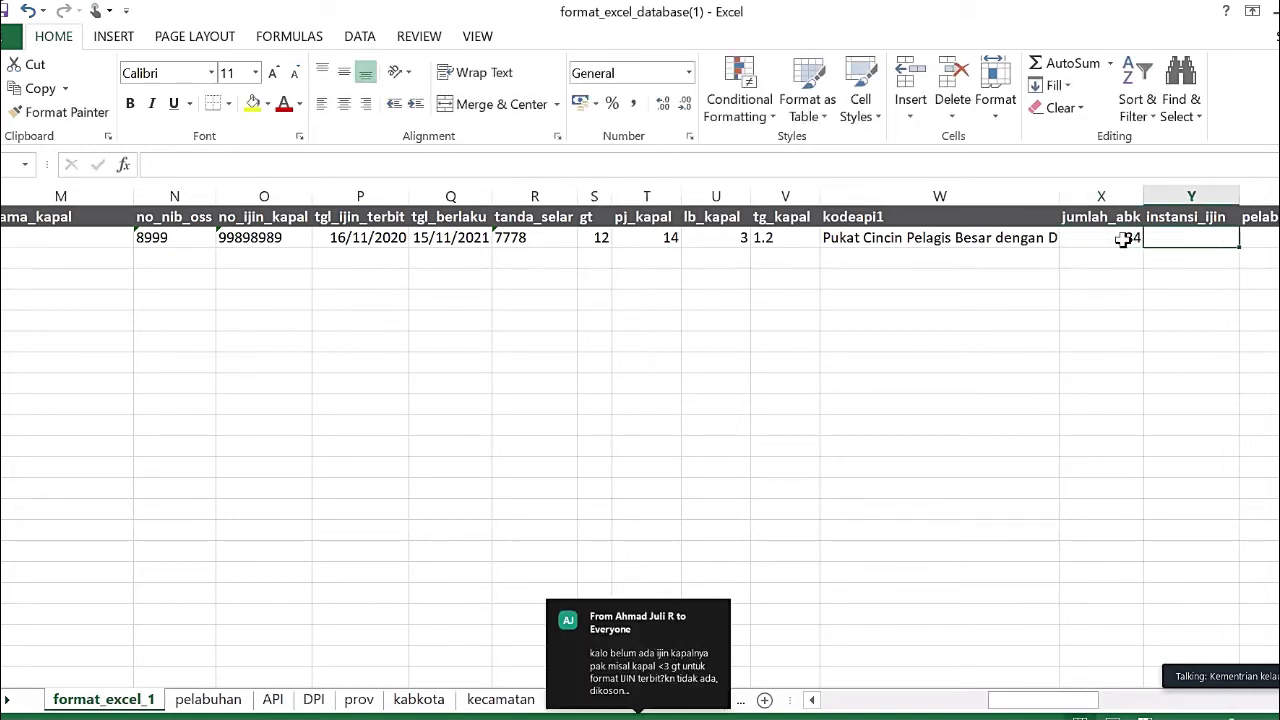
type("DKP")
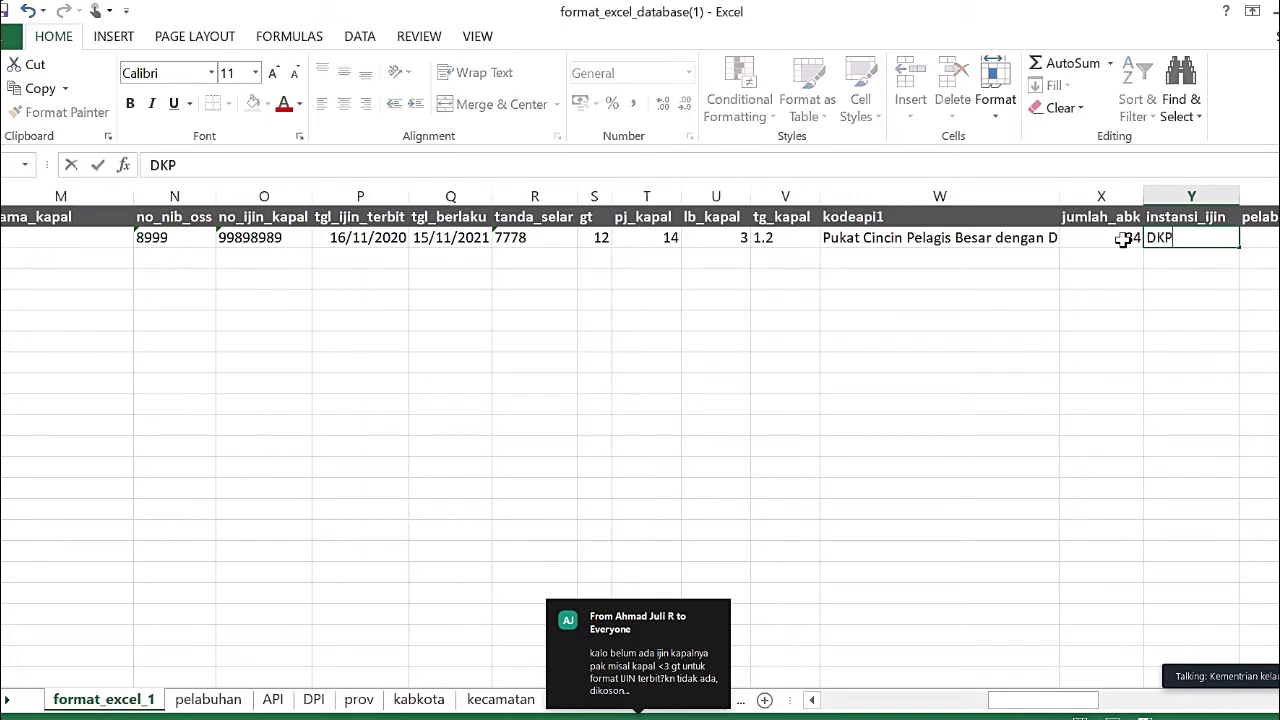
type(" Simeule")
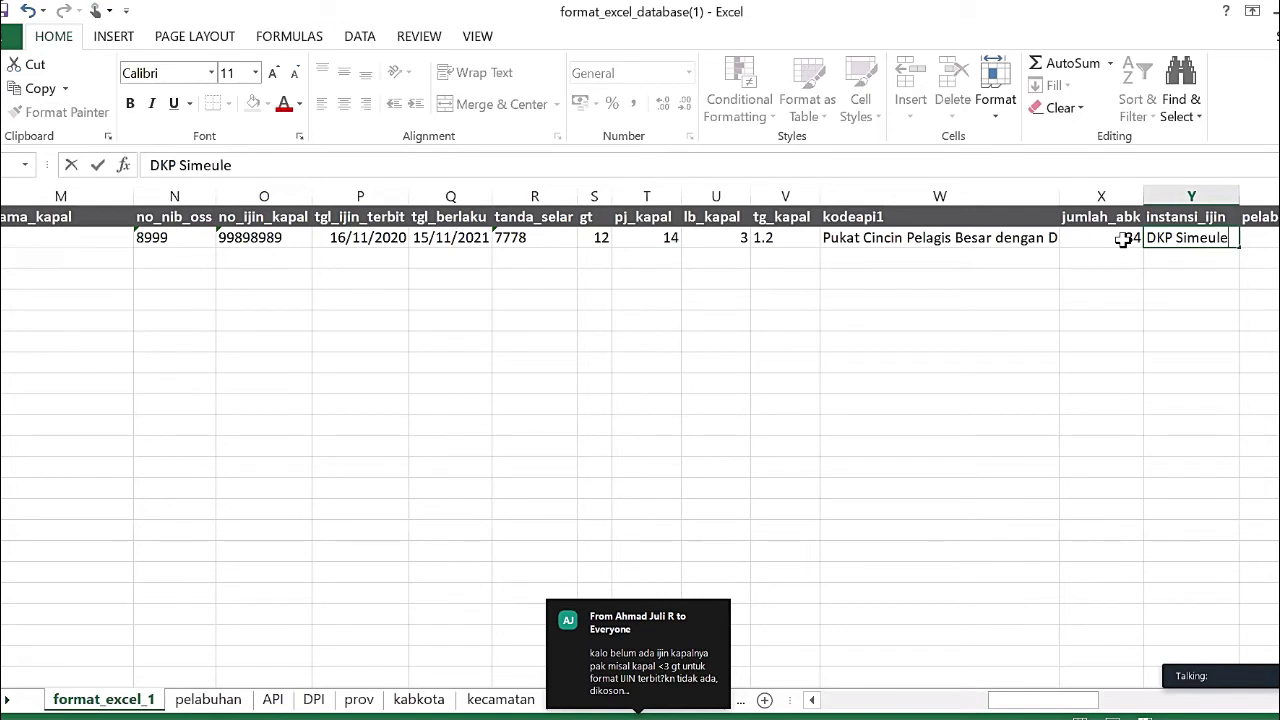
key("BackSpace")
type("e")
key("Tab")
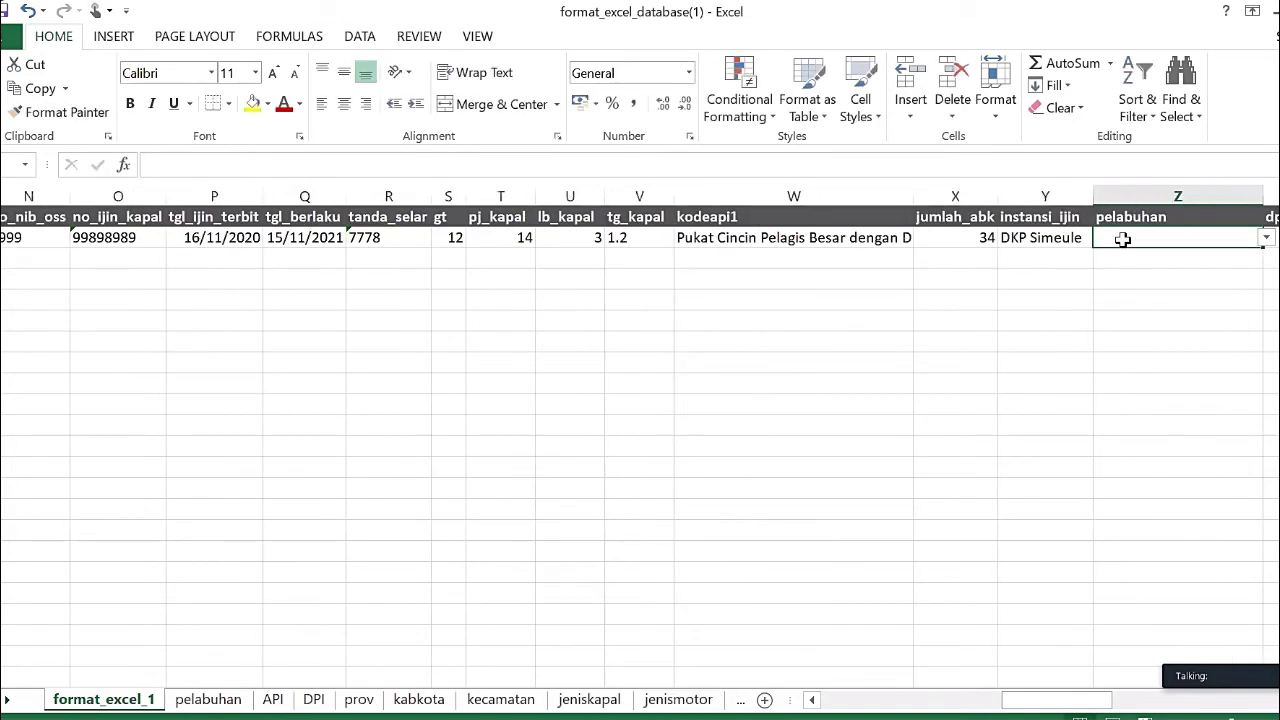
left_click(1266, 238)
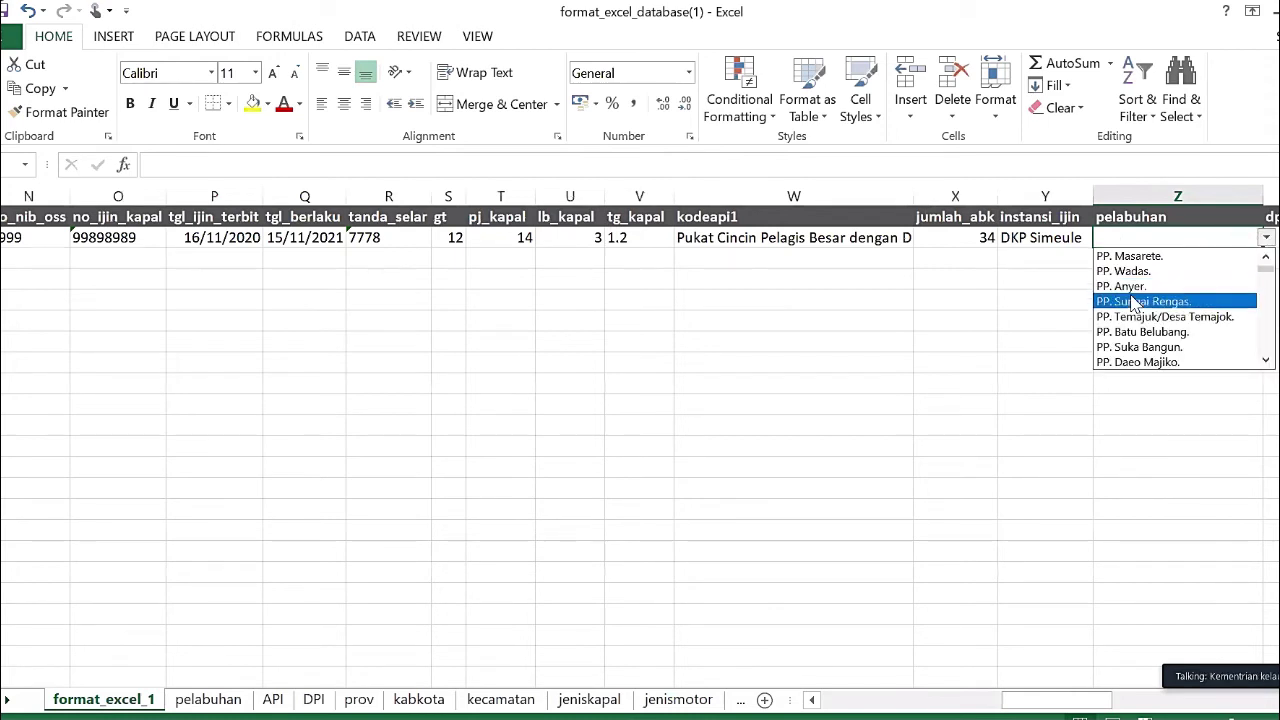
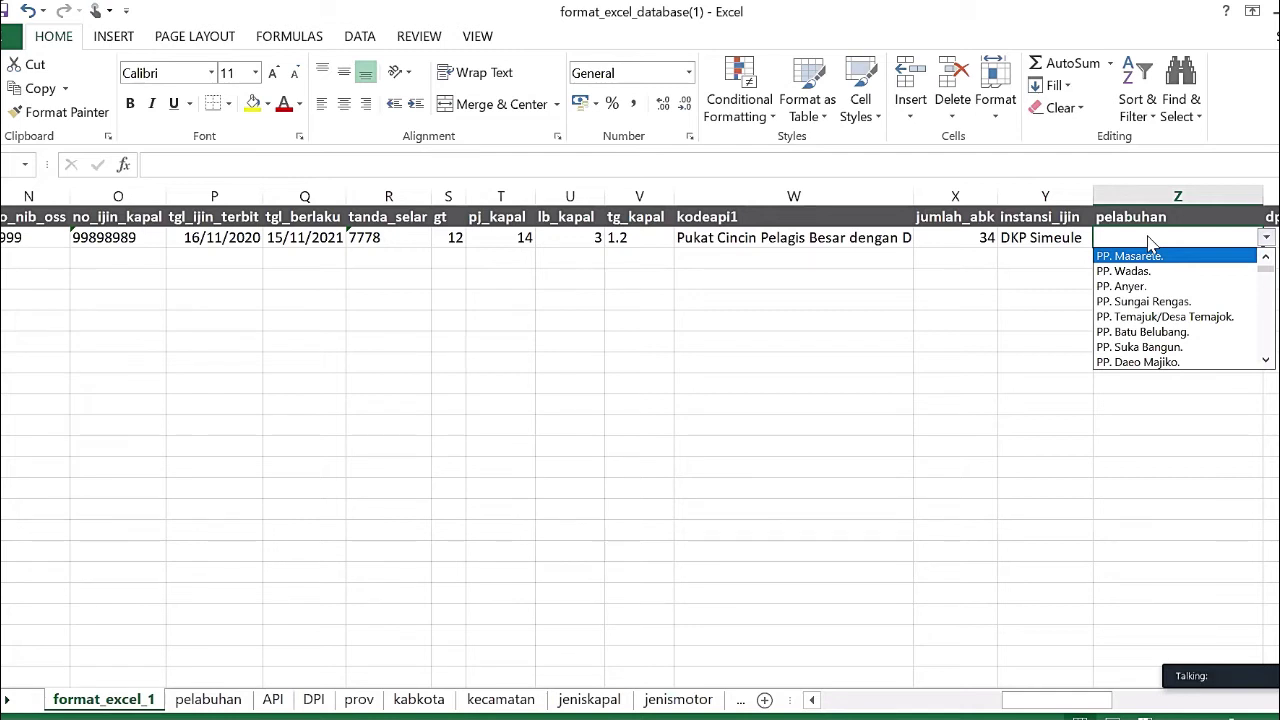
- Try entering PP Lampulo, then PP. Lampulo, as the port in Z2; validation rejects both
left_click(1218, 234)
type("PP")
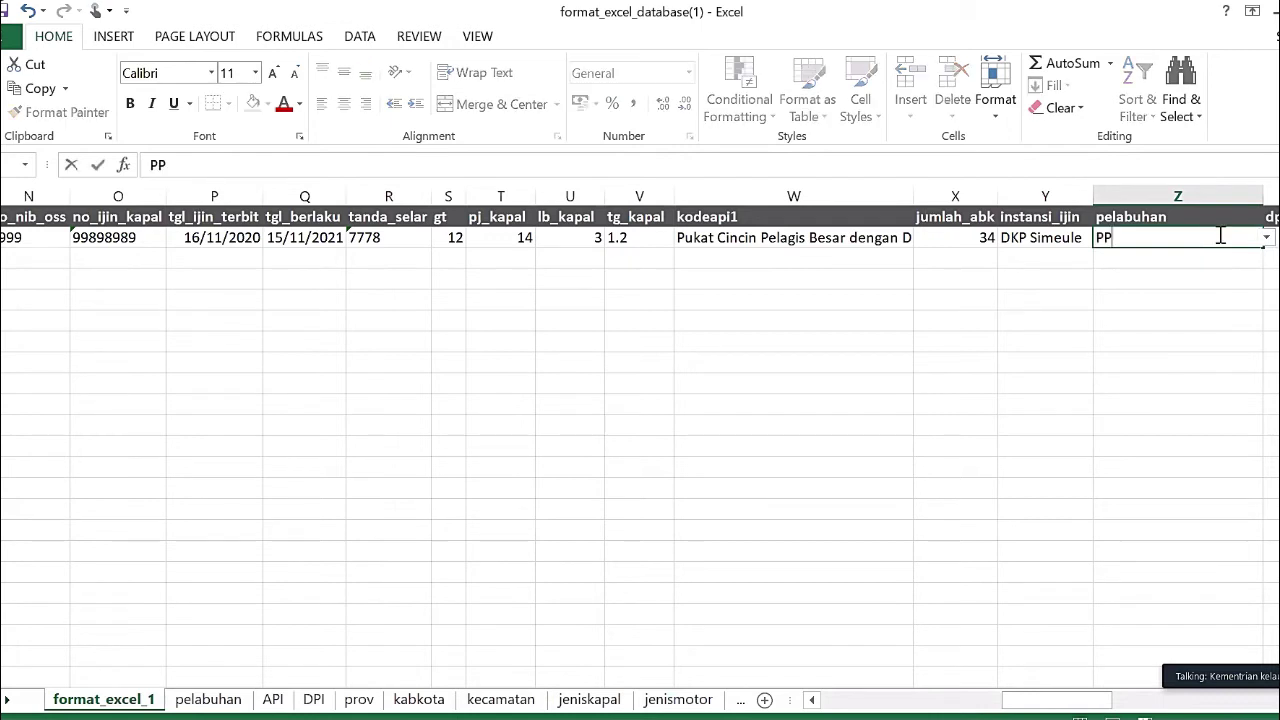
type(" Lampulo")
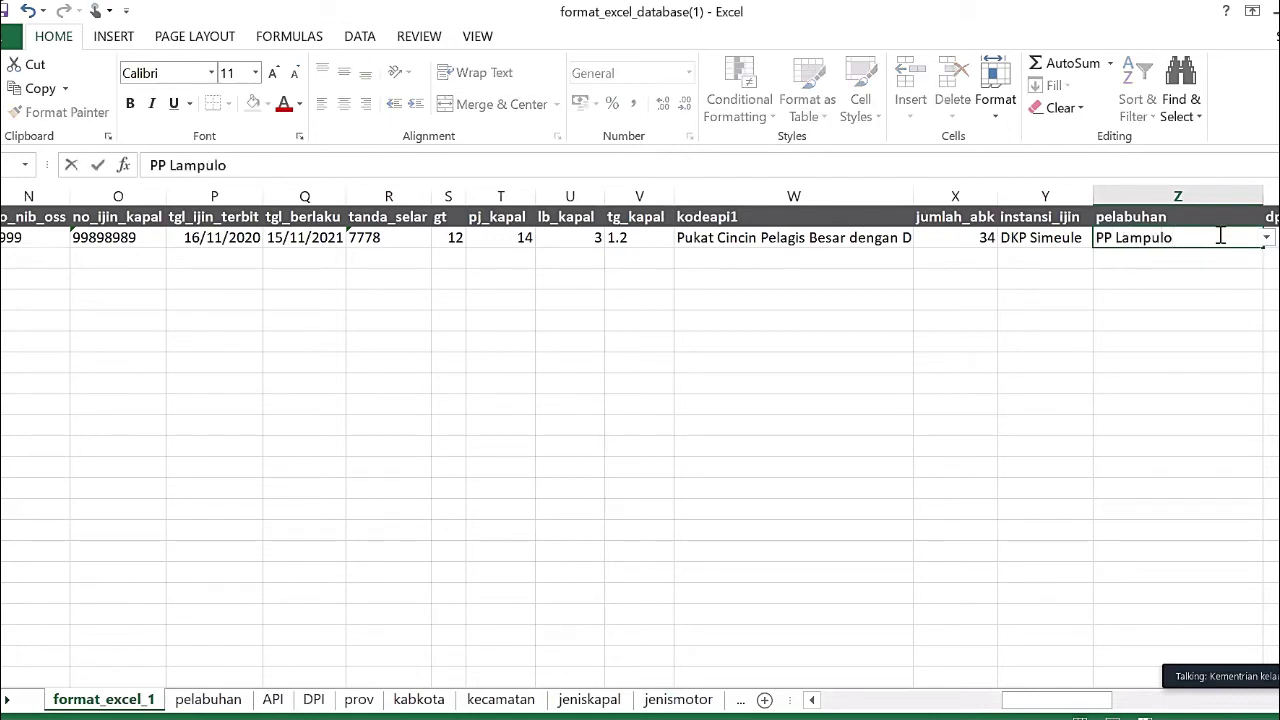
key("Return")
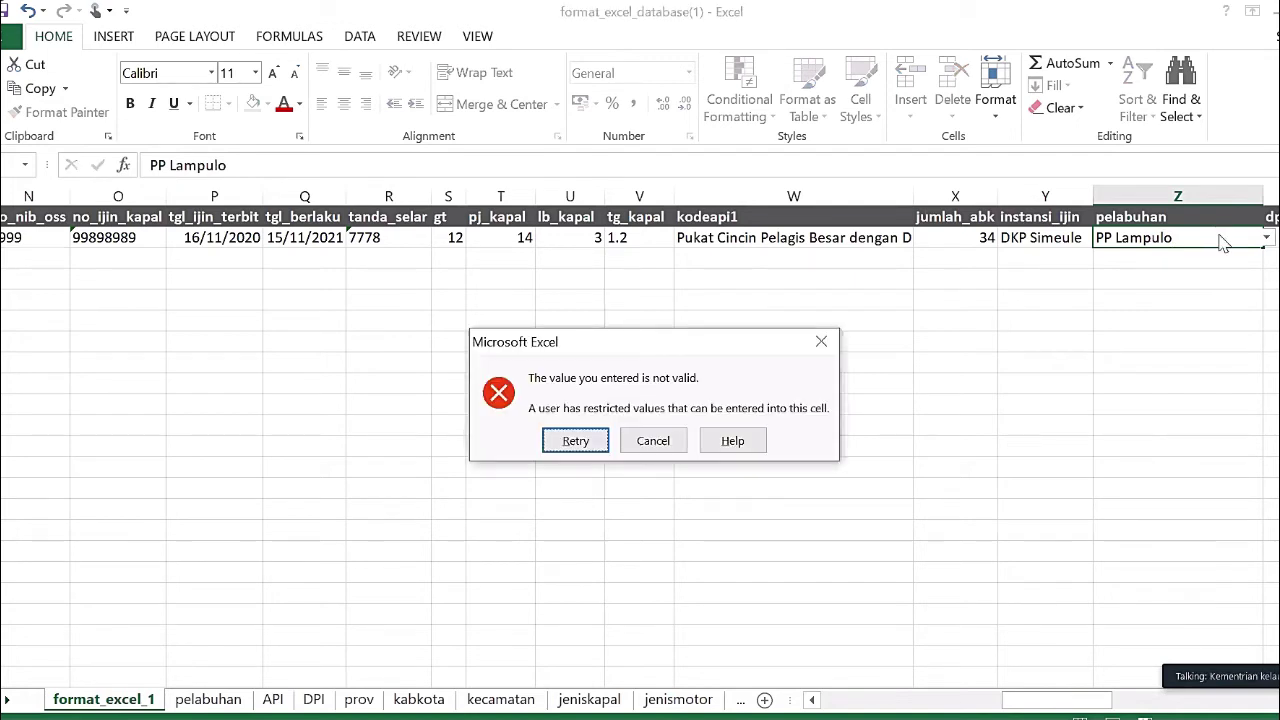
key("Return")
left_click(1220, 236)
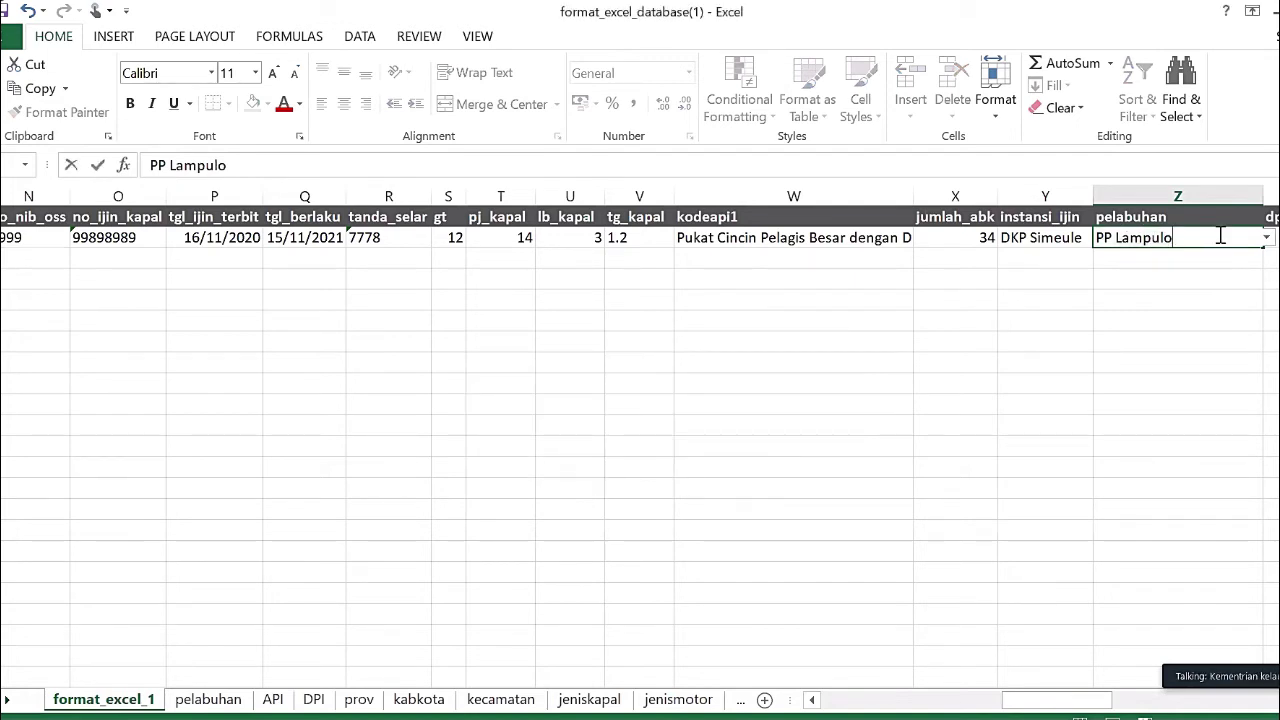
key("Left")
key("Left")
key("Left")
key("Left")
key("Left")
key("Left")
key("Left")
type(".")
key("Return")
key("Return")
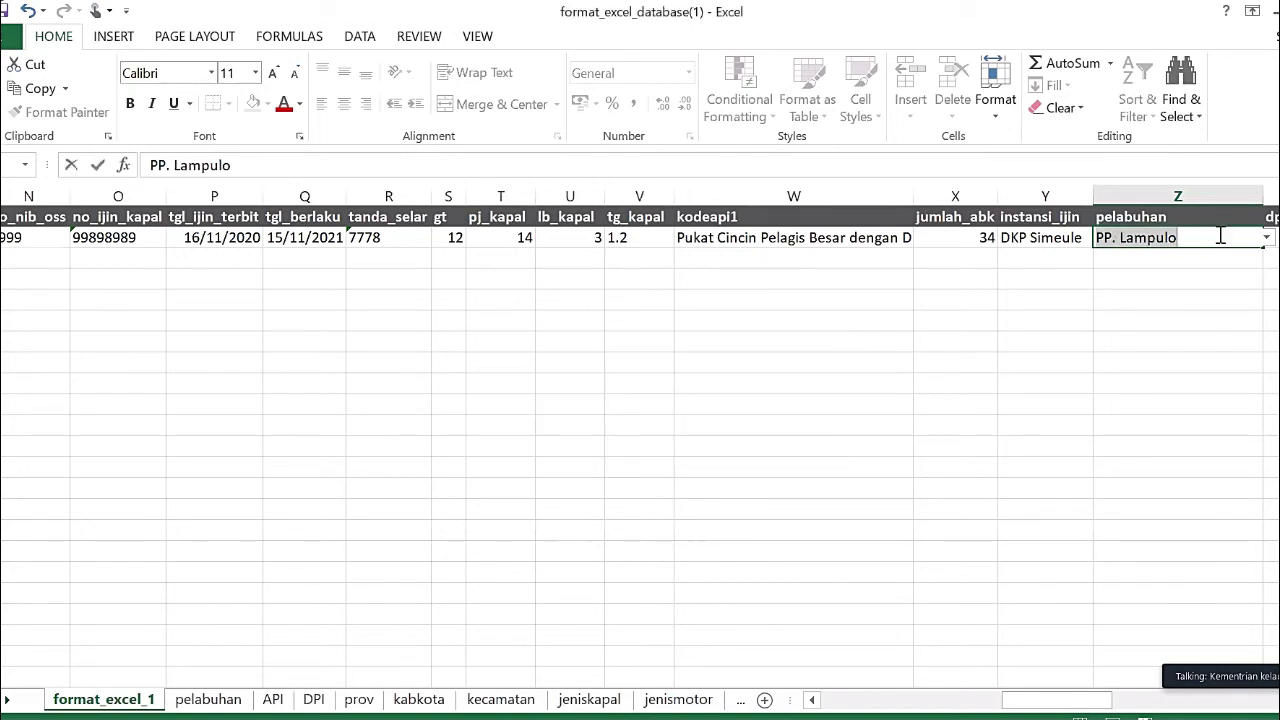
- Clear Z2 and pick PP. Batu Belubang. from its dropdown list of ports
left_click(1220, 236)
key("BackSpace")
key("BackSpace")
key("BackSpace")
key("BackSpace")
key("BackSpace")
key("BackSpace")
key("BackSpace")
key("BackSpace")
key("BackSpace")
key("BackSpace")
key("BackSpace")
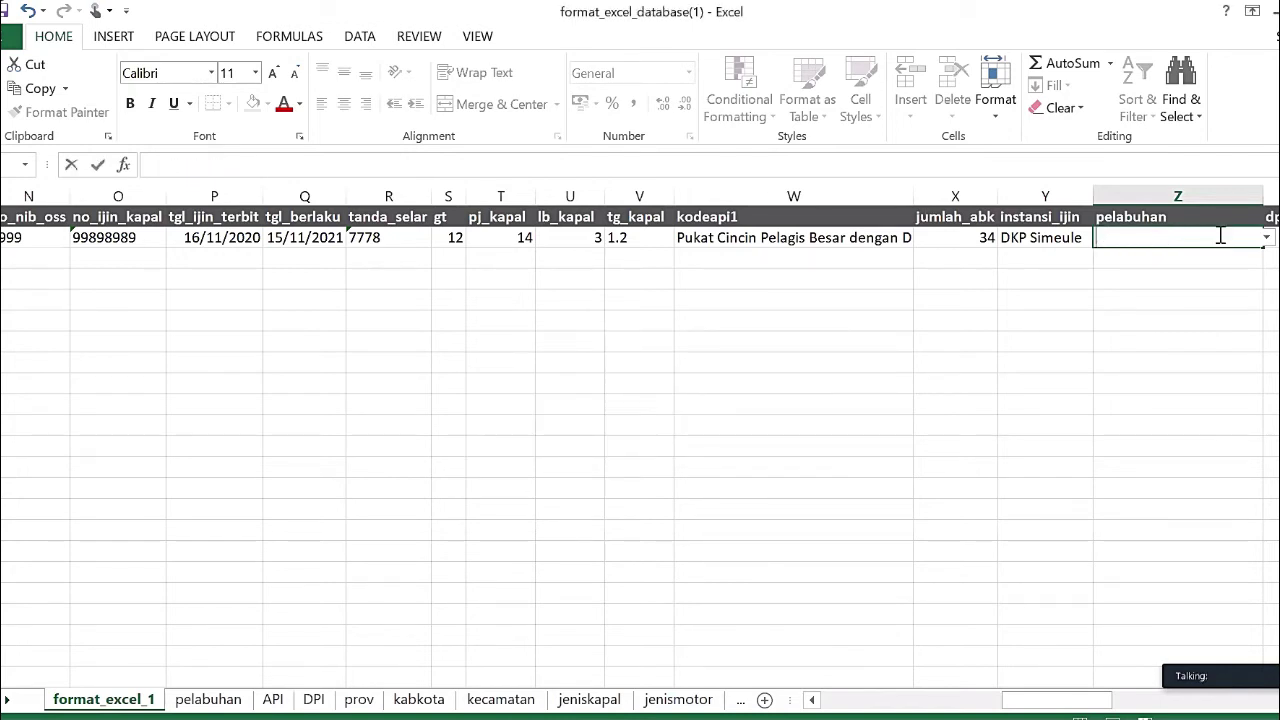
left_click(1220, 290)
left_click(1232, 231)
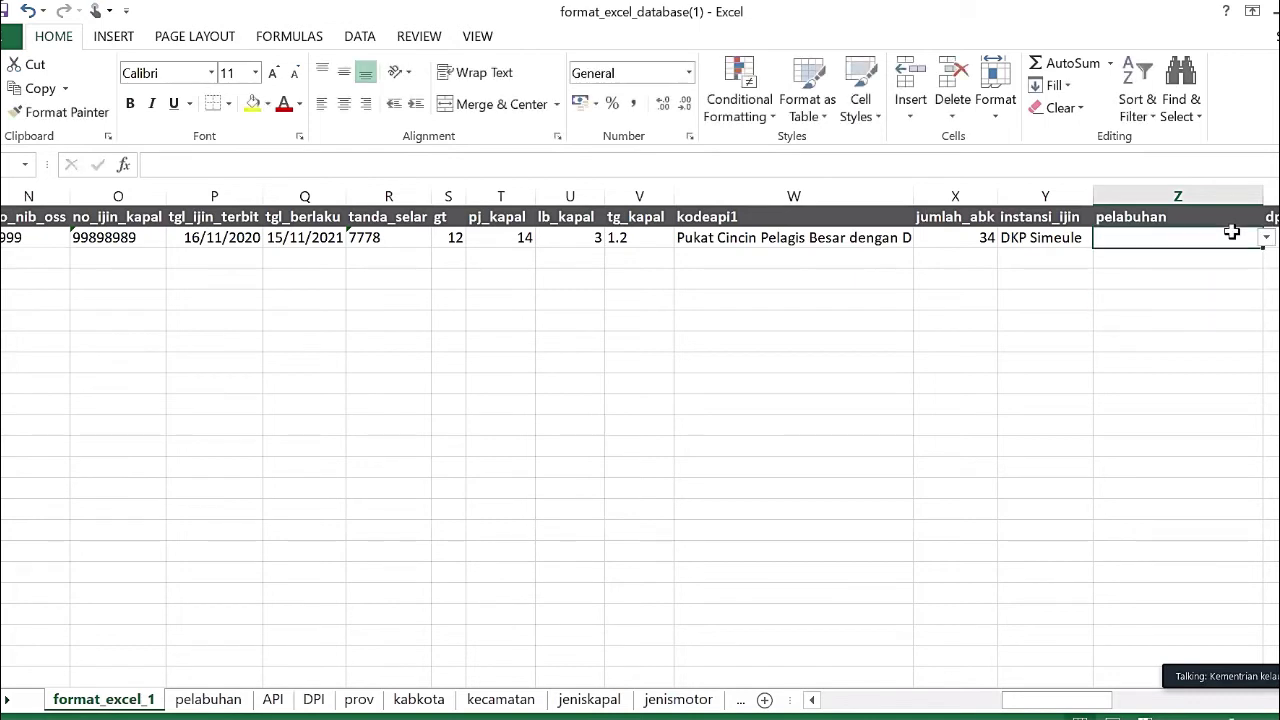
left_click(1270, 238)
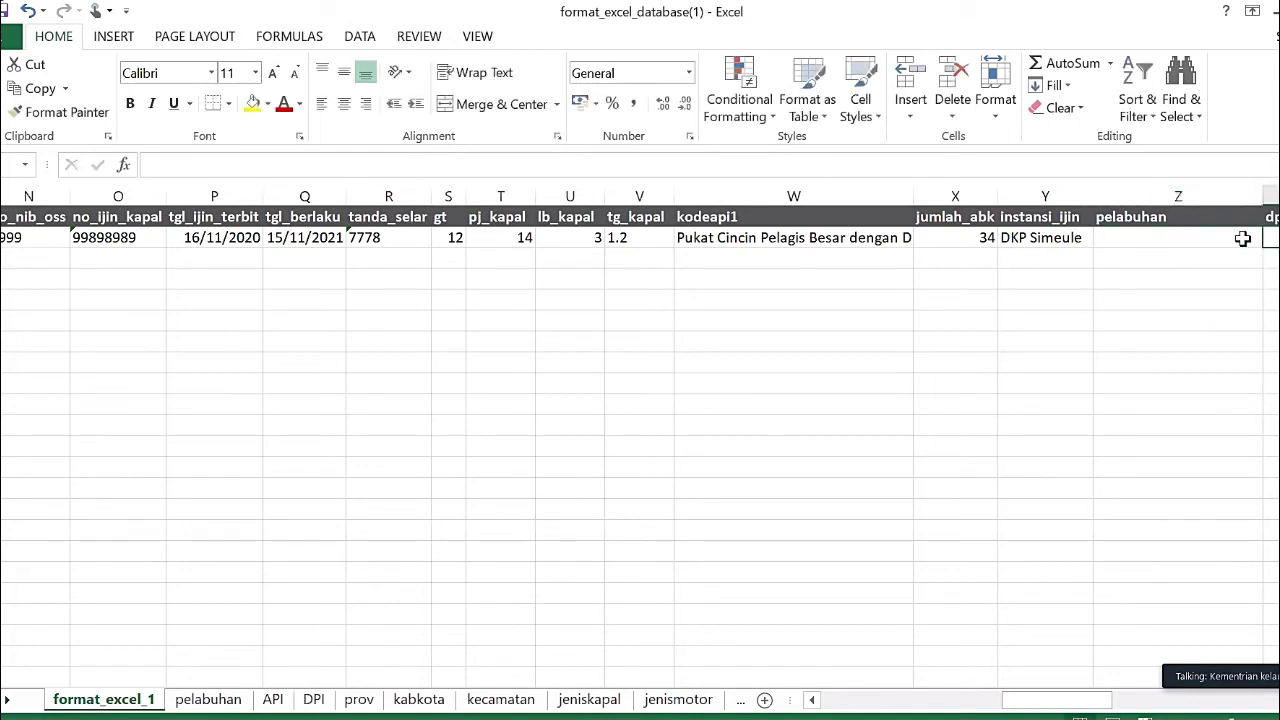
left_click(1242, 238)
left_click(1266, 238)
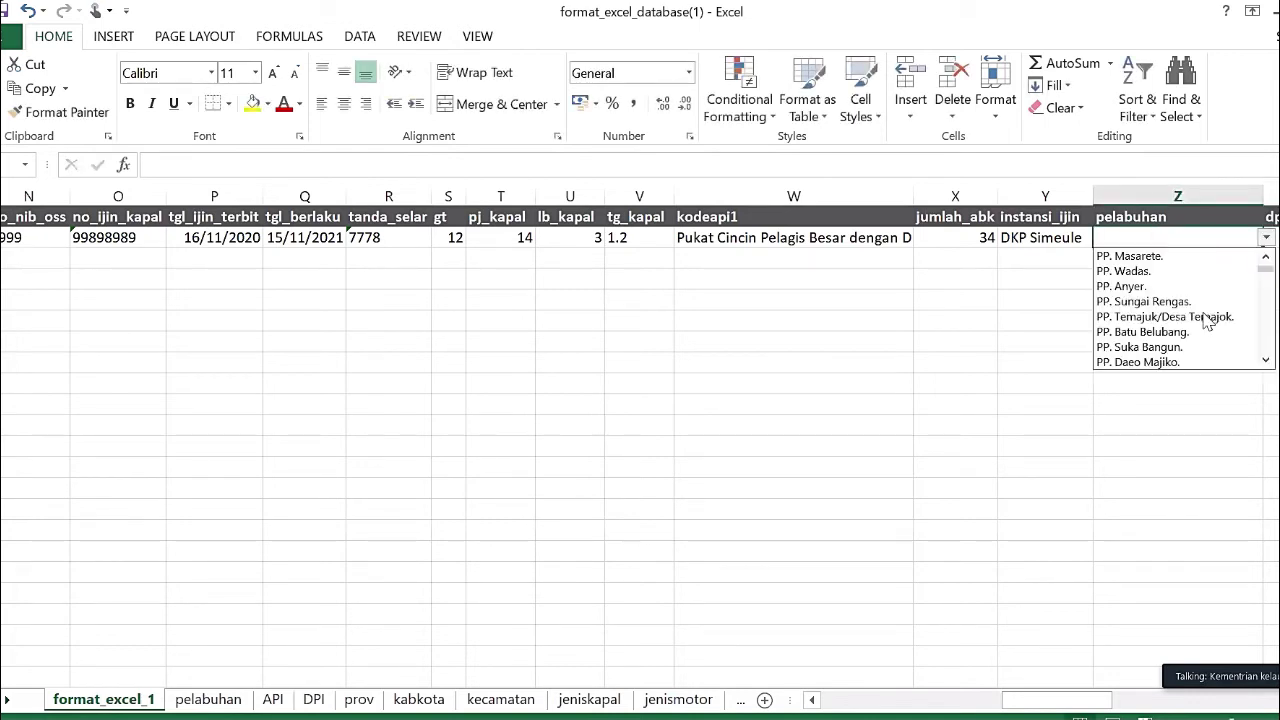
left_click(1178, 331)
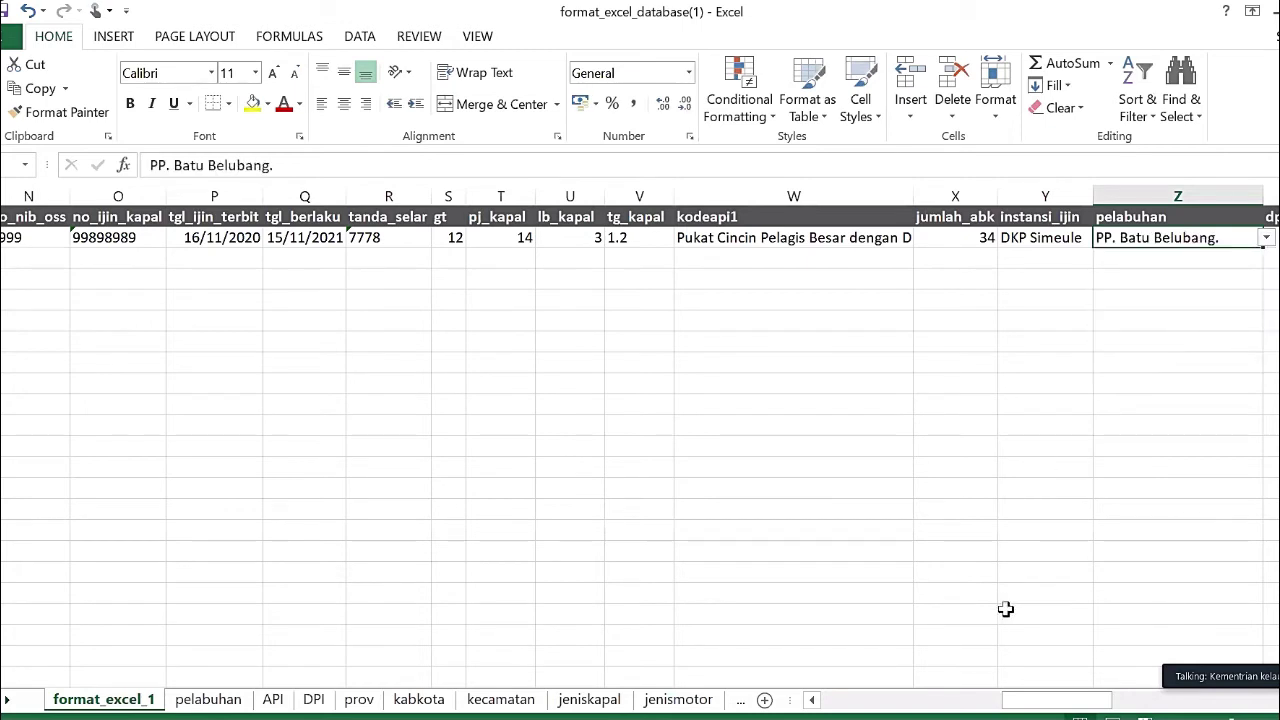
- Set dpi in AA2 to perairan Selat Malaka dan Laut Andaman from its list
left_click_drag(1094, 700, 1140, 684)
left_click(930, 244)
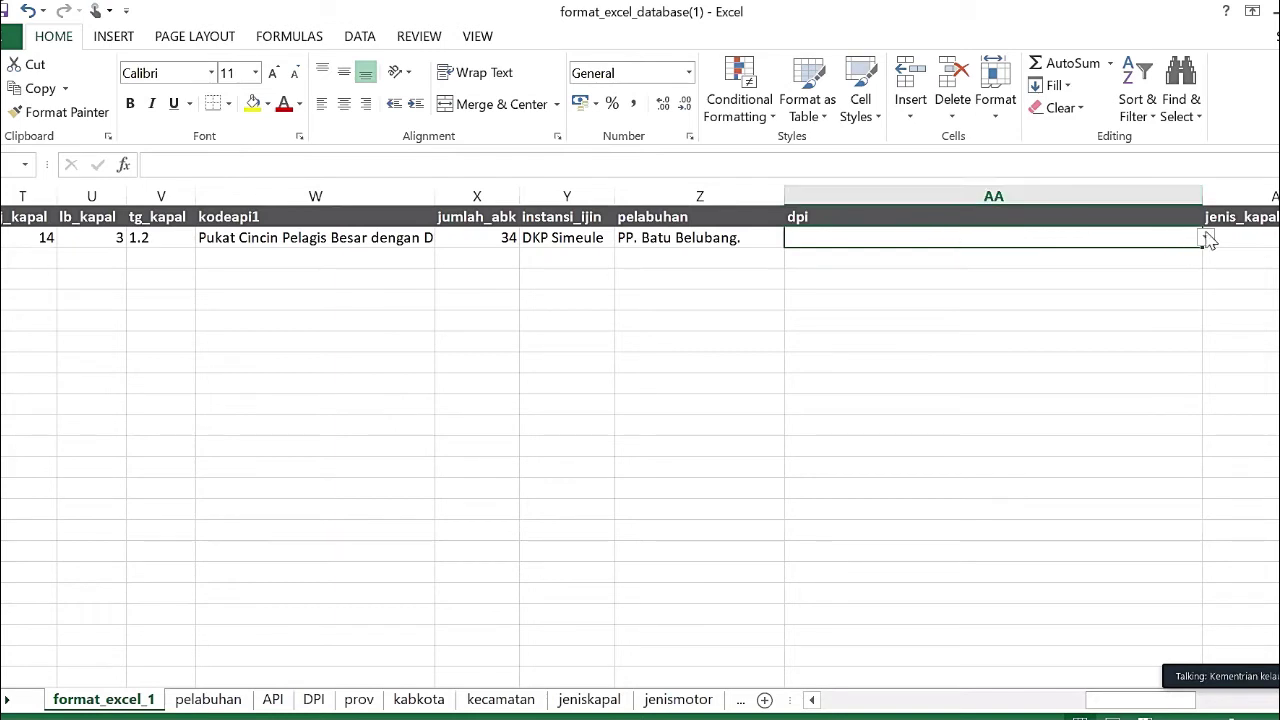
left_click(1206, 238)
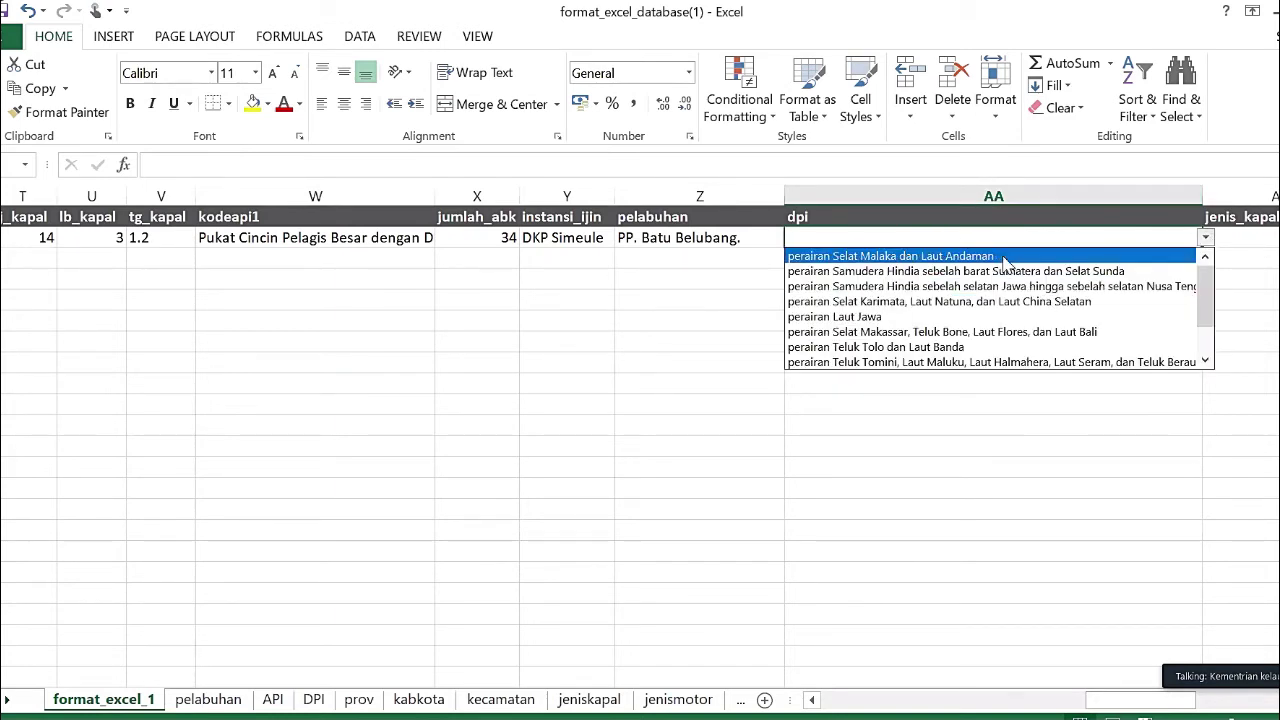
left_click(994, 256)
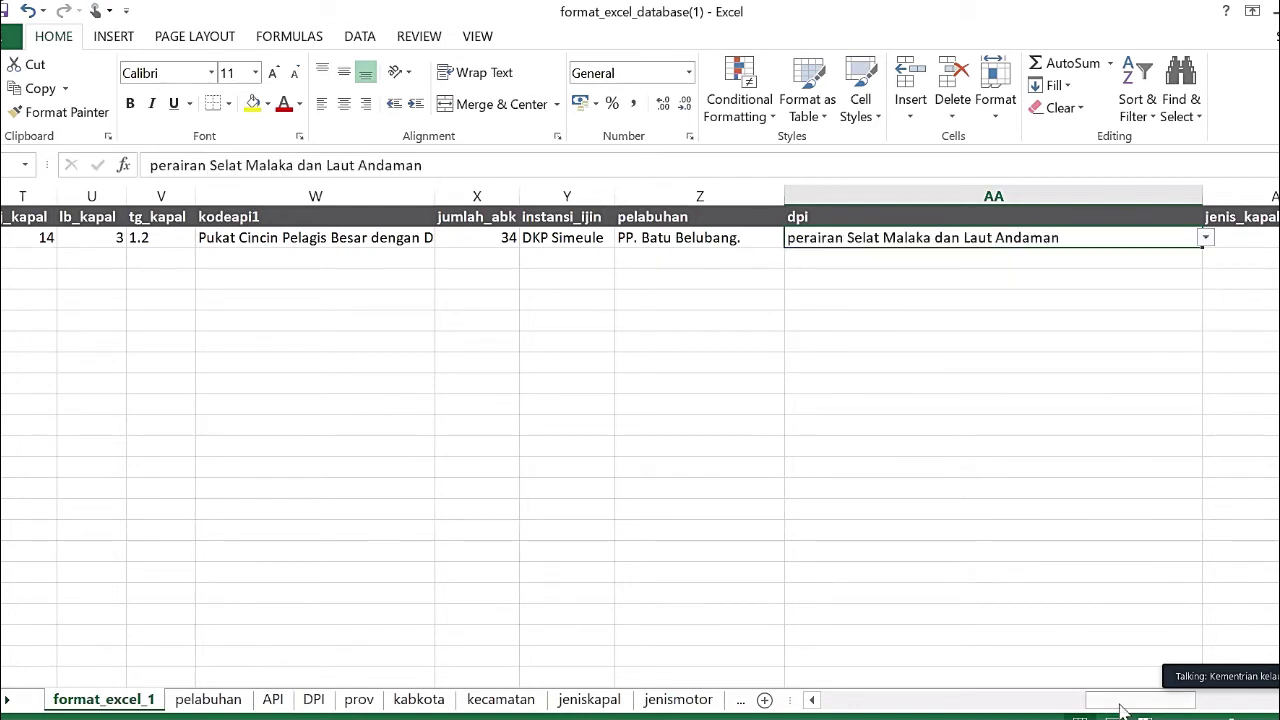
- Choose Kapal Penangkap Ikan as the jenis_kapal in AB2
left_click_drag(1120, 710, 1178, 703)
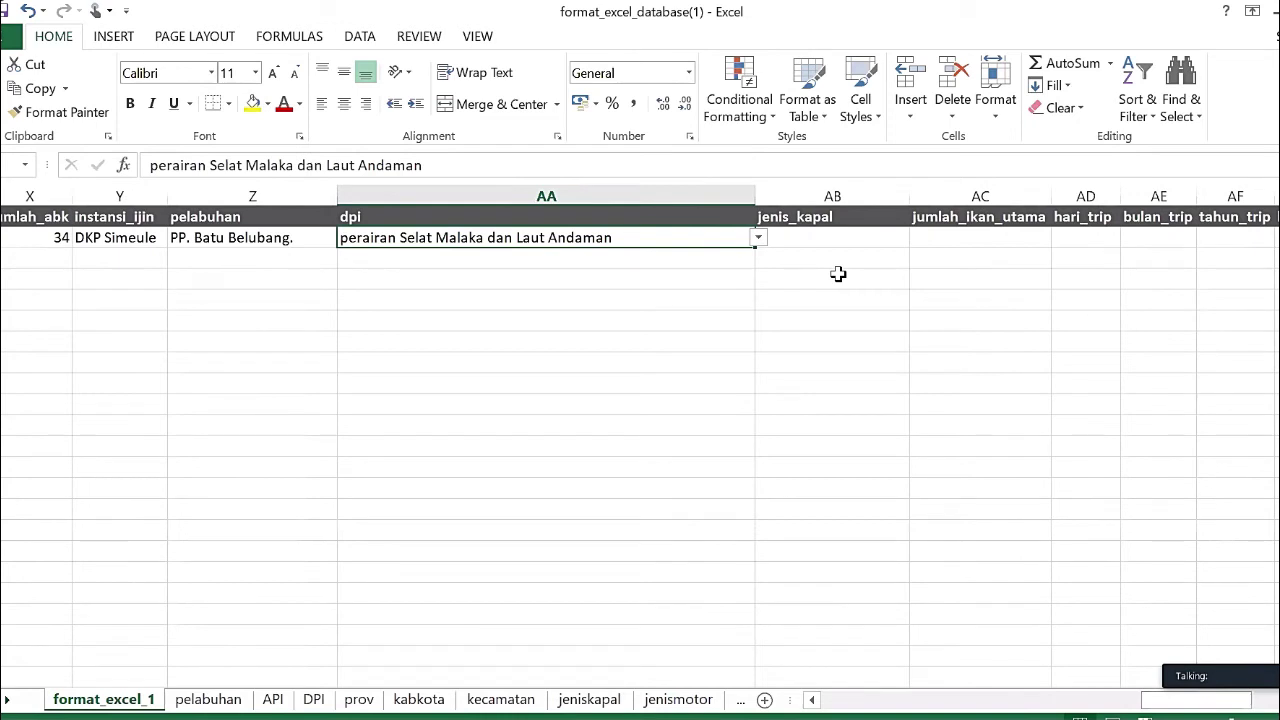
left_click(839, 234)
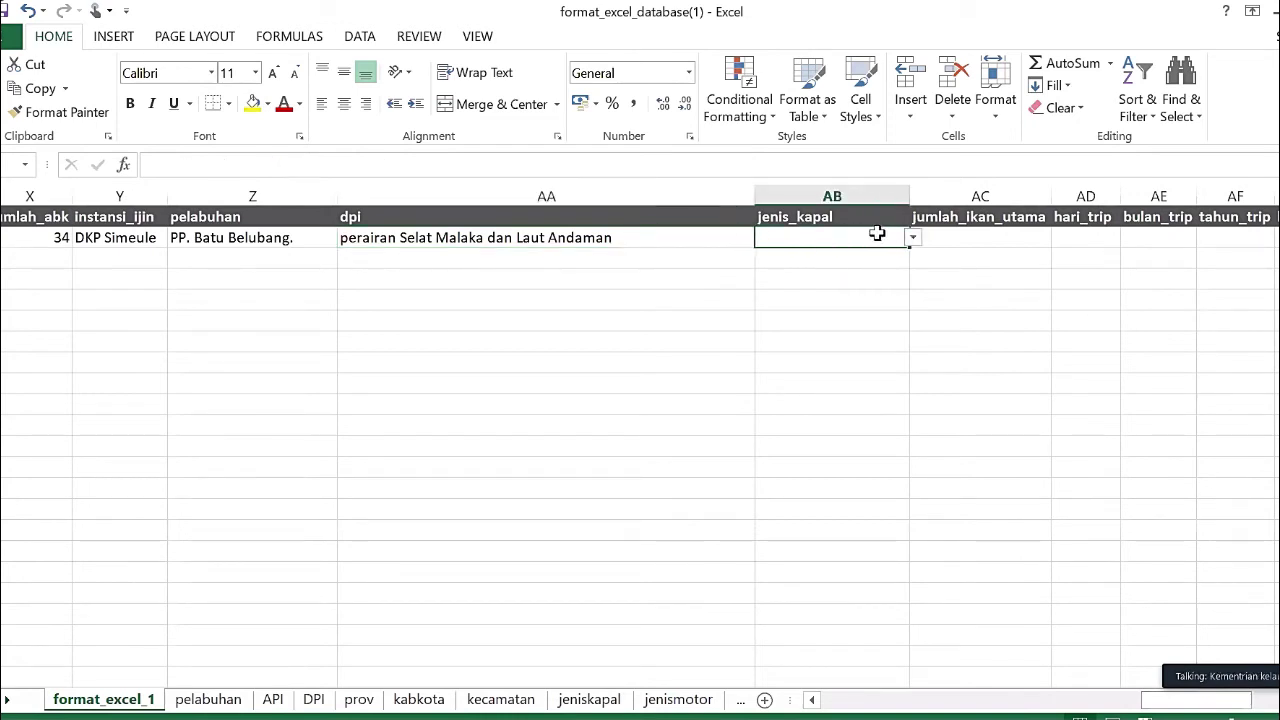
left_click(912, 238)
left_click(885, 258)
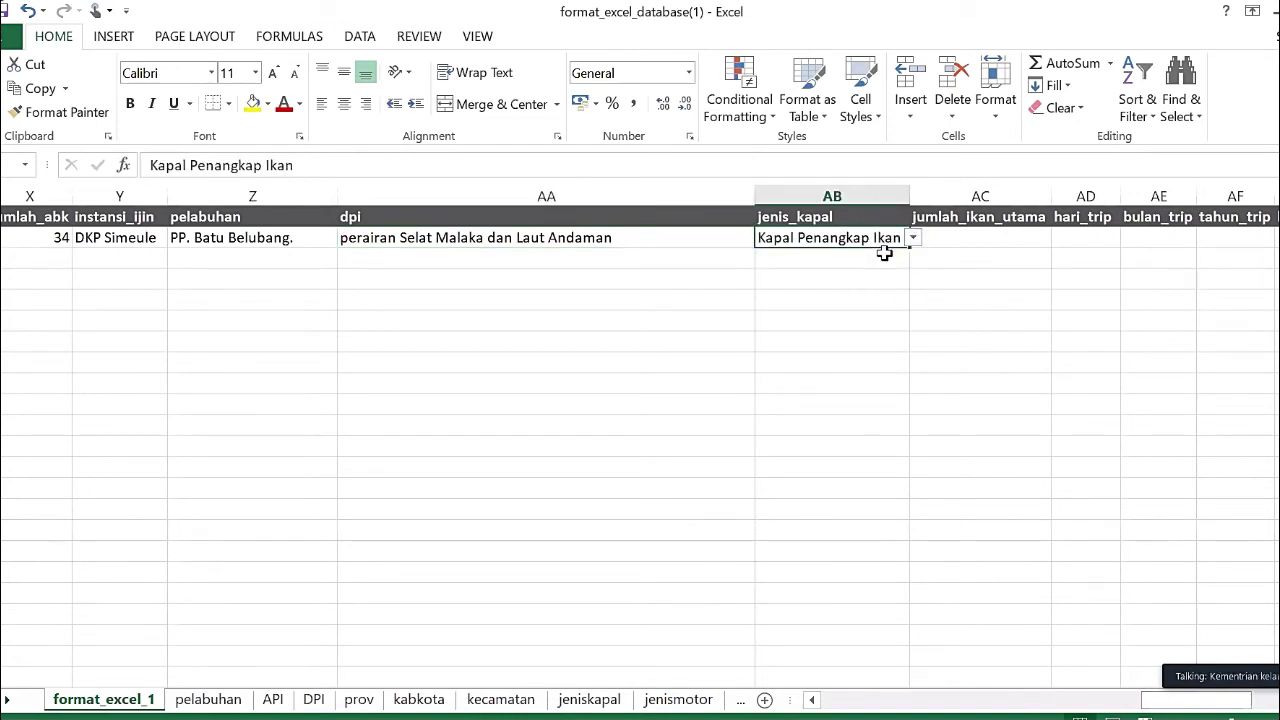
left_click(975, 234)
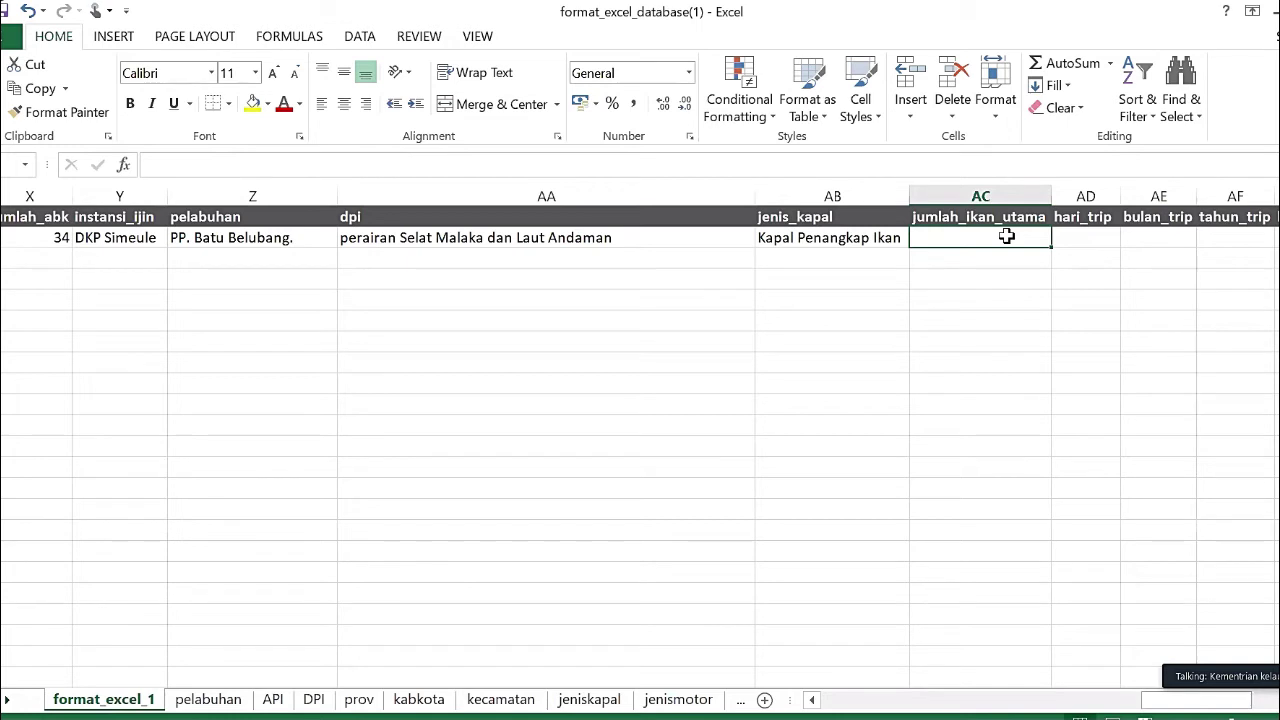
- Enter jumlah_ikan_utama 20, hari_trip 1, bulan_trip 20 and tahun_trip 10
type("20")
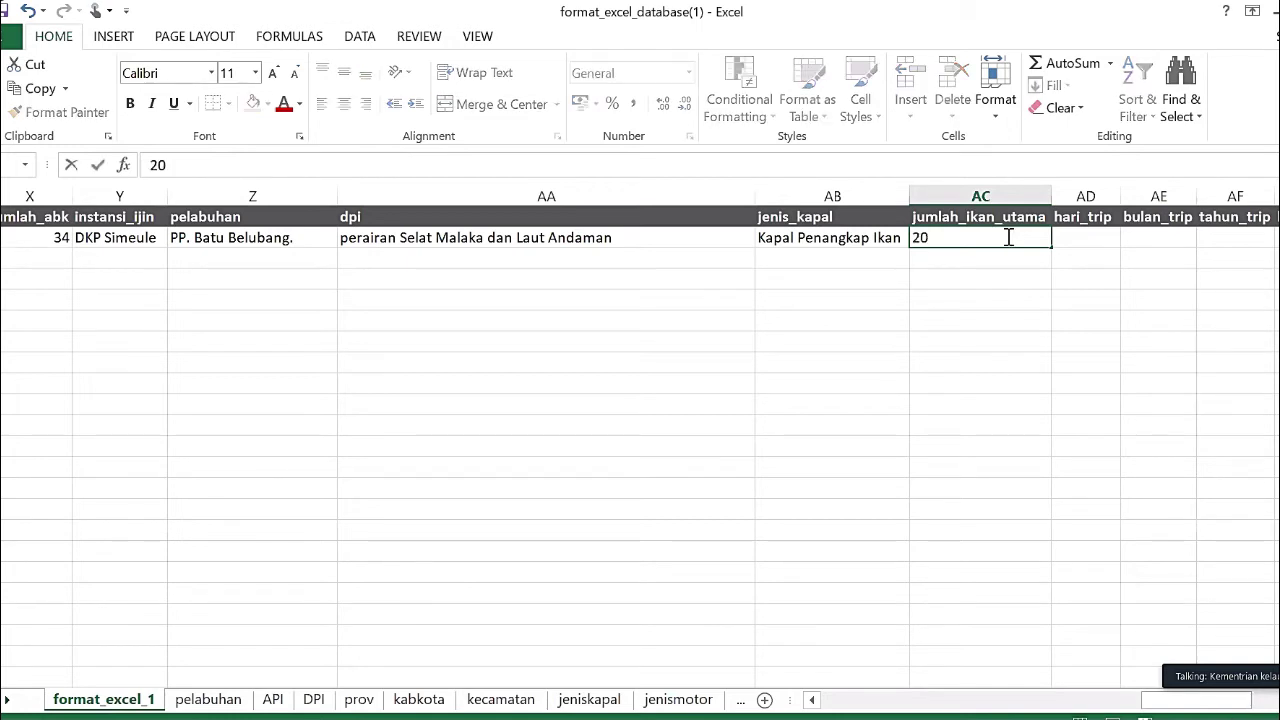
key("Tab")
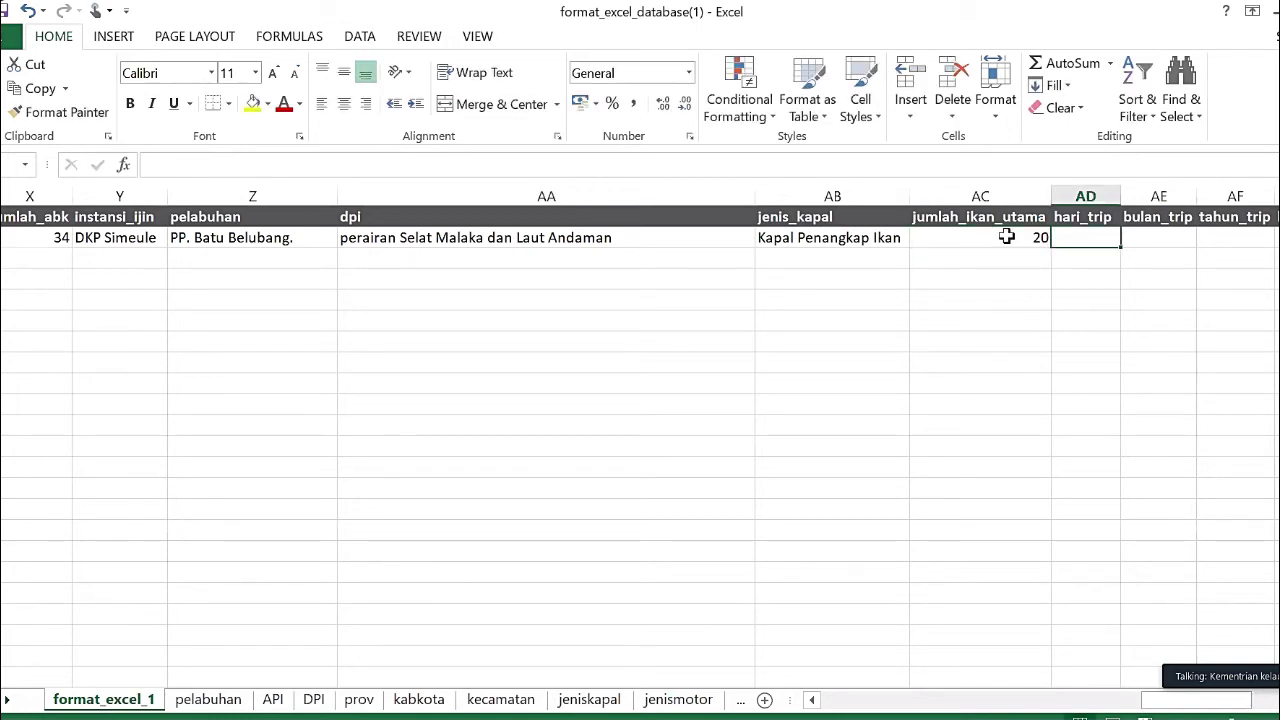
type("1")
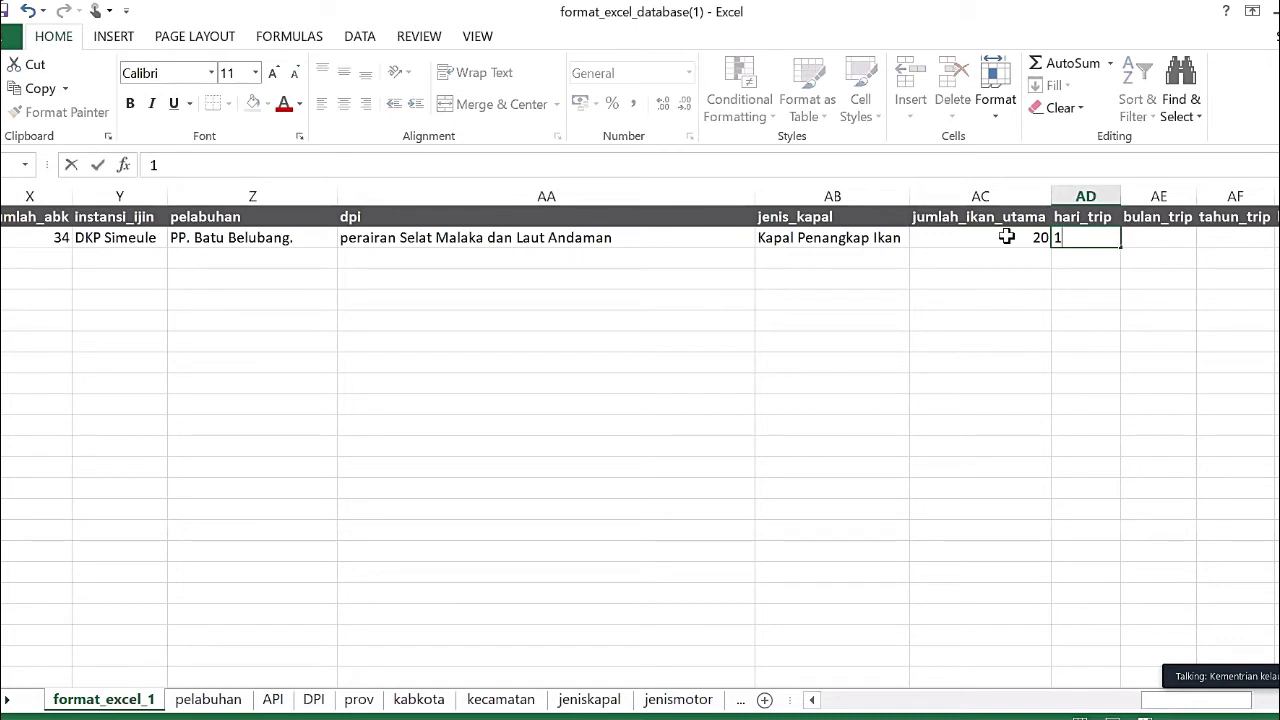
key("Tab")
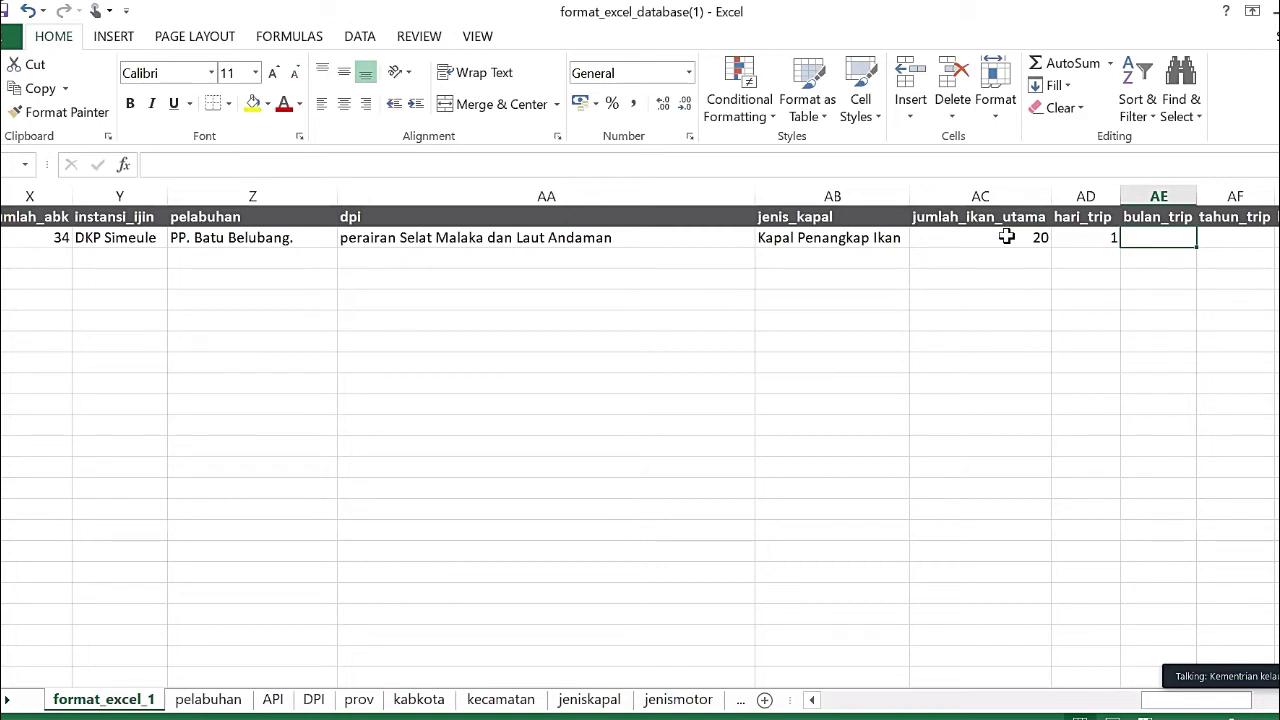
type("20")
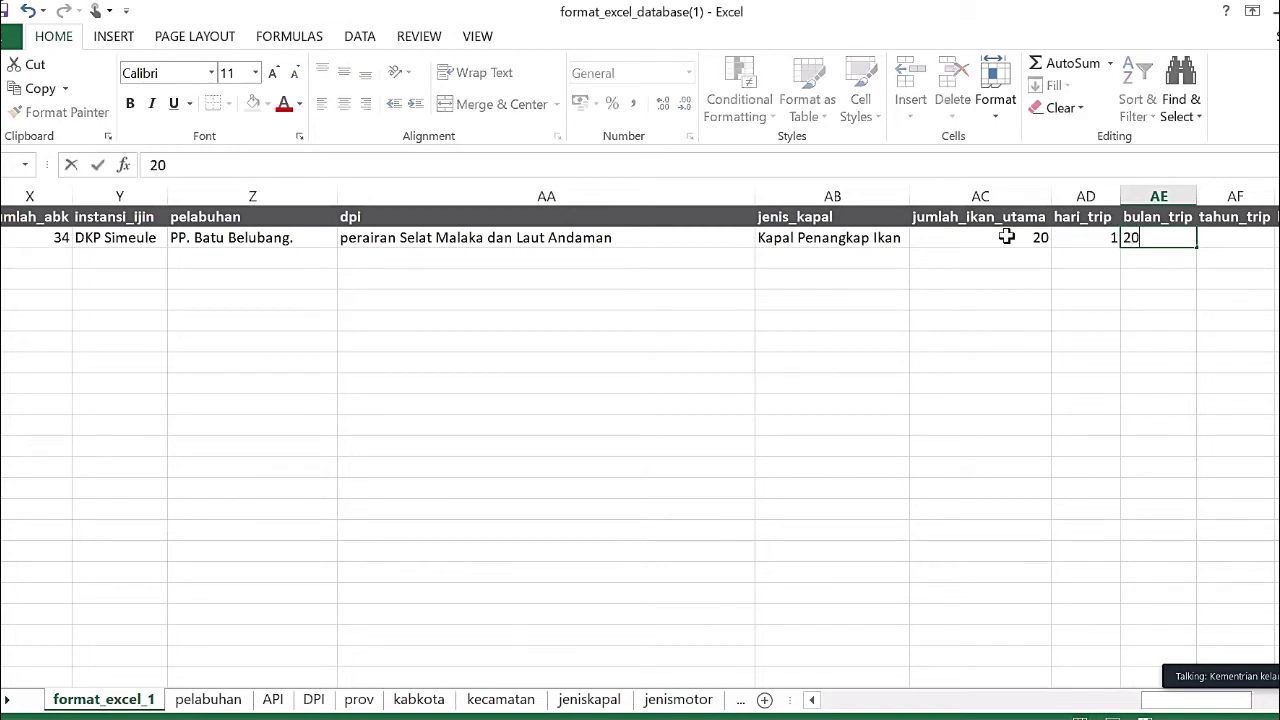
key("Tab")
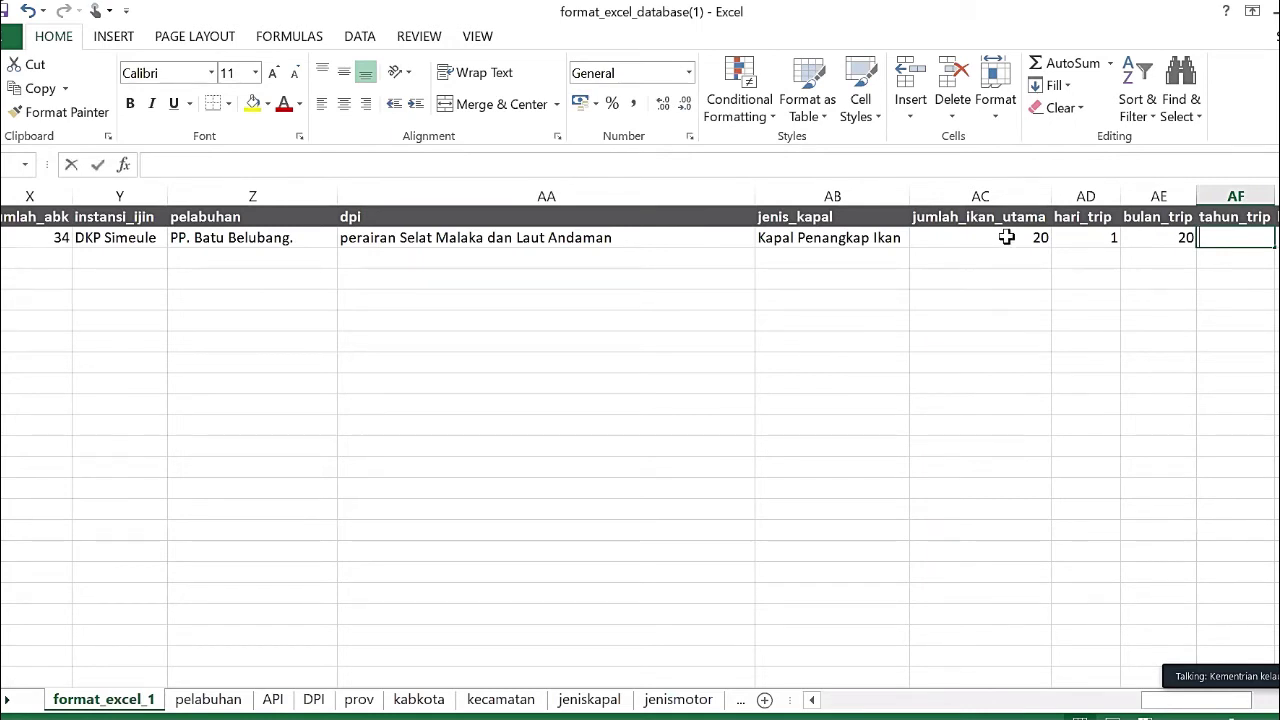
type("10")
key("Tab")
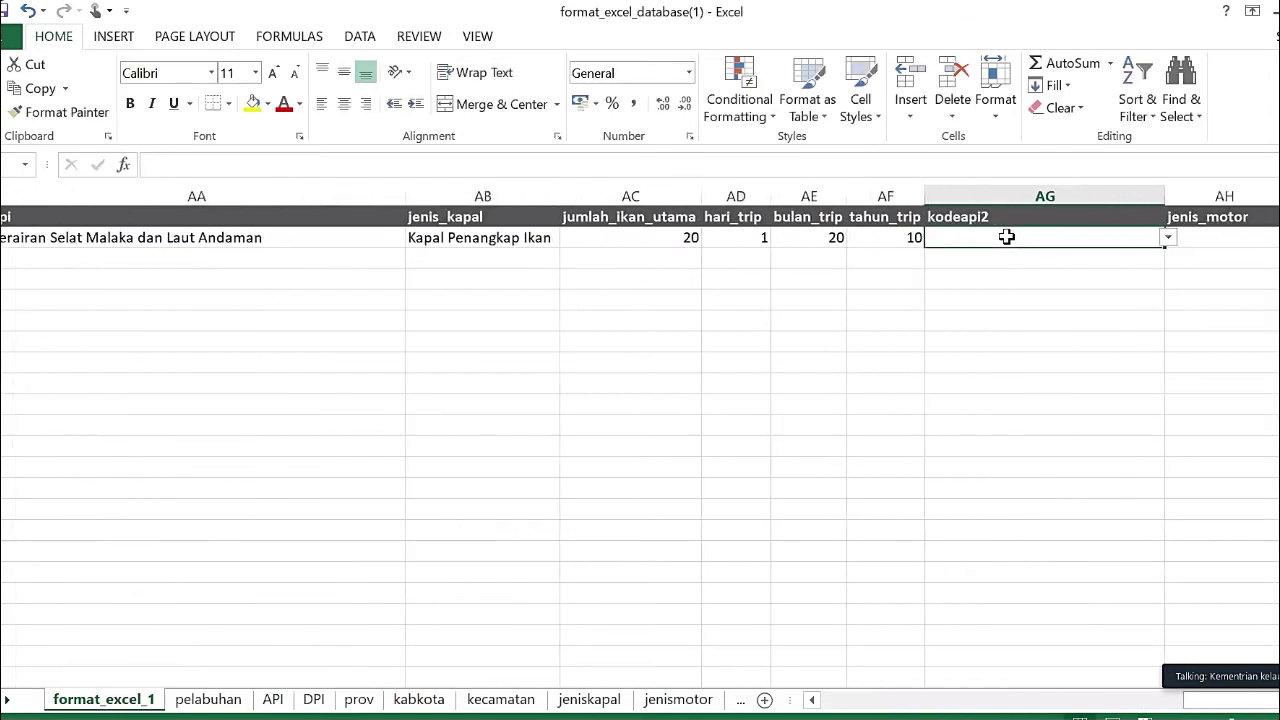
- Leave kodeapi2 unchanged and set jenis_motor in AH2 to Motor Tempel
left_click(1168, 238)
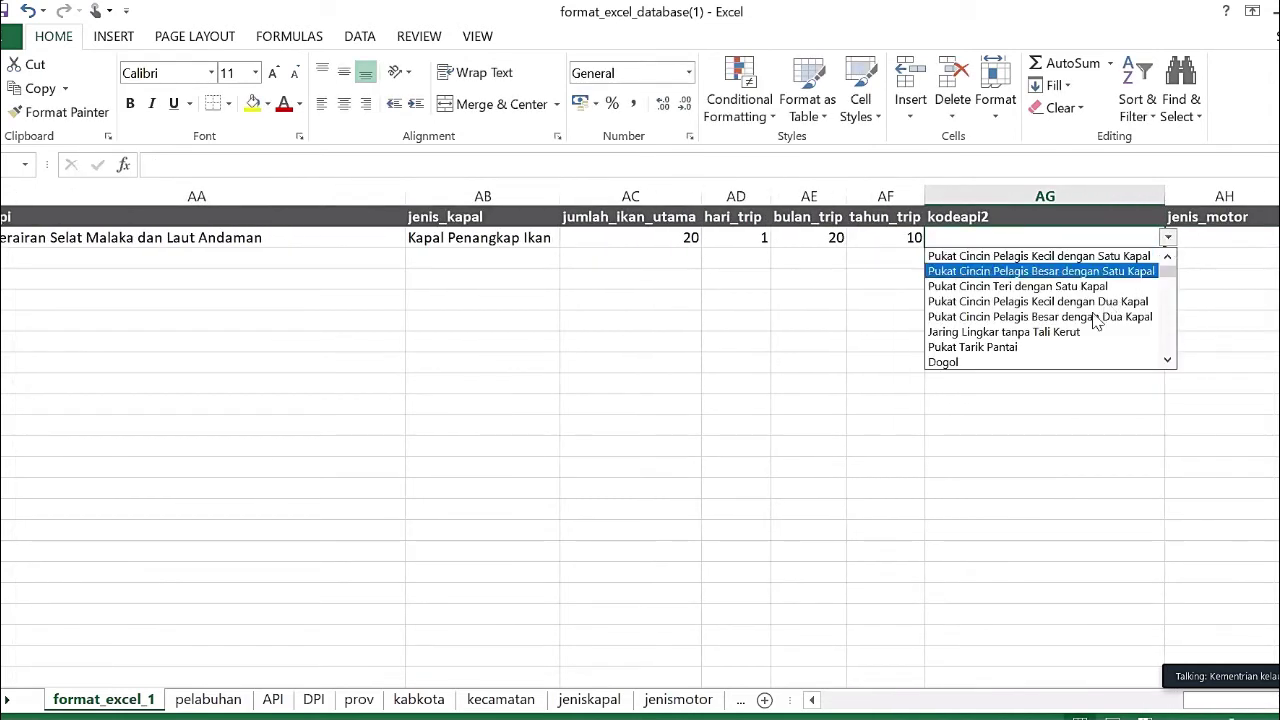
key("Escape")
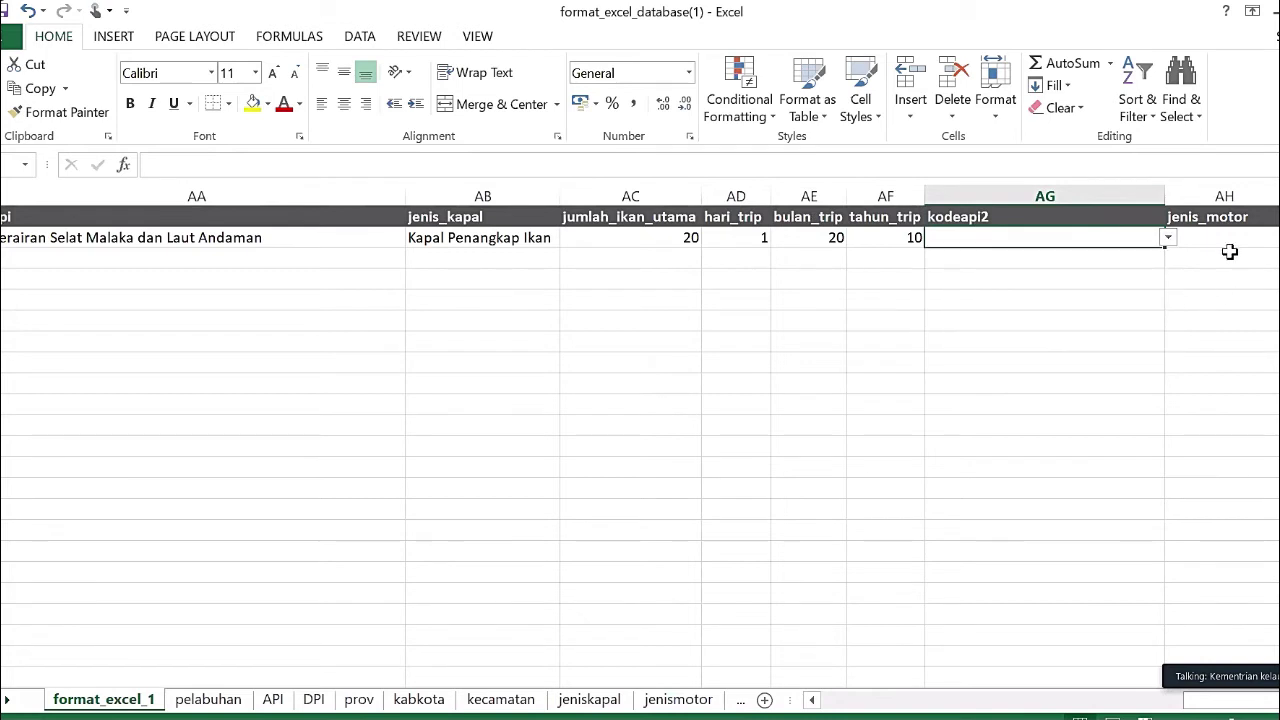
left_click(1230, 236)
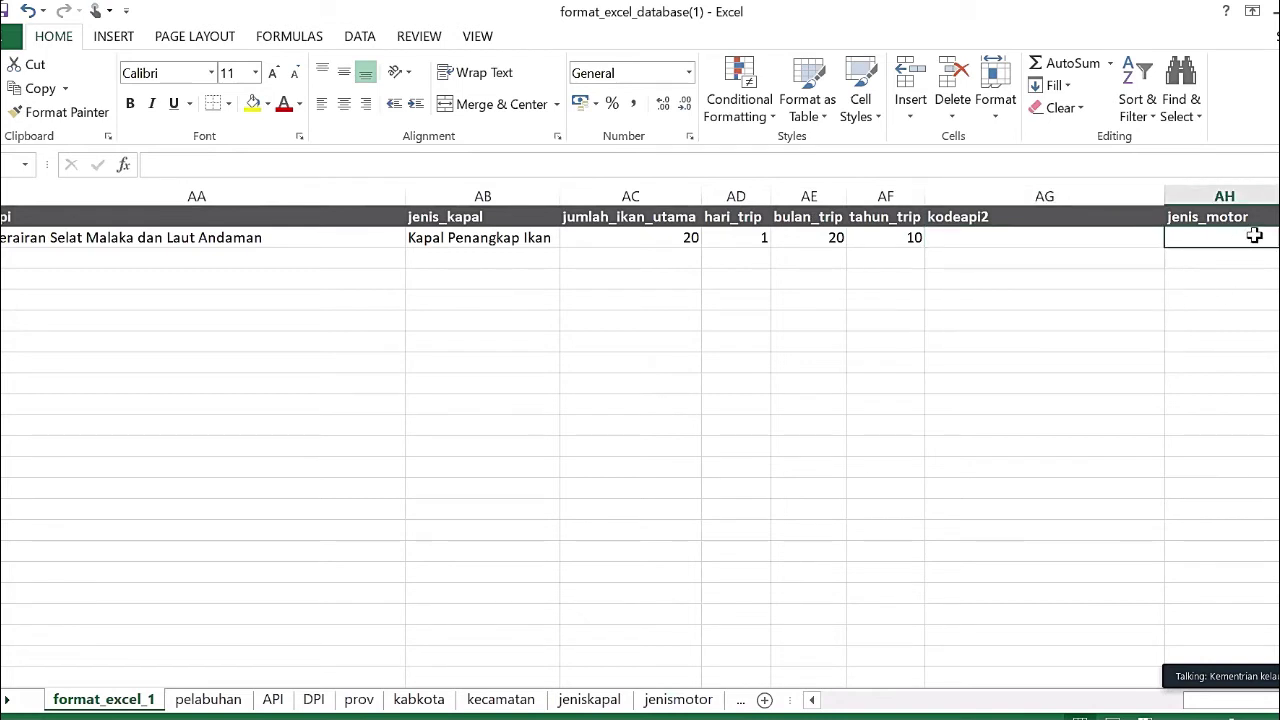
left_click(1276, 237)
left_click(1260, 237)
key("alt+Down")
left_click(1250, 271)
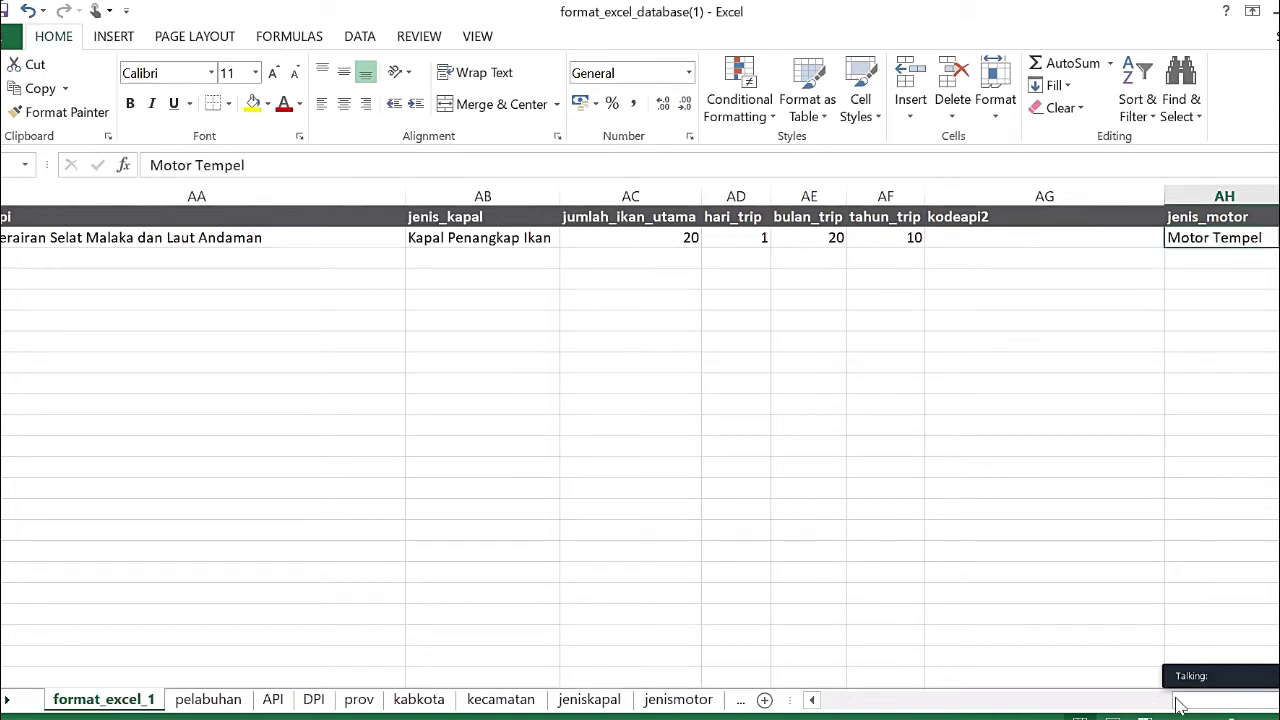
- Enter 30 as the daya_motor value in AI2
scroll(1020, 452, "right", 2)
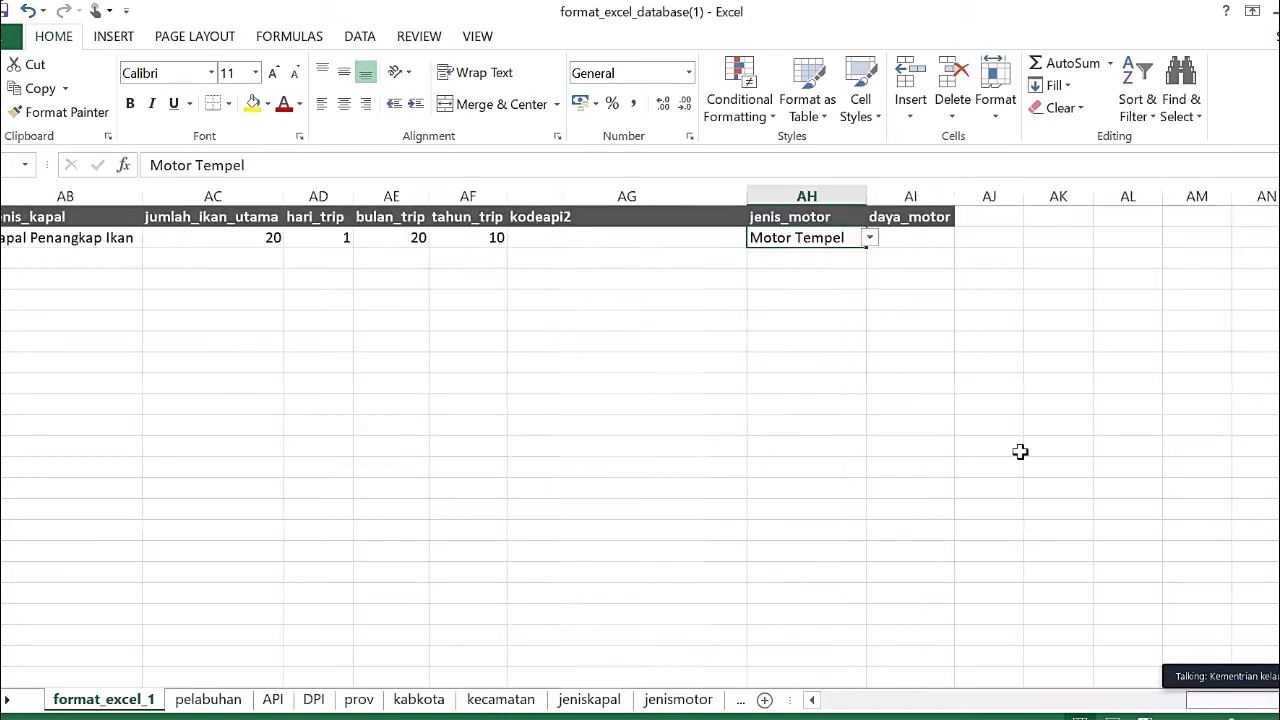
left_click(912, 236)
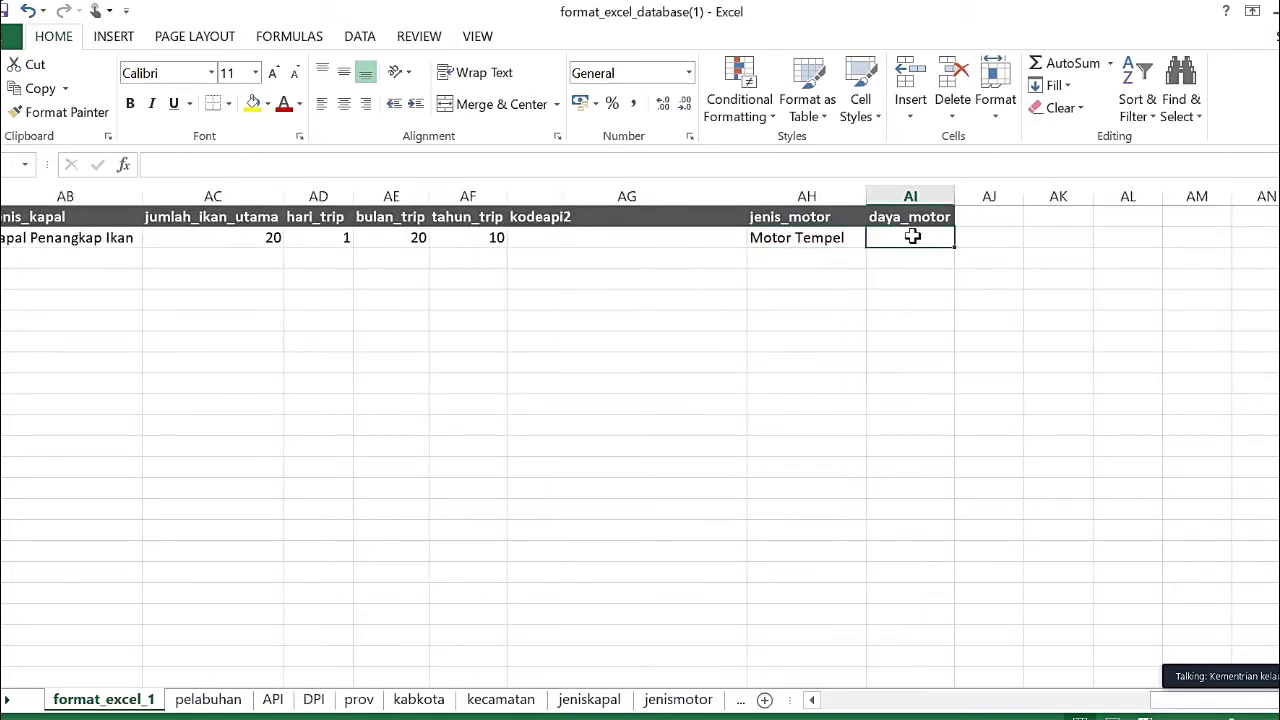
type("30")
key("Return")
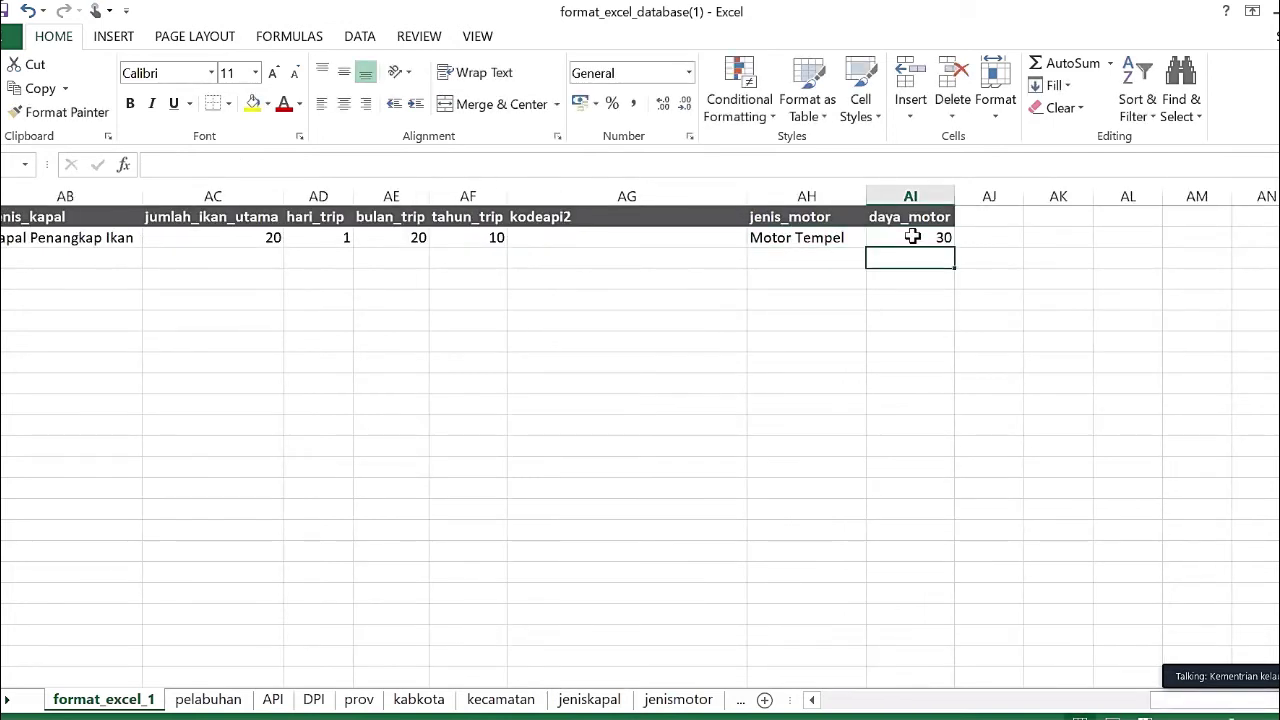
key("Left")
key("Left")
key("Left")
key("Left")
key("Left")
key("Left")
key("Left")
key("Left")
key("Left")
key("Left")
key("Left")
key("Left")
key("Left")
key("Left")
key("Left")
key("Left")
key("Left")
key("Left")
key("Left")
key("Left")
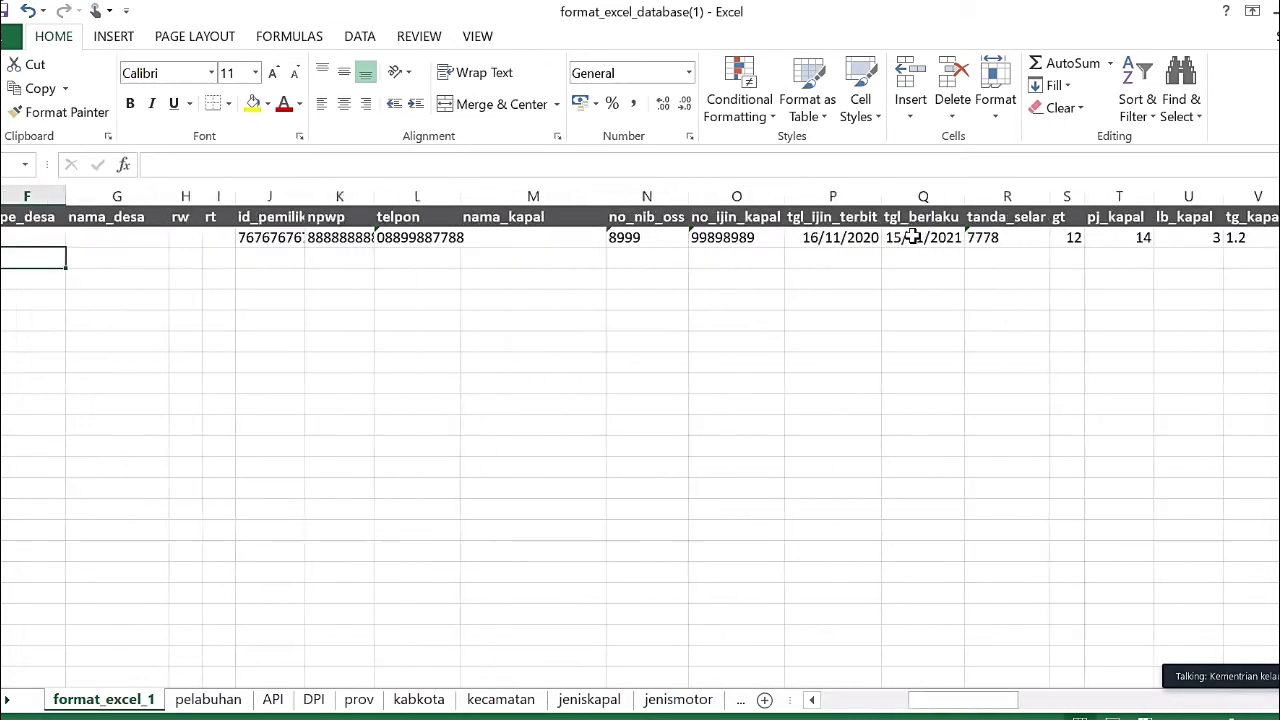
key("Left")
key("Left")
key("Left")
key("Left")
key("Left")
key("Up")
key("Right")
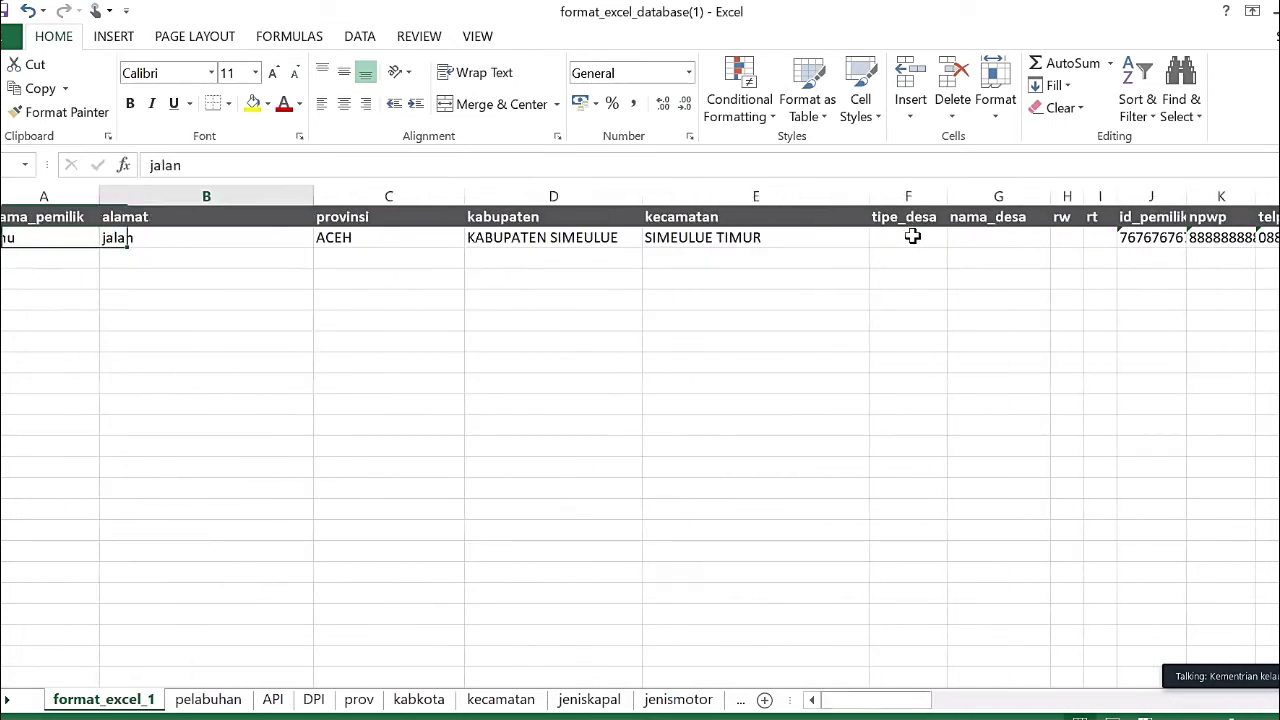
key("Right")
key("Right")
key("Right")
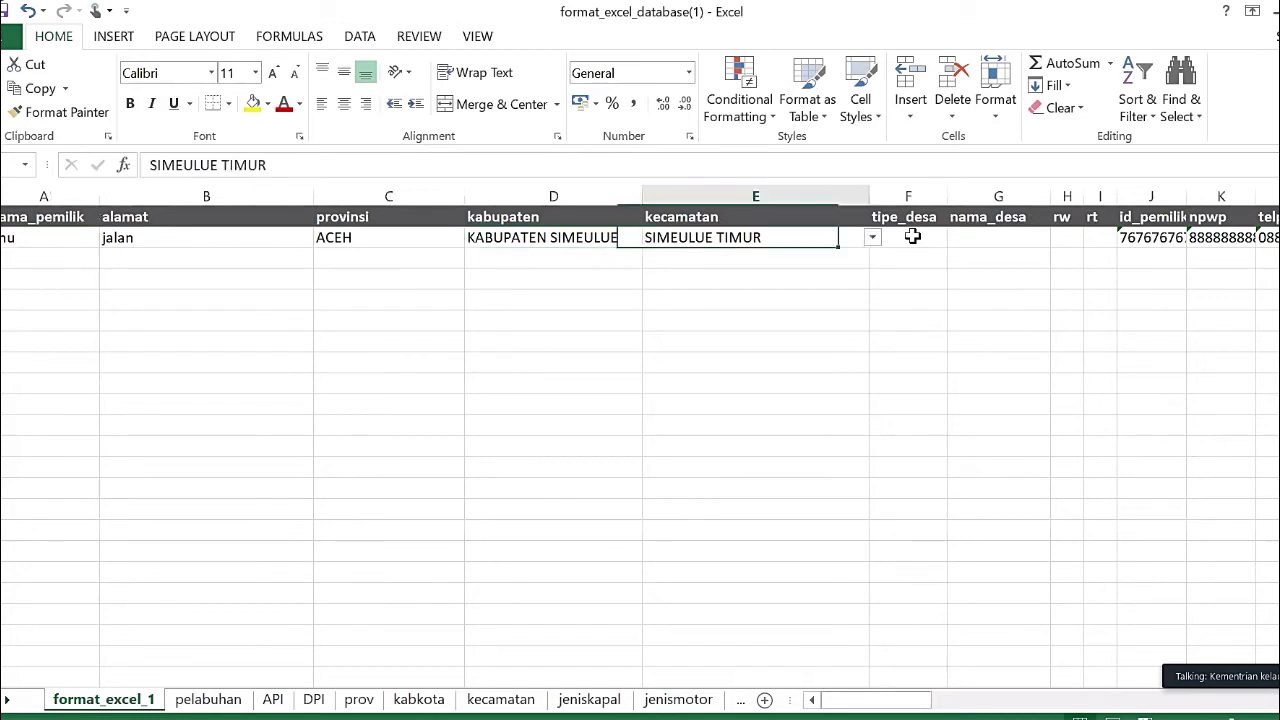
key("Right")
key("Right")
key("Right")
key("Right")
key("Right")
key("Right")
key("Right")
key("Right")
key("Right")
key("Right")
key("Right")
key("Right")
key("Right")
key("Right")
key("Right")
key("Right")
key("Right")
key("Right")
key("Right")
key("Right")
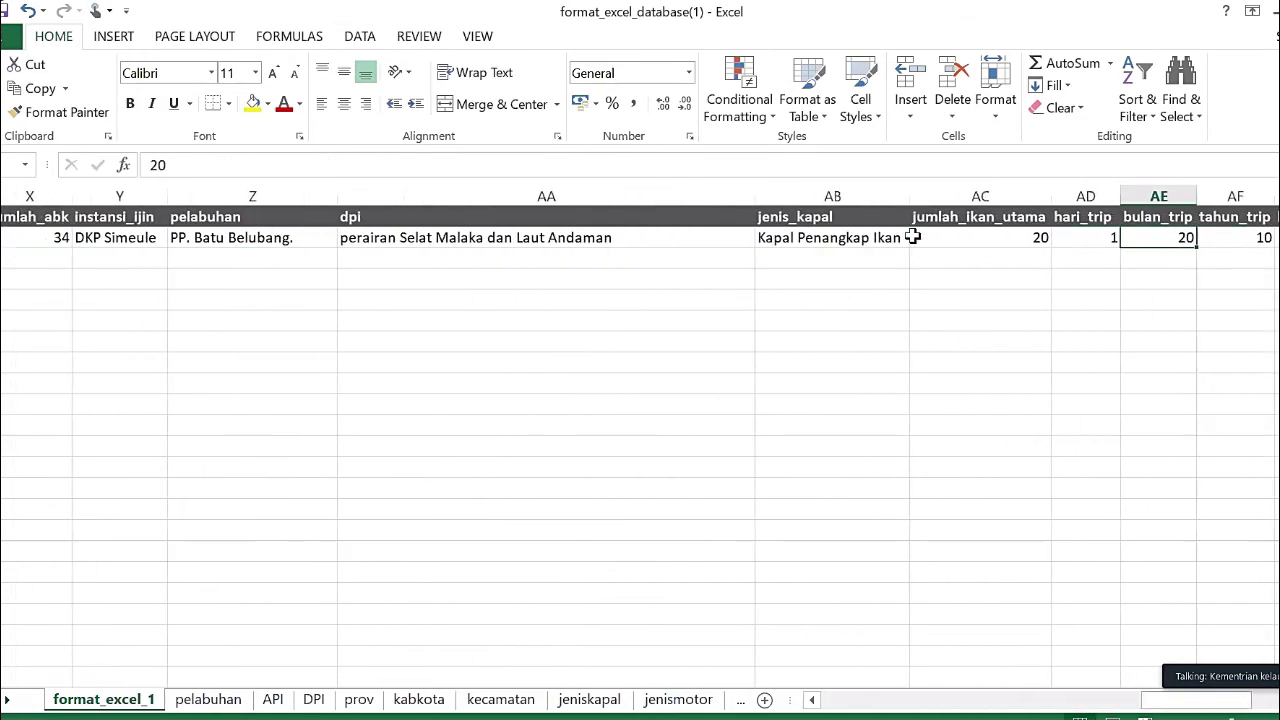
key("Right")
key("Right")
key("Right")
key("Right")
key("Right")
key("Right")
key("Right")
key("Right")
key("Right")
key("Right")
key("Right")
key("Right")
key("Right")
key("Right")
key("Right")
key("Right")
key("Left")
key("Left")
key("Left")
key("Left")
key("Left")
key("Left")
key("Left")
key("Left")
key("Left")
key("Left")
key("Left")
key("Left")
key("Left")
key("Left")
key("Left")
key("Left")
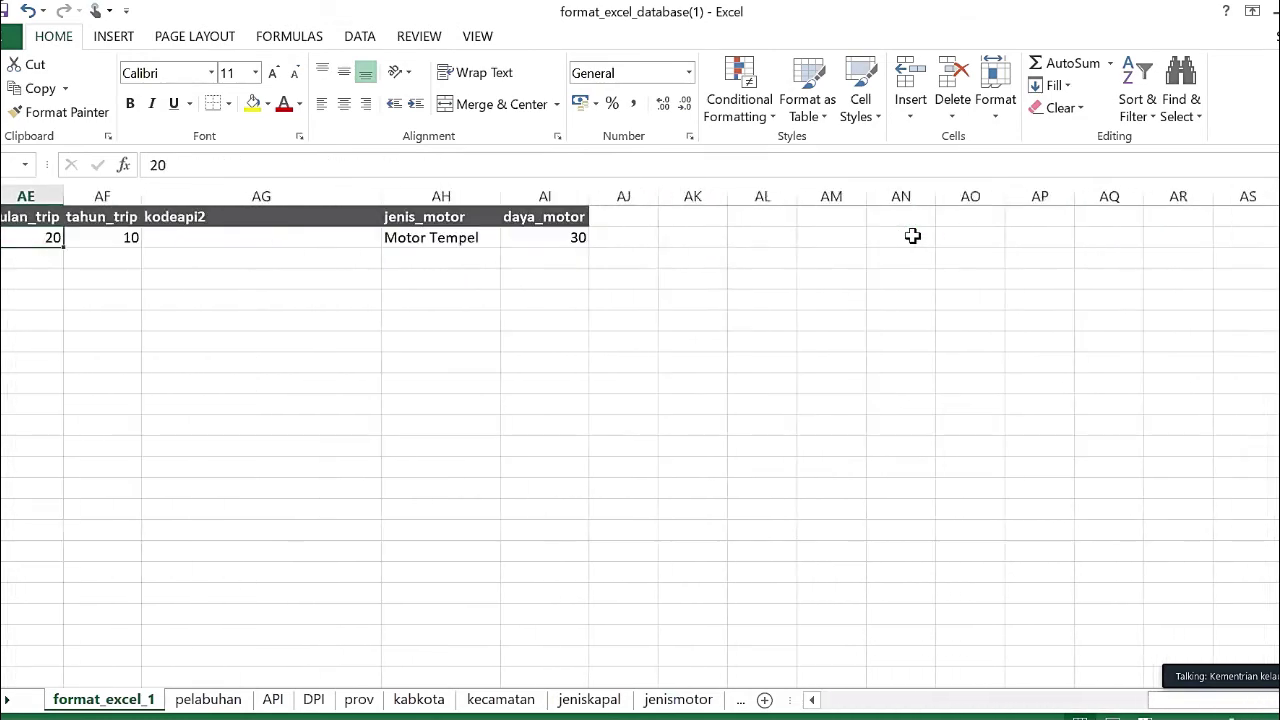
key("Left")
key("Left")
key("Left")
key("Left")
key("Left")
key("Left")
key("Left")
key("Left")
key("Left")
key("Left")
key("Left")
key("Left")
key("Left")
key("Left")
key("Left")
key("Left")
key("Left")
key("Left")
key("Left")
key("Left")
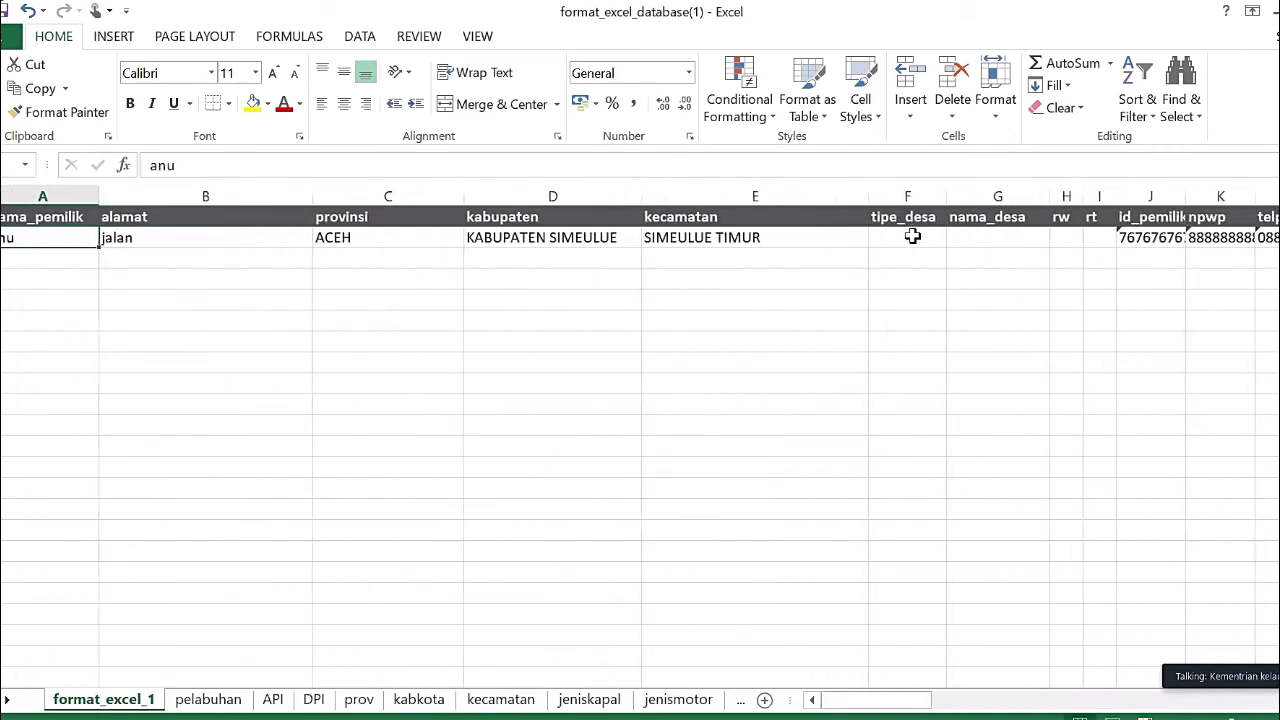
key("Down")
key("Down")
key("Down")
key("Down")
key("Down")
key("Down")
key("Down")
key("Down")
key("Down")
key("Down")
key("Down")
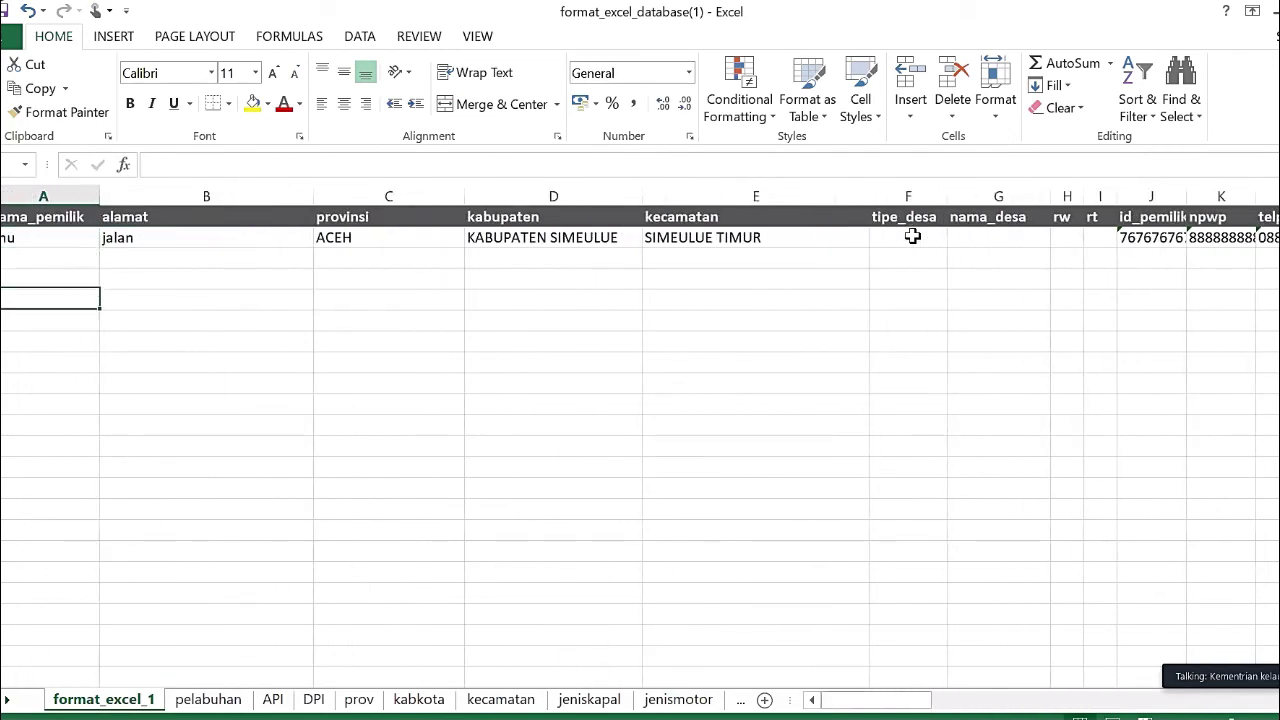
key("Down")
key("Down")
key("Down")
key("Down")
key("Down")
key("Down")
key("Down")
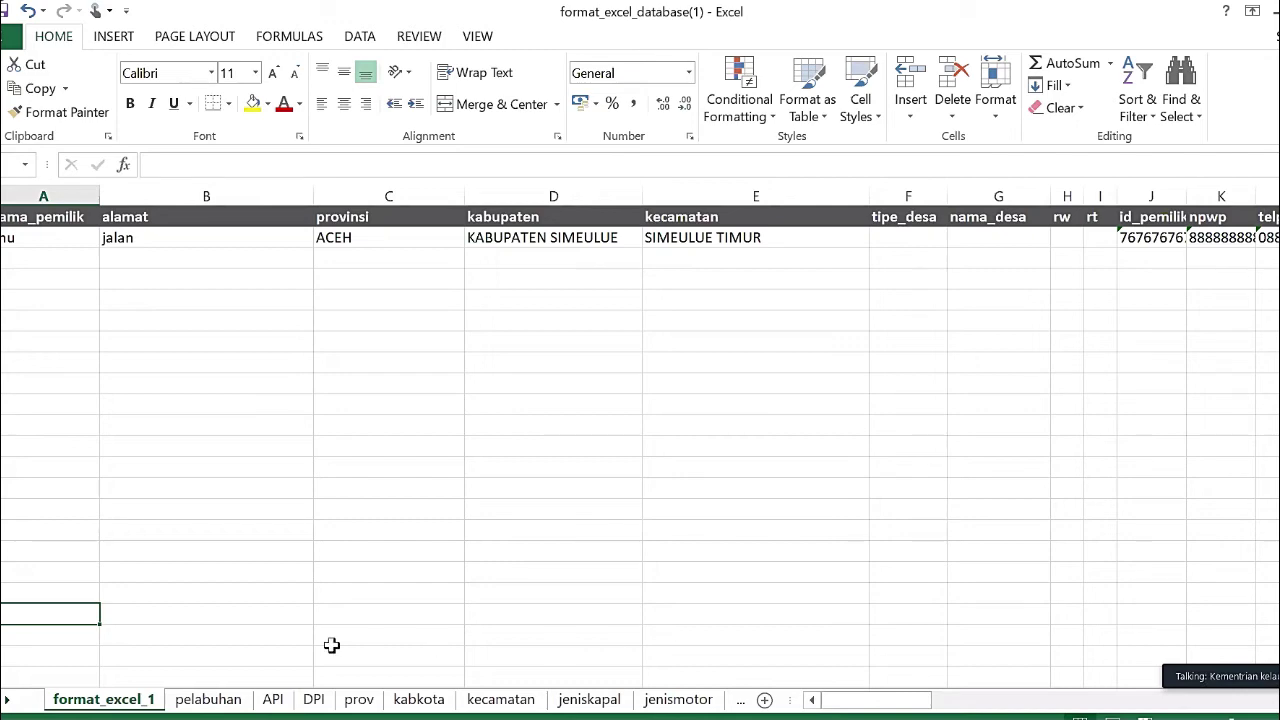
left_click(203, 701)
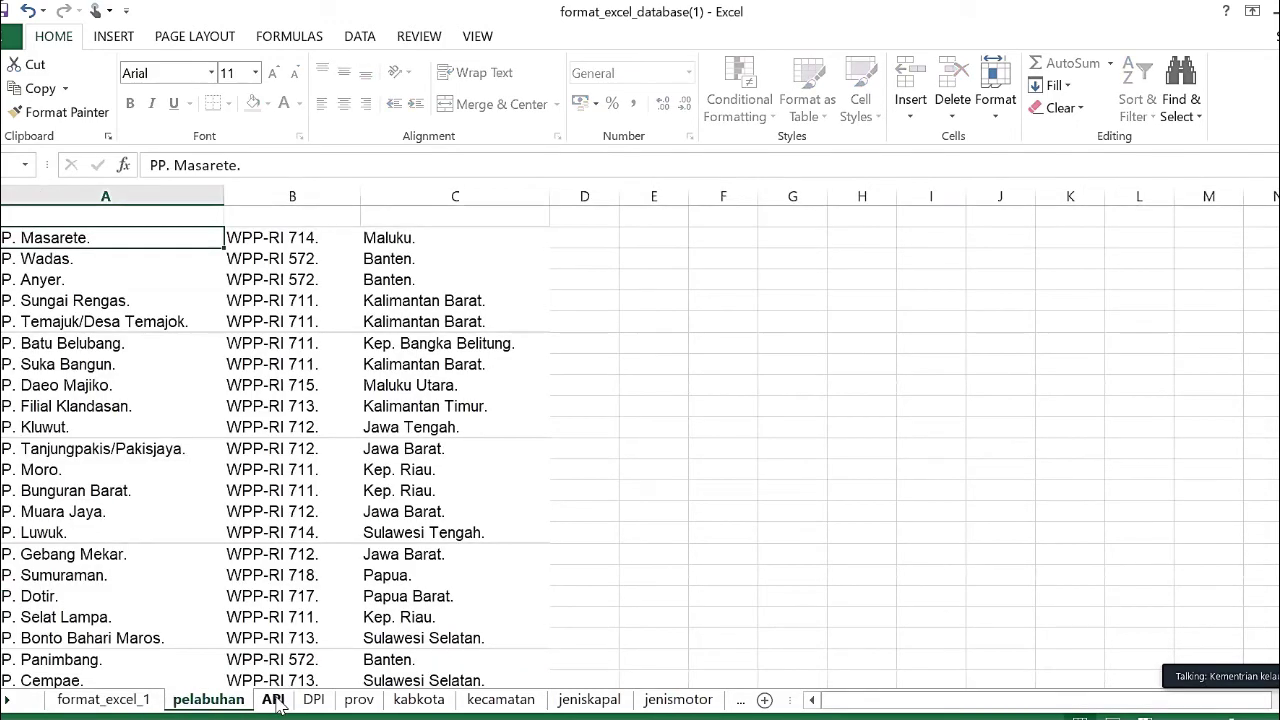
left_click(315, 701)
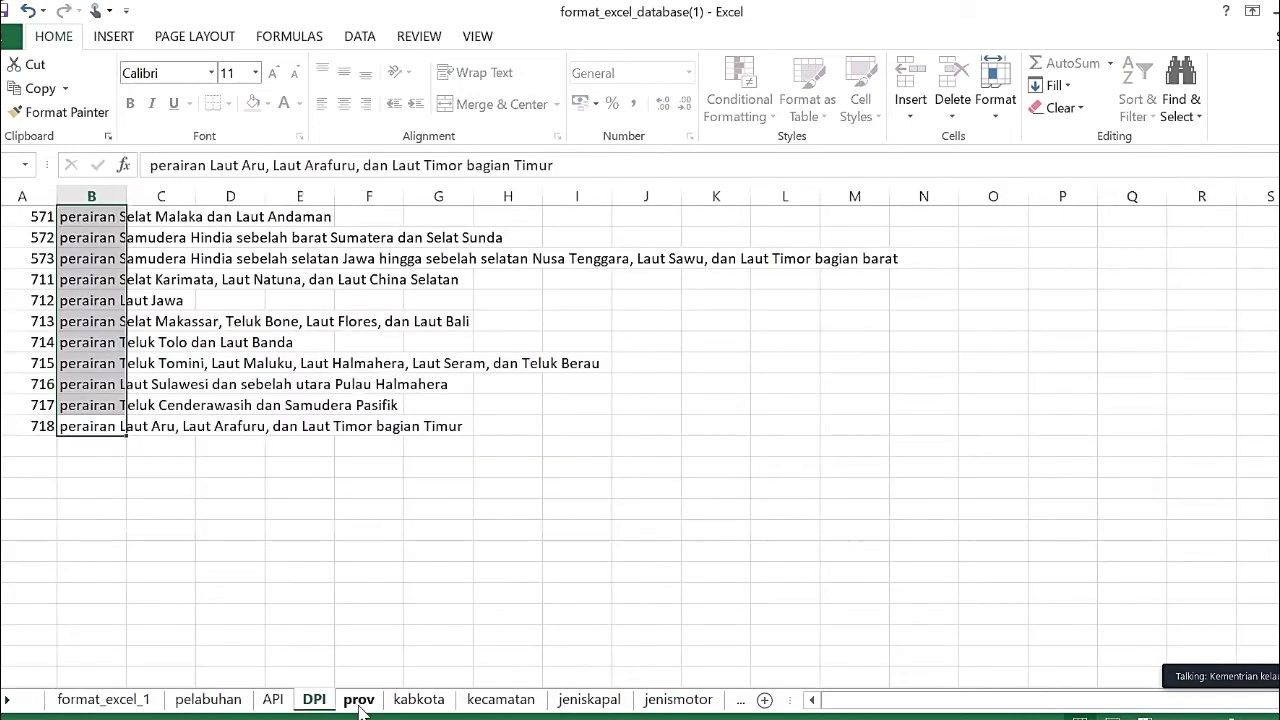
left_click(359, 701)
left_click(419, 701)
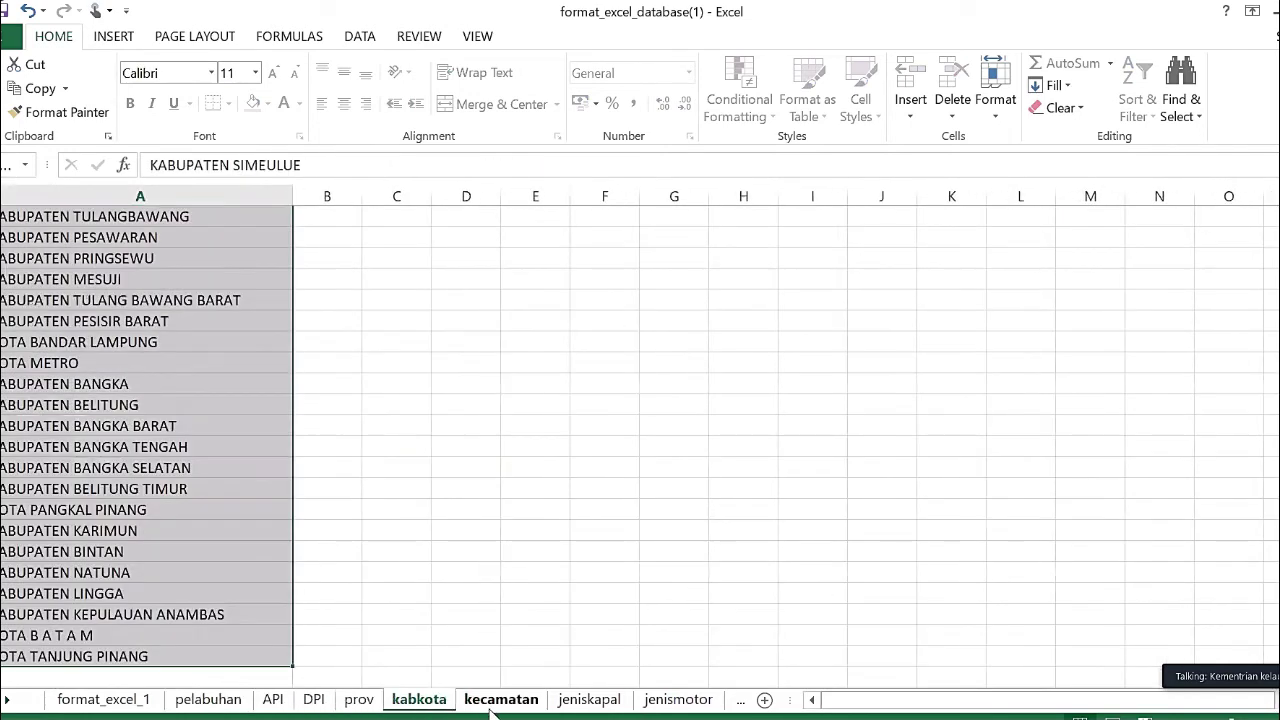
left_click(549, 703)
left_click(620, 701)
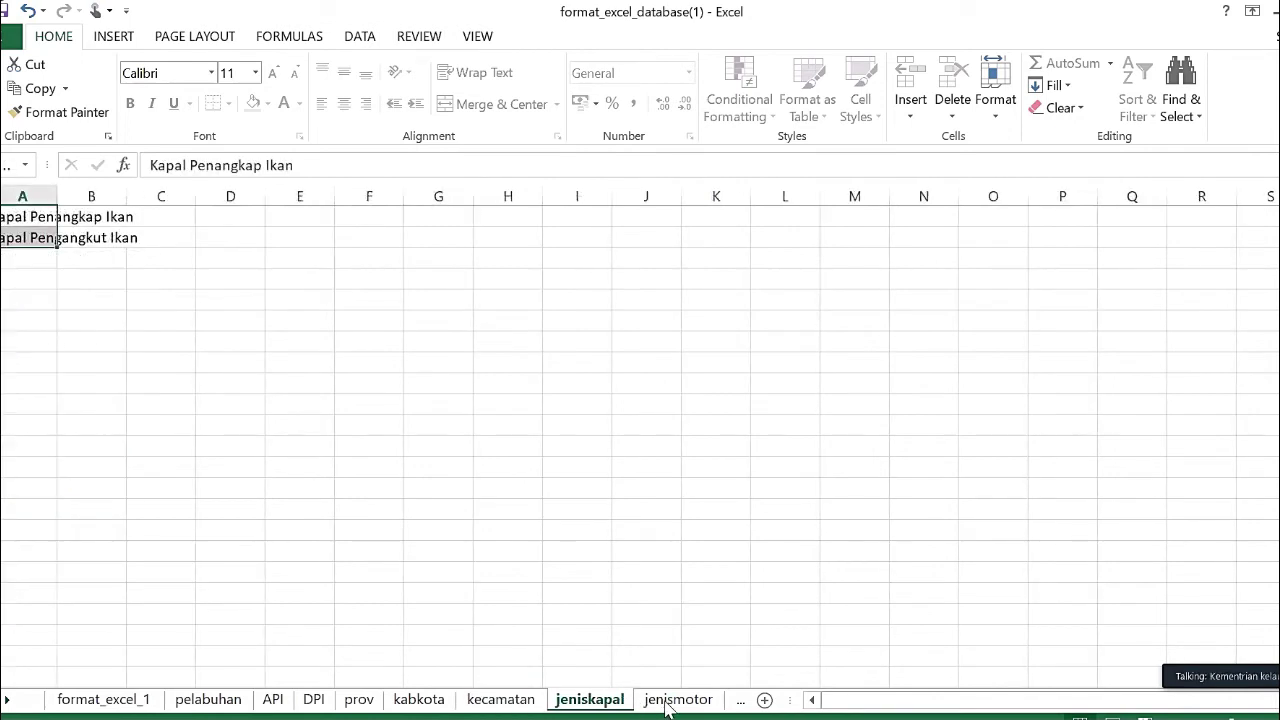
left_click(104, 699)
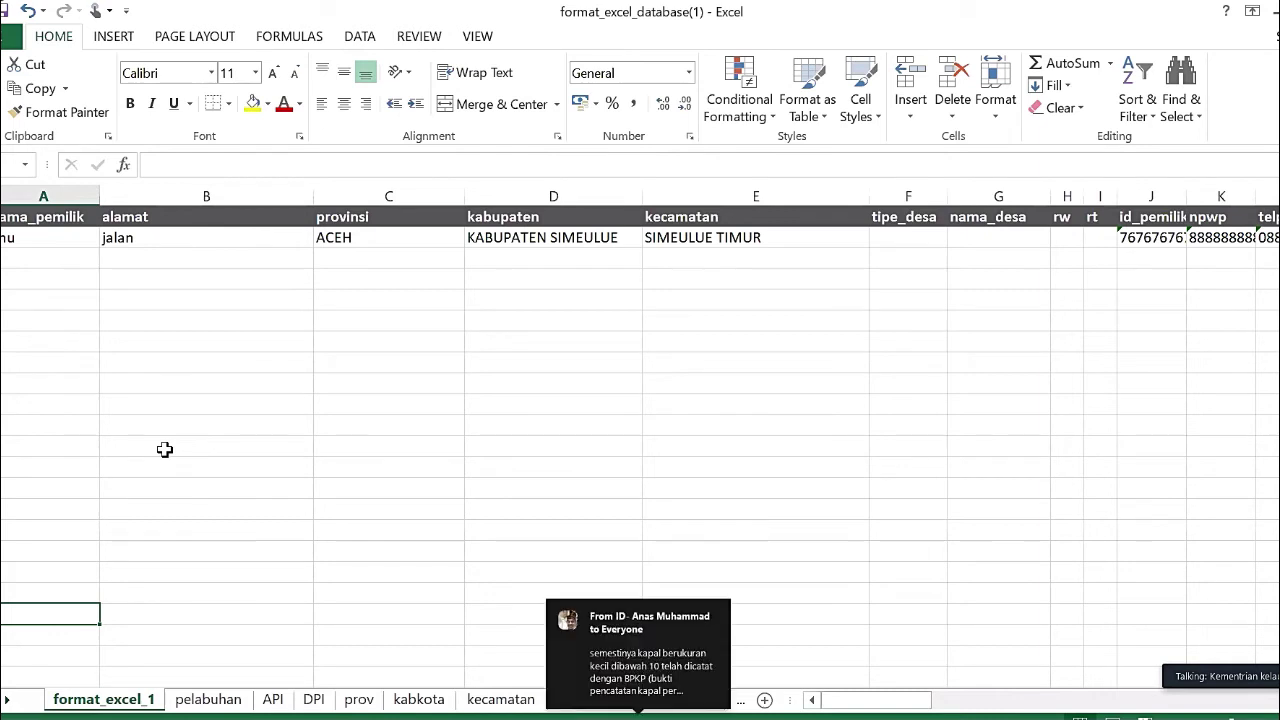
- Copy the vessel row A2 through AI2 and create a new blank workbook
left_click(55, 236)
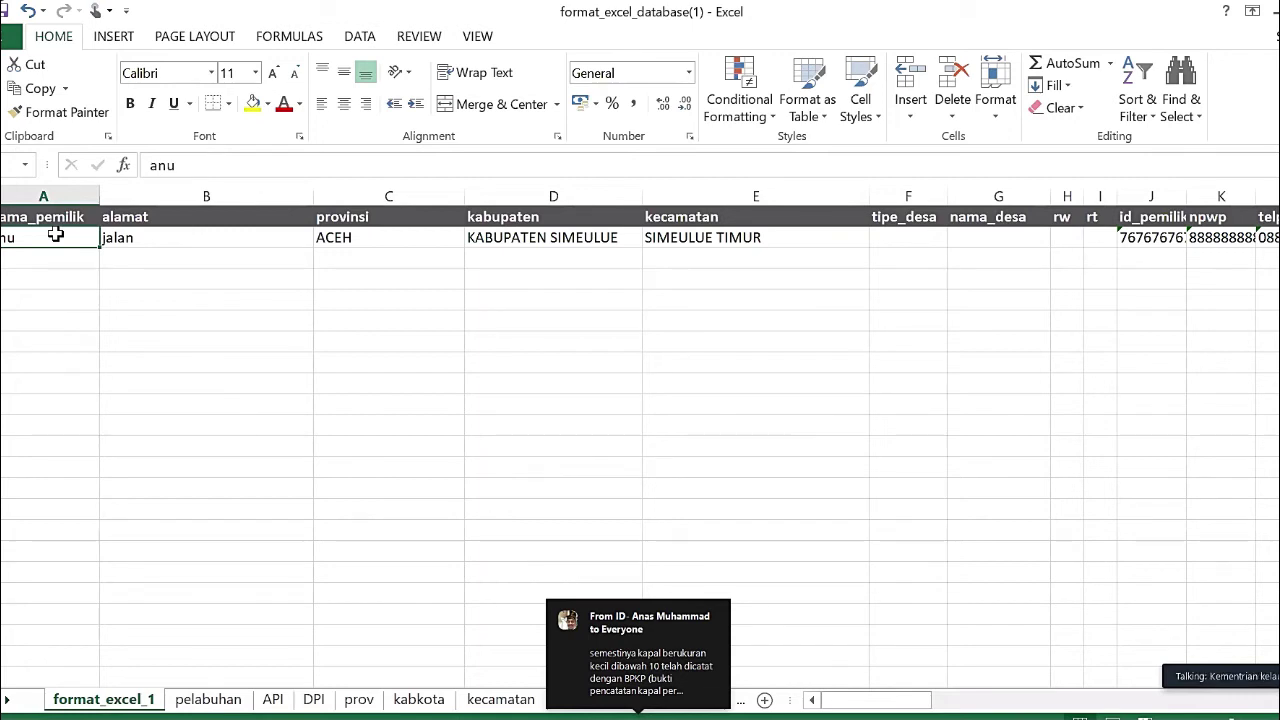
key("ctrl+a")
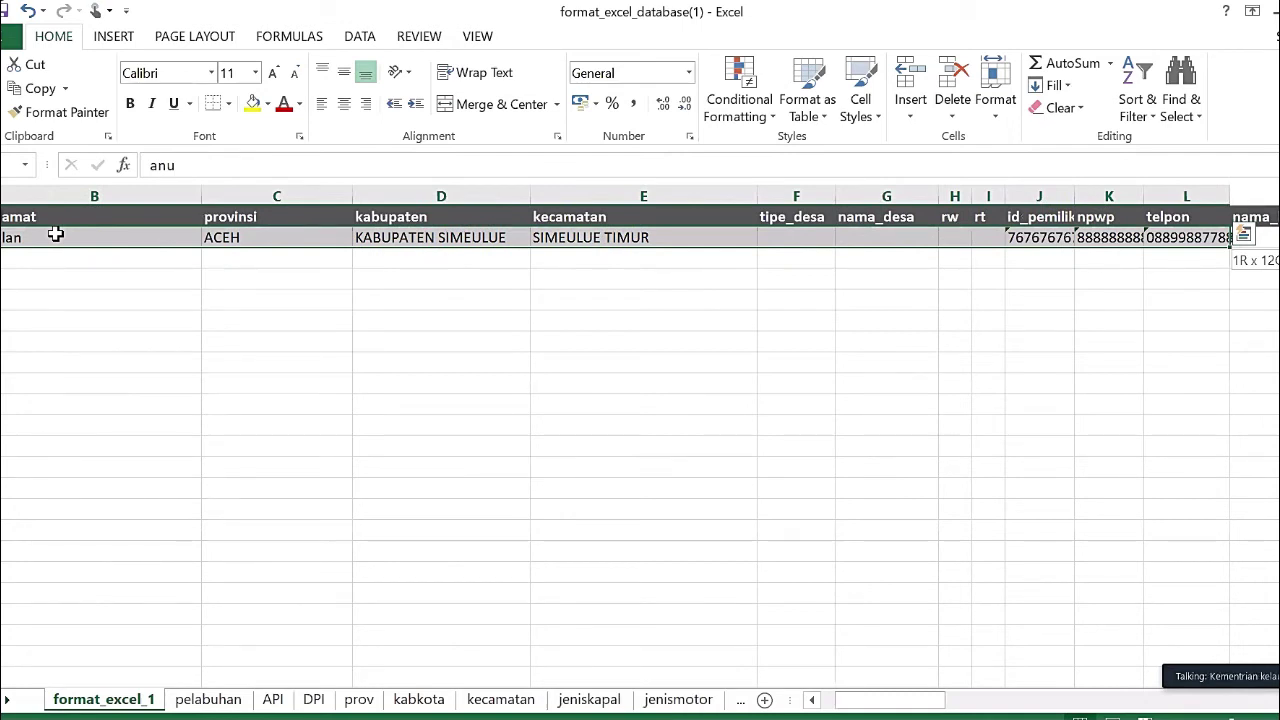
key("ctrl+shift+End")
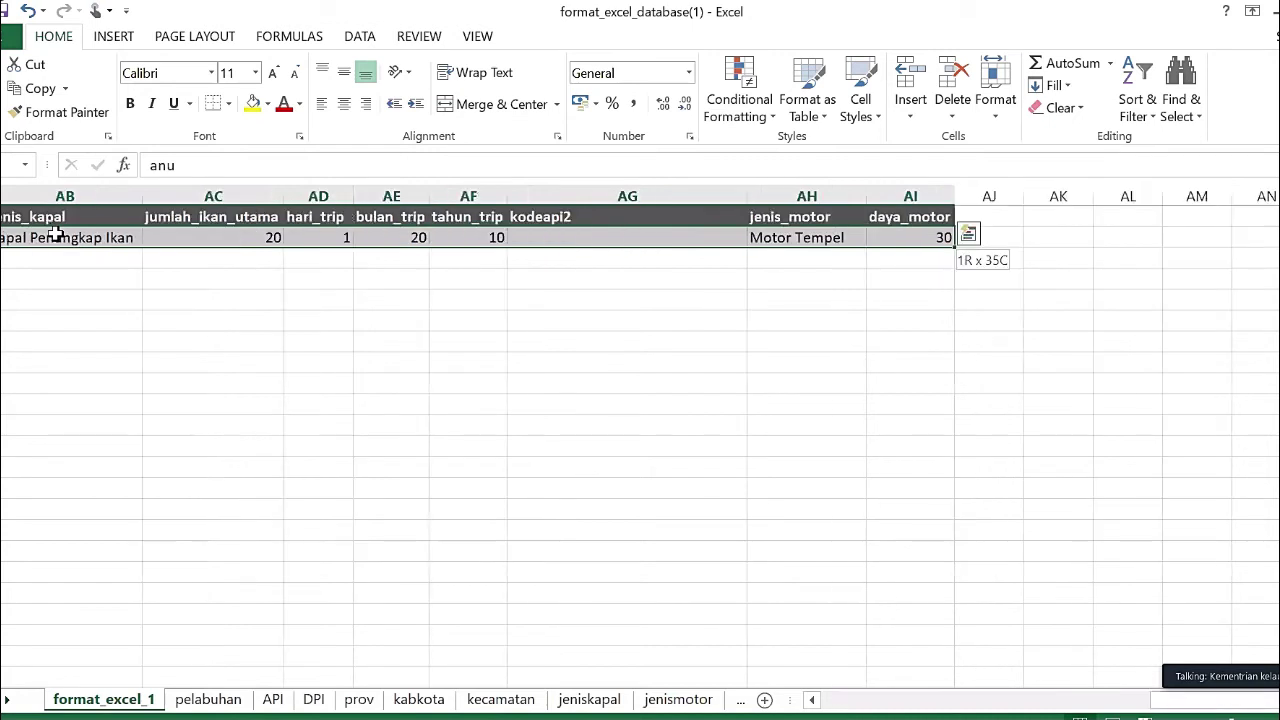
key("shift+Down")
key("shift+Down")
key("shift+Down")
key("shift+Down")
key("shift+Down")
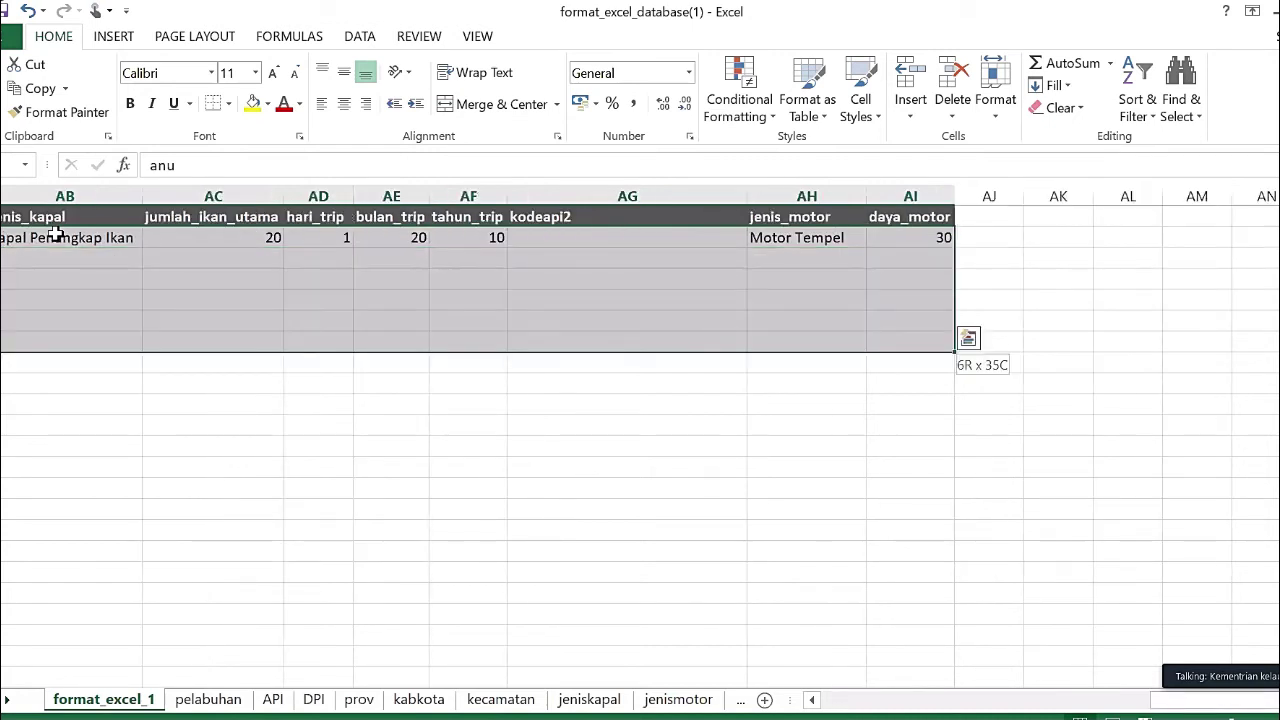
key("shift+Up")
key("shift+Up")
key("shift+Up")
key("shift+Up")
key("shift+Up")
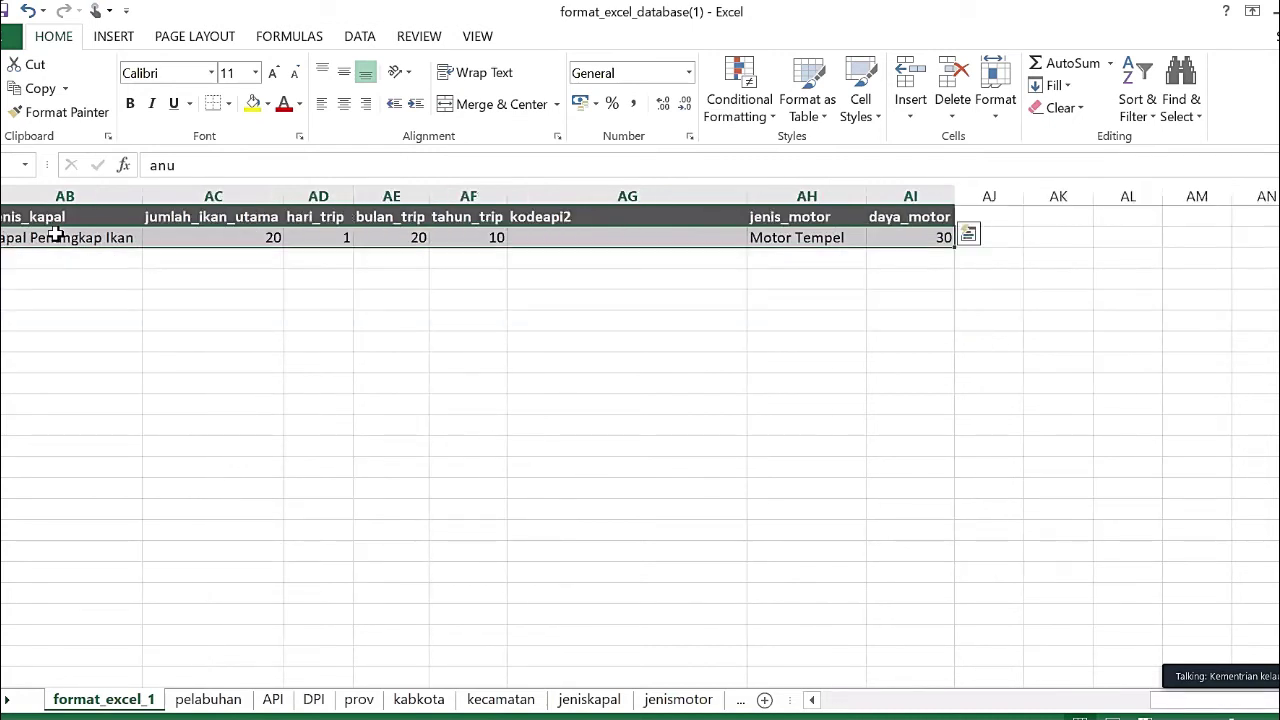
left_click(46, 91)
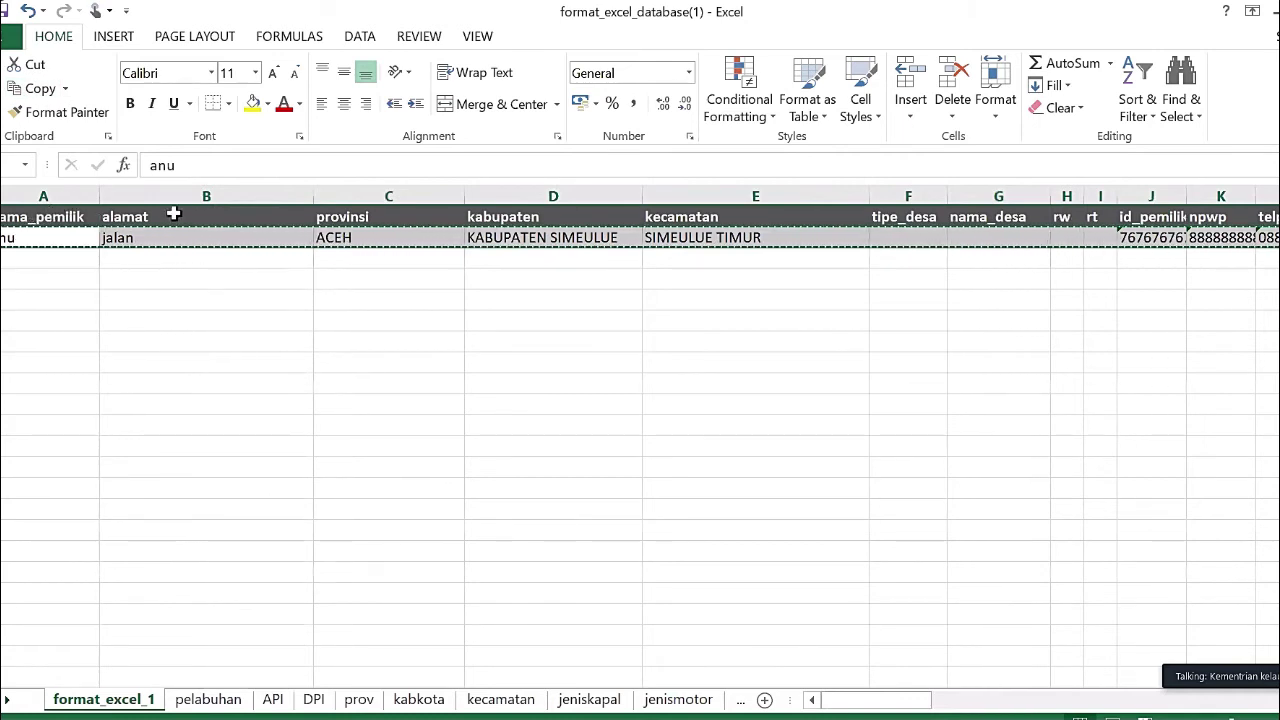
left_click(10, 36)
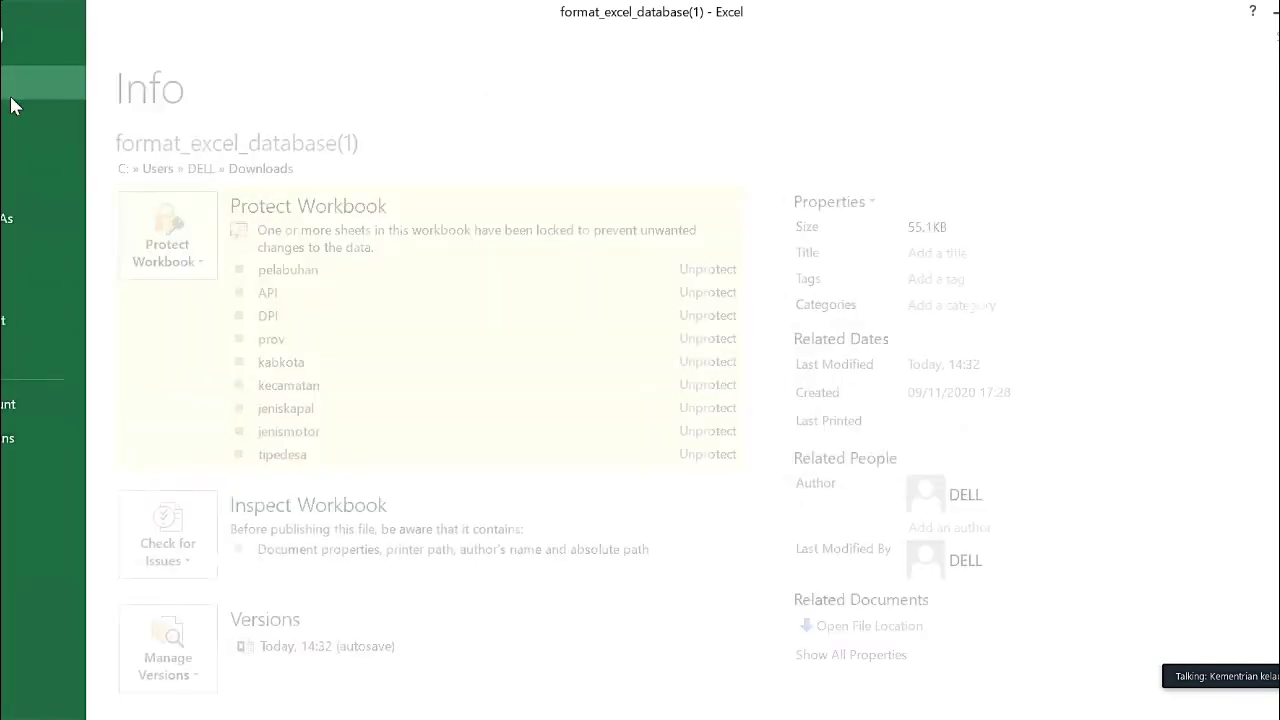
left_click(14, 120)
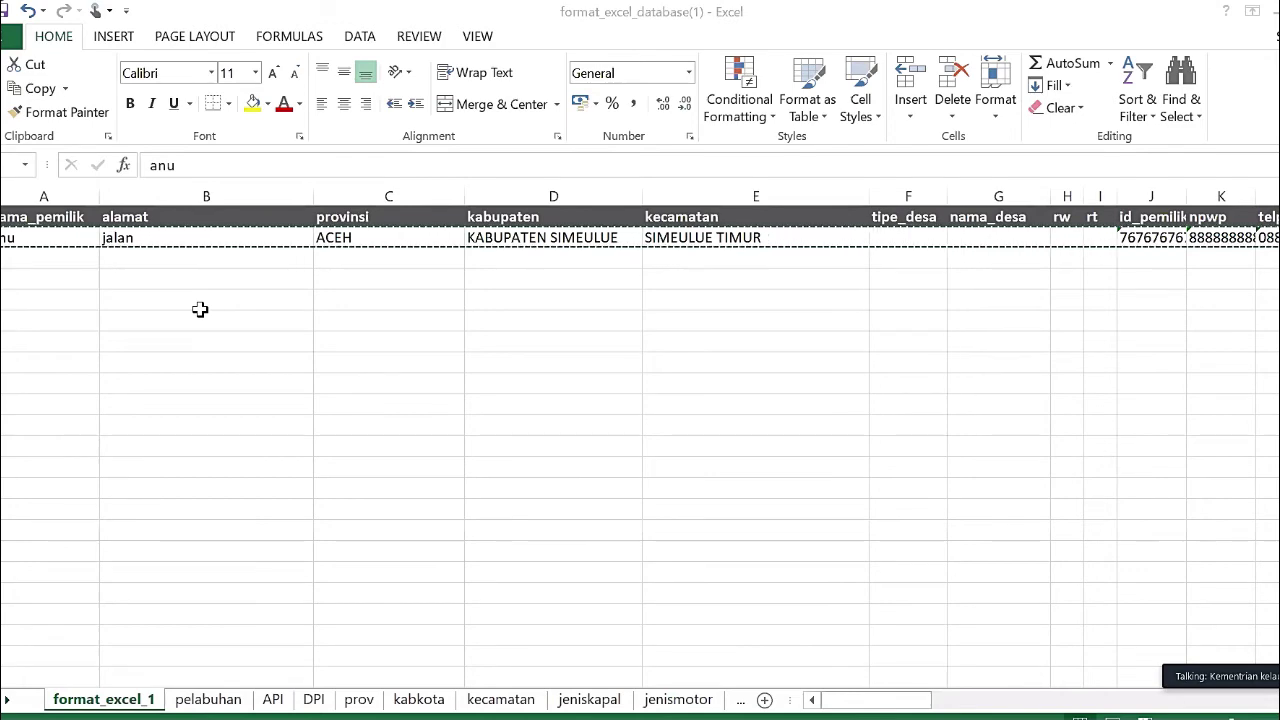
- Save the workbook as formulir_simeulue in CSV (MS-DOS) format, confirming the format warning
key("F12")
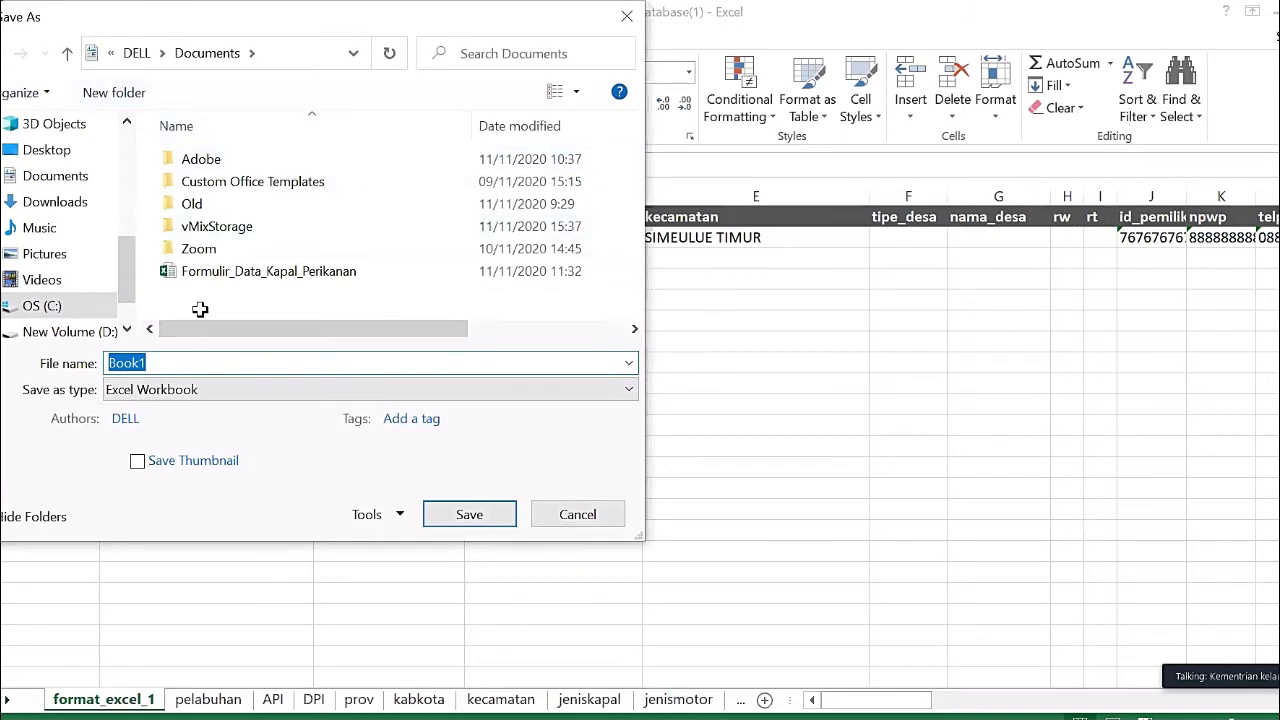
type("formul")
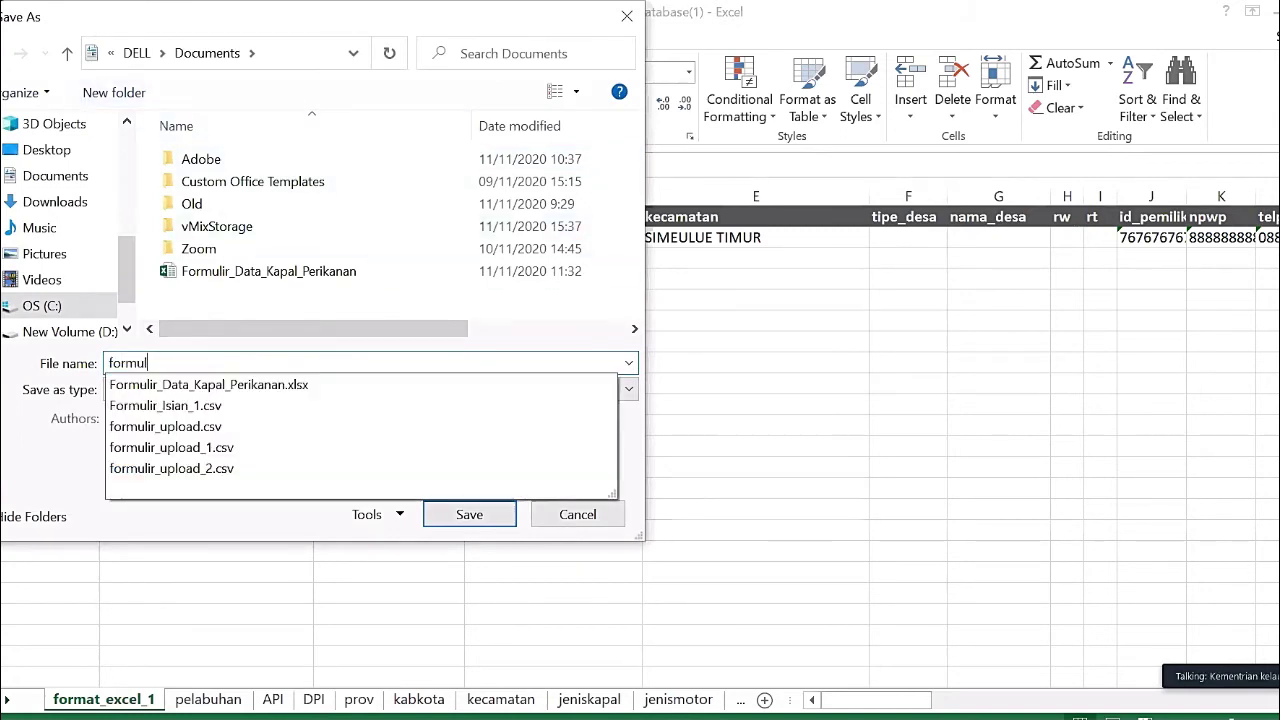
type("ir_sime")
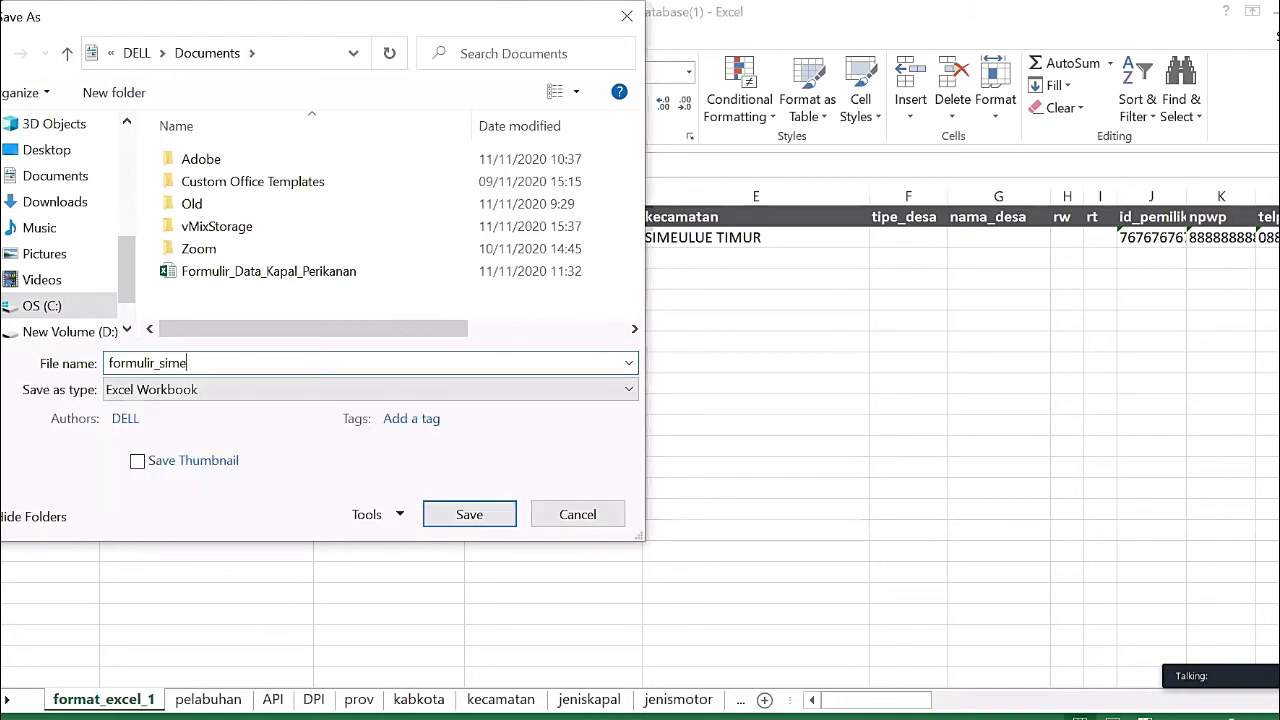
type("ulue")
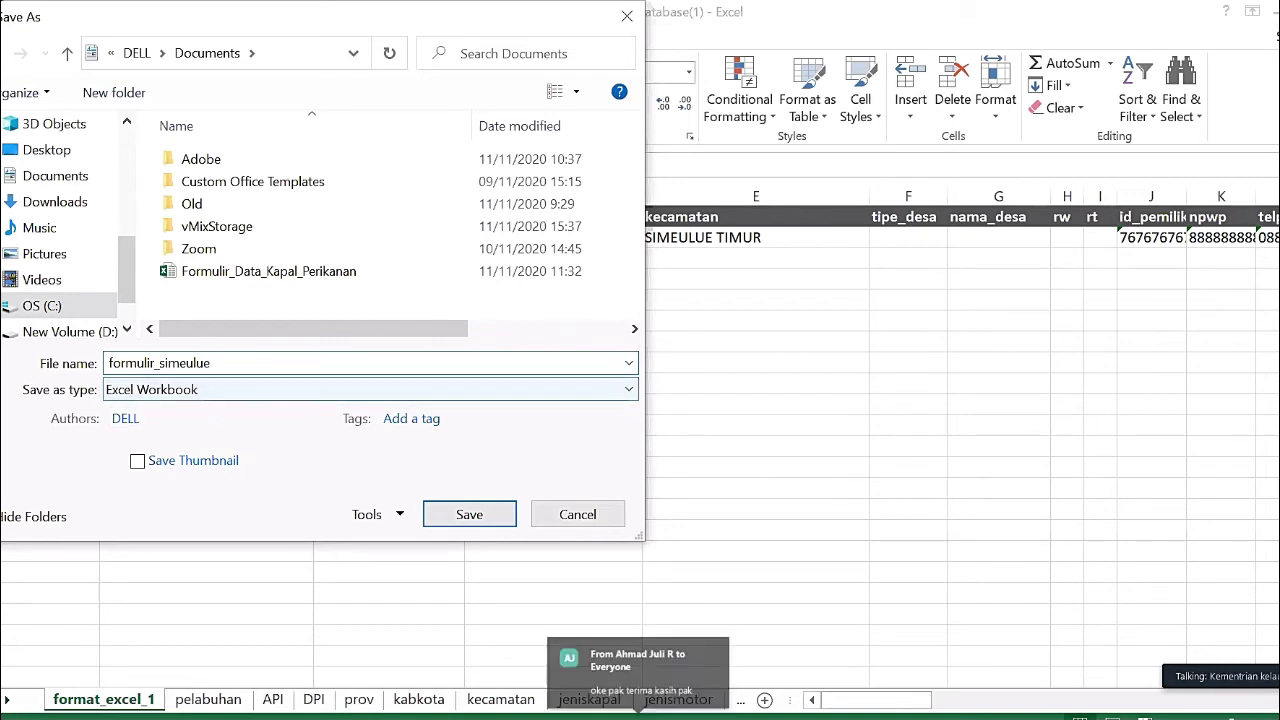
left_click(370, 389)
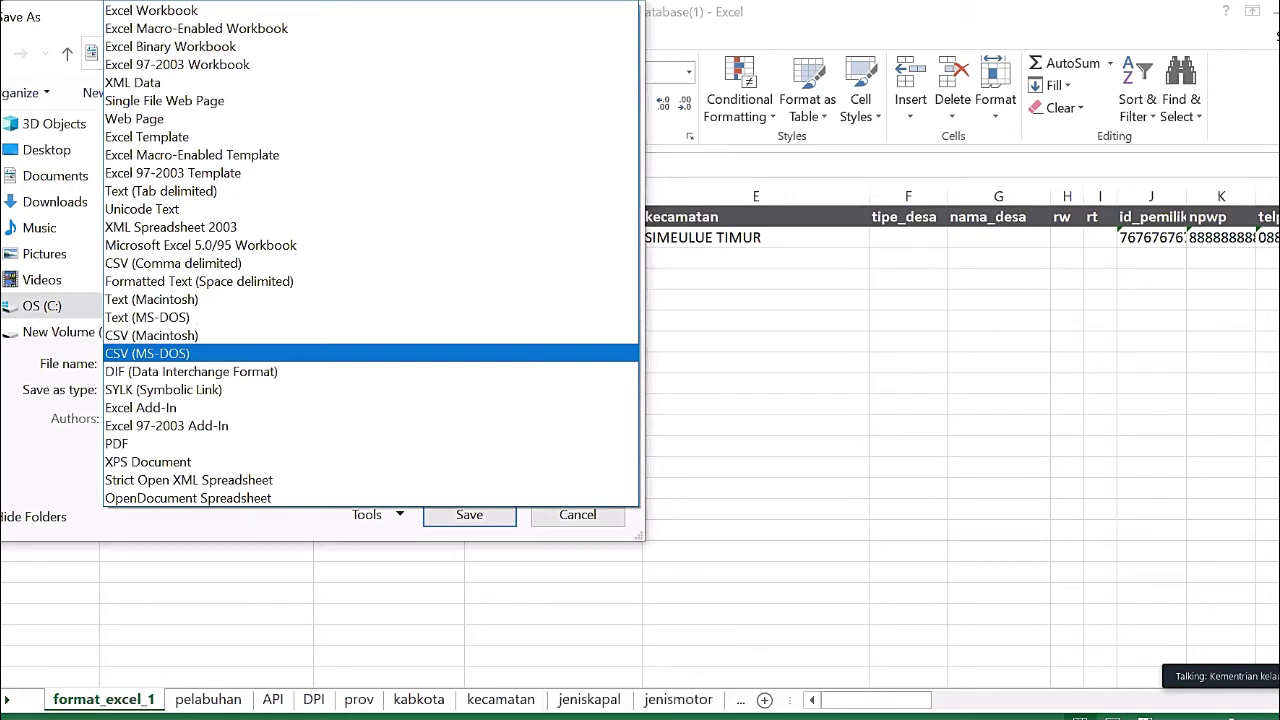
key("Return")
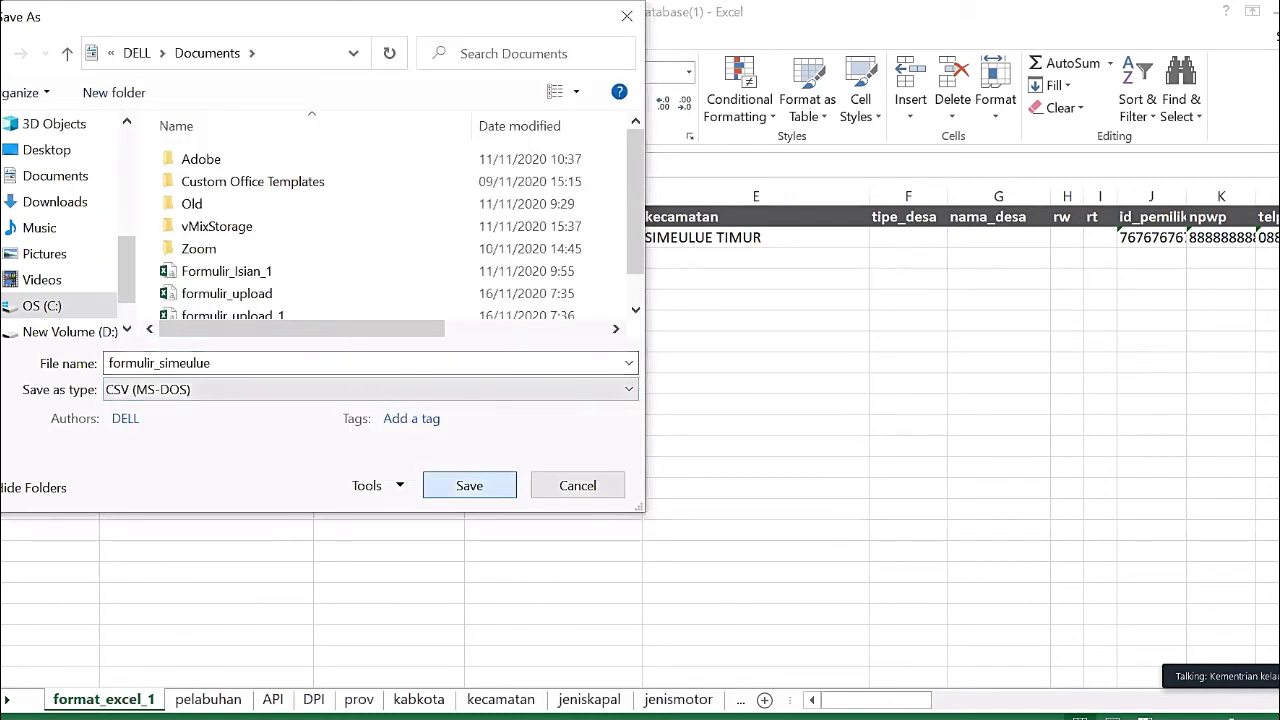
left_click(469, 485)
left_click(489, 487)
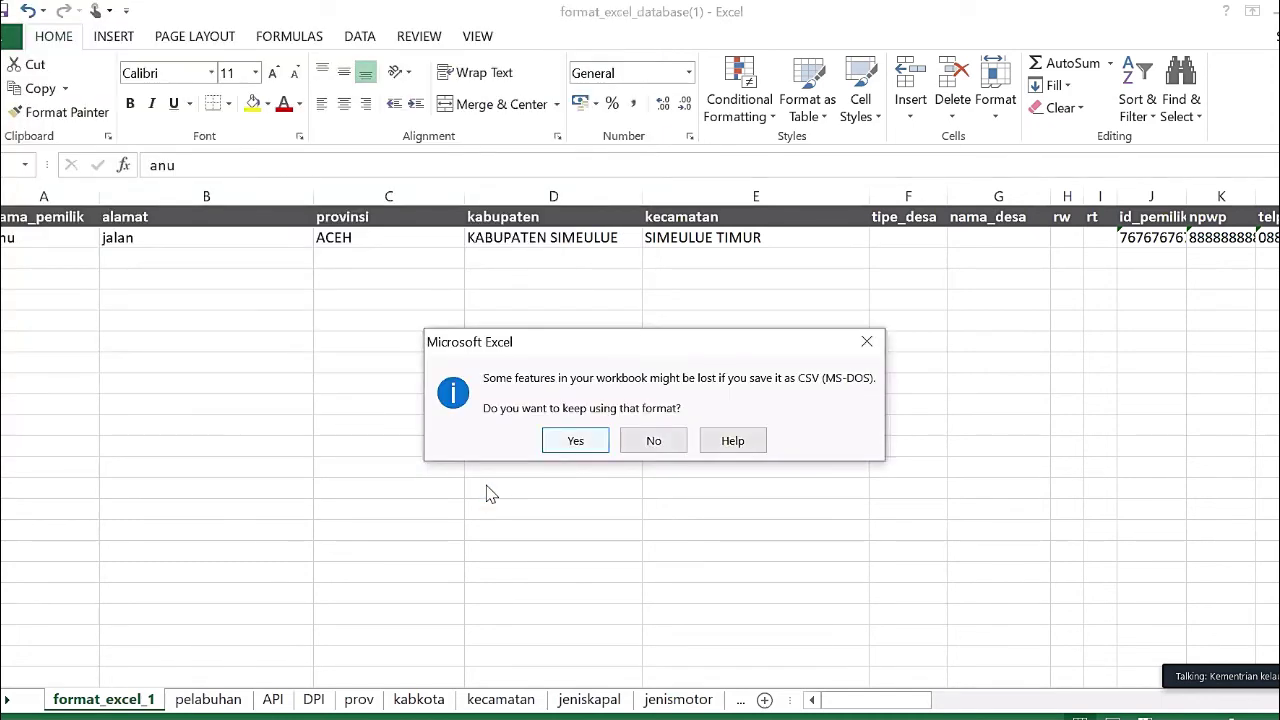
key("Return")
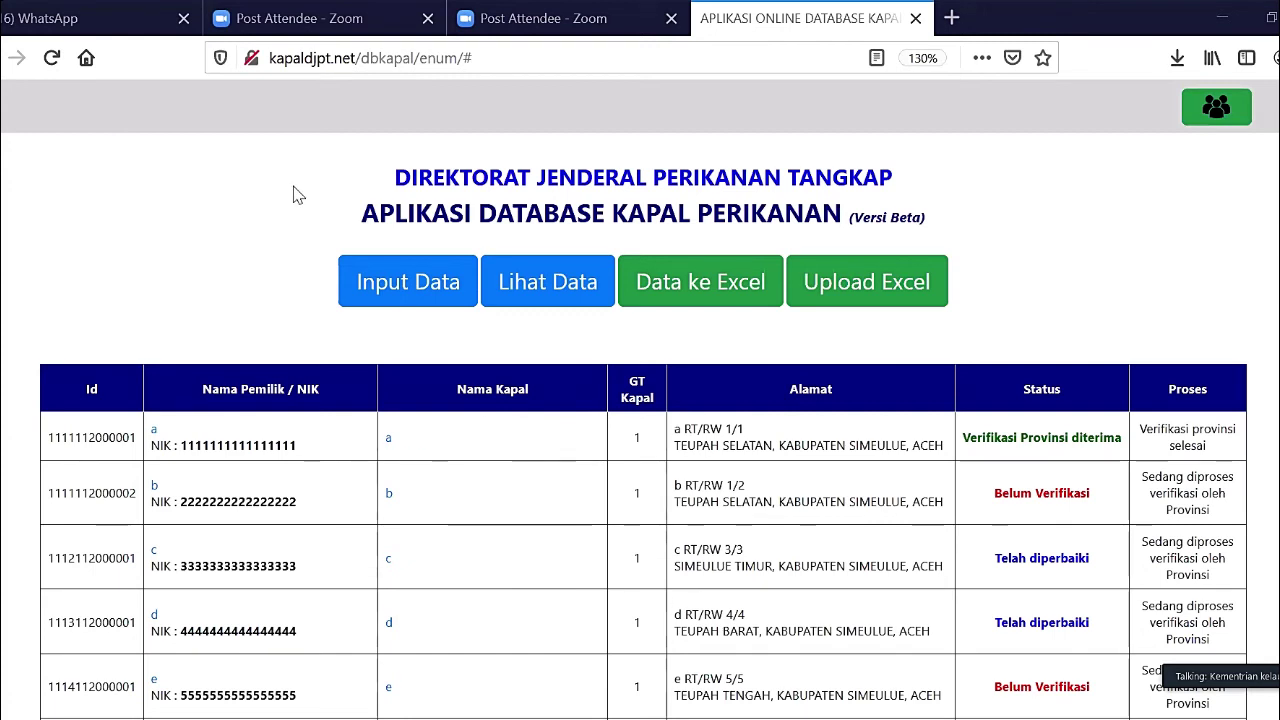
- Reload the vessel data list and open the Upload Excel form
left_click(55, 66)
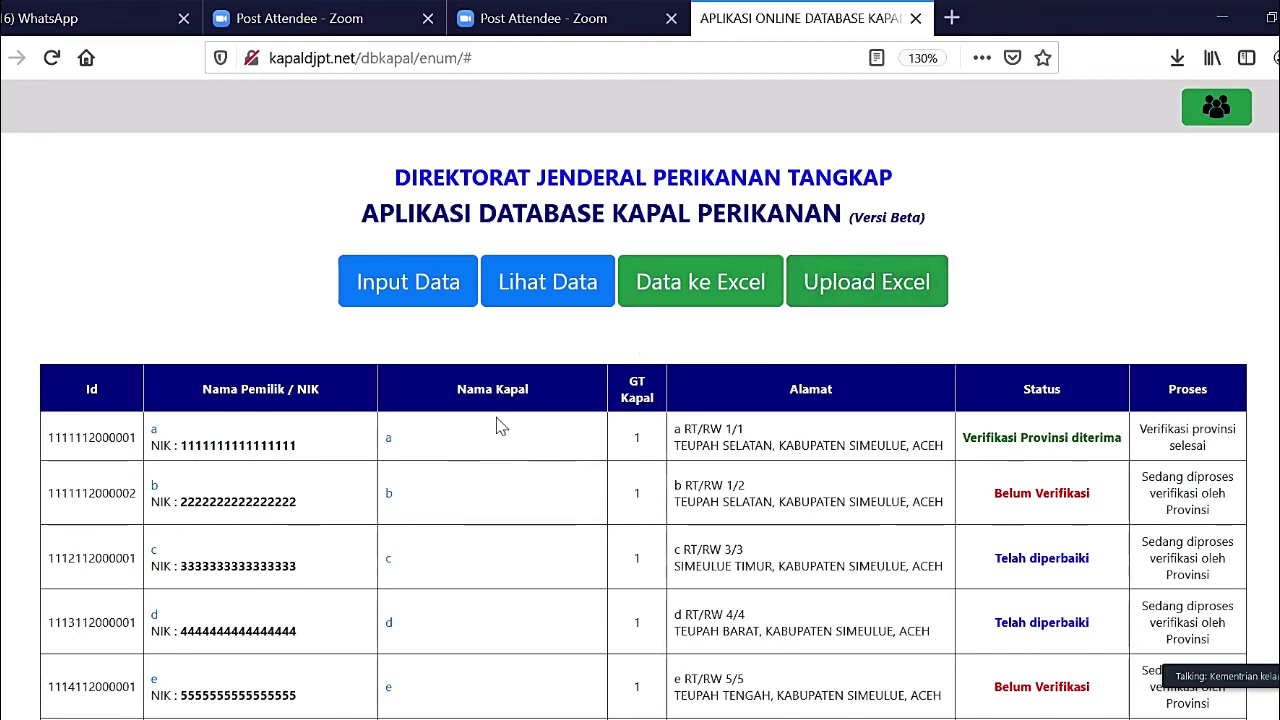
left_click(816, 286)
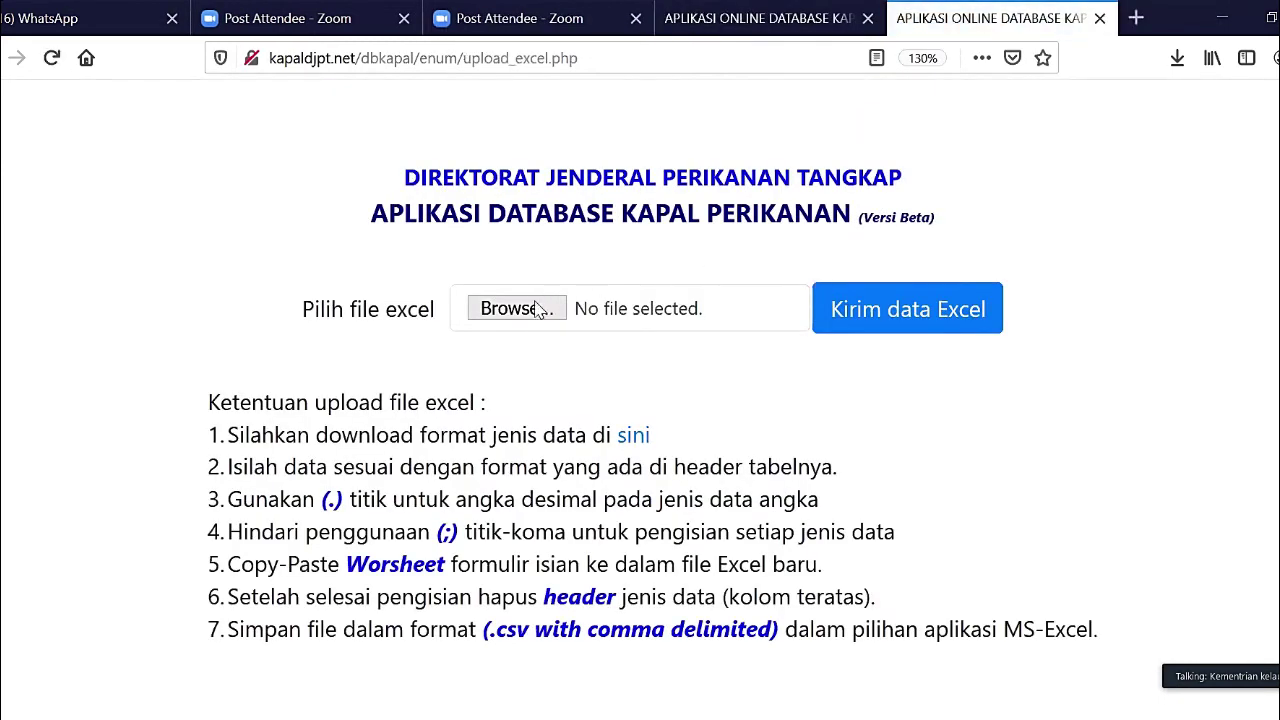
- Attach formulir_simeulue from Documents and submit it with Kirim data Excel
left_click(515, 310)
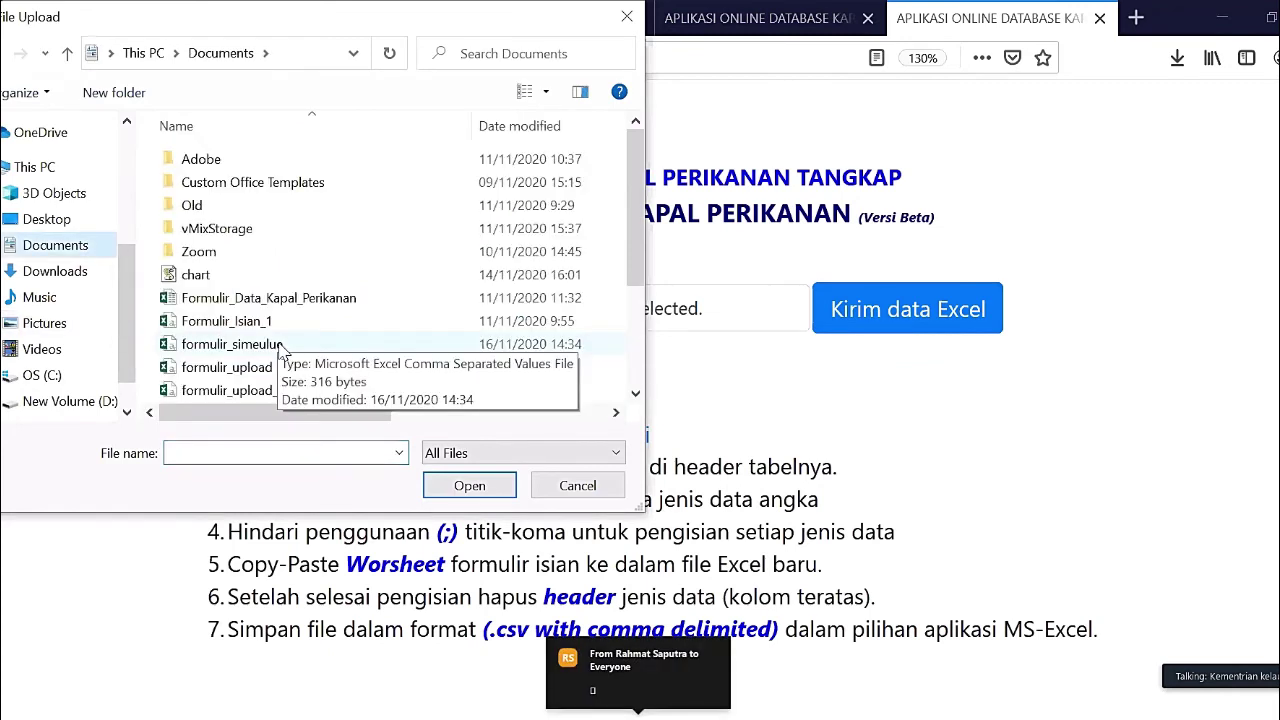
left_click(285, 345)
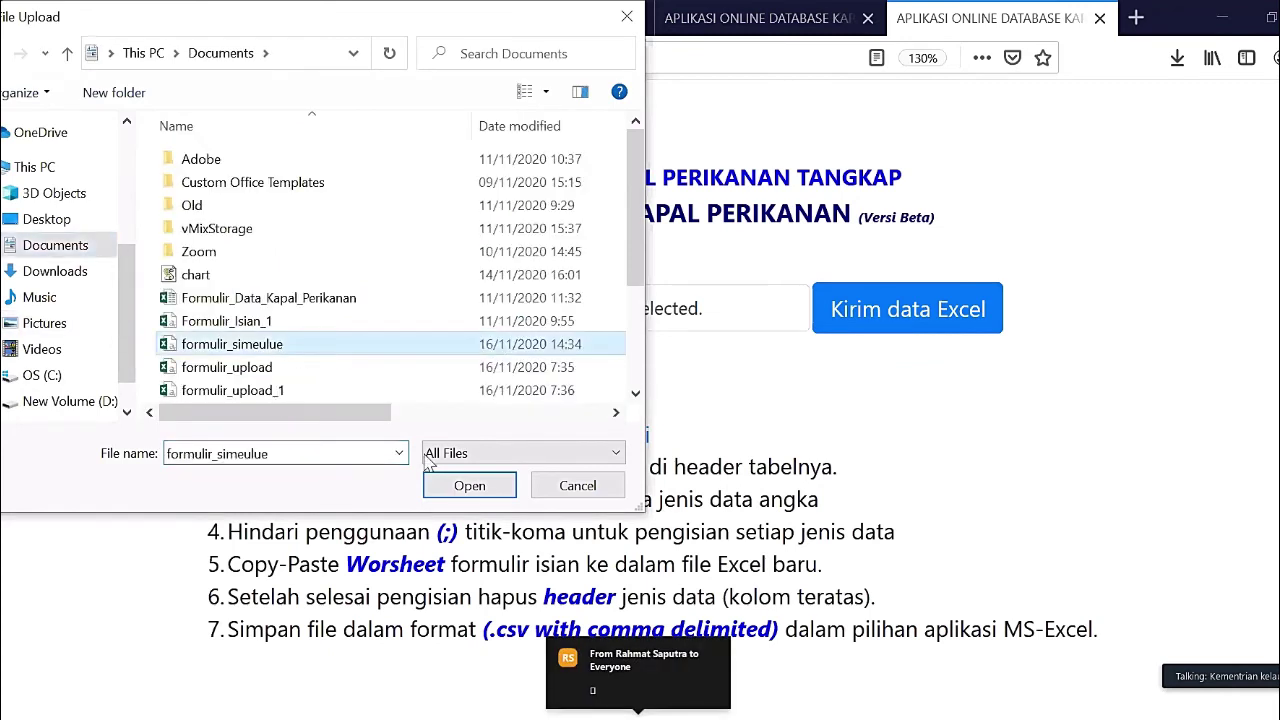
left_click(469, 485)
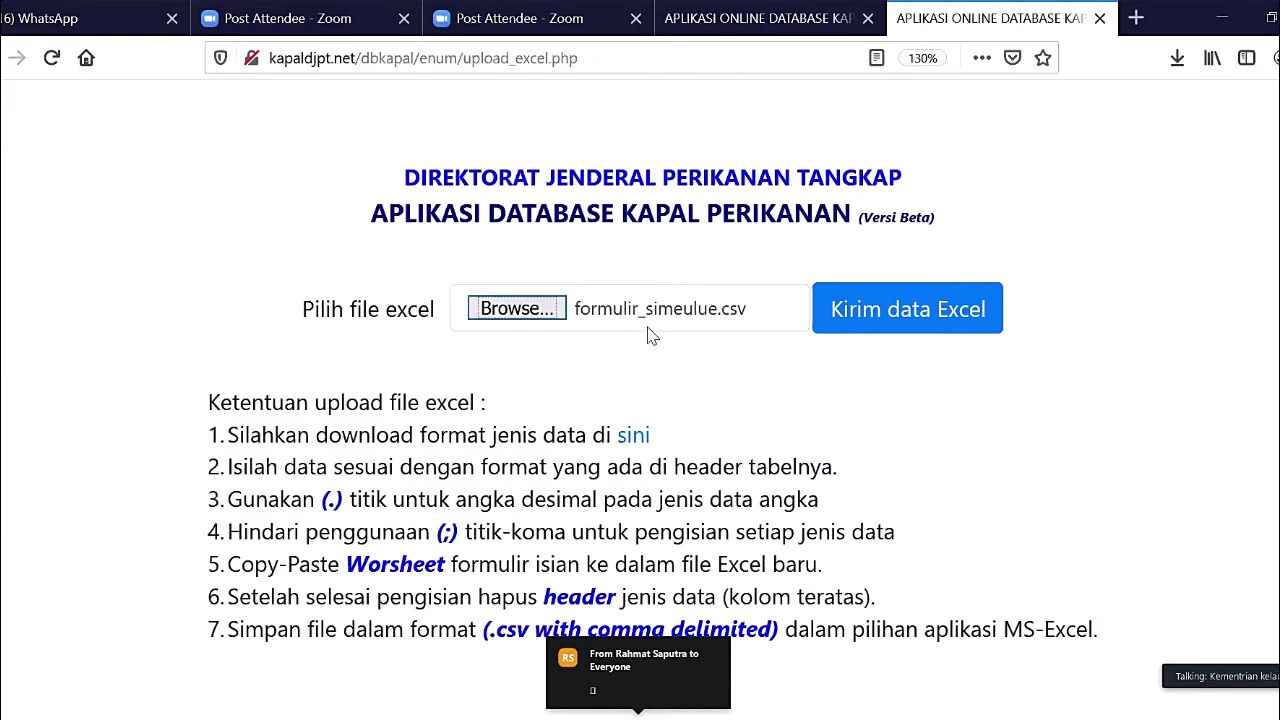
left_click(866, 320)
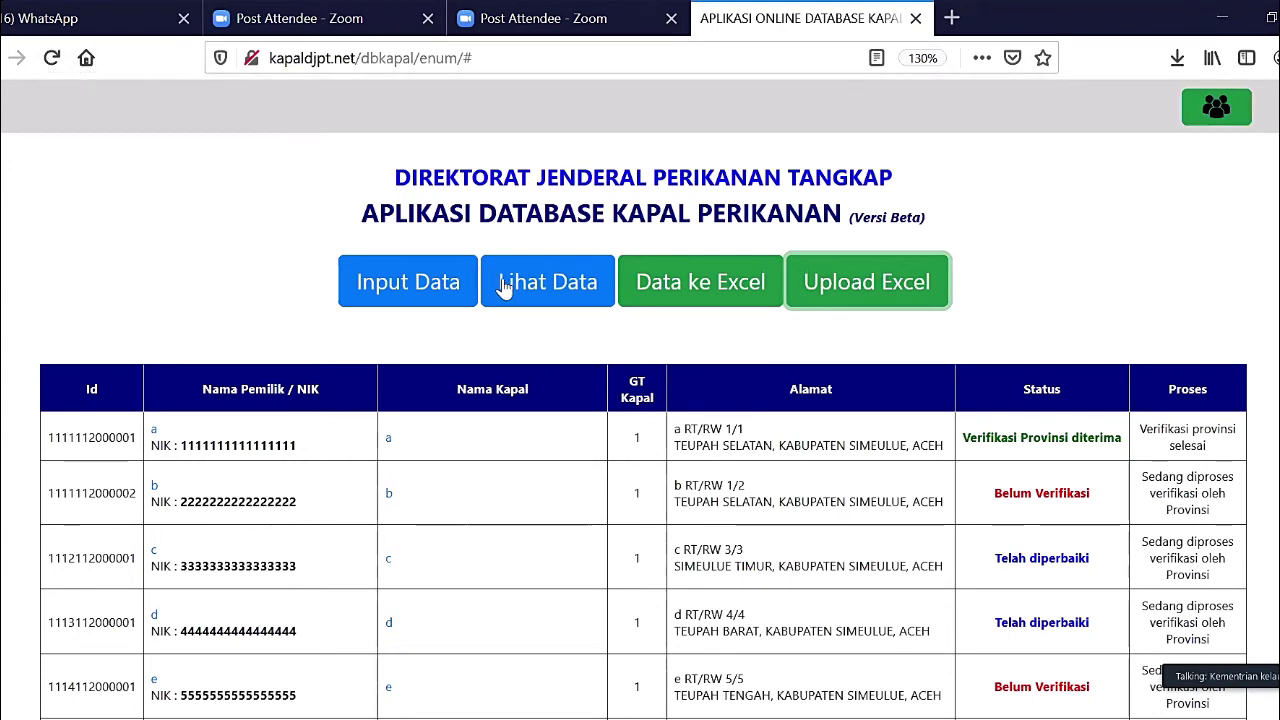
- Reload the list to check the newly uploaded vessel row, then return to Upload Excel
left_click(52, 60)
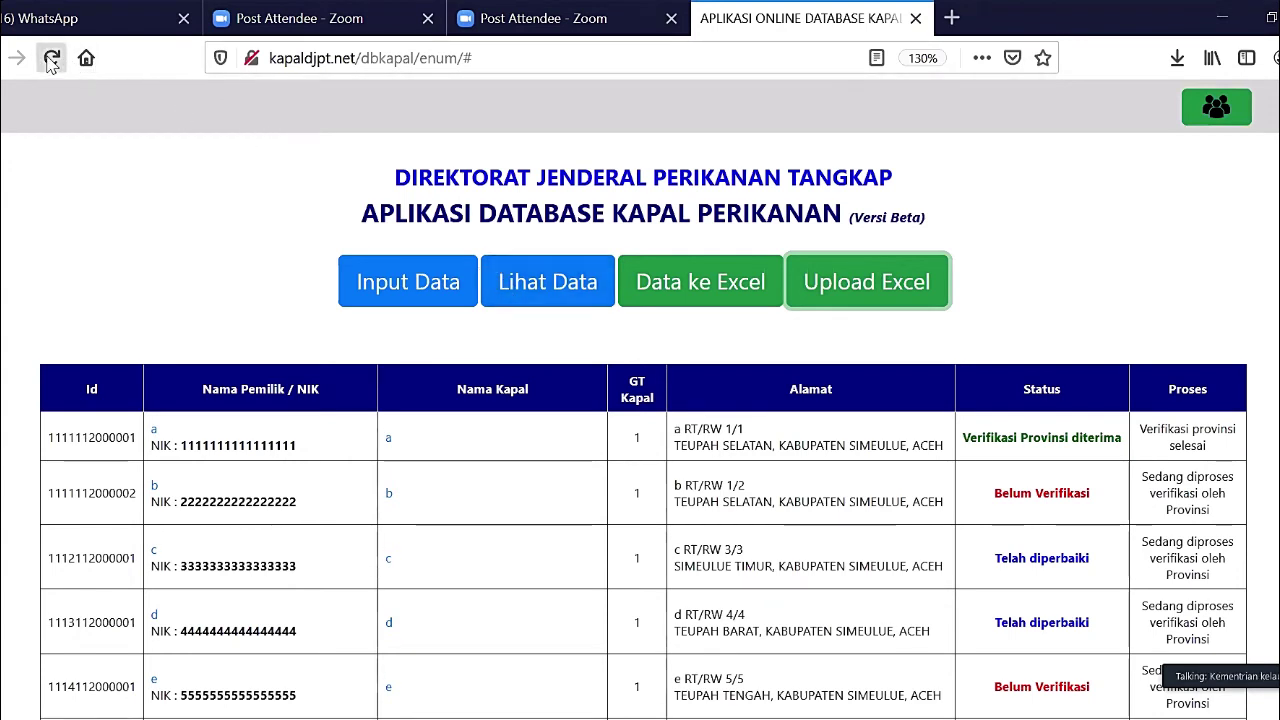
scroll(240, 405, "down", 2)
scroll(240, 405, "down", 1)
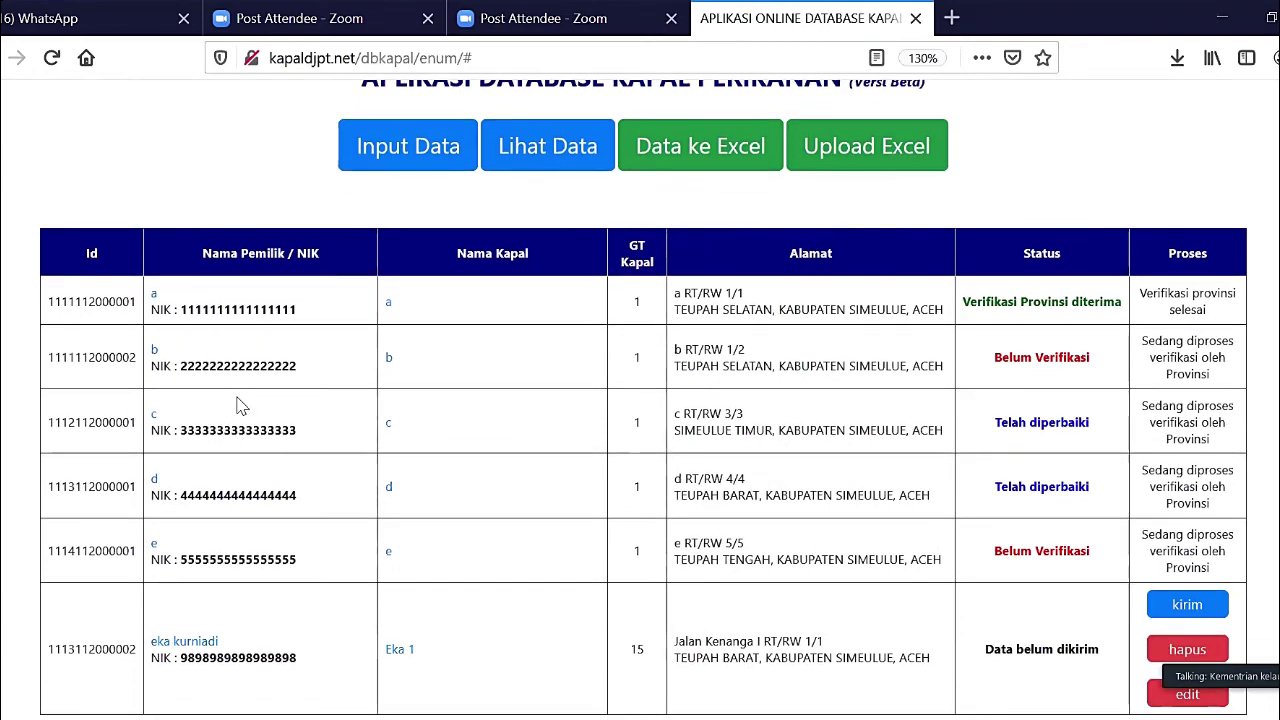
scroll(240, 405, "up", 2)
scroll(240, 405, "down", 2)
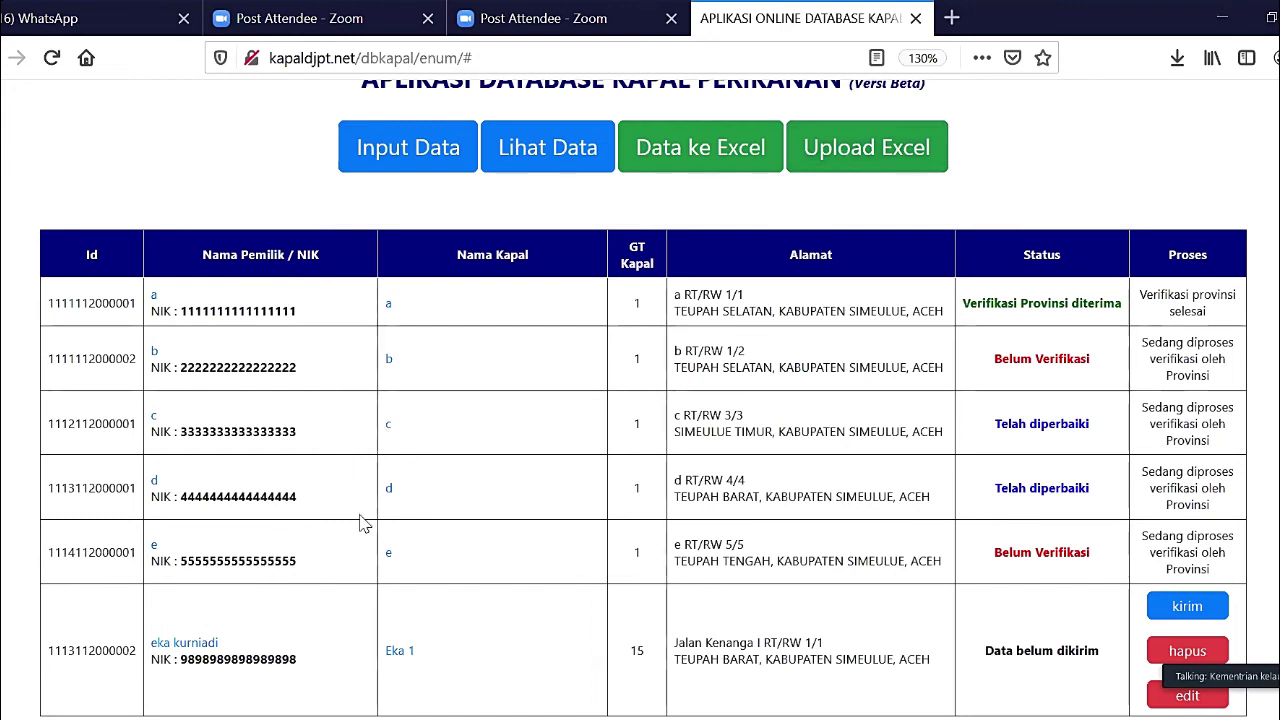
left_click(866, 163)
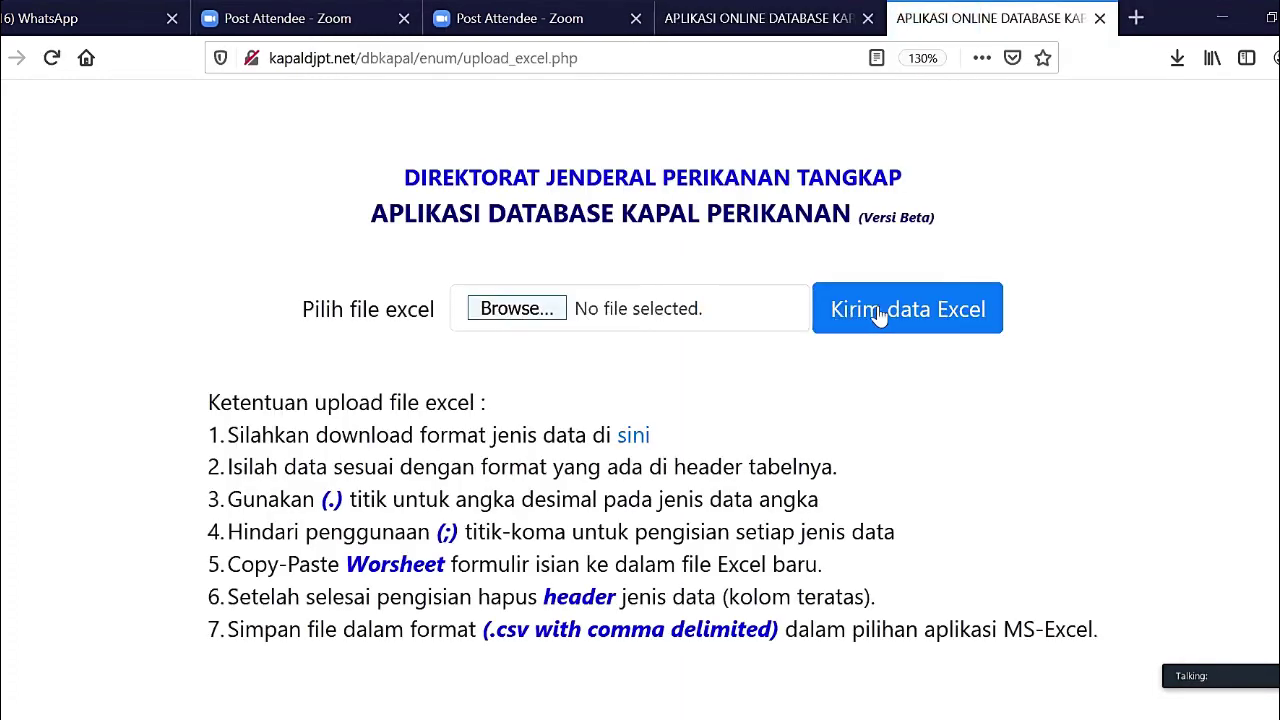
- Submit formulir_upload.csv and scroll through the new rows marked Data belum dikirim
left_click(519, 301)
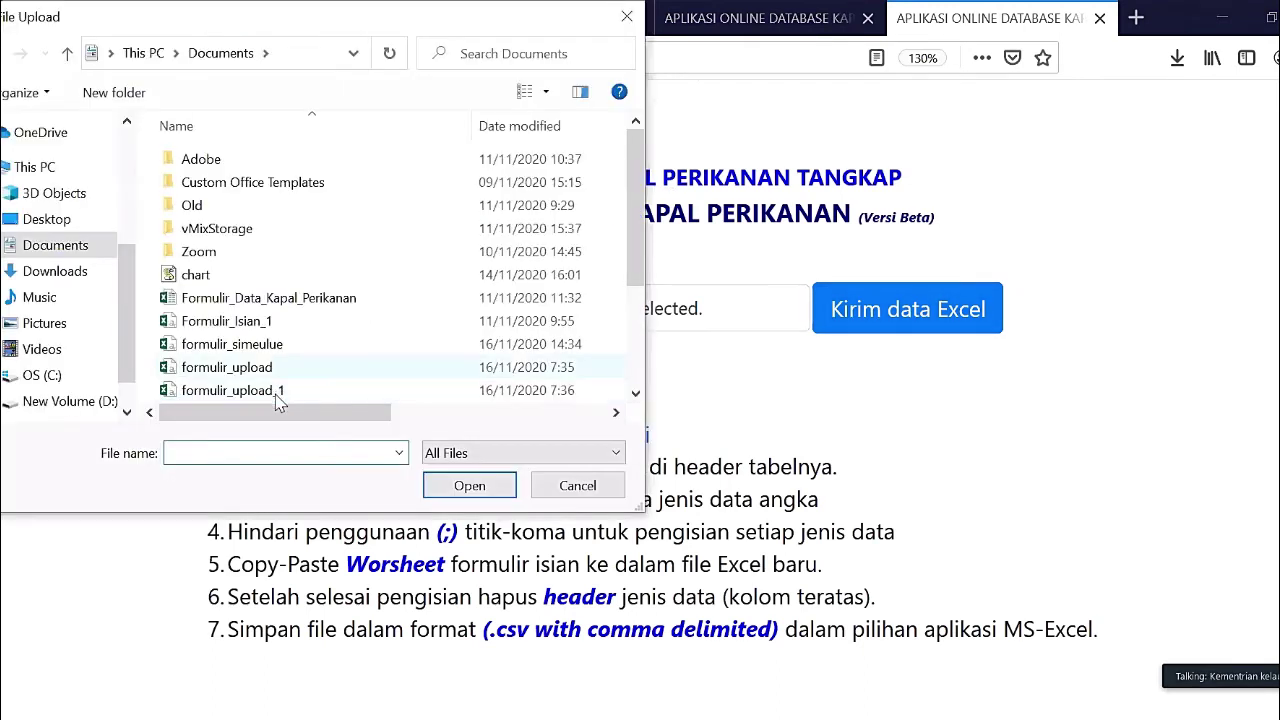
left_click(279, 396)
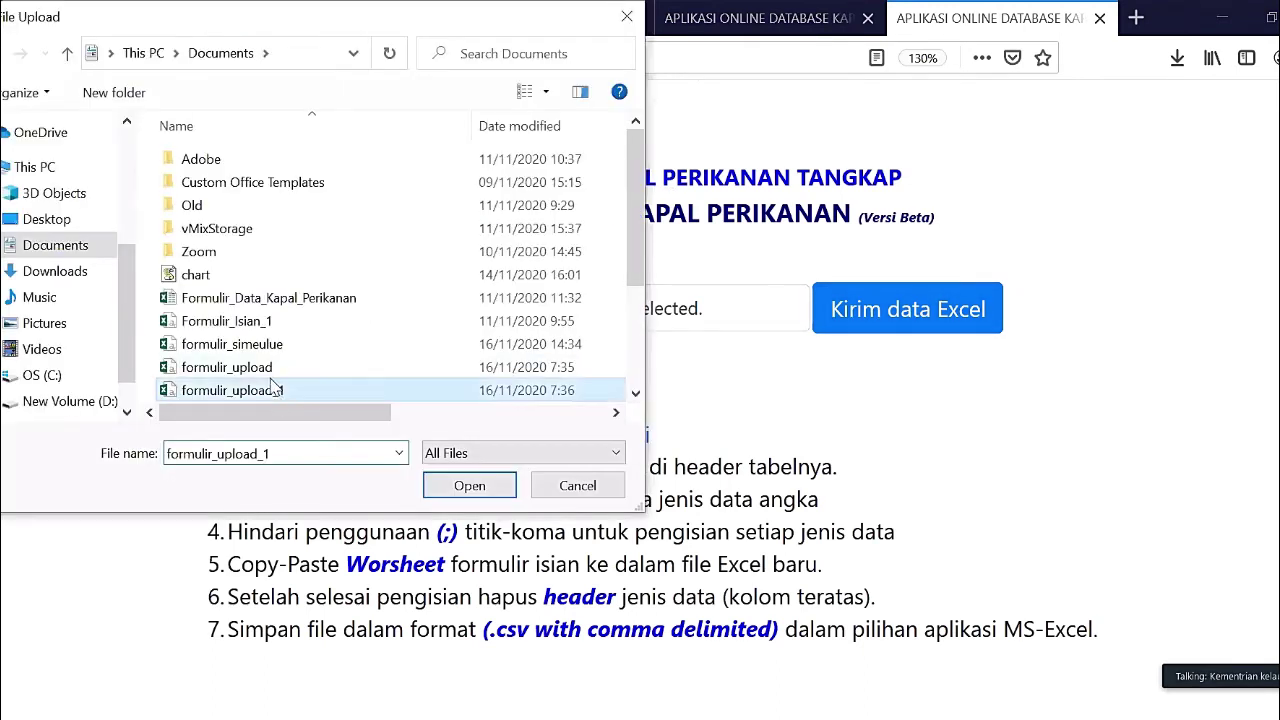
left_click(490, 498)
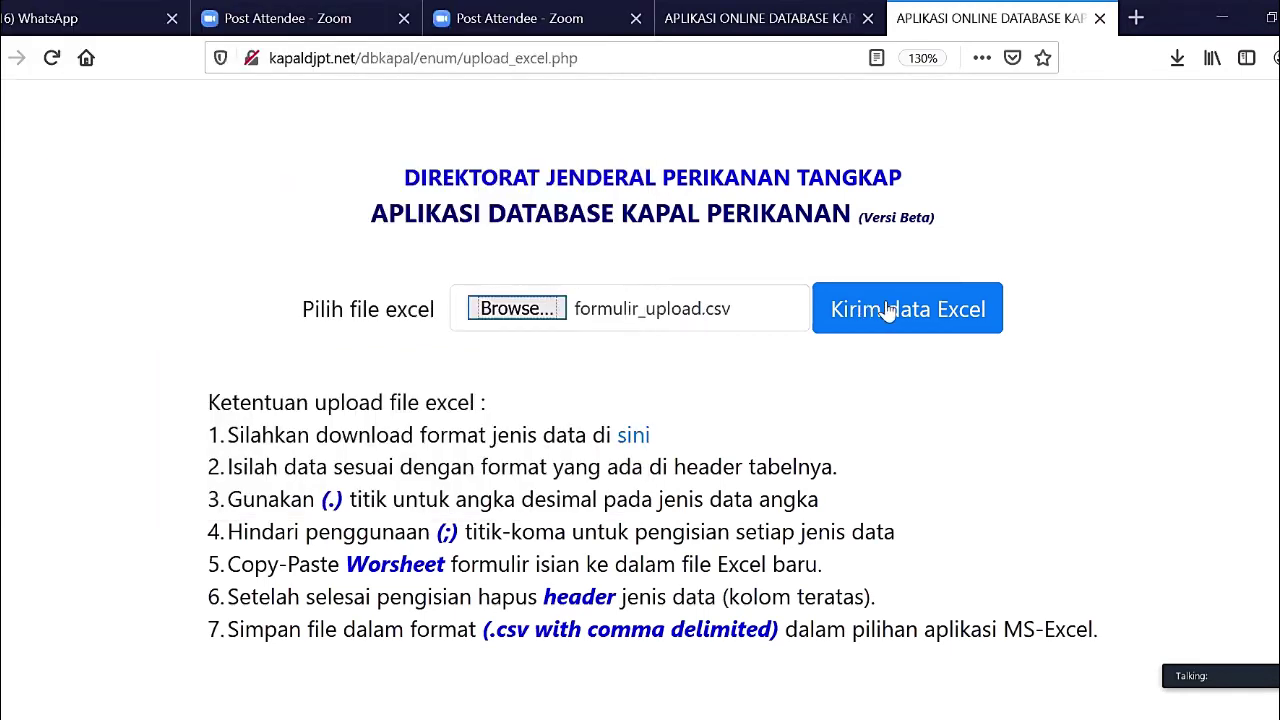
left_click(888, 312)
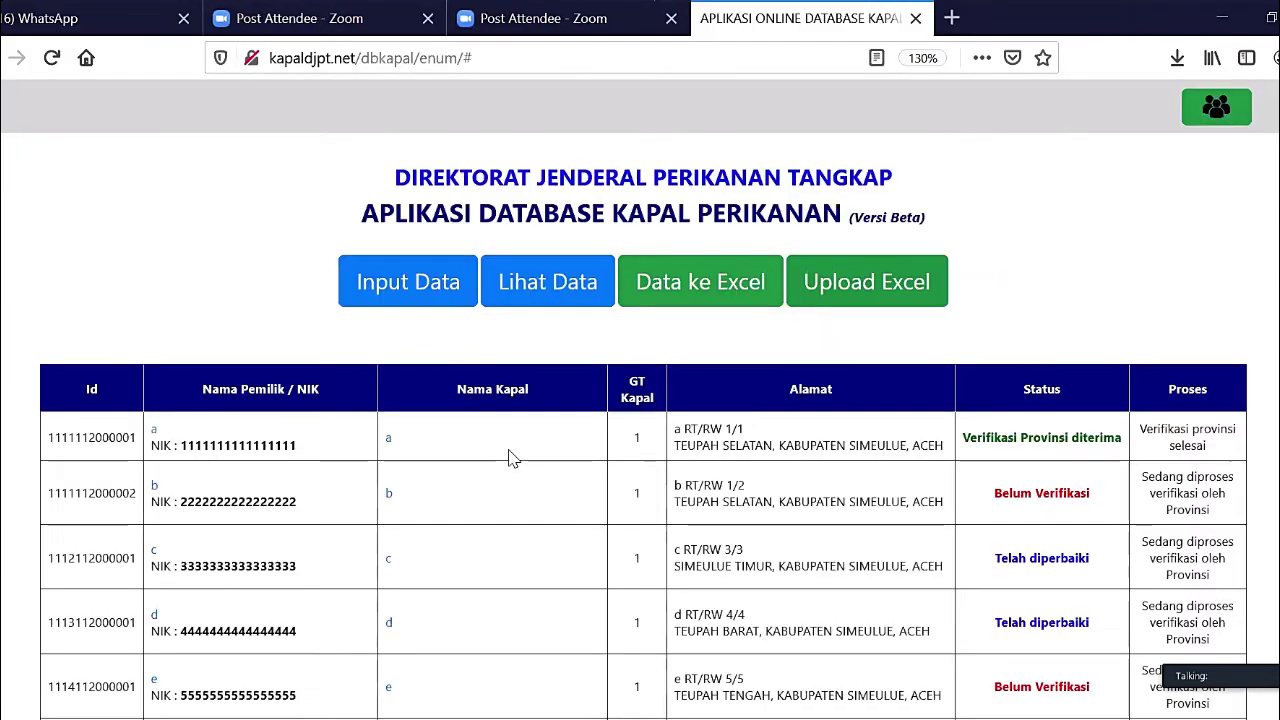
scroll(450, 236, "down", 2)
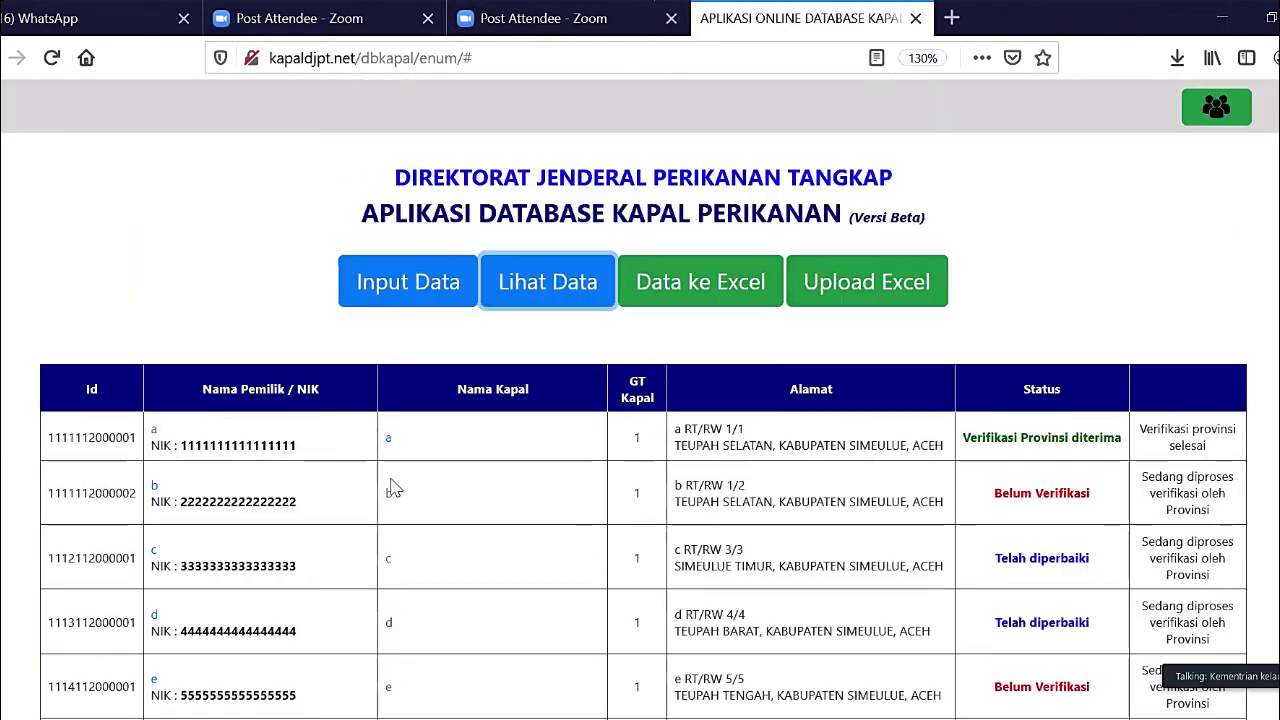
scroll(400, 490, "down", 10)
scroll(640, 400, "up", 4)
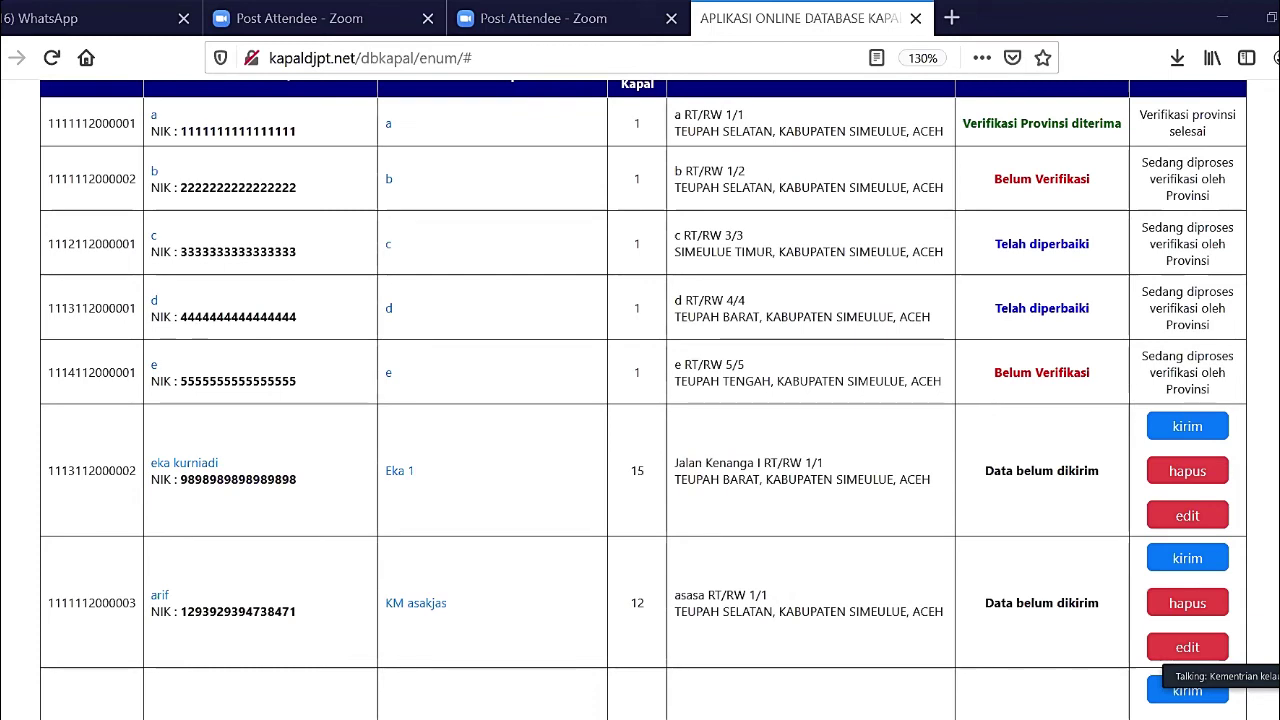
scroll(245, 420, "down", 2)
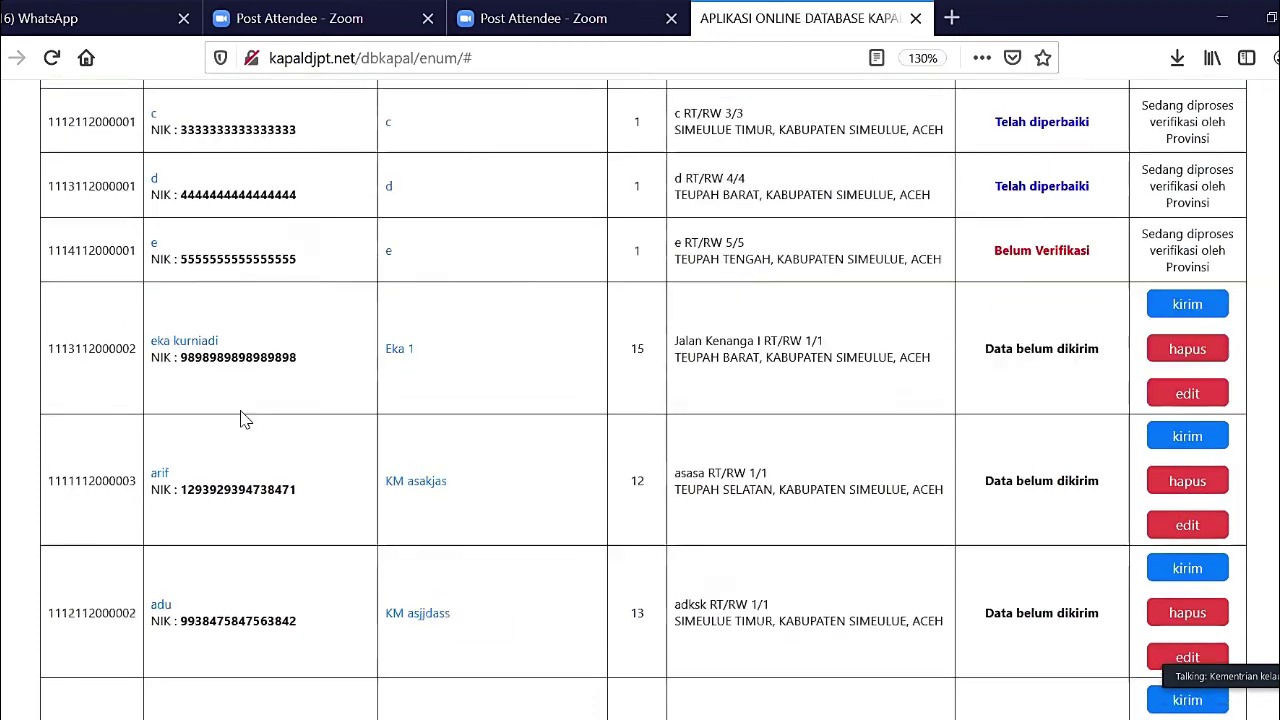
scroll(245, 420, "down", 4)
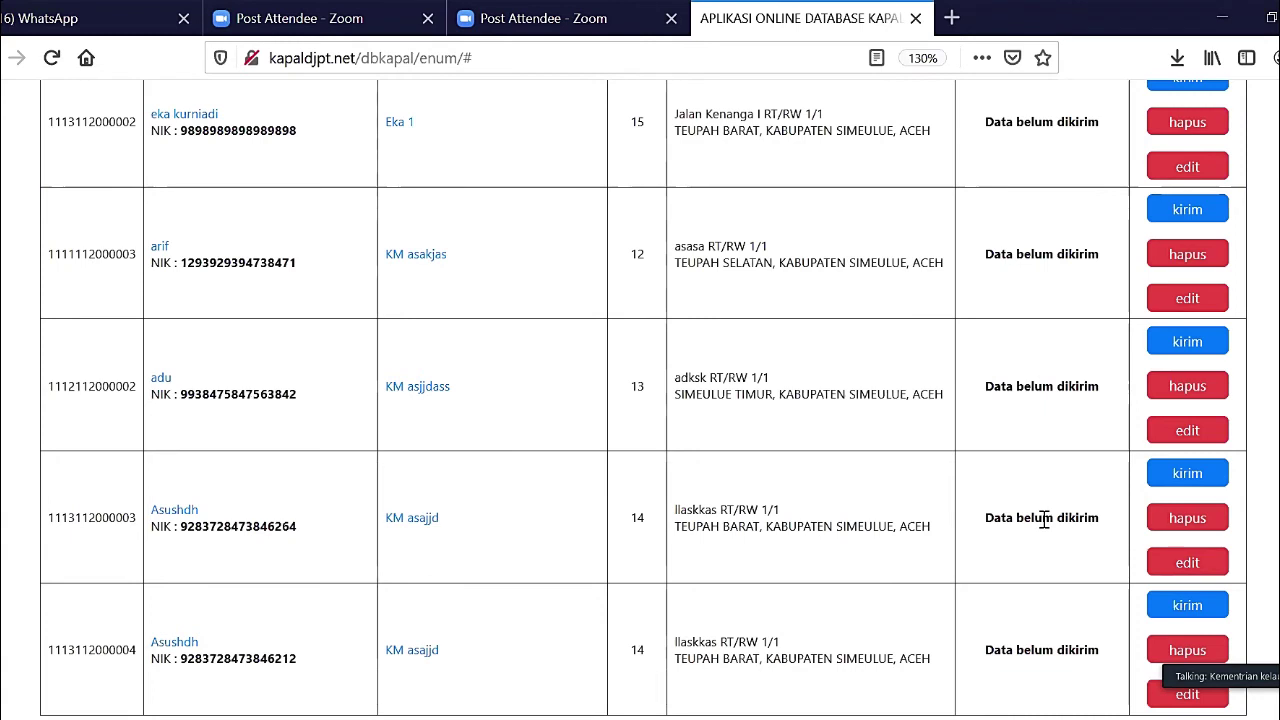
left_click(159, 247)
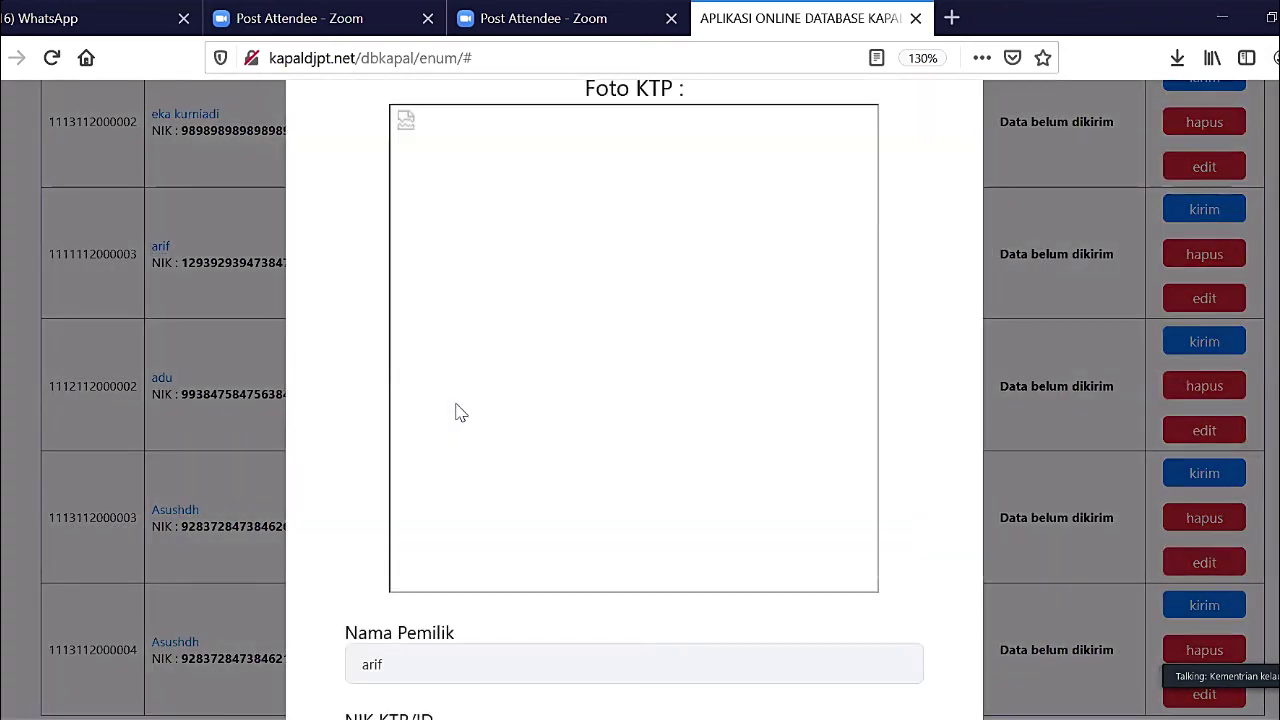
scroll(457, 411, "up", 2)
scroll(457, 411, "down", 6)
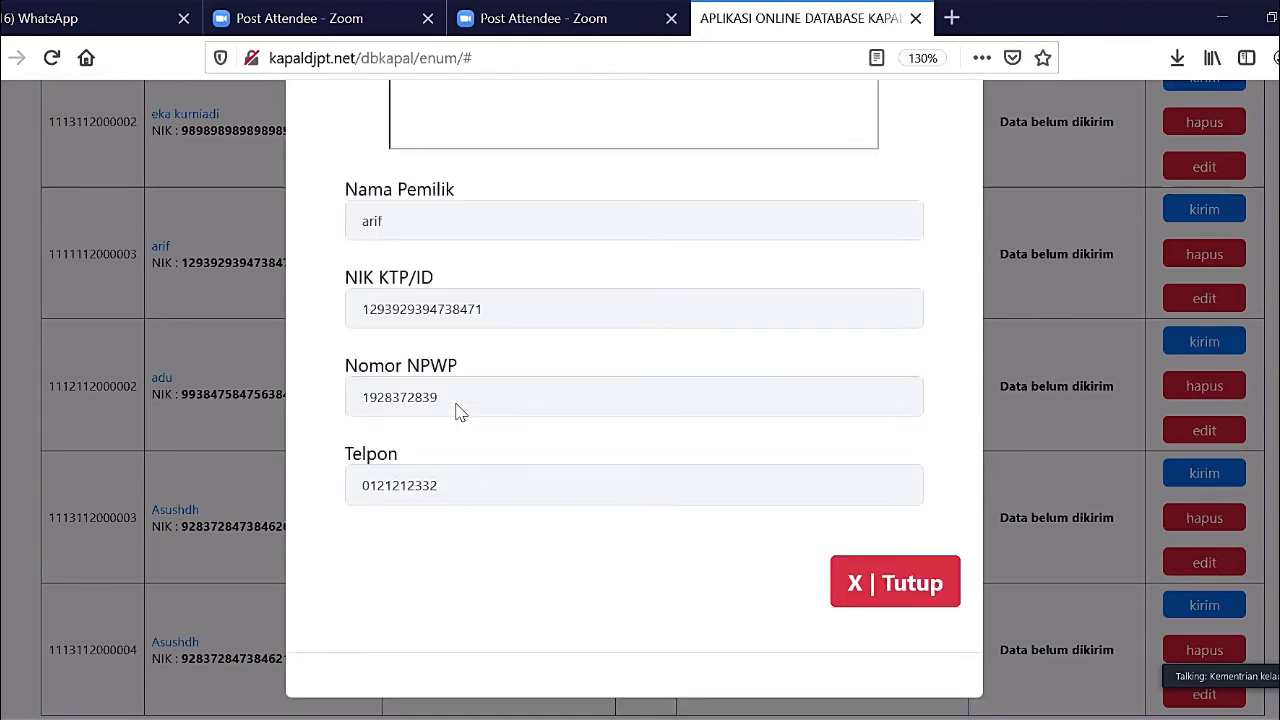
left_click(862, 587)
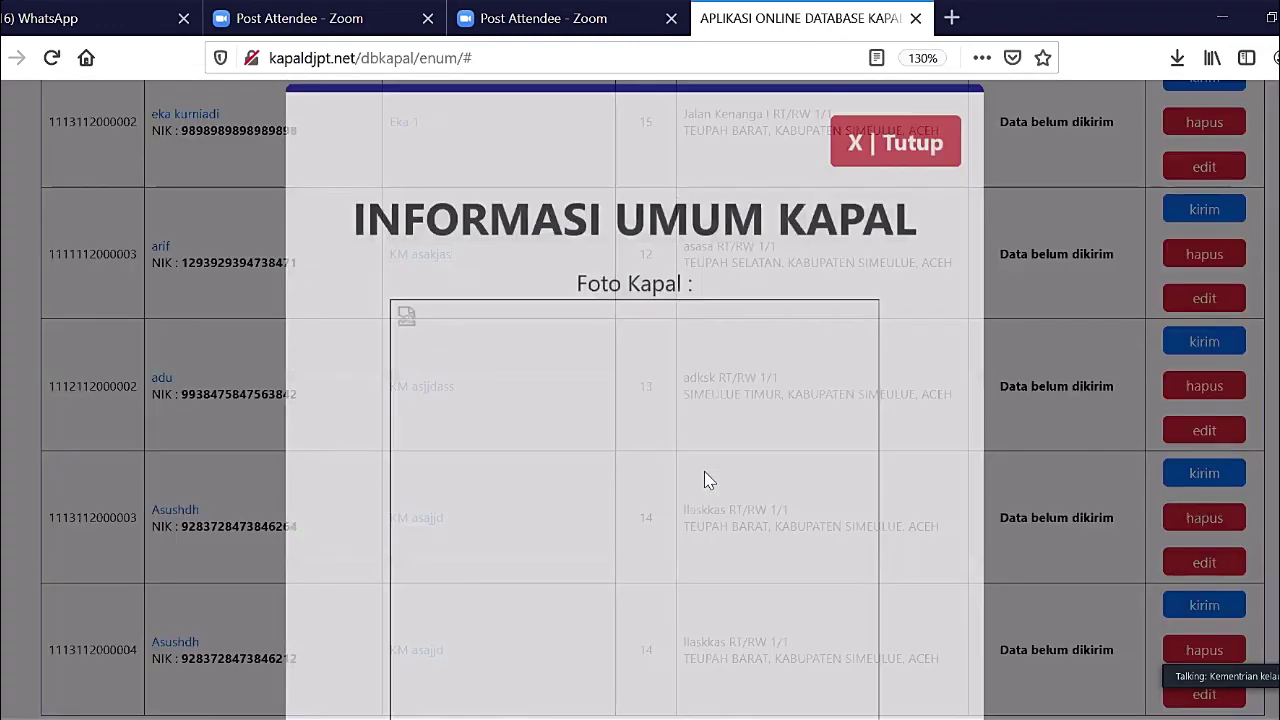
scroll(705, 481, "down", 15)
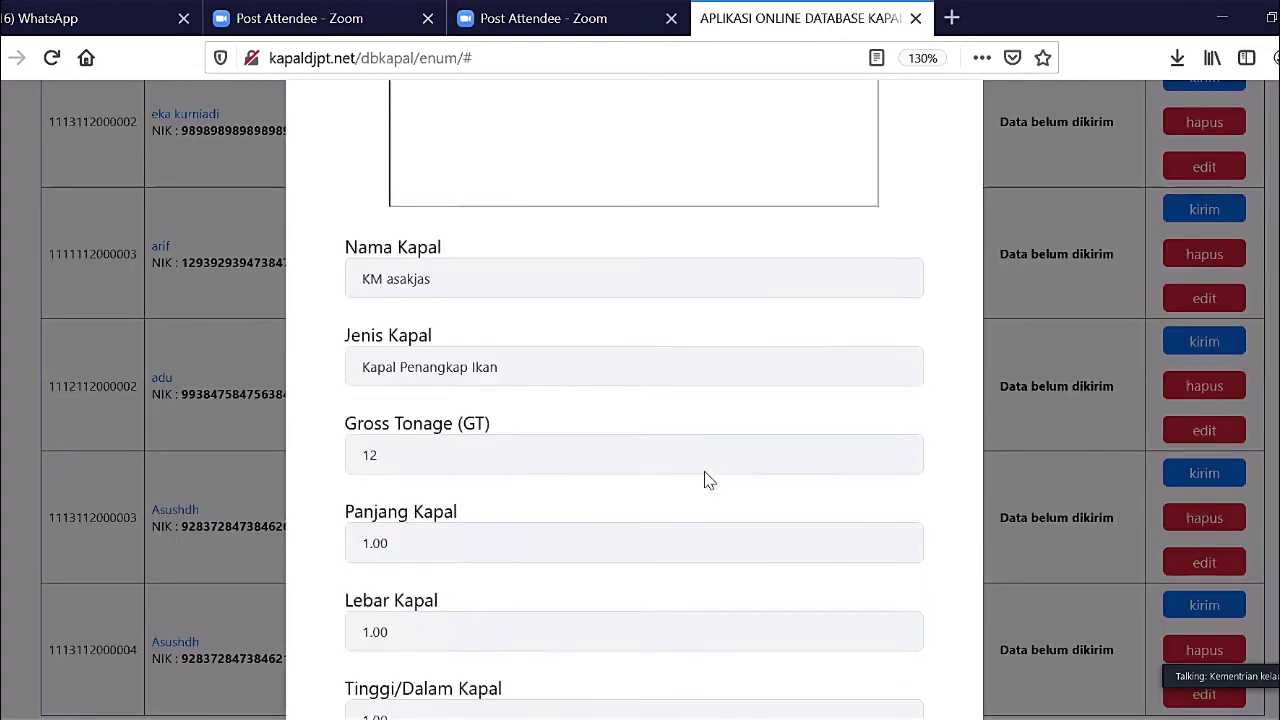
scroll(705, 481, "up", 15)
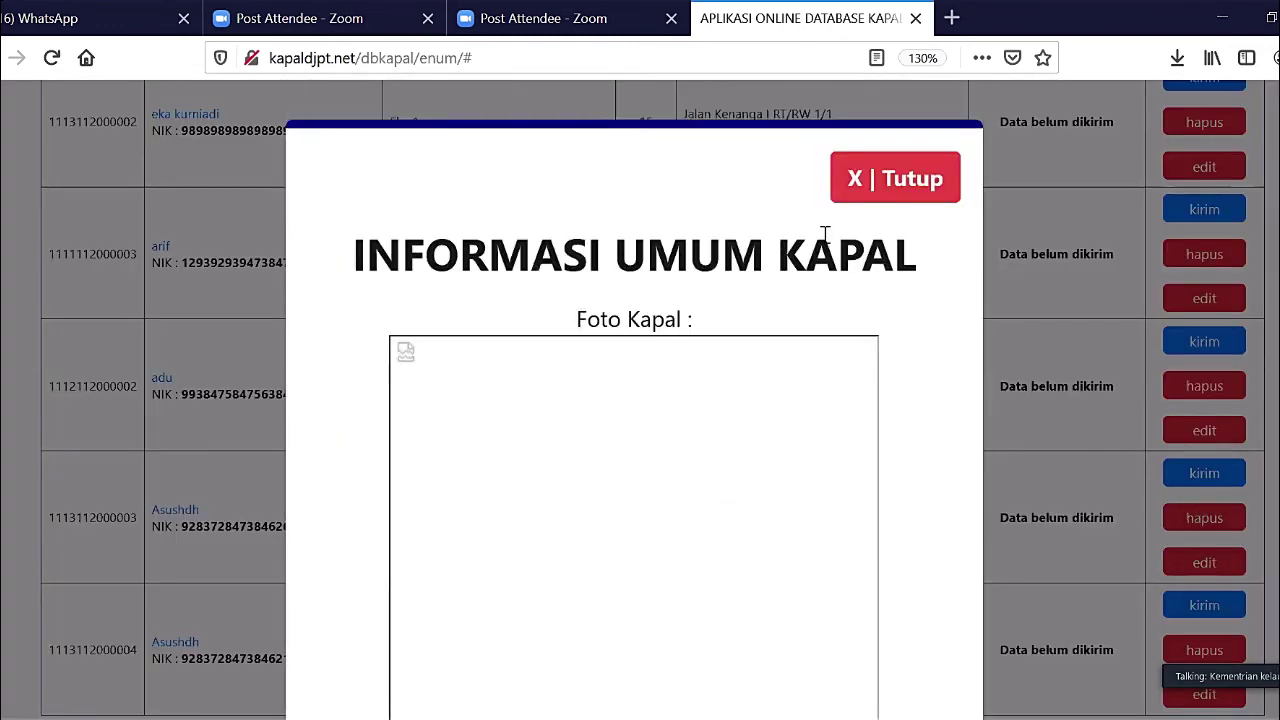
left_click(897, 182)
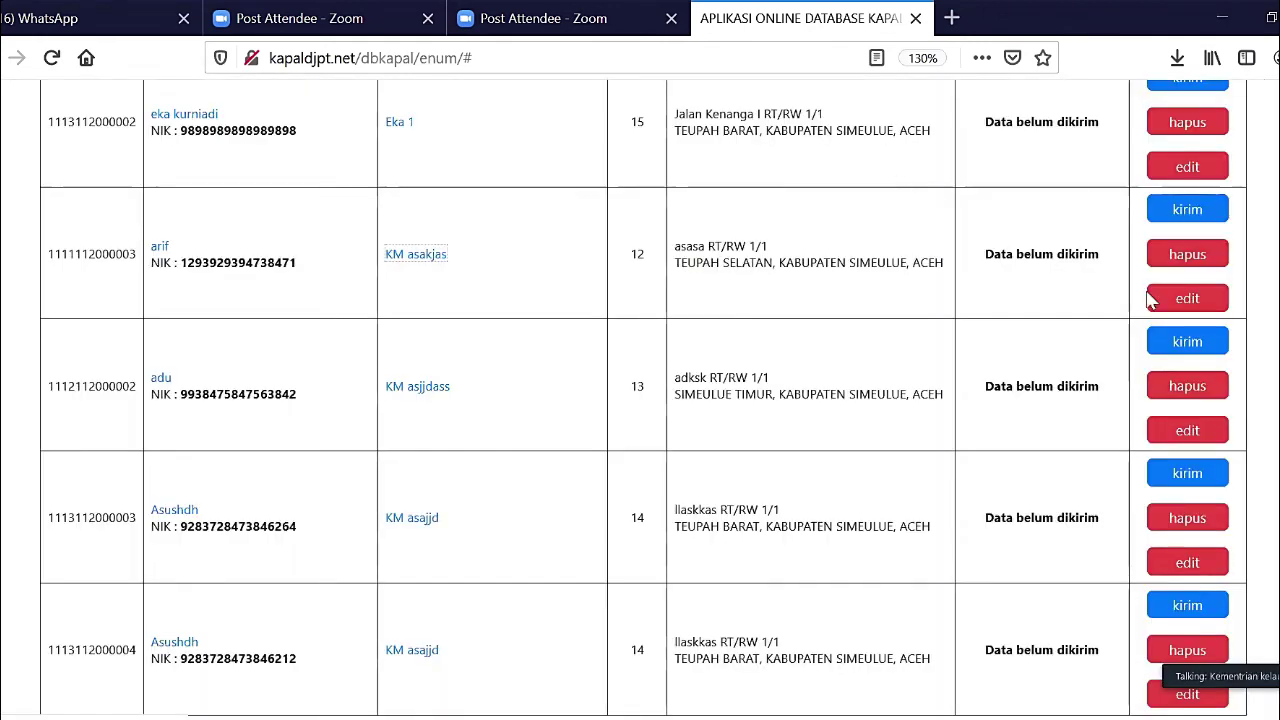
- Edit the vessel record and attach kapal_ikan_3 from Pictures as the vessel photo
left_click(1200, 297)
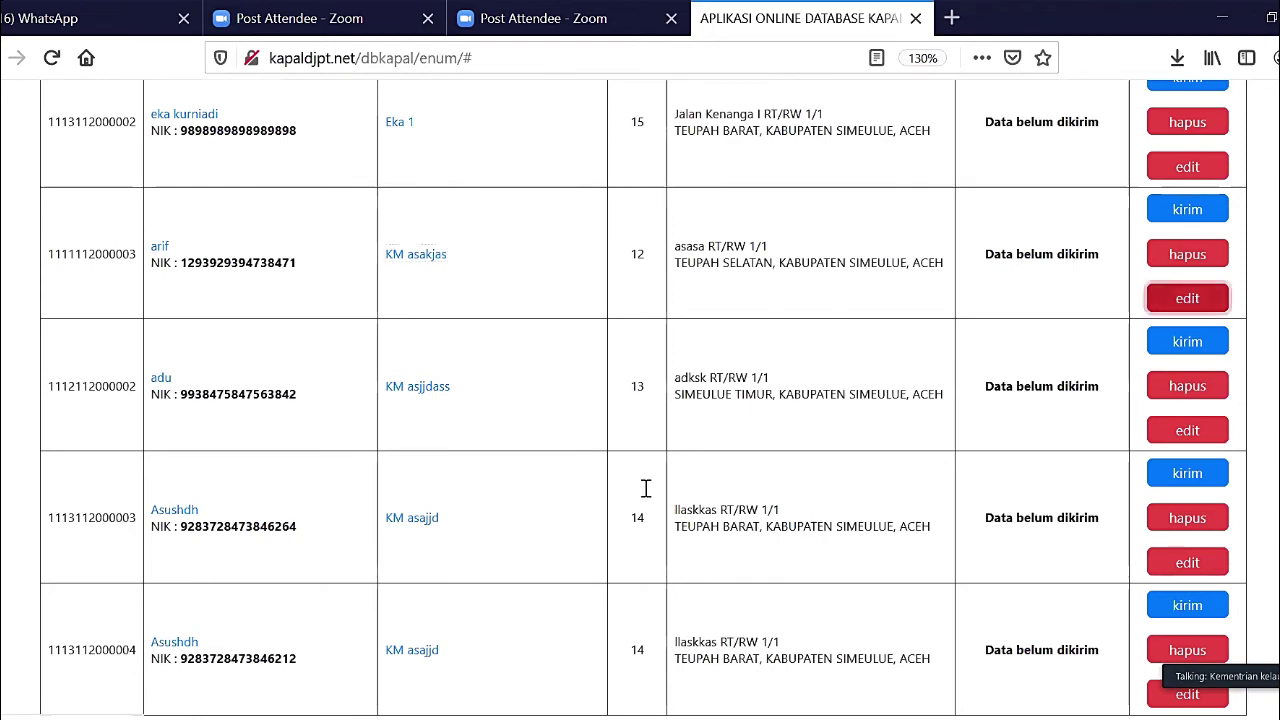
scroll(634, 517, "down", 10)
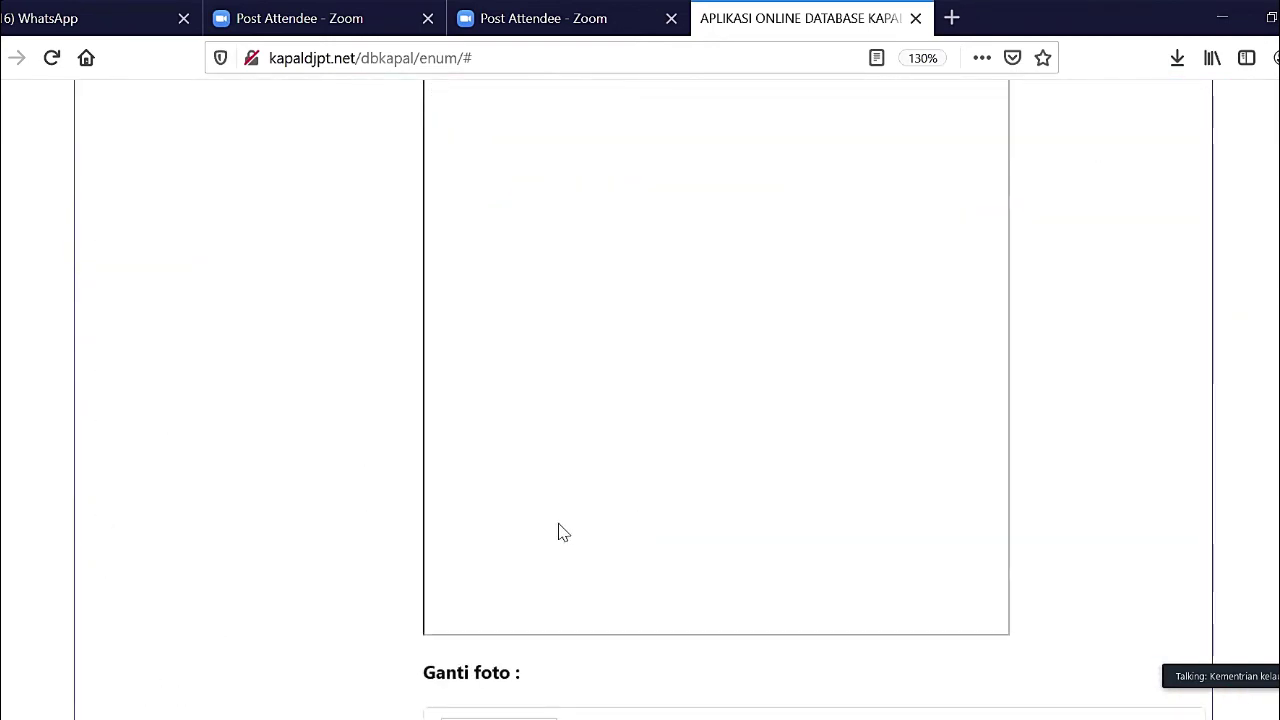
scroll(544, 648, "down", 2)
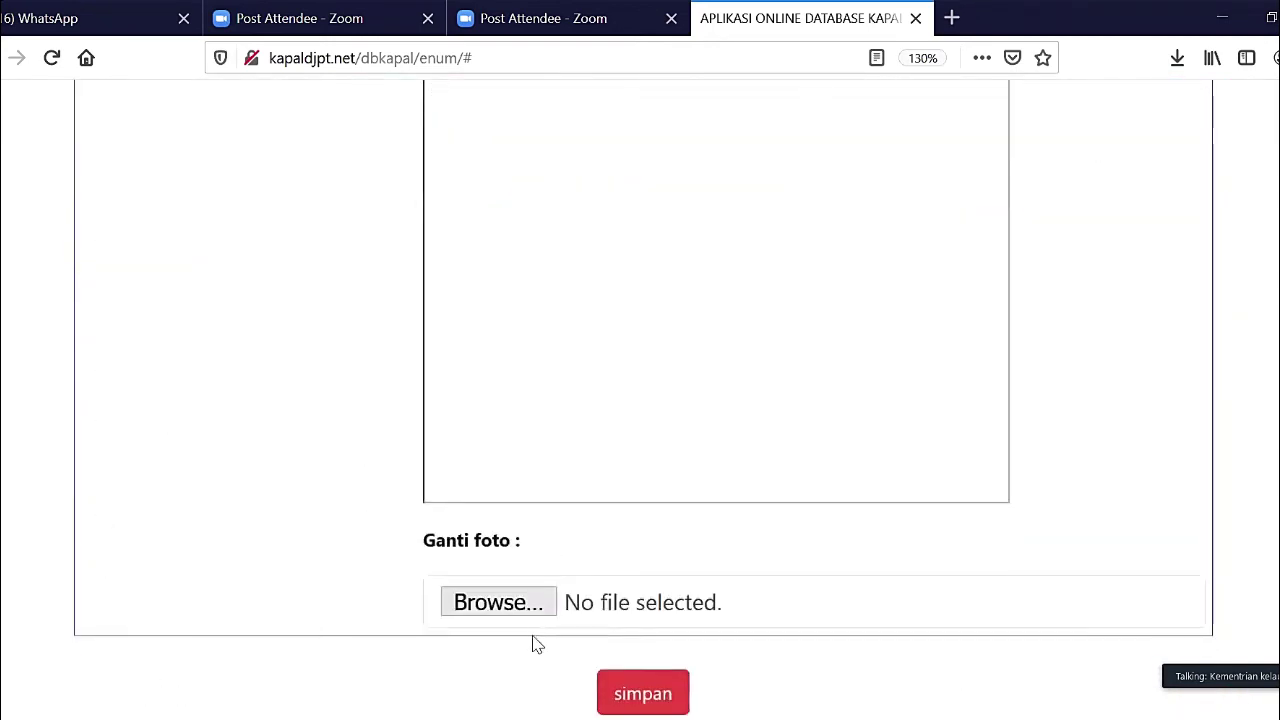
left_click(517, 617)
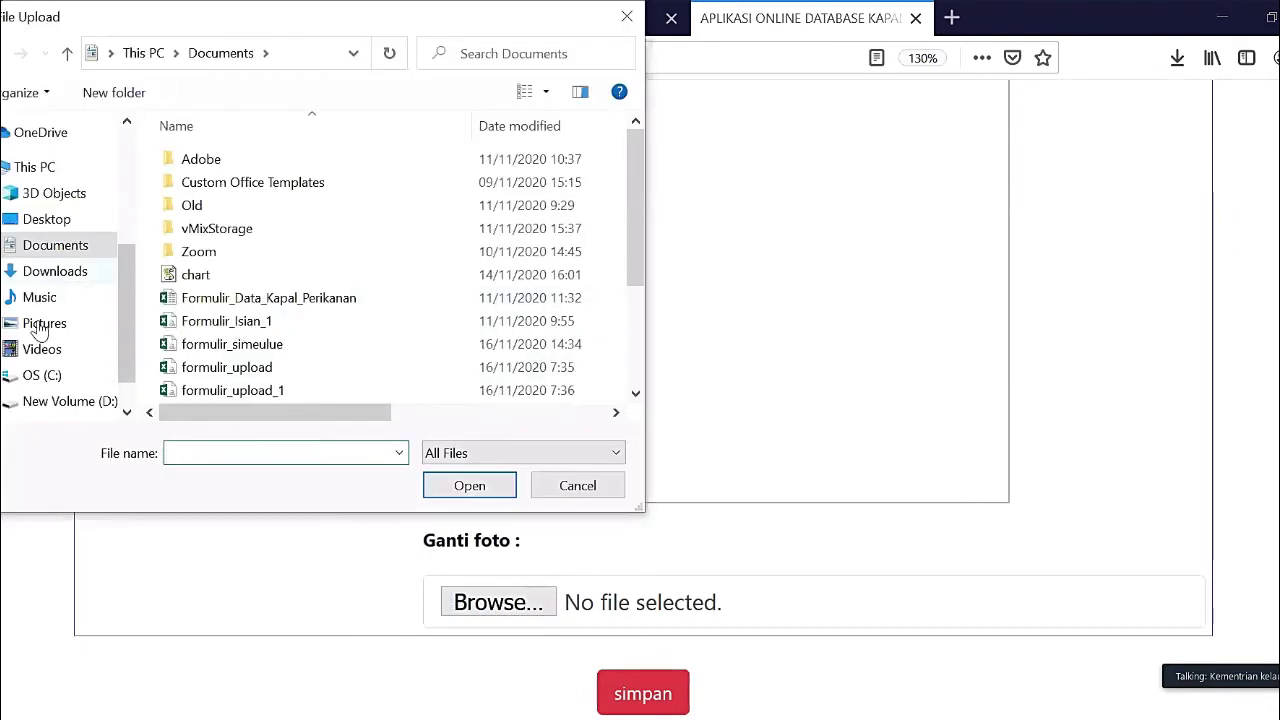
left_click(76, 325)
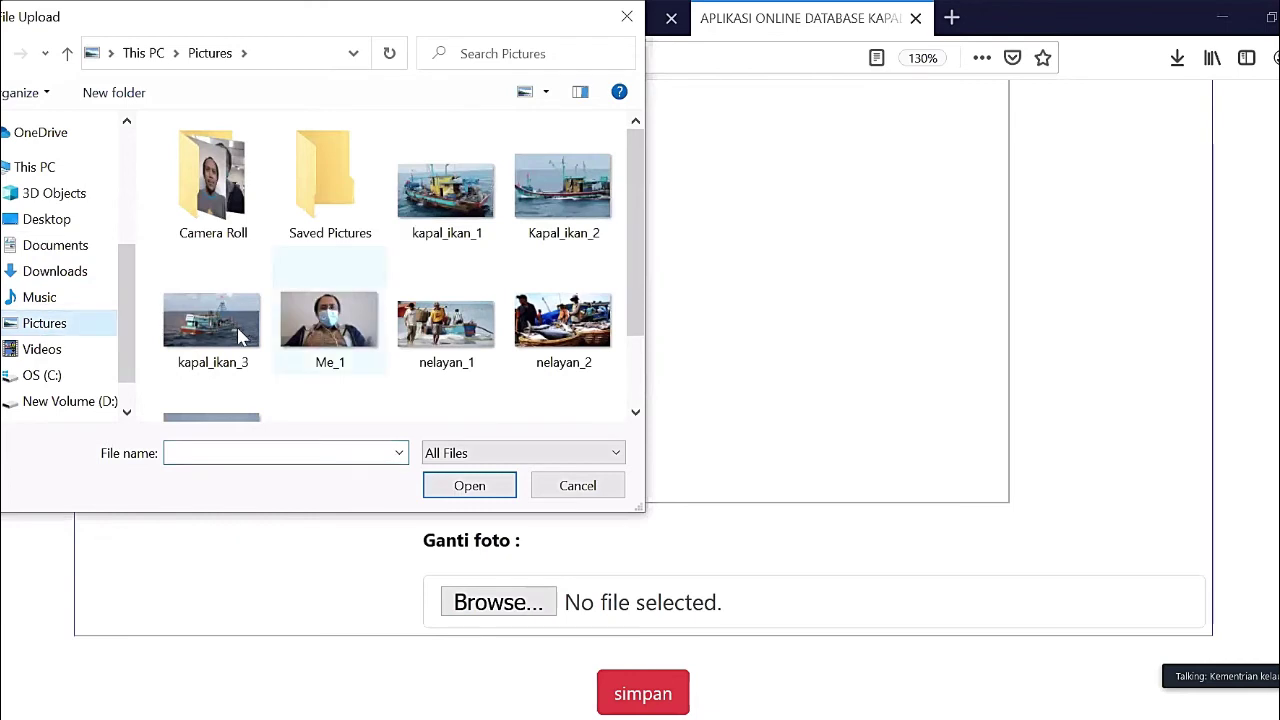
left_click(243, 331)
left_click(462, 494)
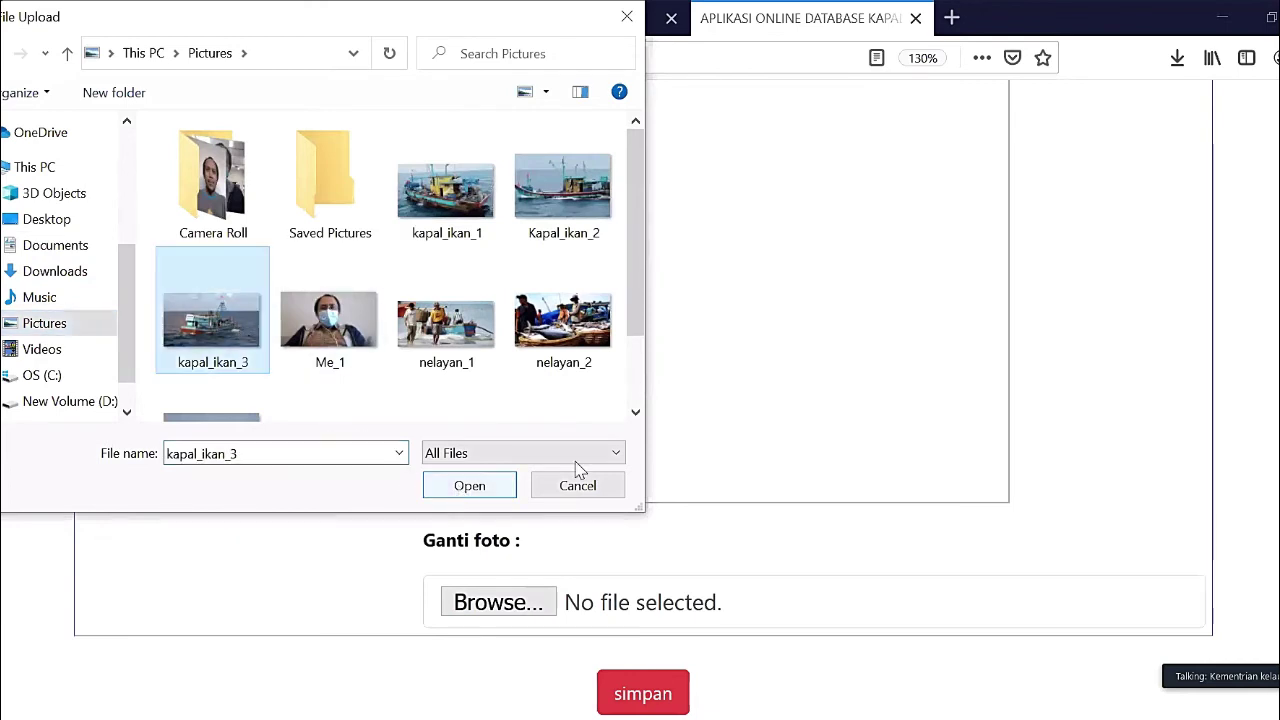
- Attach nelayan_1 as the fisherman photo and save the record
scroll(580, 471, "down", 10)
scroll(580, 471, "down", 5)
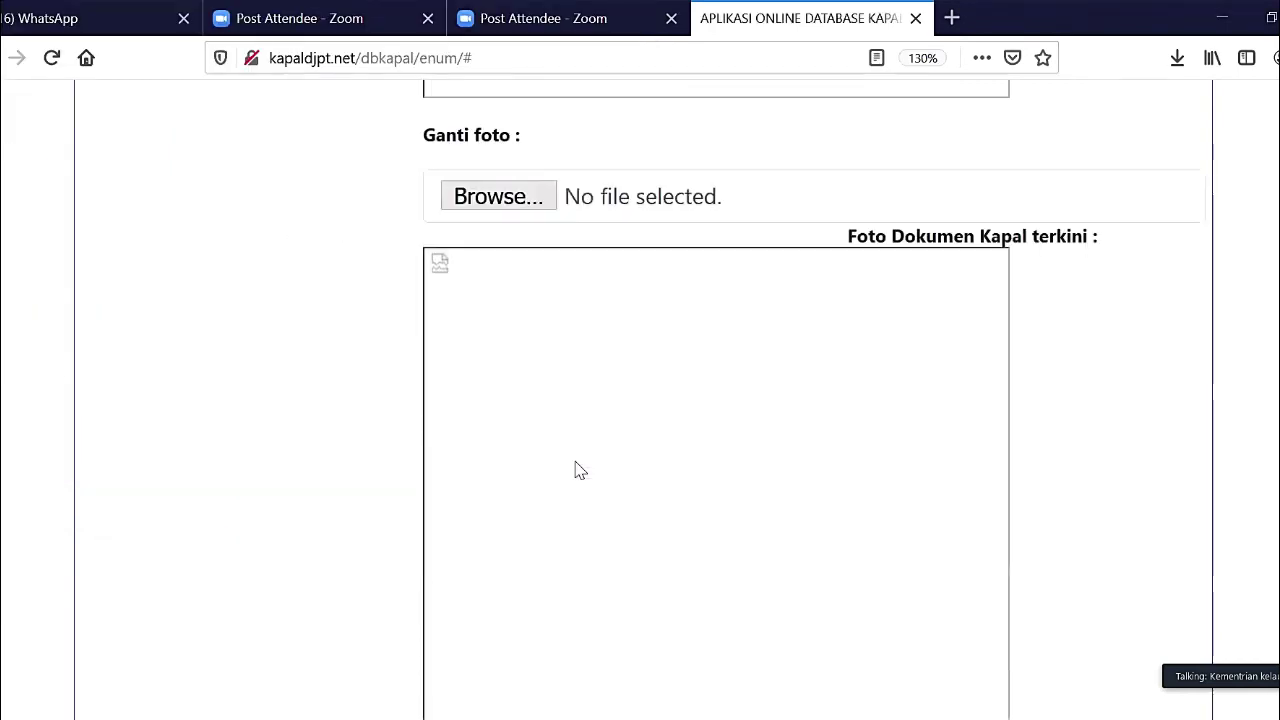
scroll(580, 471, "up", 10)
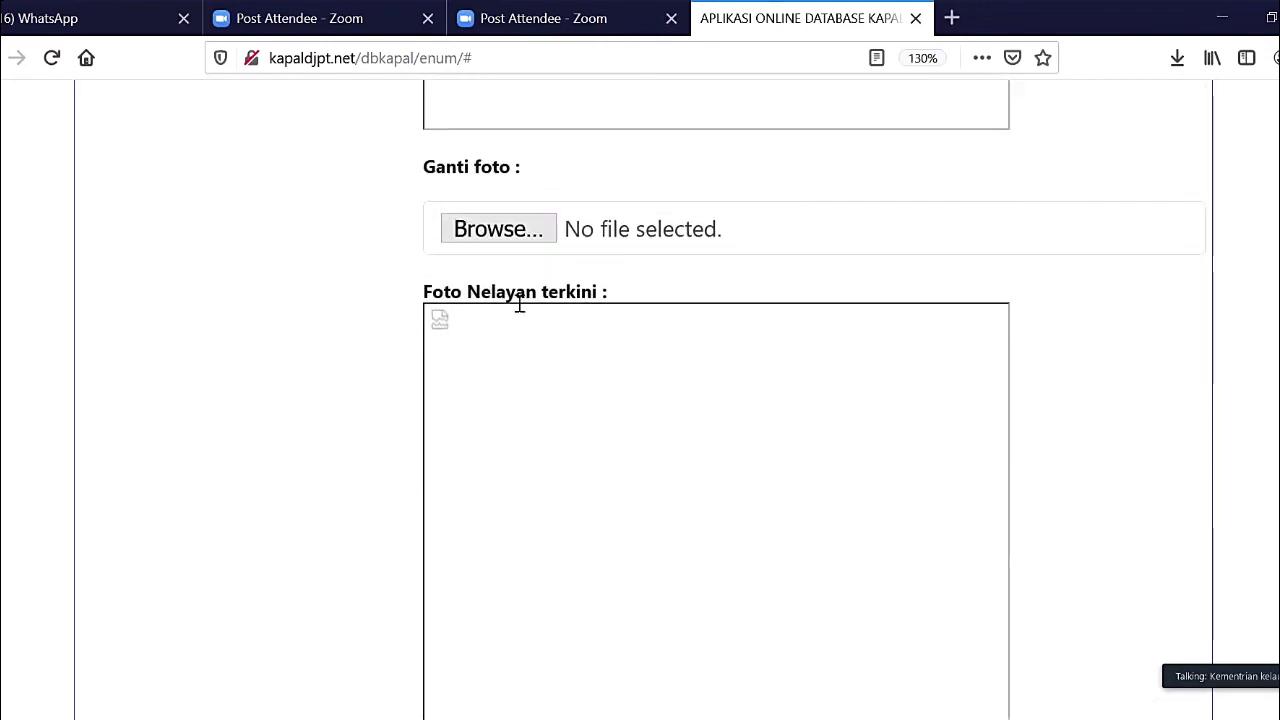
left_click(498, 227)
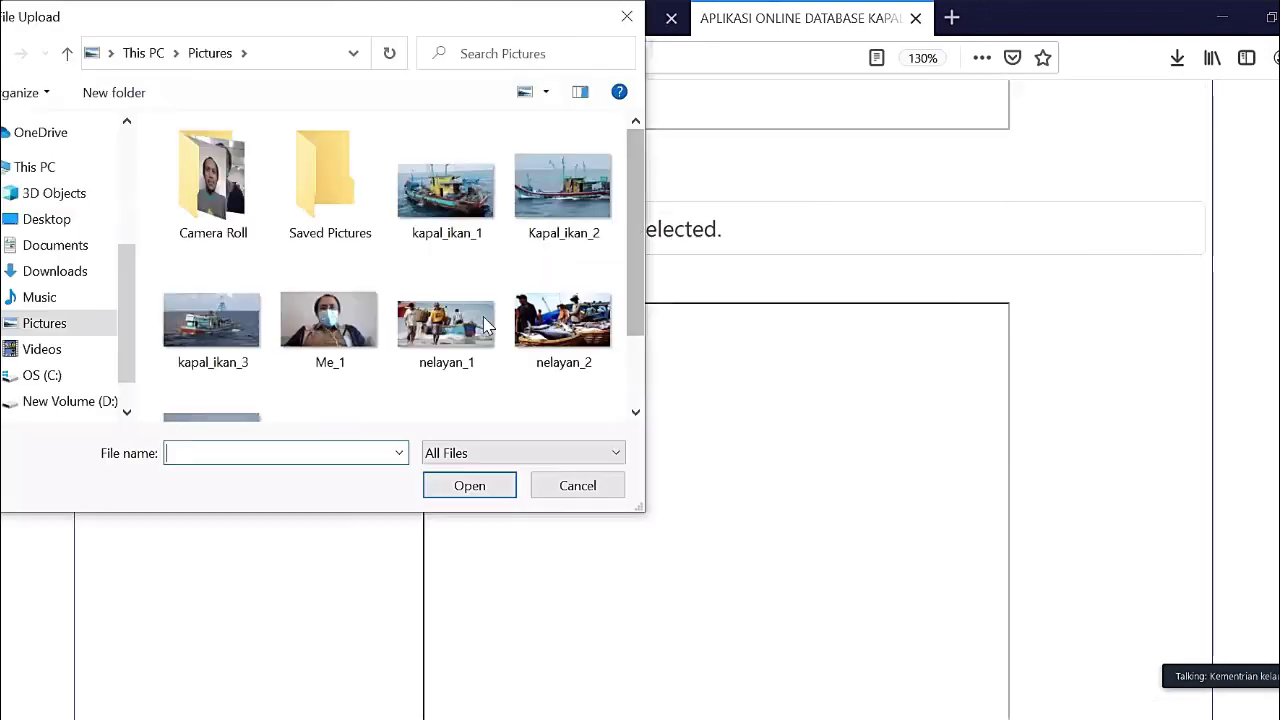
left_click(480, 330)
left_click(469, 486)
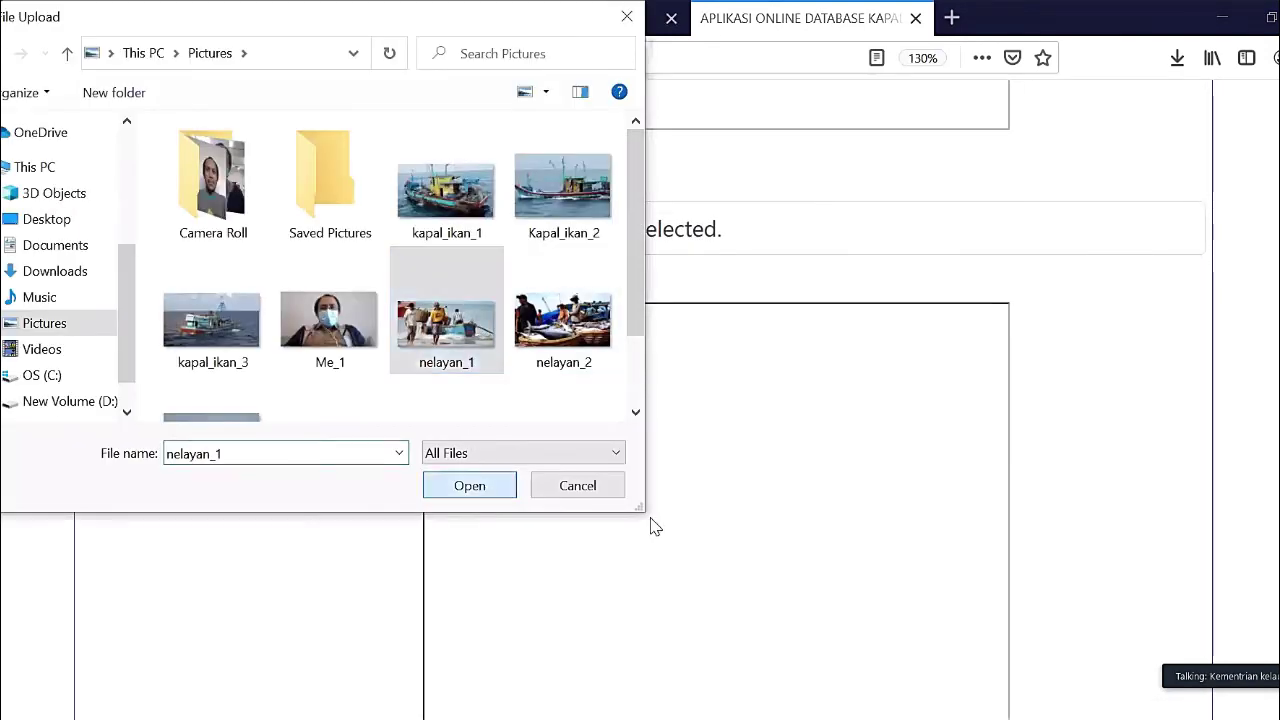
scroll(651, 526, "down", 4)
left_click(660, 692)
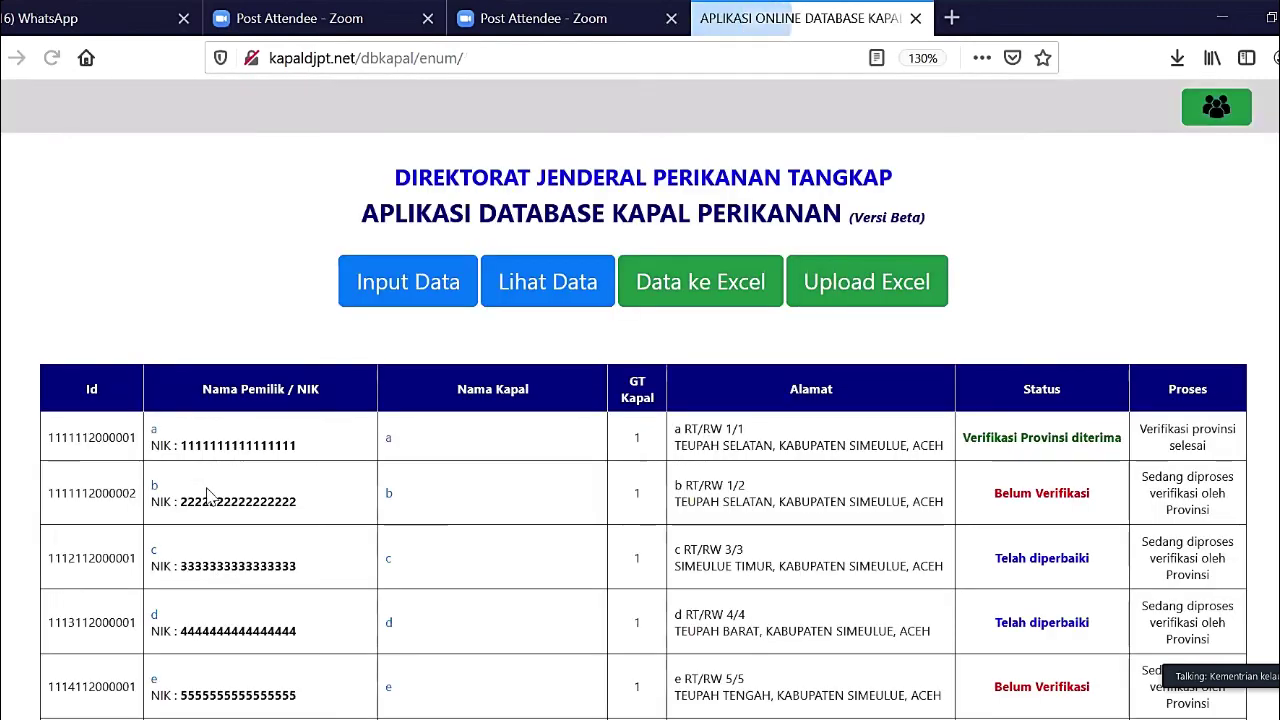
scroll(150, 252, "down", 10)
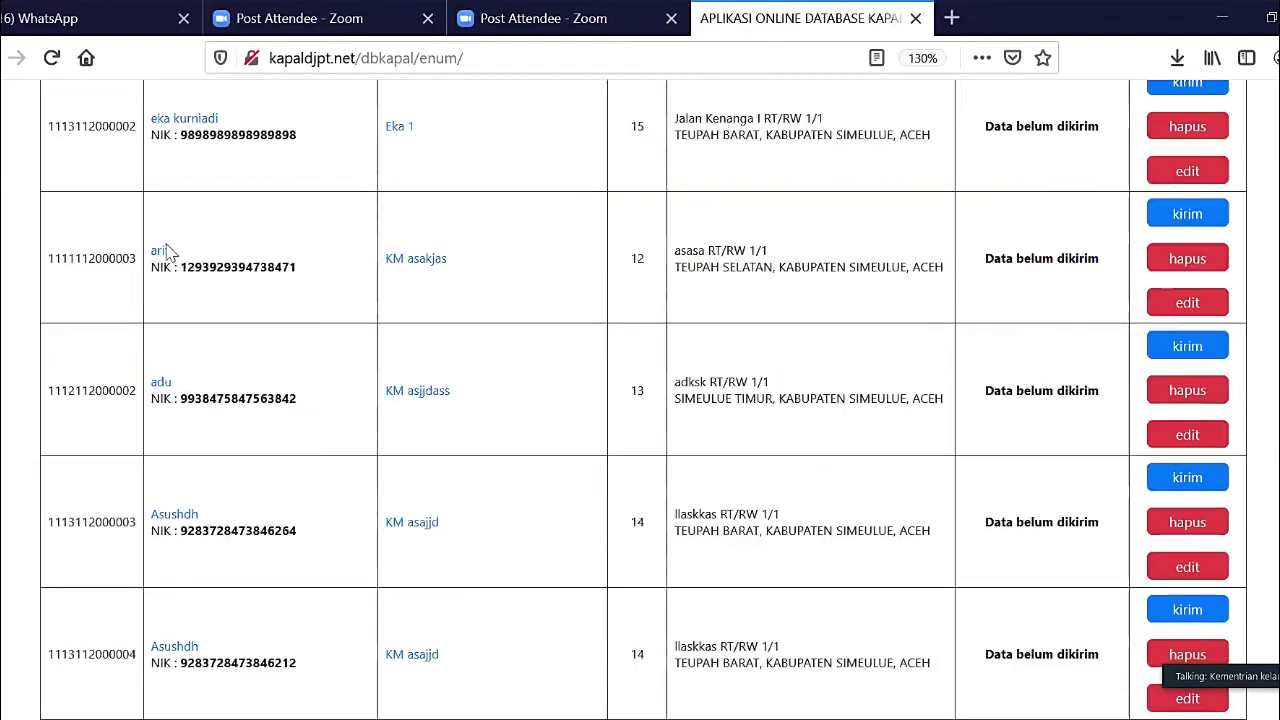
left_click(484, 468)
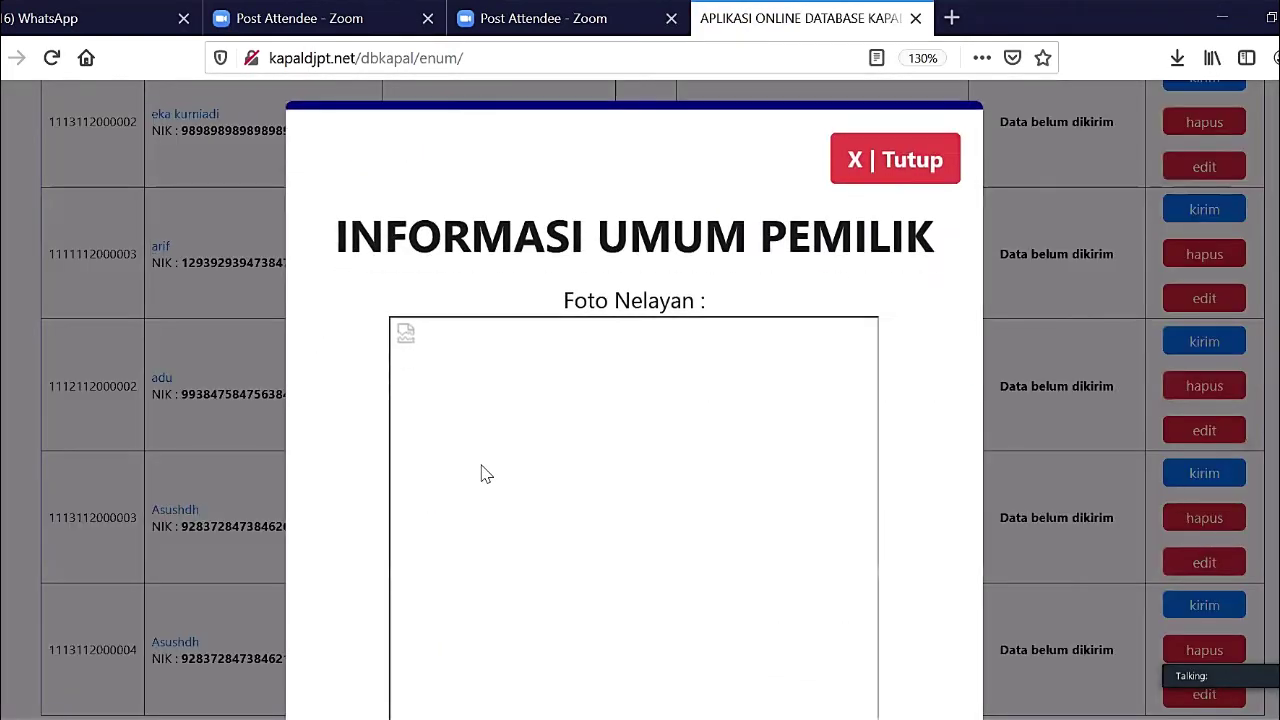
scroll(484, 468, "down", 5)
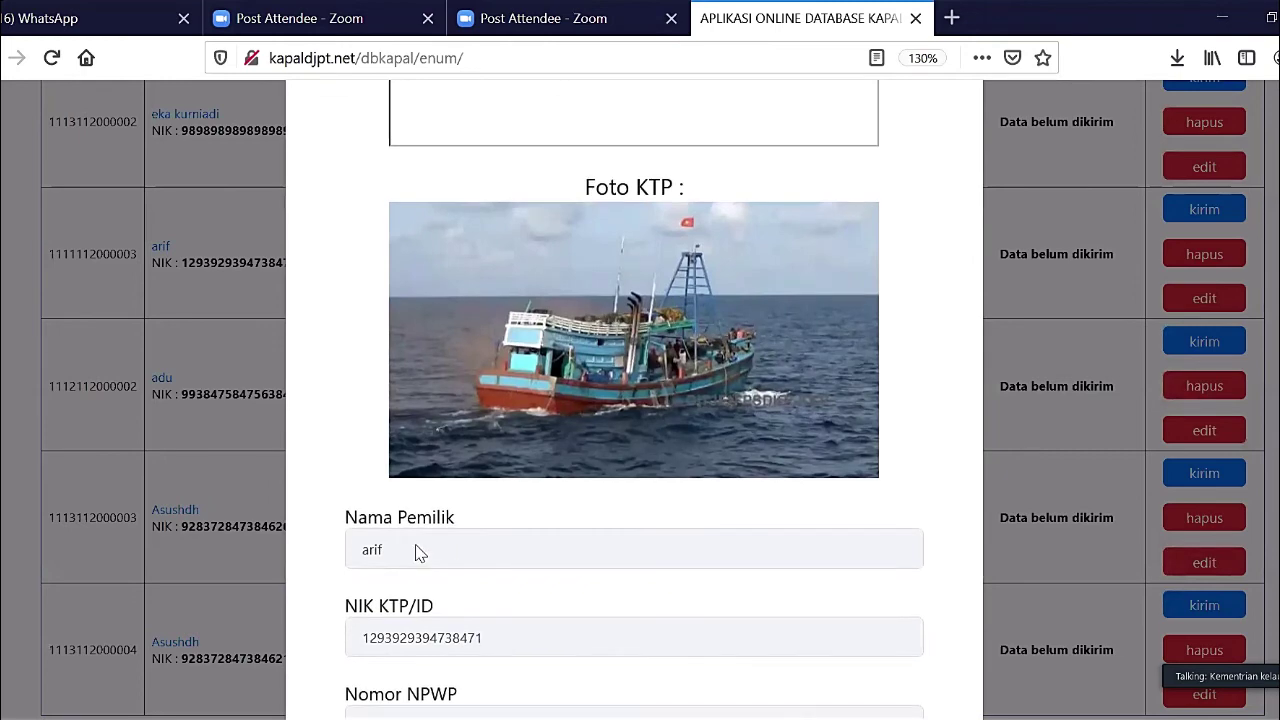
scroll(840, 590, "down", 3)
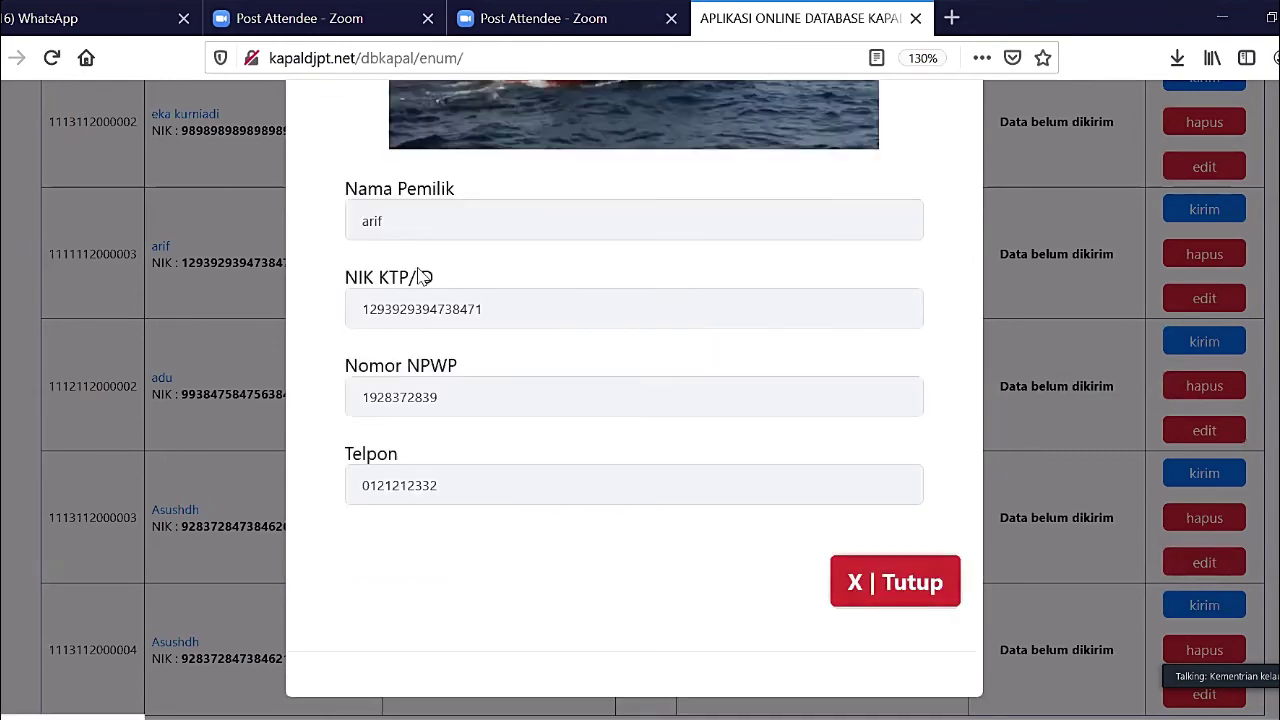
key("Escape")
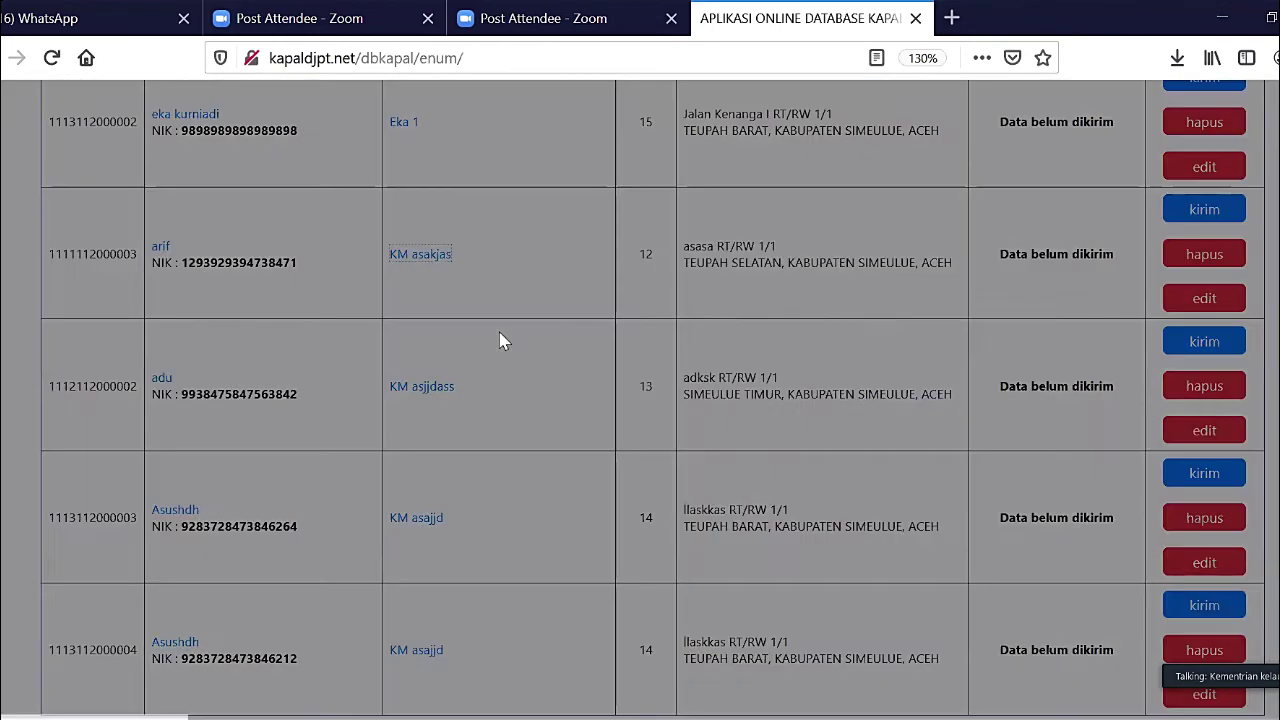
key("Return")
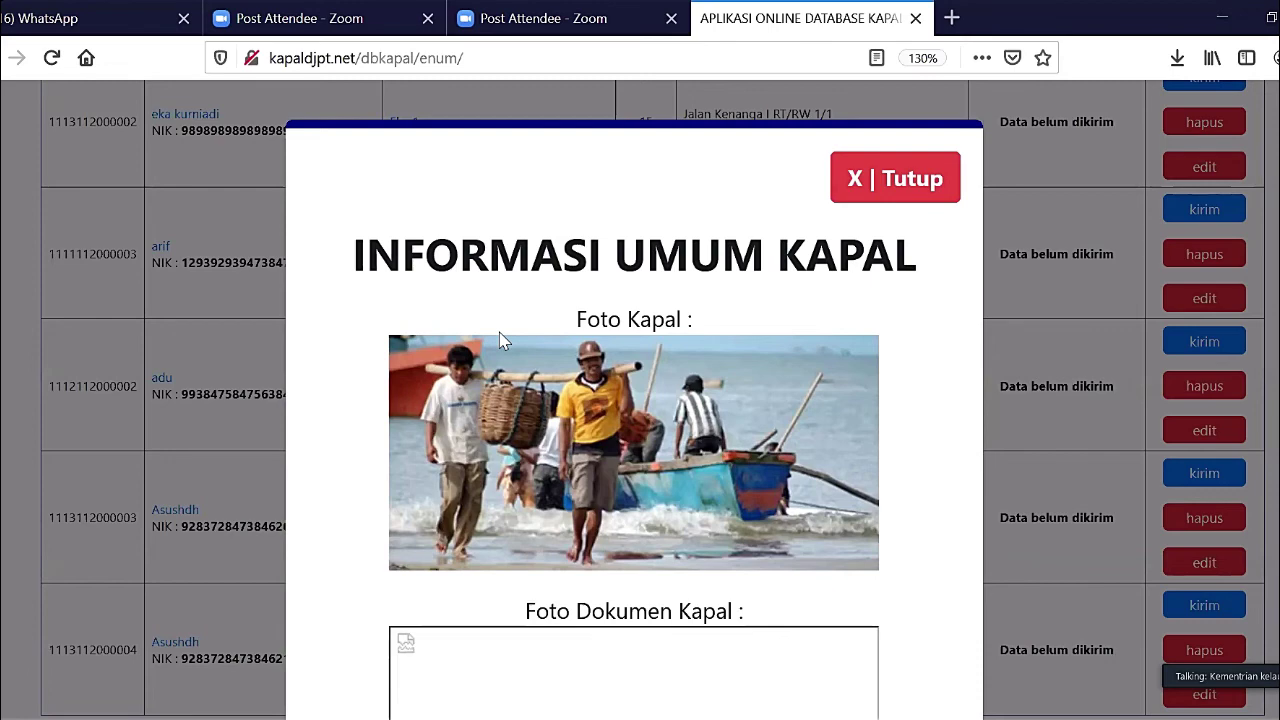
left_click(889, 204)
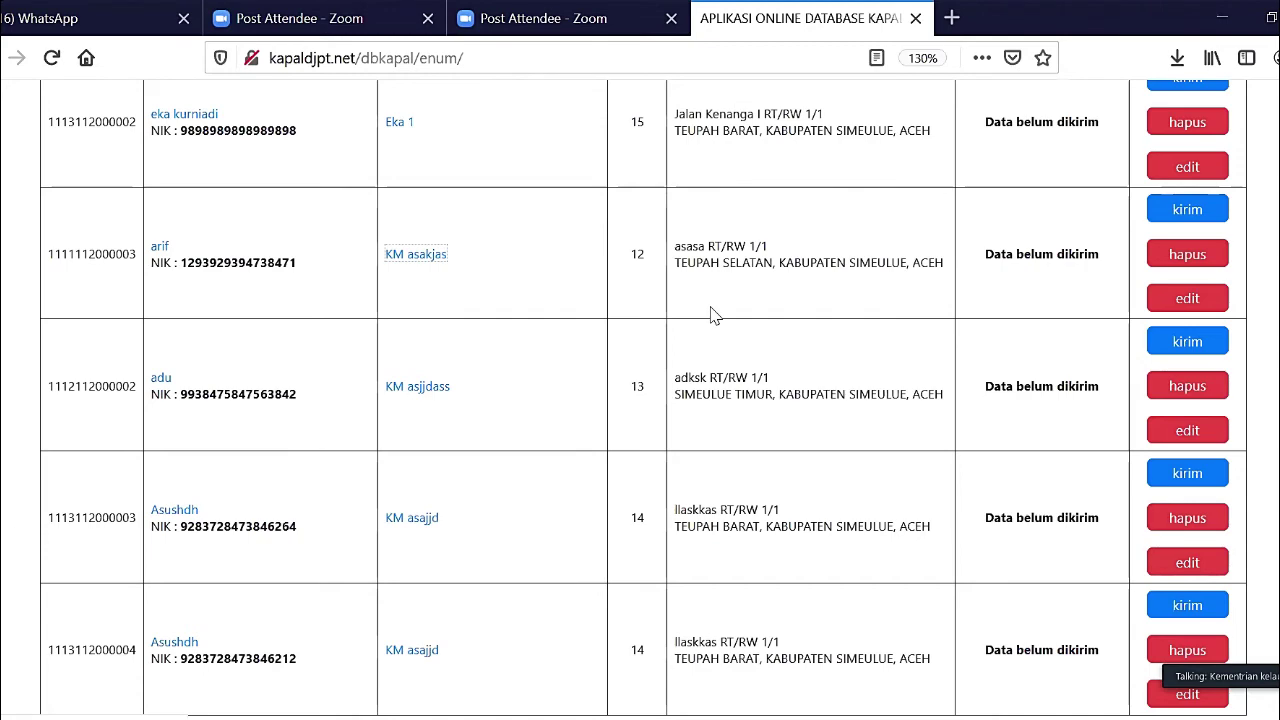
scroll(714, 315, "up", 7)
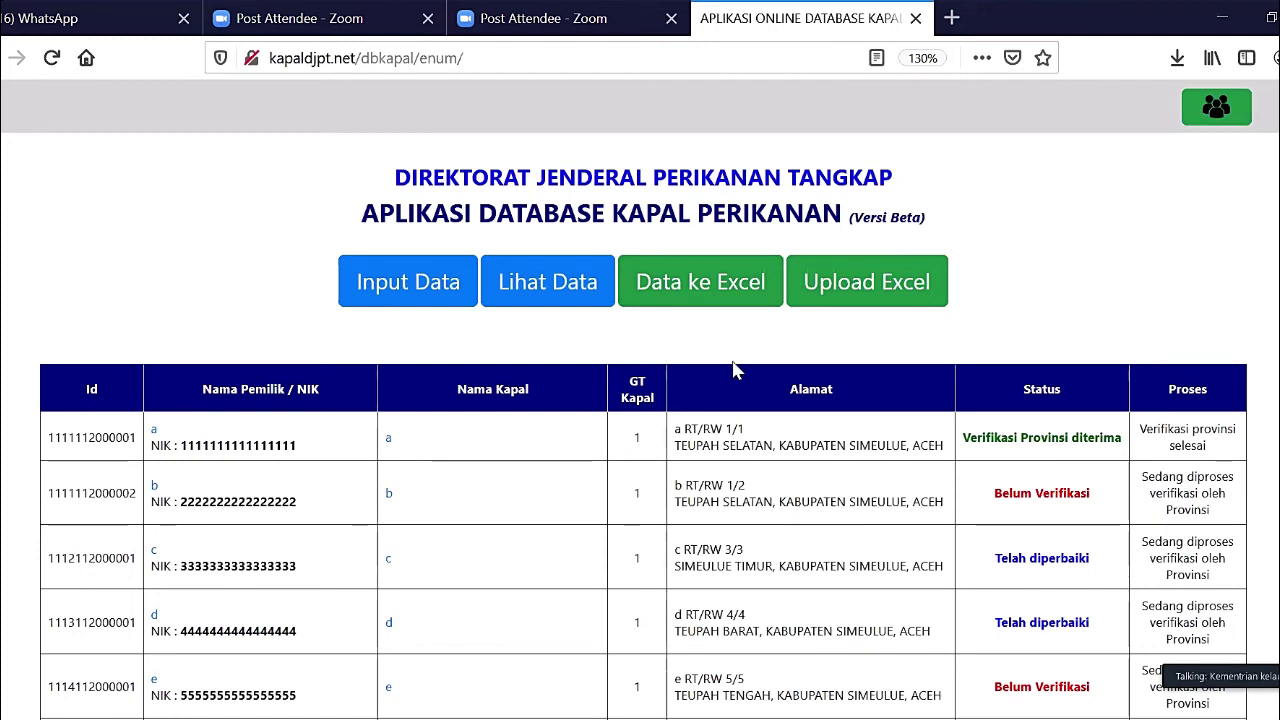
scroll(864, 481, "down", 3)
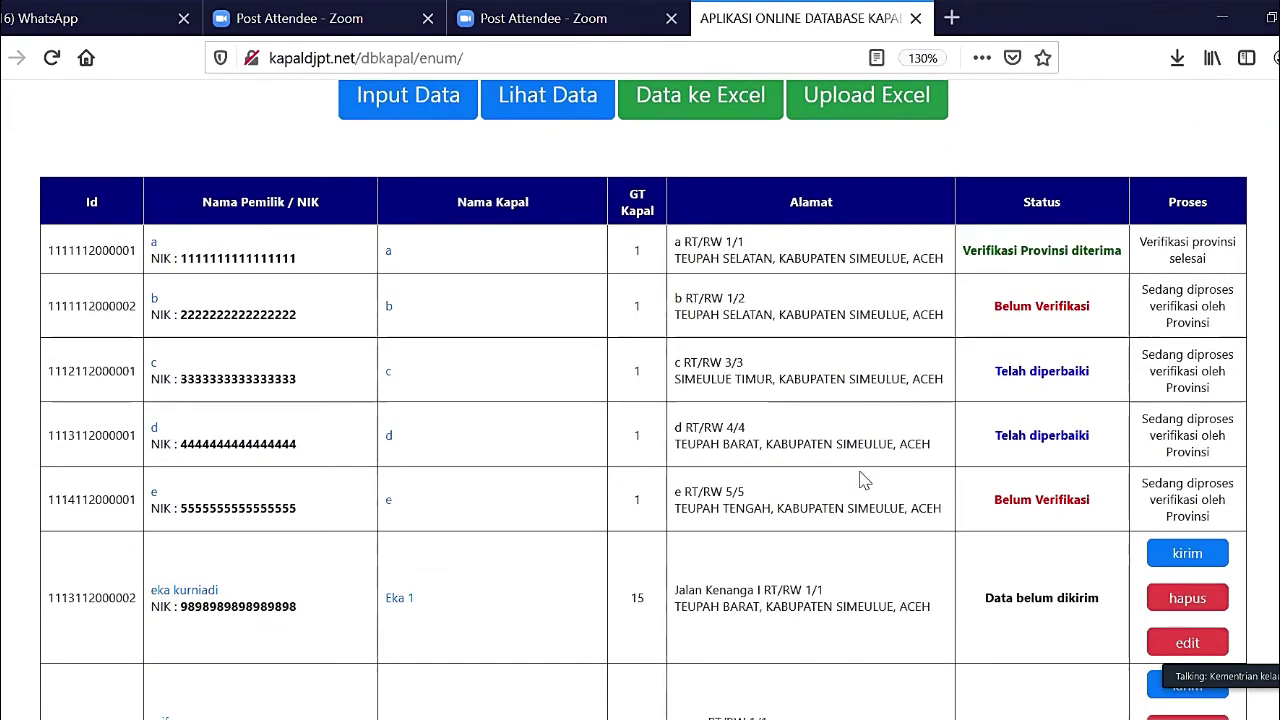
scroll(864, 481, "down", 1)
scroll(860, 471, "up", 2)
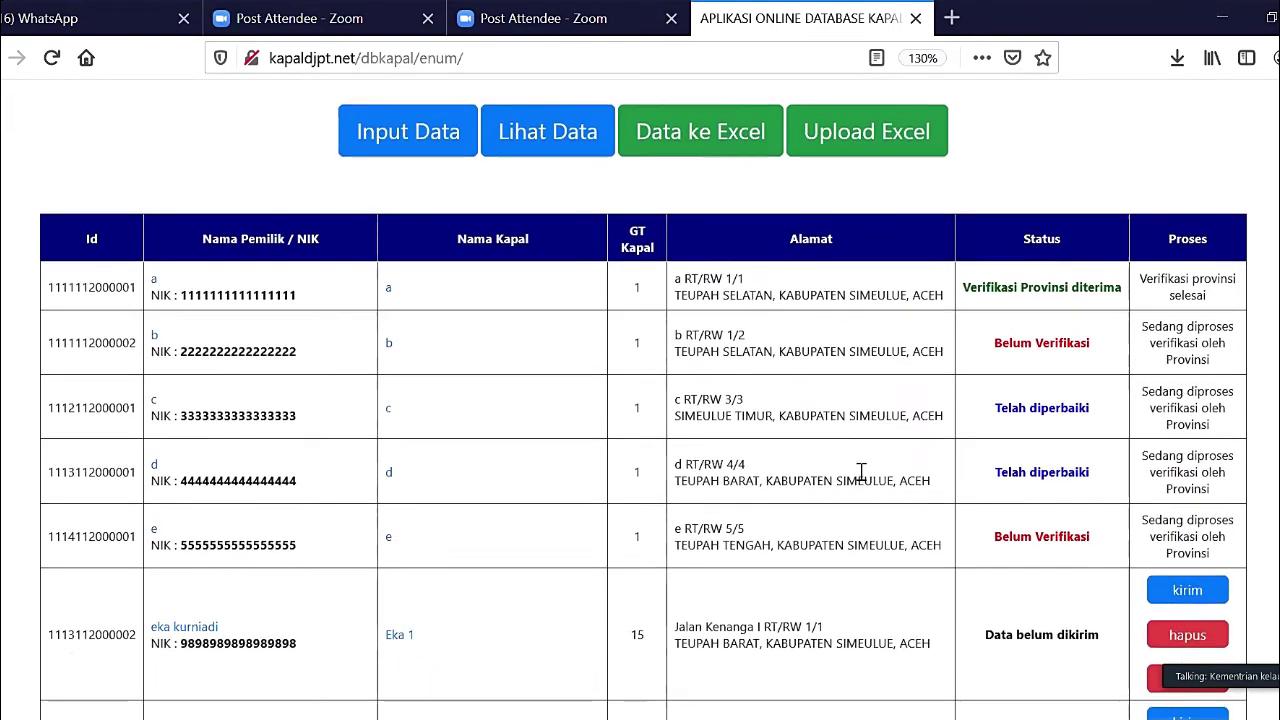
scroll(860, 471, "down", 8)
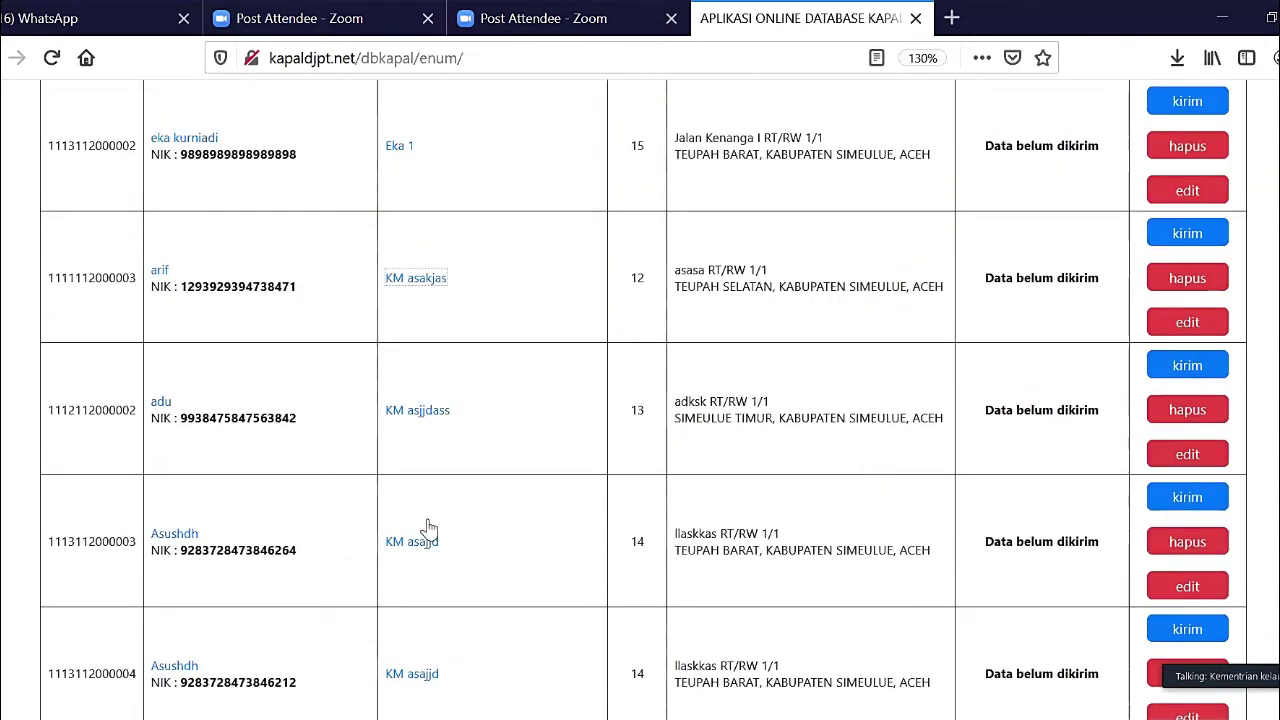
scroll(571, 500, "up", 8)
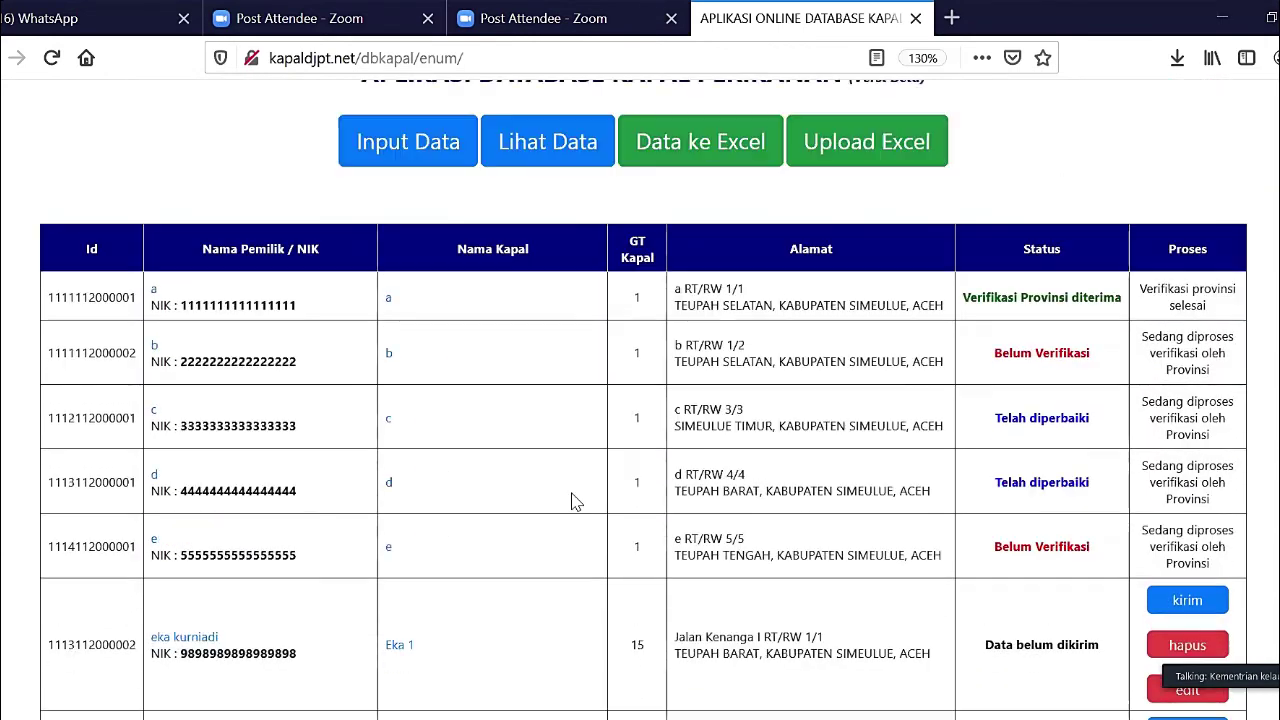
scroll(571, 500, "down", 4)
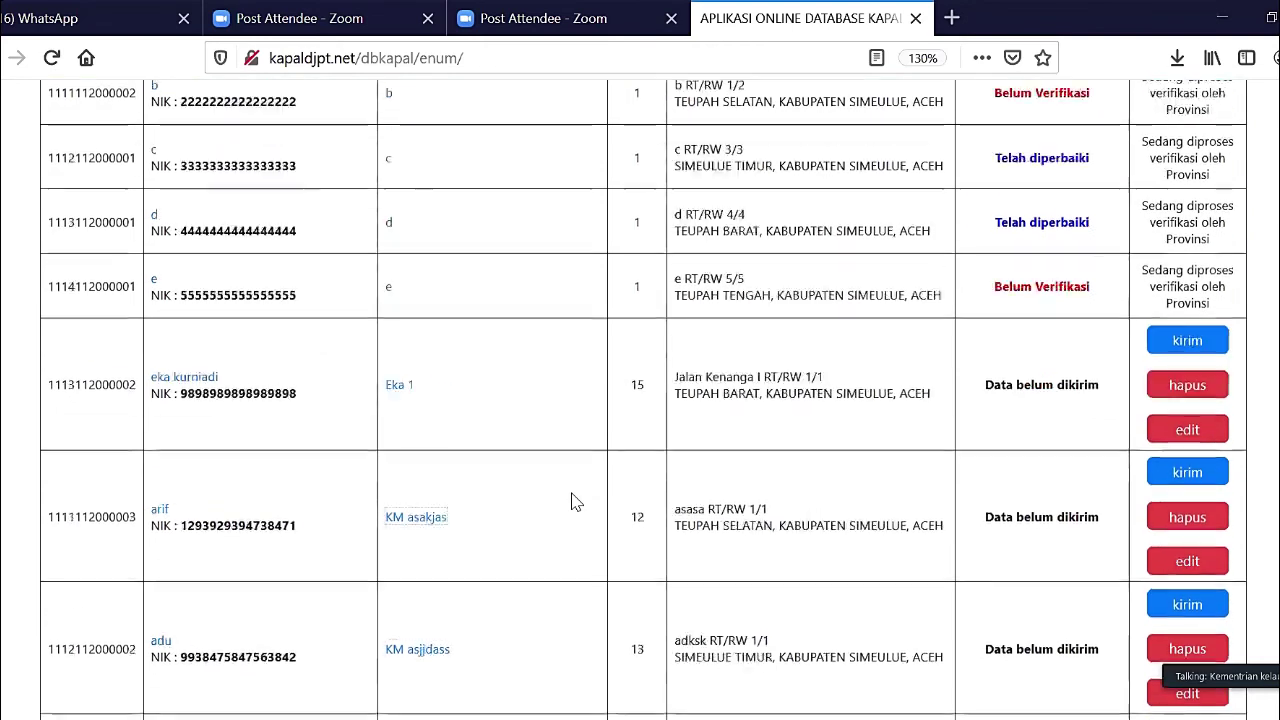
scroll(571, 500, "down", 4)
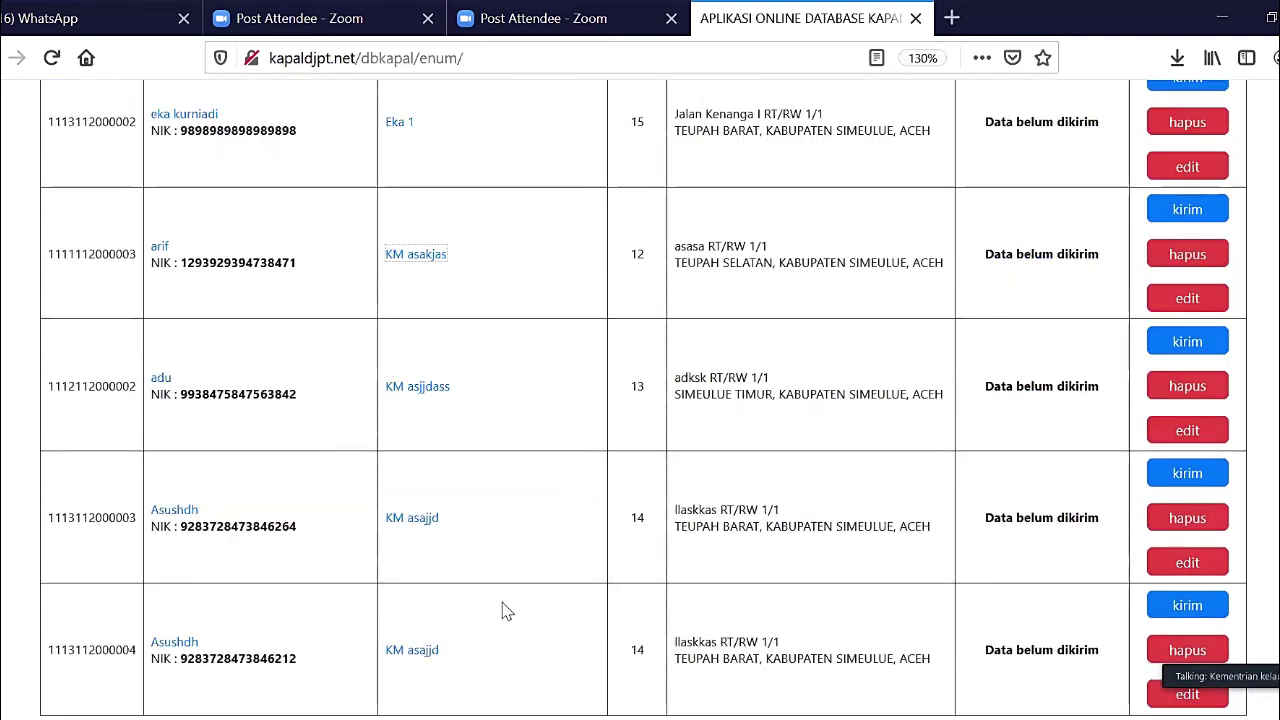
scroll(506, 612, "up", 5)
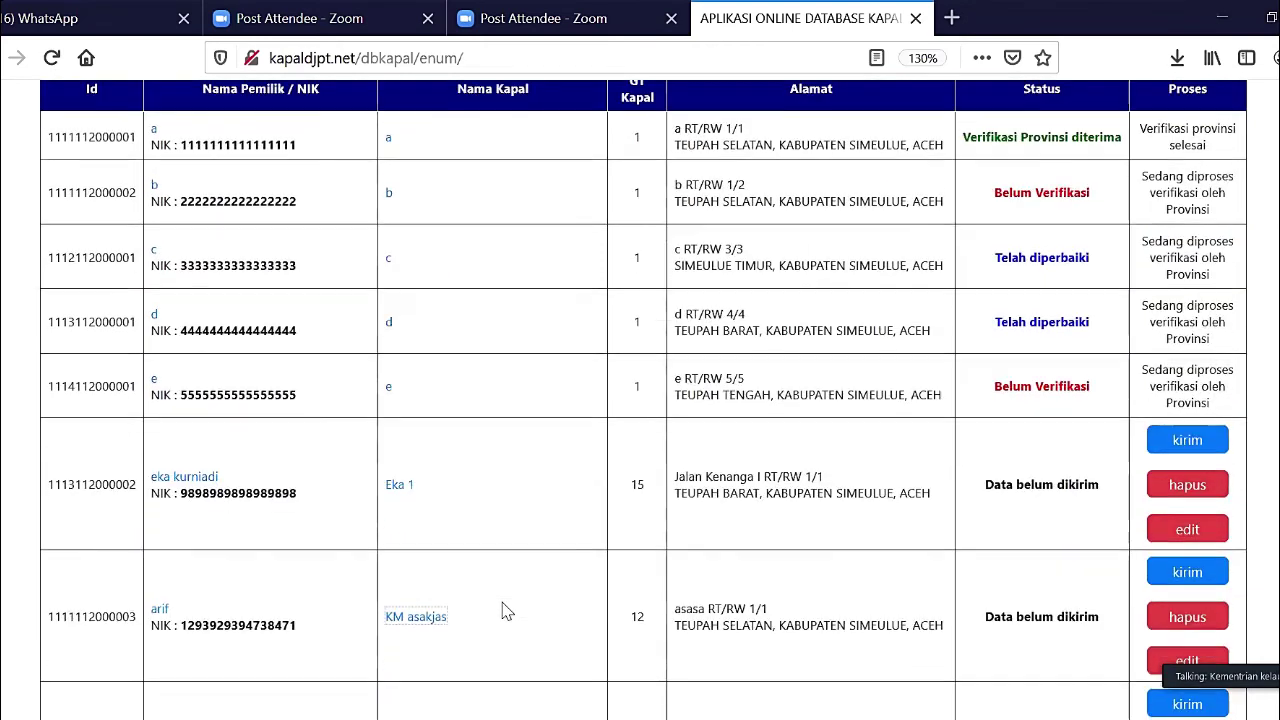
scroll(506, 612, "down", 5)
scroll(505, 610, "up", 2)
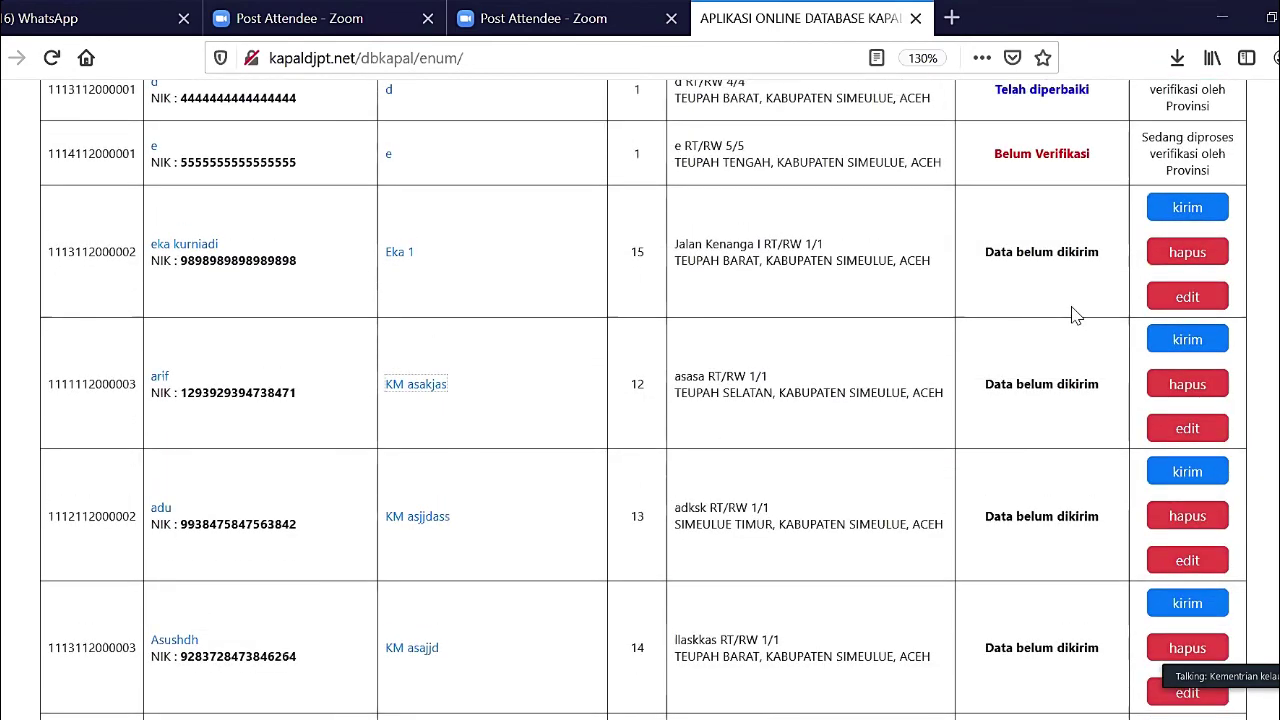
- Send vessel Eka 1 for provincial verification
left_click(1196, 212)
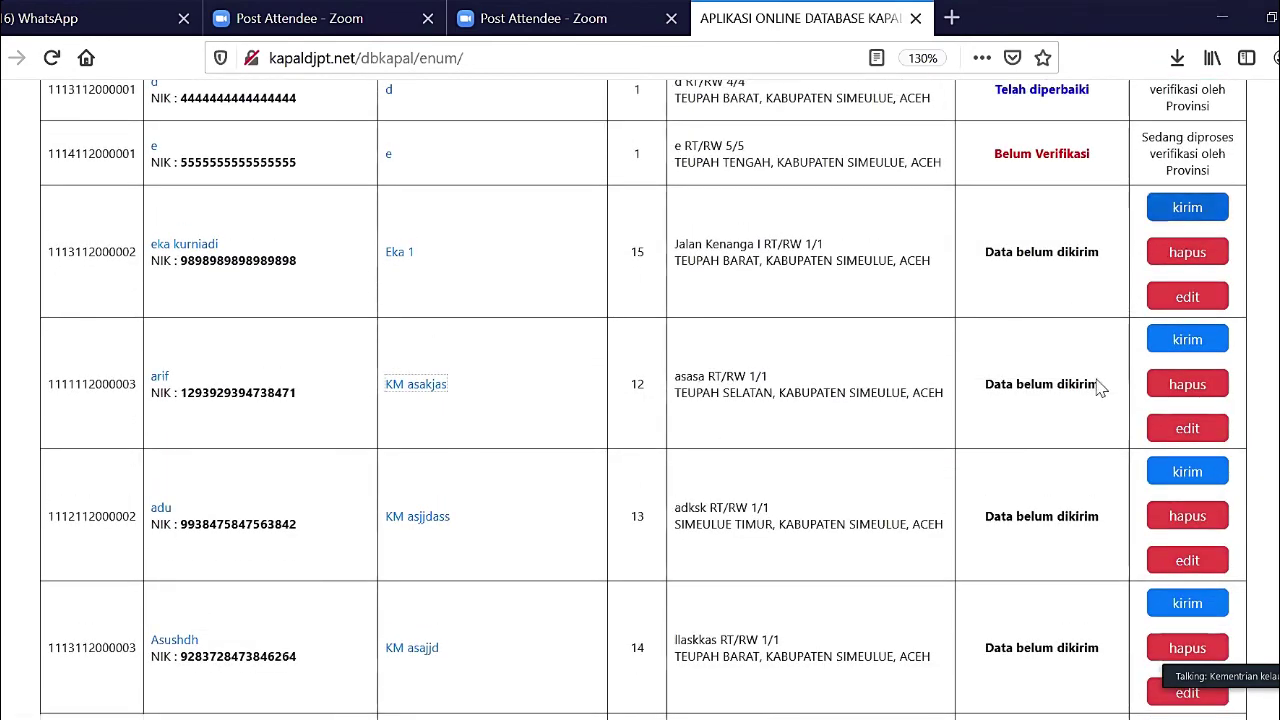
scroll(1194, 250, "down", 5)
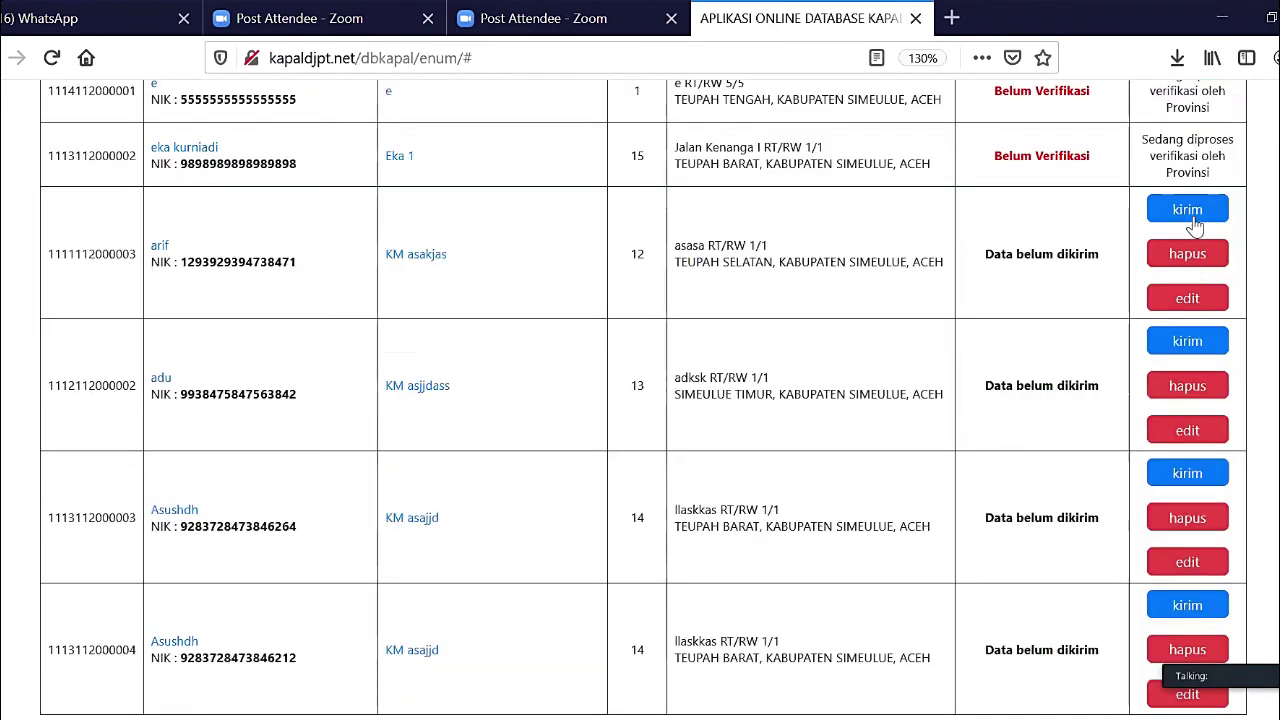
scroll(892, 527, "up", 5)
scroll(892, 527, "down", 5)
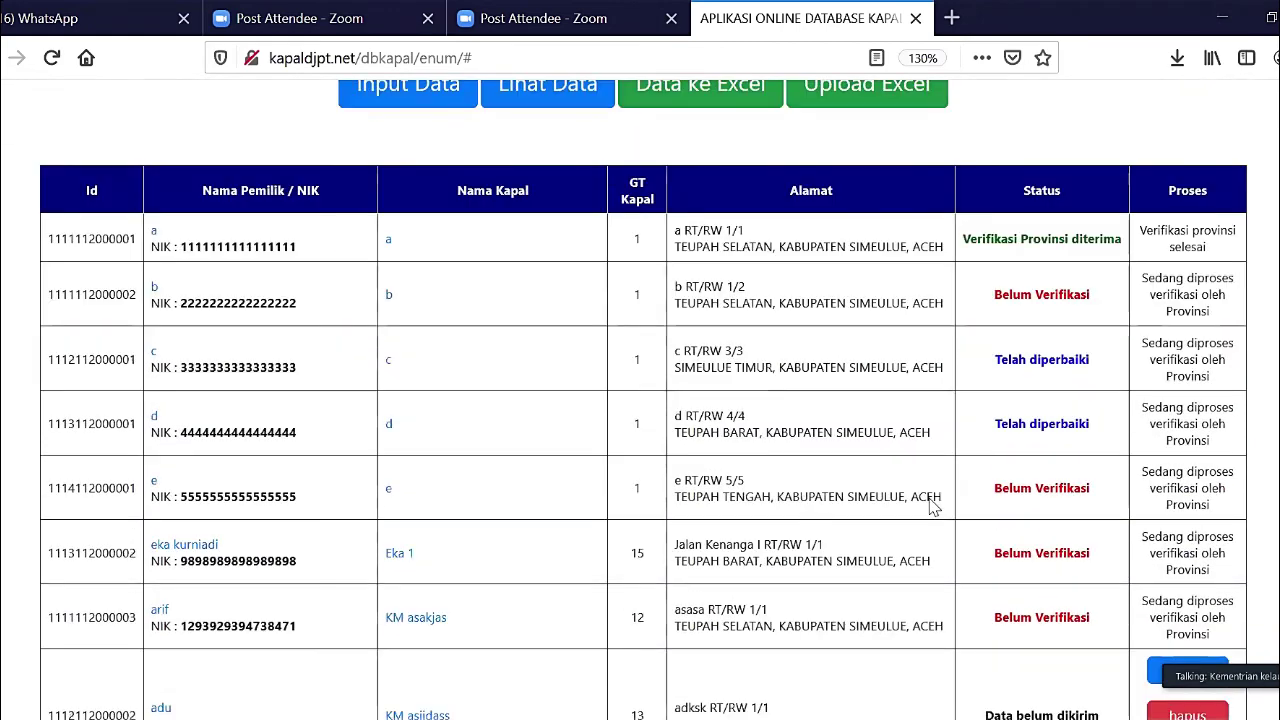
- Send vessel KM asakjas for provincial verification and scroll through the remaining rows
left_click(1187, 343)
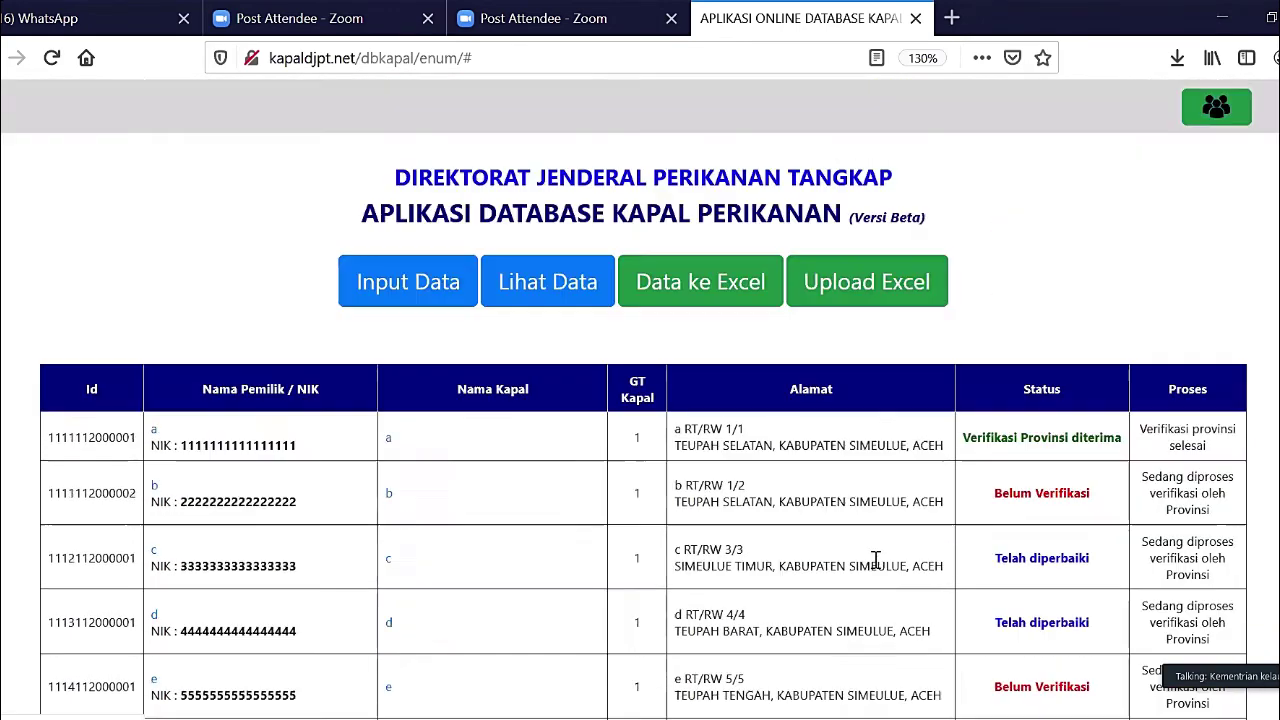
scroll(1165, 487, "down", 4)
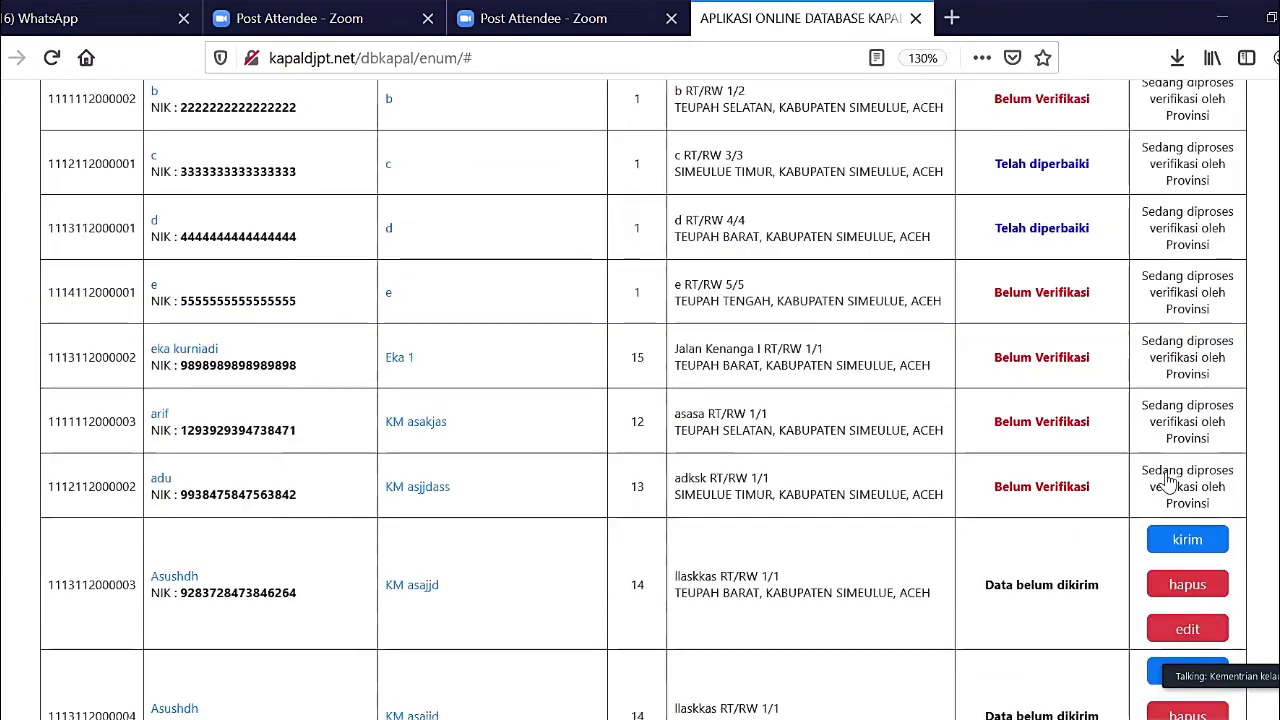
scroll(877, 610, "up", 5)
scroll(877, 610, "down", 4)
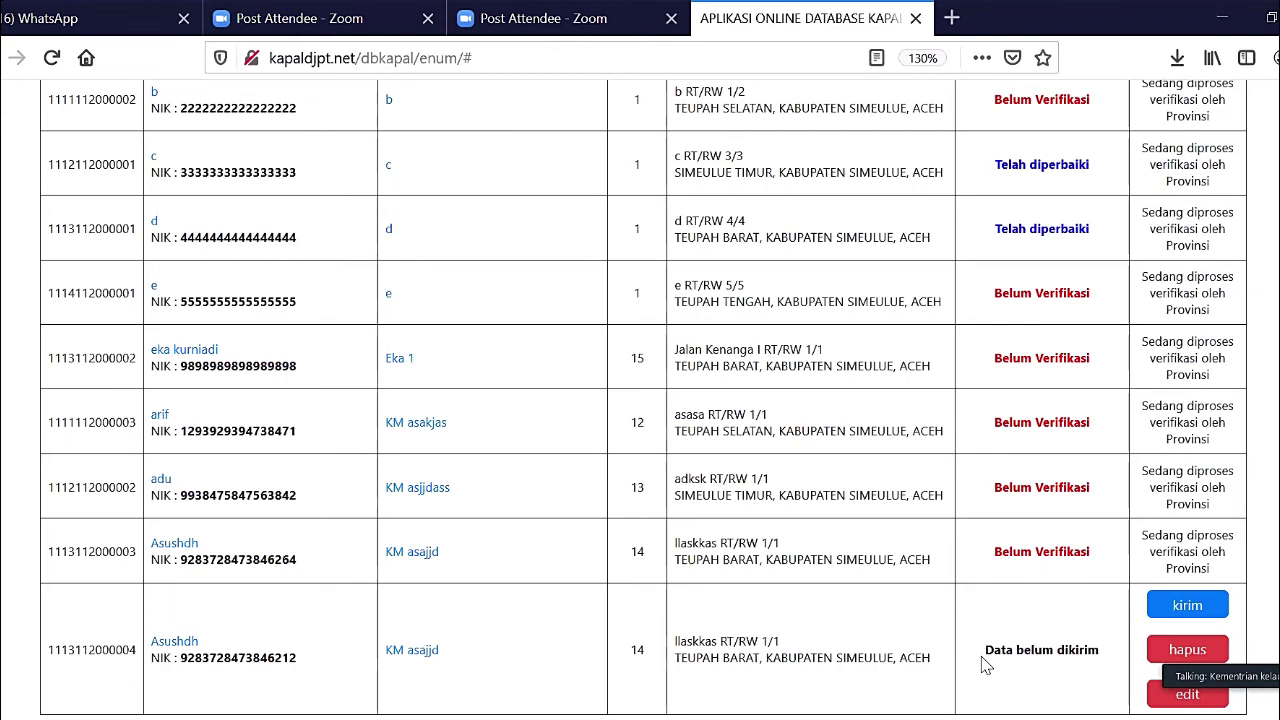
scroll(988, 663, "up", 5)
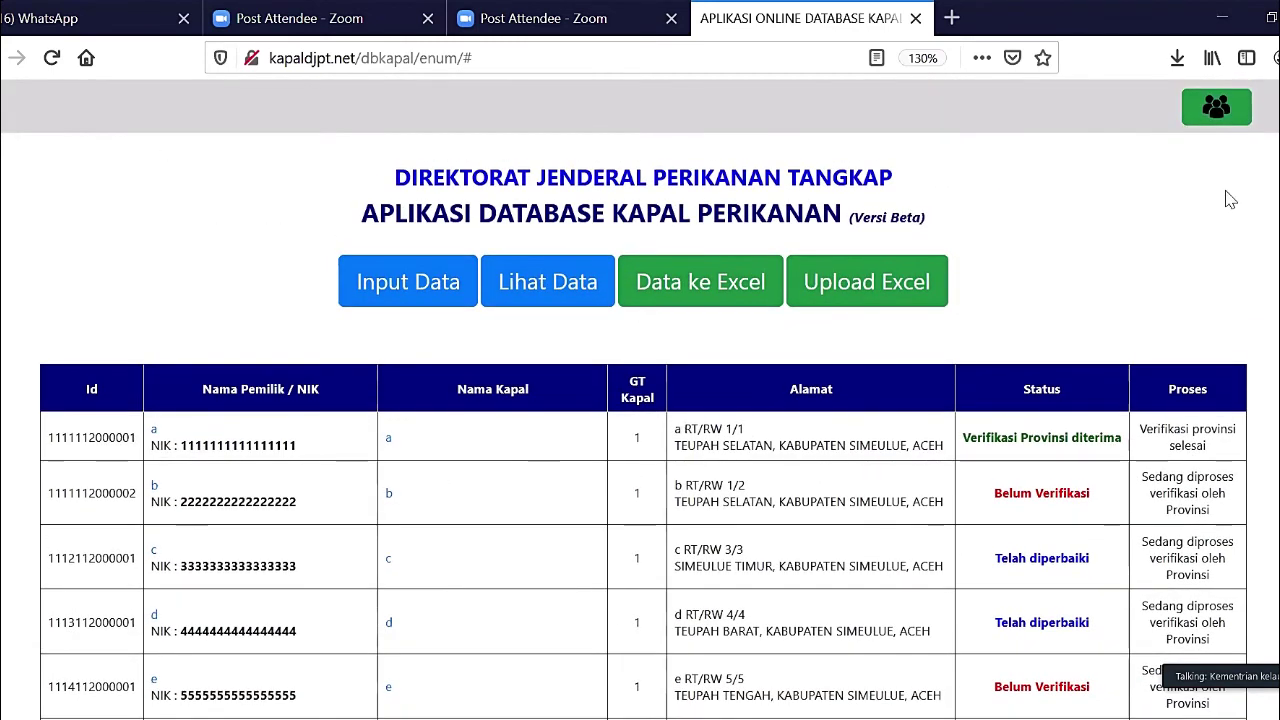
- Log out of the operator account from the profile menu and open the login form
left_click(1218, 118)
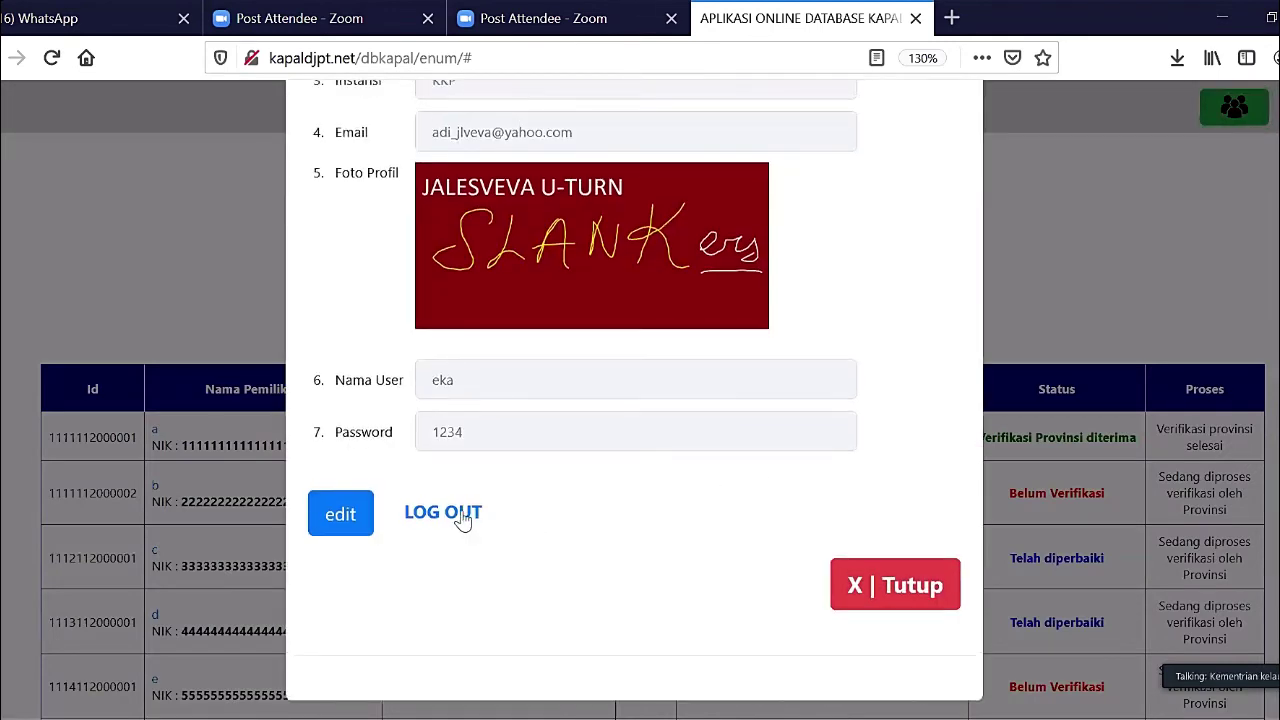
left_click(463, 515)
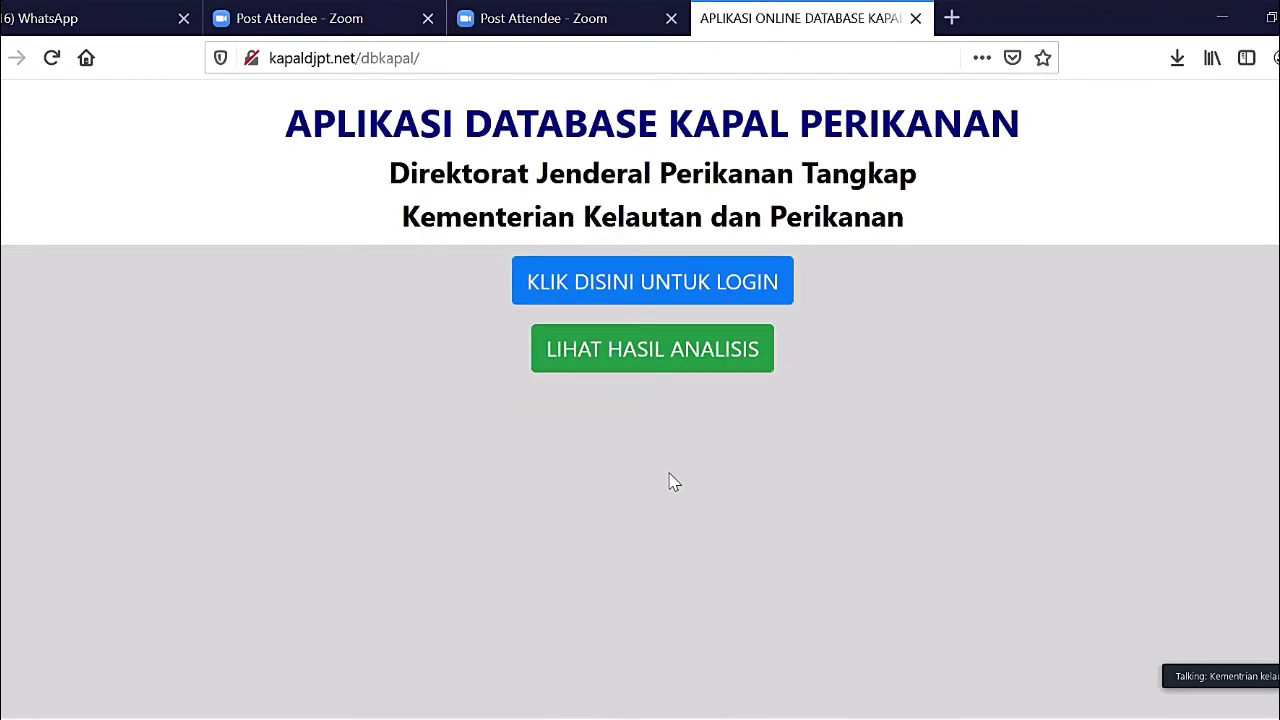
key("ctrl+minus")
key("ctrl+minus")
key("ctrl+minus")
key("ctrl+minus")
key("ctrl+plus")
key("ctrl+plus")
key("ctrl+plus")
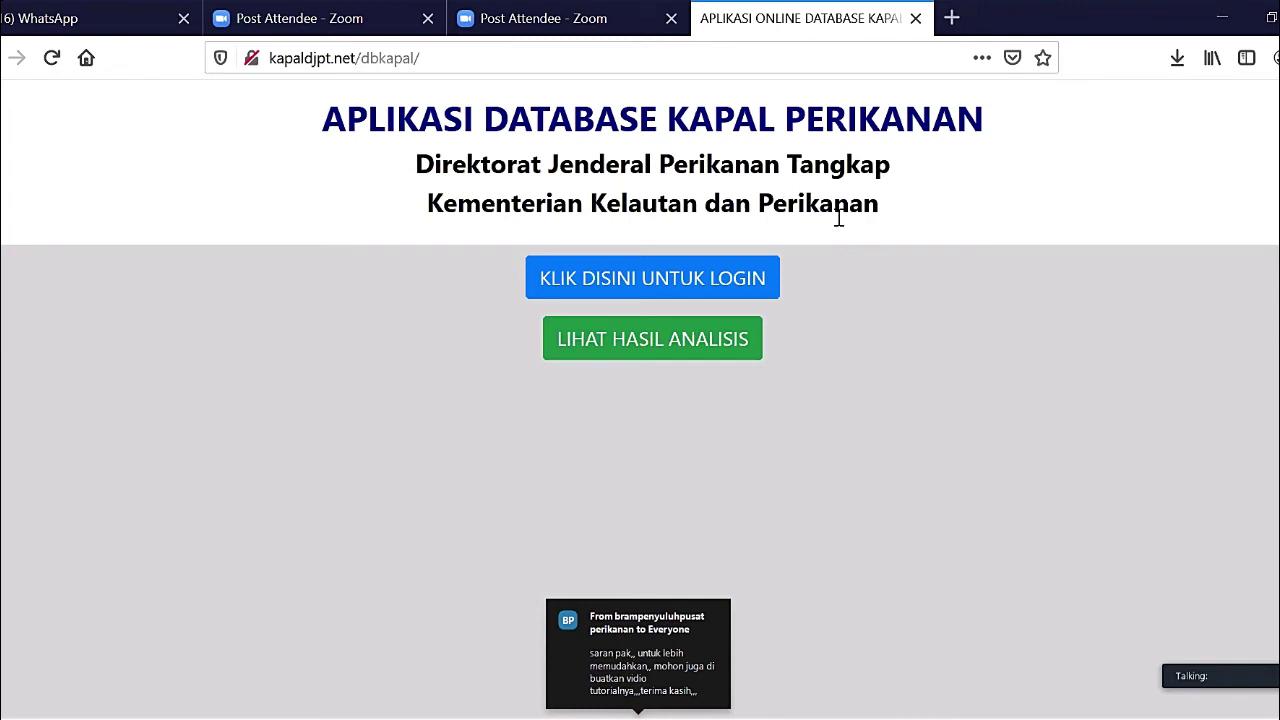
left_click(651, 288)
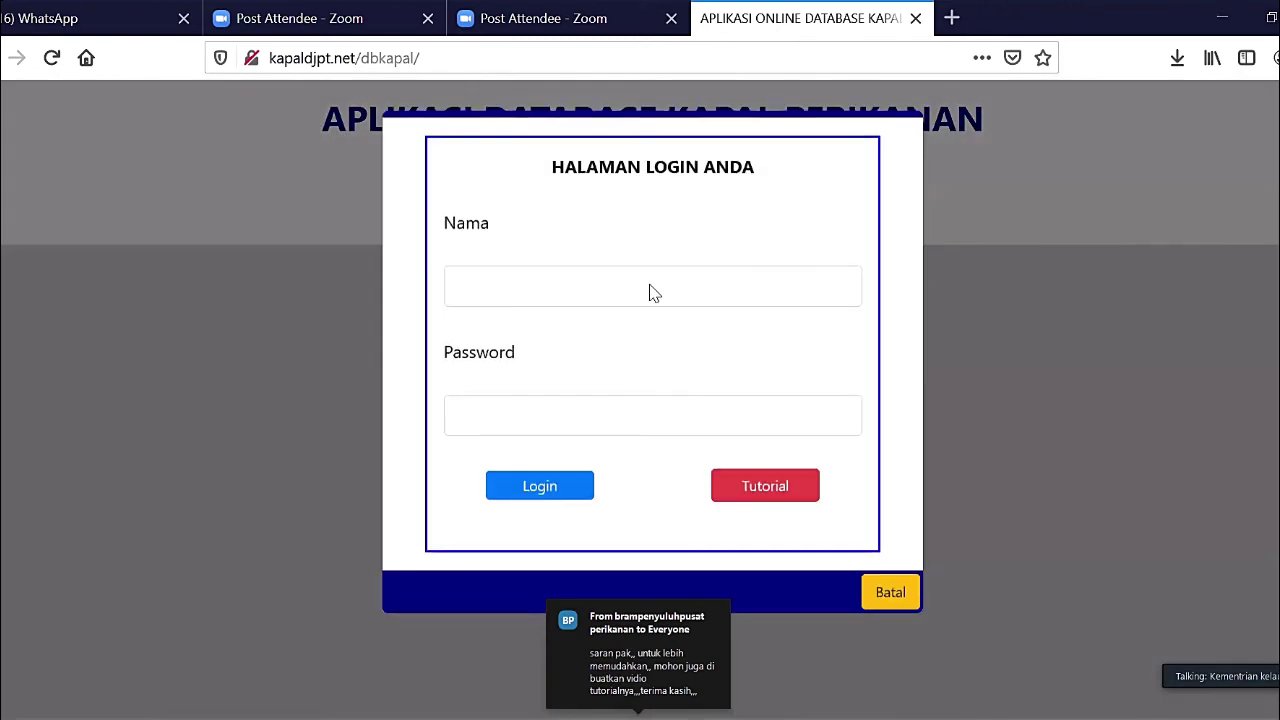
- Sign in with the verifier's username and password, declining the browser's offer to save the login
left_click(651, 286)
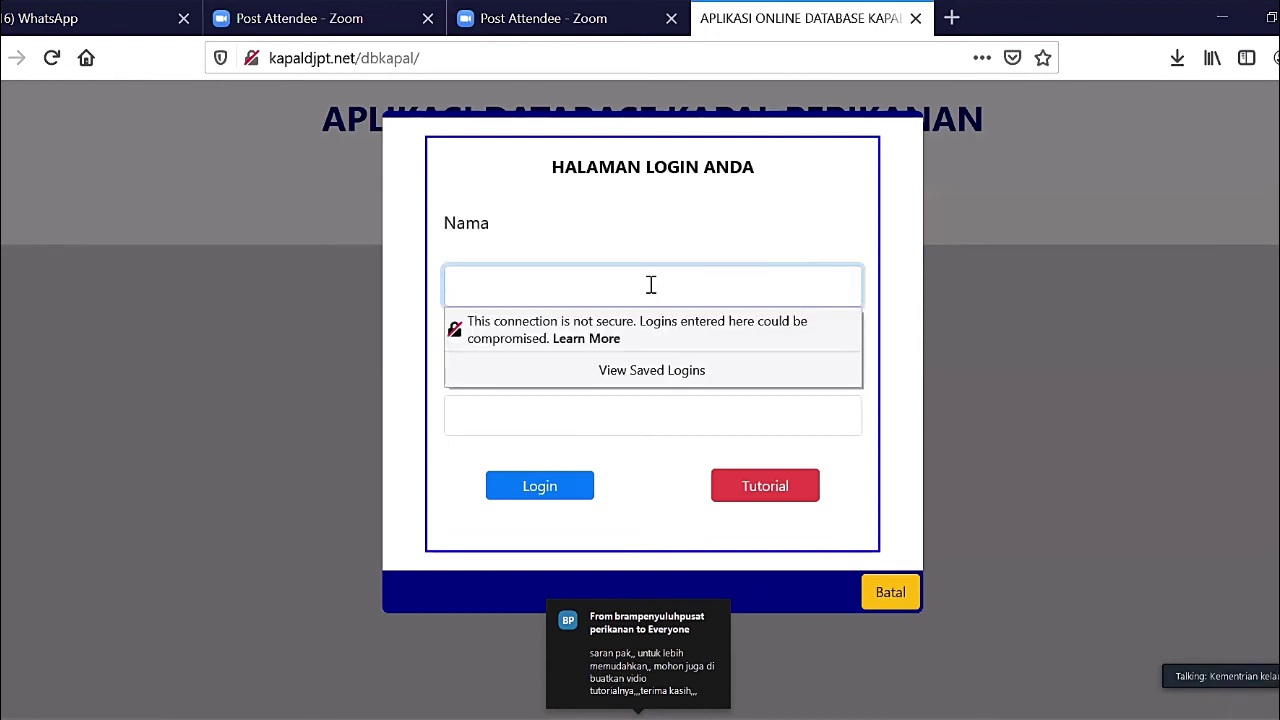
type("feri")
key("Tab")
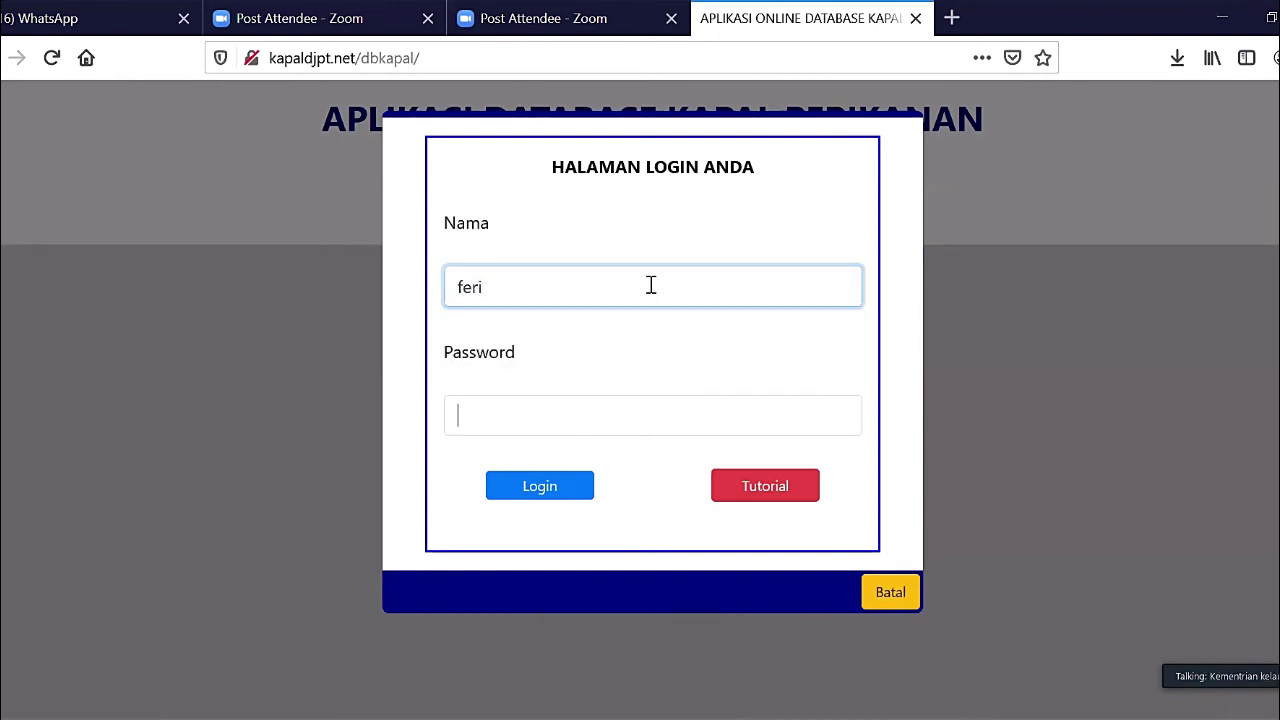
key("Tab")
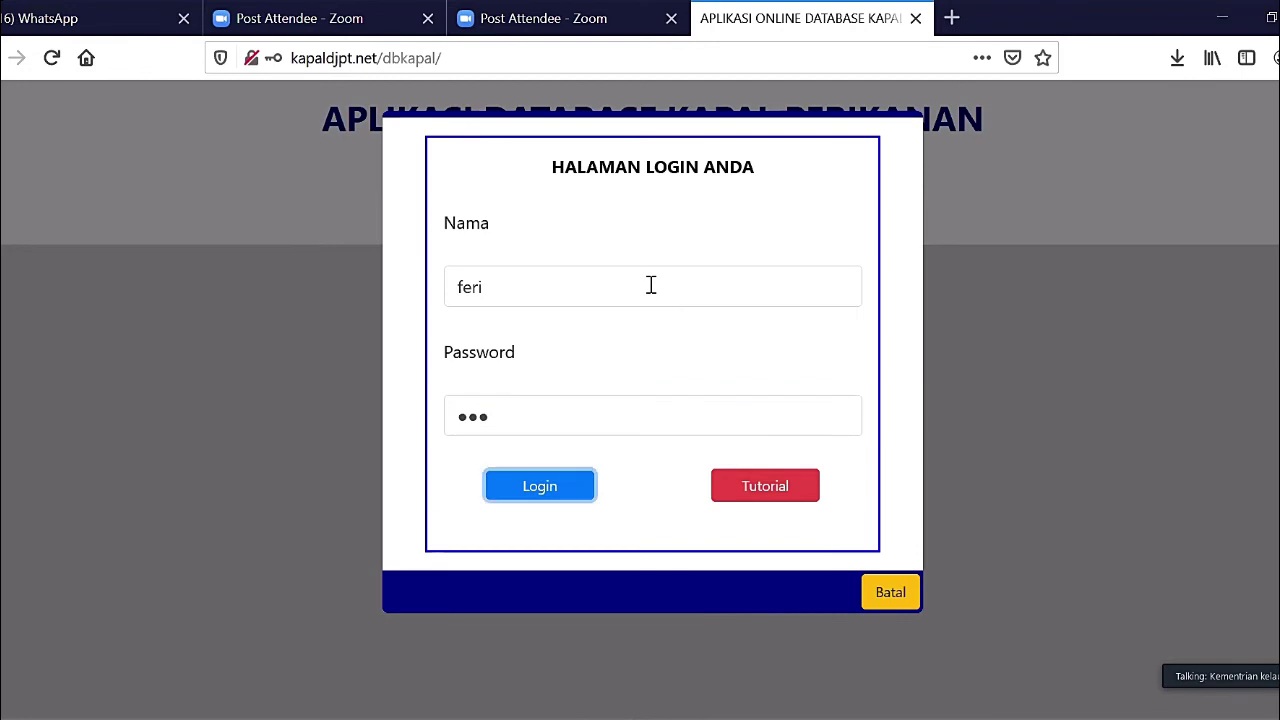
left_click(517, 489)
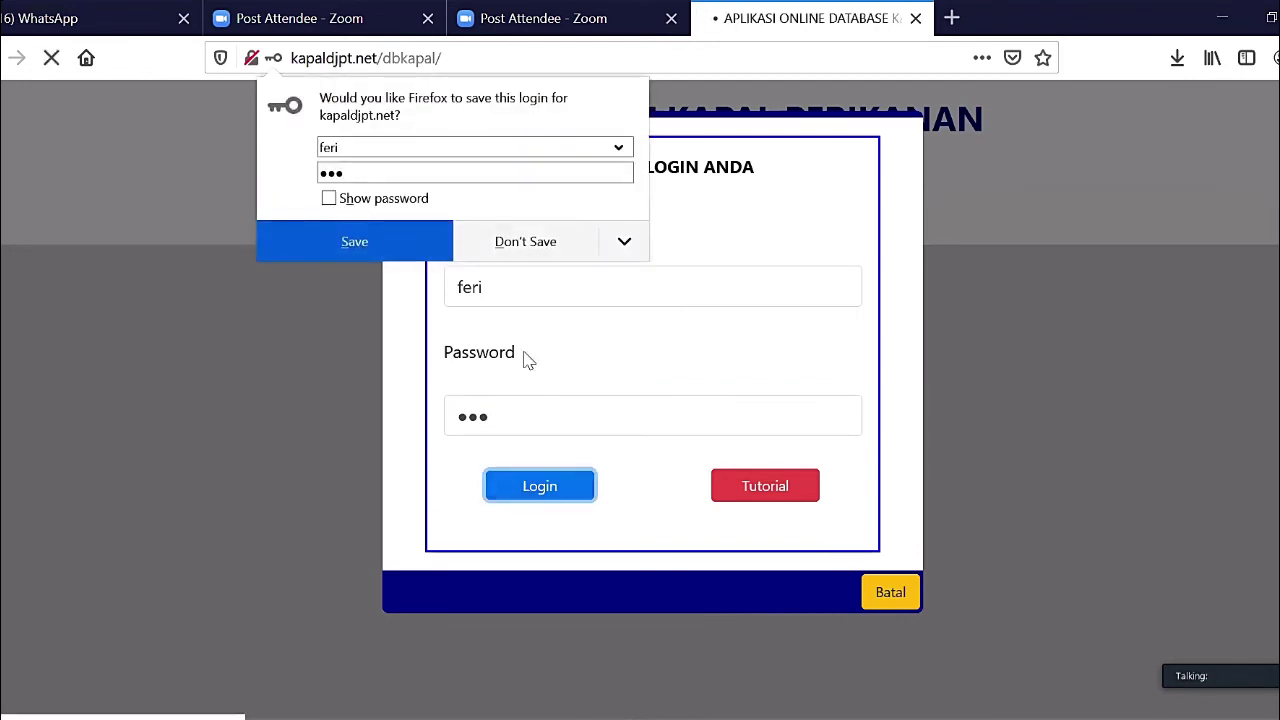
left_click(524, 244)
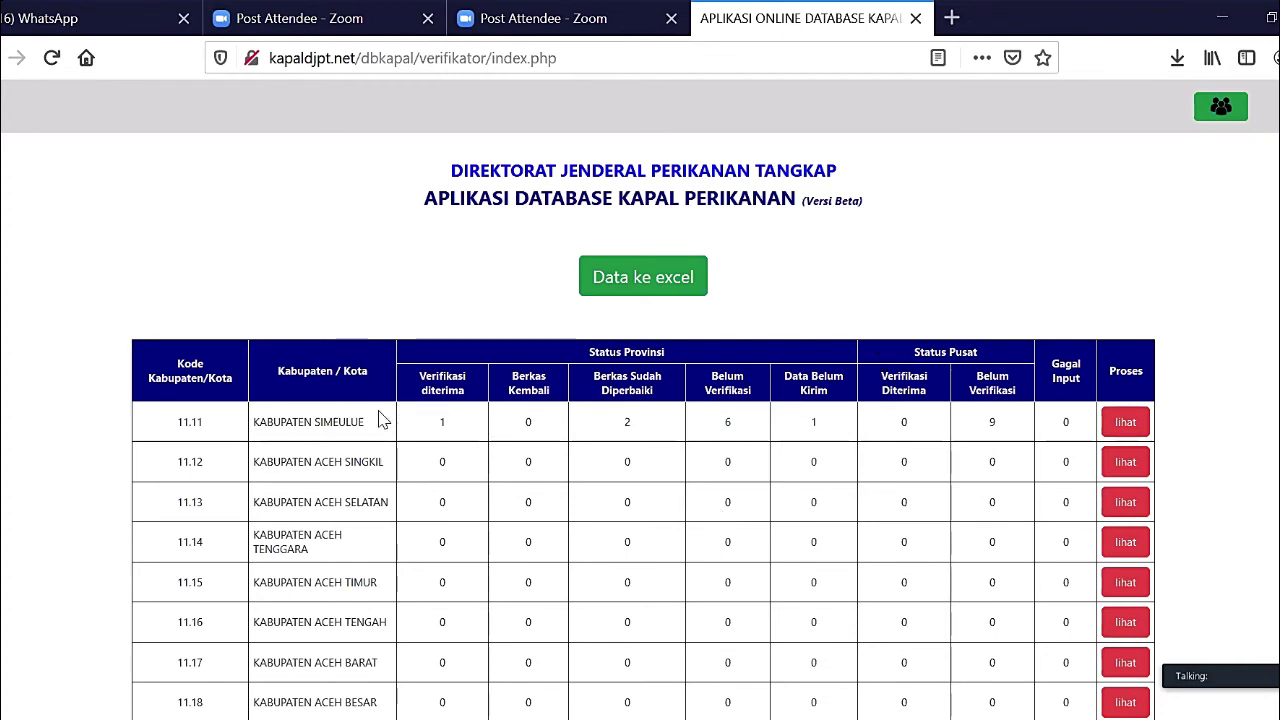
scroll(329, 415, "down", 2)
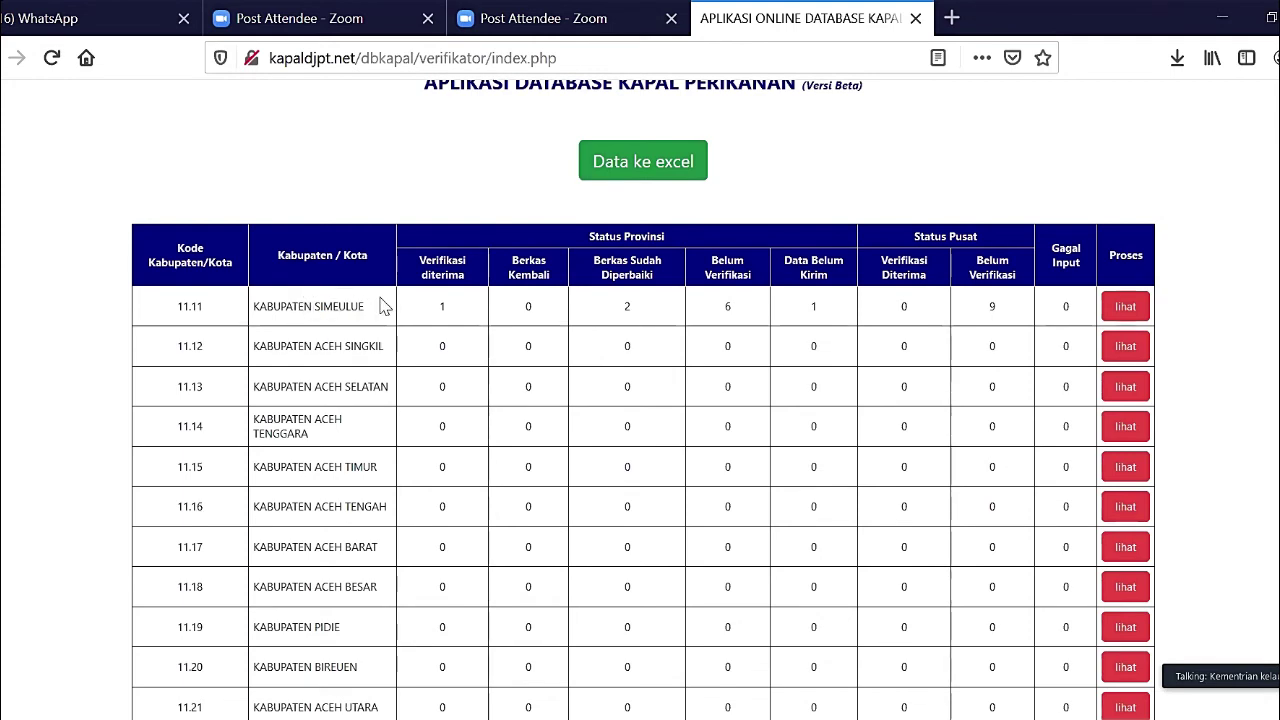
scroll(335, 530, "down", 5)
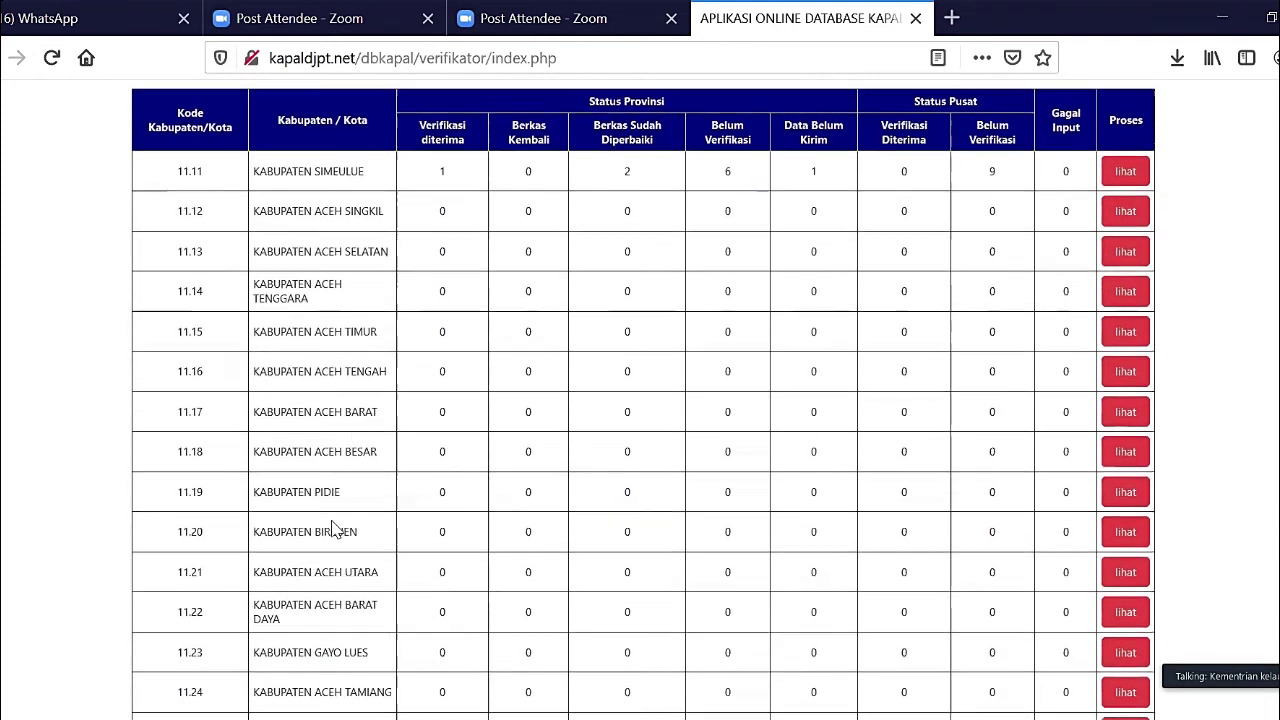
scroll(333, 522, "down", 1)
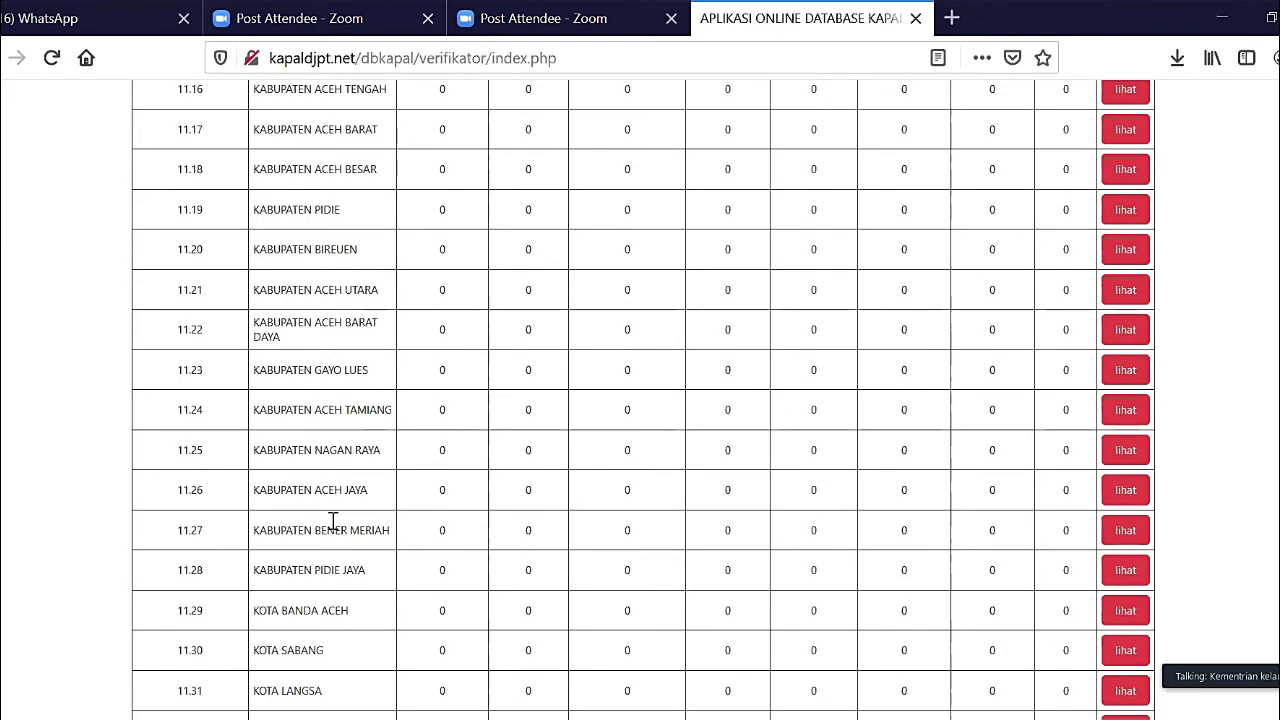
scroll(336, 530, "down", 1)
scroll(335, 530, "down", 1)
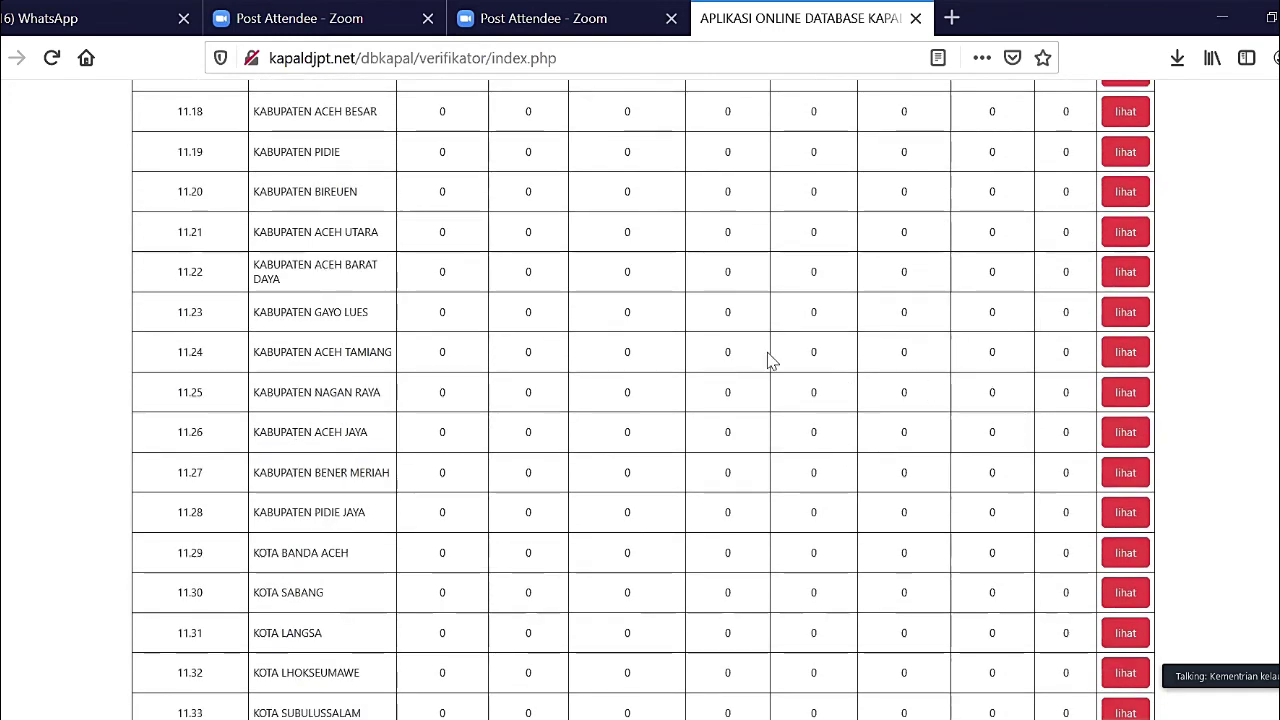
scroll(486, 372, "up", 6)
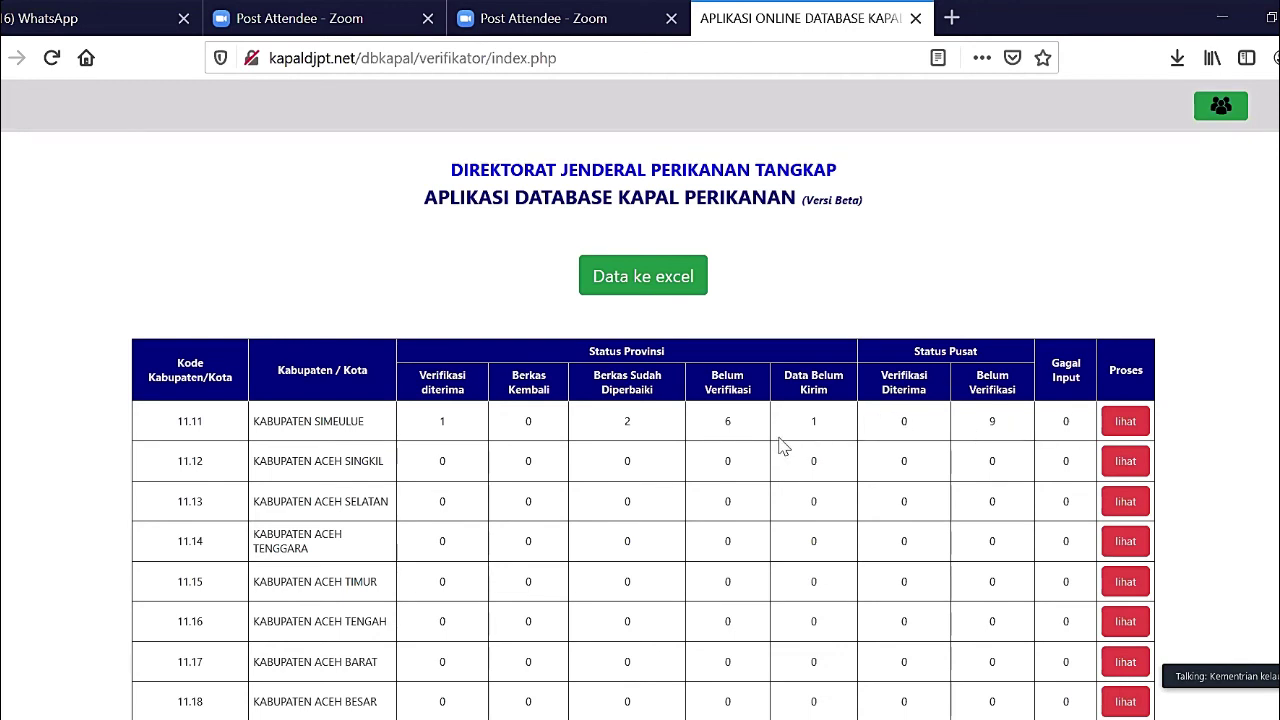
- Open Kabupaten Simeulue's per-kecamatan breakdown, listing Teupah Selatan, Simeulue Timur, Teupah Barat and Teupah Tengah
scroll(783, 446, "down", 1)
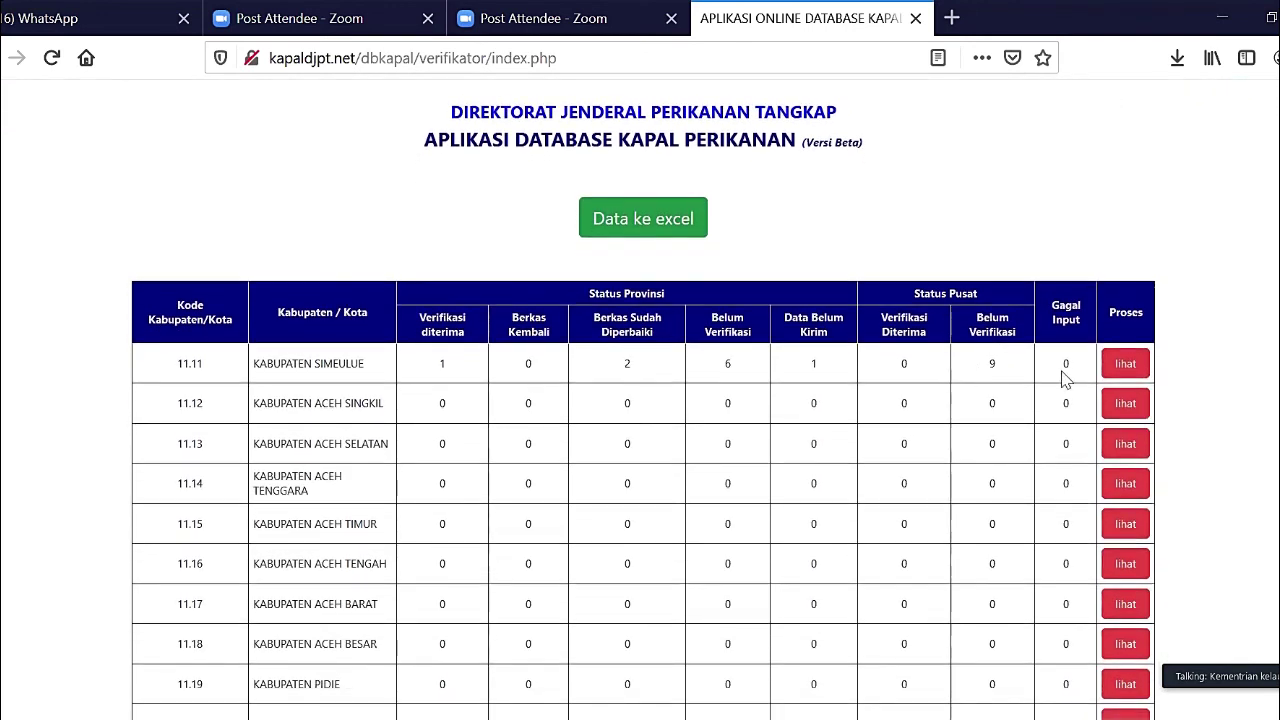
left_click(1125, 366)
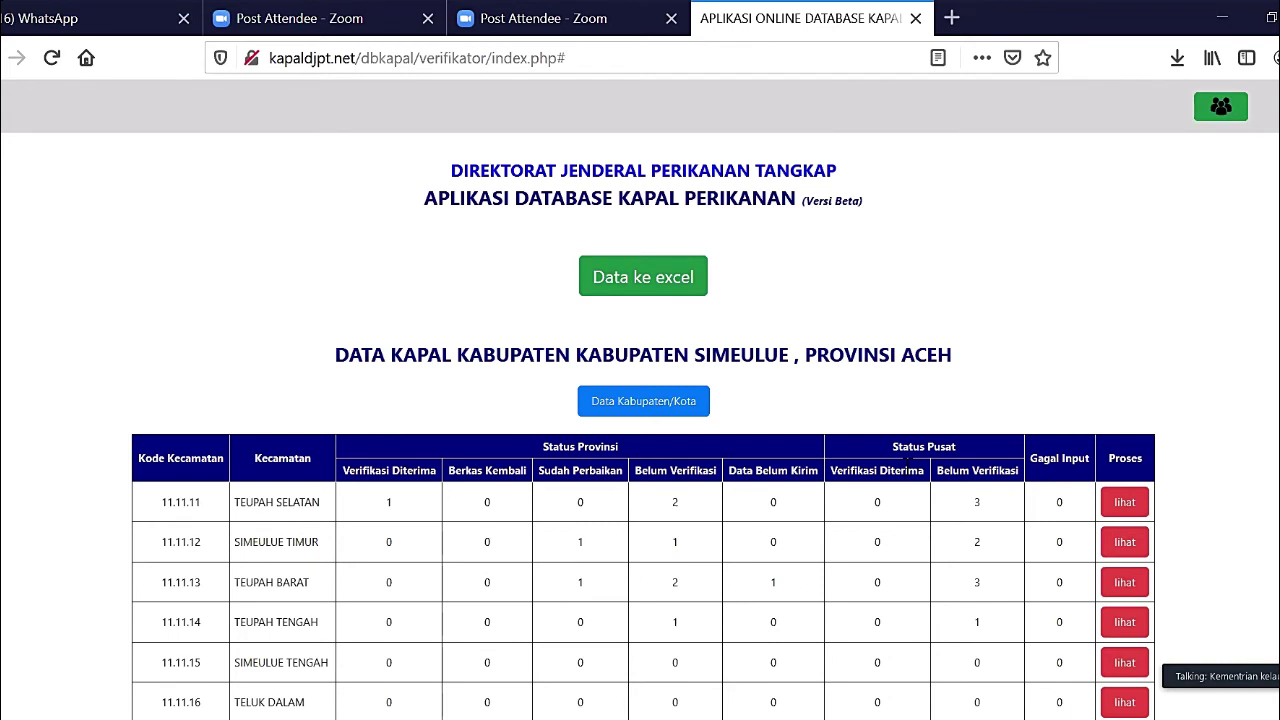
scroll(908, 470, "down", 3)
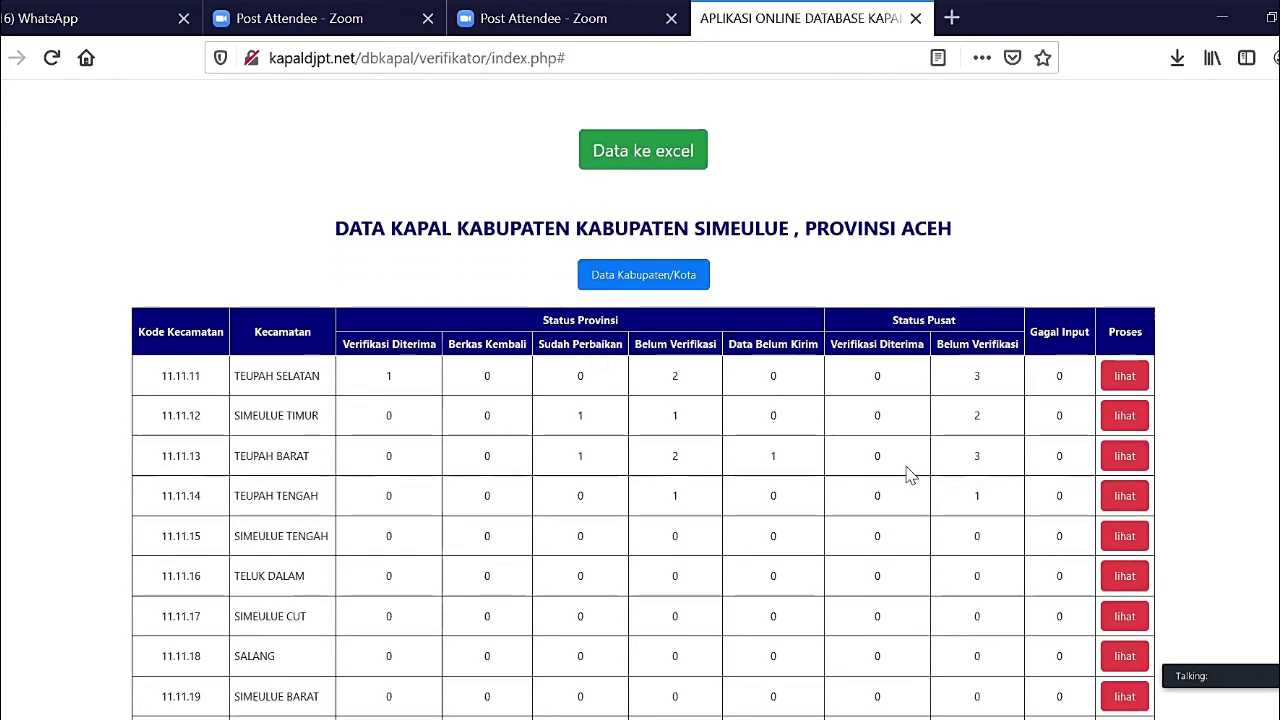
scroll(908, 472, "down", 1)
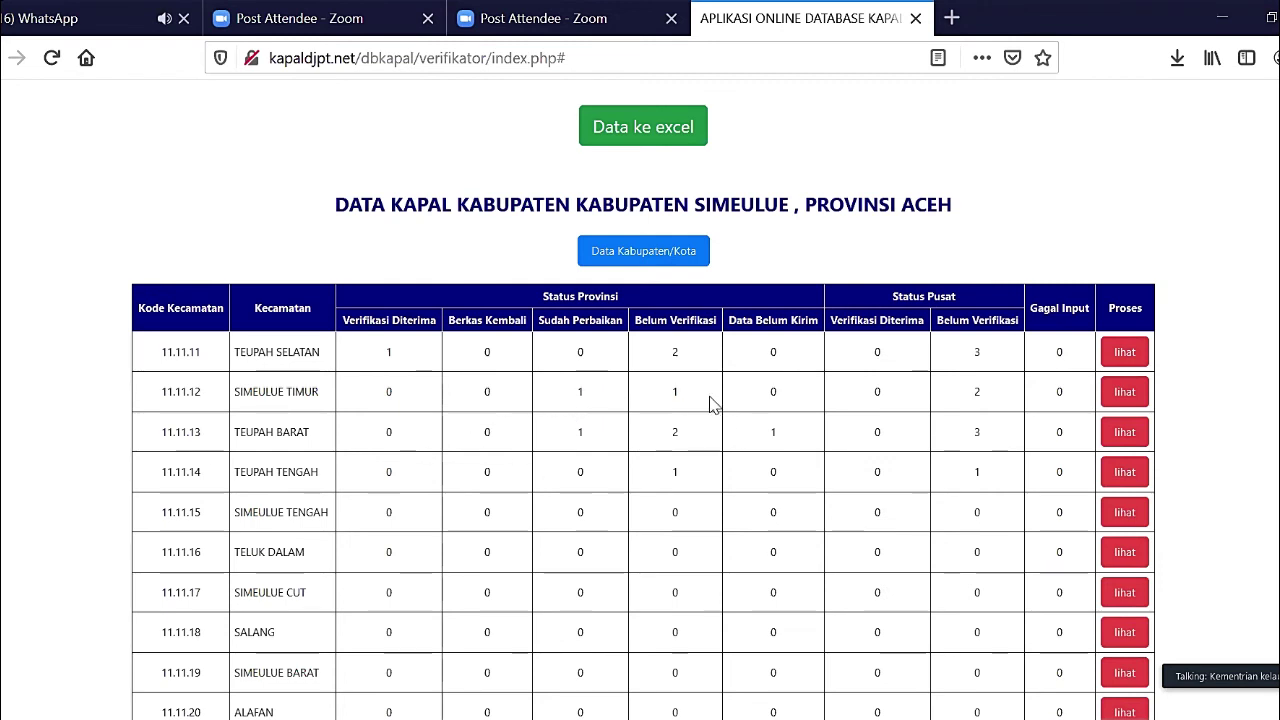
left_click(1120, 396)
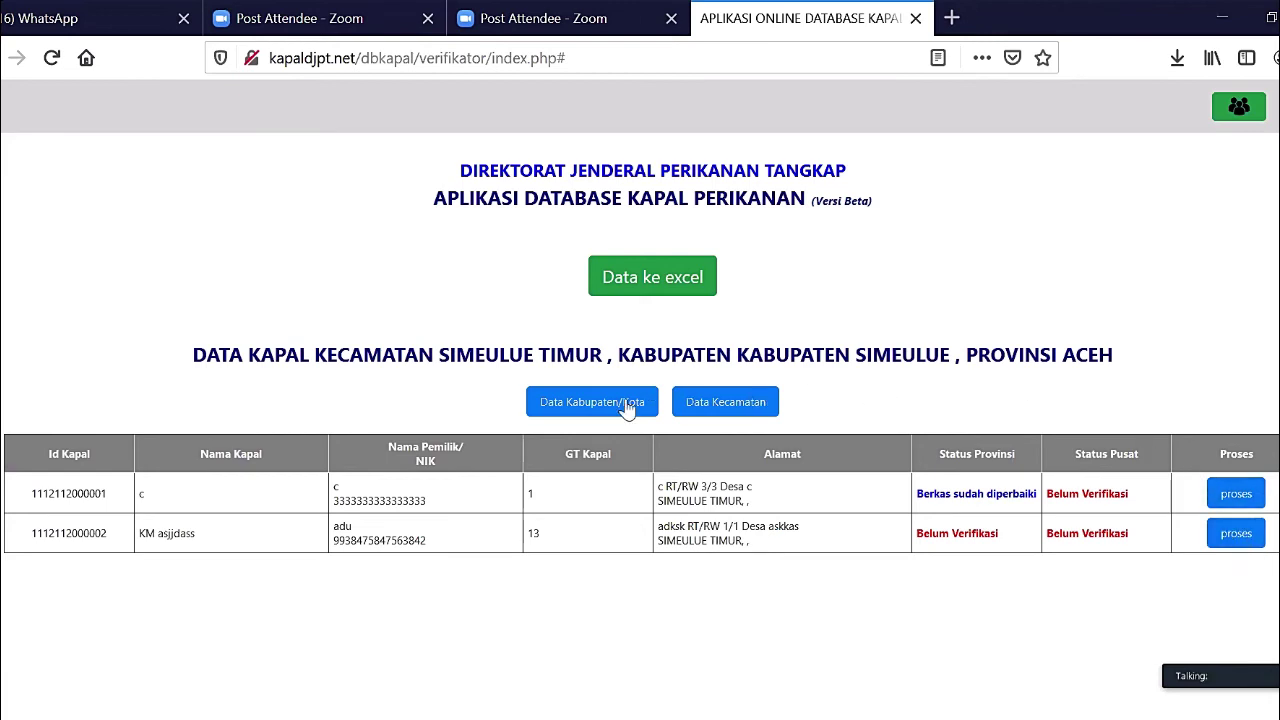
left_click(708, 403)
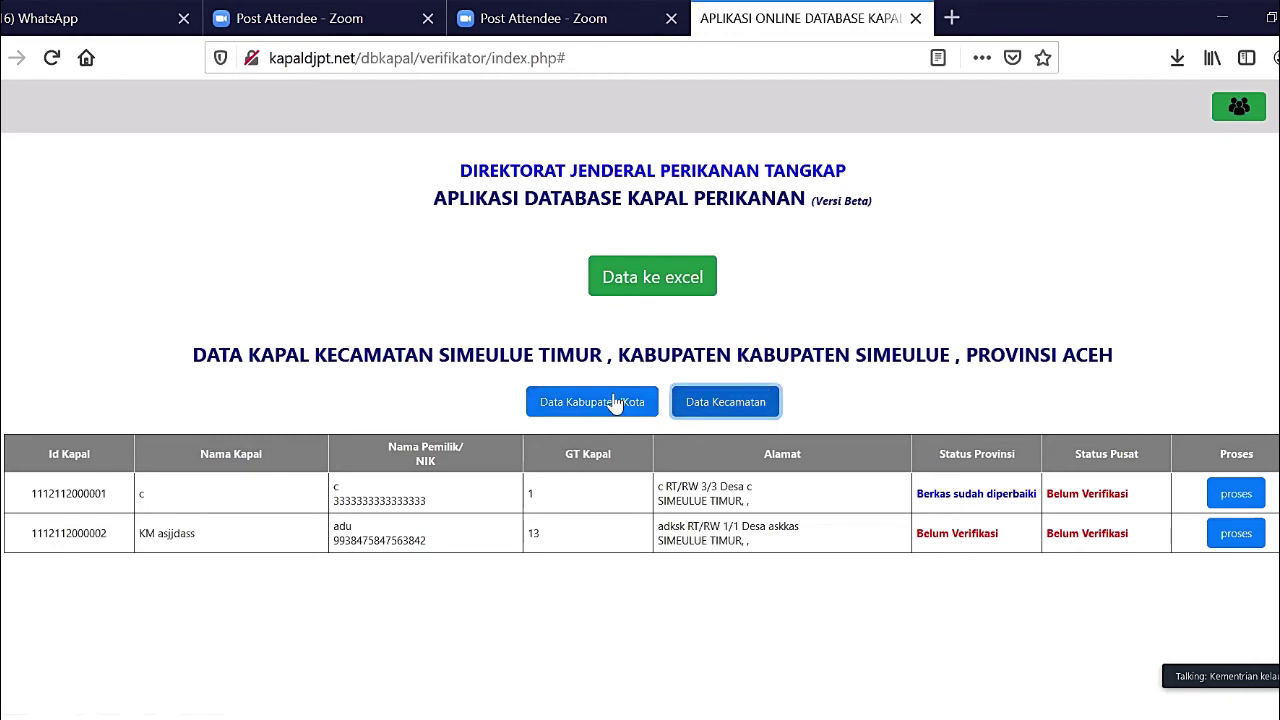
left_click(615, 403)
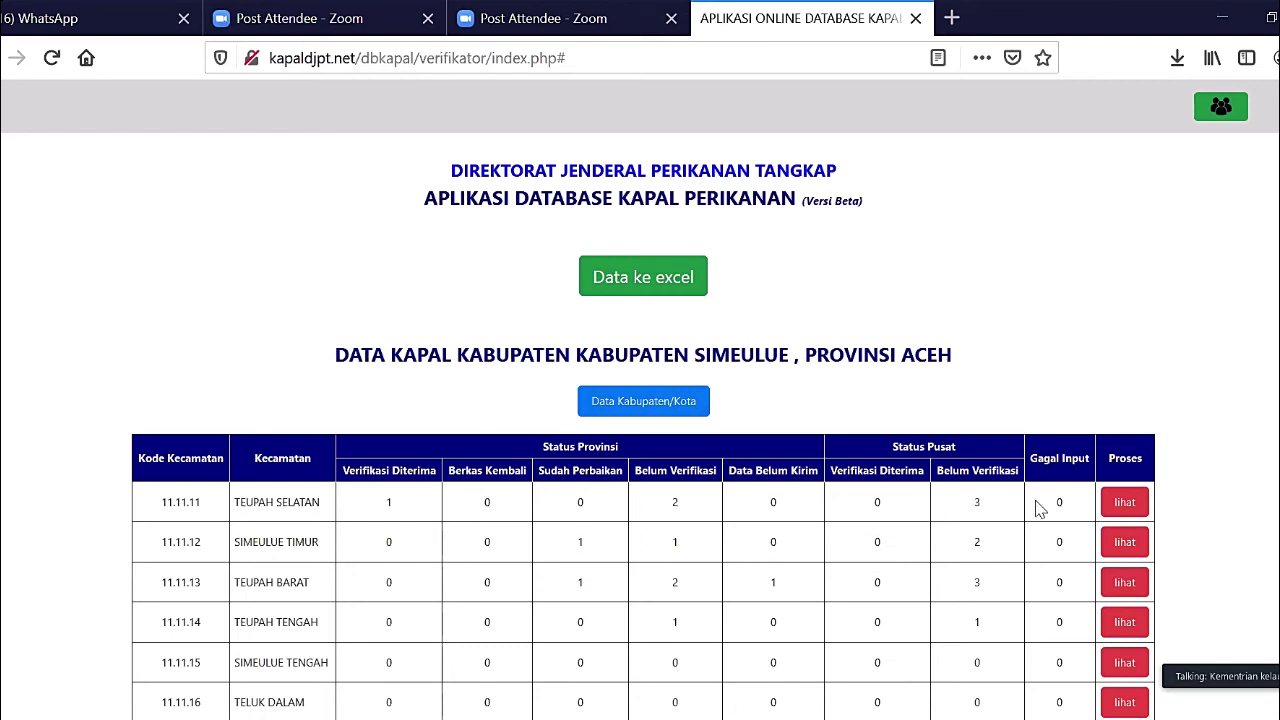
- In Teupah Selatan's vessel list, cancel vessel a's acceptance and open its Formulir Verifikasi
left_click(1111, 506)
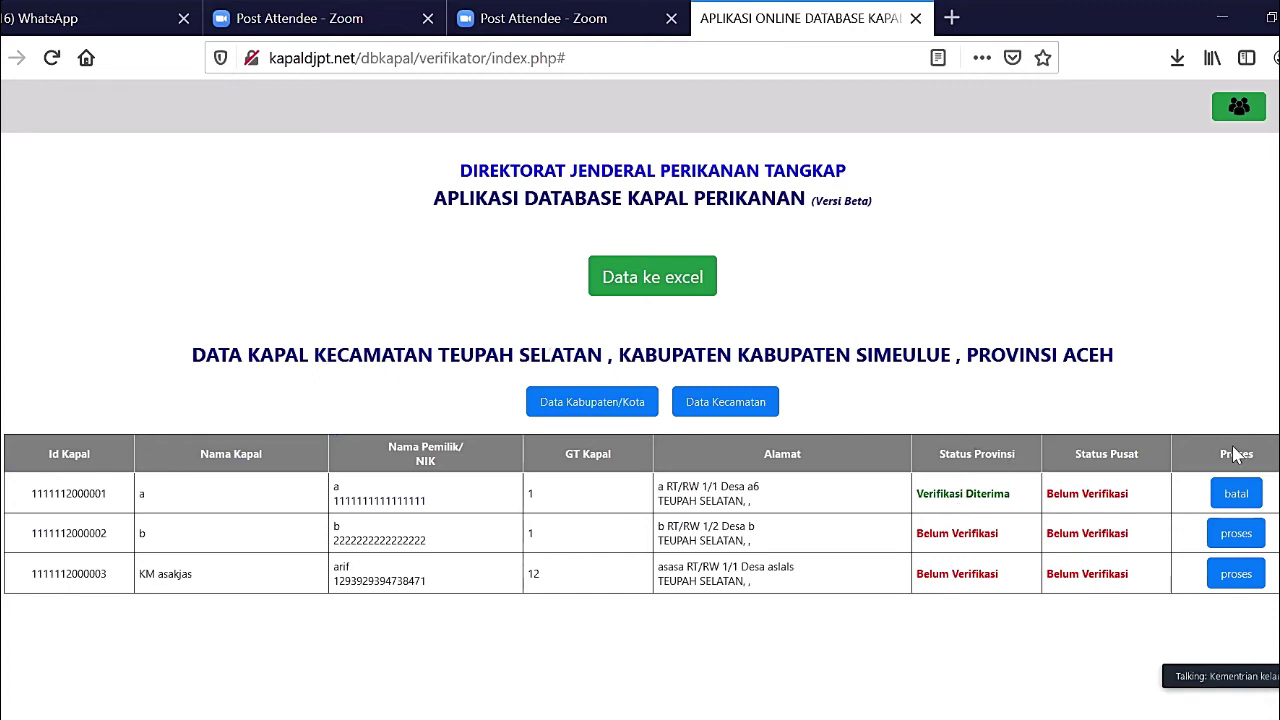
left_click(1247, 507)
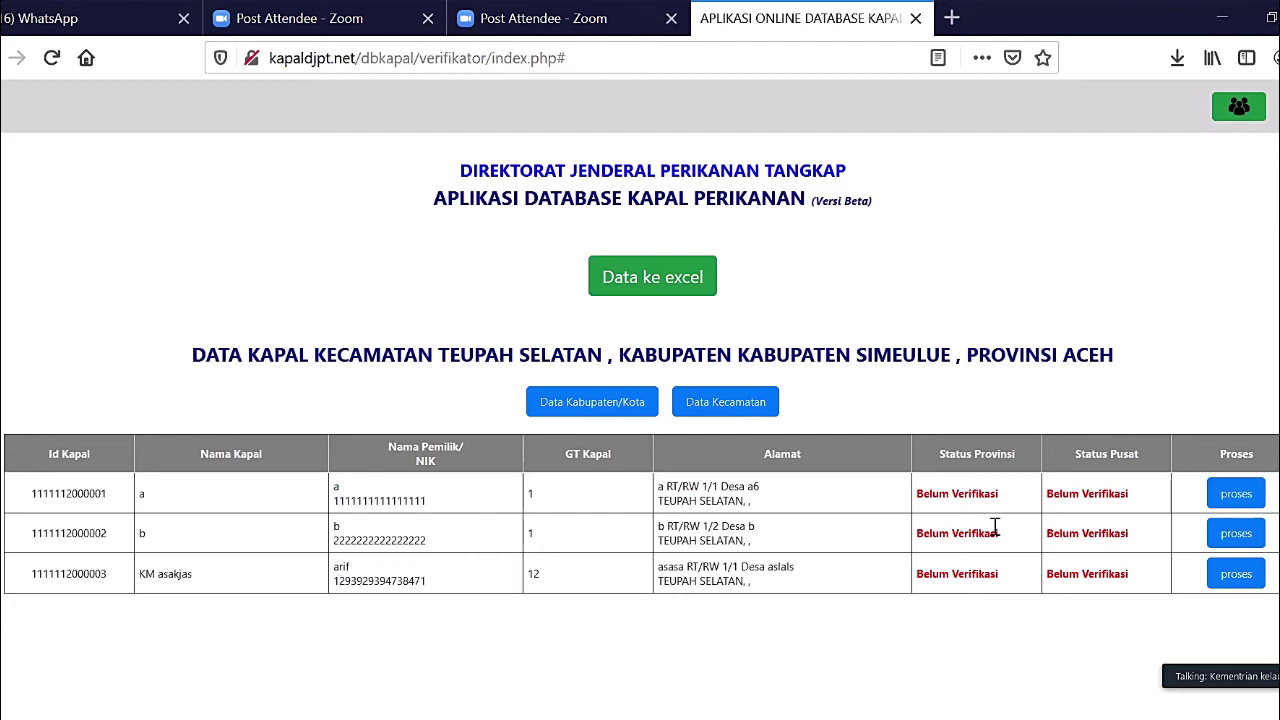
left_click(1238, 505)
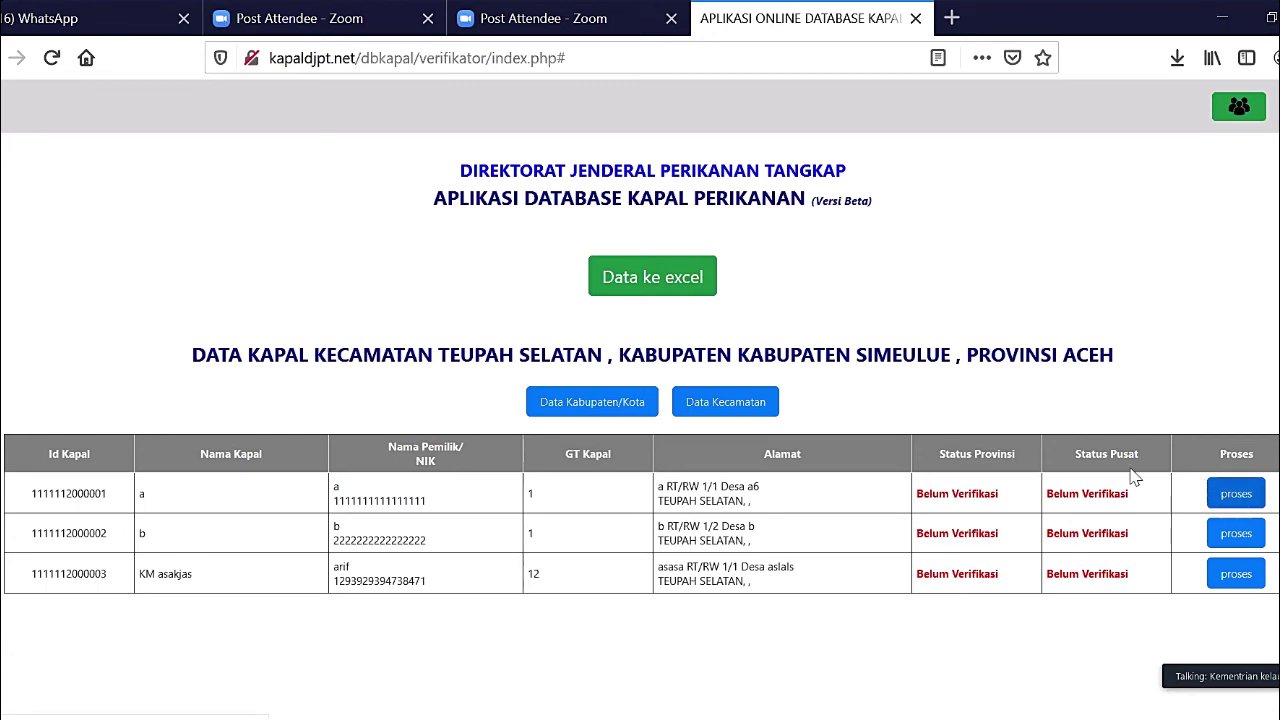
left_click(1213, 505)
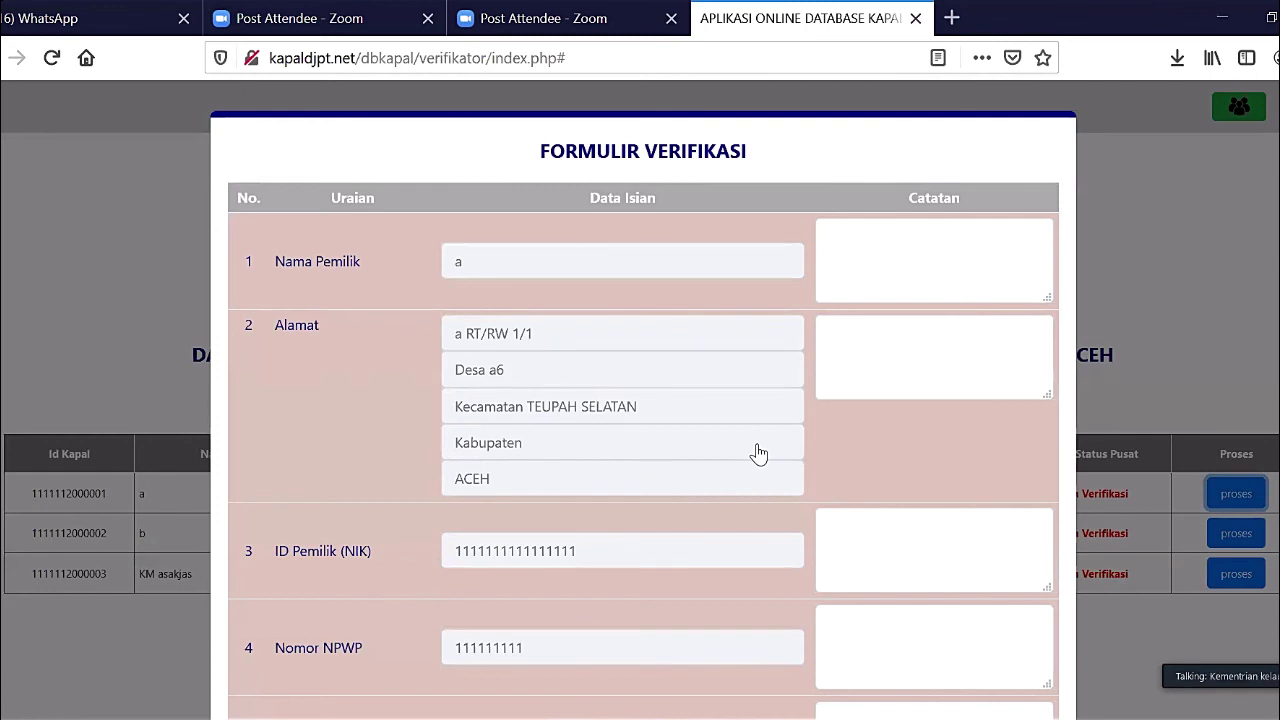
- Review vessel a's form and note 'foto ktp salah.' on item 19, Foto Kapal dan Pemilik/Nelayan
scroll(758, 453, "down", 5)
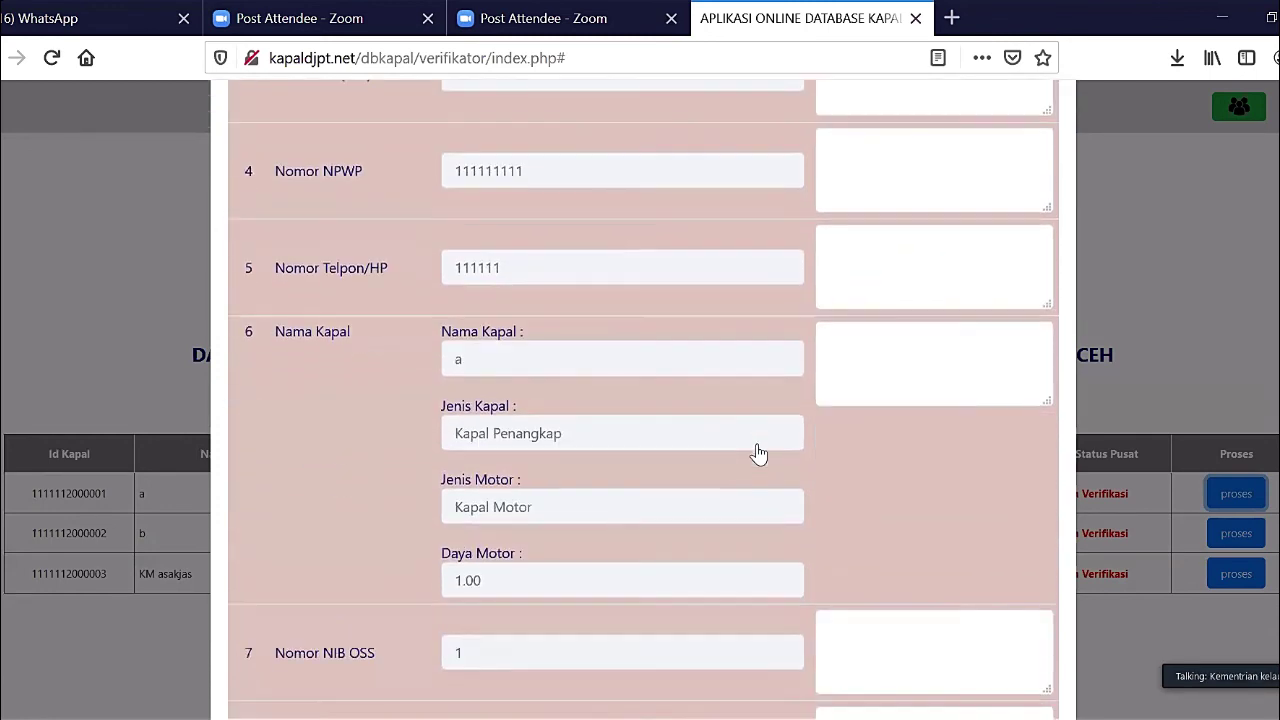
scroll(758, 453, "down", 7)
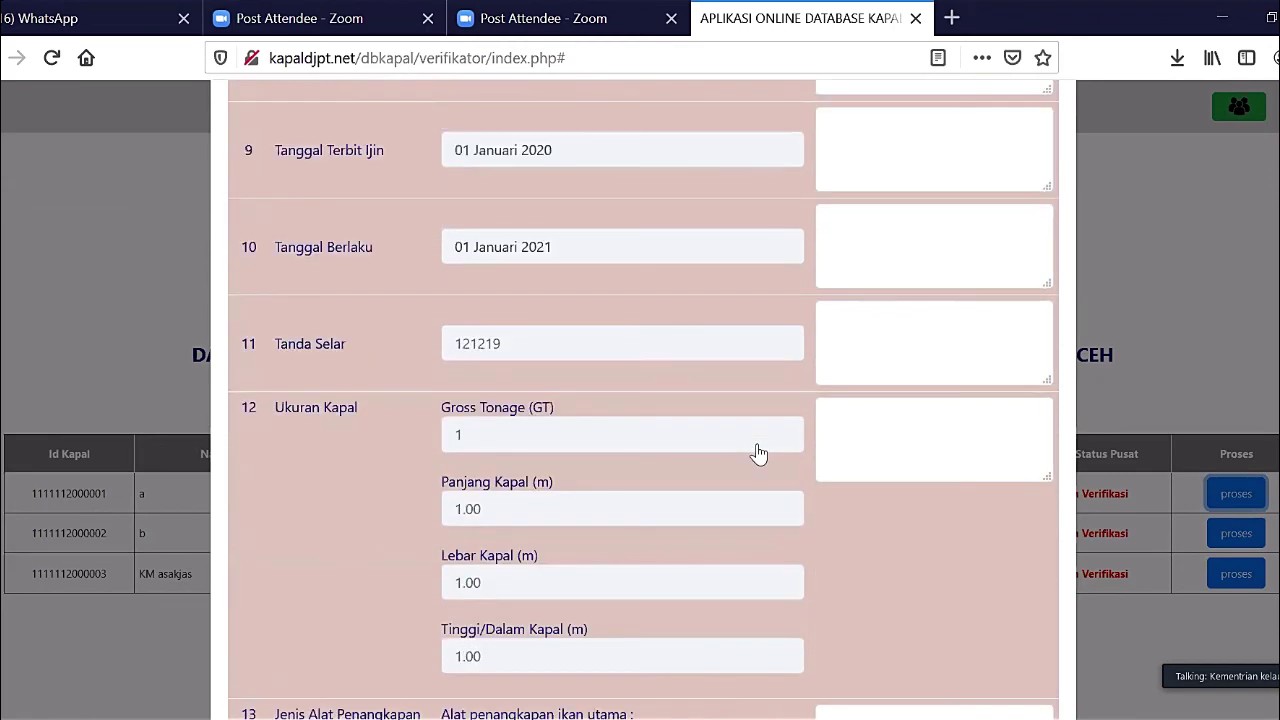
scroll(758, 453, "down", 4)
scroll(758, 453, "down", 1)
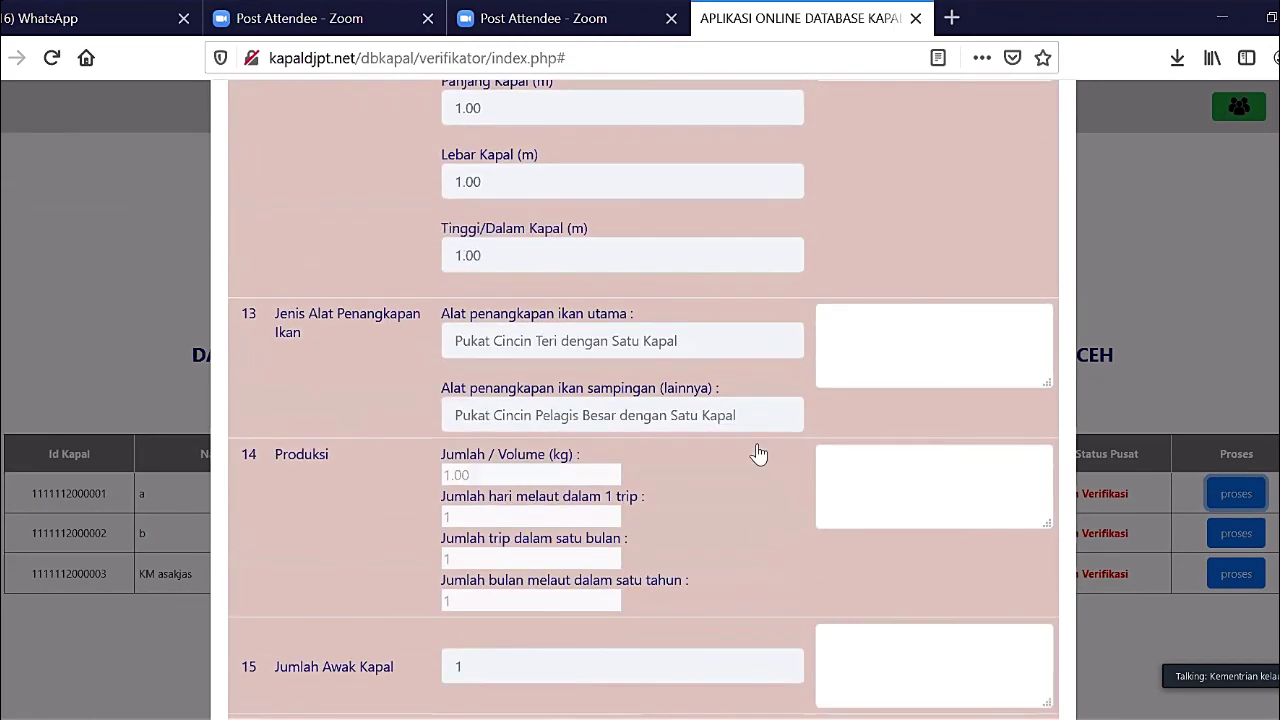
scroll(758, 453, "down", 6)
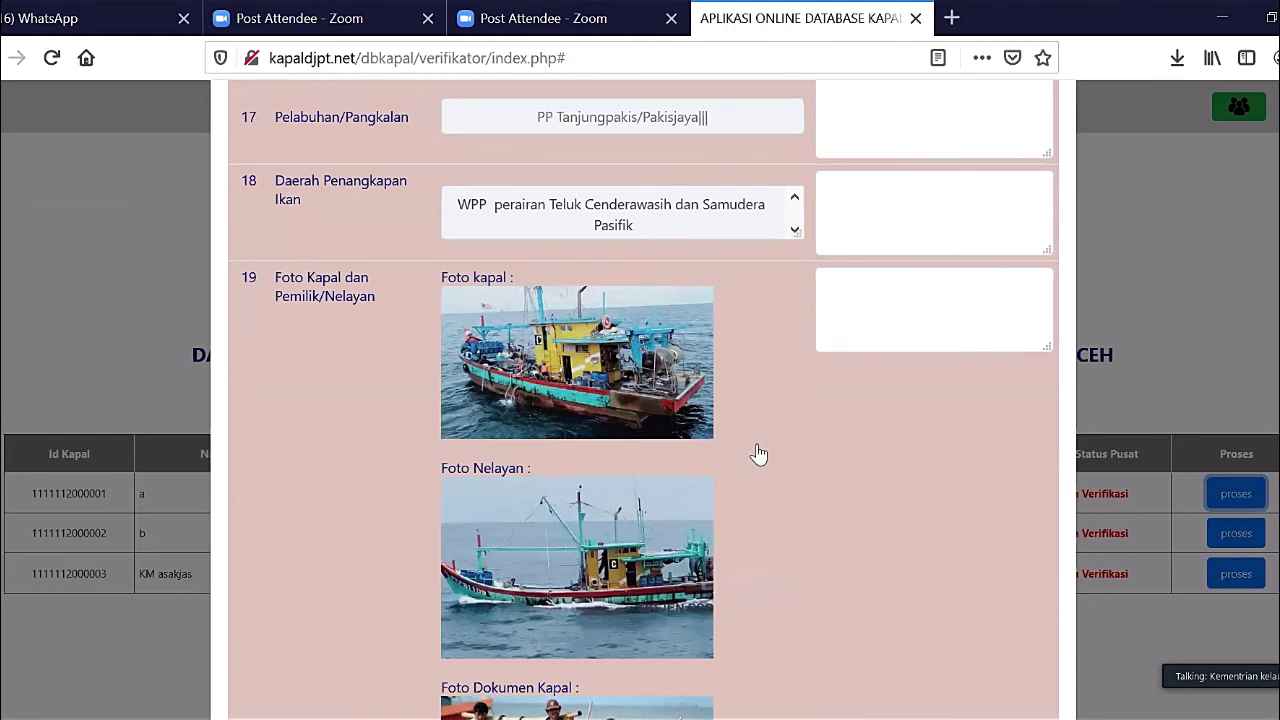
scroll(758, 453, "down", 5)
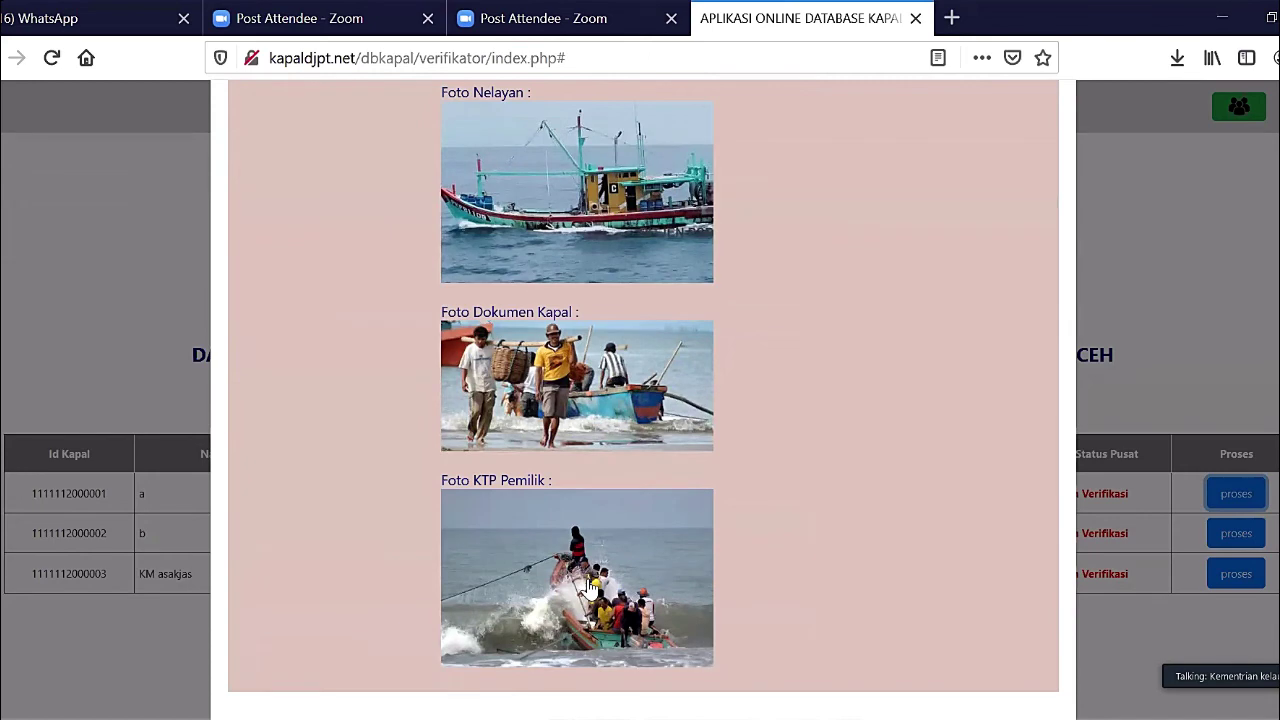
scroll(896, 305, "up", 4)
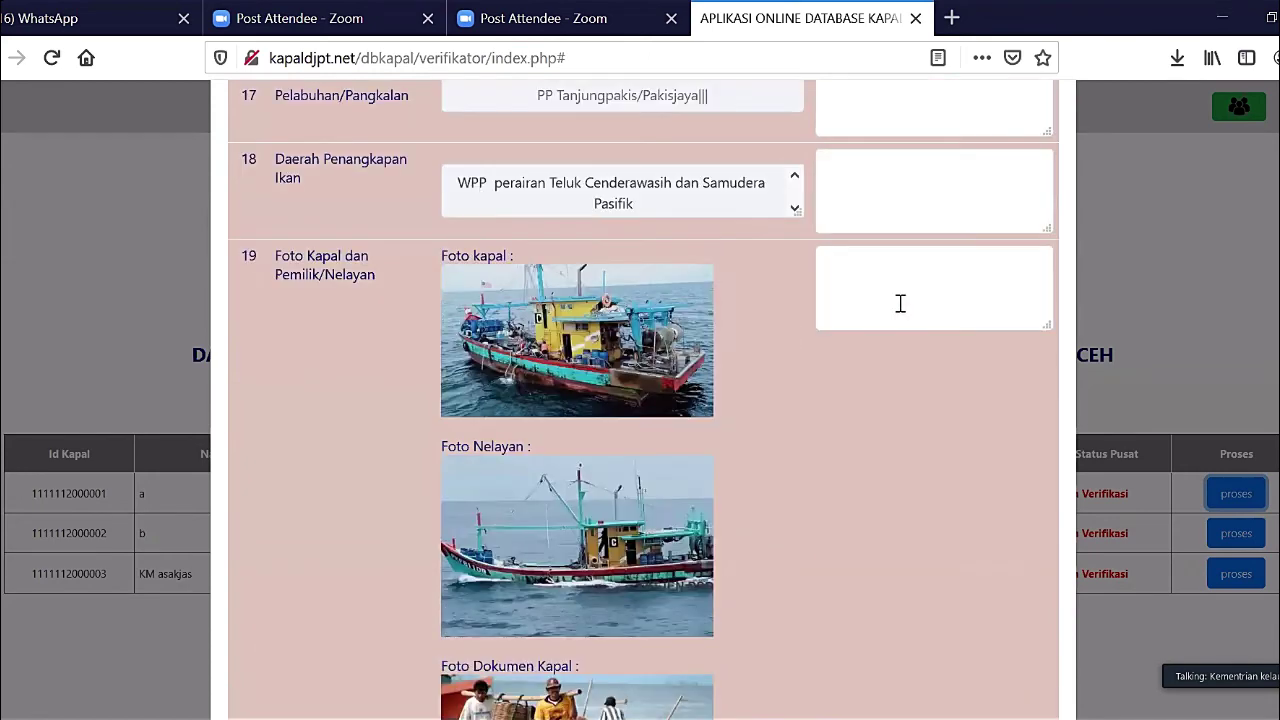
scroll(900, 303, "up", 1)
left_click(900, 303)
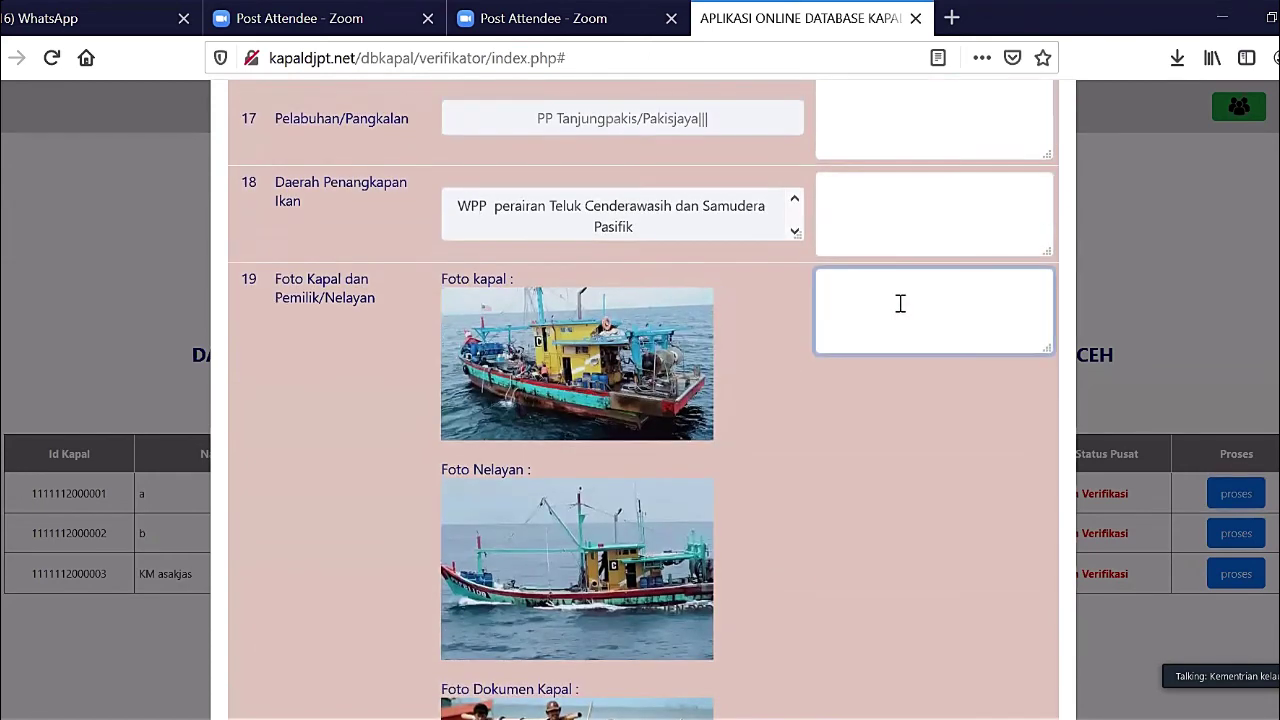
type("foto ktp salah.")
- Set vessel a's Hasil Verifikasi to Tolak and save it
scroll(578, 530, "down", 5)
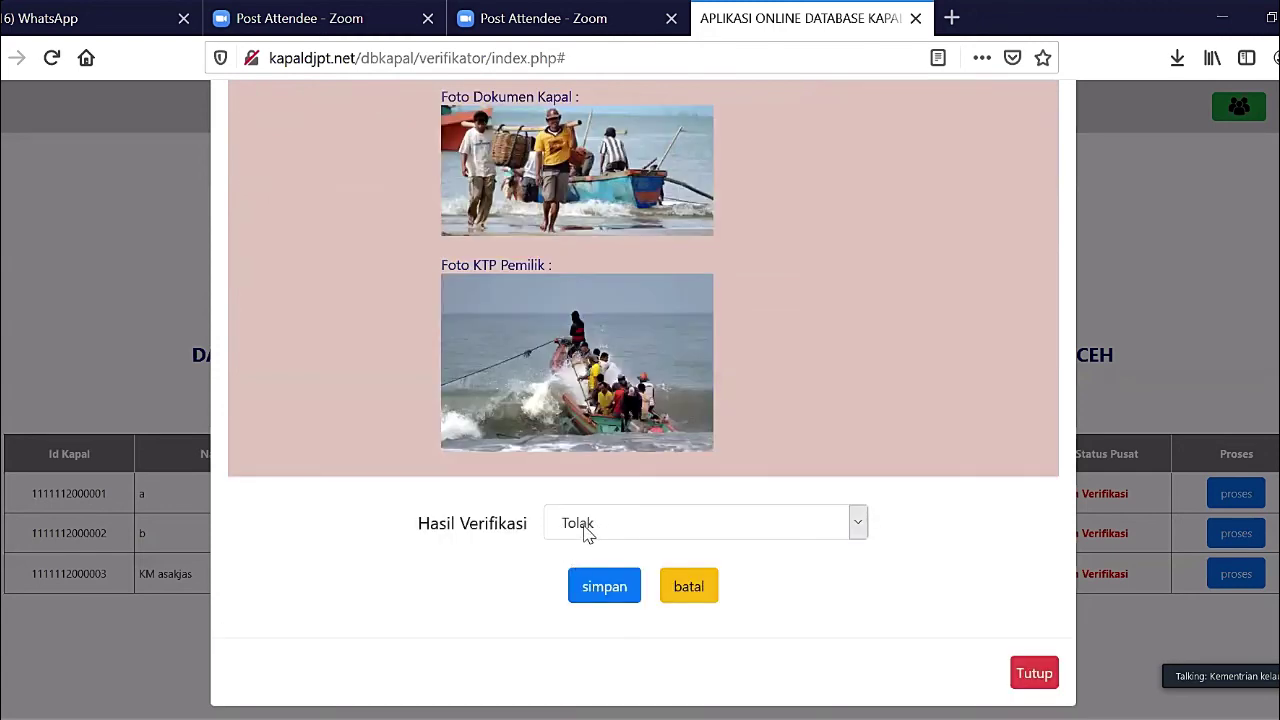
left_click(641, 530)
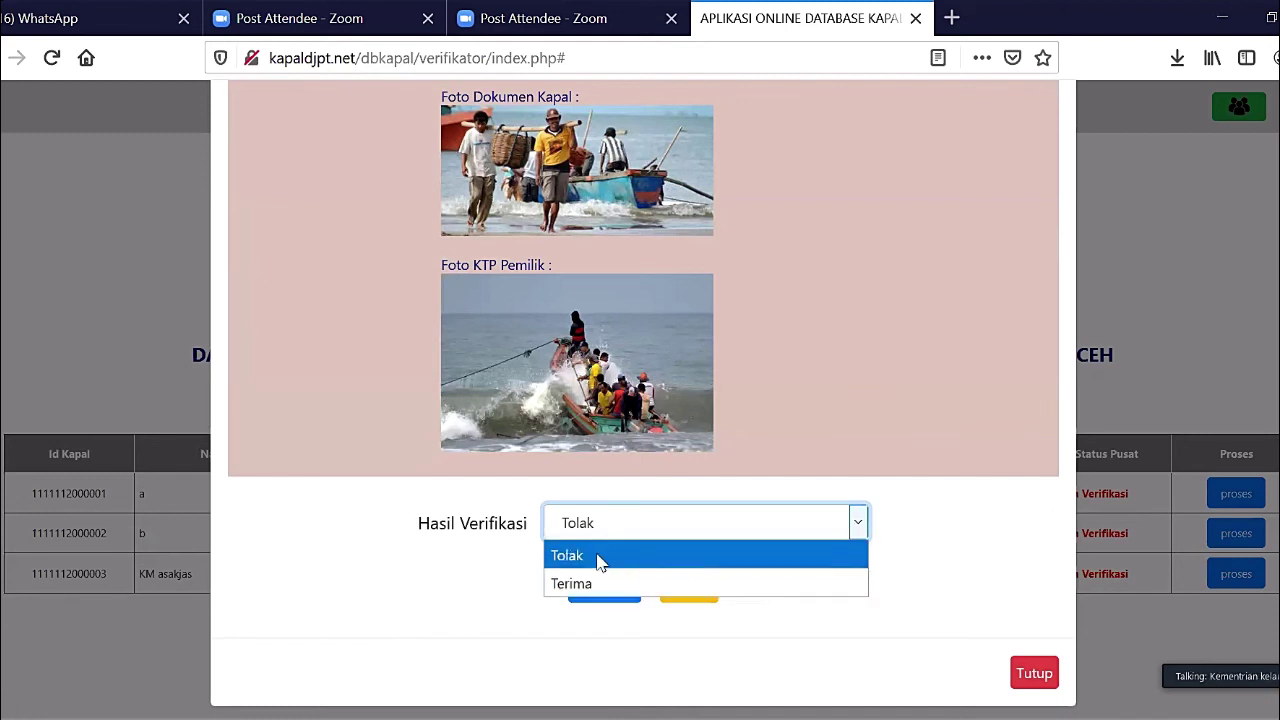
left_click(600, 560)
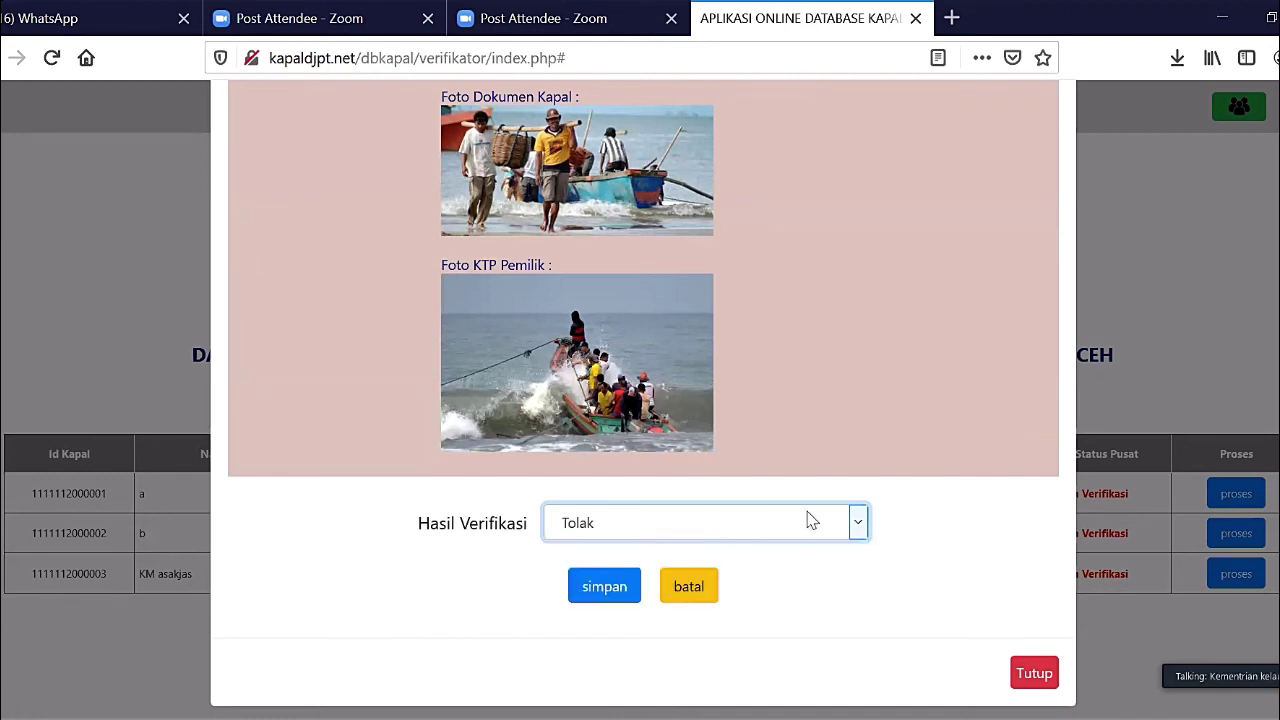
left_click(604, 590)
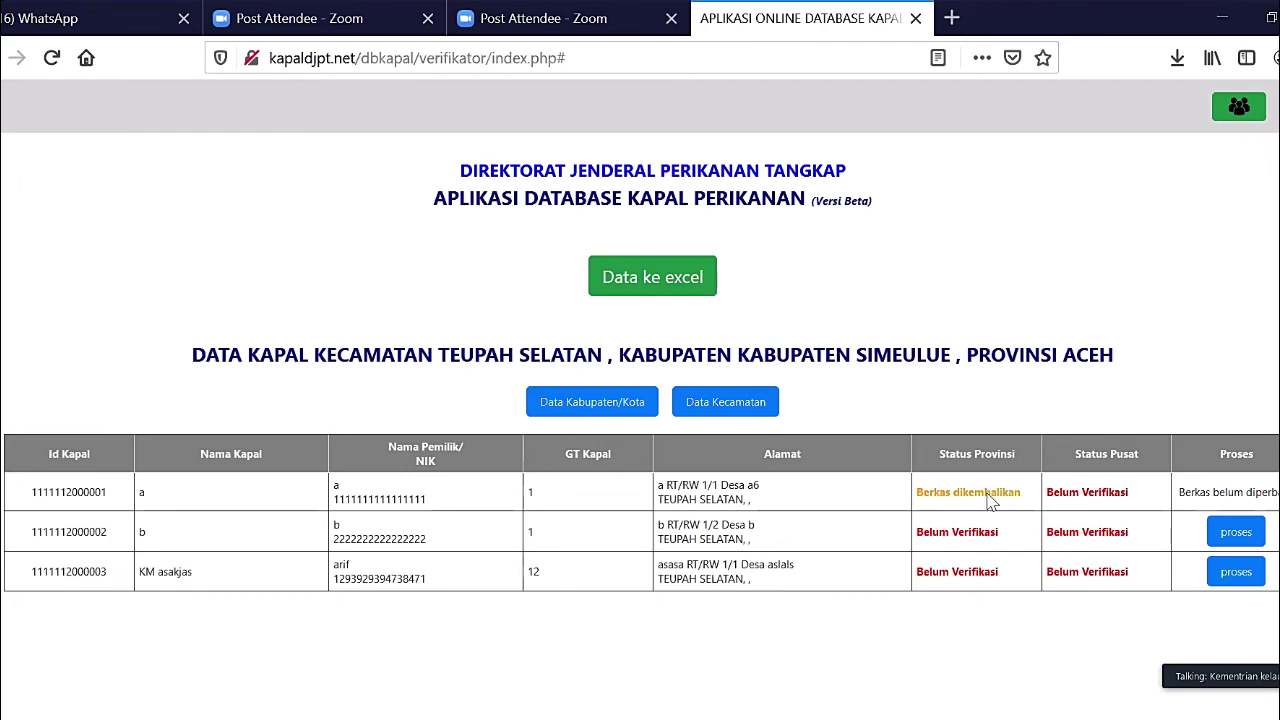
- Zoom the page in two levels so the Teupah Selatan vessel table is larger
key("ctrl+plus")
key("ctrl+plus")
key("ctrl+plus")
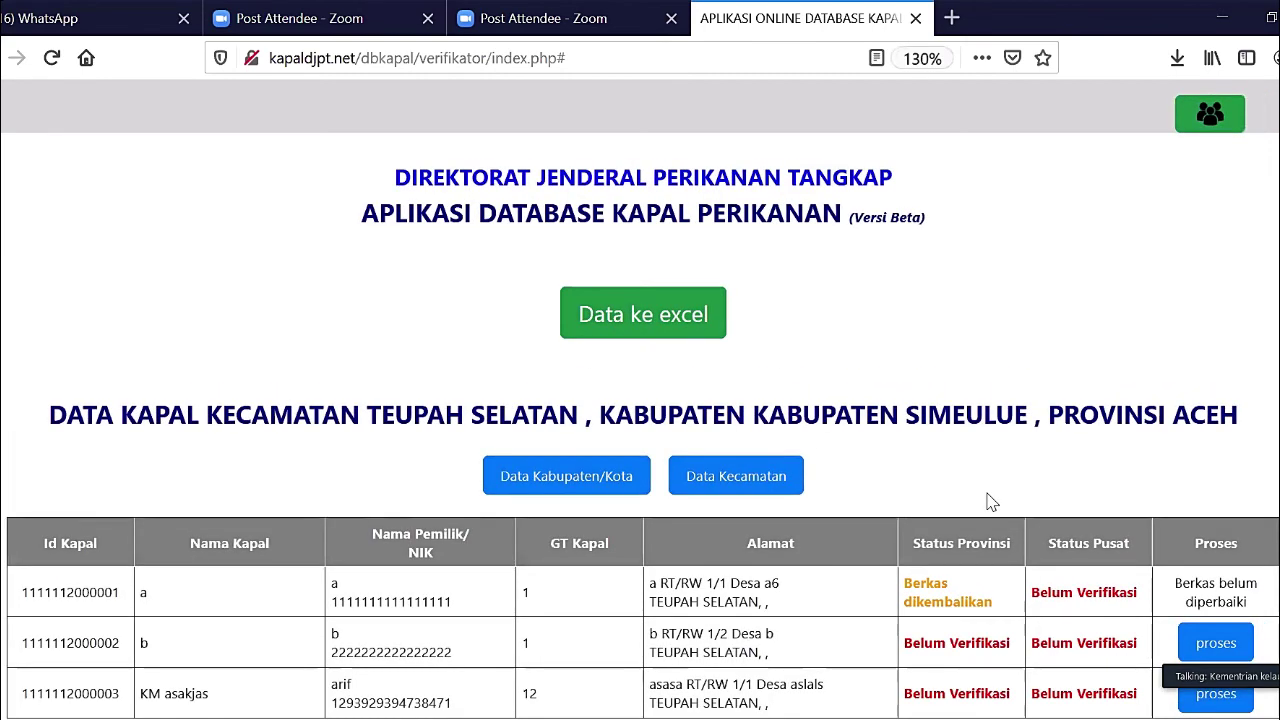
key("ctrl+plus")
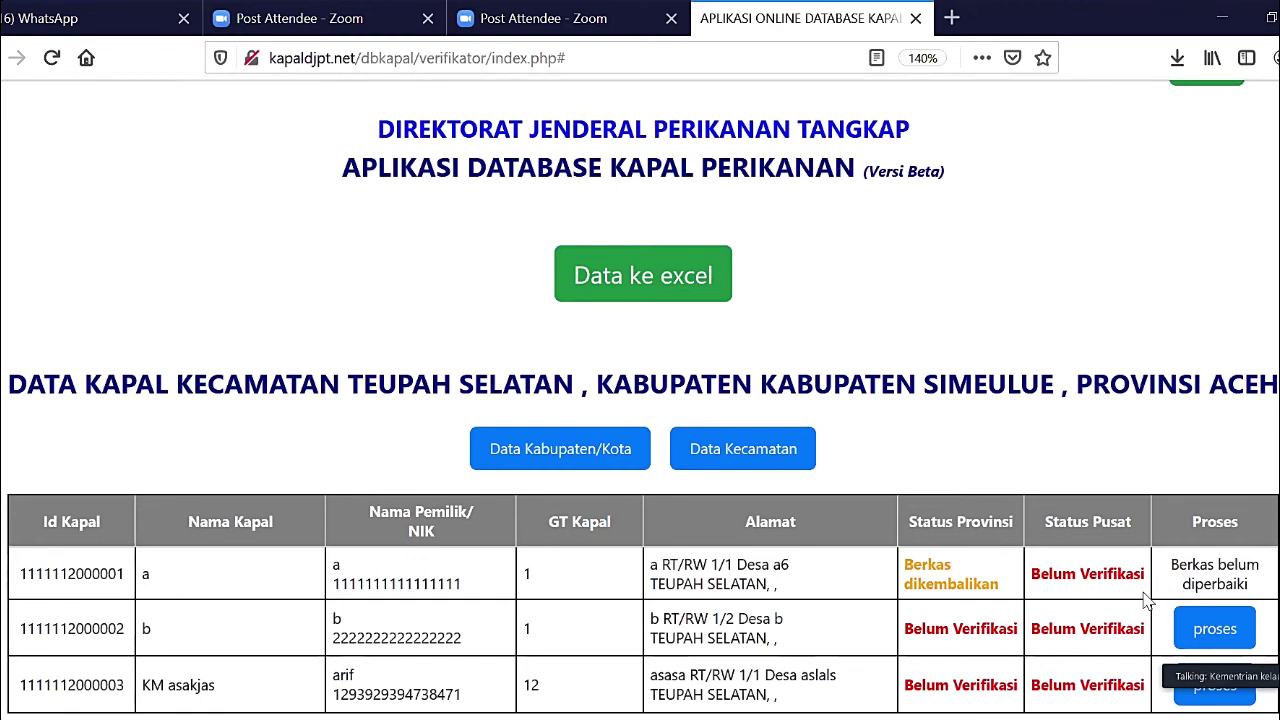
left_click(1208, 647)
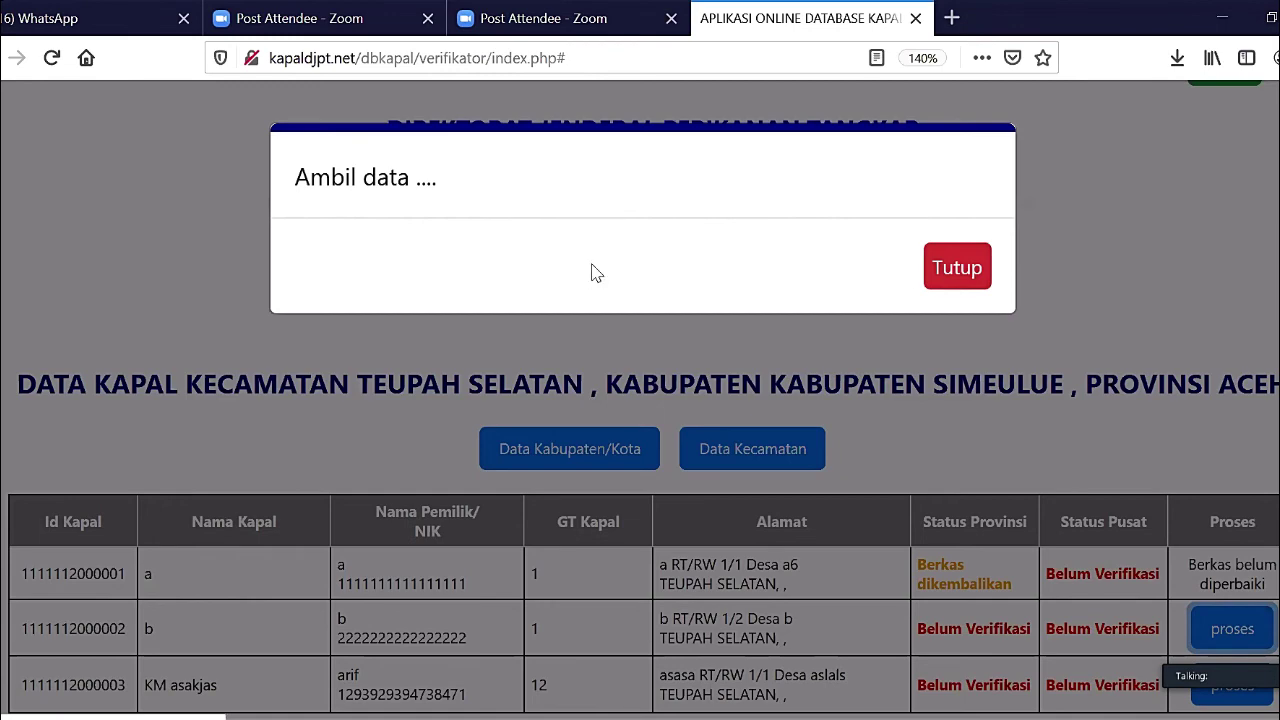
left_click(52, 60)
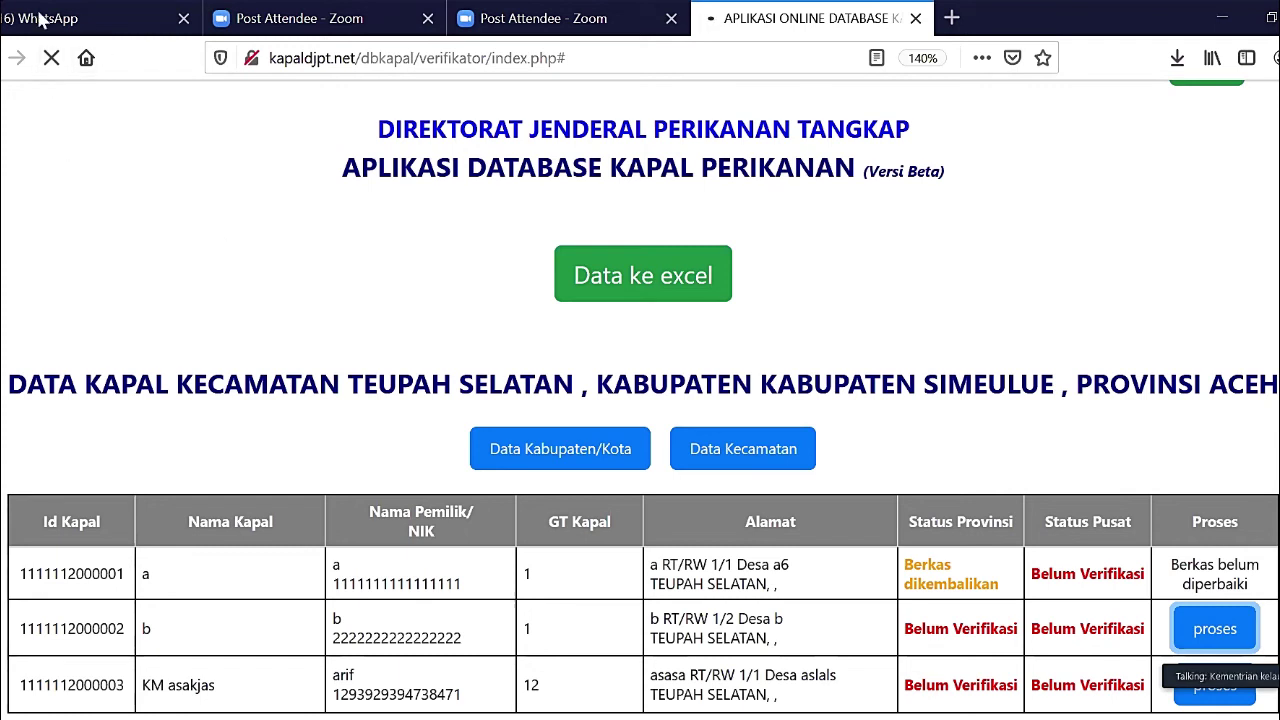
scroll(361, 332, "up", 1)
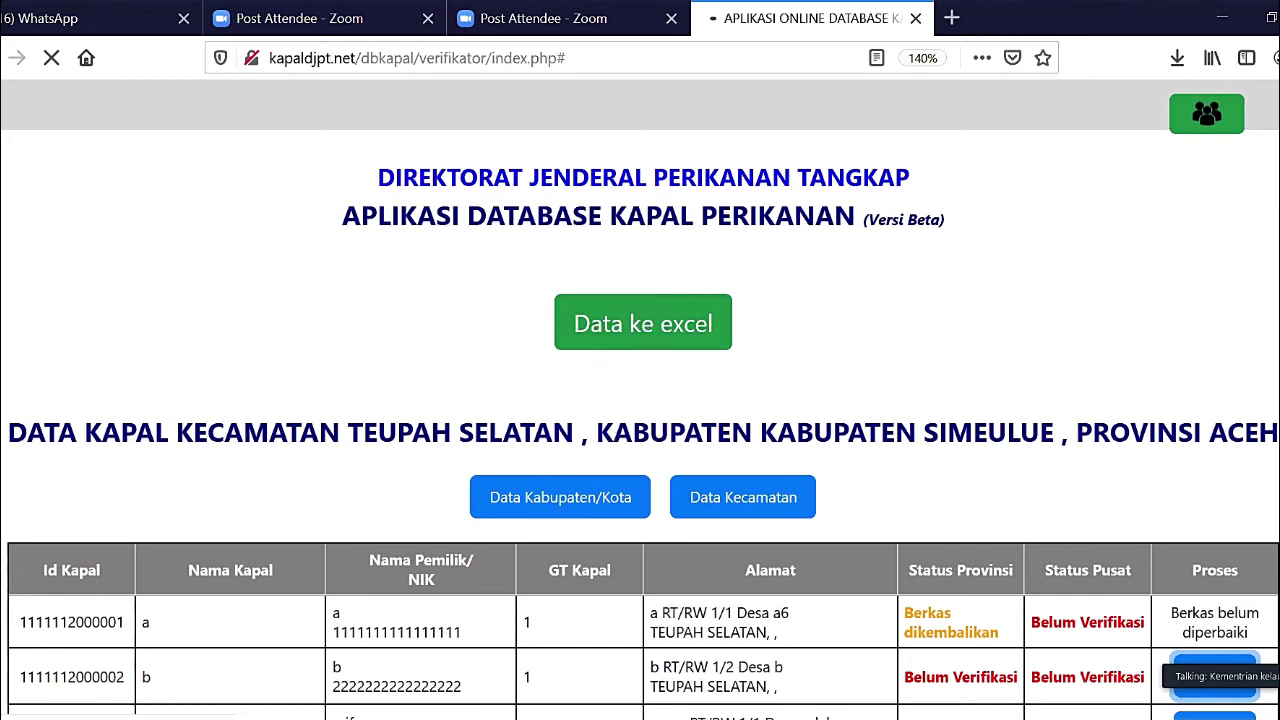
- Stop and reload the verifier page, then reload it again to refresh the vessel data
left_click(50, 58)
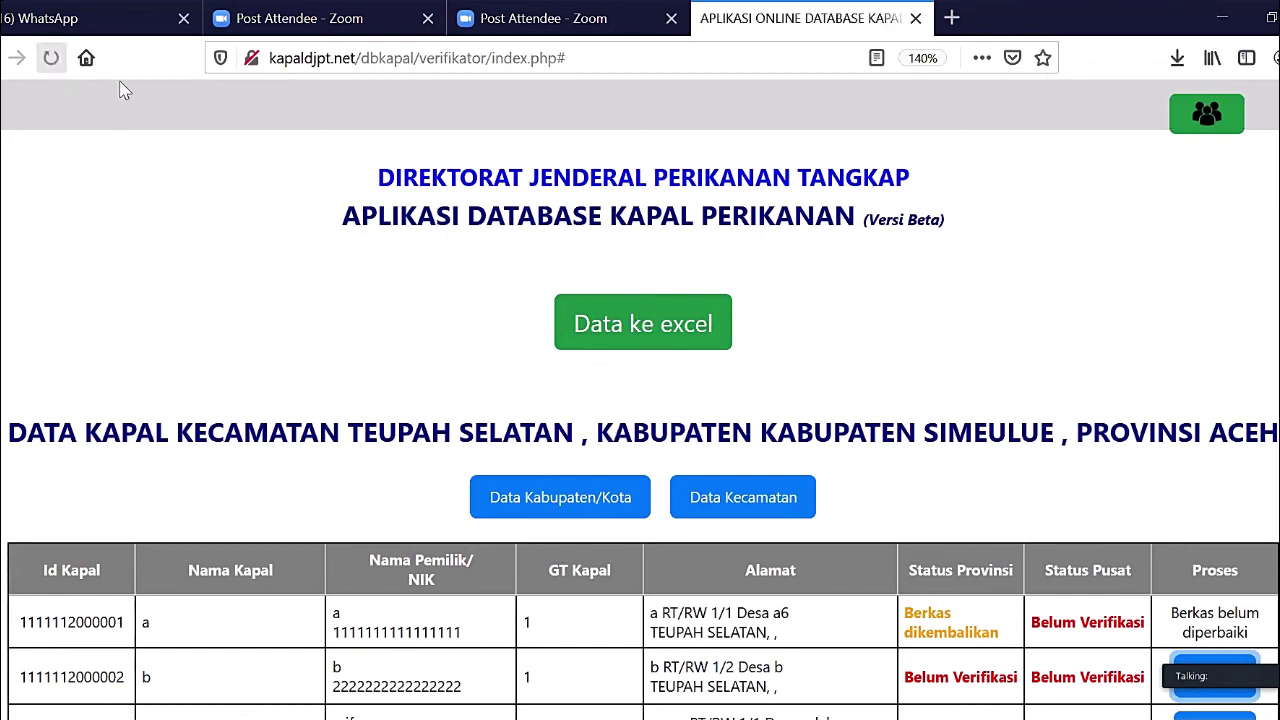
left_click(50, 58)
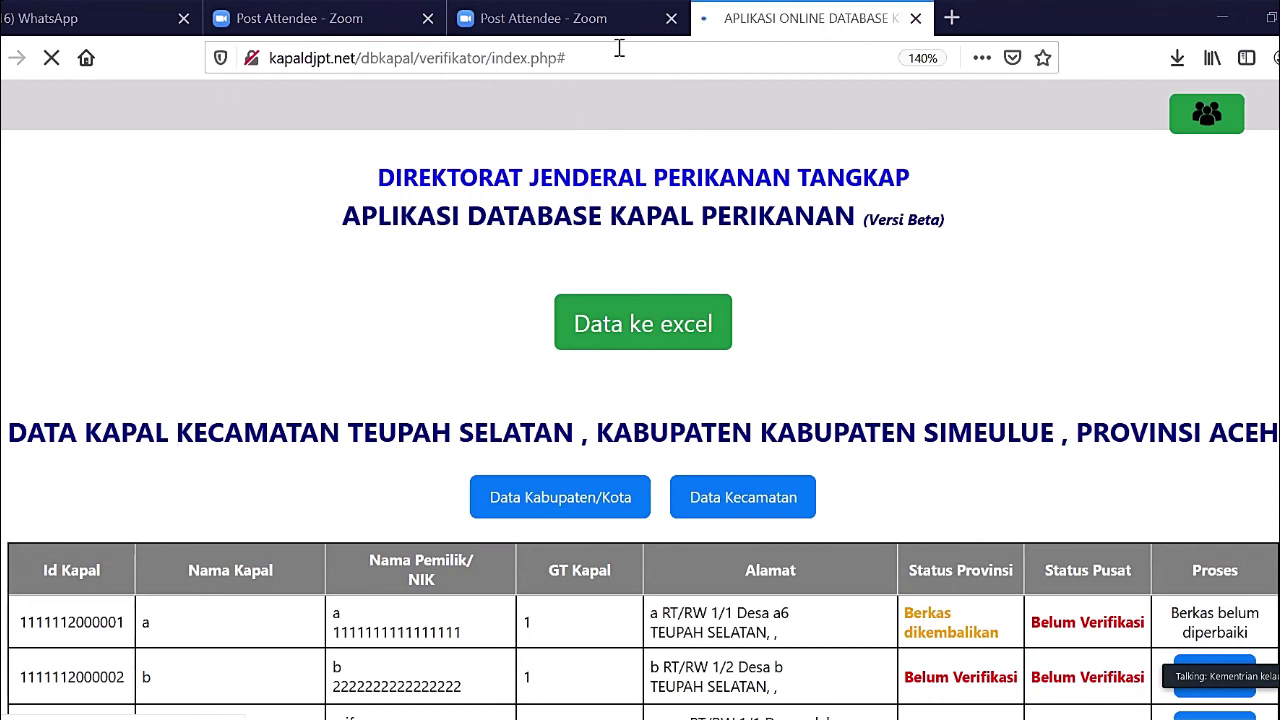
left_click(297, 51)
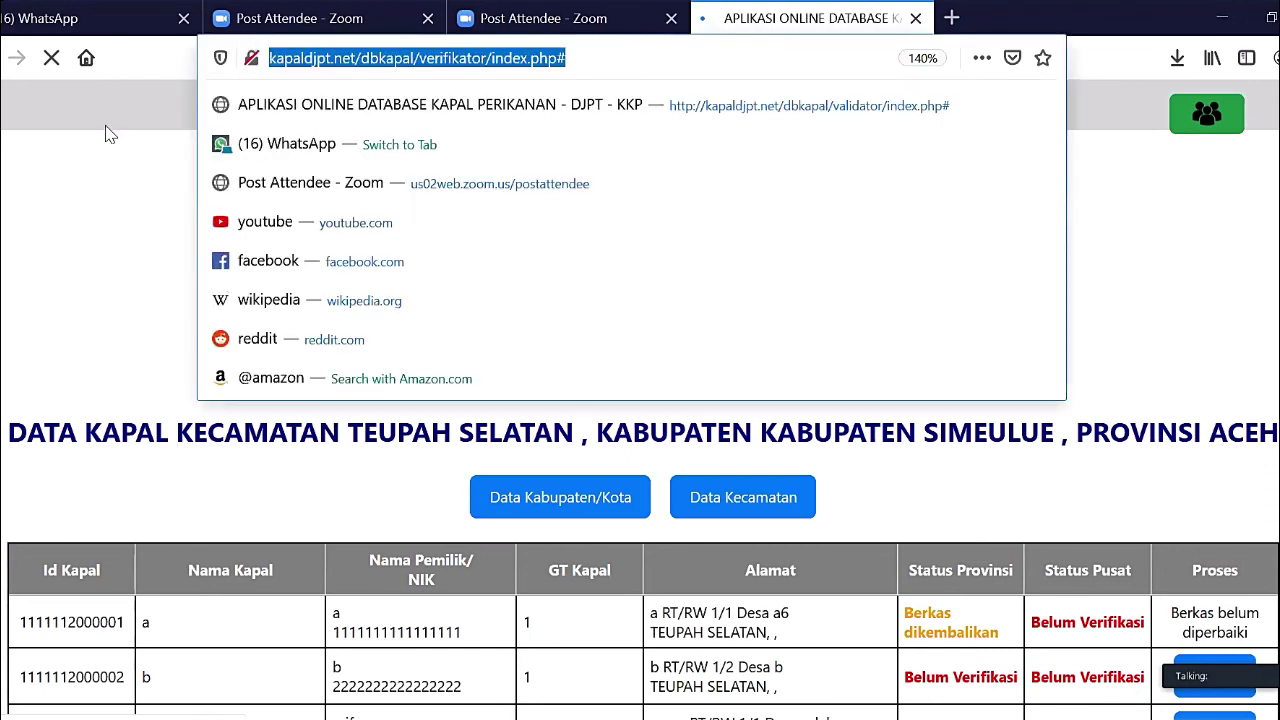
left_click(58, 64)
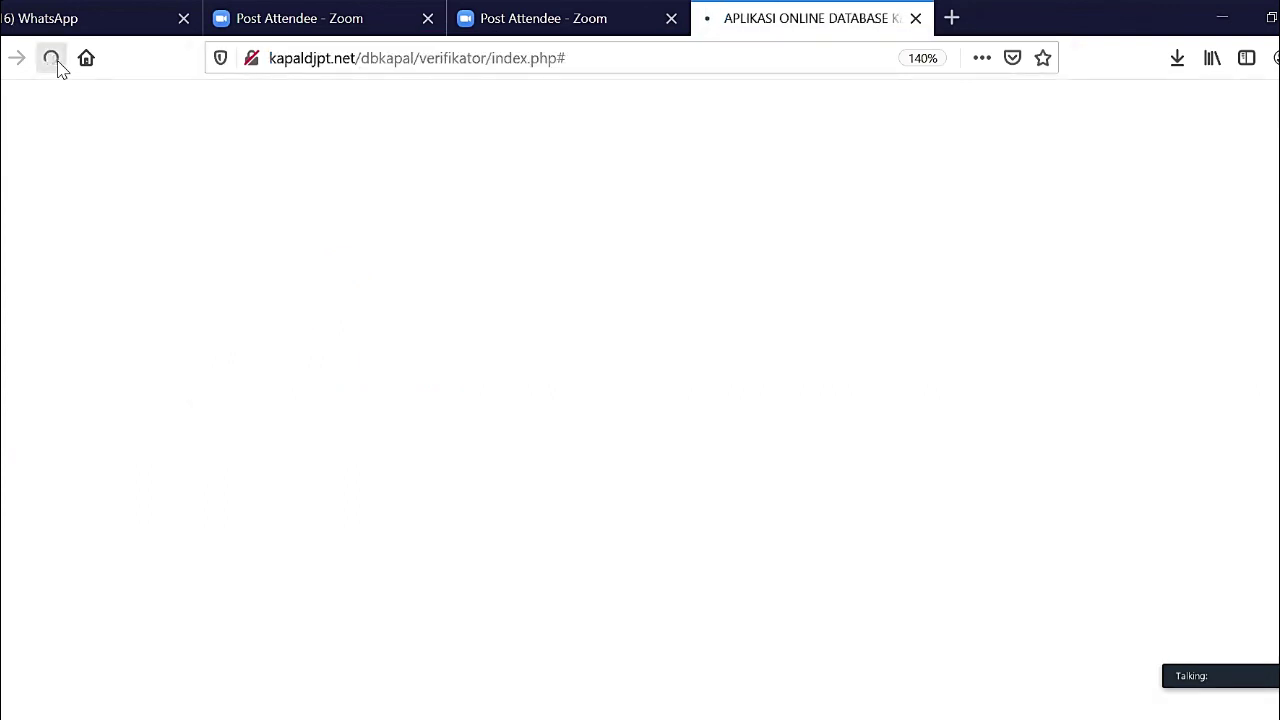
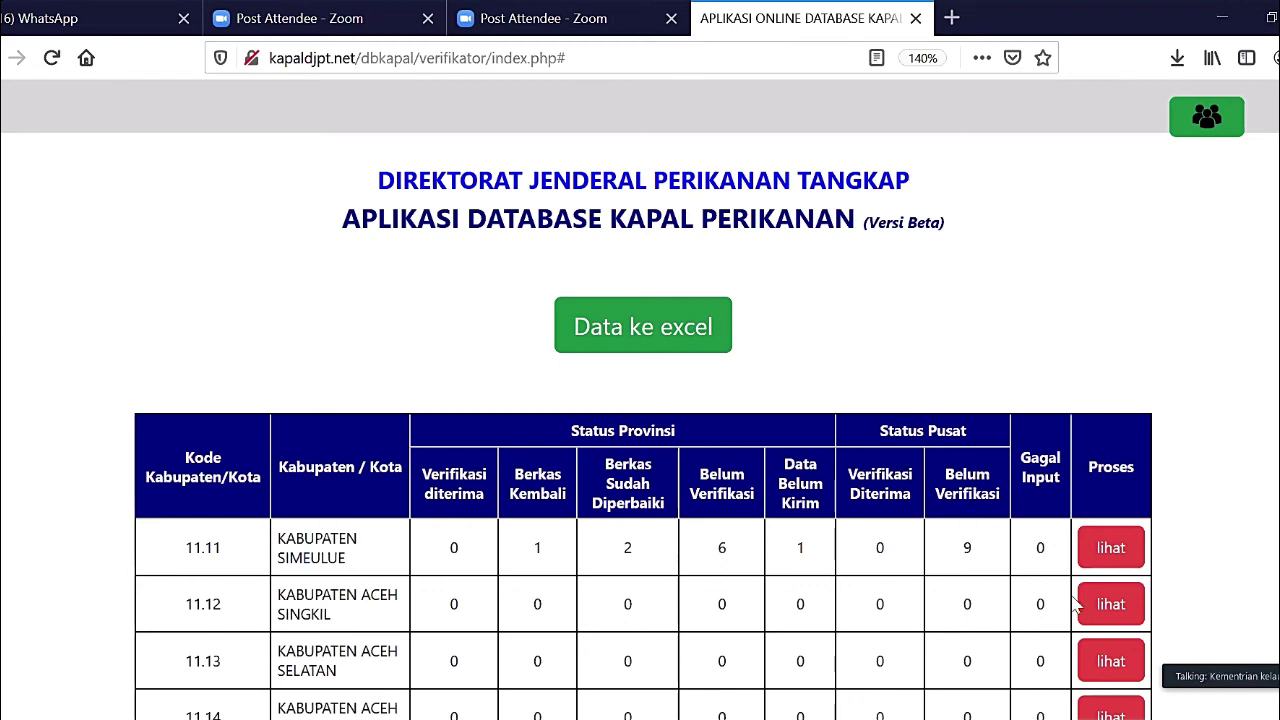
- Drill down from Kabupaten Simeulue's district breakdown to the Teupah Selatan vessel list
left_click(1116, 556)
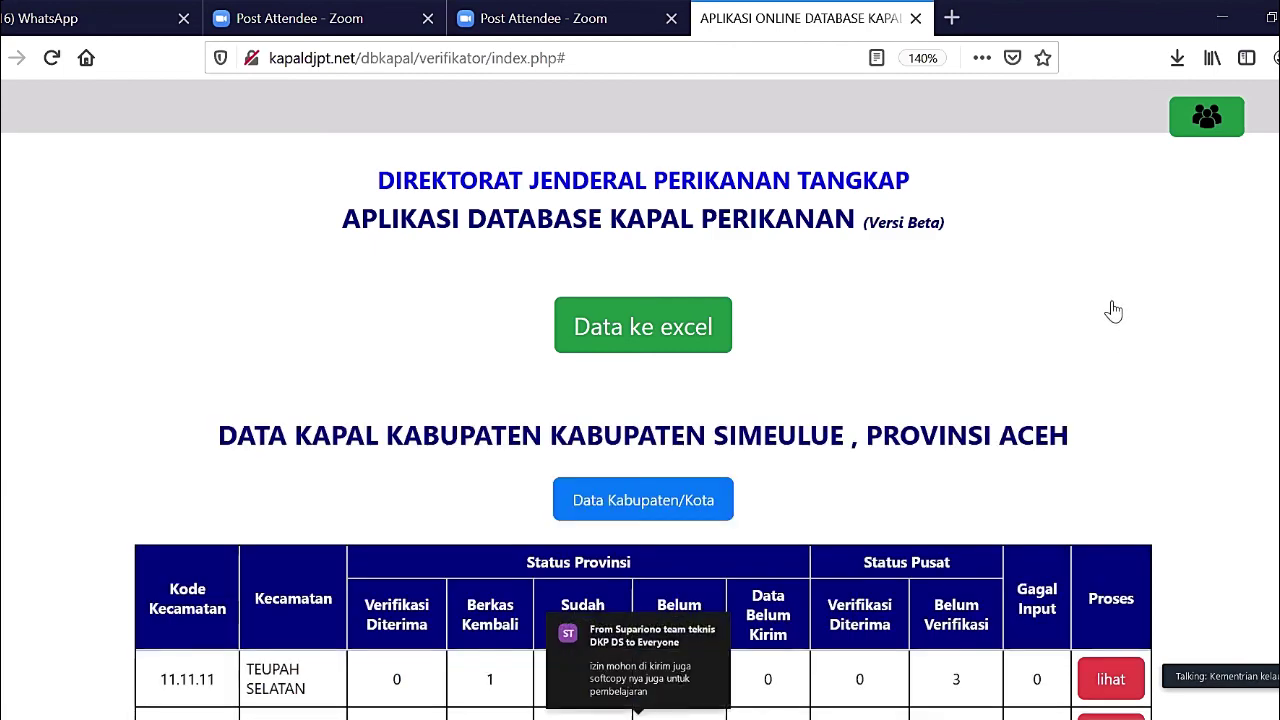
scroll(1113, 311, "down", 5)
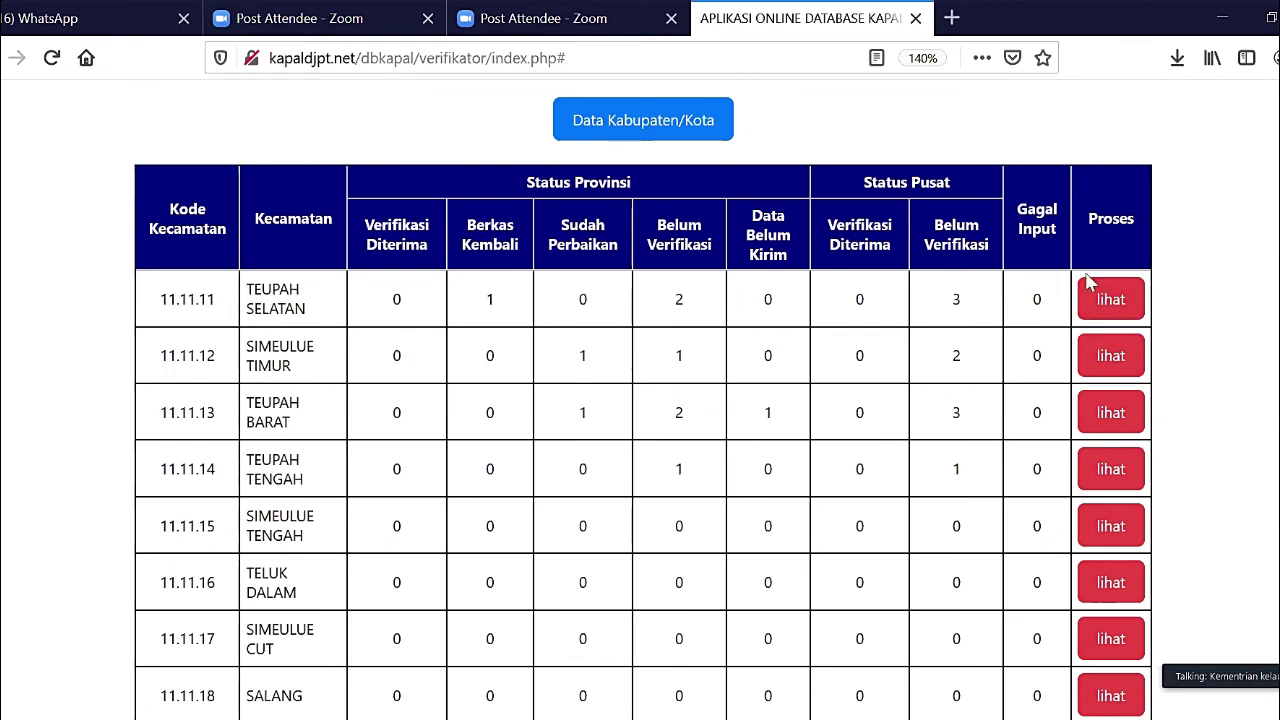
left_click(1120, 293)
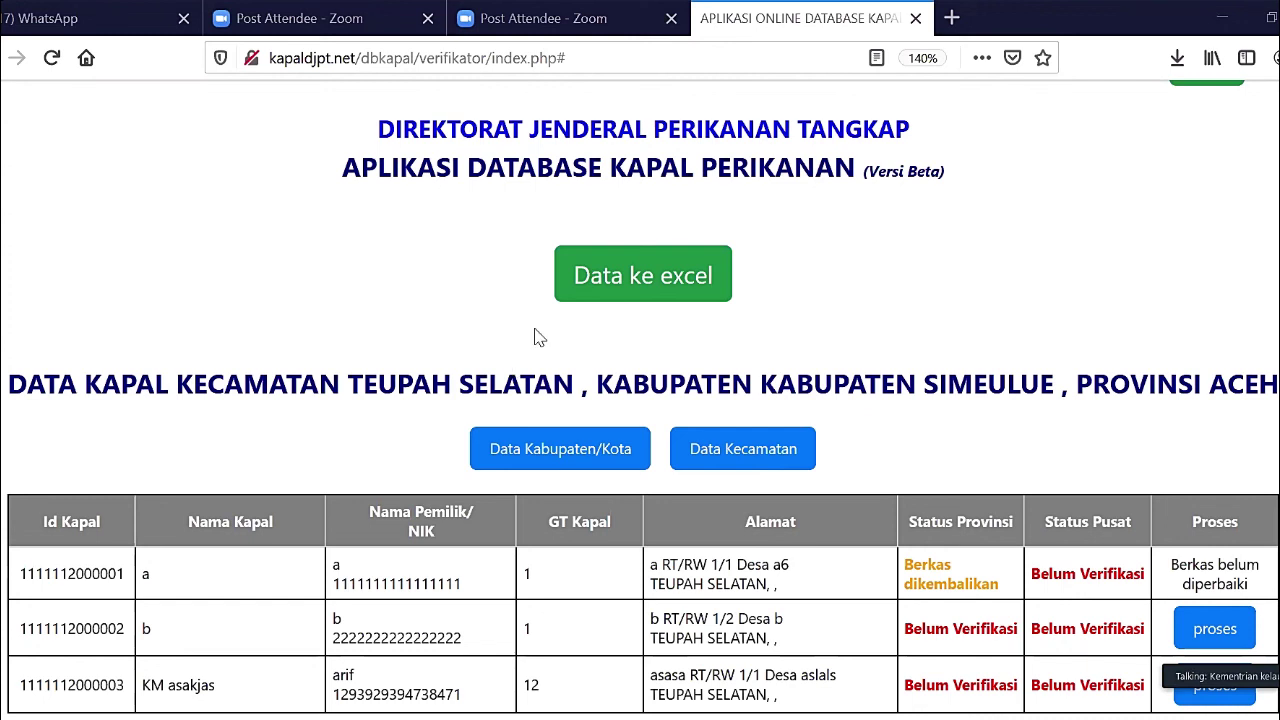
- Reload the Teupah Selatan vessel list page with F5
key("F5")
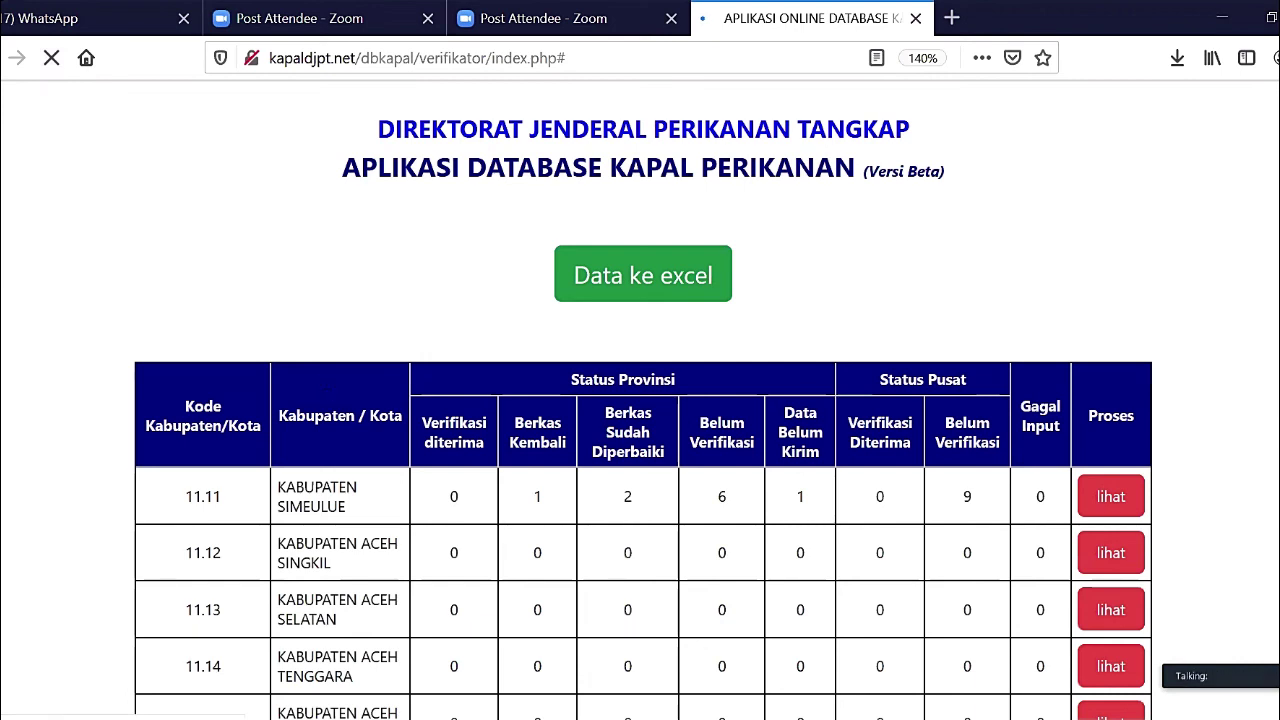
- Review the Aceh regency table, reload it, and reopen Kabupaten Simeulue's district breakdown
scroll(340, 415, "down", 3)
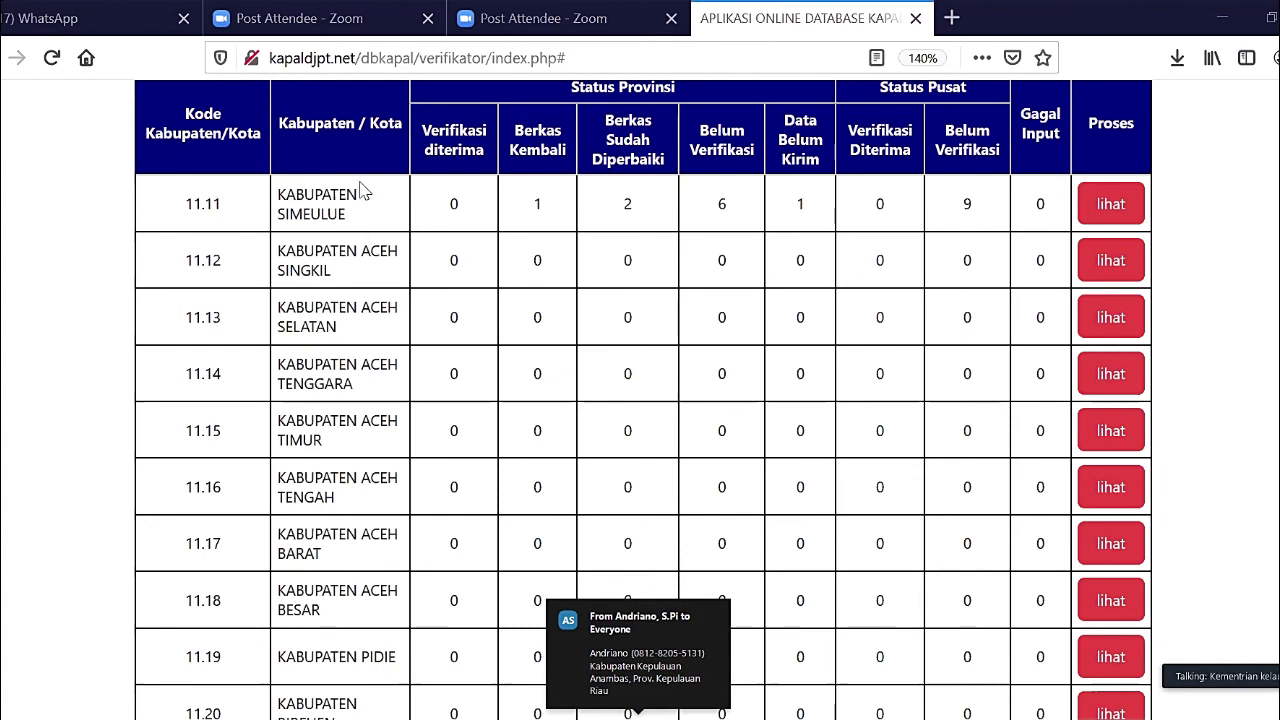
scroll(362, 192, "up", 3)
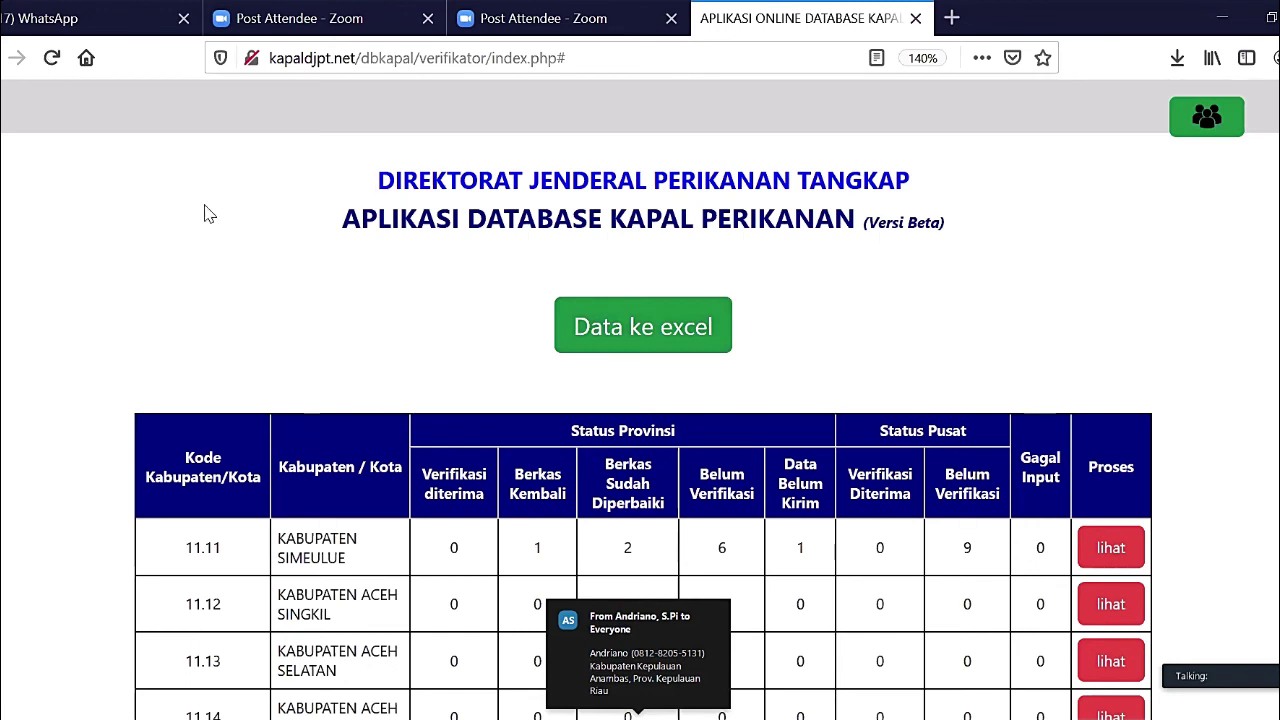
key("F5")
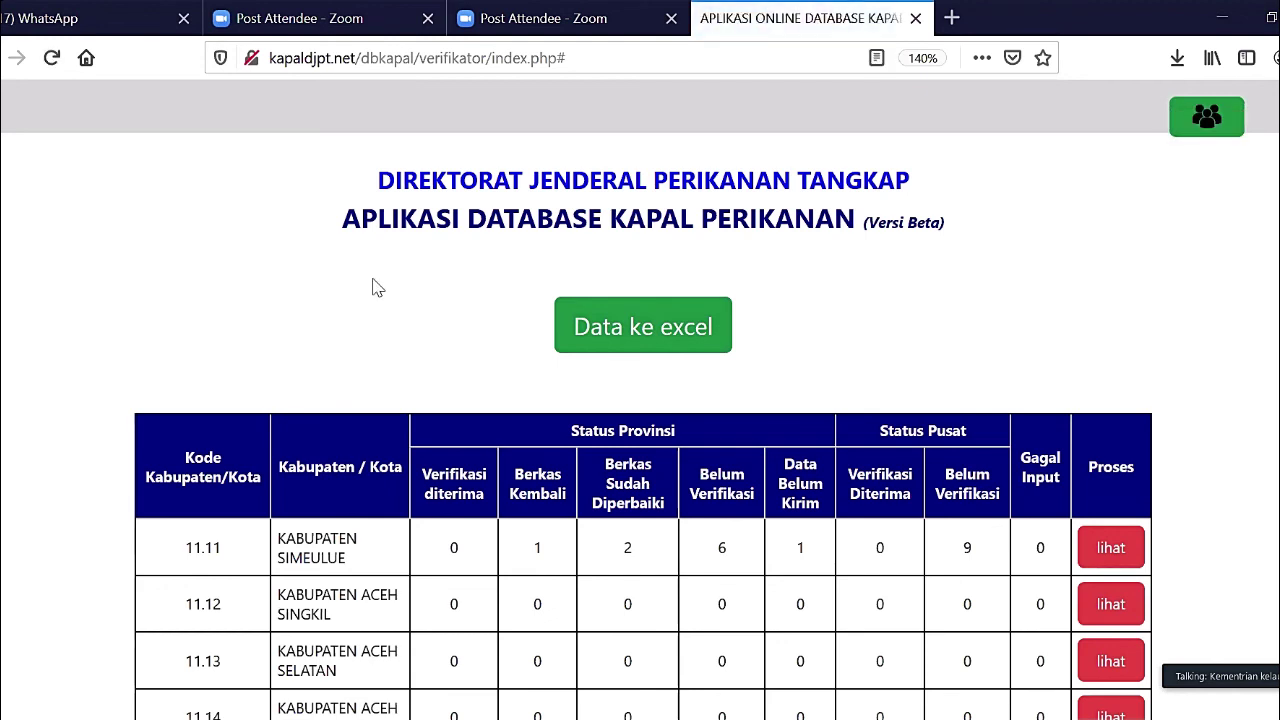
left_click(1108, 558)
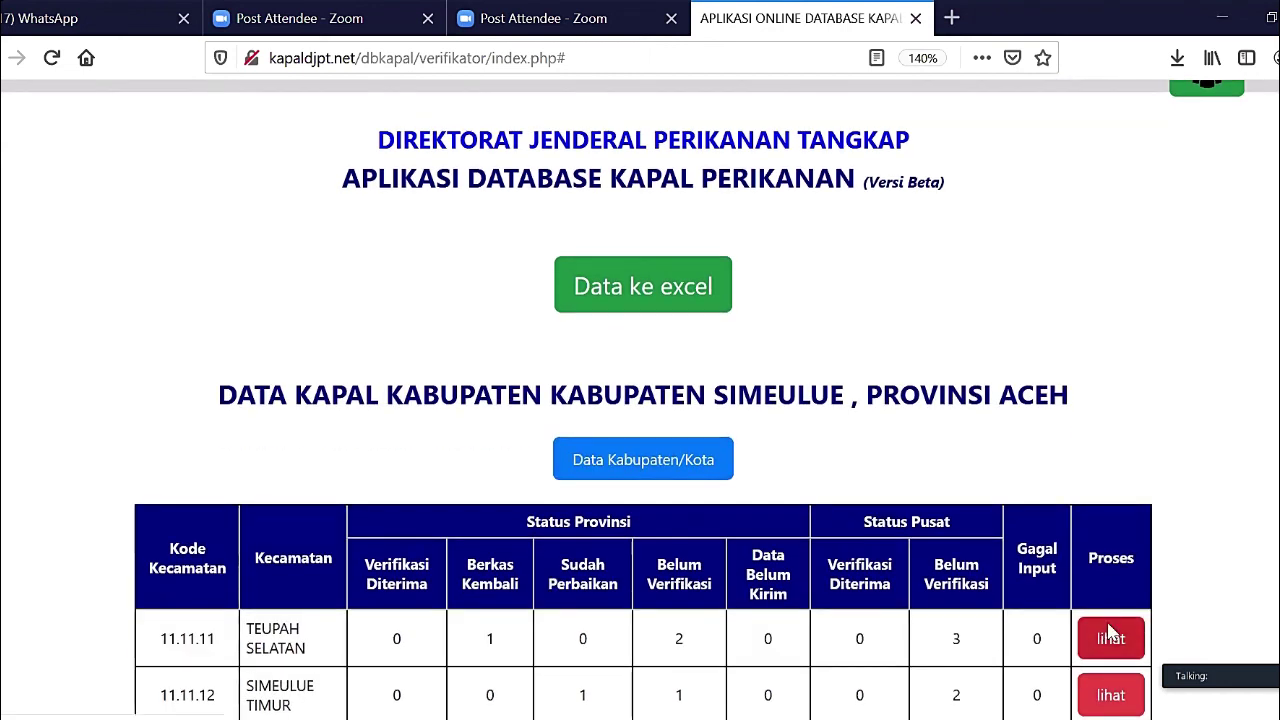
left_click(1110, 638)
scroll(77, 80, "up", 1)
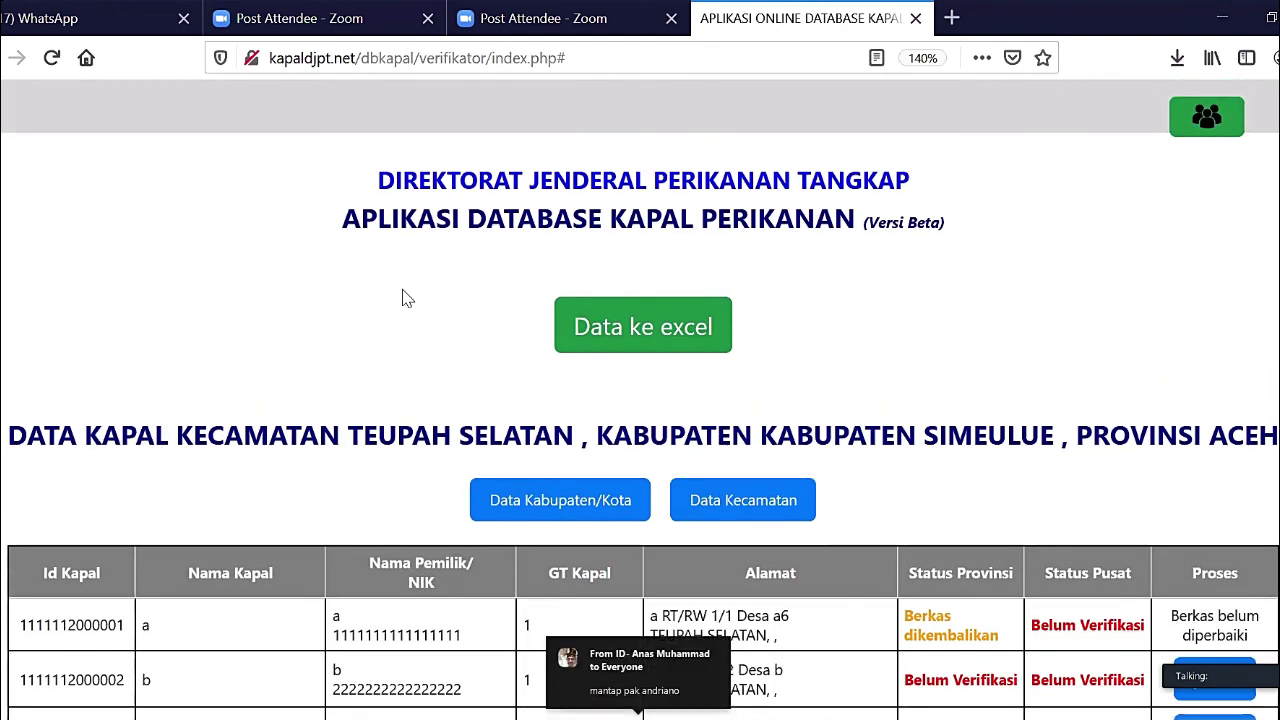
key("F5")
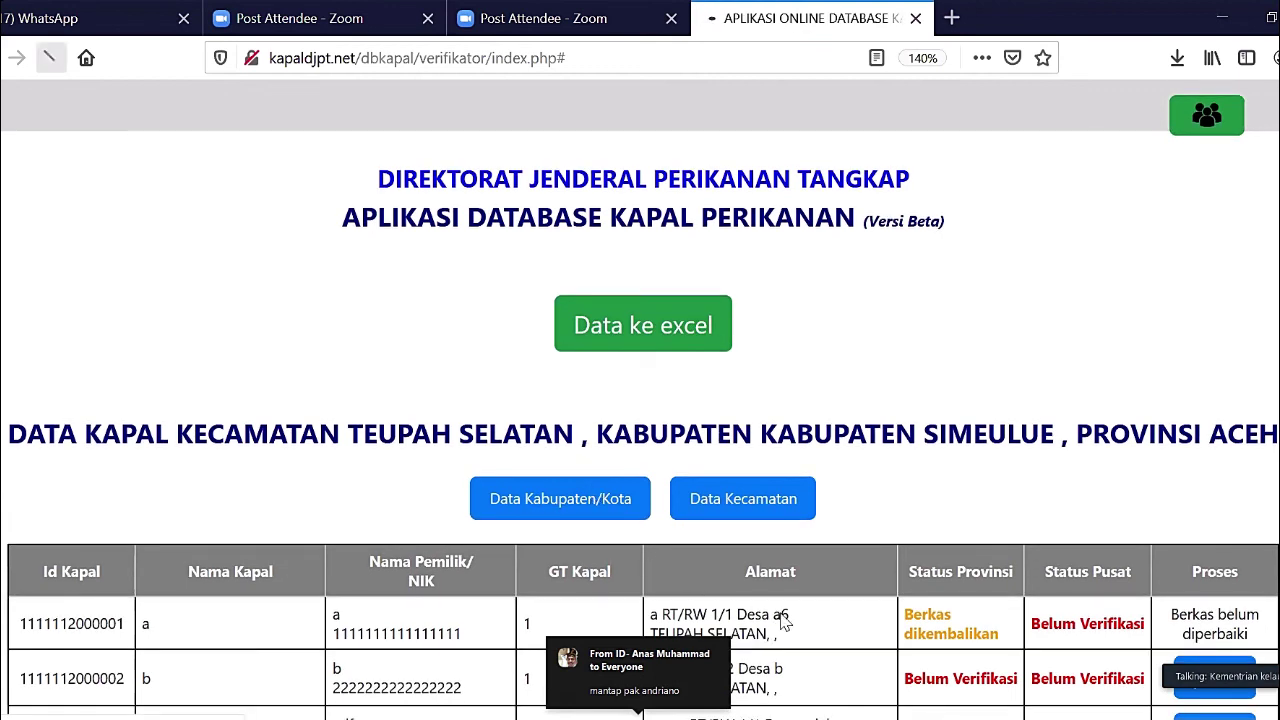
scroll(785, 622, "down", 1)
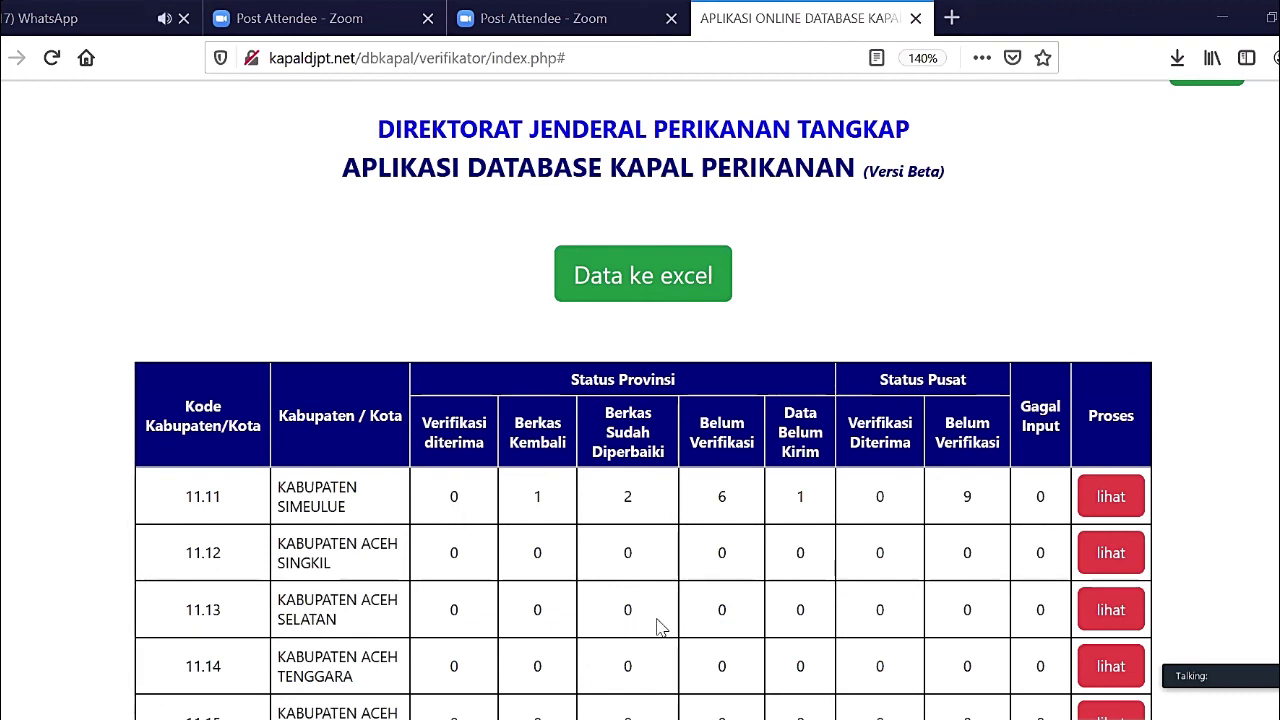
- Scroll the regency summary table down and back up to review the counts
scroll(650, 620, "down", 3)
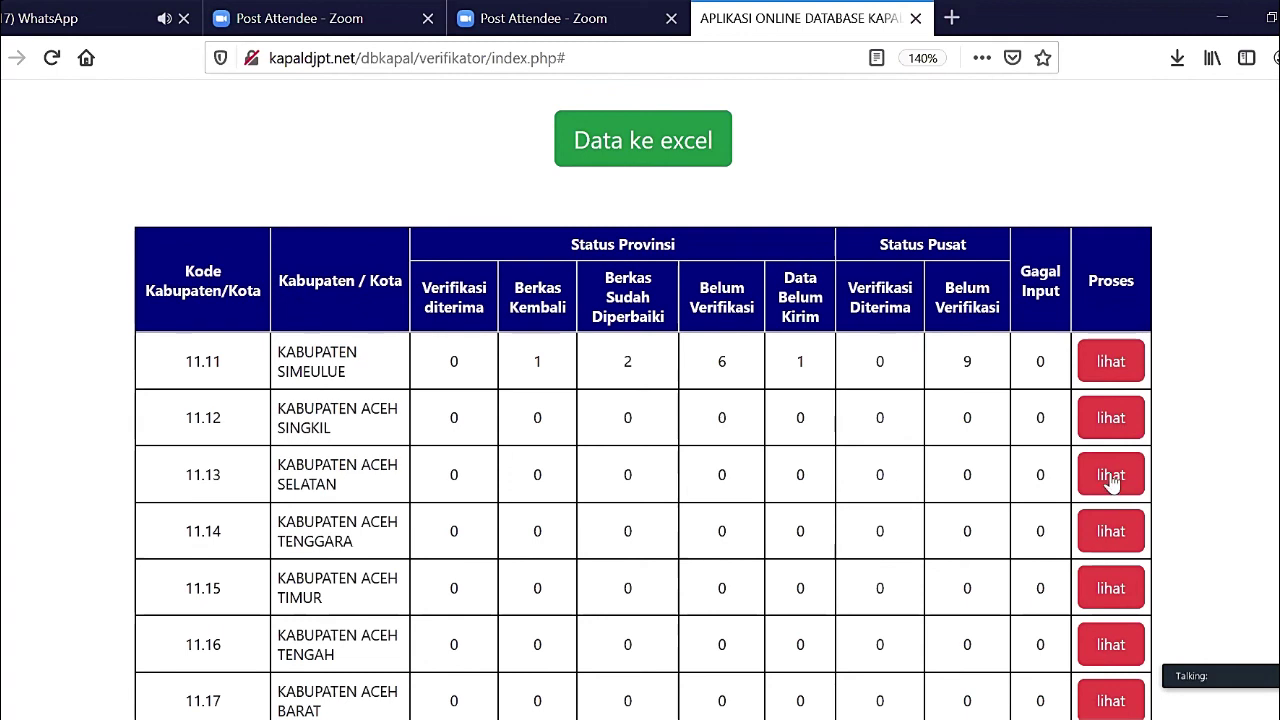
scroll(680, 590, "up", 2)
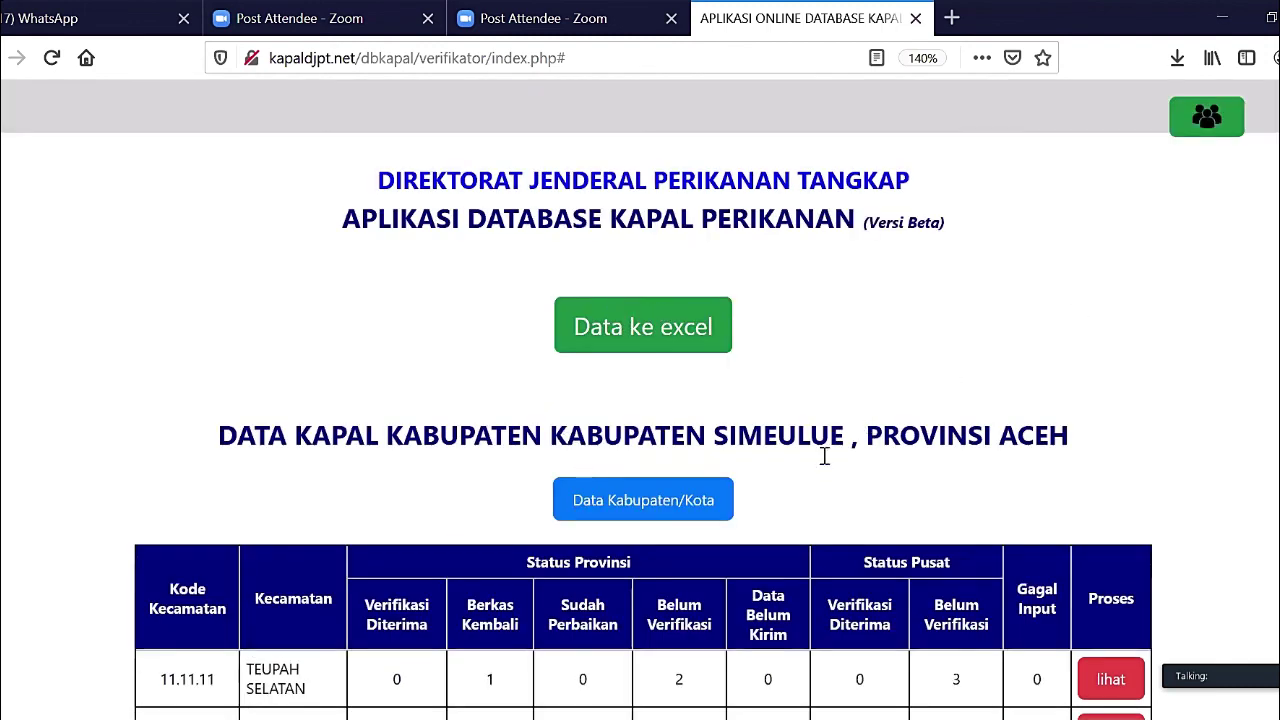
scroll(728, 607, "down", 7)
scroll(729, 607, "up", 7)
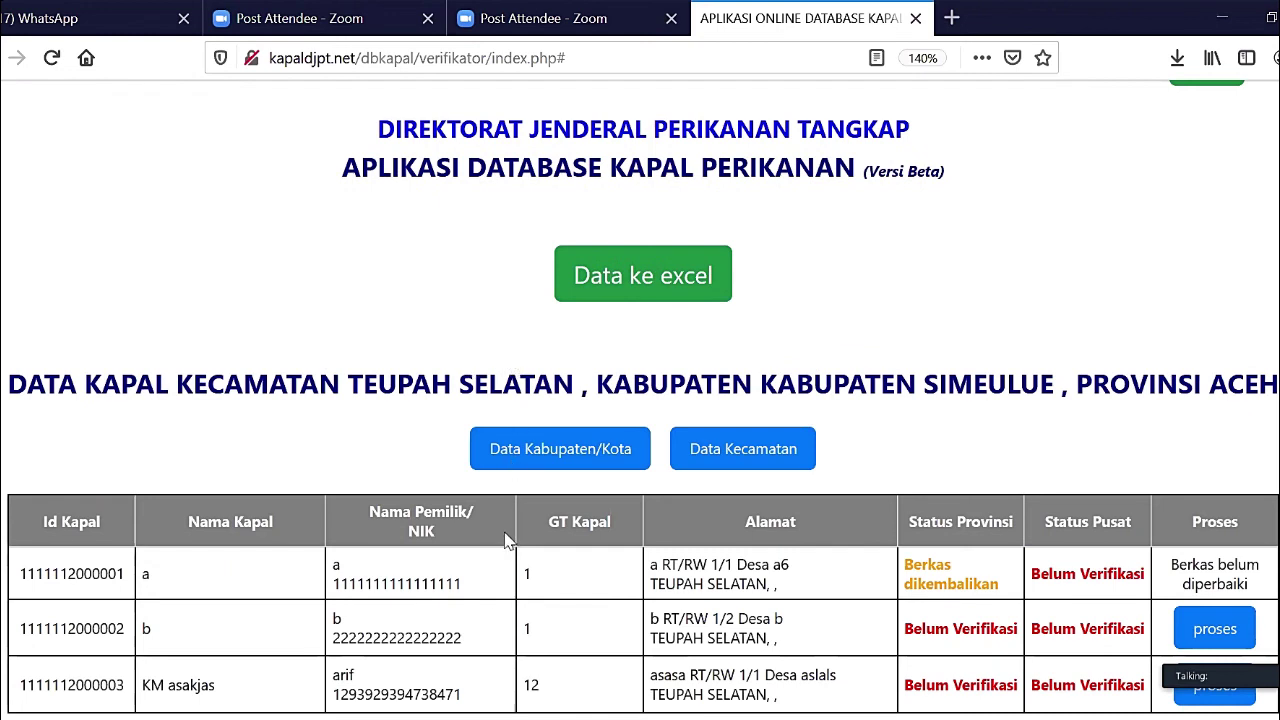
- Scroll the page back to the top where the navbar's users button sits
scroll(492, 622, "up", 1)
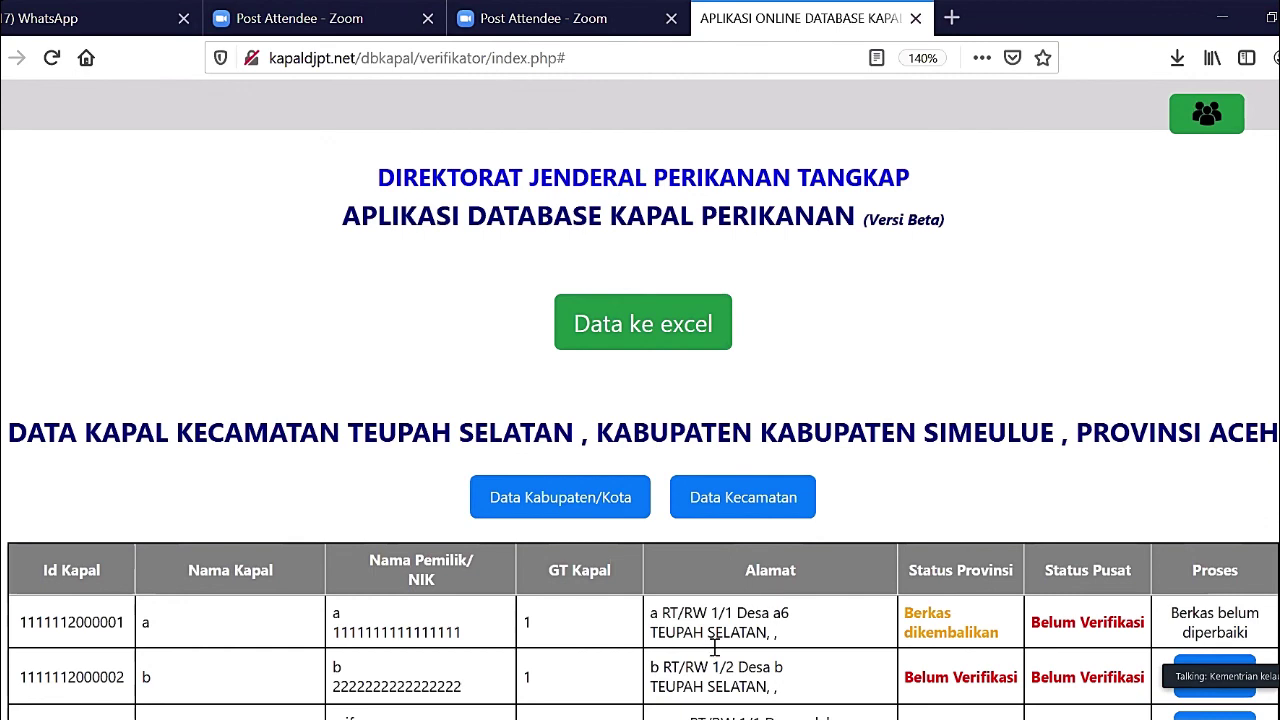
scroll(126, 613, "down", 1)
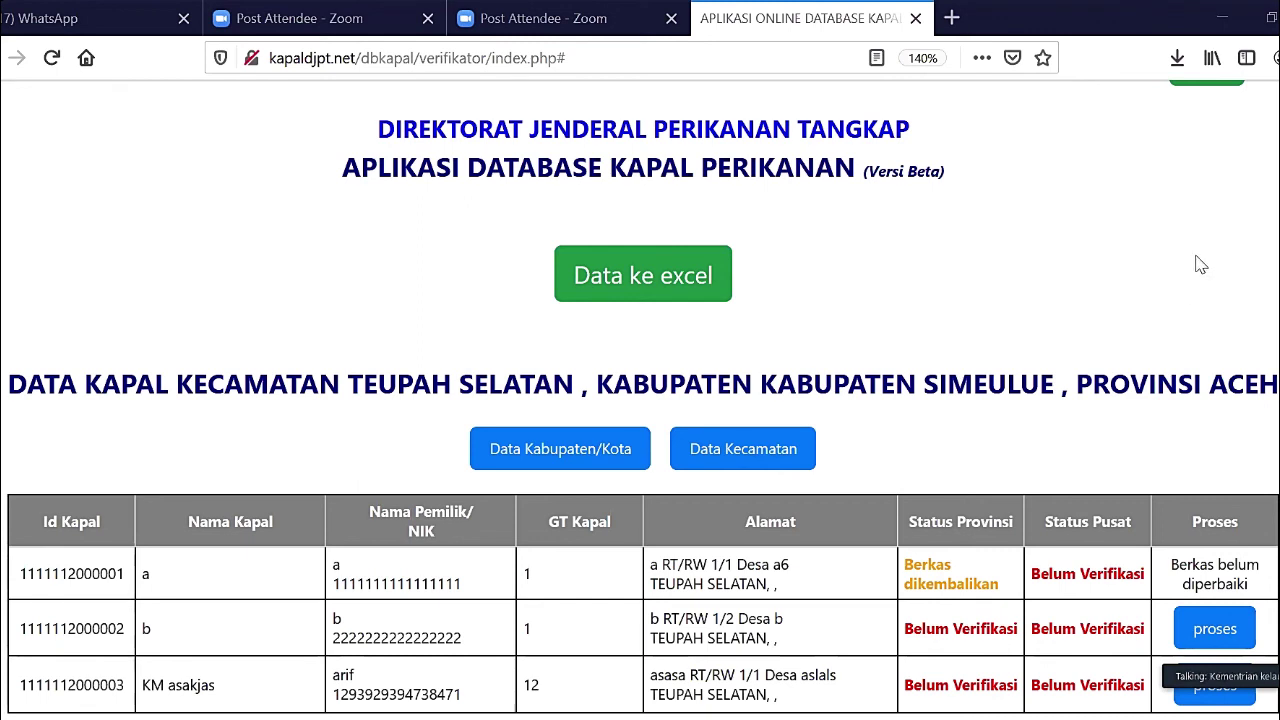
scroll(1168, 284, "up", 1)
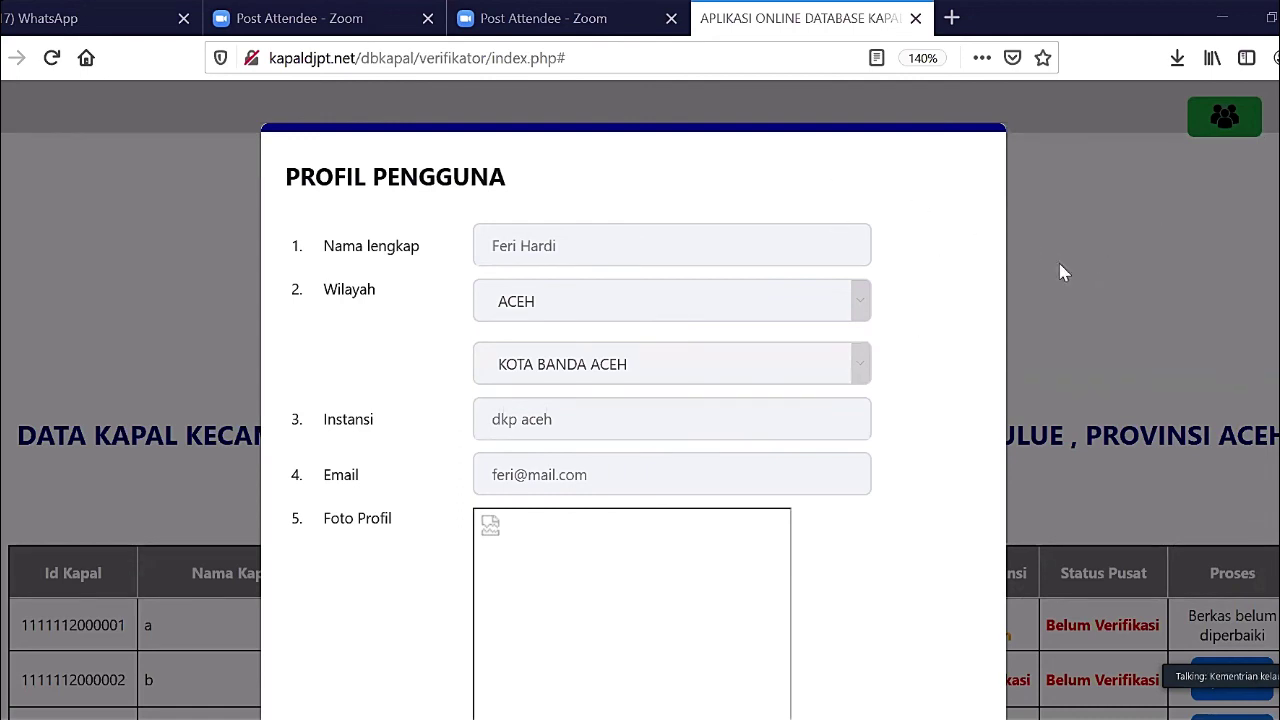
- Close the Profil Pengguna window and log out of the verifier account
scroll(929, 634, "down", 5)
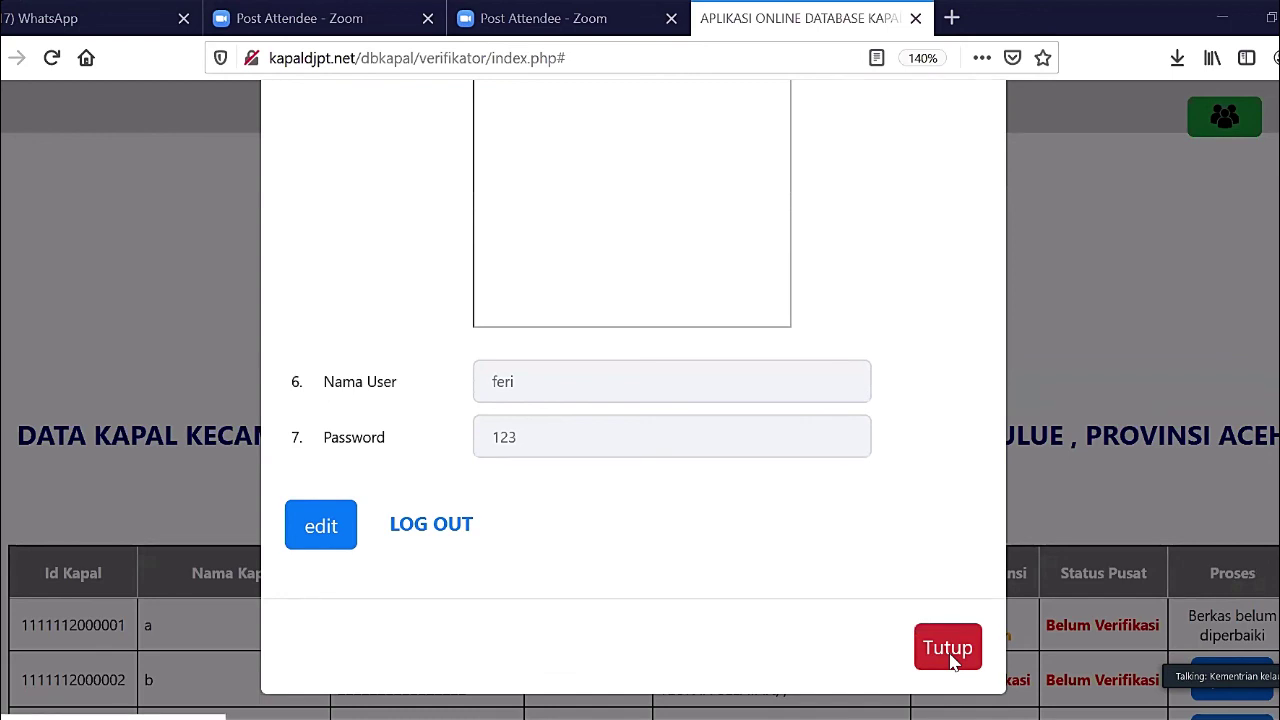
left_click(947, 649)
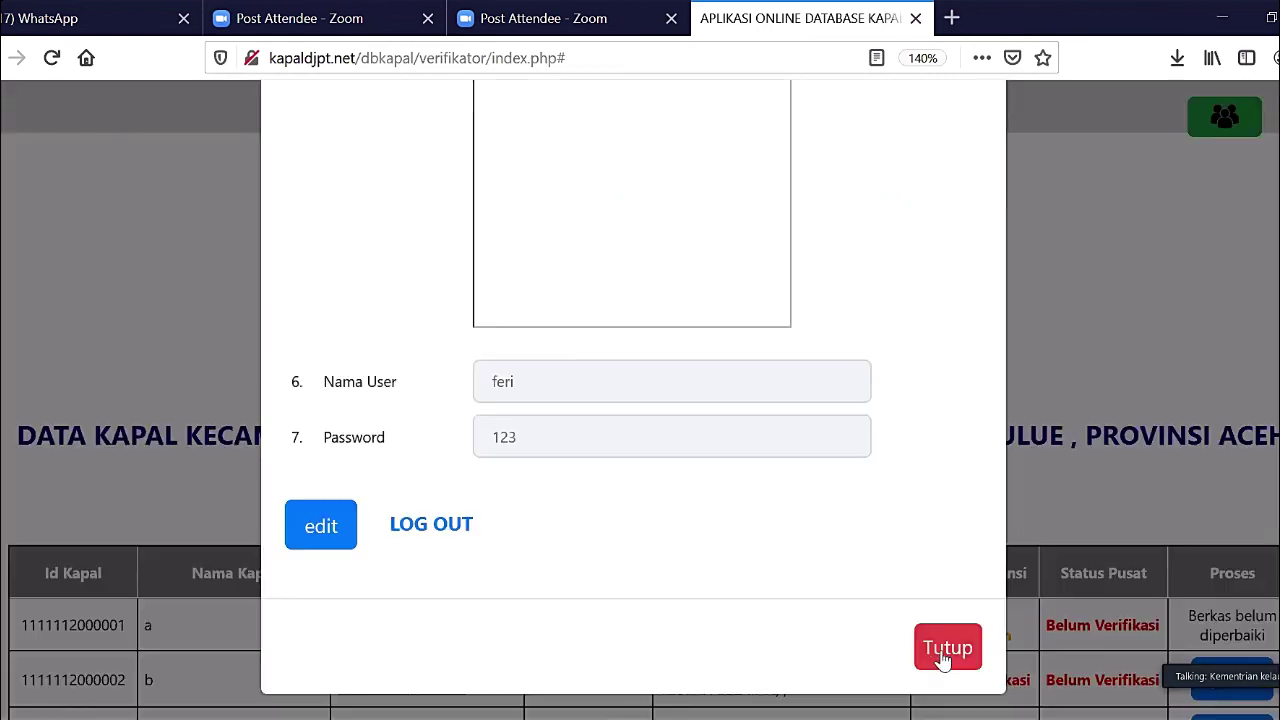
left_click(440, 524)
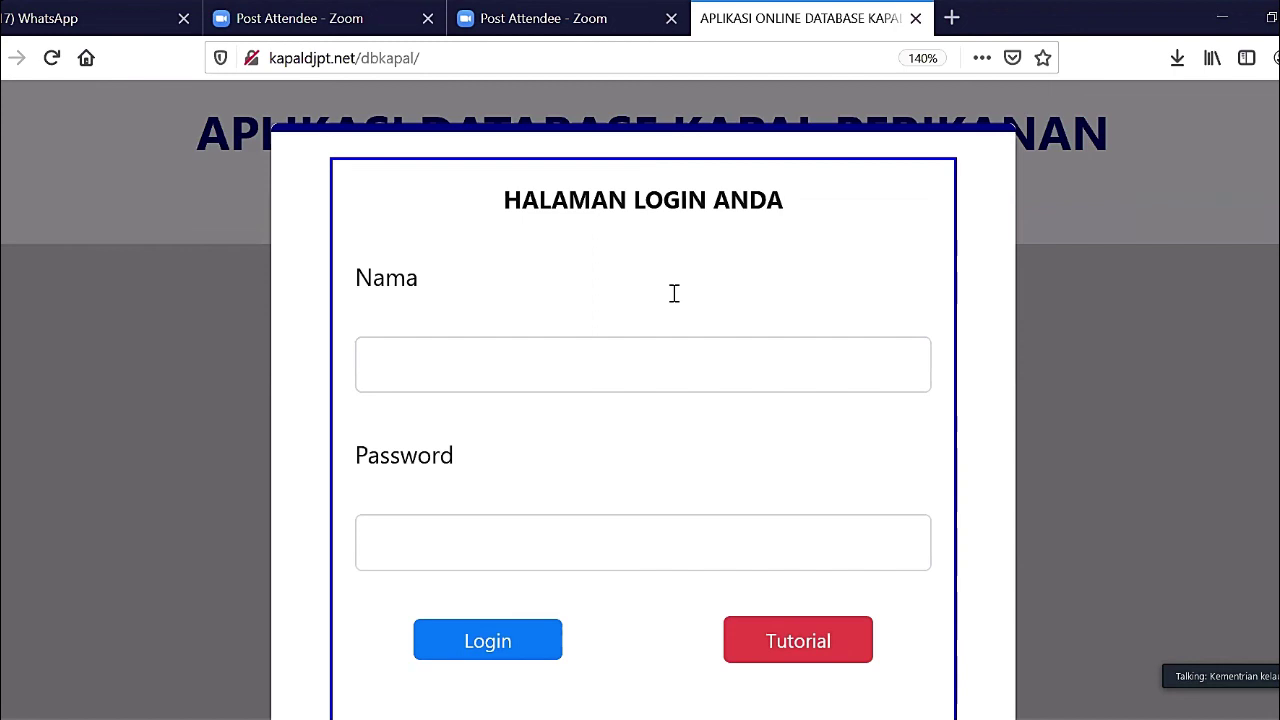
- Log in with the verifier's username and password
left_click(633, 372)
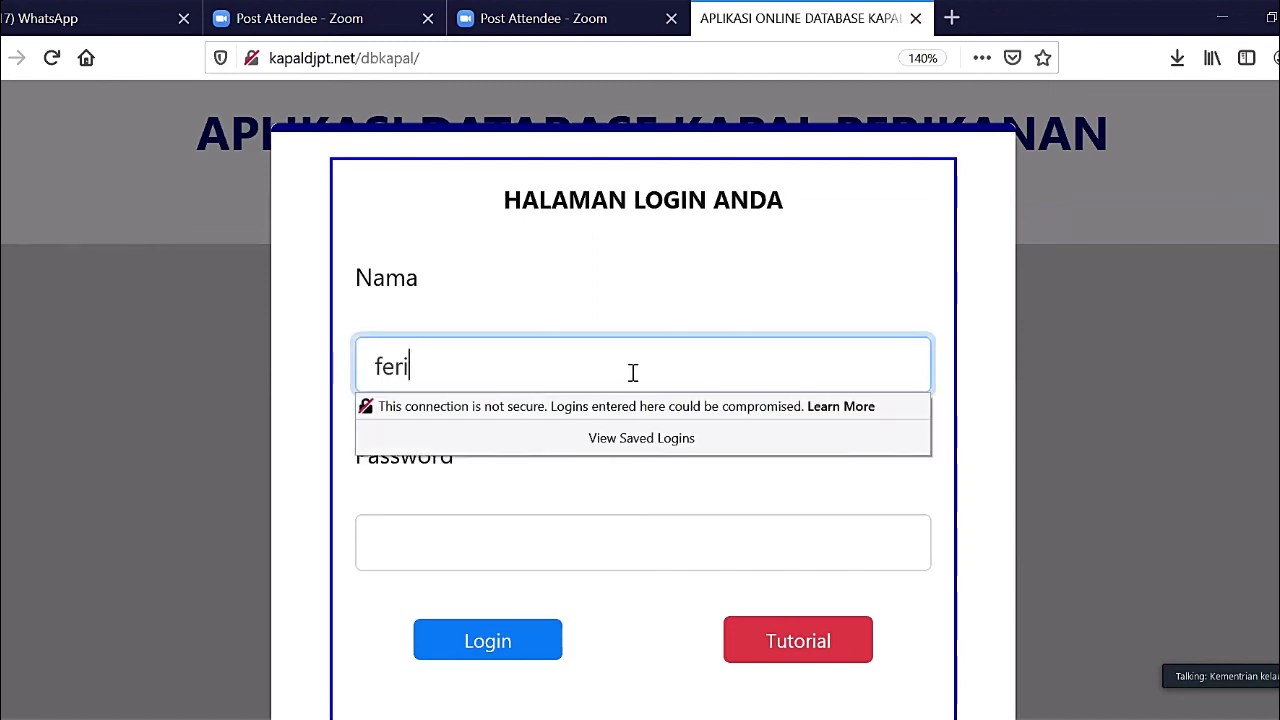
key("Tab")
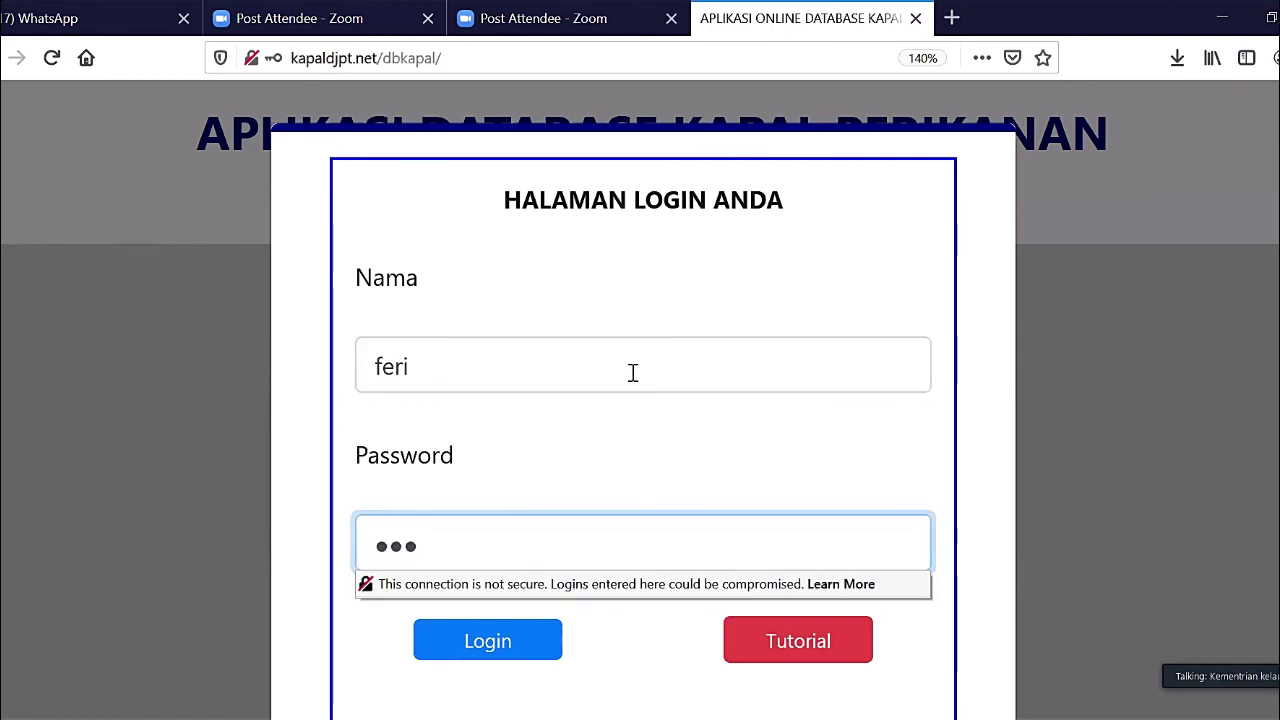
key("Tab")
key("Return")
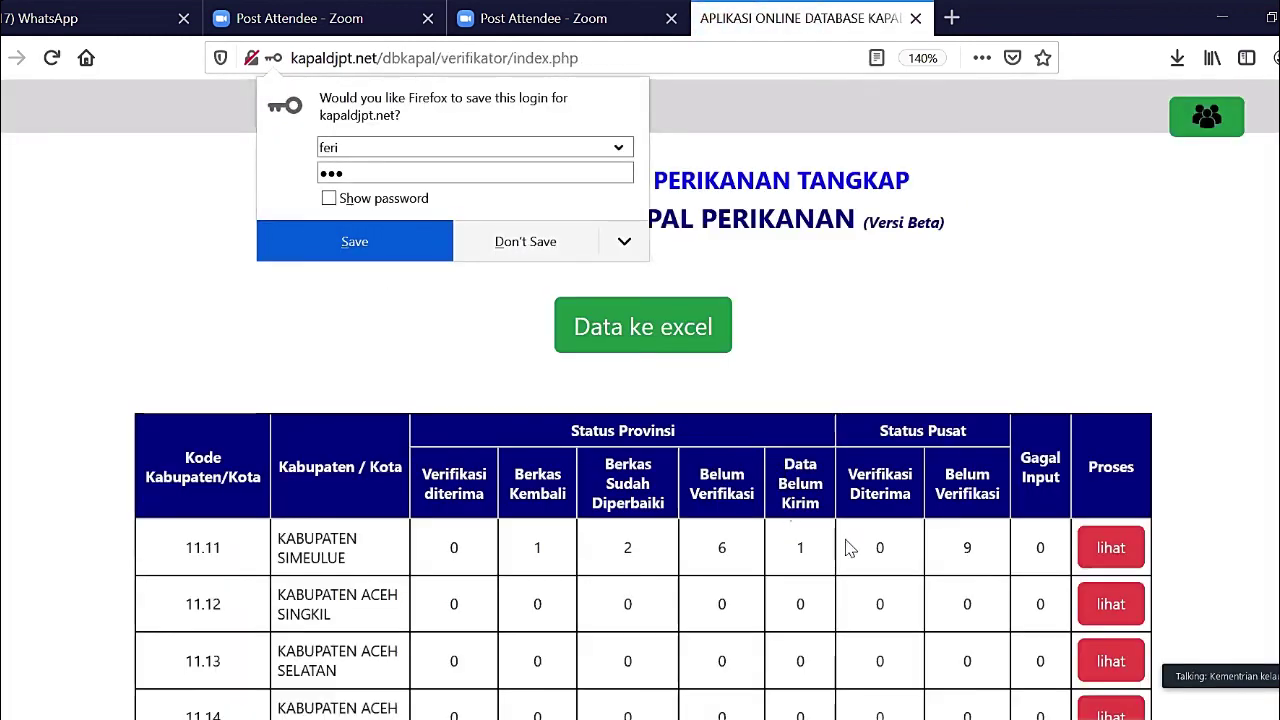
scroll(979, 577, "down", 3)
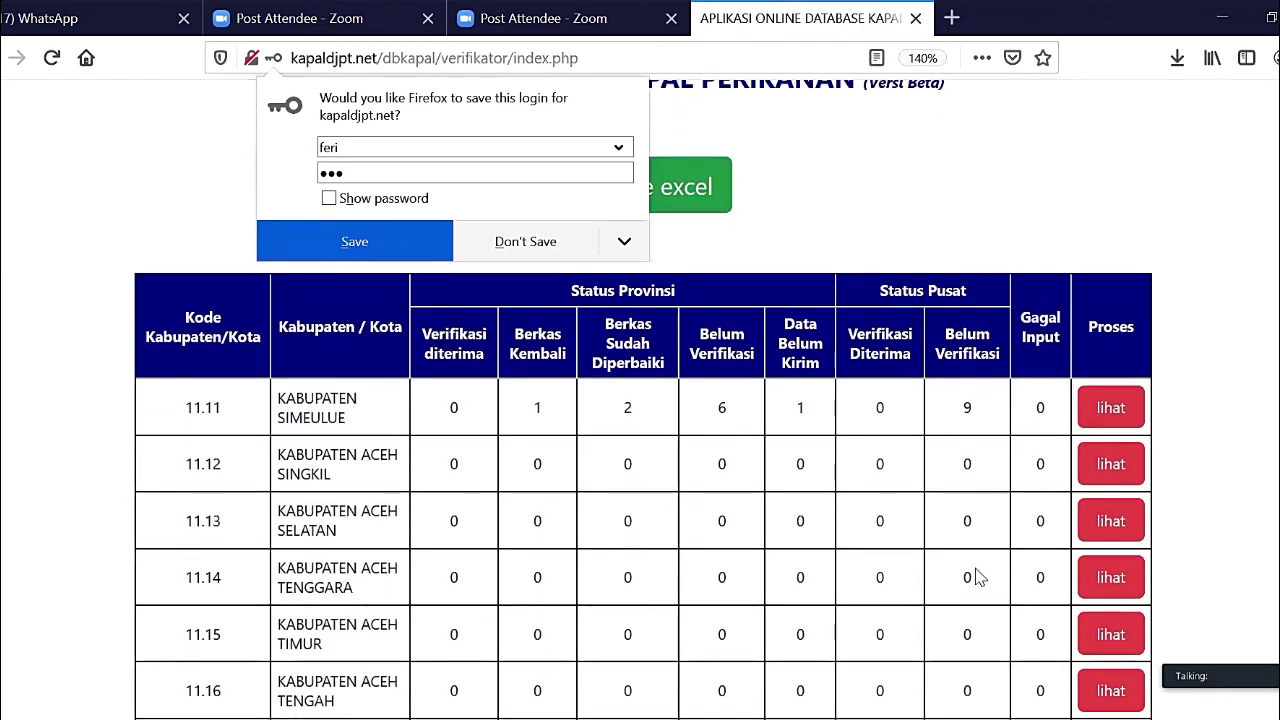
scroll(979, 577, "down", 1)
scroll(979, 577, "down", 1)
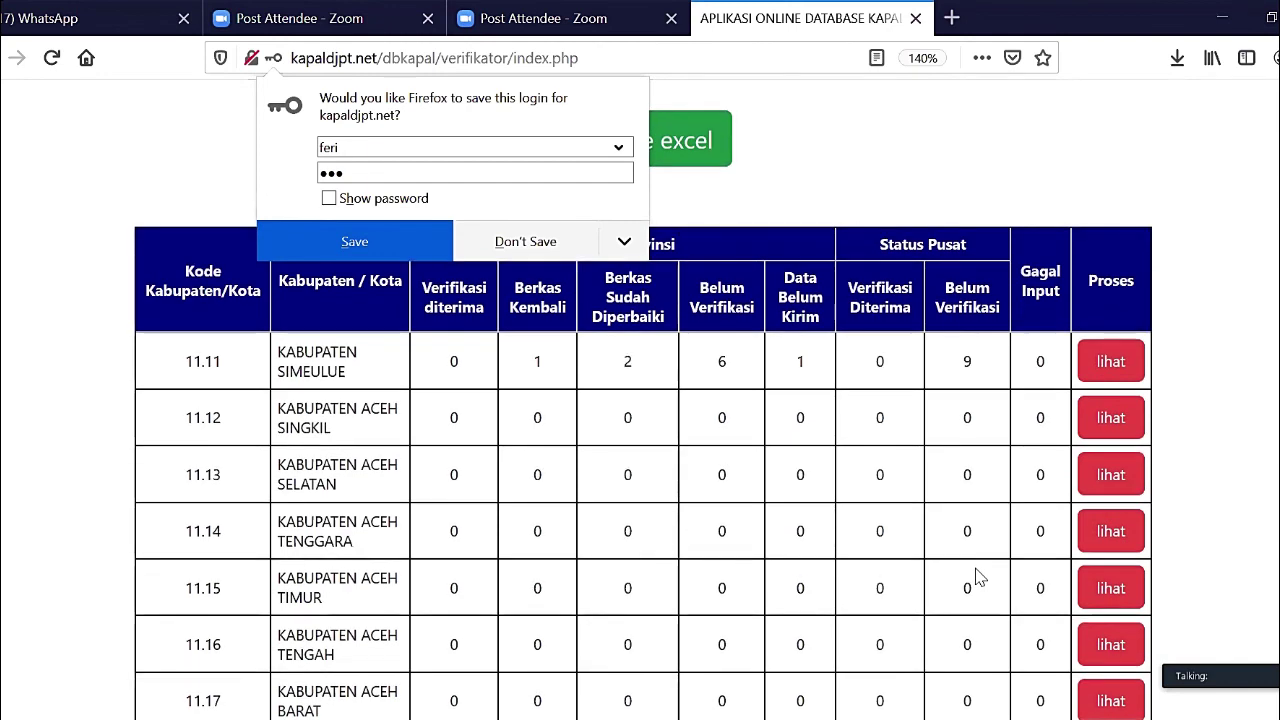
scroll(979, 577, "up", 4)
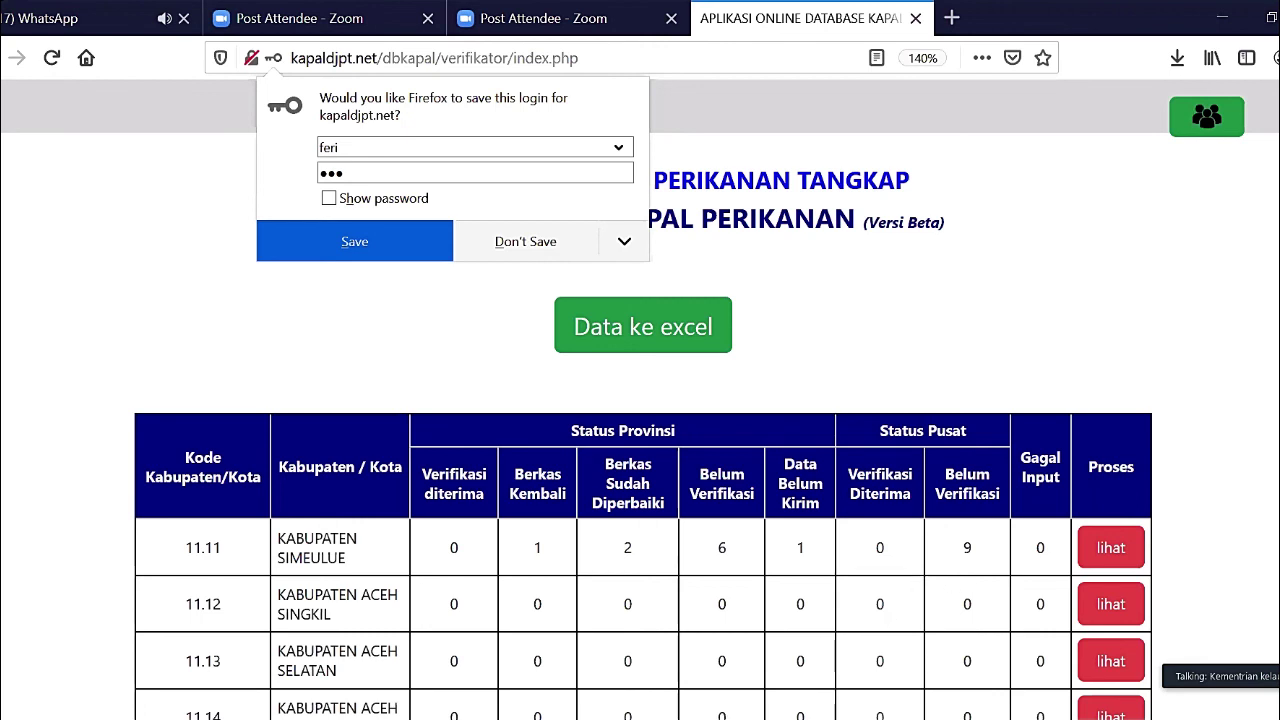
left_click(438, 277)
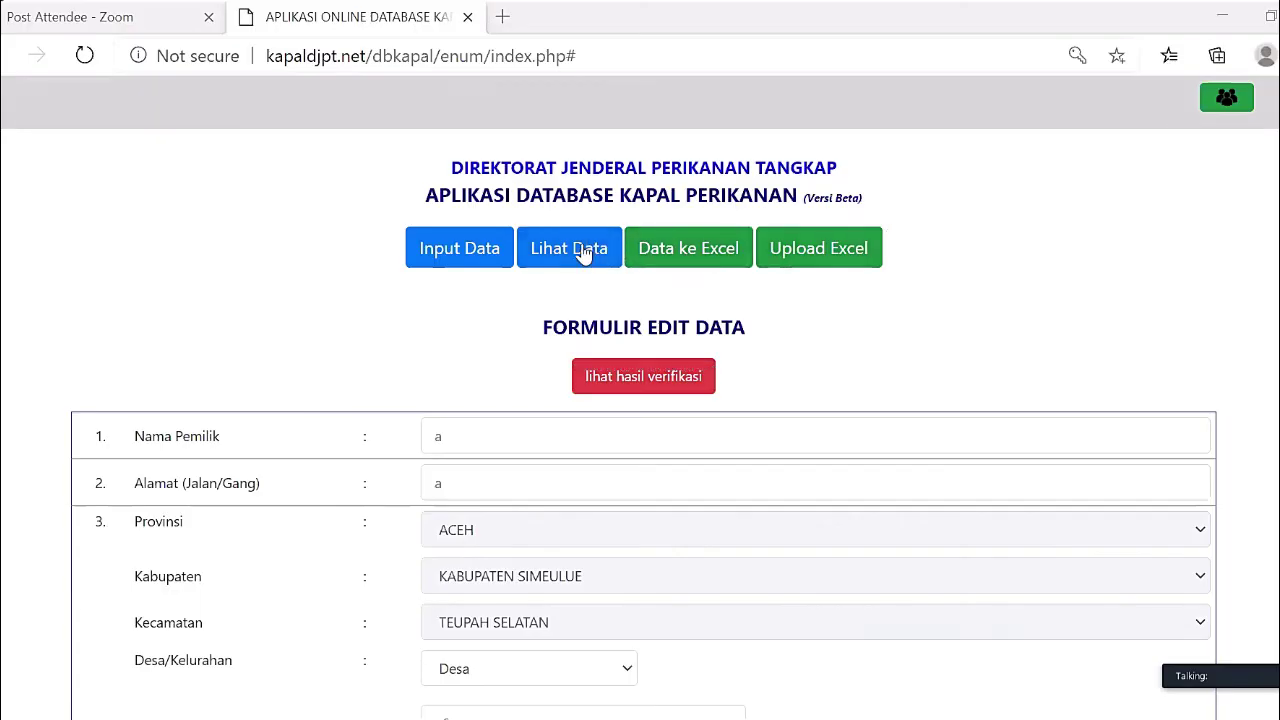
left_click(586, 250)
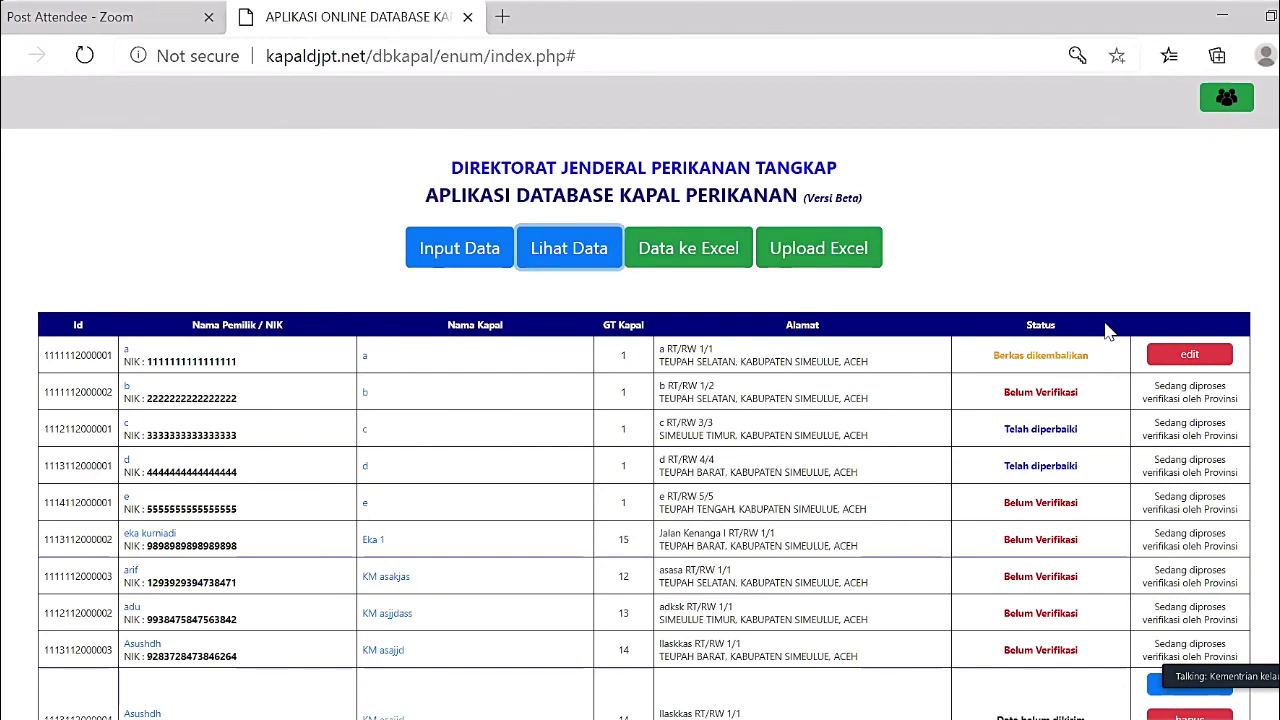
left_click(1195, 356)
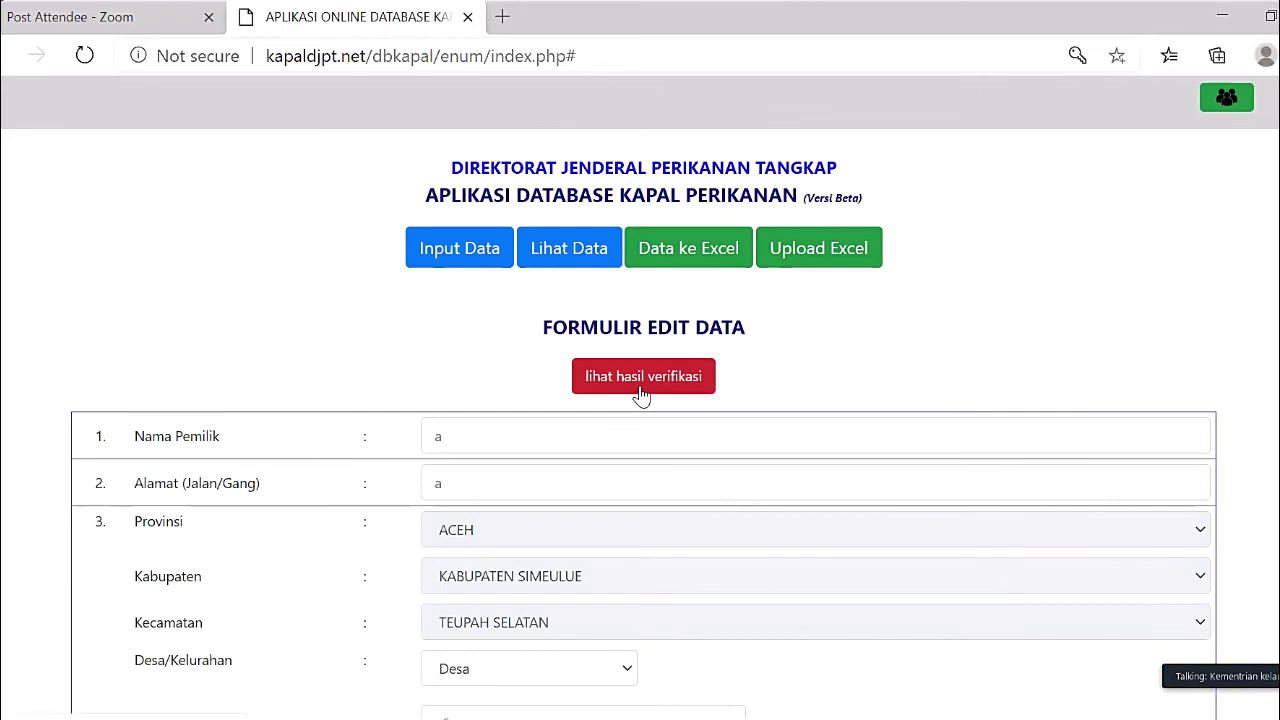
left_click(643, 390)
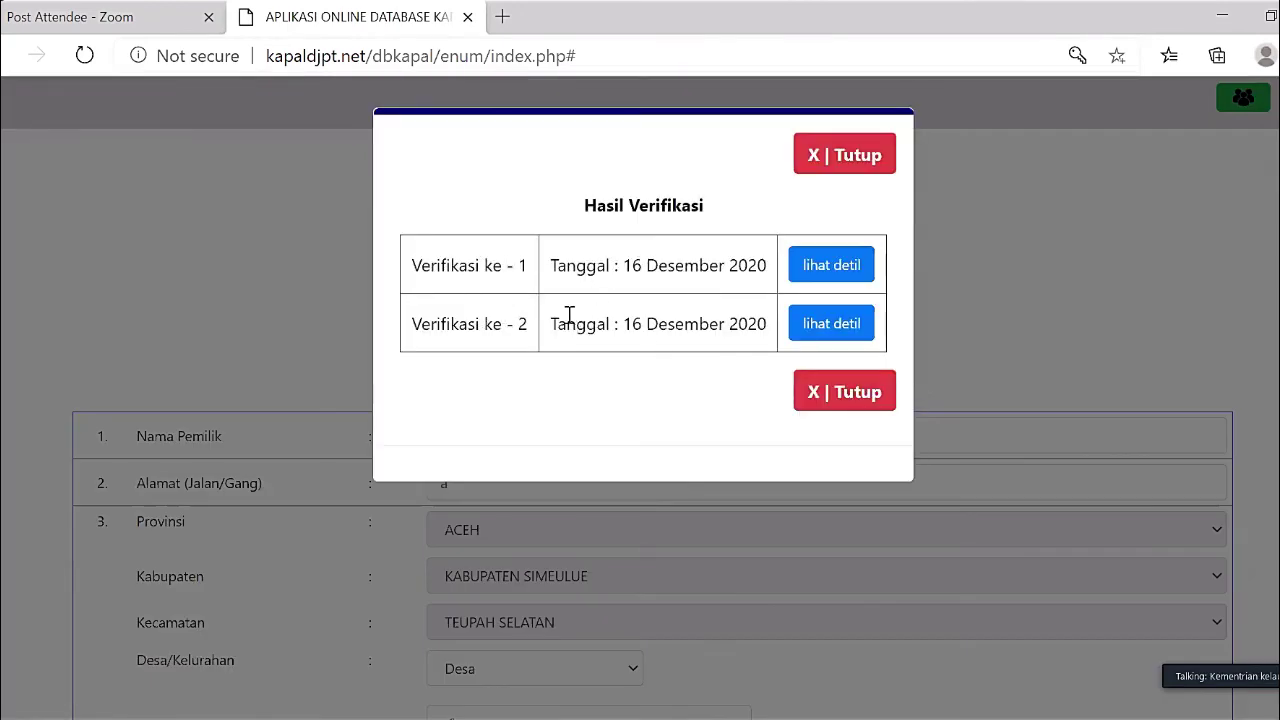
left_click(833, 277)
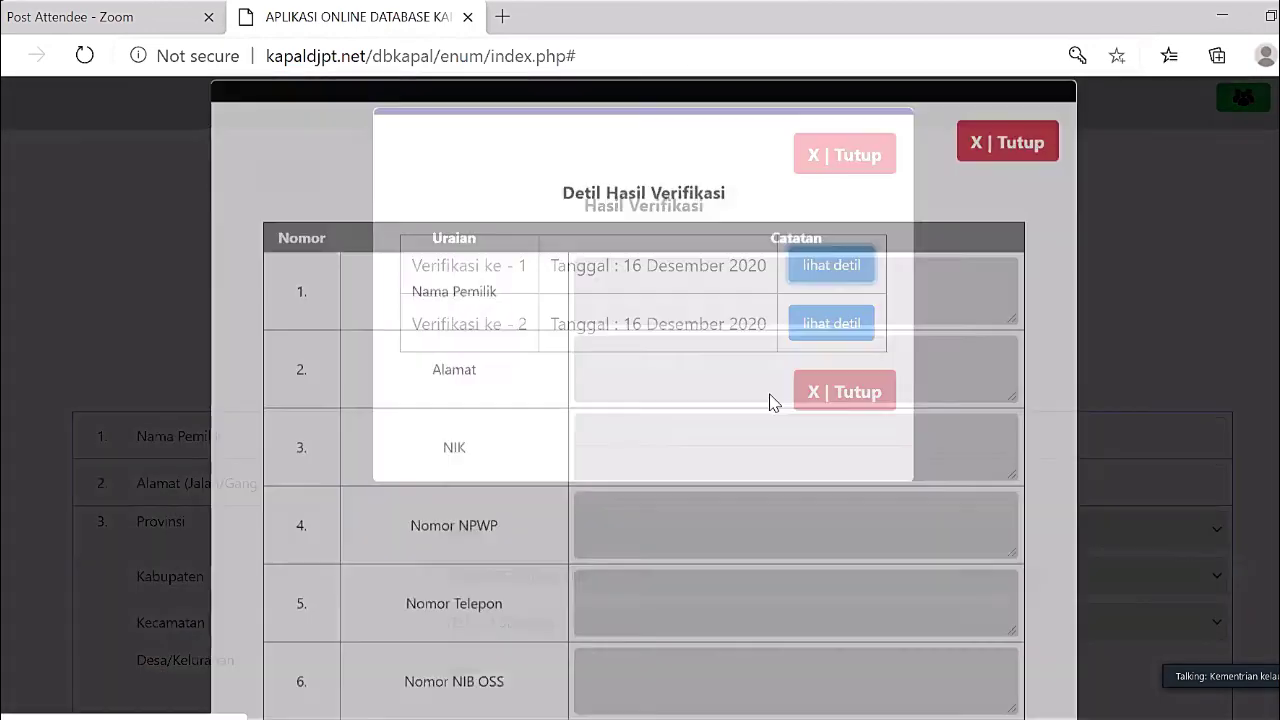
scroll(768, 400, "down", 4)
scroll(772, 395, "down", 7)
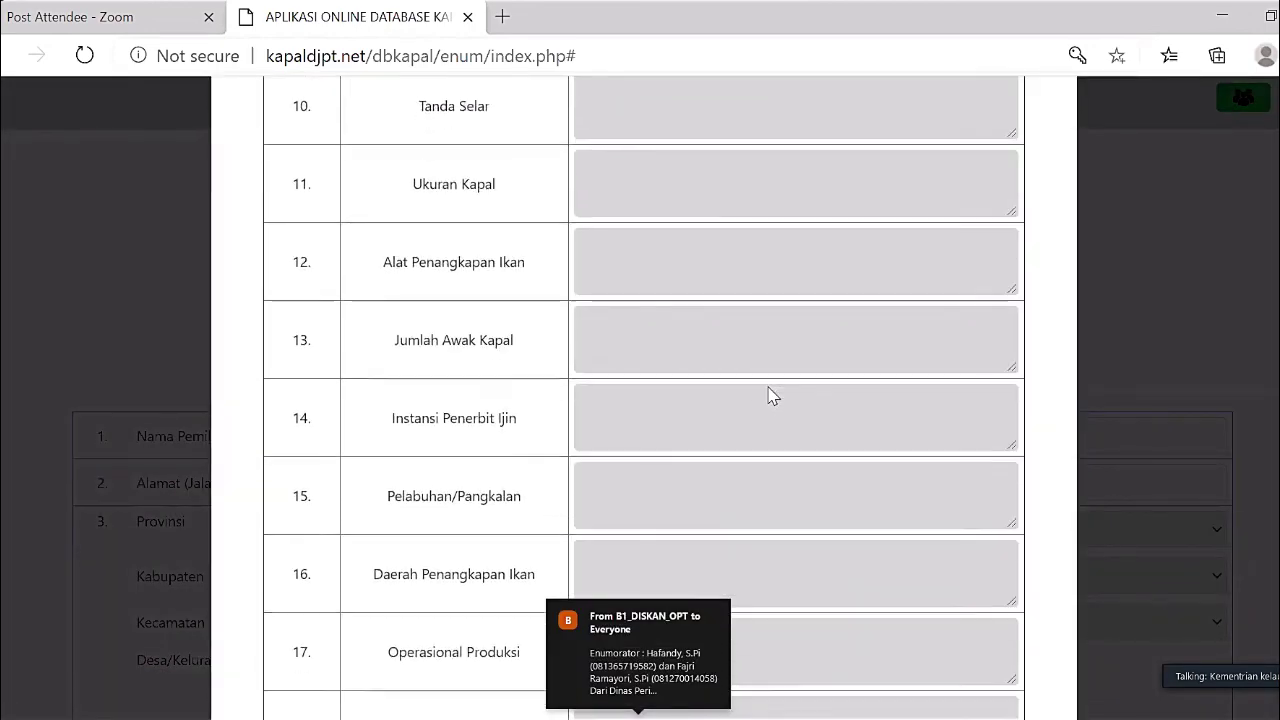
left_click(1008, 620)
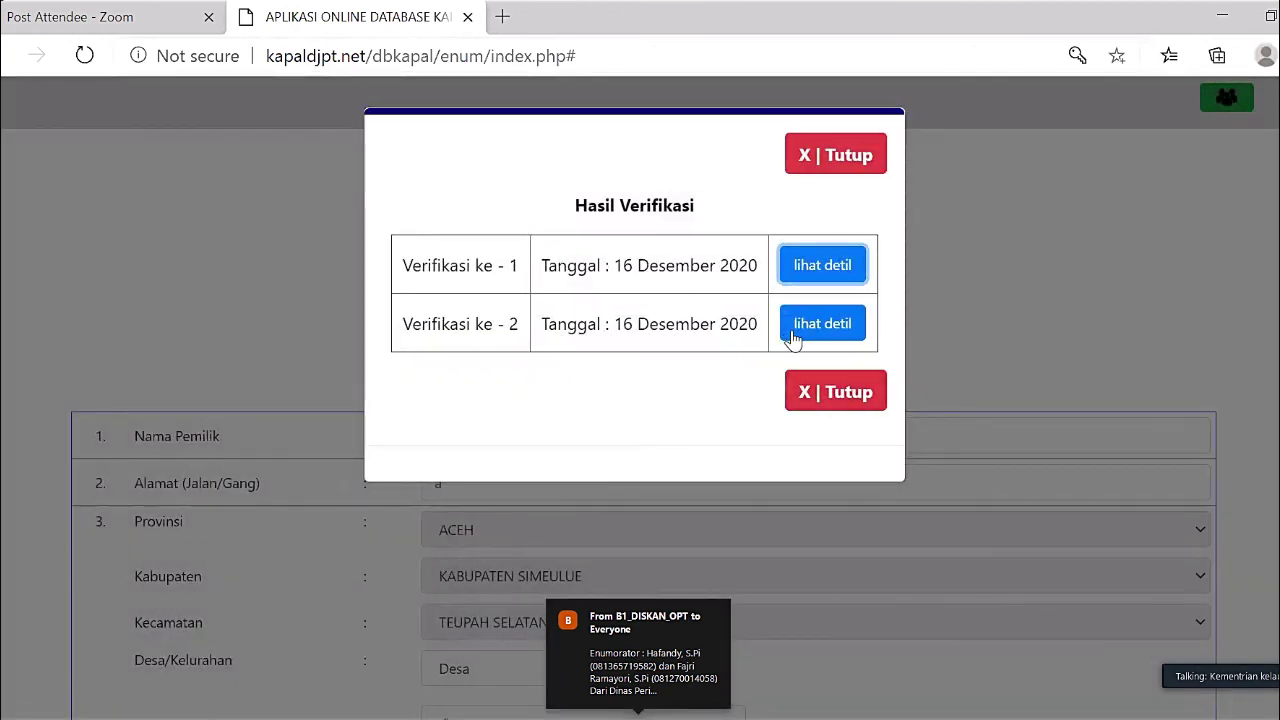
left_click(830, 328)
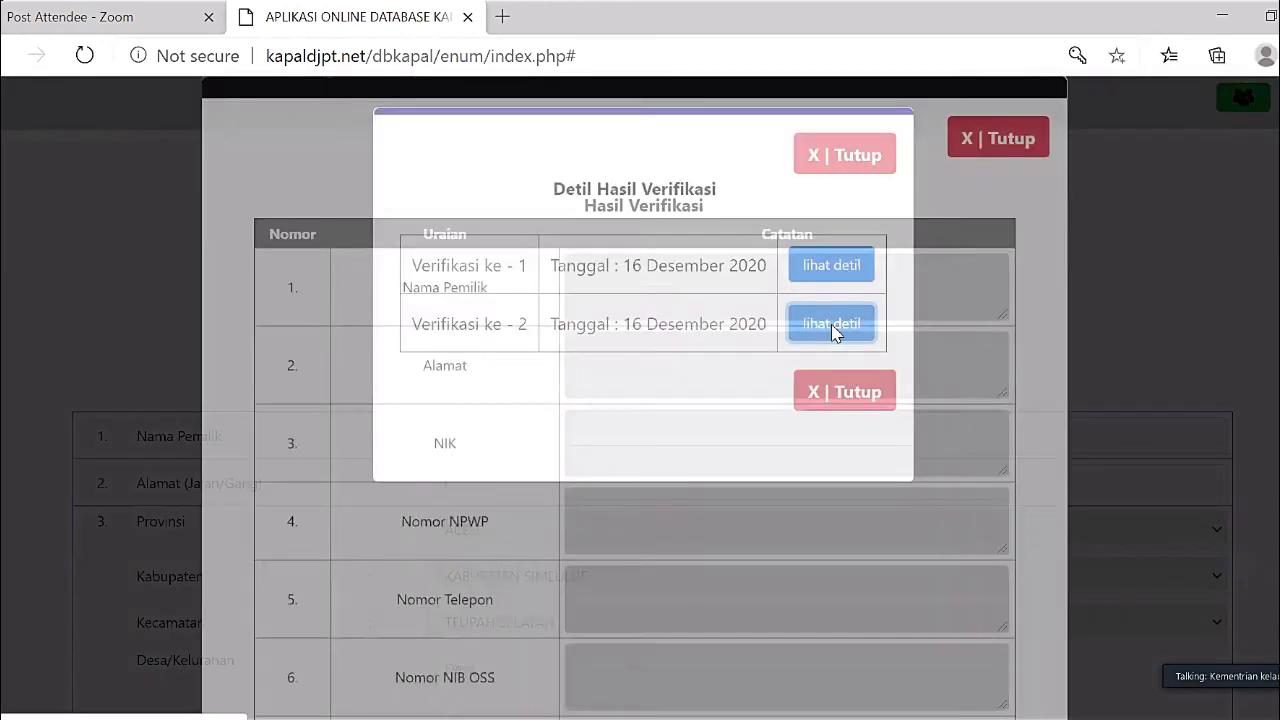
scroll(833, 332, "down", 10)
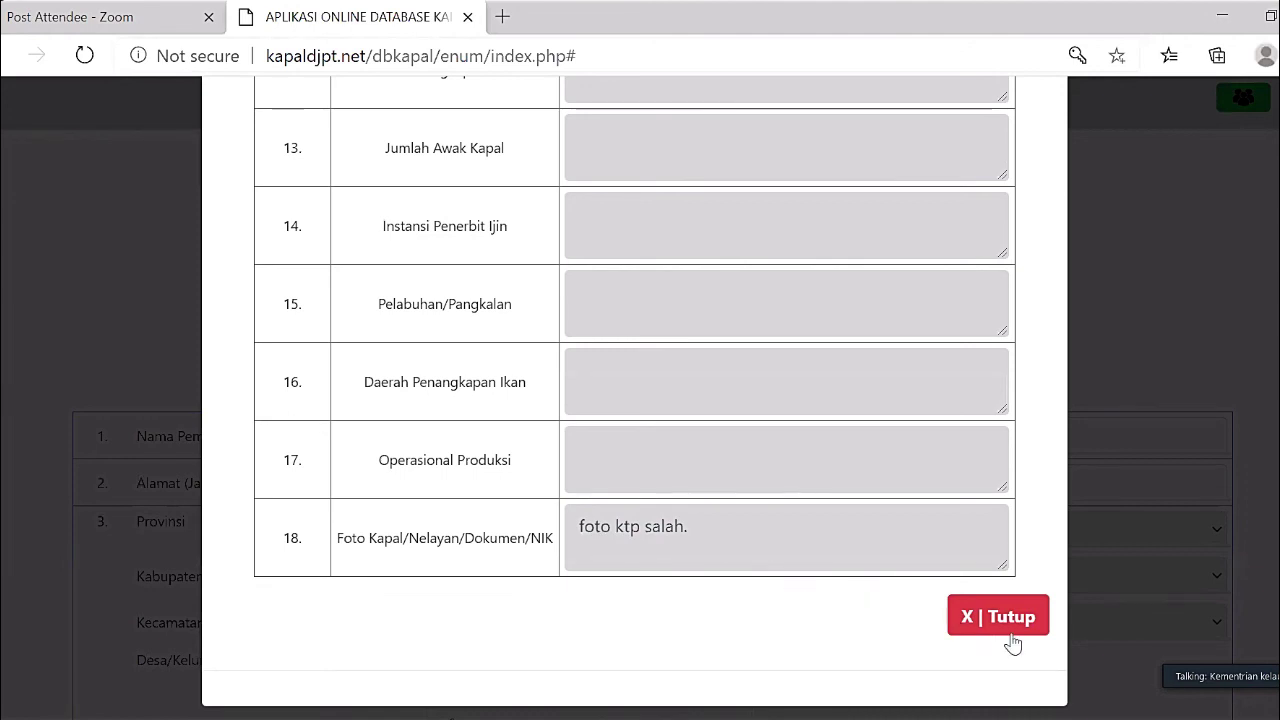
key("Escape")
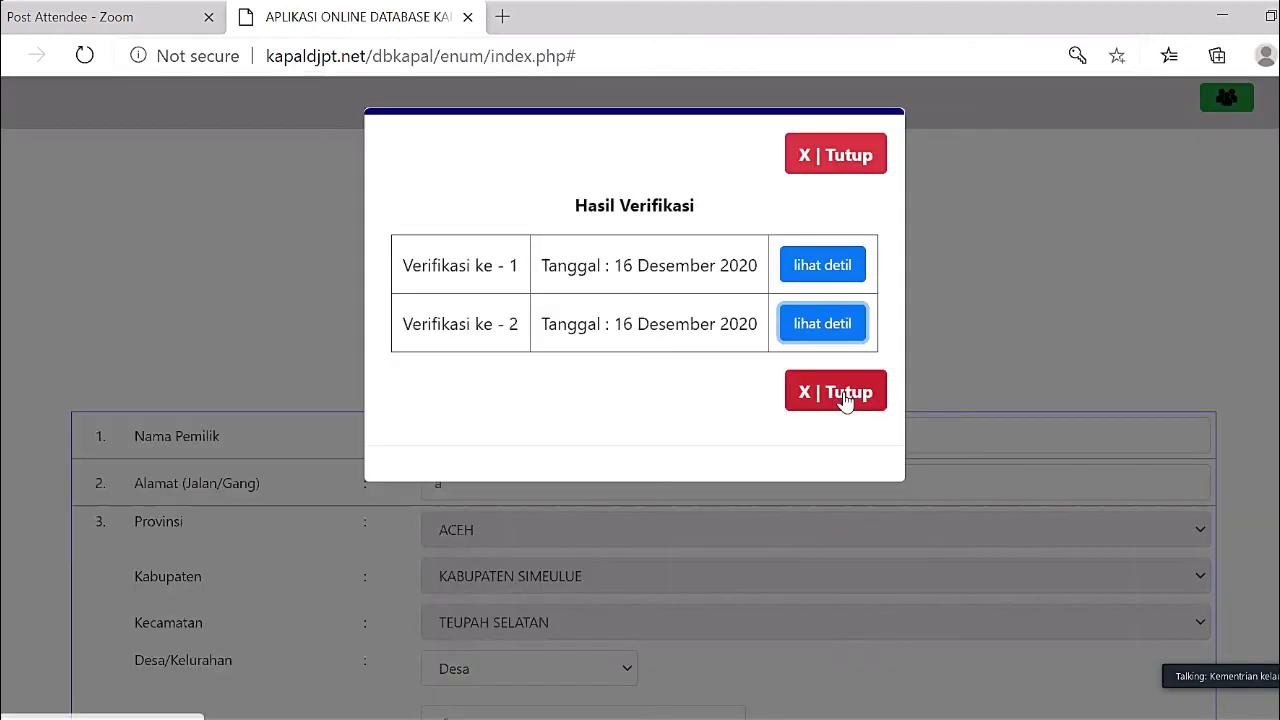
left_click(845, 398)
scroll(733, 517, "down", 20)
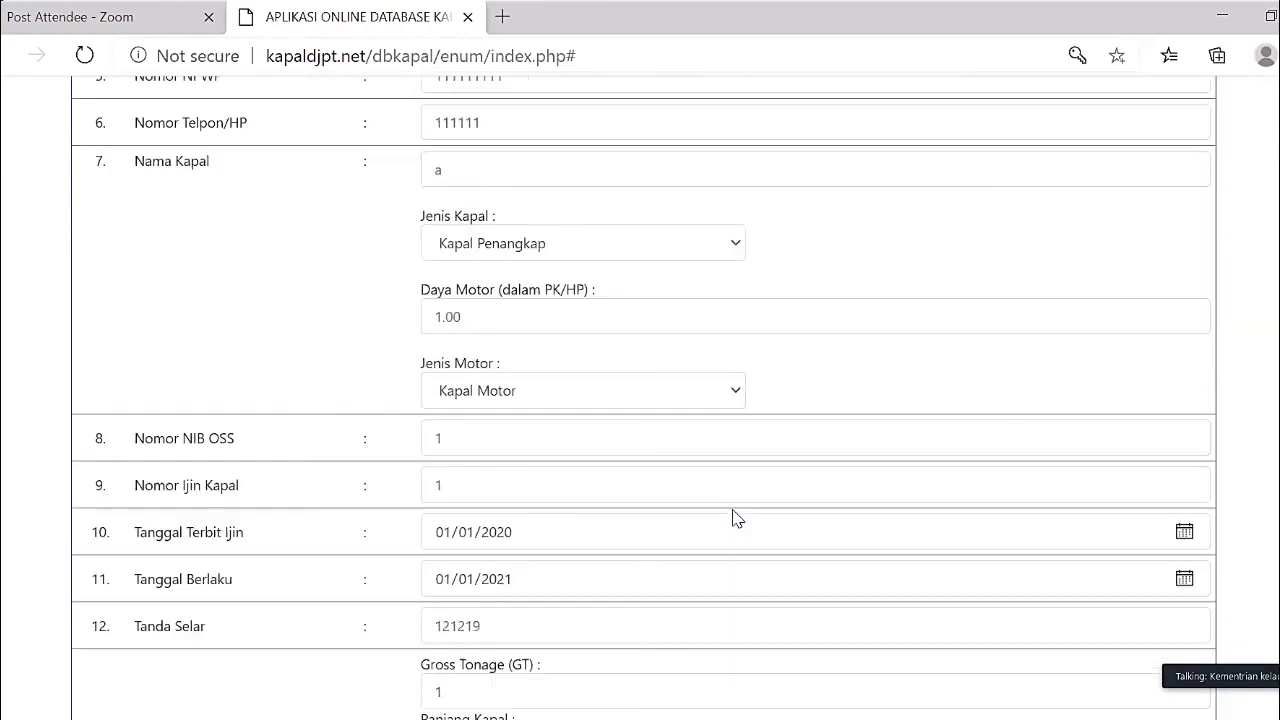
scroll(557, 566, "down", 10)
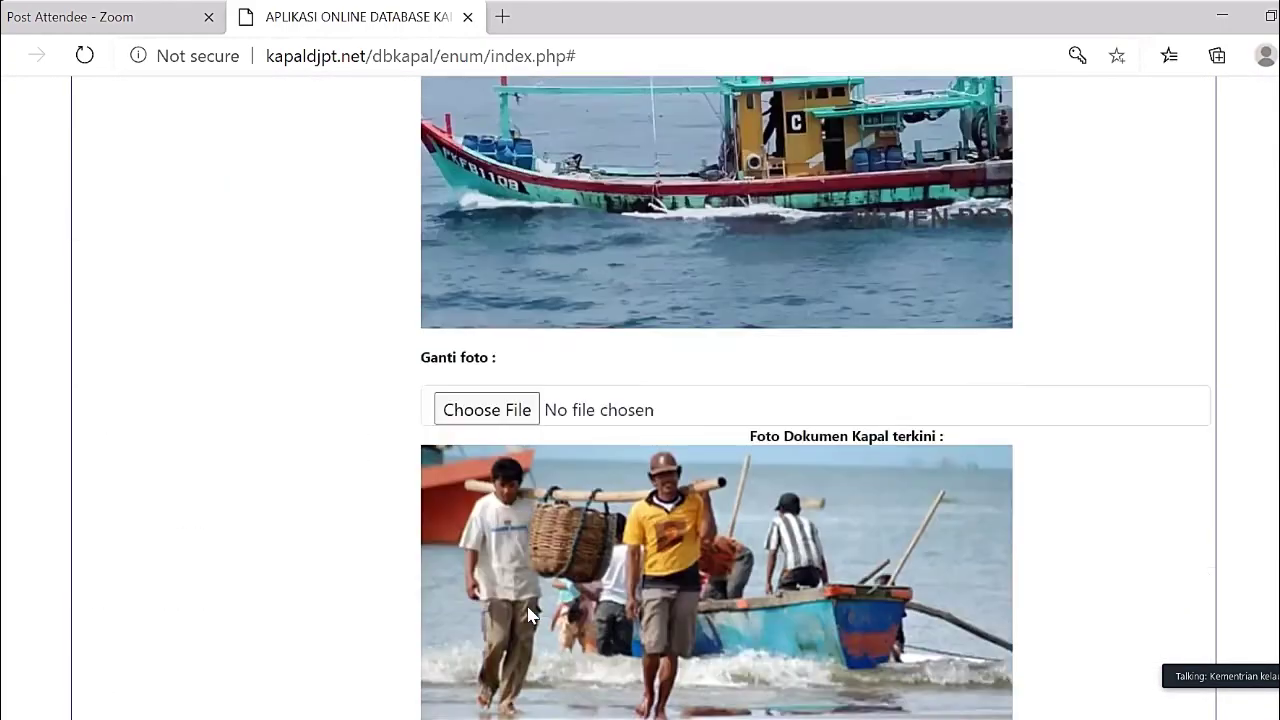